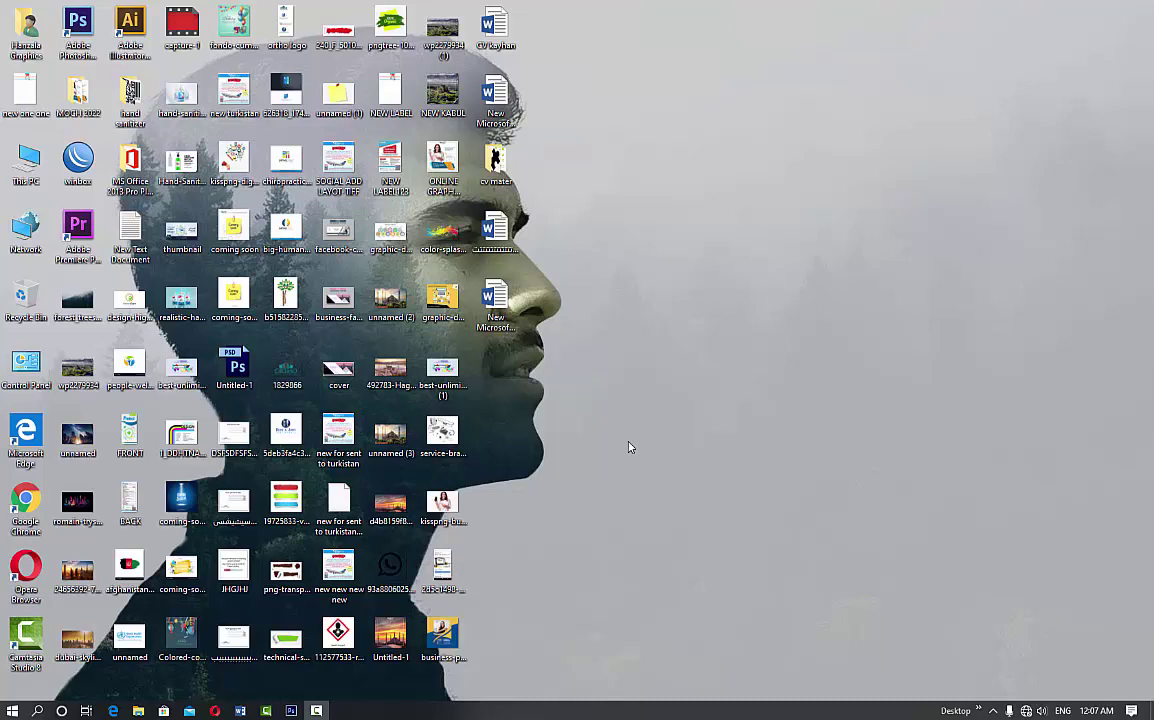
# Step: Refresh the Windows desktop twice, then switch to the open Photoshop window
pyautogui.rightClick(652, 416)
pyautogui.click(677, 459)
pyautogui.rightClick(691, 459)
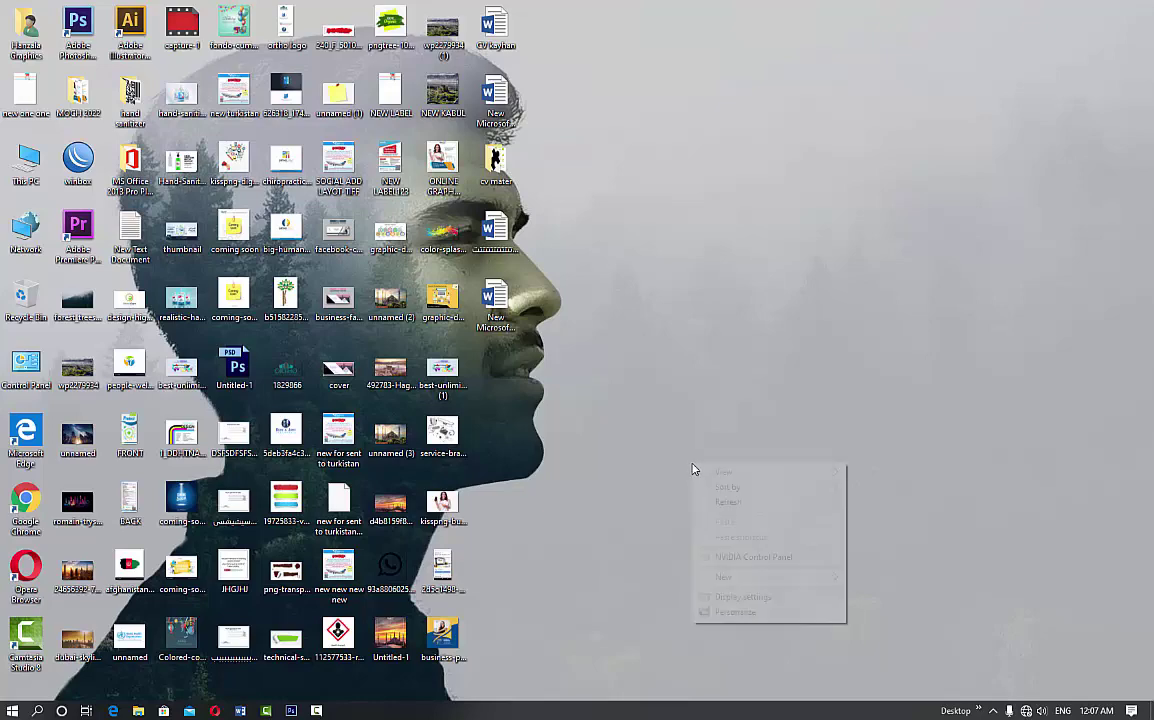
pyautogui.click(729, 503)
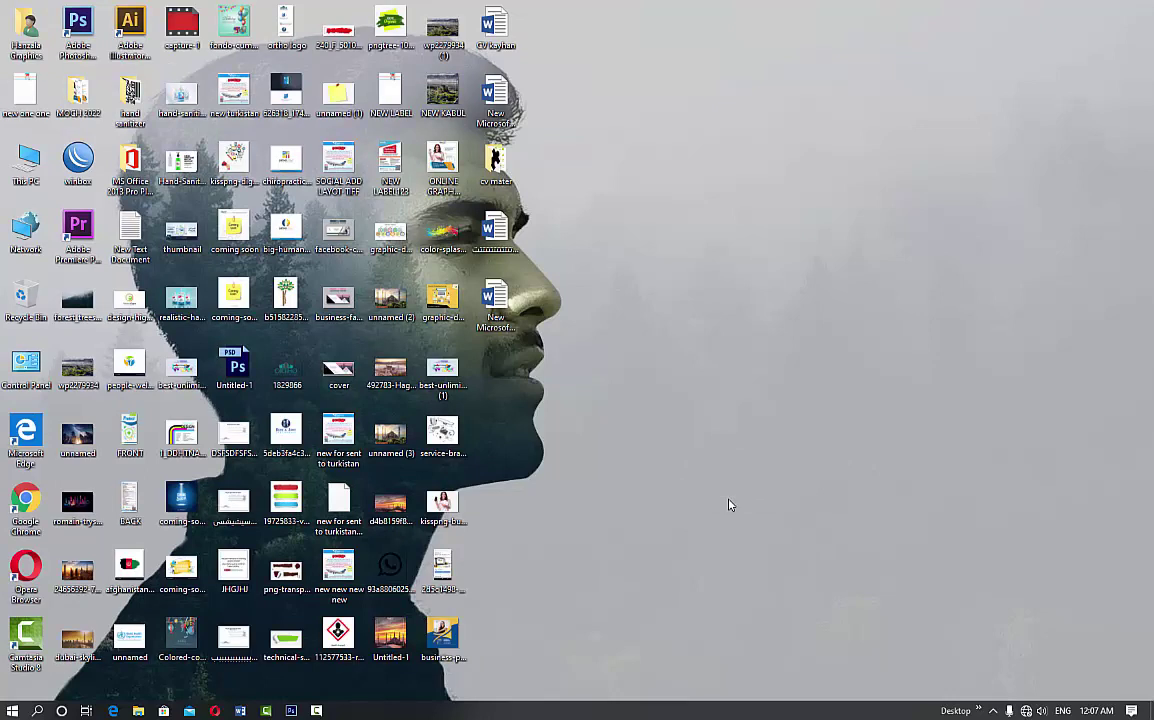
pyautogui.click(291, 710)
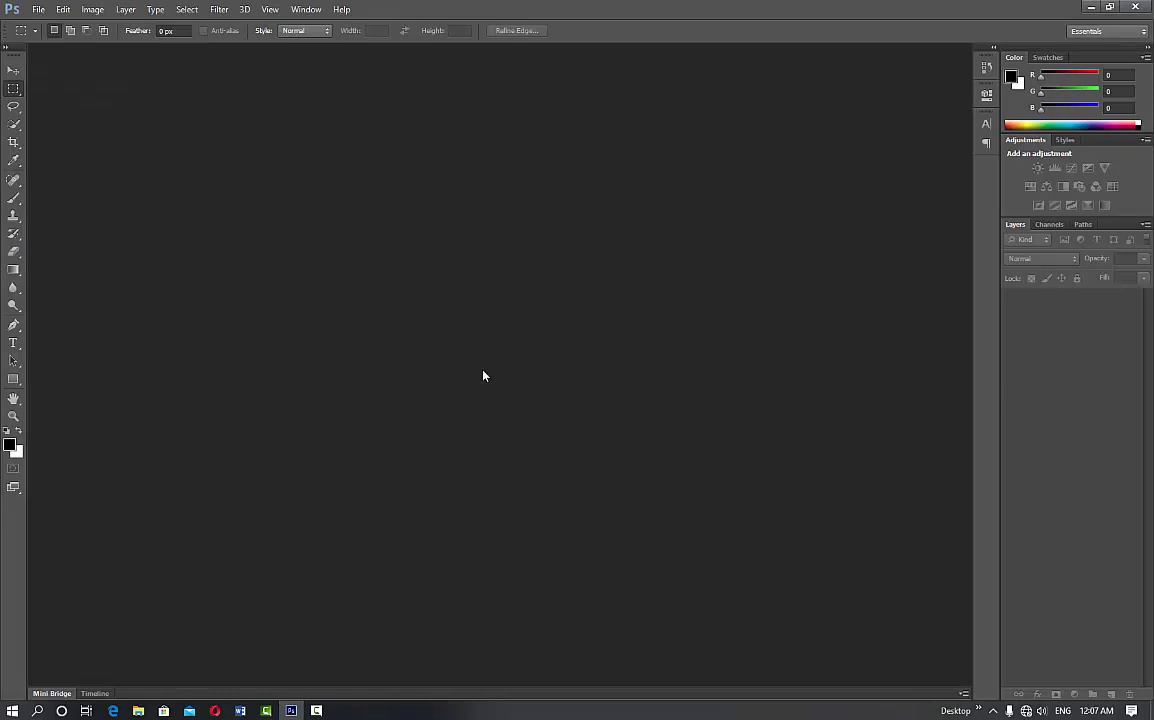
# Step: Create a new International Paper A4 document (210×297 mm, 300 ppi) in RGB Color
pyautogui.hotkey('ctrl', 'n')
pyautogui.click(551, 201)
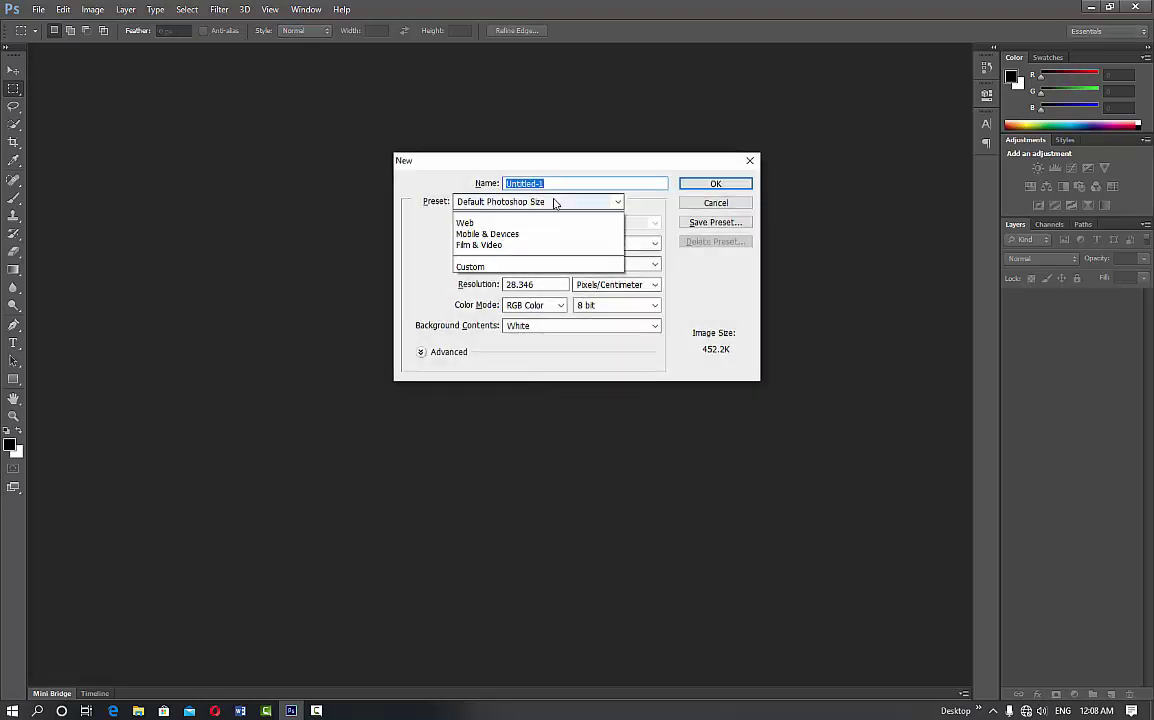
pyautogui.click(511, 259)
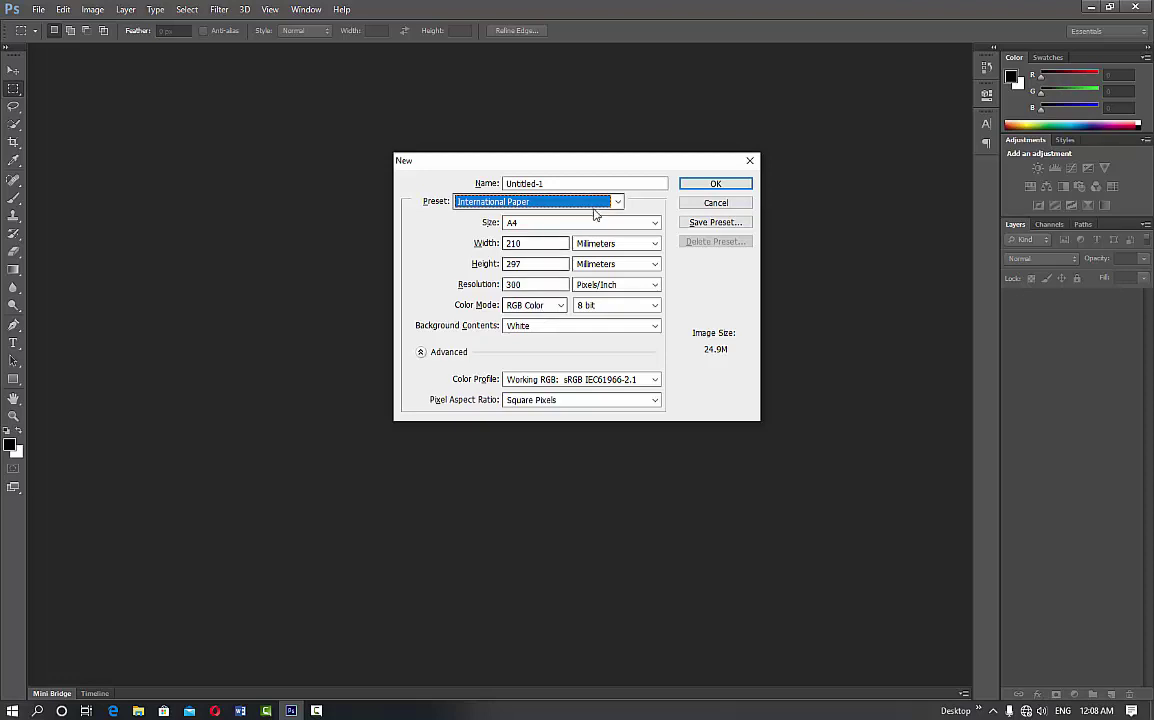
pyautogui.click(552, 305)
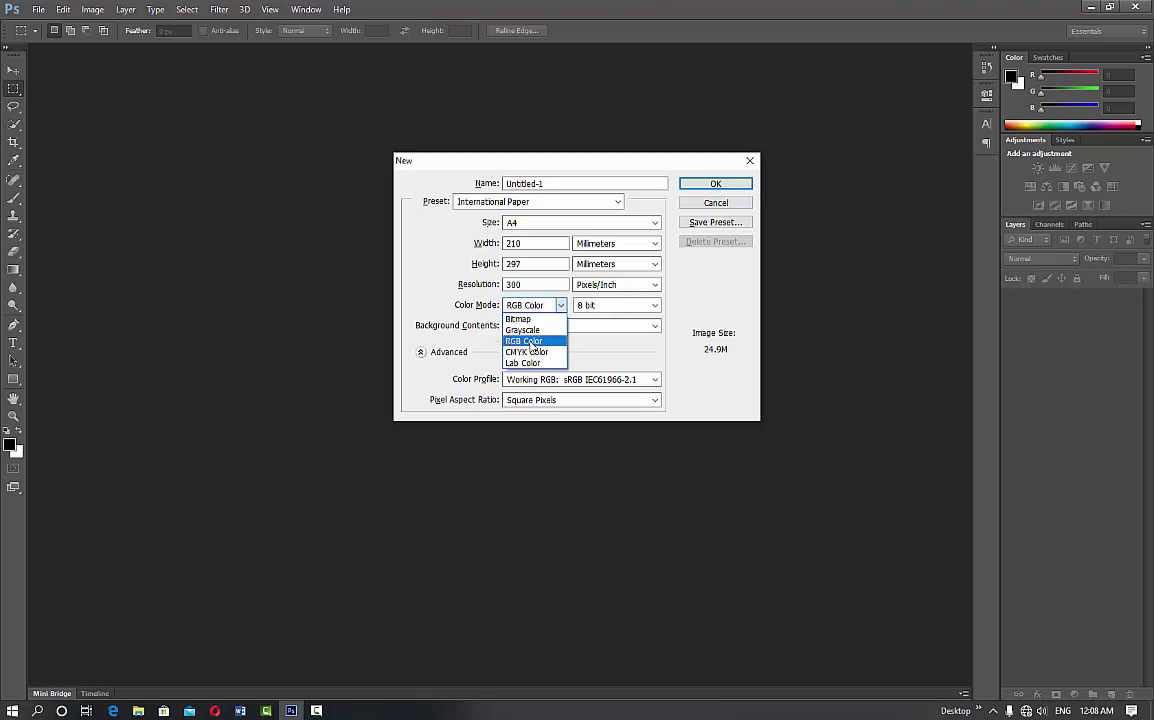
pyautogui.click(531, 342)
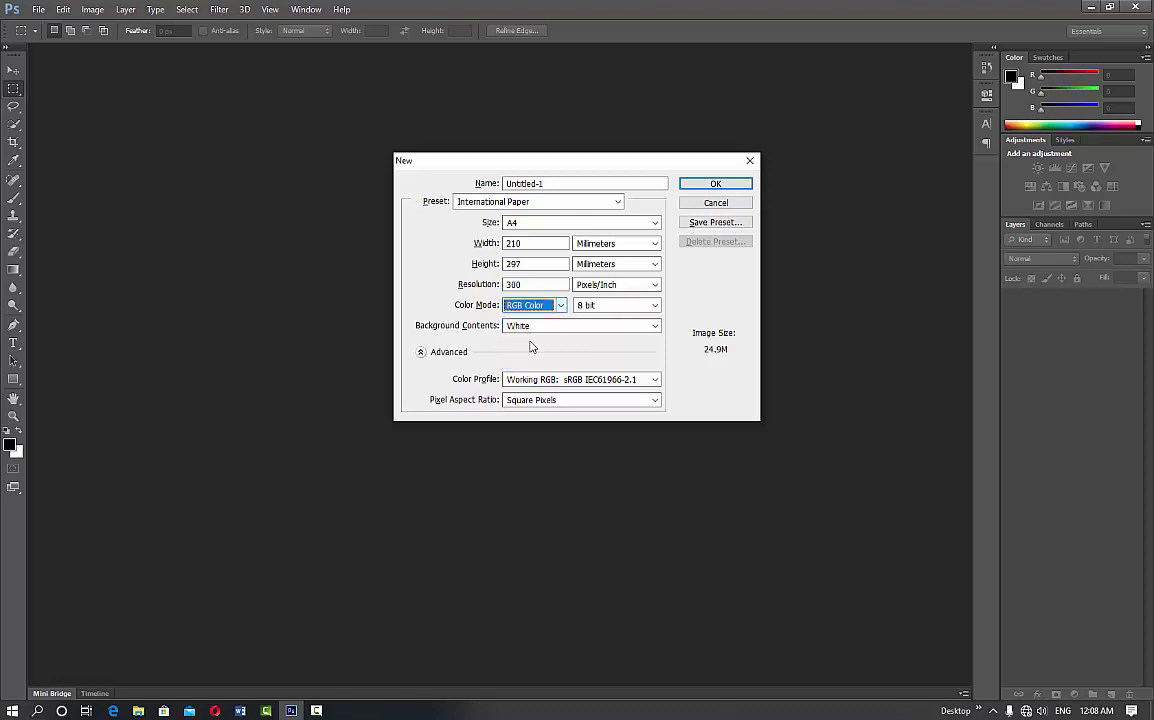
pyautogui.click(696, 188)
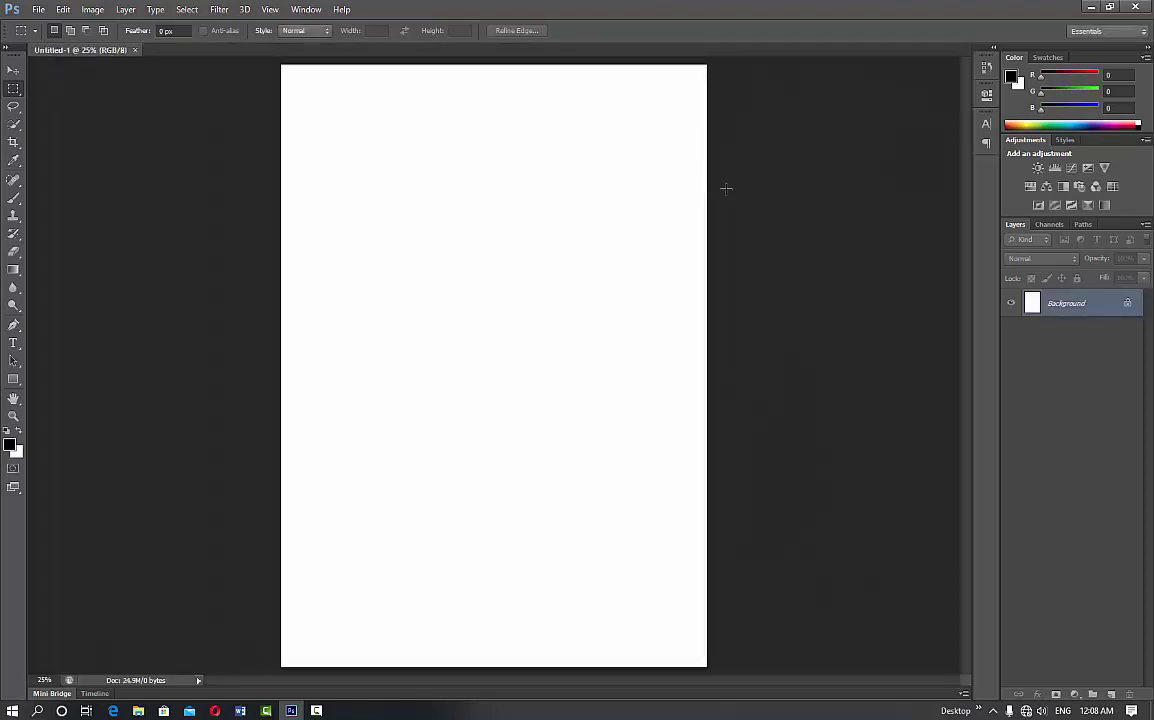
# Step: Draw a tall rectangle down the page's left side from the top-left corner
pyautogui.hotkey('ctrl', '+')
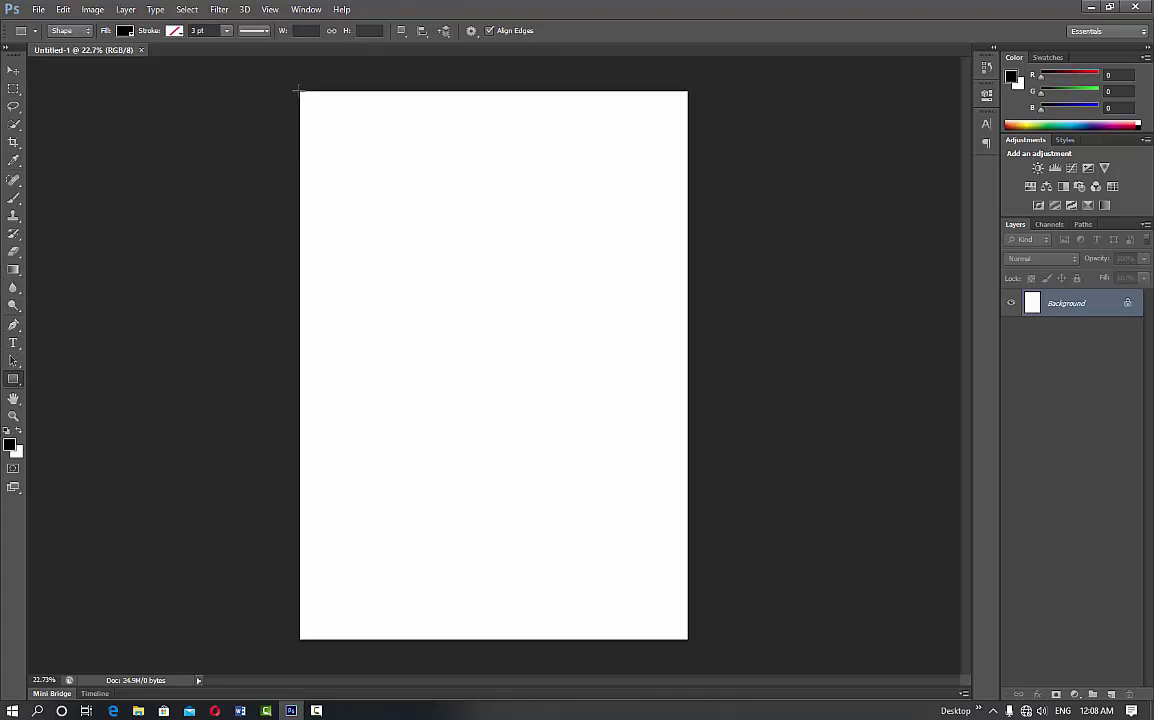
pyautogui.moveTo(303, 97)
pyautogui.mouseDown()
pyautogui.moveTo(432, 632)
pyautogui.moveTo(446, 638)
pyautogui.mouseUp()
pyautogui.hotkey('ctrl', '+')
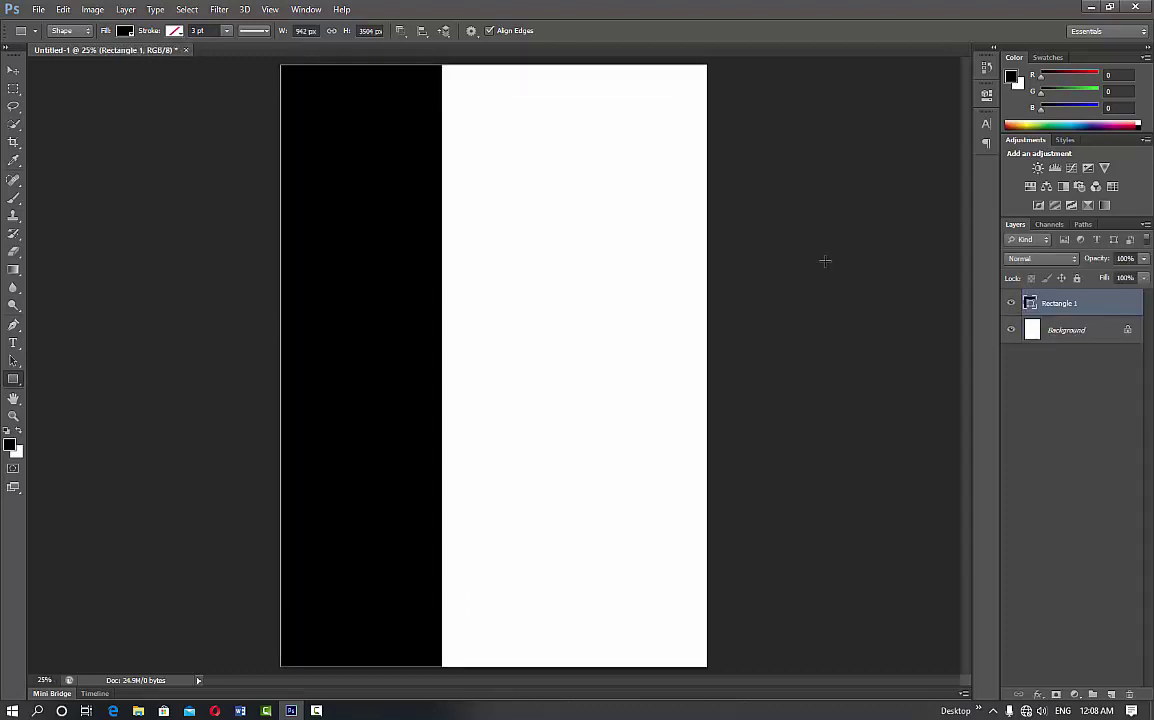
# Step: Change the rectangle's fill to dark navy grey #25252d
pyautogui.doubleClick(1030, 303)
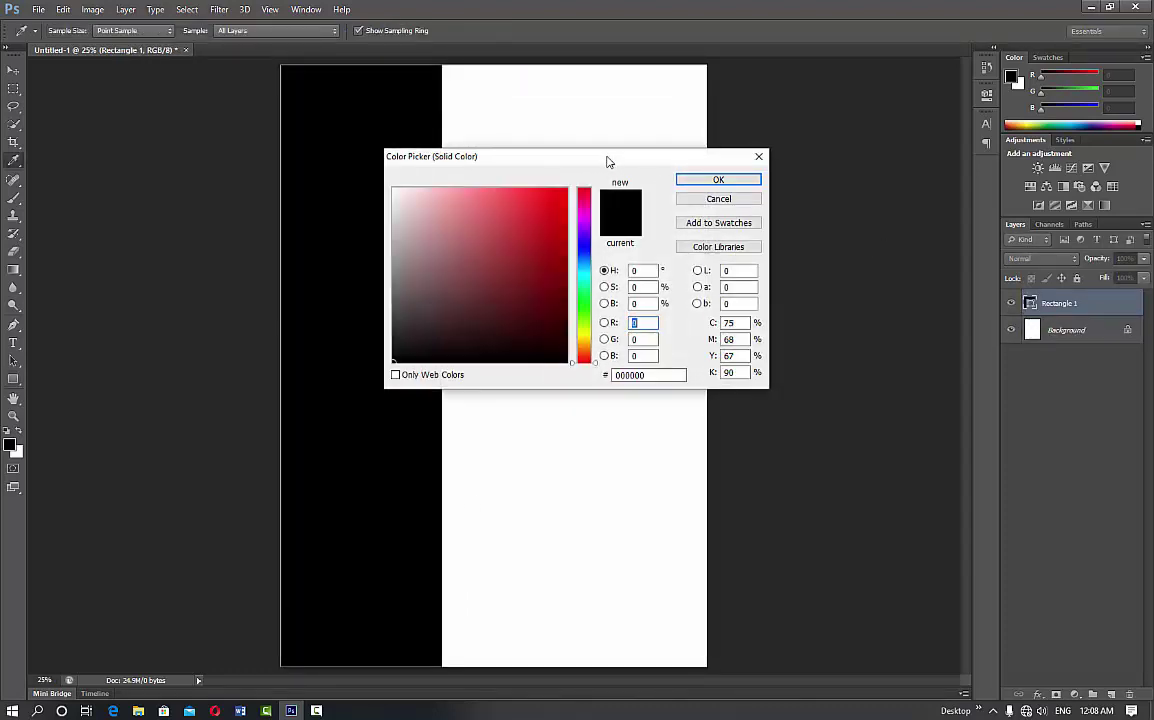
pyautogui.moveTo(607, 161); pyautogui.dragTo(827, 161)
pyautogui.moveTo(804, 295)
pyautogui.mouseDown()
pyautogui.moveTo(818, 338)
pyautogui.moveTo(745, 242)
pyautogui.mouseUp()
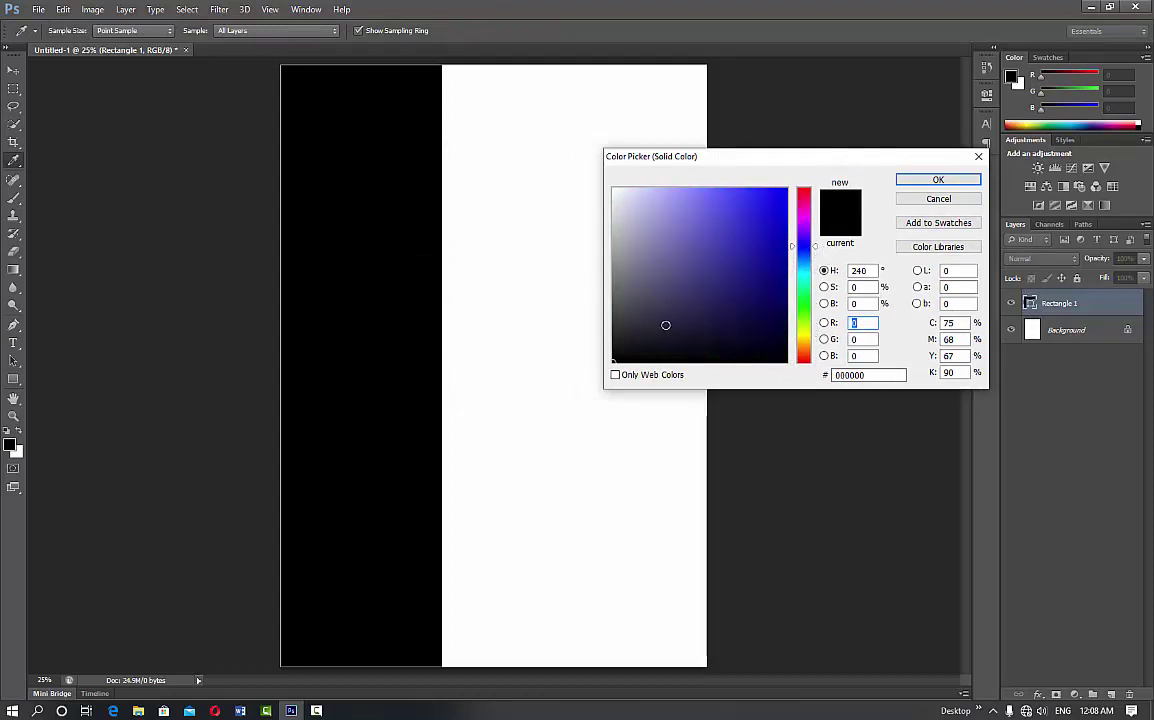
pyautogui.click(643, 325)
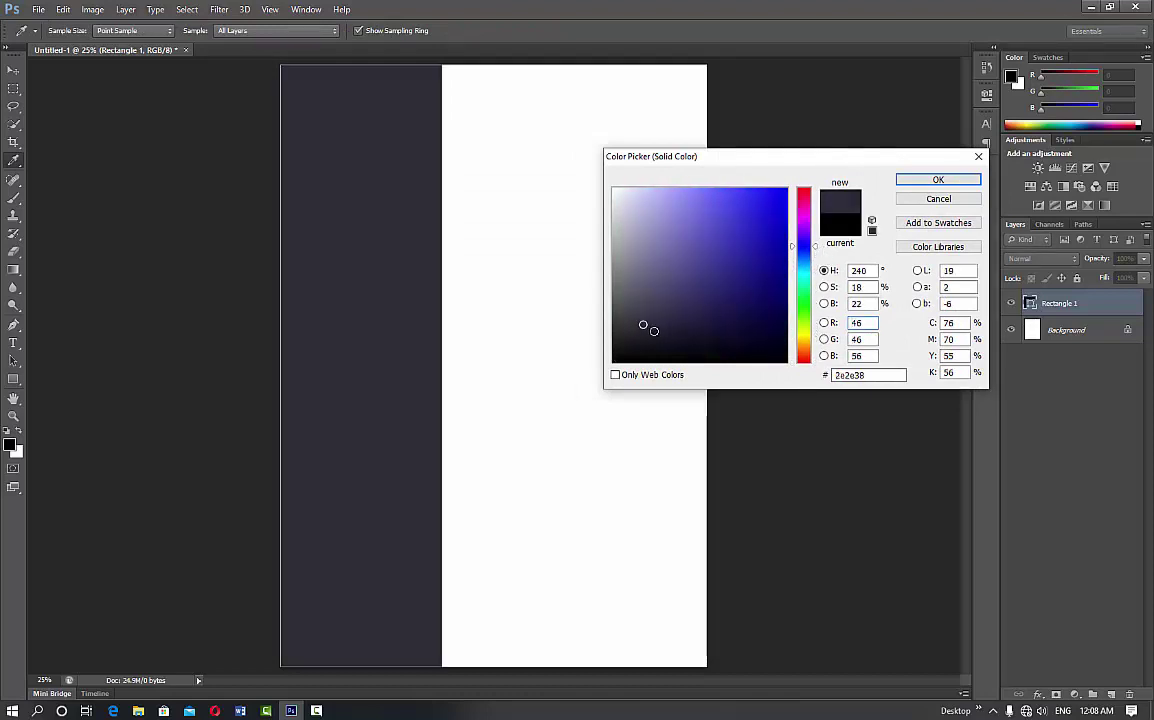
pyautogui.click(643, 334)
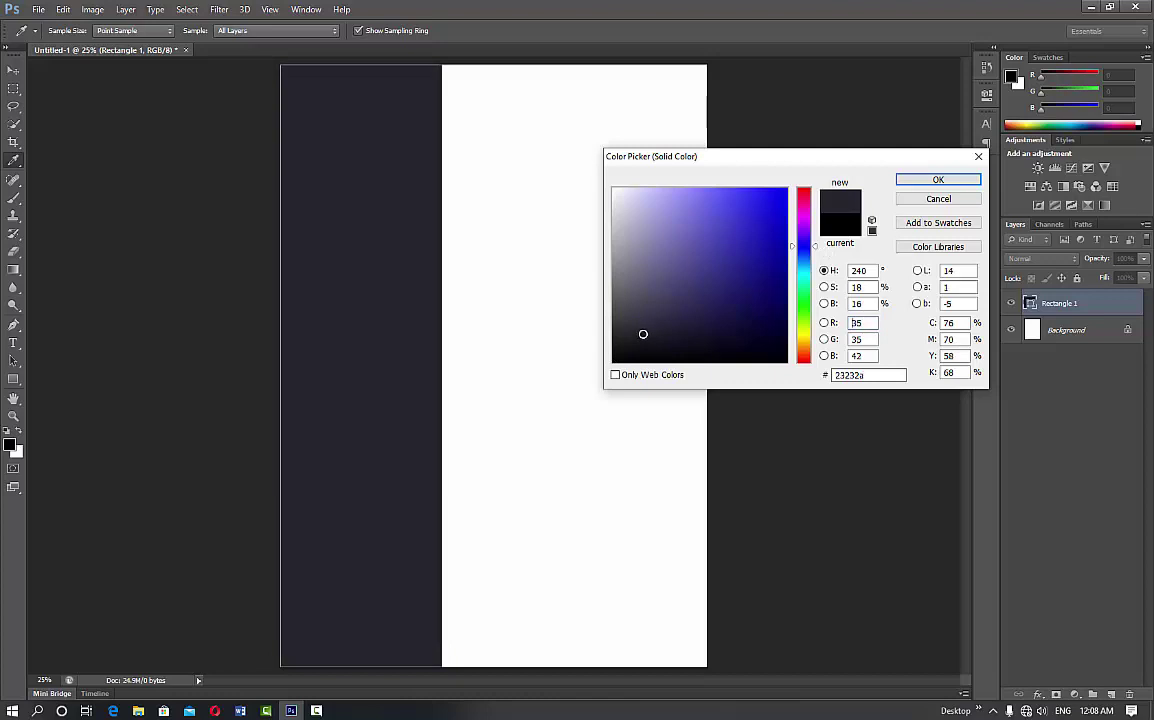
pyautogui.click(644, 332)
pyautogui.click(938, 180)
# Step: Duplicate the dark rectangle by Alt-dragging a copy to its right with the Move tool
pyautogui.press('v')
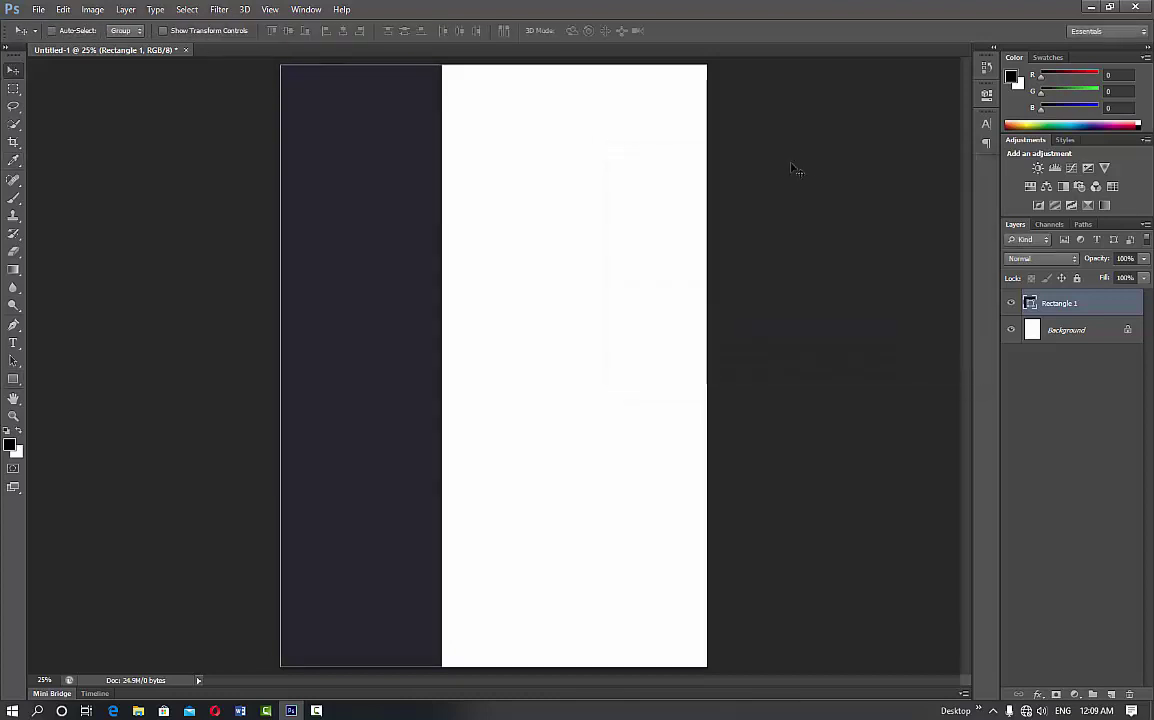
pyautogui.scroll(5, 288, 438)
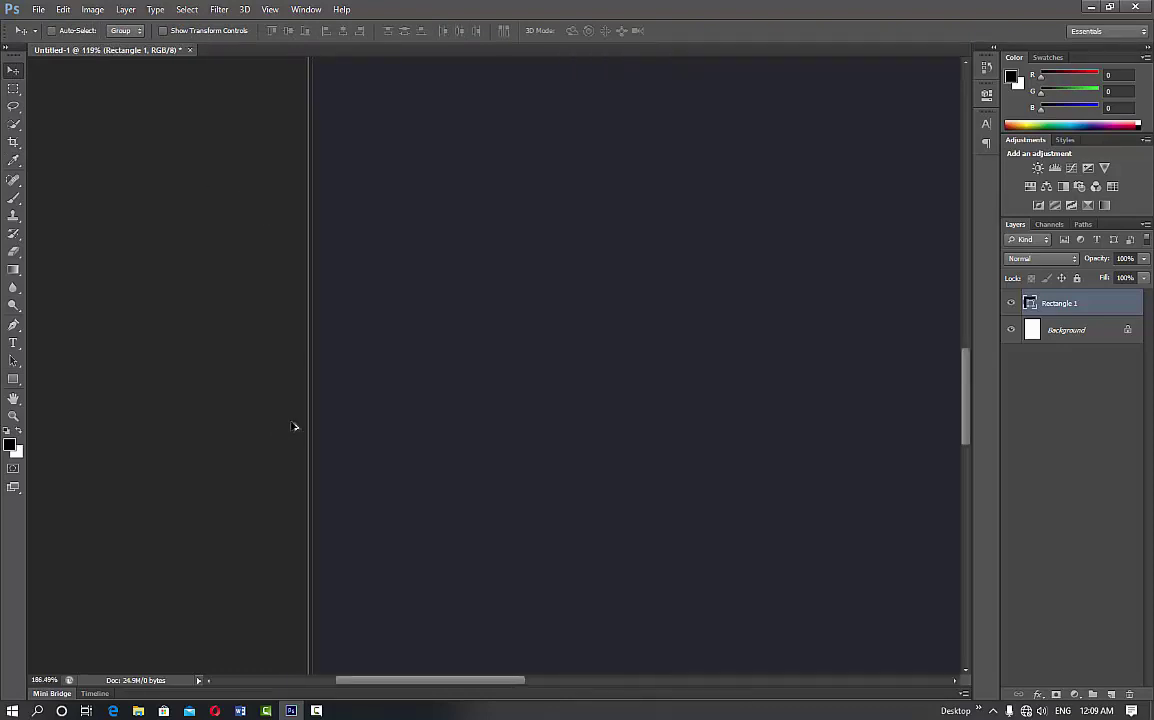
pyautogui.scroll(1, 293, 427)
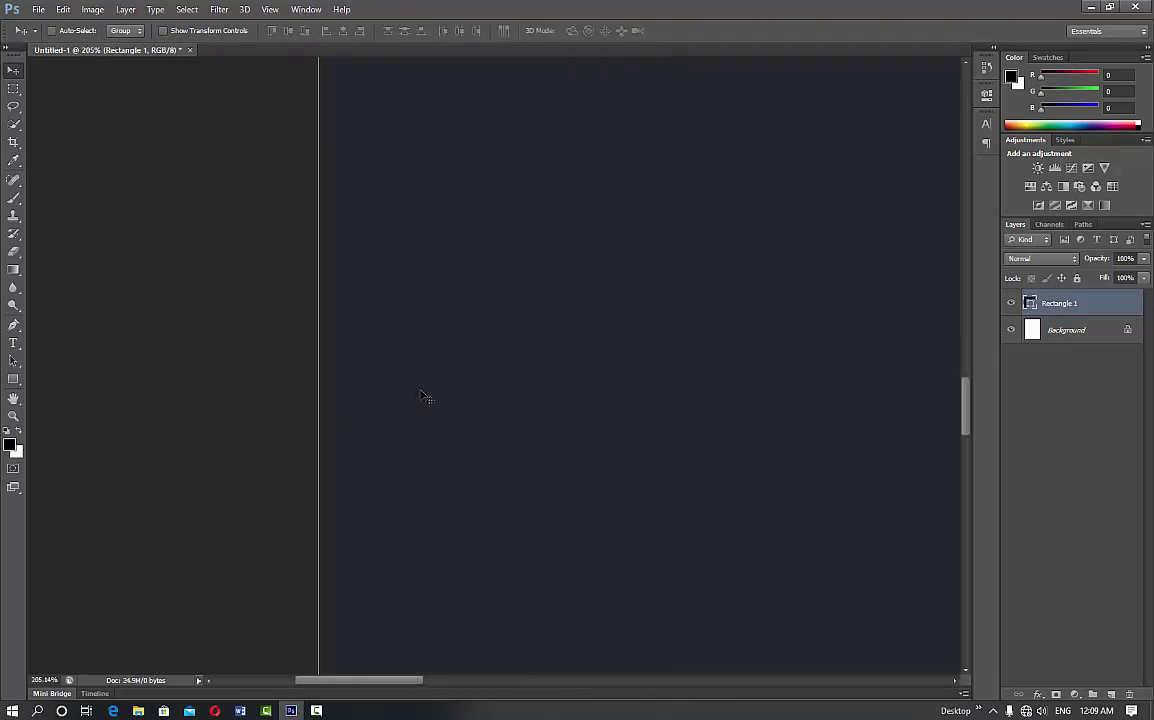
pyautogui.scroll(-5, 398, 398)
pyautogui.scroll(-3, 425, 363)
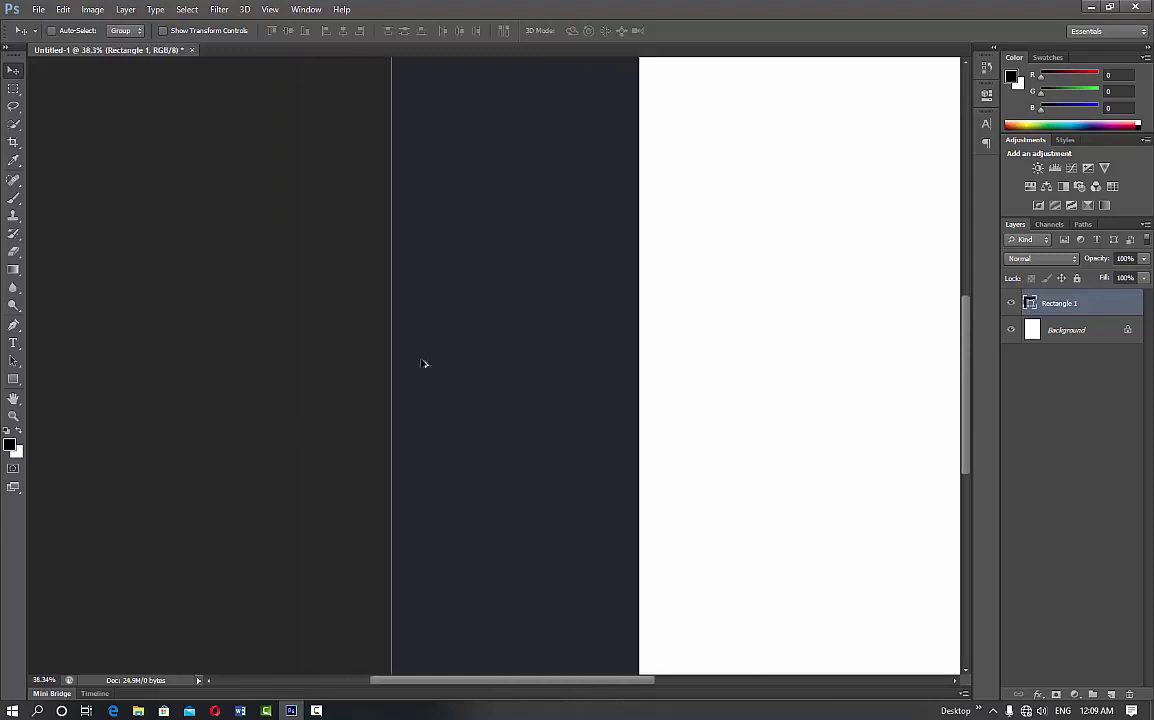
pyautogui.scroll(-1, 430, 363)
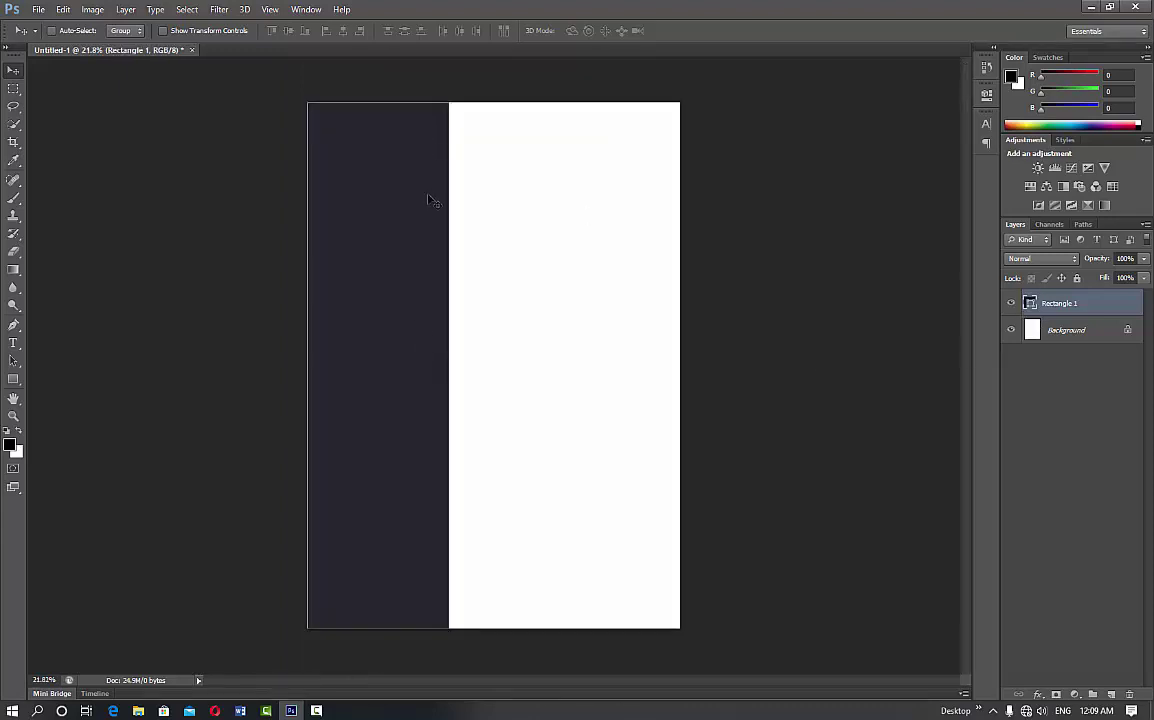
pyautogui.press('alt')
pyautogui.moveTo(395, 270)
pyautogui.mouseDown()
pyautogui.moveTo(549, 289)
pyautogui.moveTo(546, 193)
pyautogui.mouseUp()
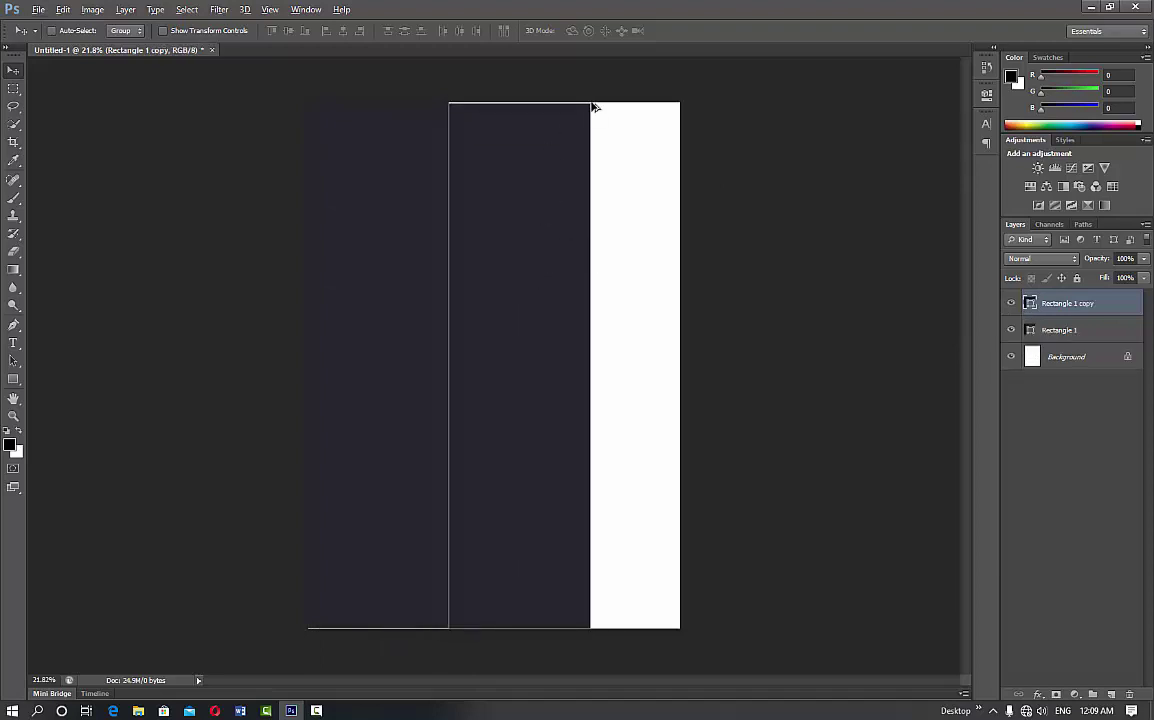
# Step: Shrink the copy, rotate it 90° clockwise, and move it to the page top
pyautogui.click(219, 33)
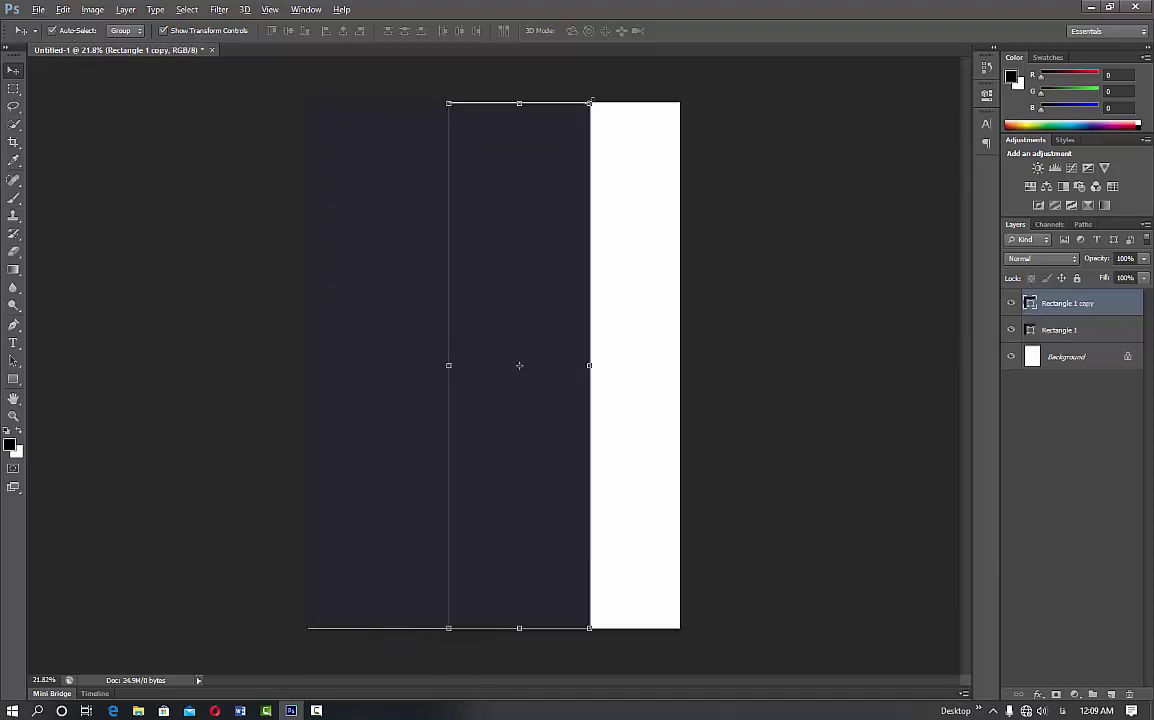
pyautogui.moveTo(449, 102)
pyautogui.mouseDown()
pyautogui.moveTo(531, 152)
pyautogui.moveTo(522, 118)
pyautogui.mouseUp()
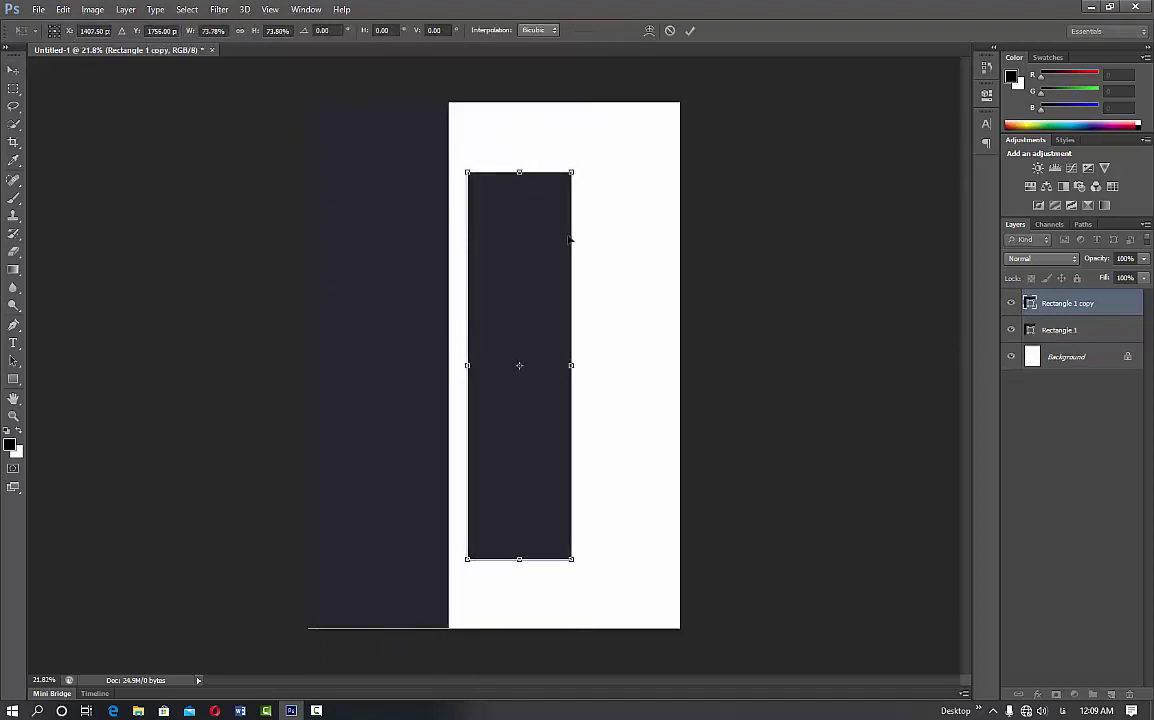
pyautogui.rightClick(571, 238)
pyautogui.click(625, 406)
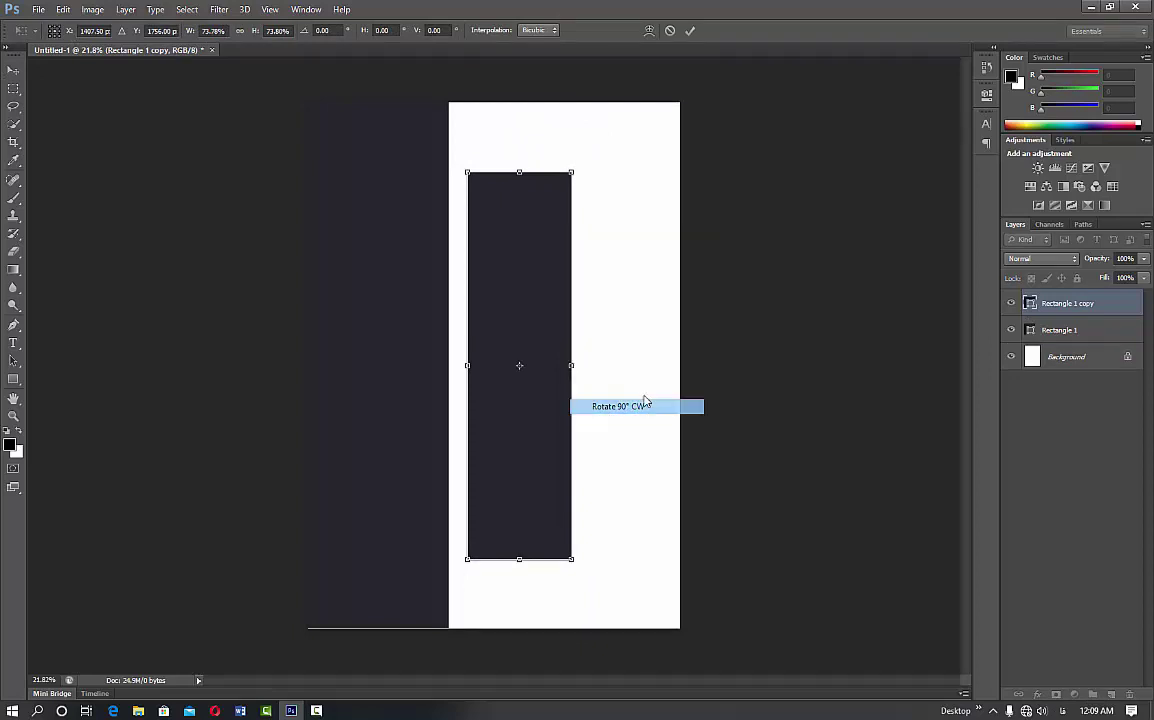
pyautogui.click(691, 31)
pyautogui.moveTo(613, 381)
pyautogui.mouseDown()
pyautogui.moveTo(604, 177)
pyautogui.moveTo(604, 187)
pyautogui.mouseUp()
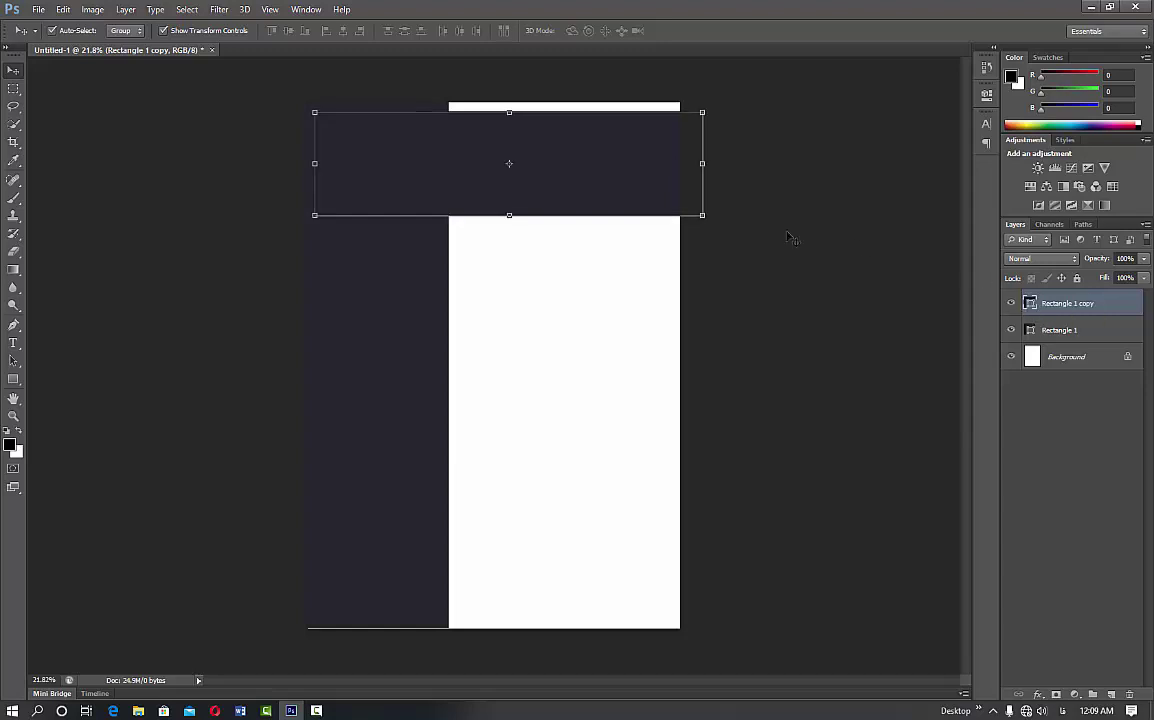
# Step: Recolour the top bar to bright cyan-blue #00aeff
pyautogui.doubleClick(1030, 300)
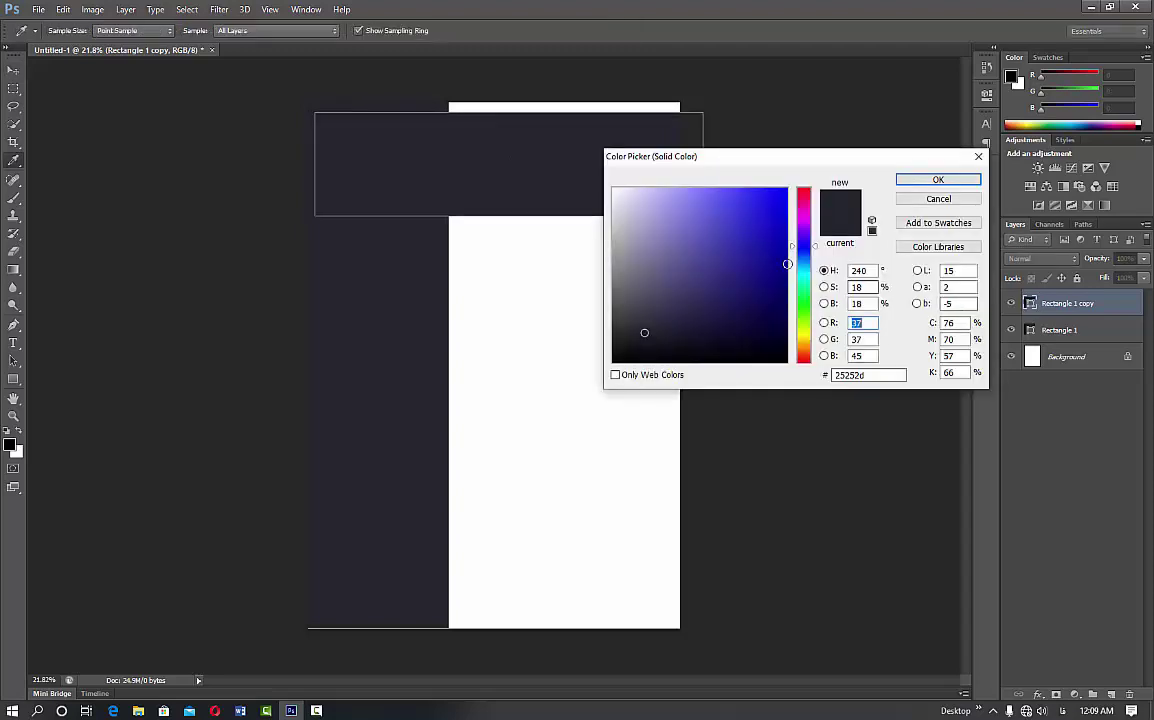
pyautogui.moveTo(804, 287)
pyautogui.mouseDown()
pyautogui.moveTo(804, 304)
pyautogui.moveTo(804, 263)
pyautogui.mouseUp()
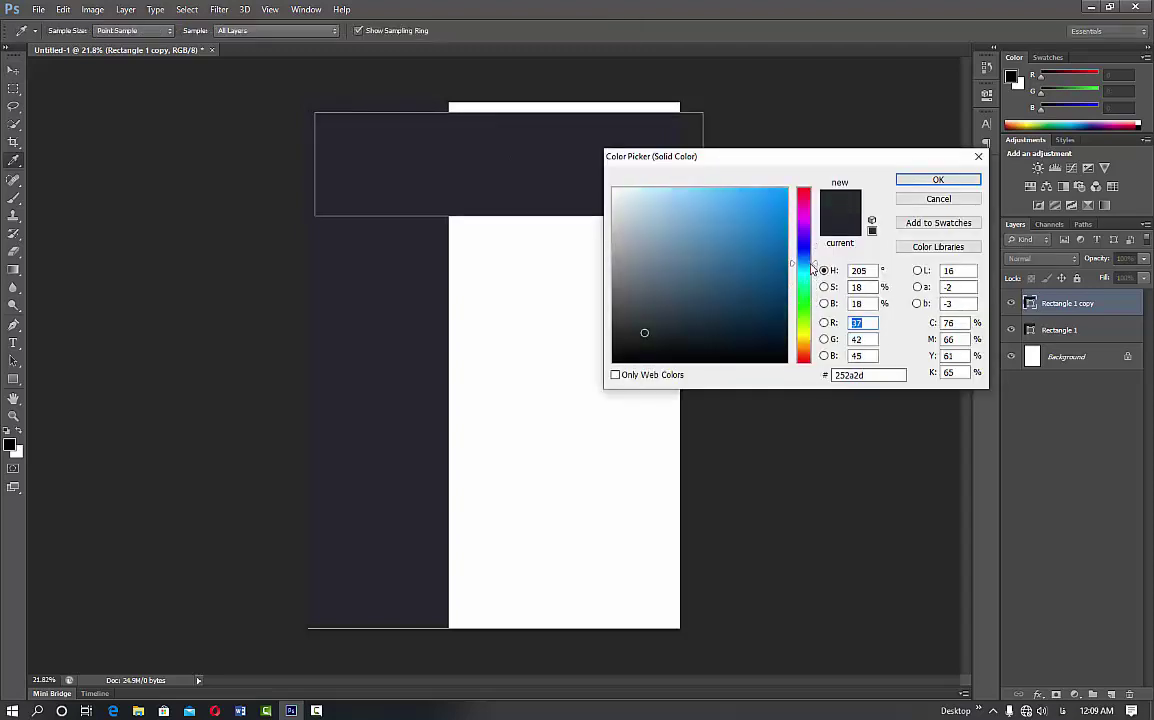
pyautogui.moveTo(700, 210); pyautogui.dragTo(788, 186)
pyautogui.moveTo(706, 156); pyautogui.dragTo(848, 120)
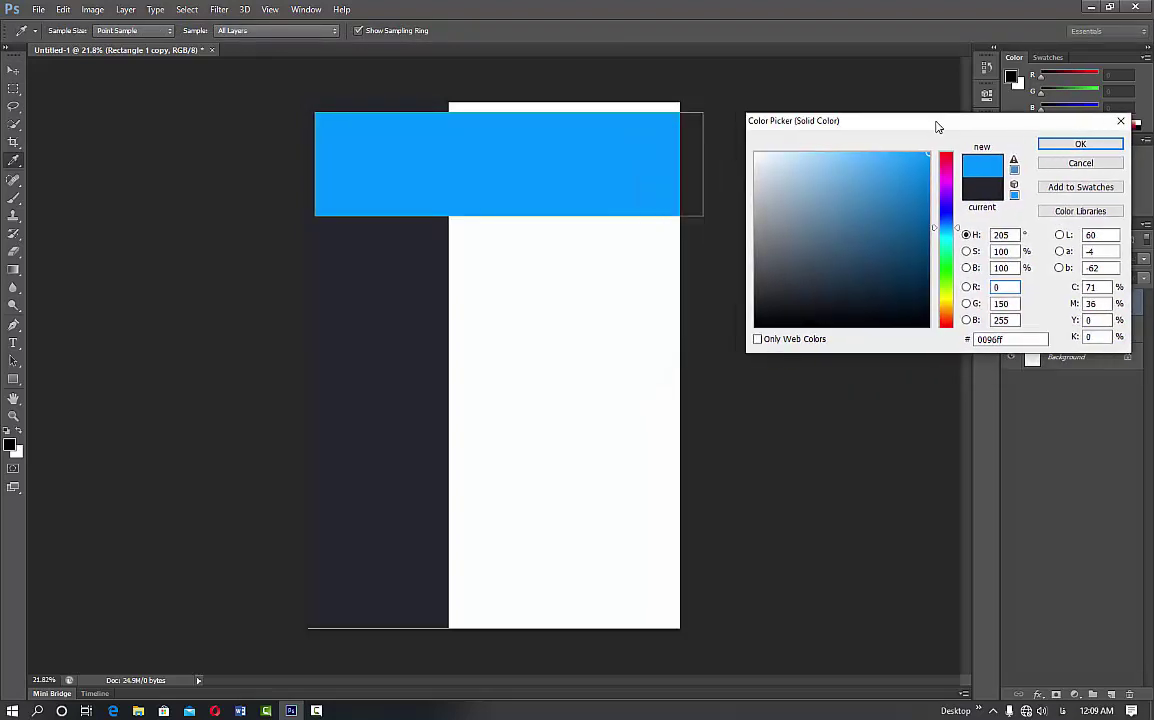
pyautogui.moveTo(945, 228)
pyautogui.mouseDown()
pyautogui.moveTo(971, 298)
pyautogui.moveTo(950, 311)
pyautogui.mouseUp()
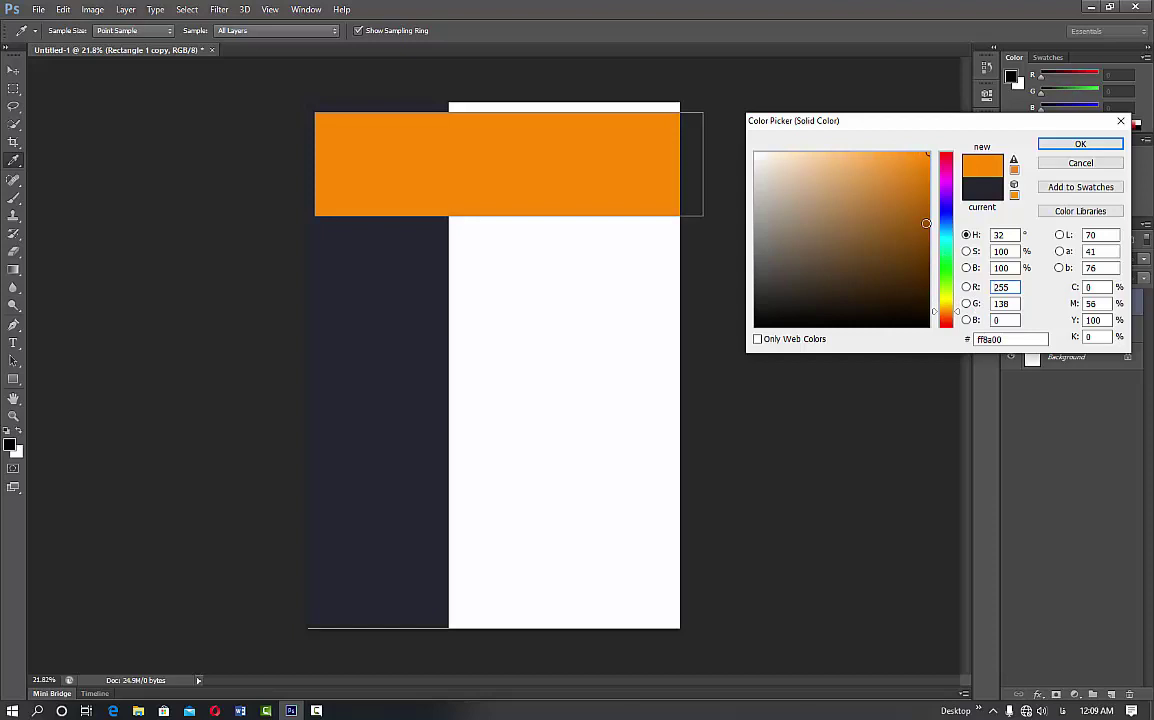
pyautogui.doubleClick(998, 287)
pyautogui.click(933, 157)
pyautogui.click(948, 222)
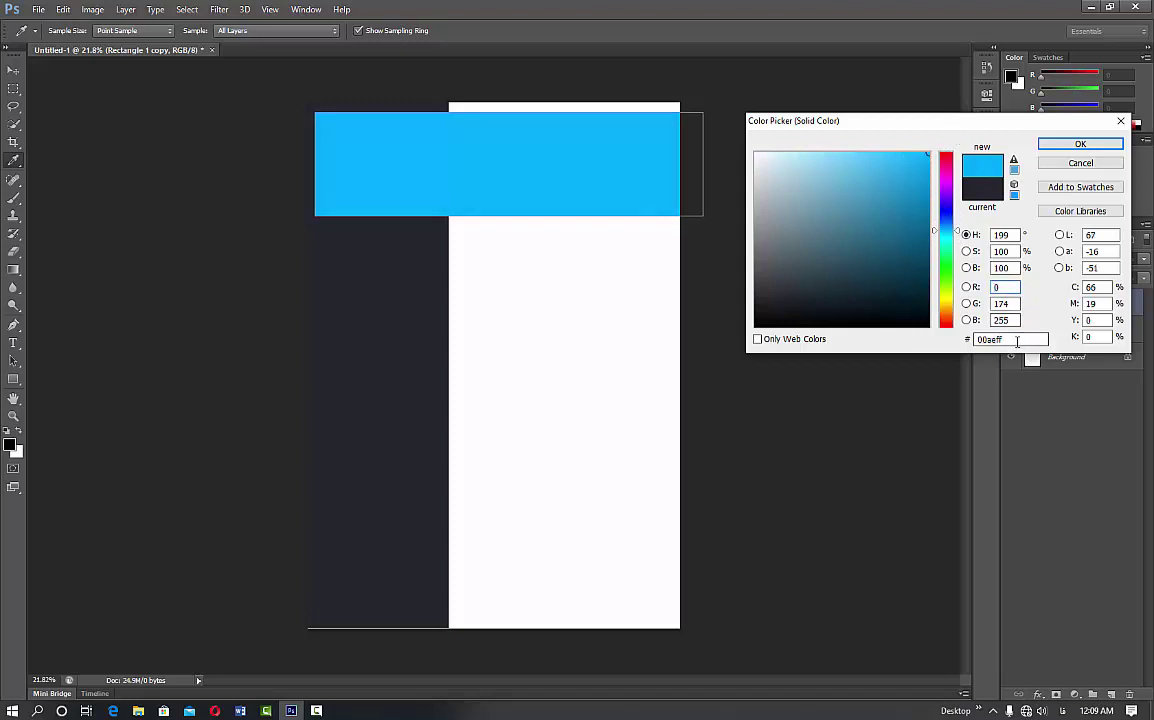
pyautogui.press('Tab')
pyautogui.click(1051, 144)
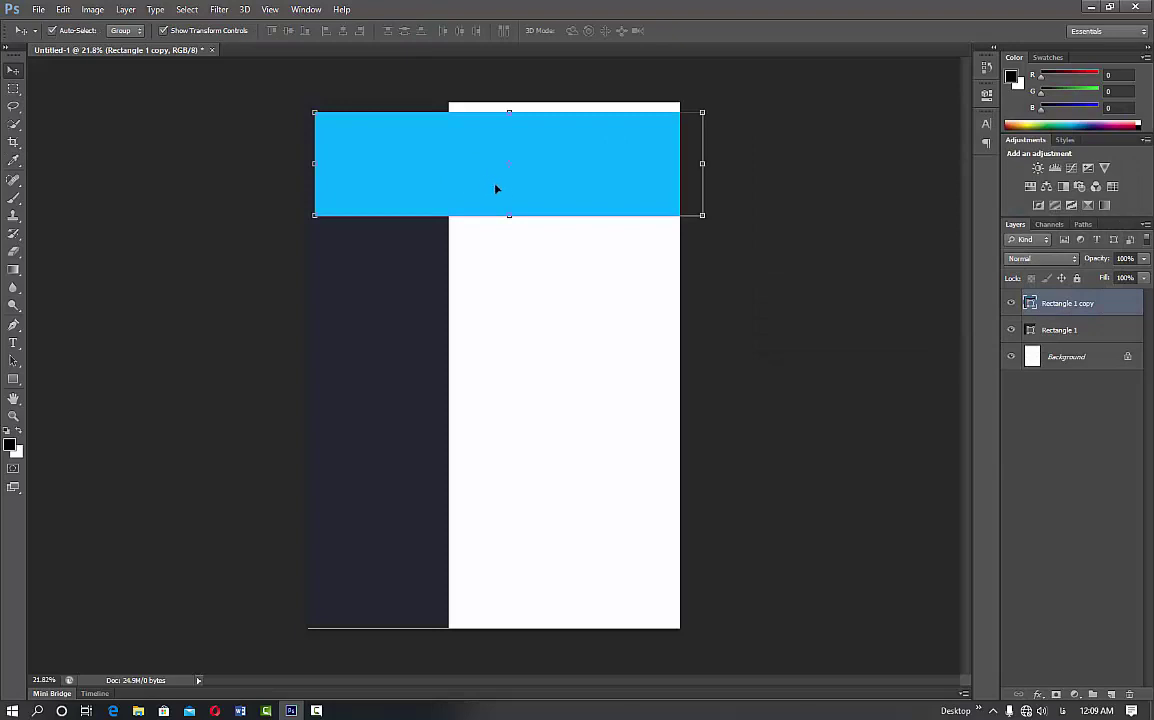
# Step: Trim the blue header band slightly shorter and rasterize its layer
pyautogui.moveTo(384, 157); pyautogui.dragTo(385, 155)
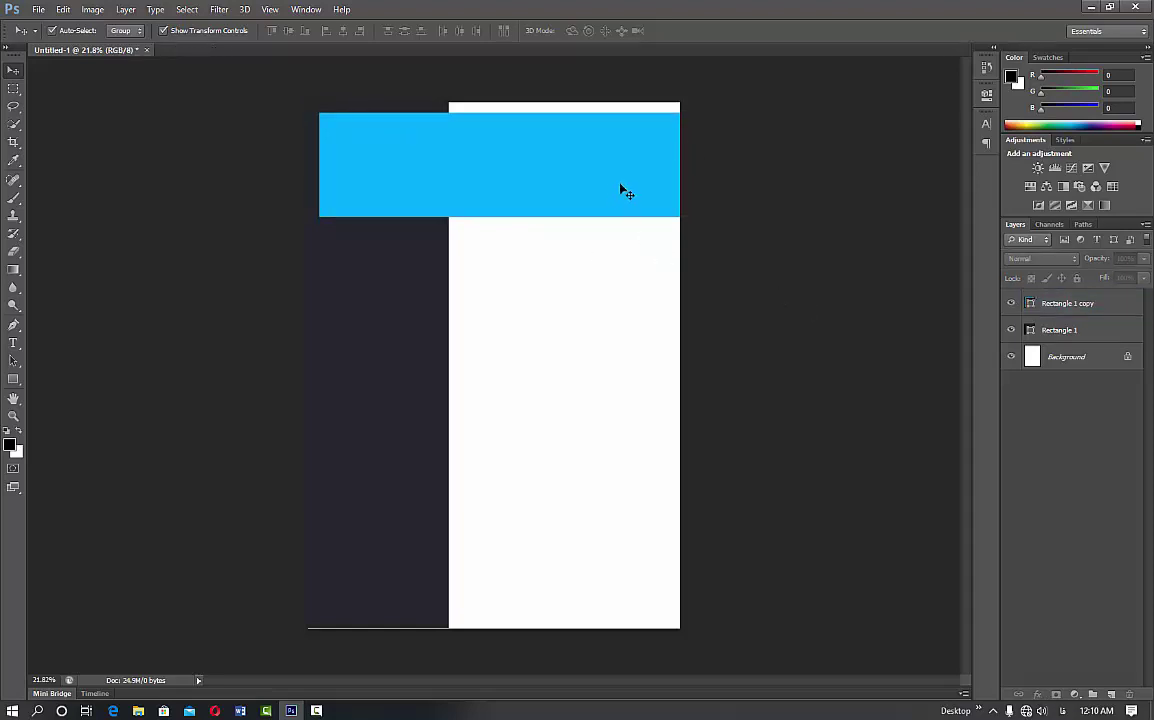
pyautogui.click(518, 207)
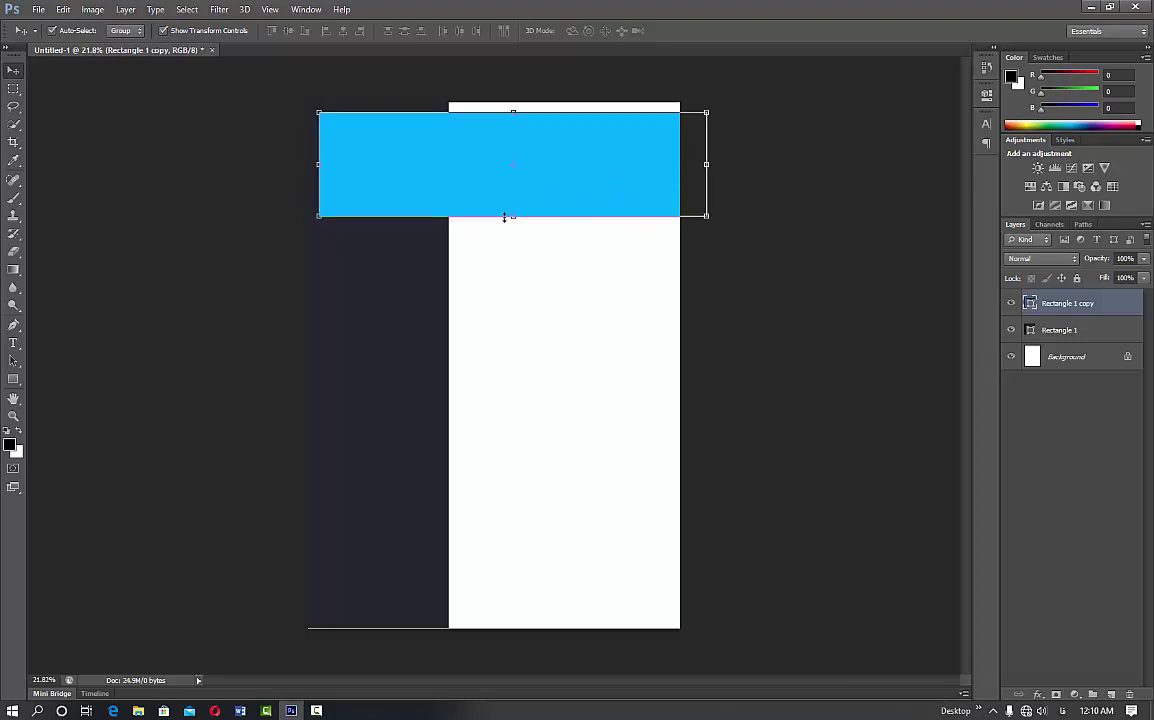
pyautogui.moveTo(513, 215); pyautogui.dragTo(513, 209)
pyautogui.click(689, 31)
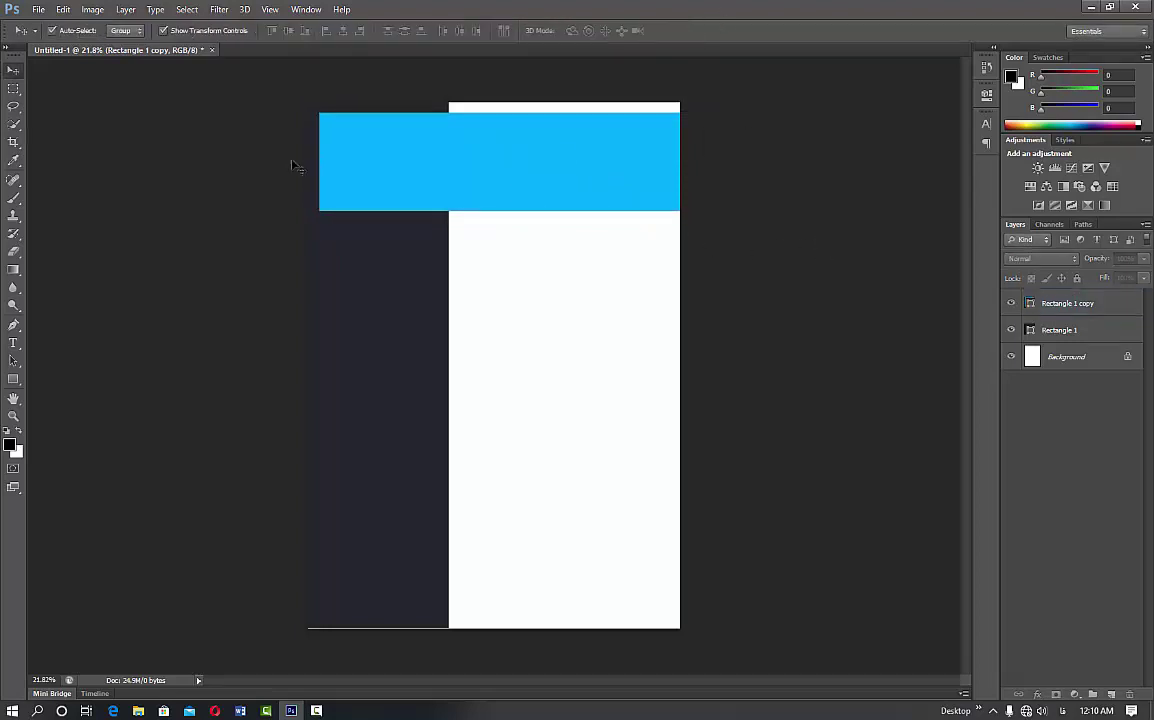
pyautogui.click(1048, 308)
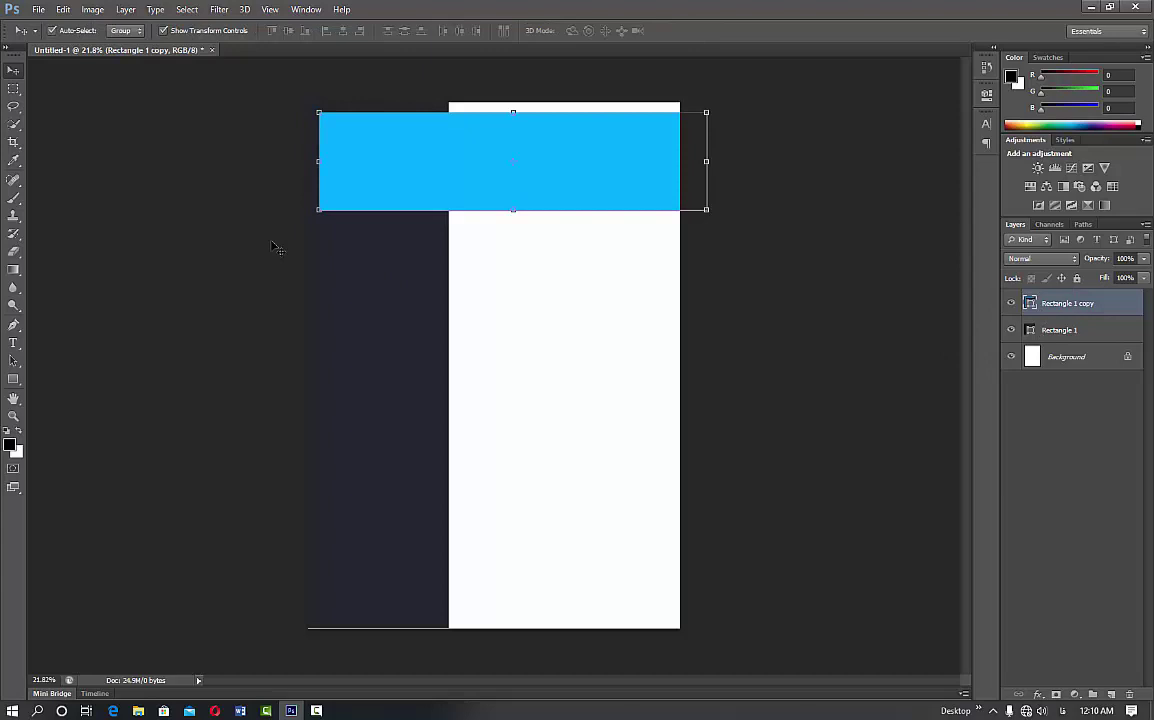
pyautogui.rightClick(1078, 304)
pyautogui.click(900, 276)
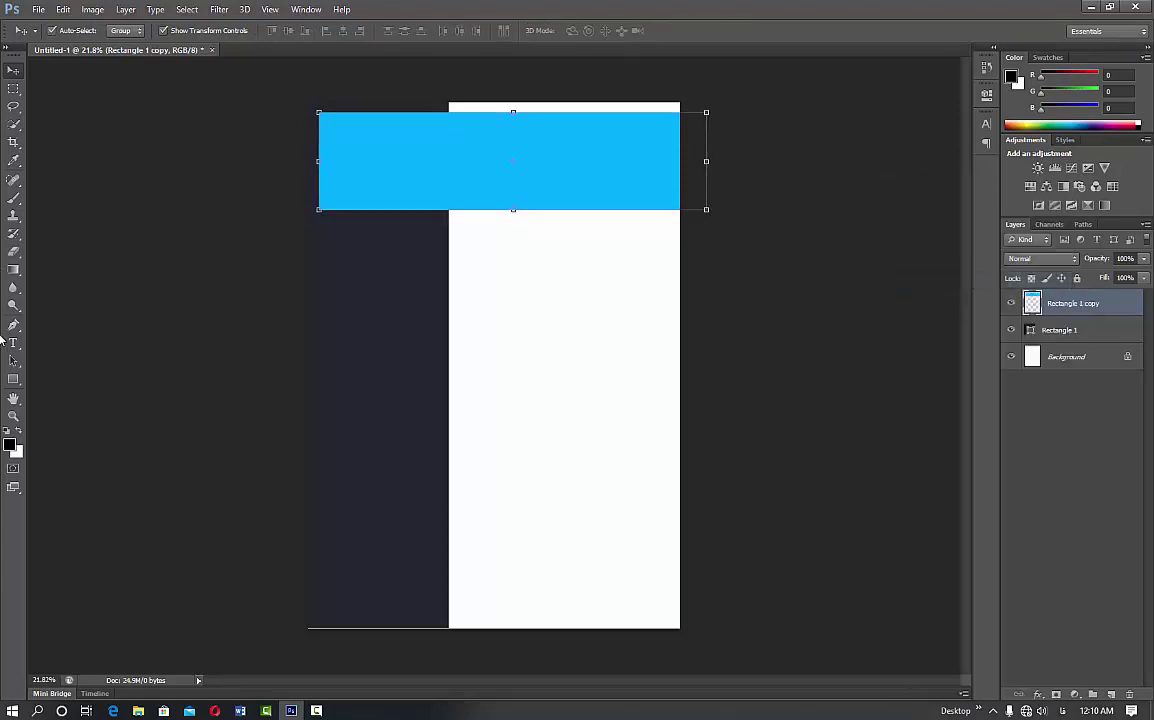
# Step: Draw a black circle with the Ellipse tool on the blue header's left end
pyautogui.click(14, 378)
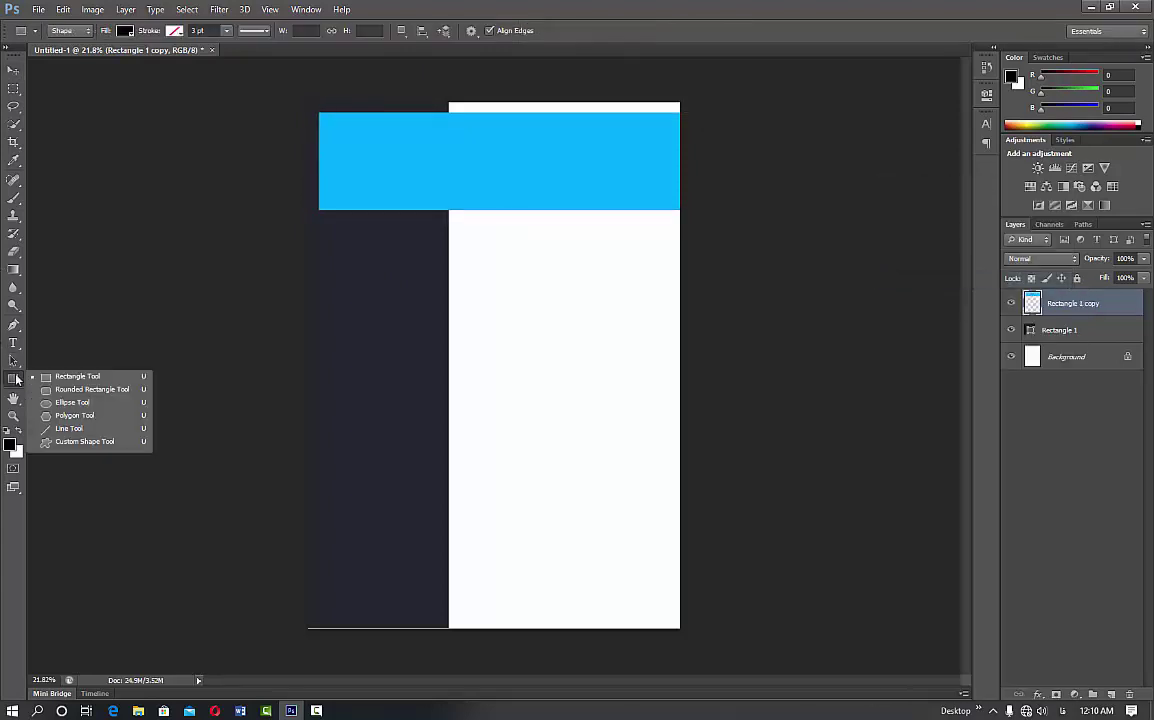
pyautogui.click(72, 402)
pyautogui.moveTo(348, 125); pyautogui.dragTo(421, 198)
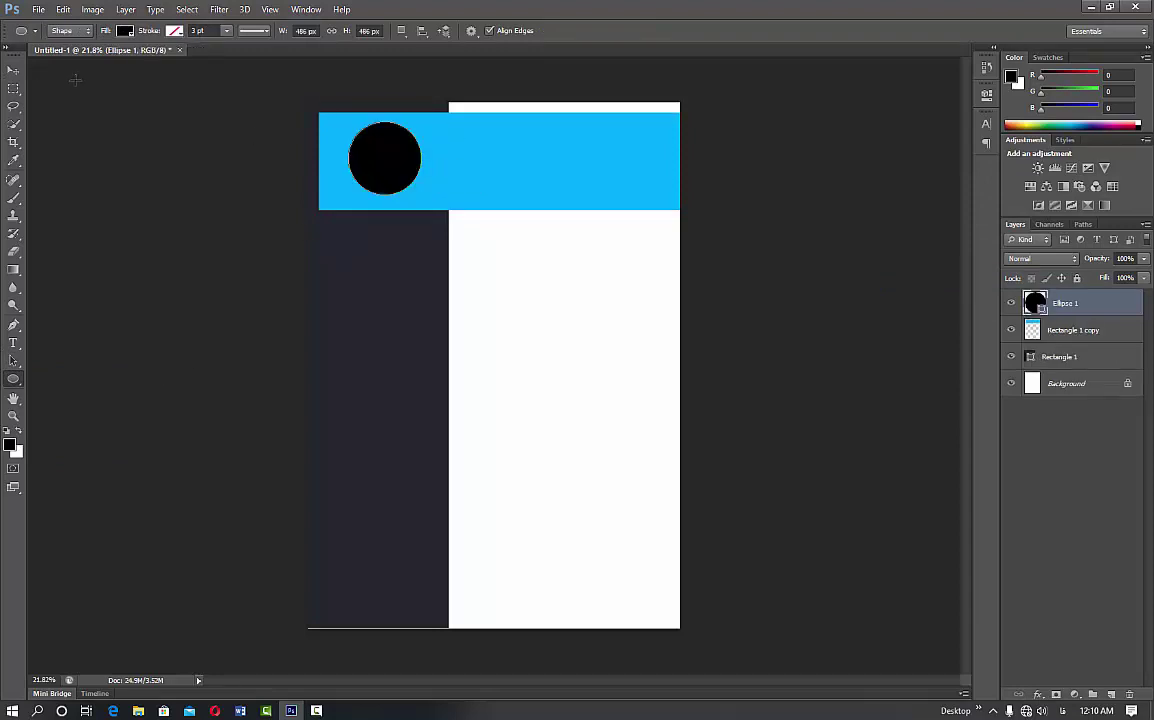
pyautogui.click(16, 76)
pyautogui.moveTo(386, 157)
pyautogui.mouseDown()
pyautogui.moveTo(390, 141)
pyautogui.moveTo(382, 154)
pyautogui.mouseUp()
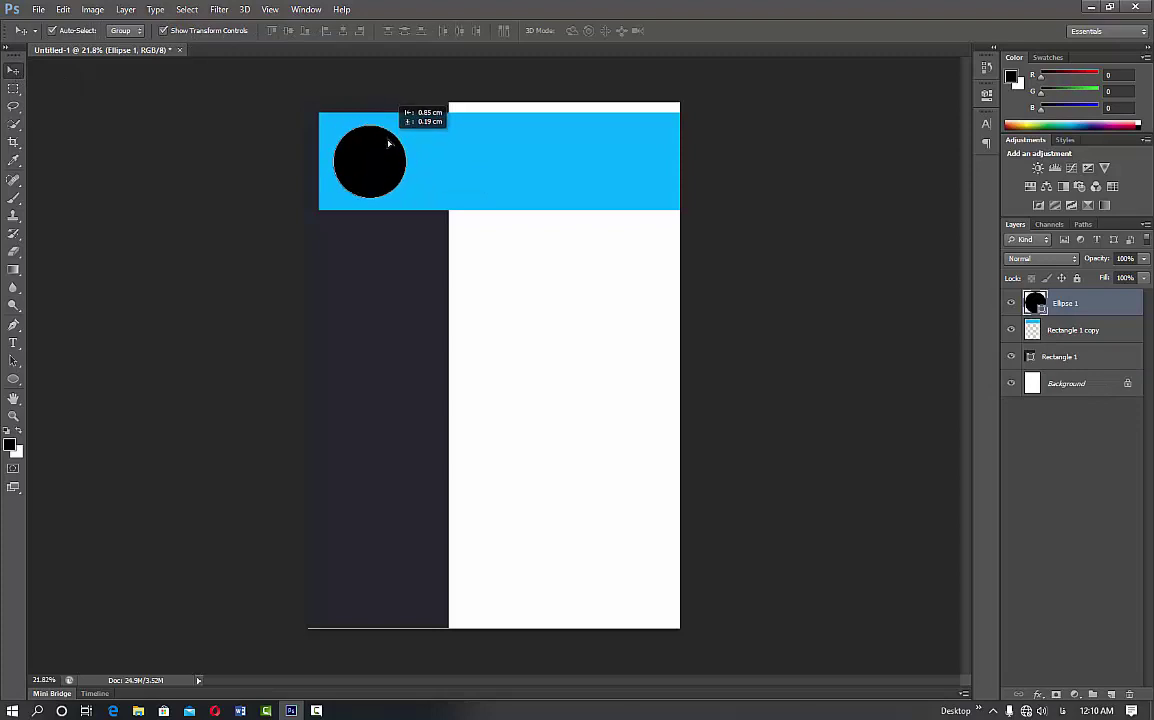
# Step: Show rulers, add a vertical guide at the sidebar's centre, and nudge the circle onto it
pyautogui.click(393, 507)
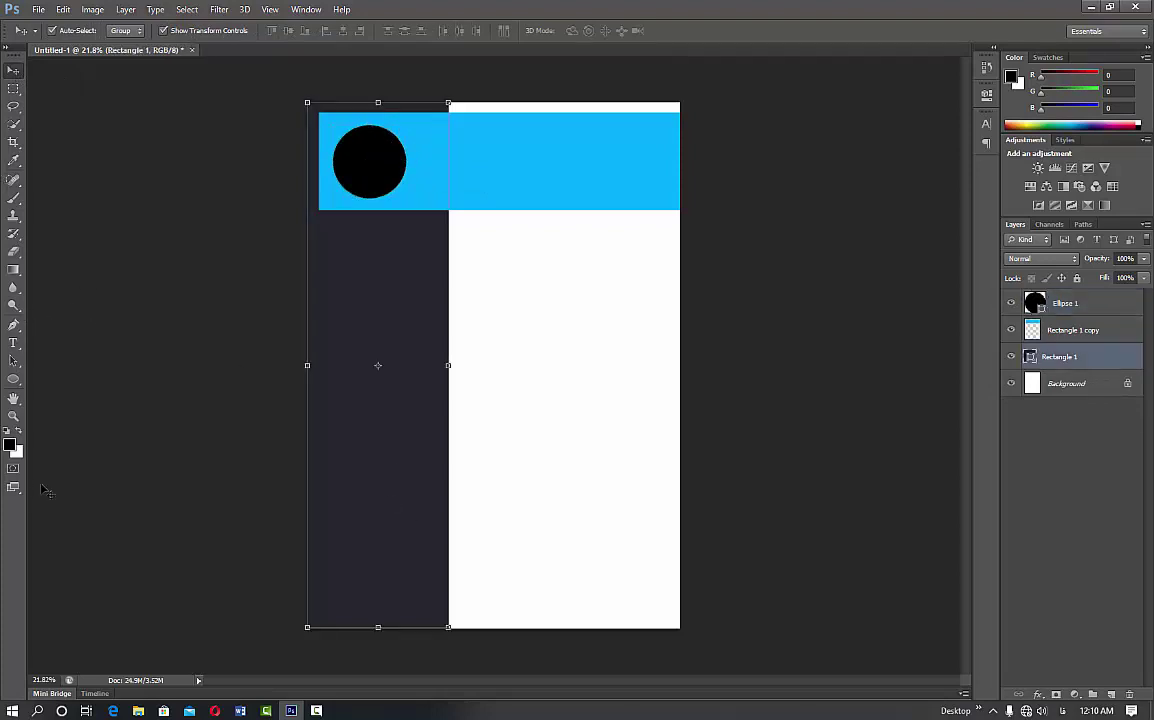
pyautogui.hotkey('ctrl', 'r')
pyautogui.moveTo(150, 497); pyautogui.dragTo(383, 477)
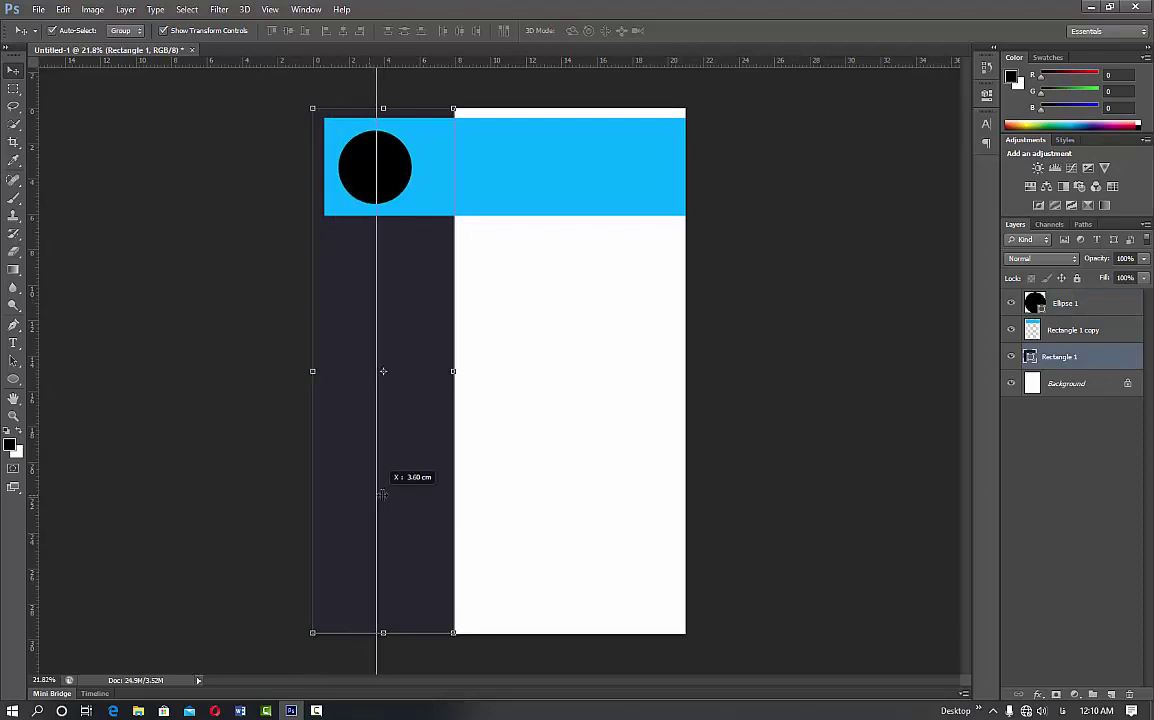
pyautogui.click(367, 189)
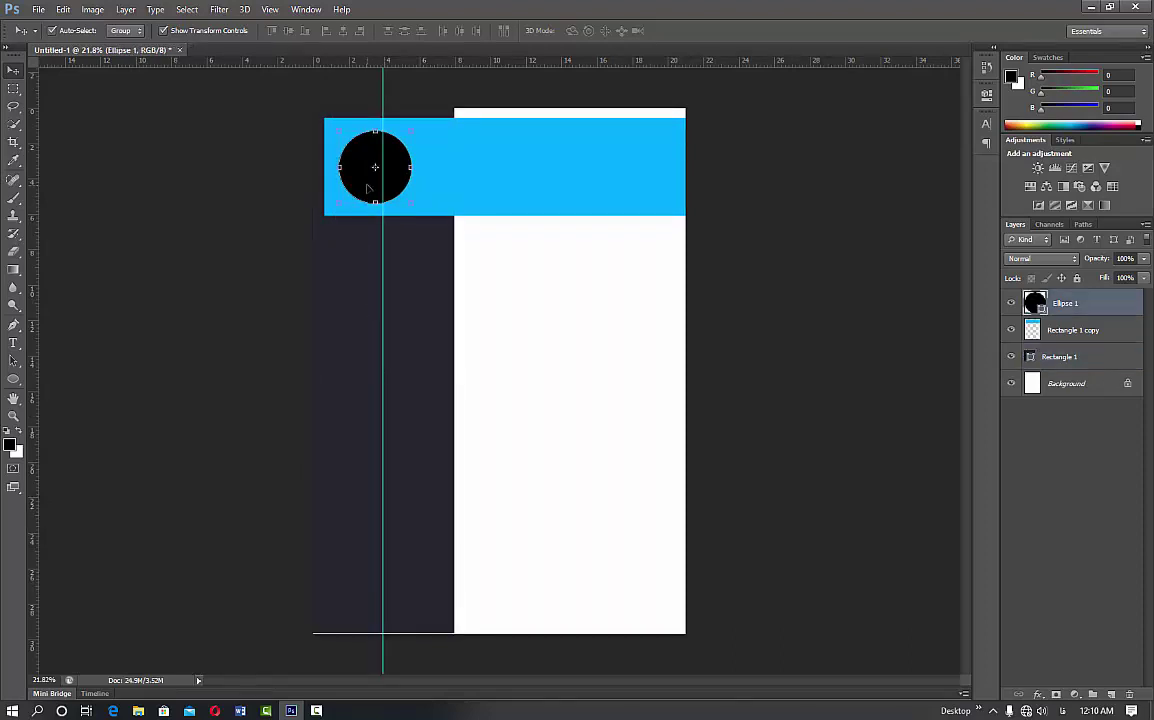
pyautogui.hotkey('shift', 'Right')
pyautogui.hotkey('shift', 'Right')
pyautogui.hotkey('shift', 'Right')
pyautogui.hotkey('shift', 'Right')
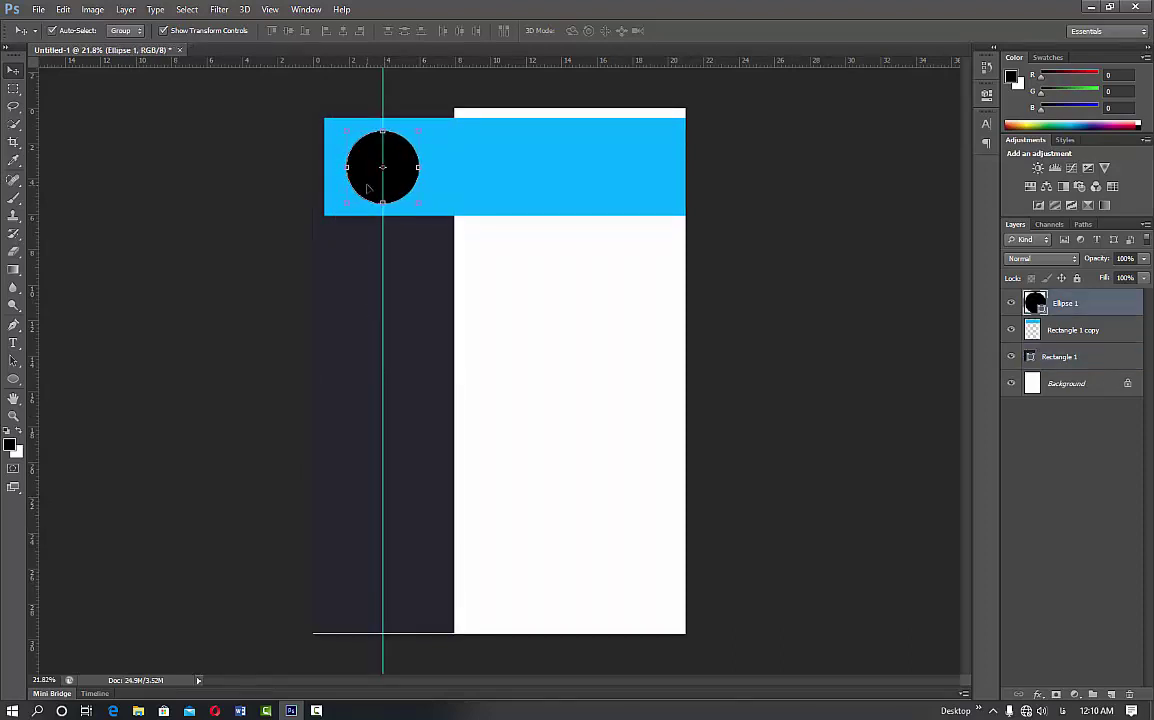
pyautogui.press('Up')
pyautogui.press('Up')
pyautogui.press('Up')
pyautogui.press('Up')
pyautogui.press('Up')
pyautogui.press('Up')
pyautogui.press('Up')
pyautogui.press('Up')
pyautogui.press('Up')
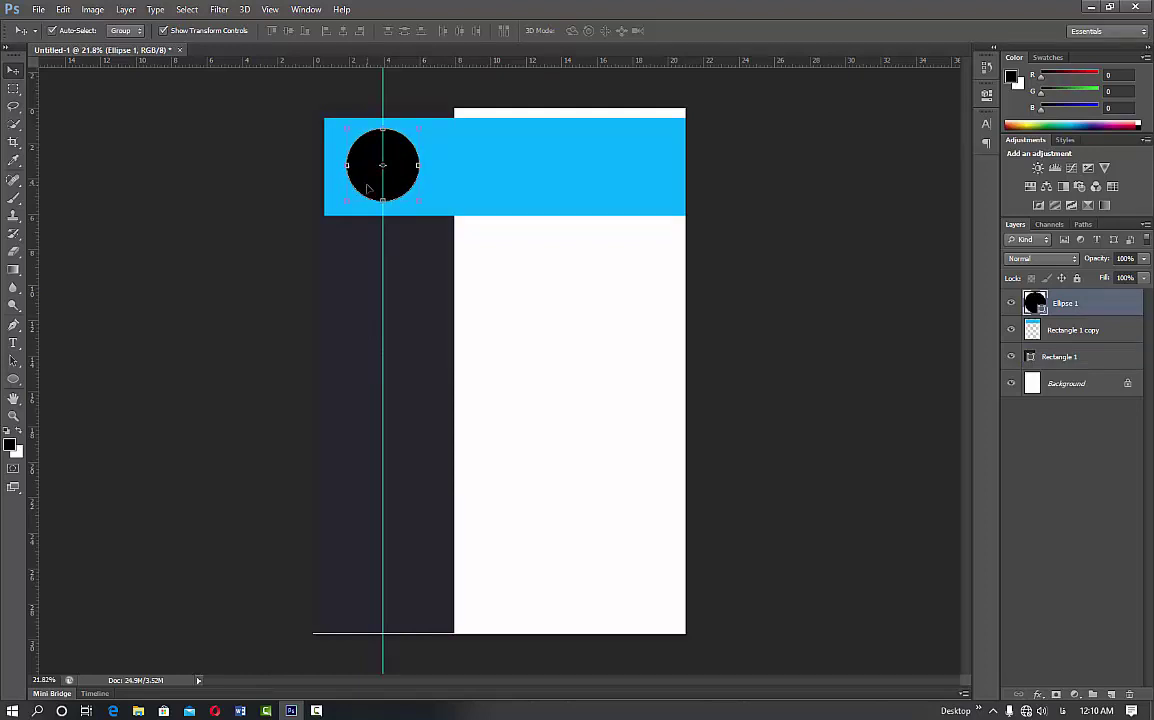
# Step: Enlarge the circle slightly around its centre, then minimise Photoshop to the desktop
pyautogui.moveTo(415, 124); pyautogui.dragTo(421, 122)
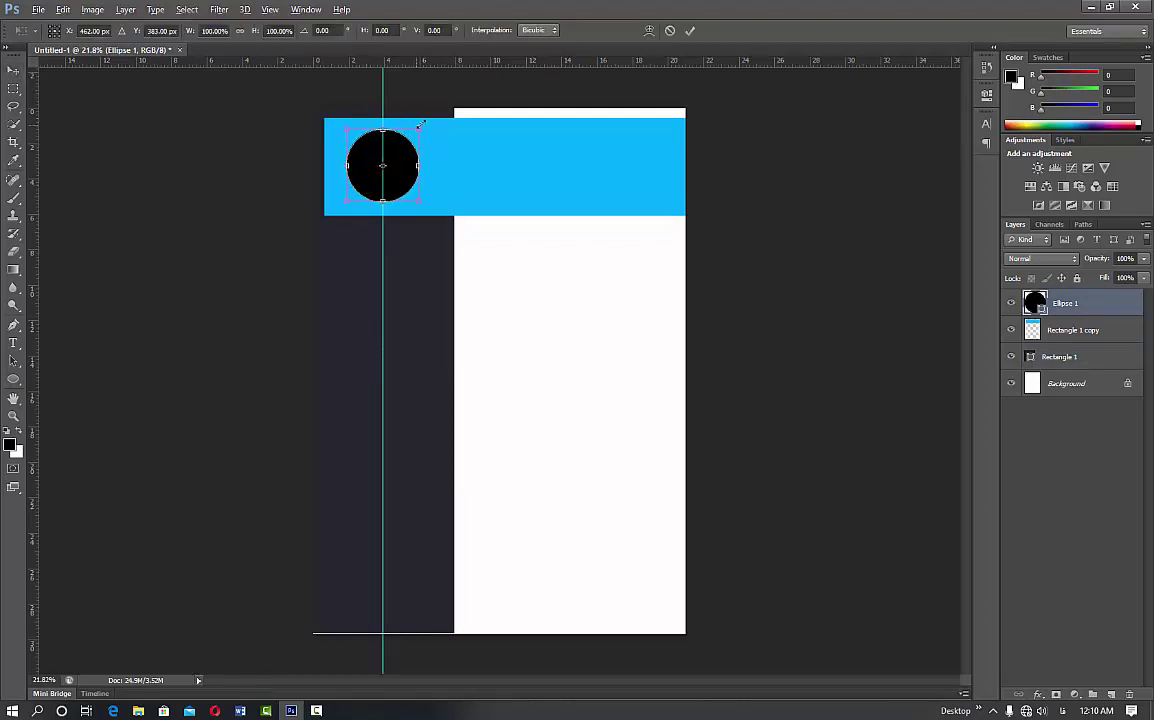
pyautogui.click(690, 30)
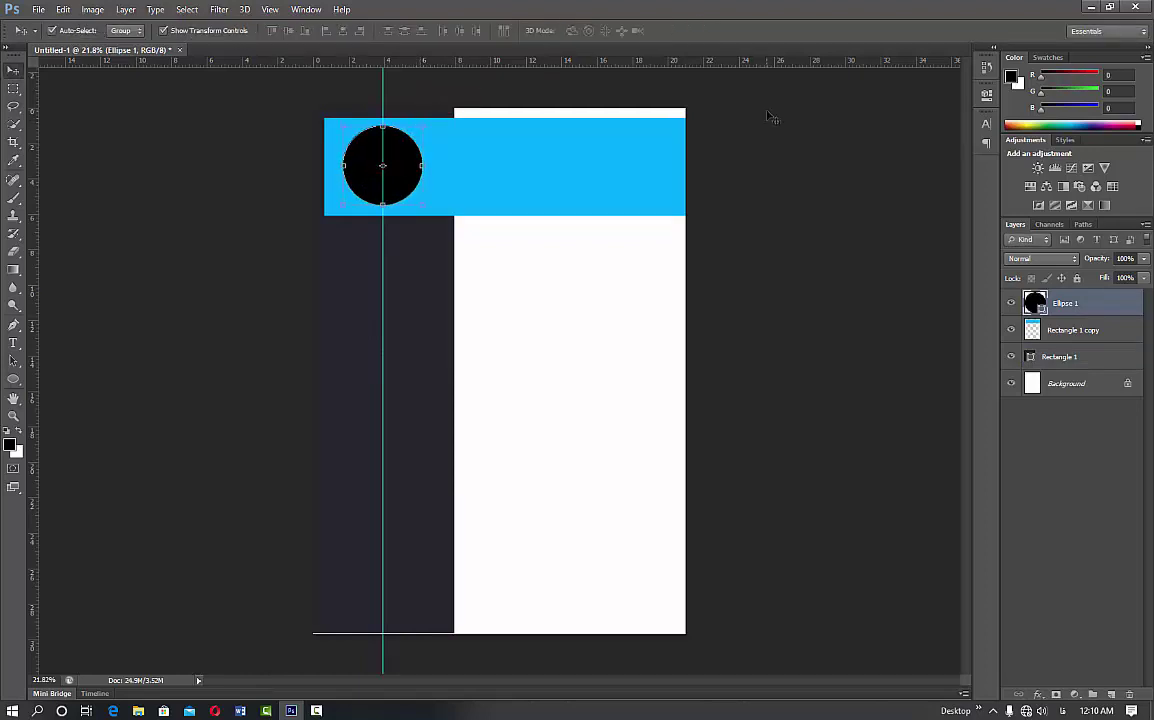
pyautogui.scroll(3, 490, 222)
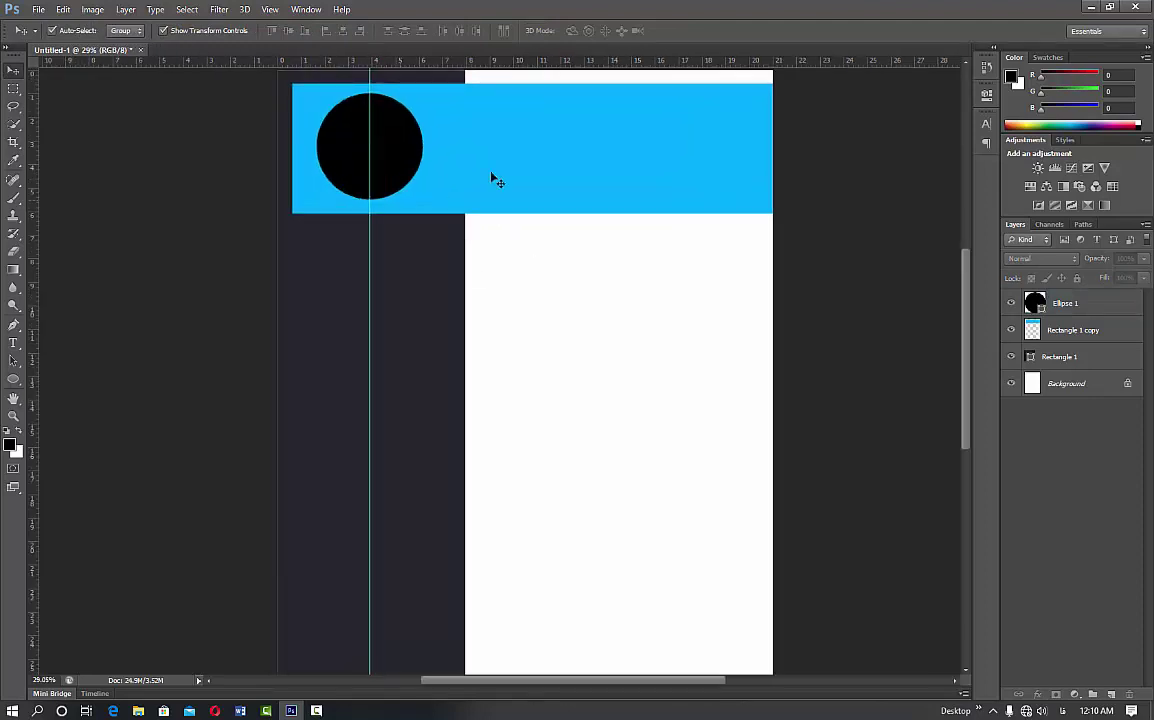
pyautogui.scroll(2, 608, 237)
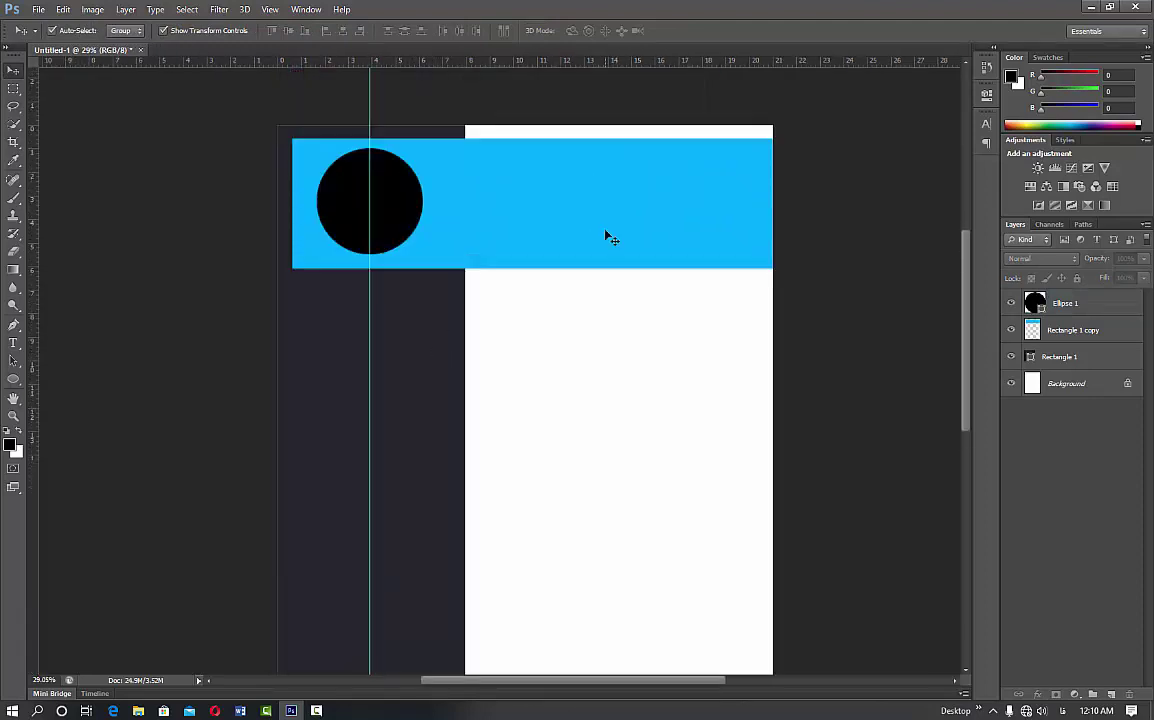
pyautogui.click(378, 201)
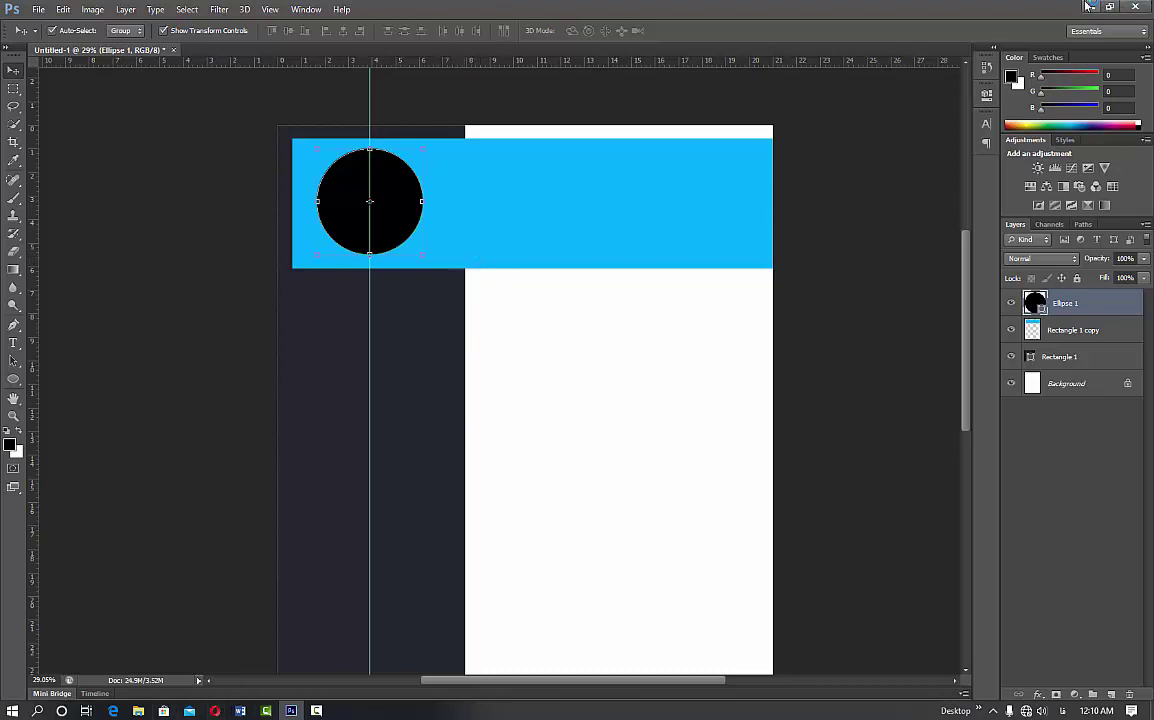
pyautogui.press('super+d')
# Step: Refresh the desktop twice
pyautogui.rightClick(742, 213)
pyautogui.click(790, 252)
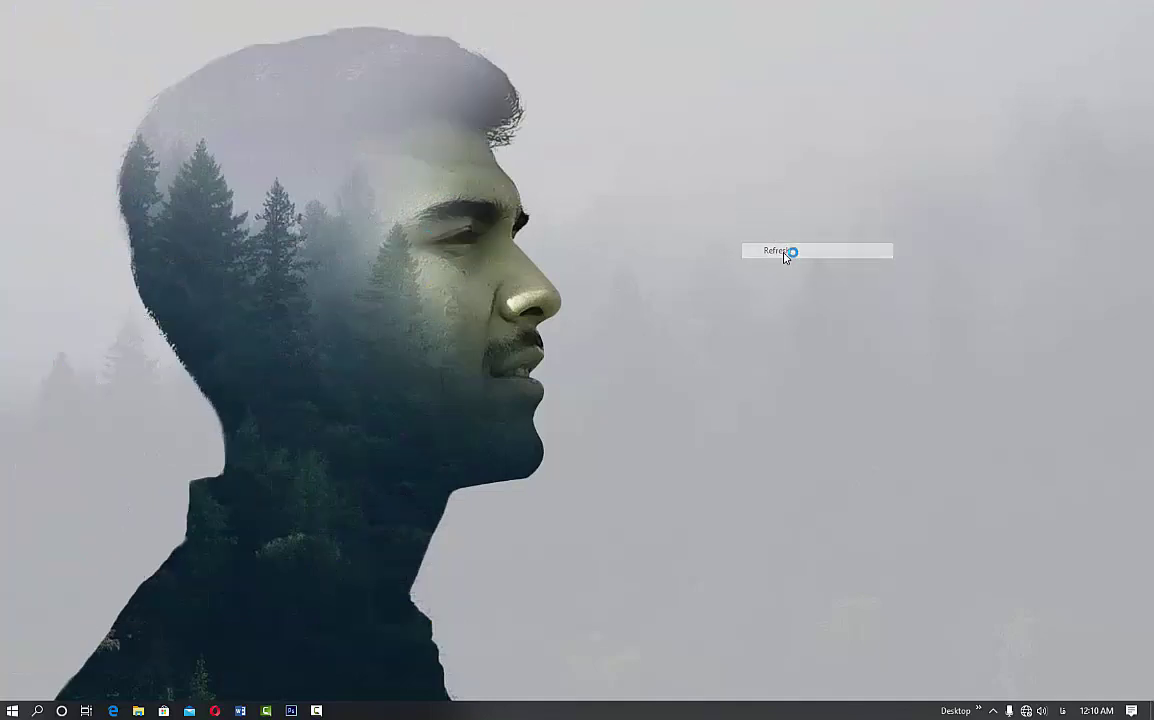
pyautogui.rightClick(547, 351)
pyautogui.click(581, 388)
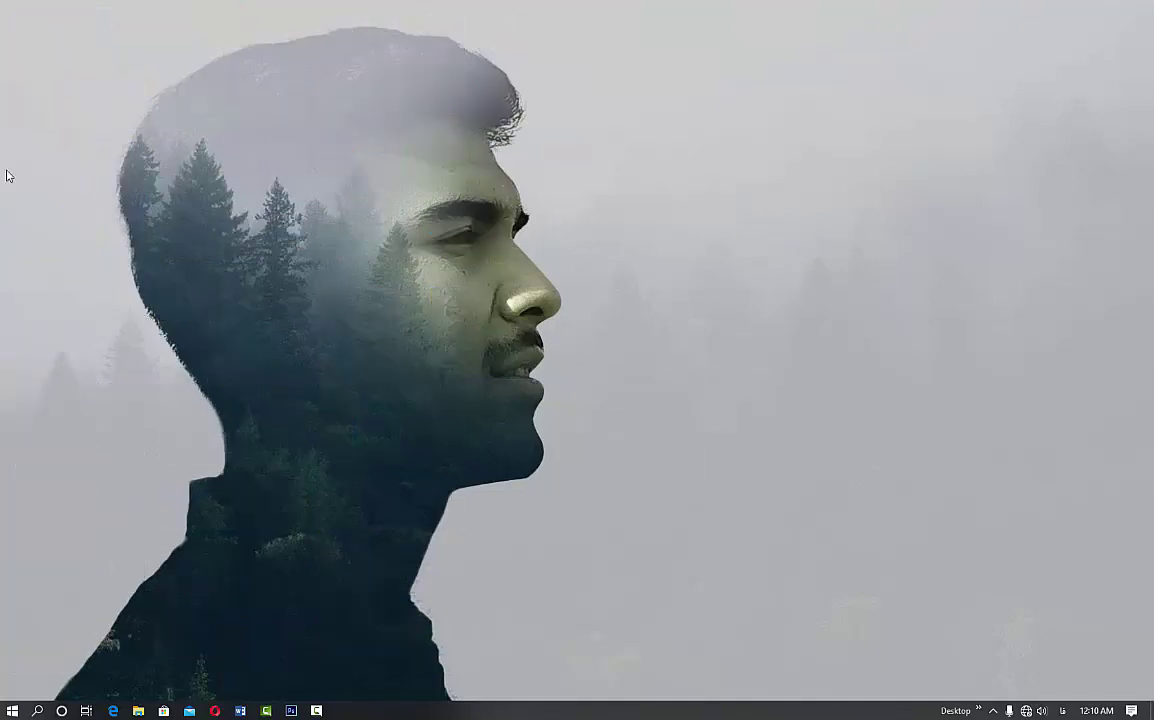
# Step: Browse from This PC through the D: drive and files folder into the photo folder
pyautogui.doubleClick(26, 160)
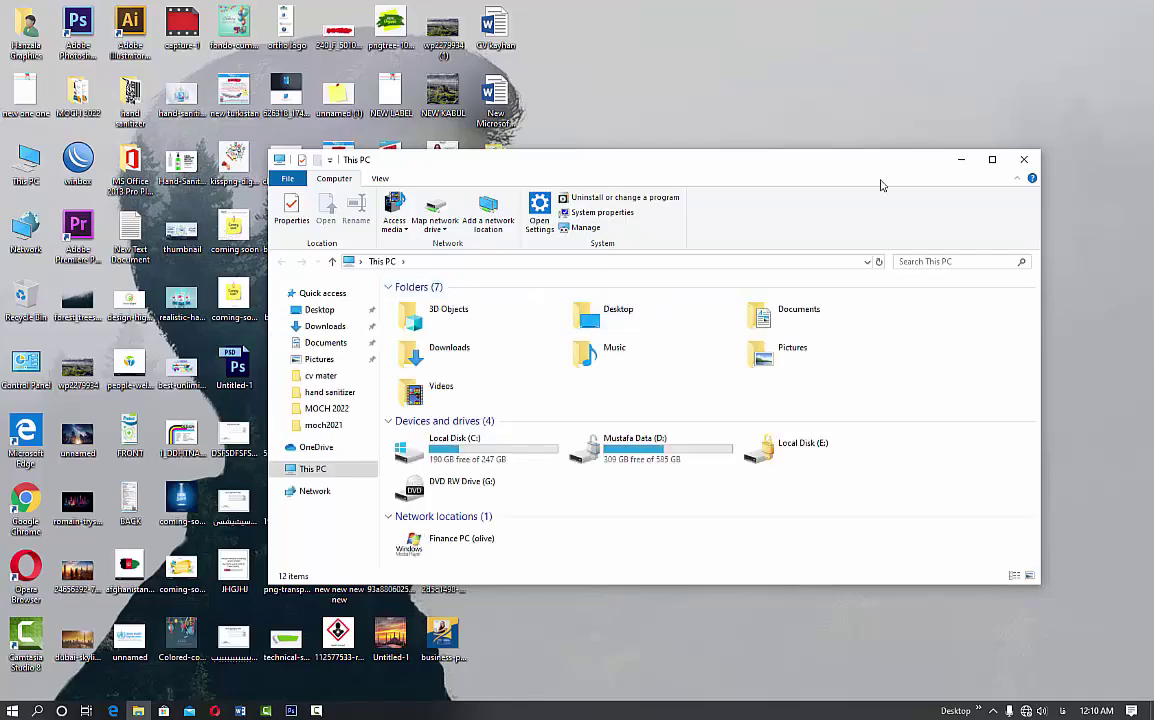
pyautogui.doubleClick(595, 445)
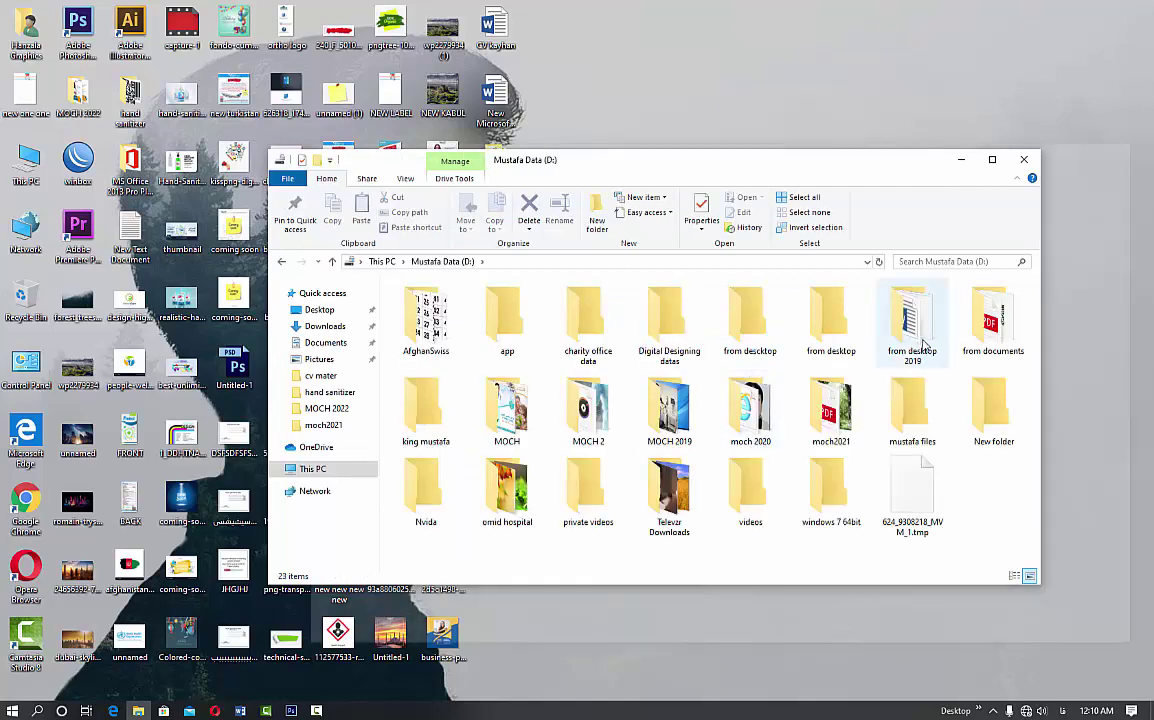
pyautogui.doubleClick(935, 418)
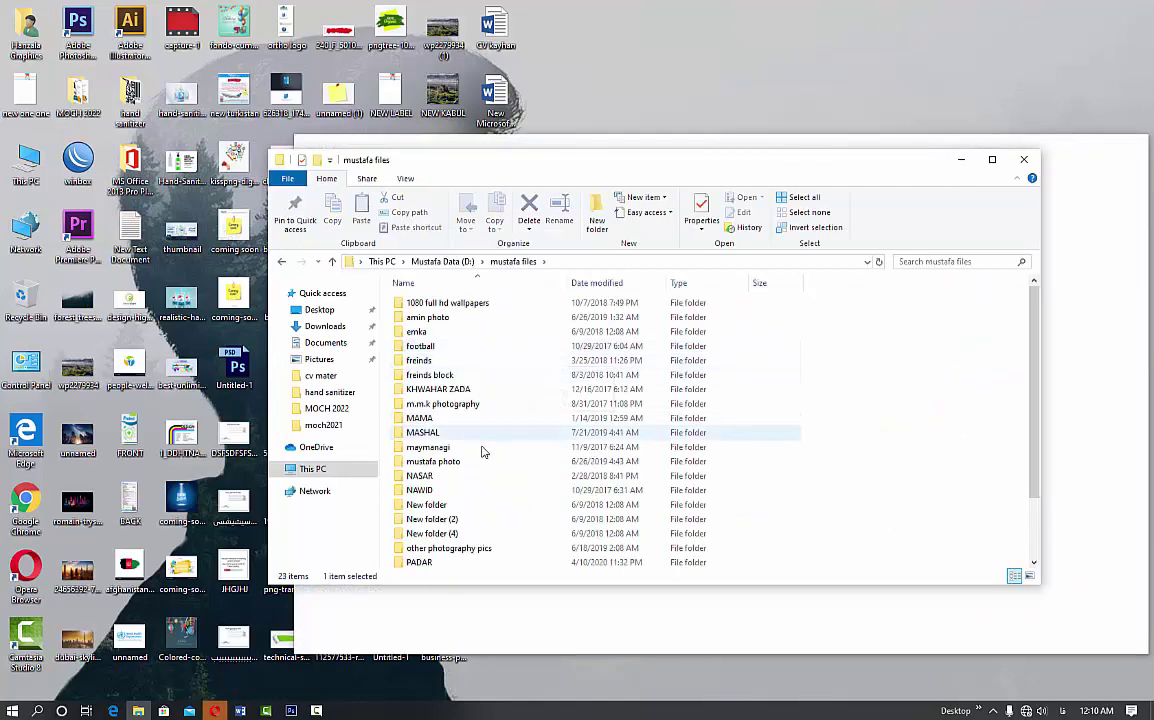
pyautogui.doubleClick(440, 461)
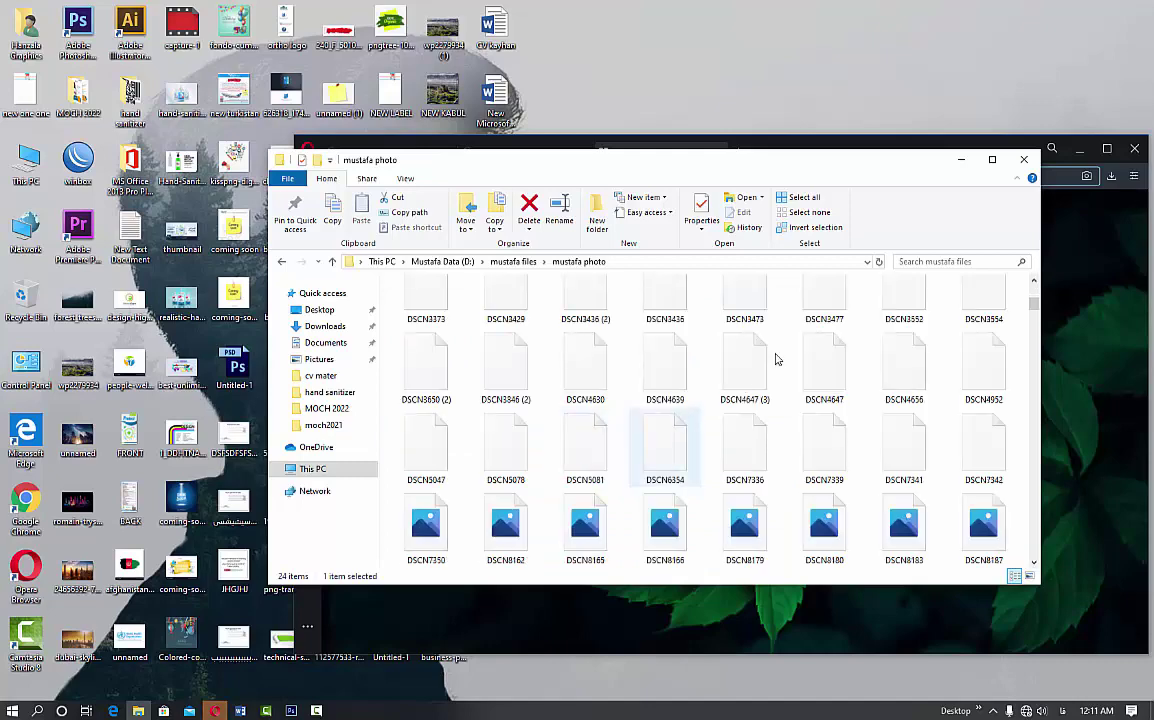
pyautogui.scroll(-5, 790, 400)
pyautogui.scroll(-5, 806, 433)
pyautogui.scroll(-3, 820, 428)
pyautogui.scroll(-5, 826, 424)
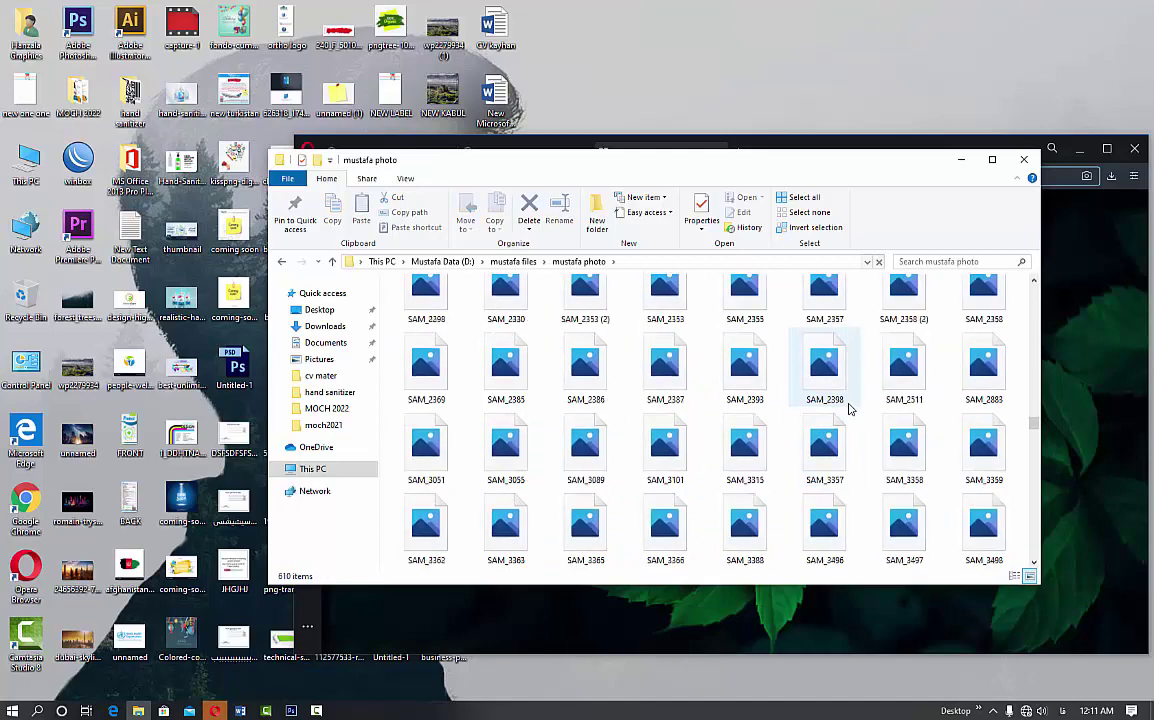
pyautogui.scroll(-5, 850, 418)
pyautogui.scroll(-5, 850, 422)
pyautogui.scroll(-3, 840, 449)
pyautogui.scroll(-5, 838, 452)
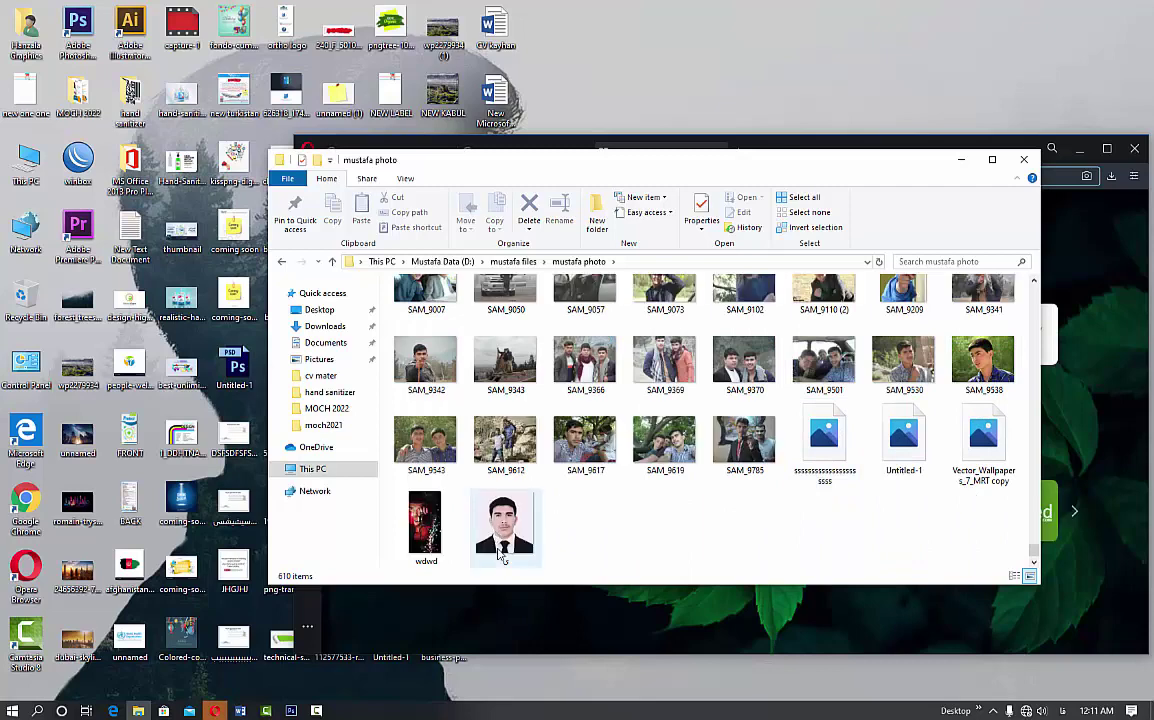
# Step: Select the suit-and-tie portrait photo, then close File Explorer and the browser
pyautogui.click(497, 535)
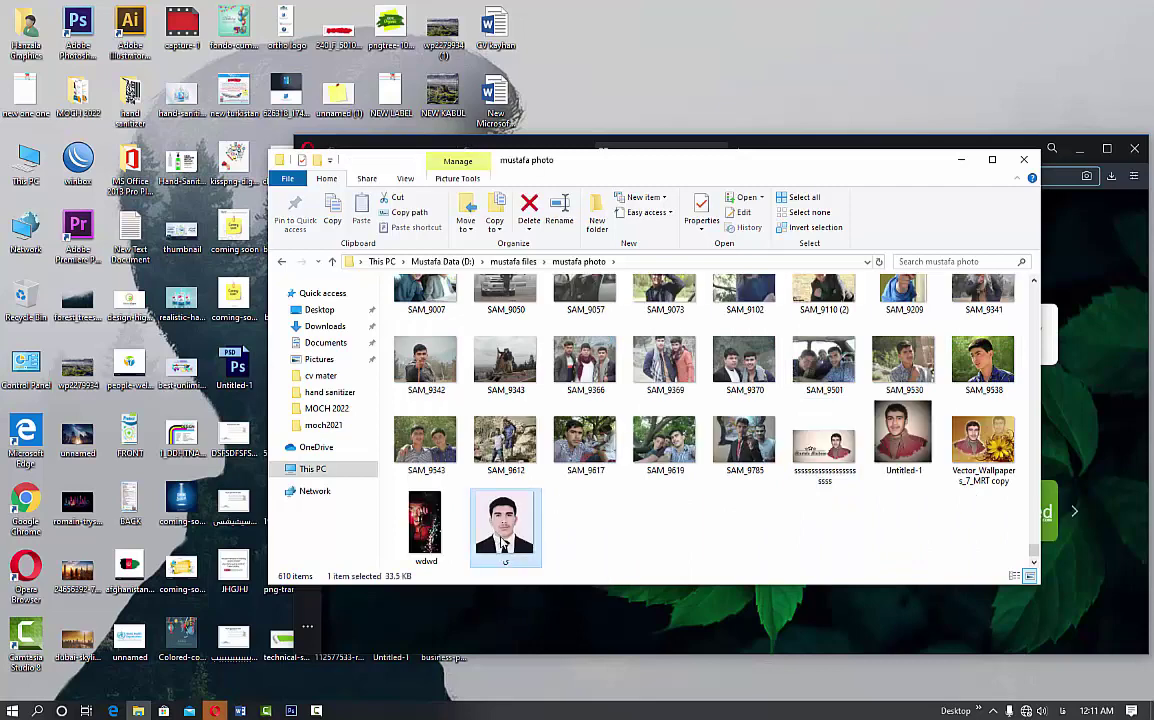
pyautogui.click(1024, 160)
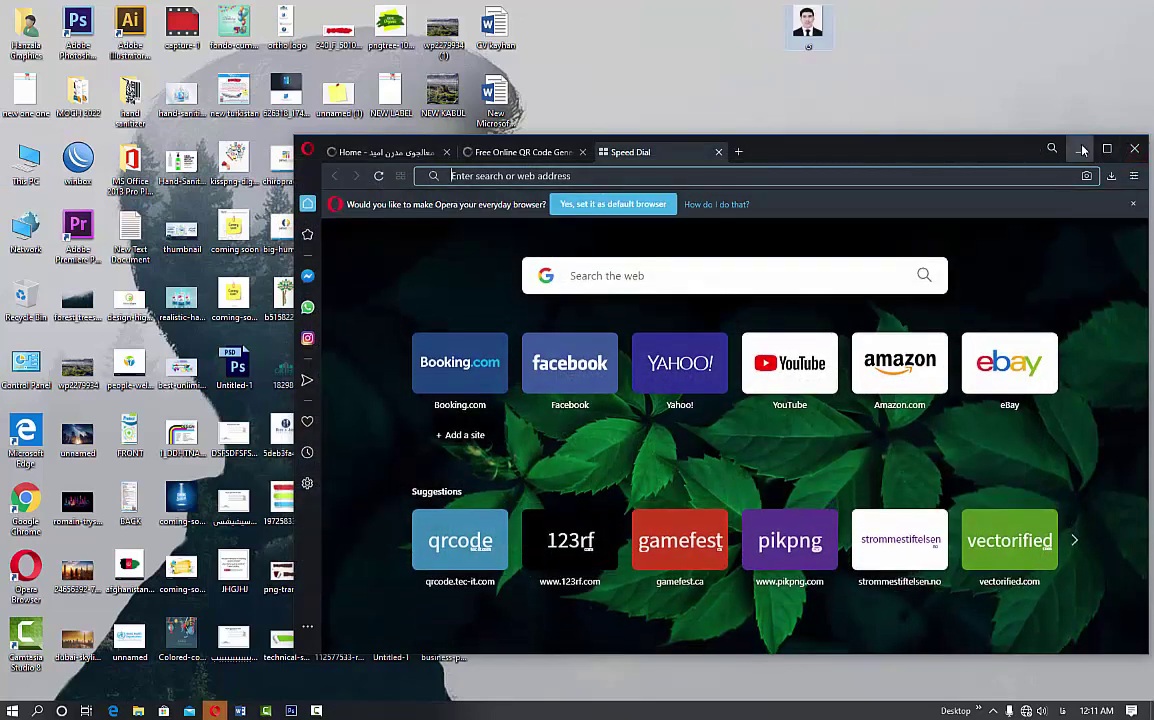
pyautogui.click(1134, 148)
# Step: Bring the portrait into Photoshop over the black circle and clip it inside the circle
pyautogui.moveTo(808, 24)
pyautogui.mouseDown()
pyautogui.moveTo(353, 299)
pyautogui.moveTo(378, 213)
pyautogui.mouseUp()
pyautogui.moveTo(450, 315); pyautogui.dragTo(366, 162)
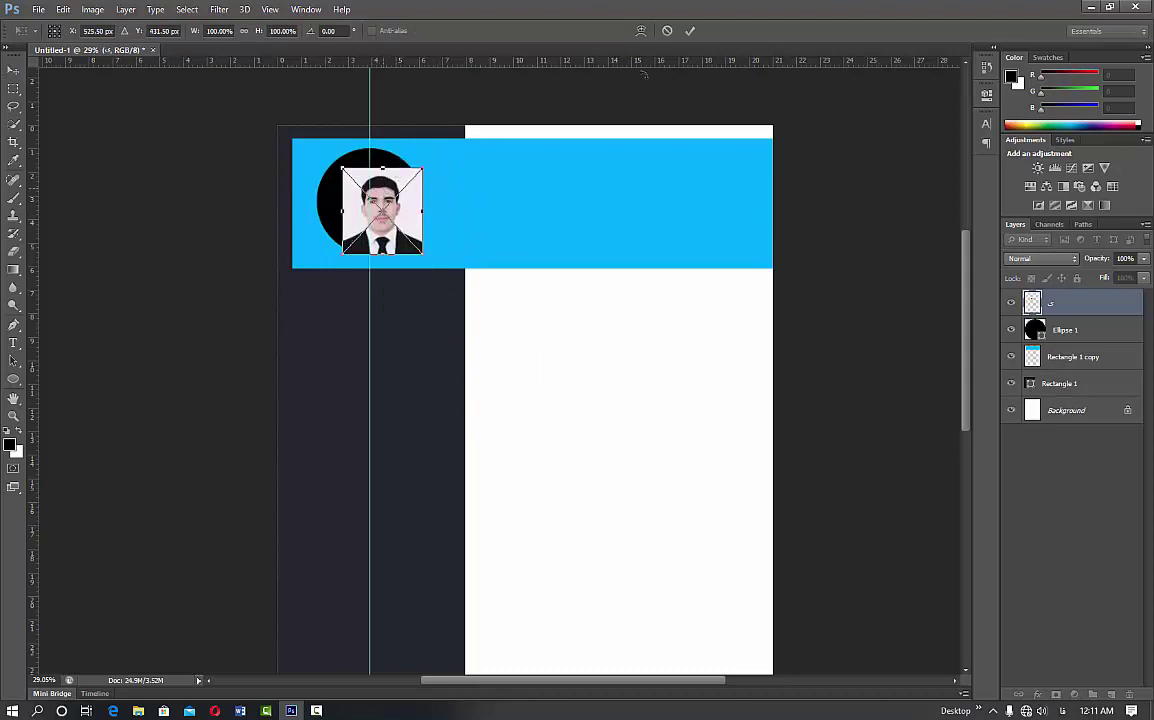
pyautogui.click(688, 30)
pyautogui.rightClick(1068, 302)
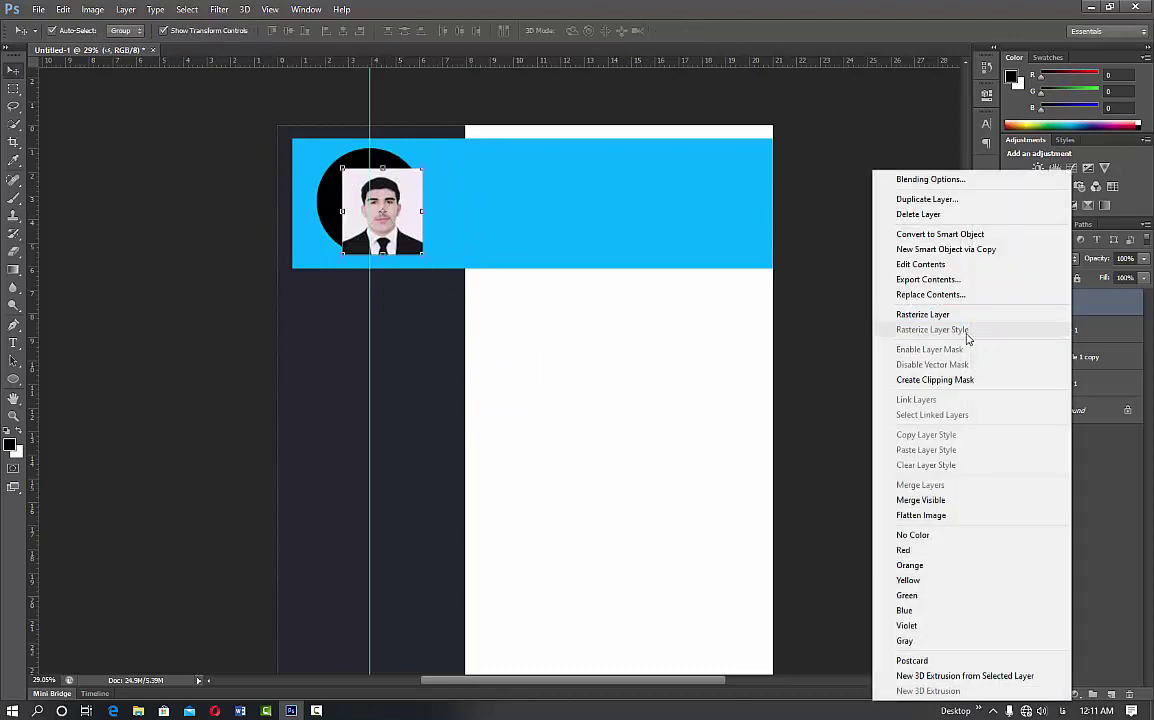
pyautogui.click(934, 380)
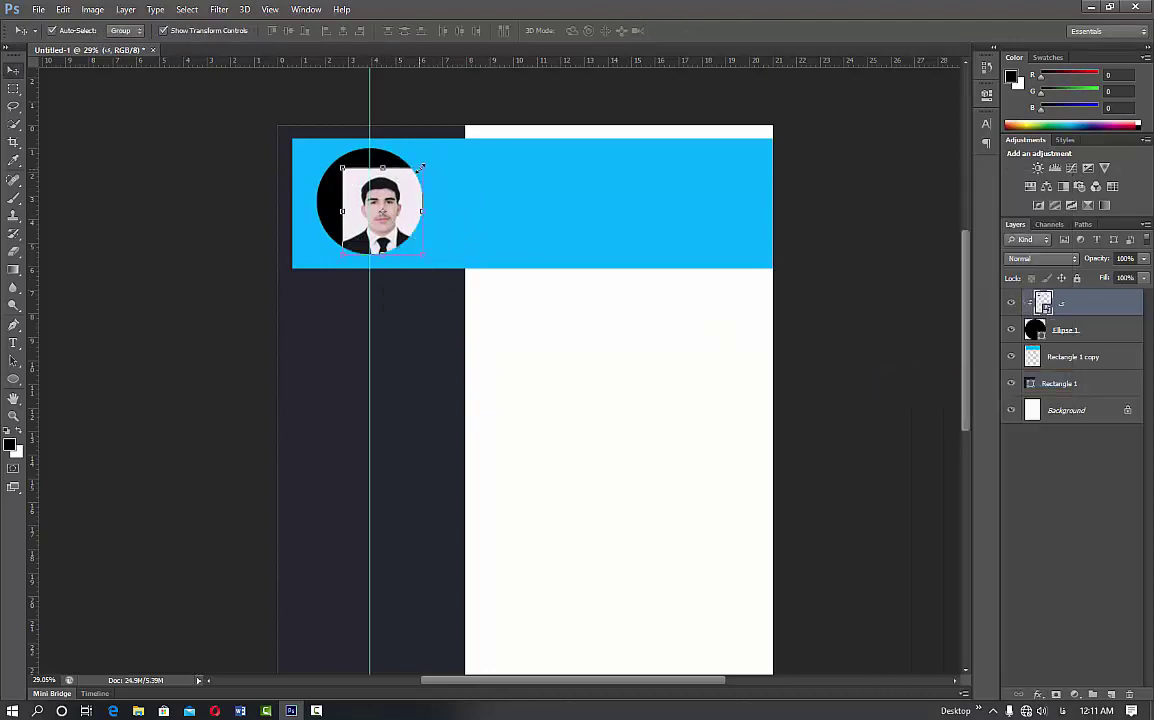
# Step: Enlarge the clipped portrait to fill the circle and nudge it down slightly
pyautogui.hotkey('ctrl', 't')
pyautogui.moveTo(422, 168)
pyautogui.mouseDown()
pyautogui.moveTo(436, 150)
pyautogui.moveTo(372, 197)
pyautogui.mouseUp()
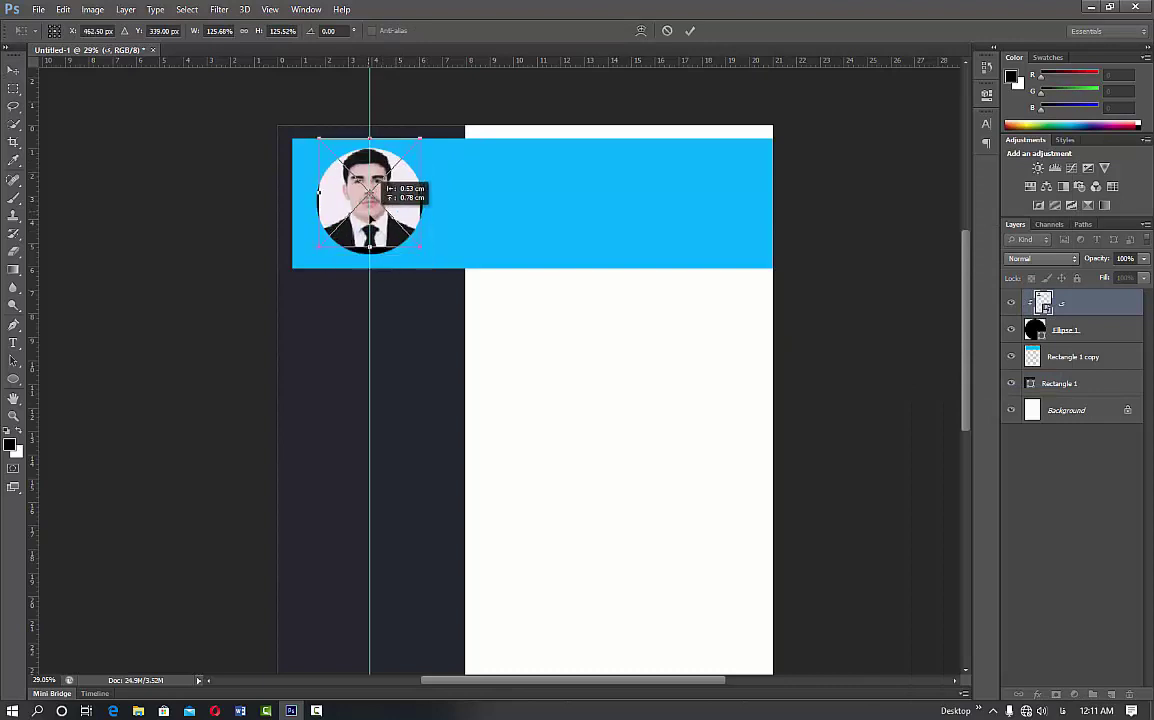
pyautogui.press('Return')
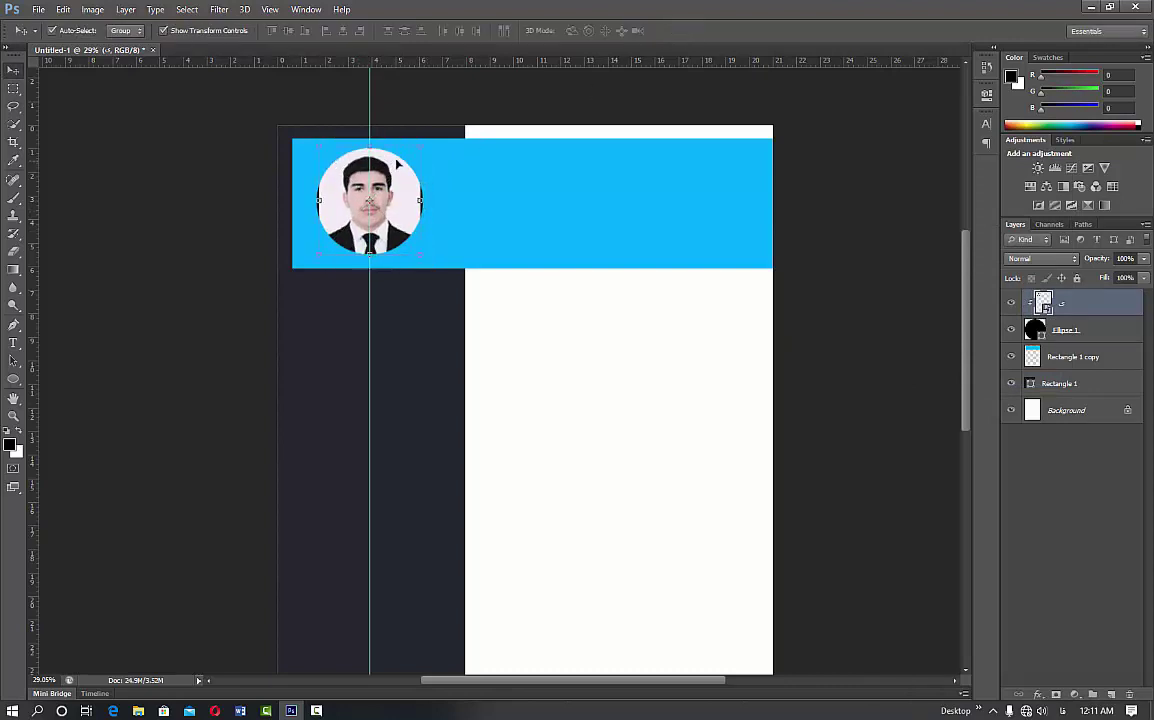
pyautogui.moveTo(420, 146); pyautogui.dragTo(427, 139)
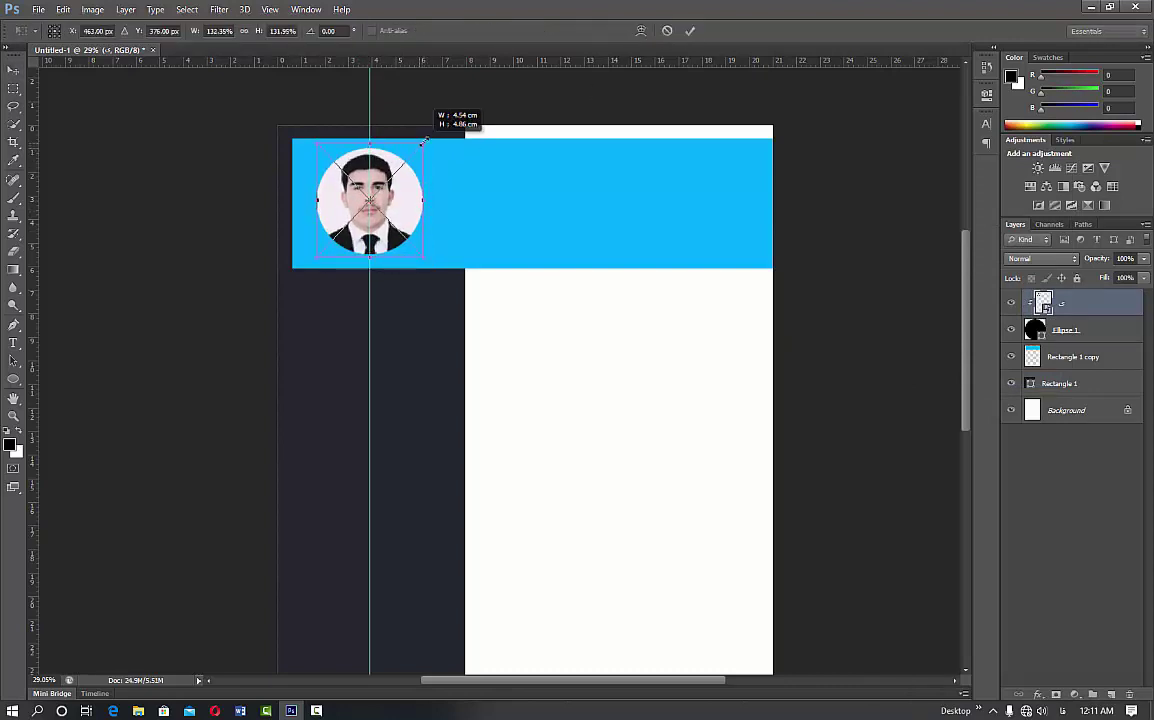
pyautogui.click(690, 31)
pyautogui.press('Down')
pyautogui.press('Down')
pyautogui.press('Down')
pyautogui.press('Down')
pyautogui.press('Down')
pyautogui.press('Down')
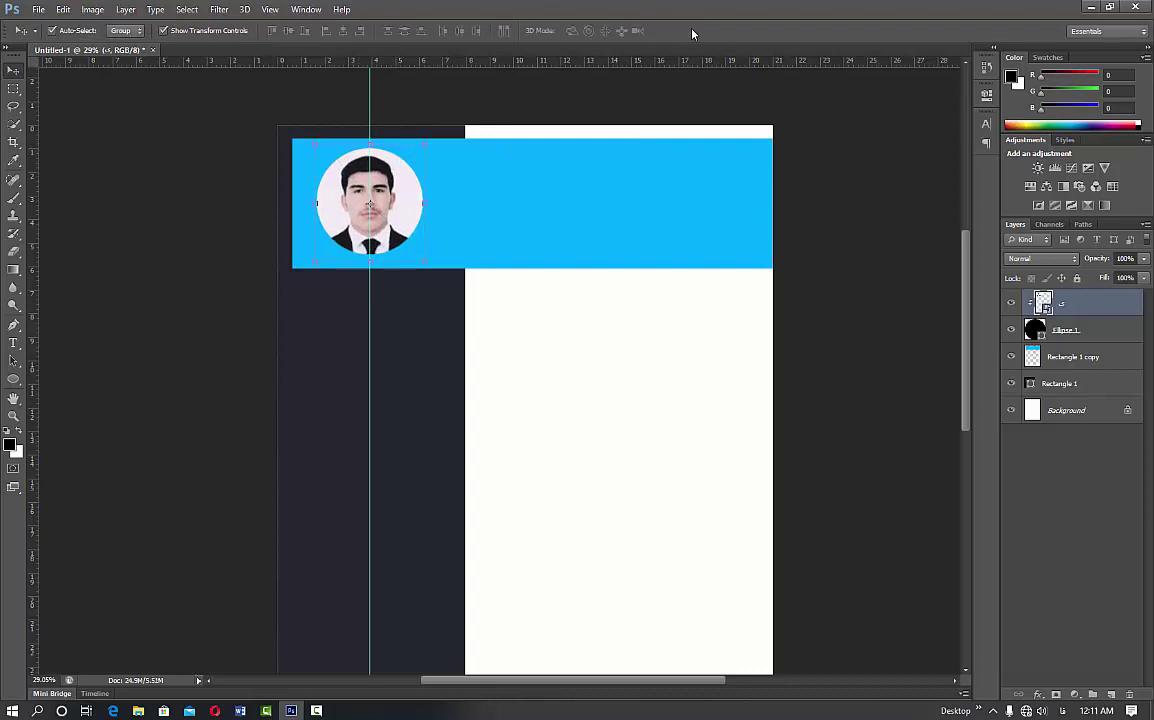
pyautogui.press('Down')
# Step: Merge the portrait and Ellipse 1 layers into one round photo layer
pyautogui.click(806, 232)
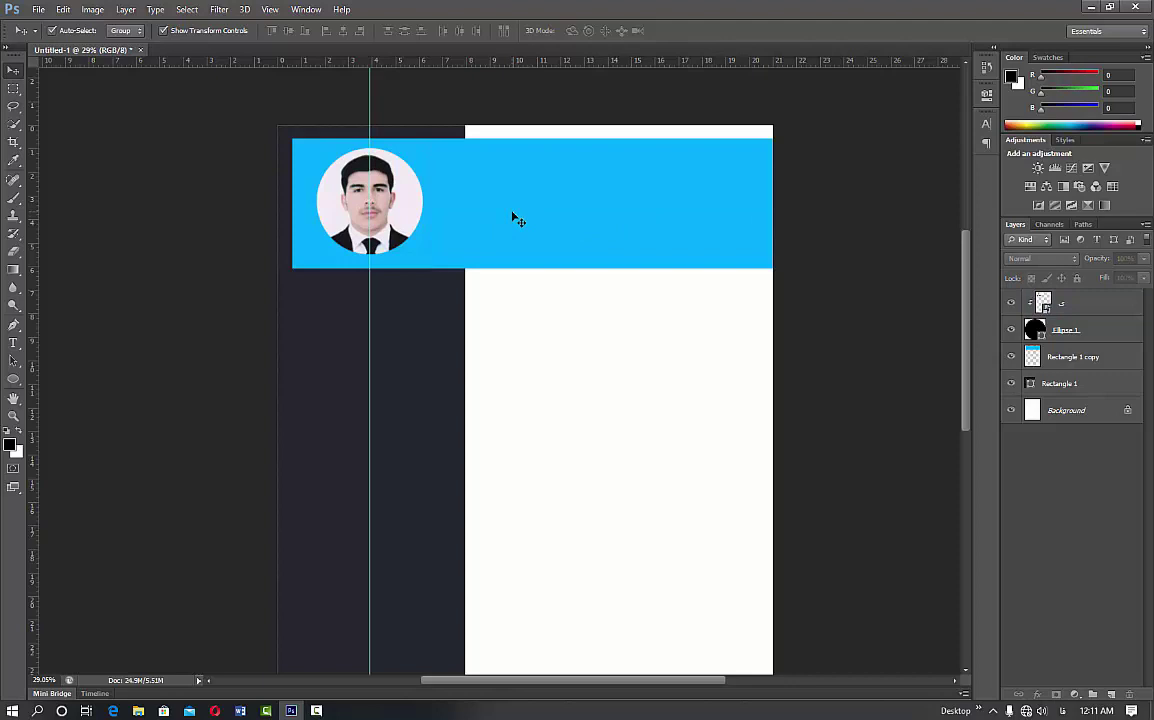
pyautogui.click(400, 213)
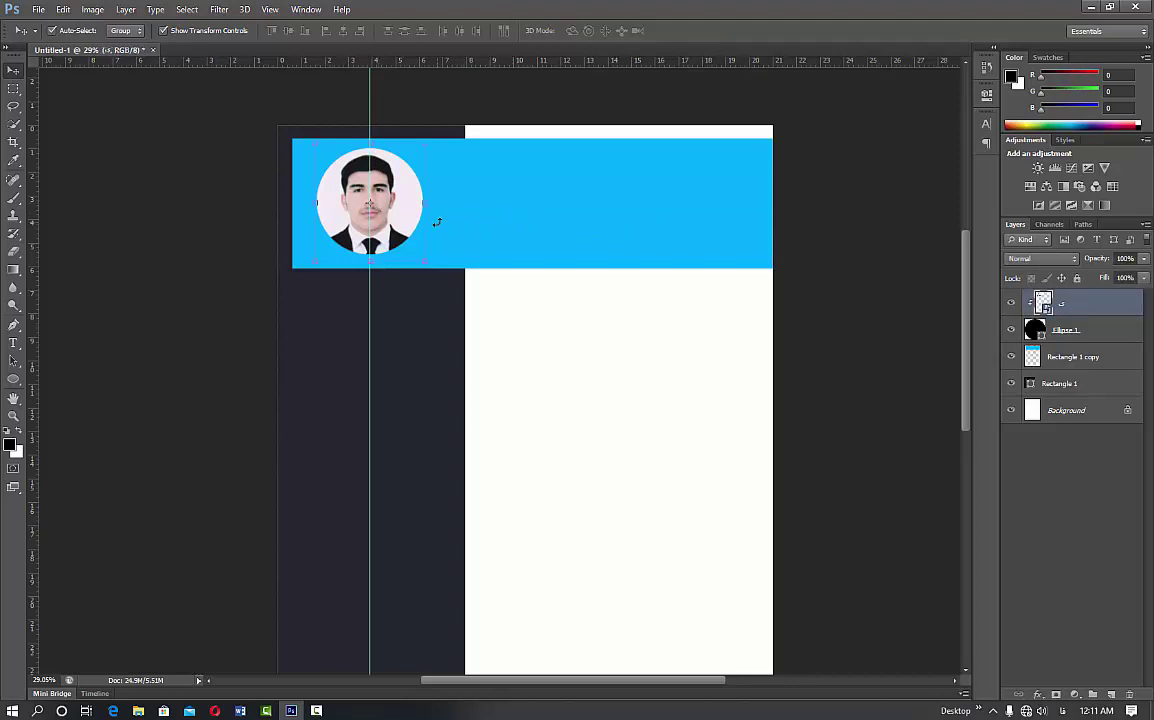
pyautogui.keyDown('shift'); pyautogui.click(1081, 331); pyautogui.keyUp('shift')
pyautogui.rightClick(1081, 331)
pyautogui.click(953, 485)
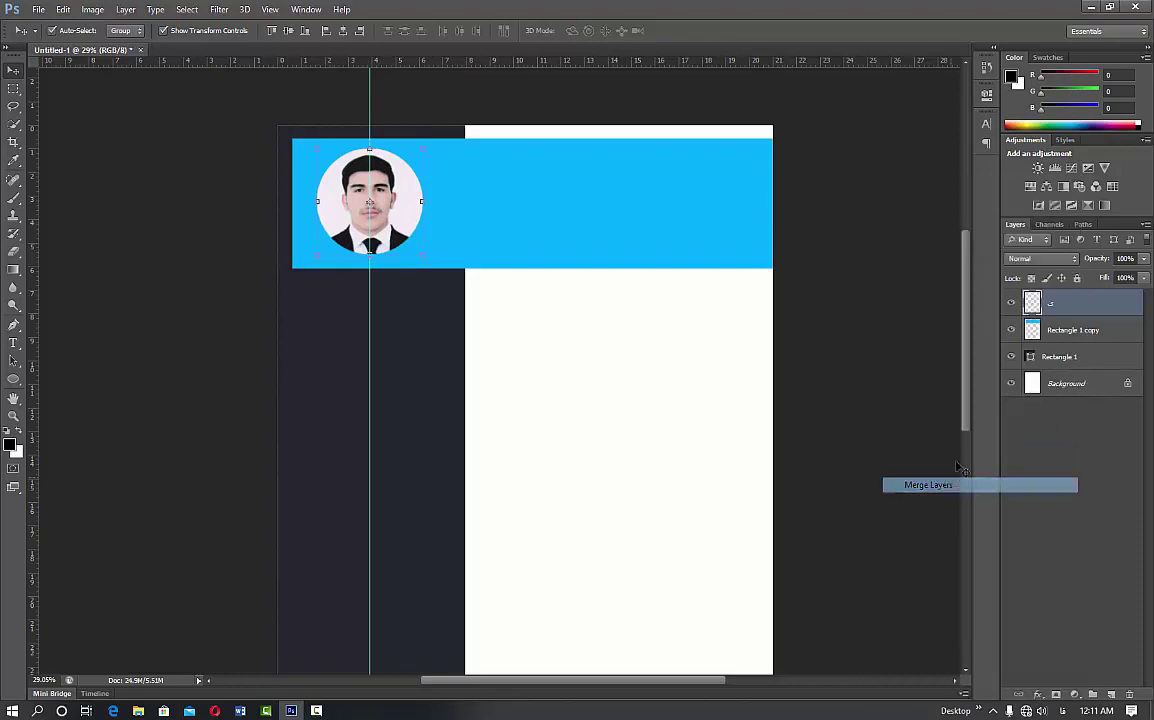
pyautogui.rightClick(1068, 302)
pyautogui.click(925, 190)
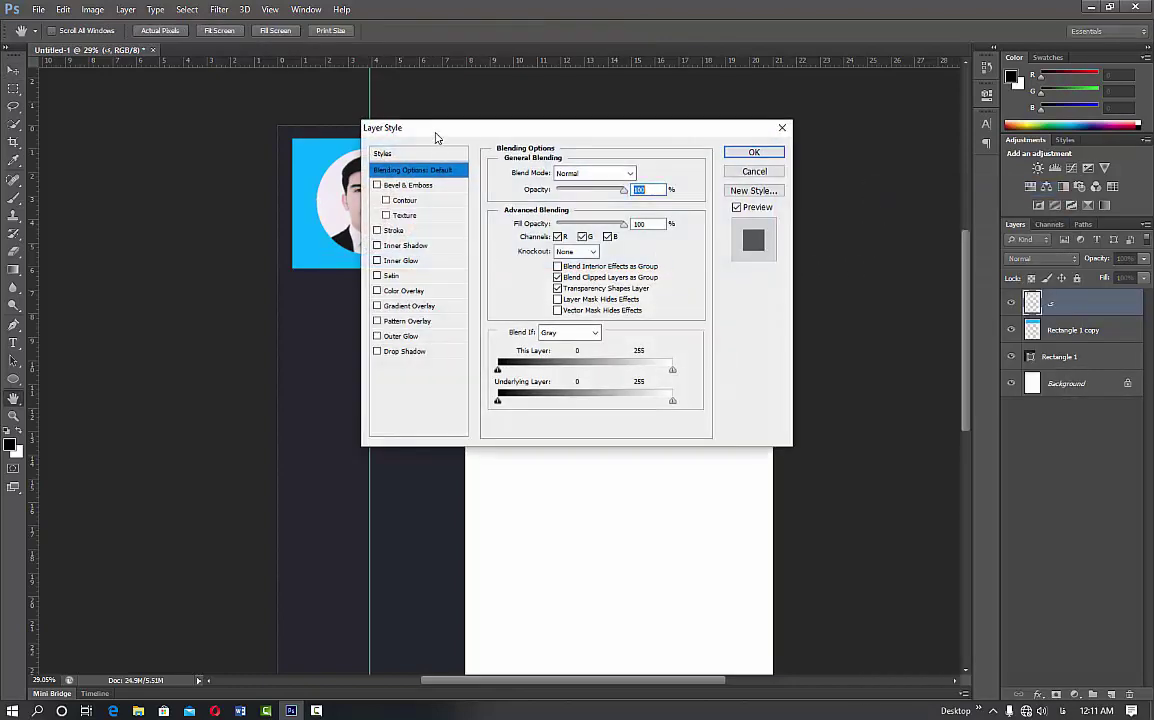
# Step: Add a Stroke effect to the round photo layer in Layer Style
pyautogui.moveTo(436, 137); pyautogui.dragTo(725, 169)
pyautogui.click(683, 262)
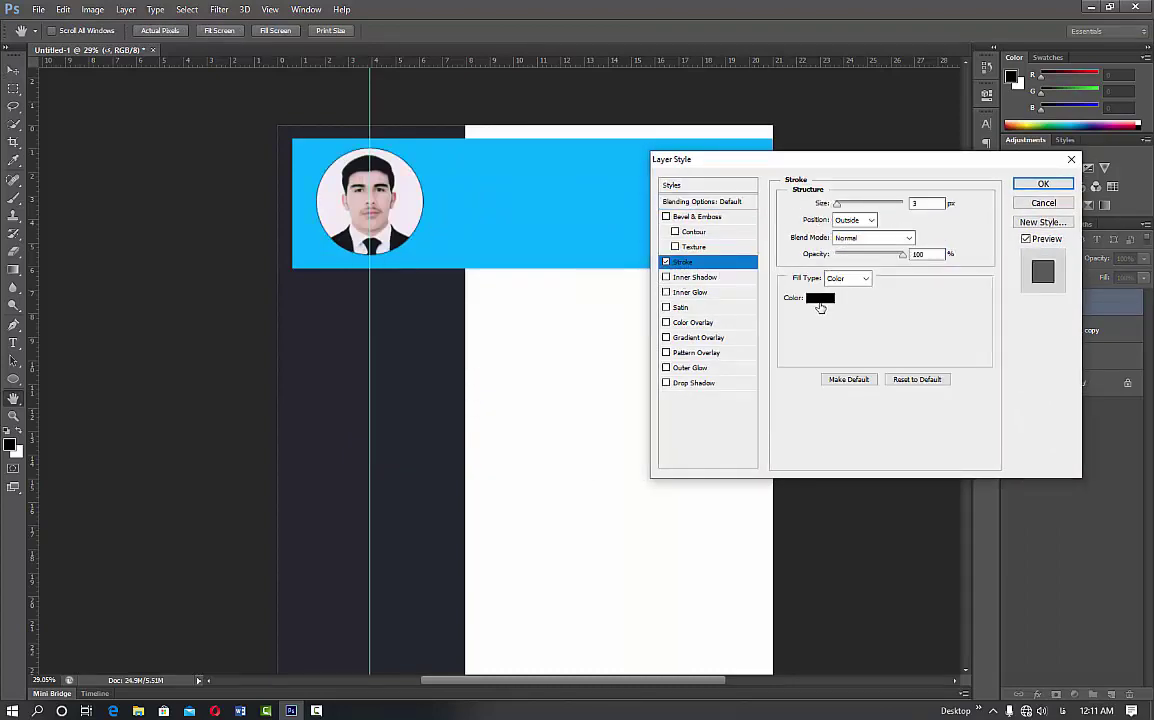
pyautogui.click(818, 299)
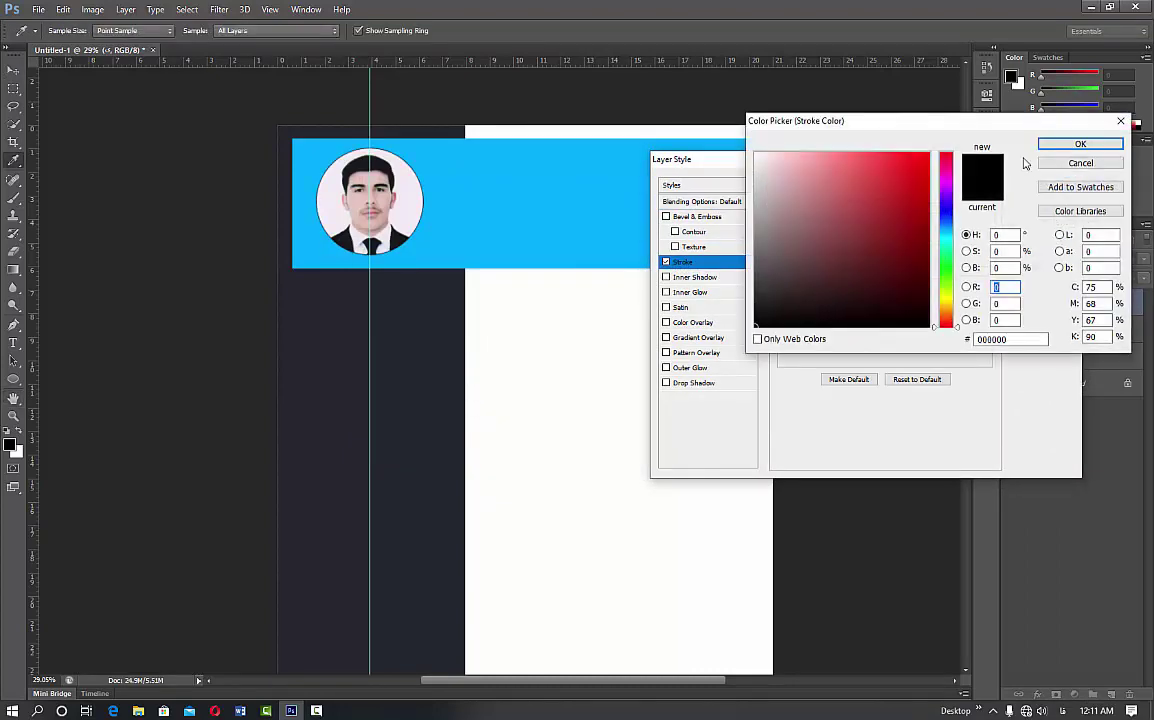
pyautogui.click(1080, 143)
pyautogui.click(1041, 185)
# Step: Set the stroke colour to white #ffffff and make the outline slightly thicker
pyautogui.rightClick(1095, 305)
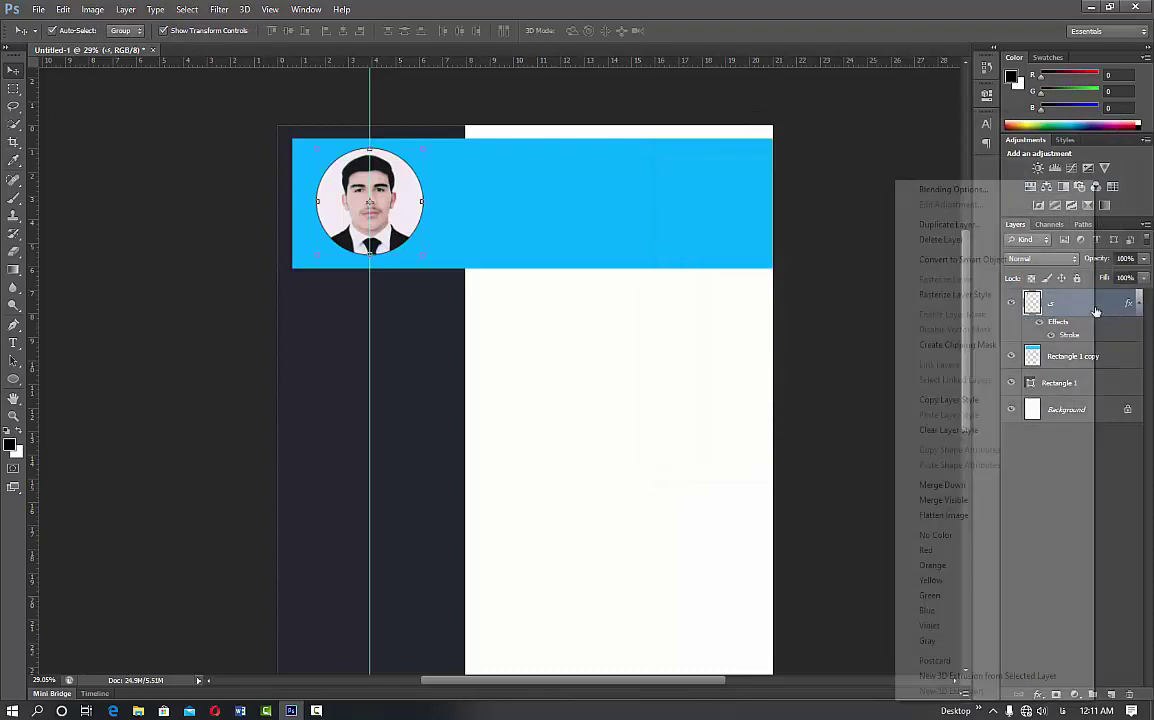
pyautogui.click(1100, 303)
pyautogui.rightClick(1100, 303)
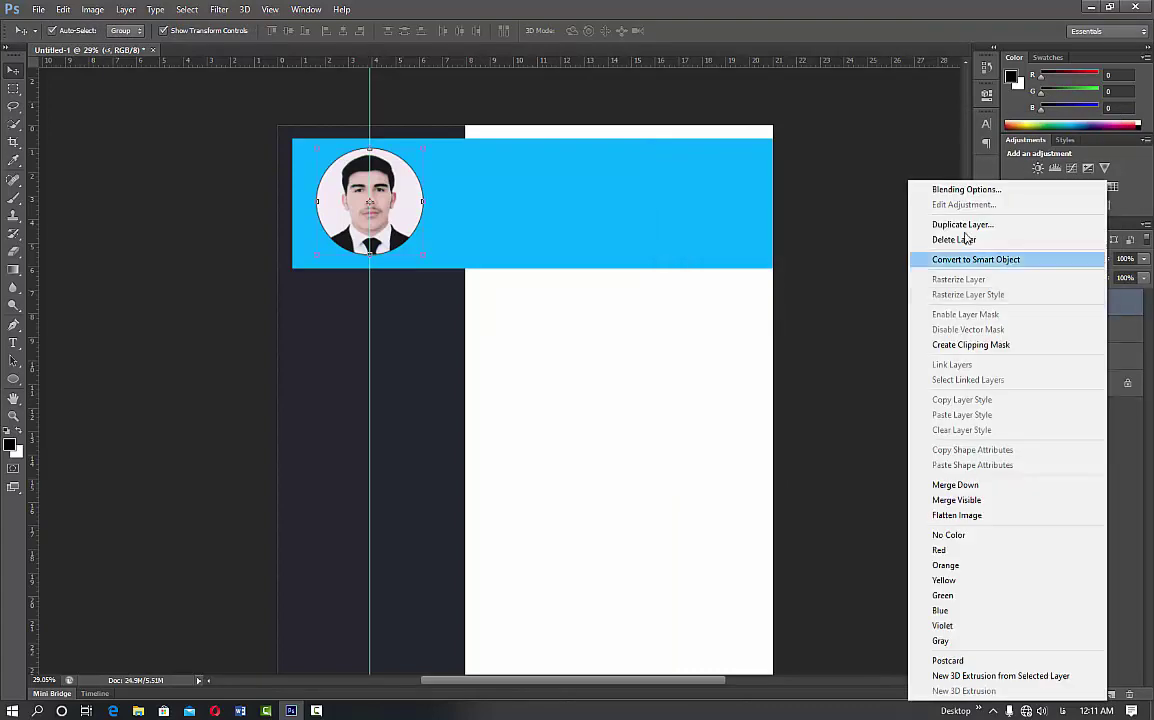
pyautogui.click(962, 189)
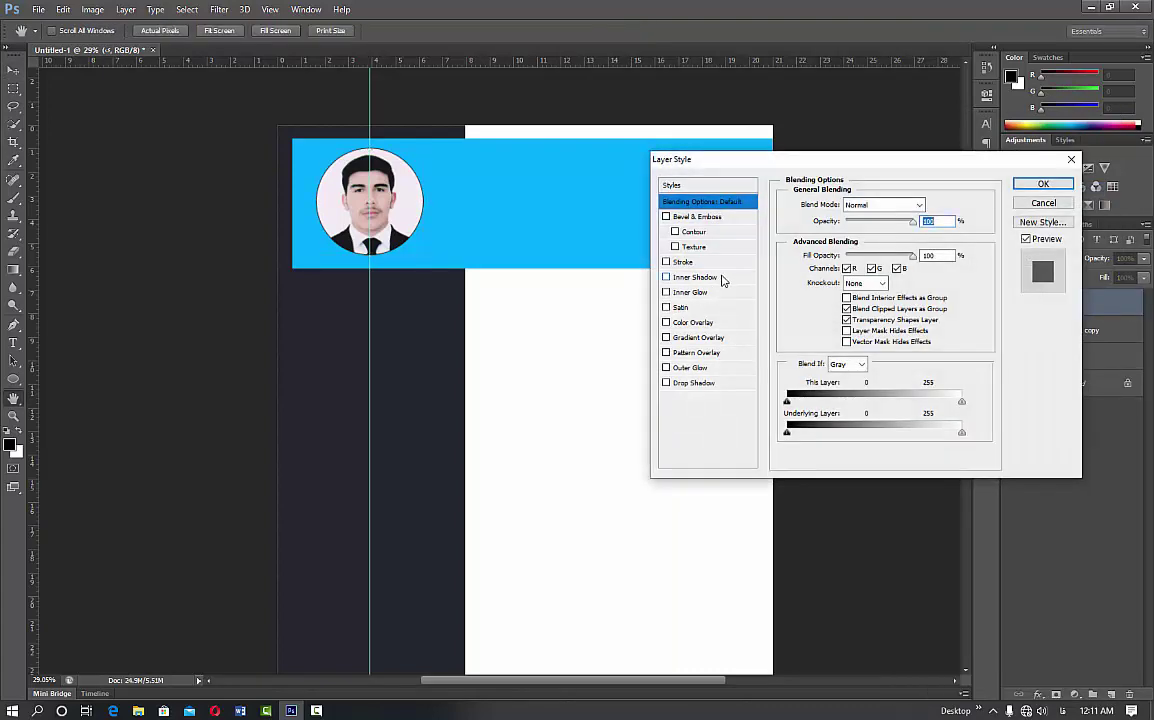
pyautogui.click(682, 261)
pyautogui.click(820, 301)
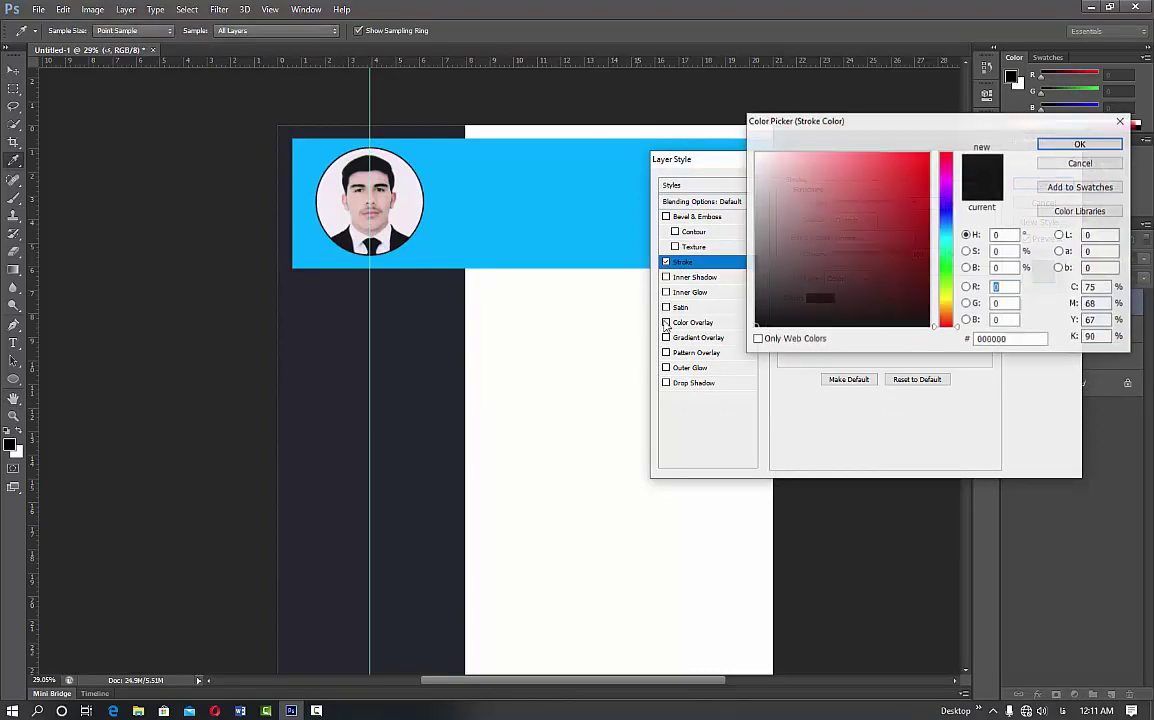
pyautogui.moveTo(773, 167); pyautogui.dragTo(755, 152)
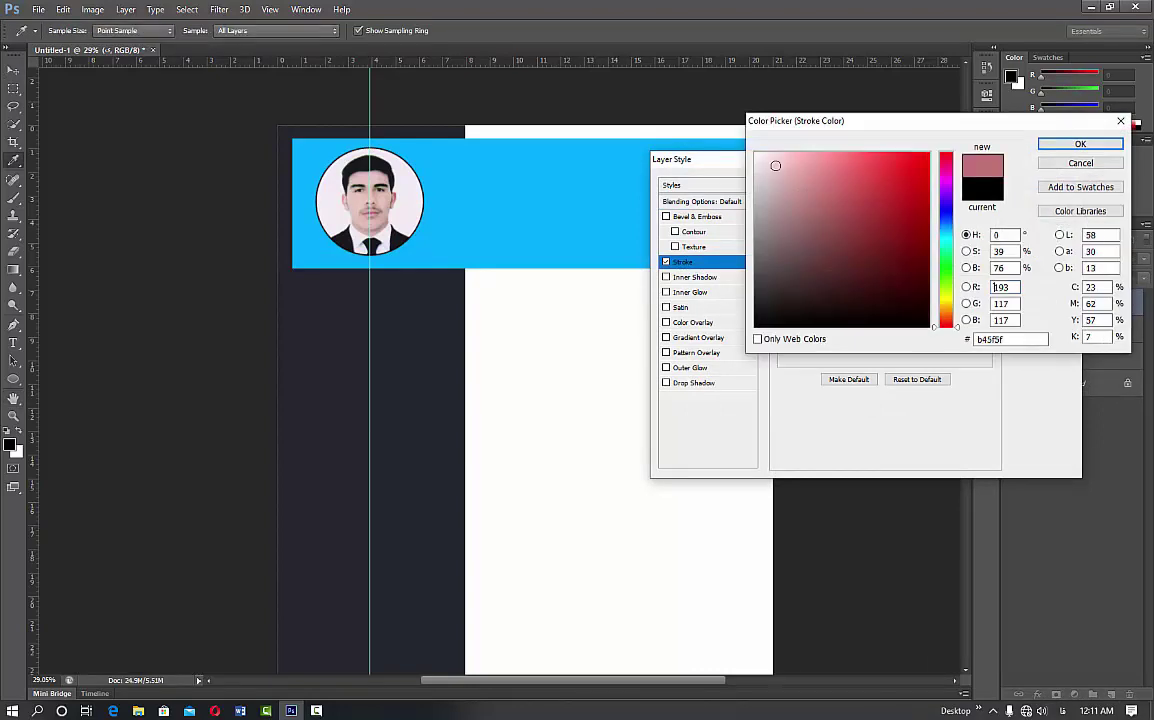
pyautogui.click(1079, 144)
pyautogui.moveTo(843, 209); pyautogui.dragTo(845, 209)
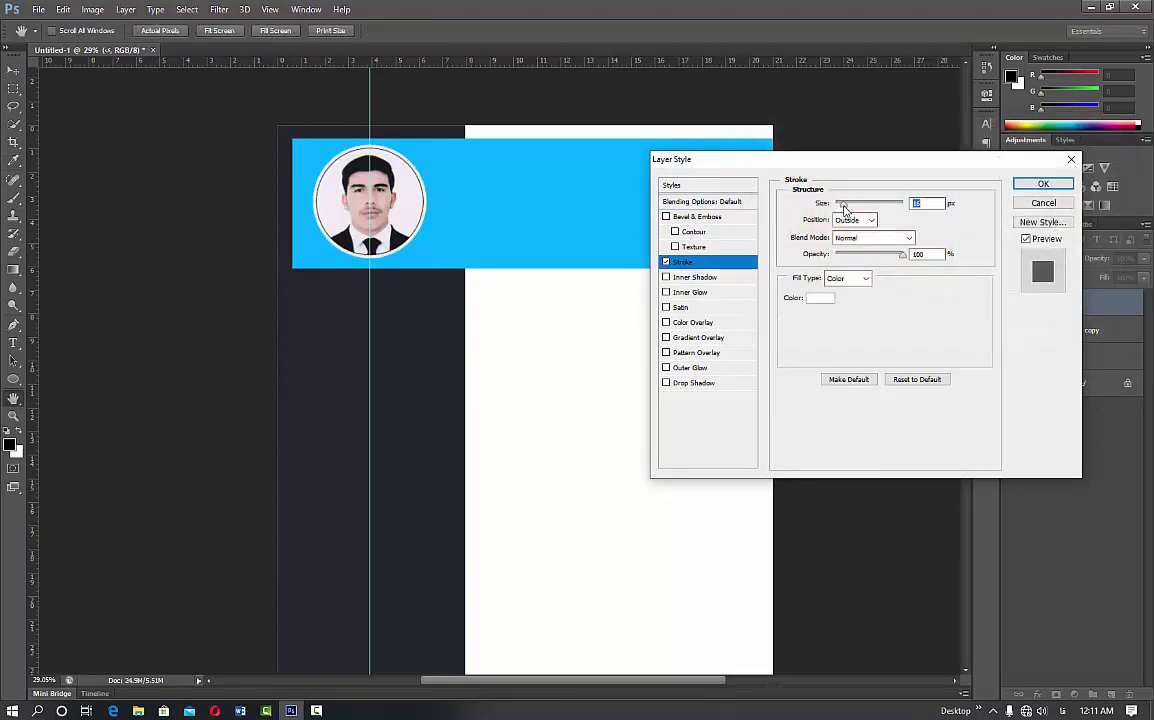
pyautogui.click(1043, 184)
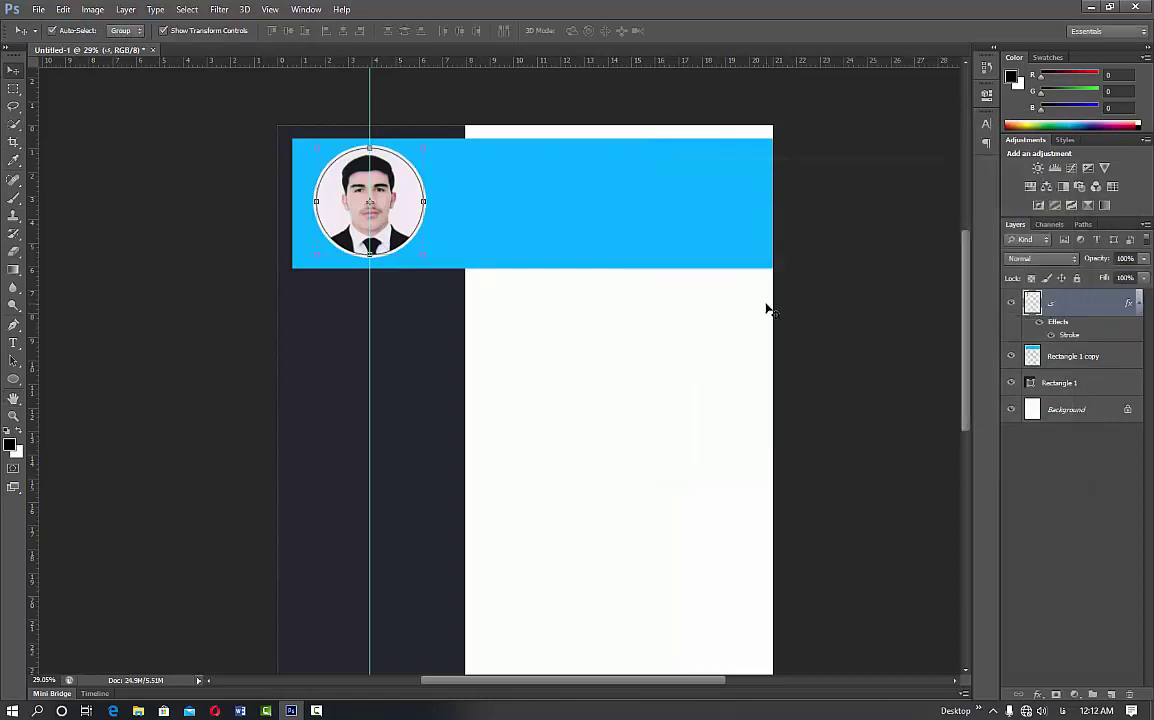
pyautogui.click(898, 267)
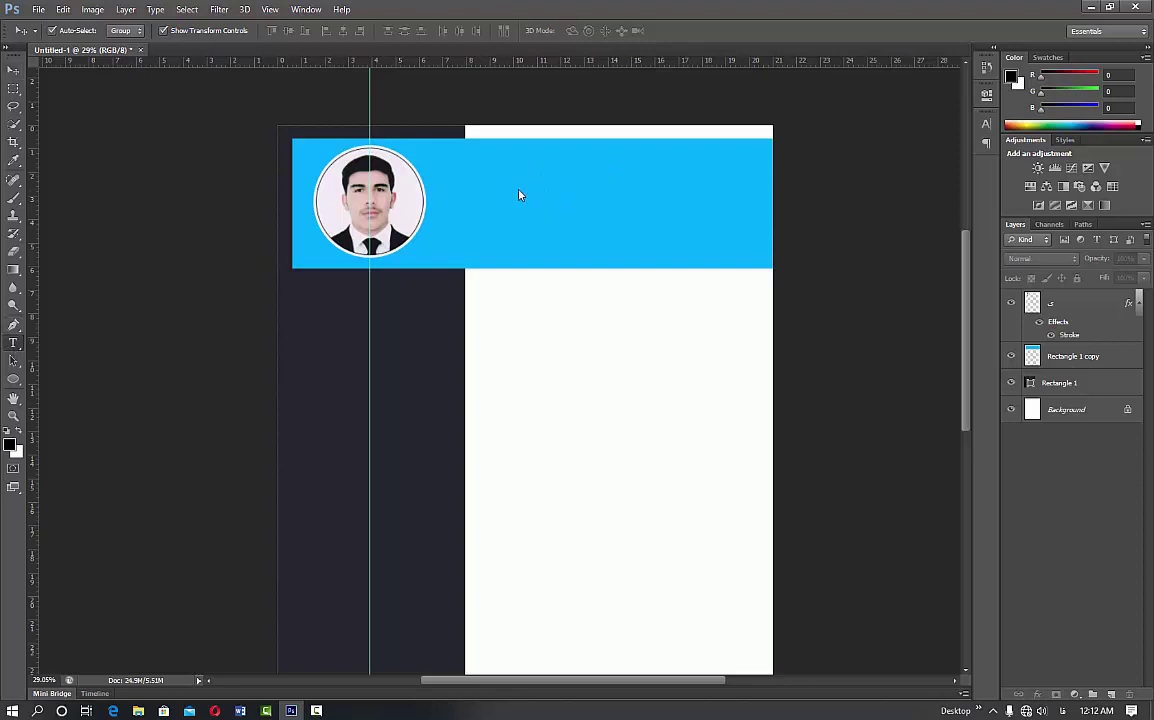
# Step: Type the person's name as text in the blue header and try Arial Rounded MT Bold
pyautogui.press('t')
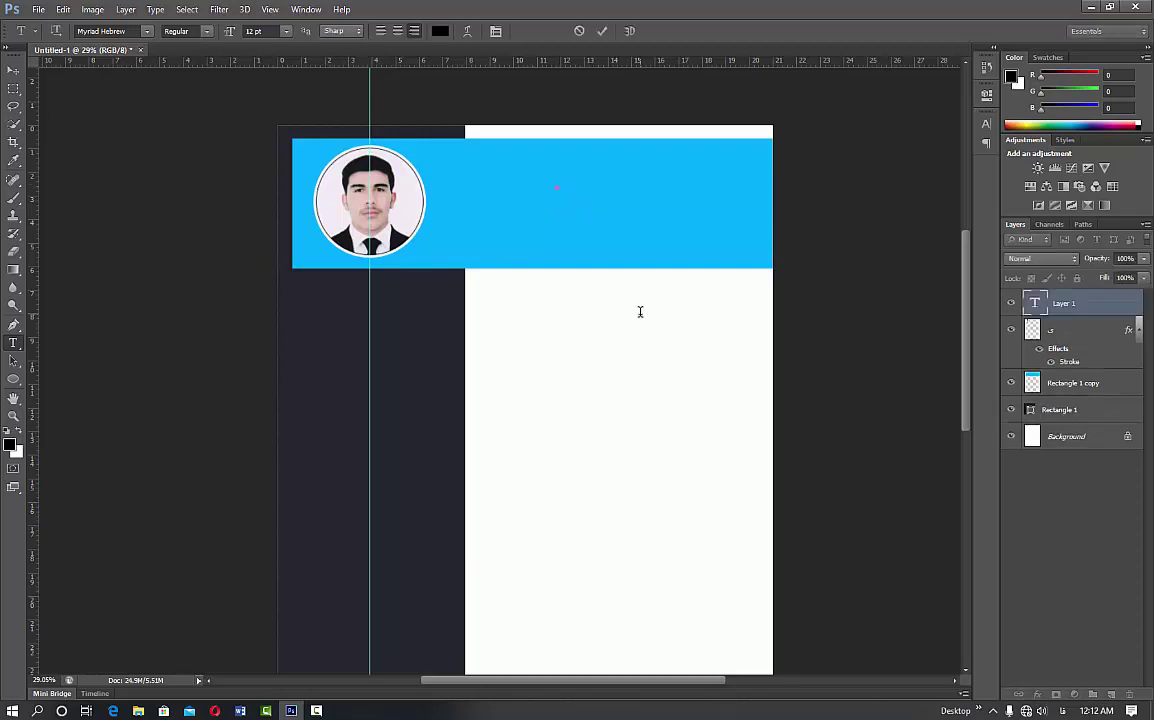
pyautogui.hotkey('alt', 'shift')
pyautogui.hotkey('ctrl', 'a')
pyautogui.click(145, 32)
pyautogui.moveTo(318, 485); pyautogui.dragTo(328, 55)
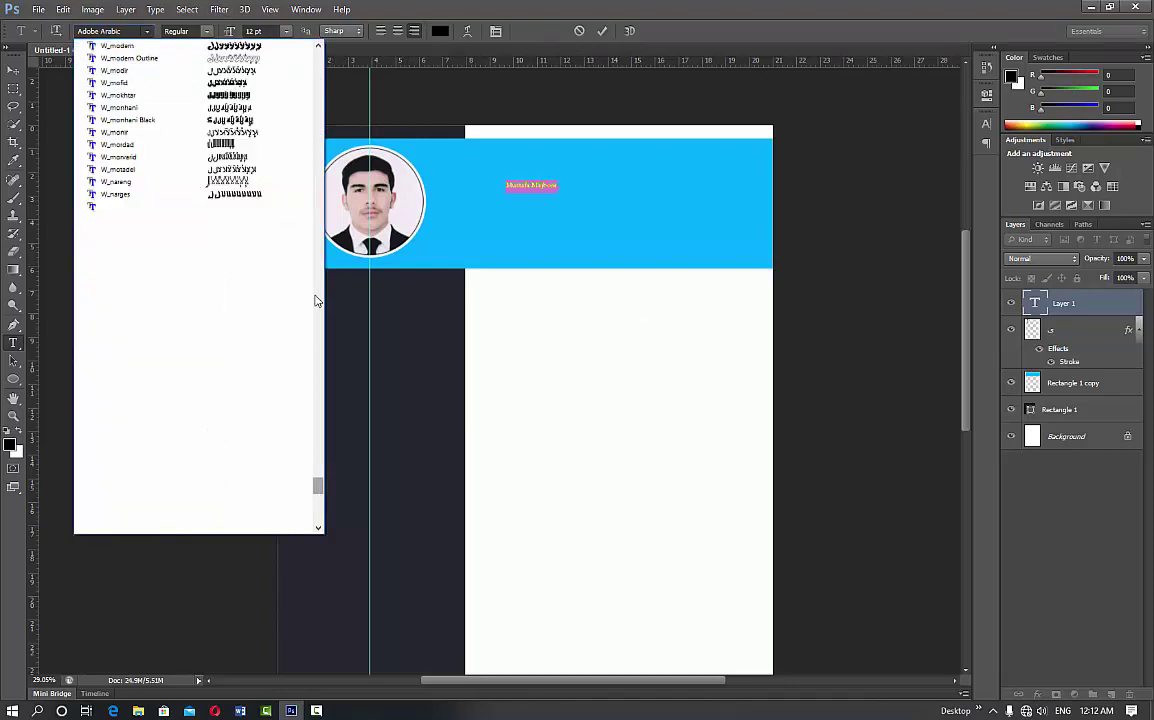
pyautogui.scroll(-5, 310, 392)
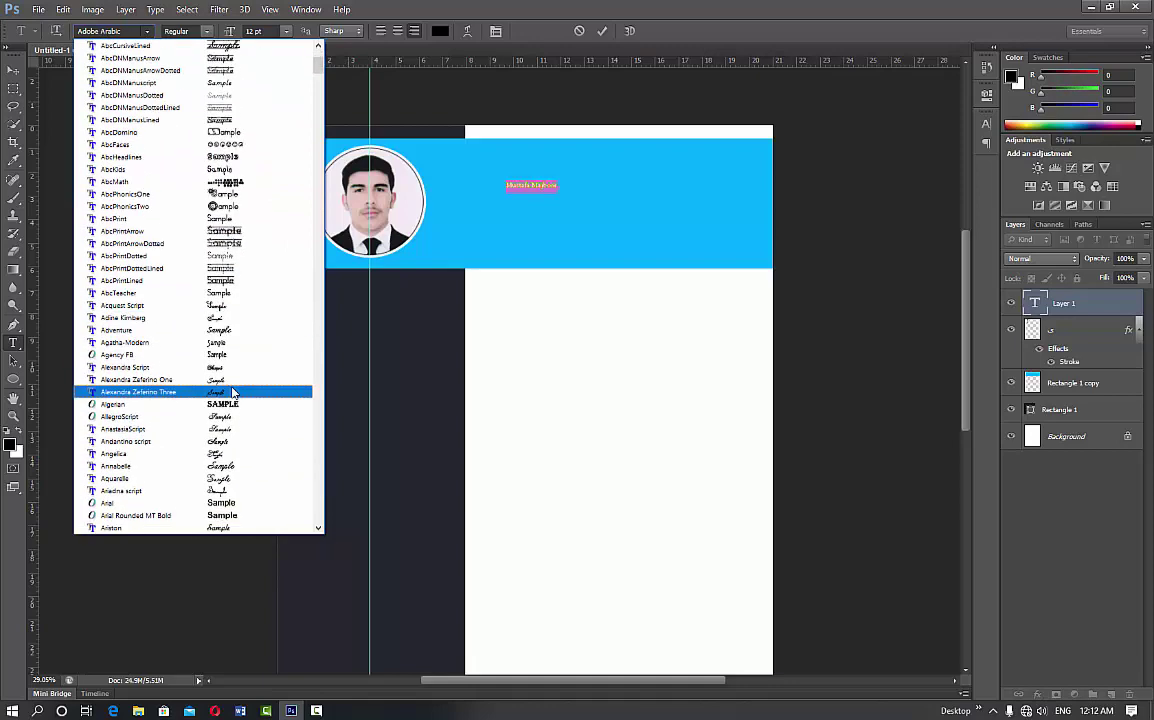
pyautogui.scroll(-4, 245, 320)
pyautogui.scroll(-3, 245, 320)
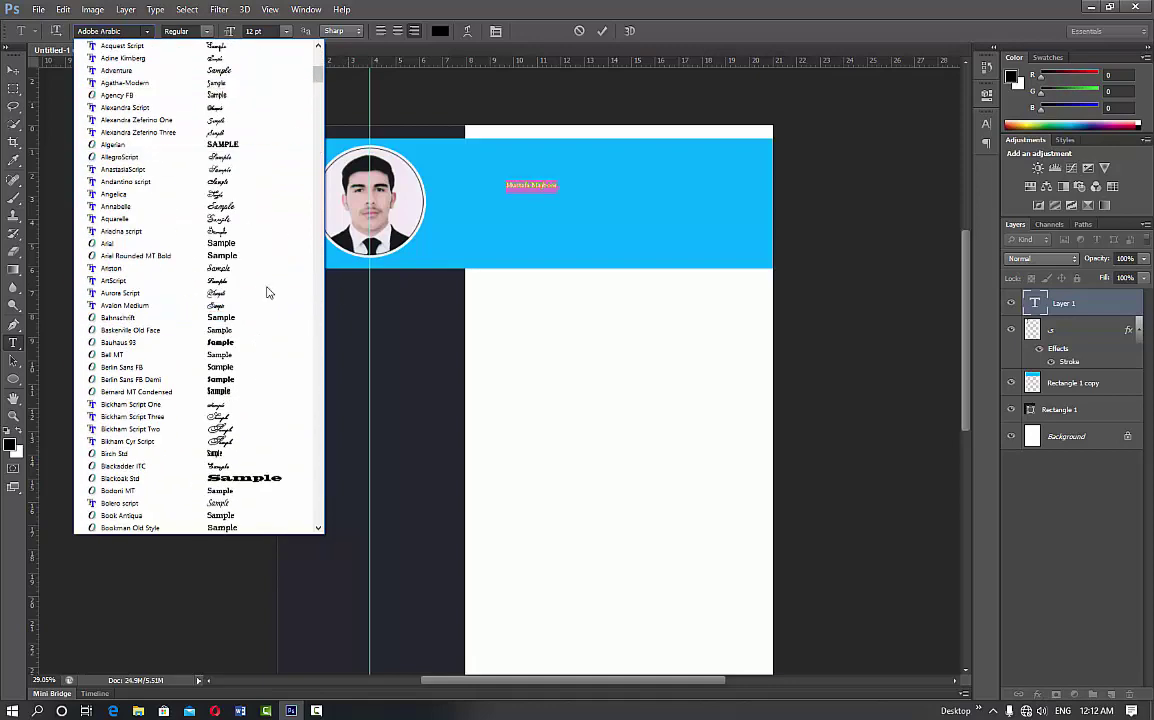
pyautogui.click(224, 255)
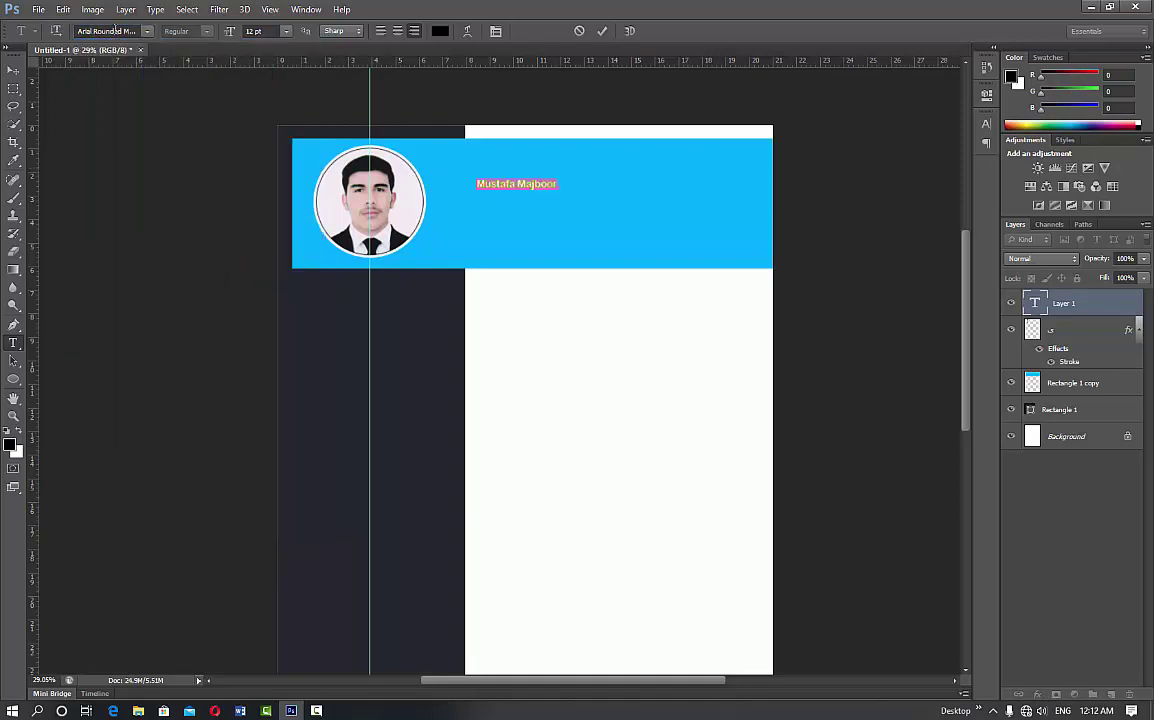
# Step: Switch the name's font to Arial and finish editing
pyautogui.click(120, 30)
pyautogui.write('Arial')
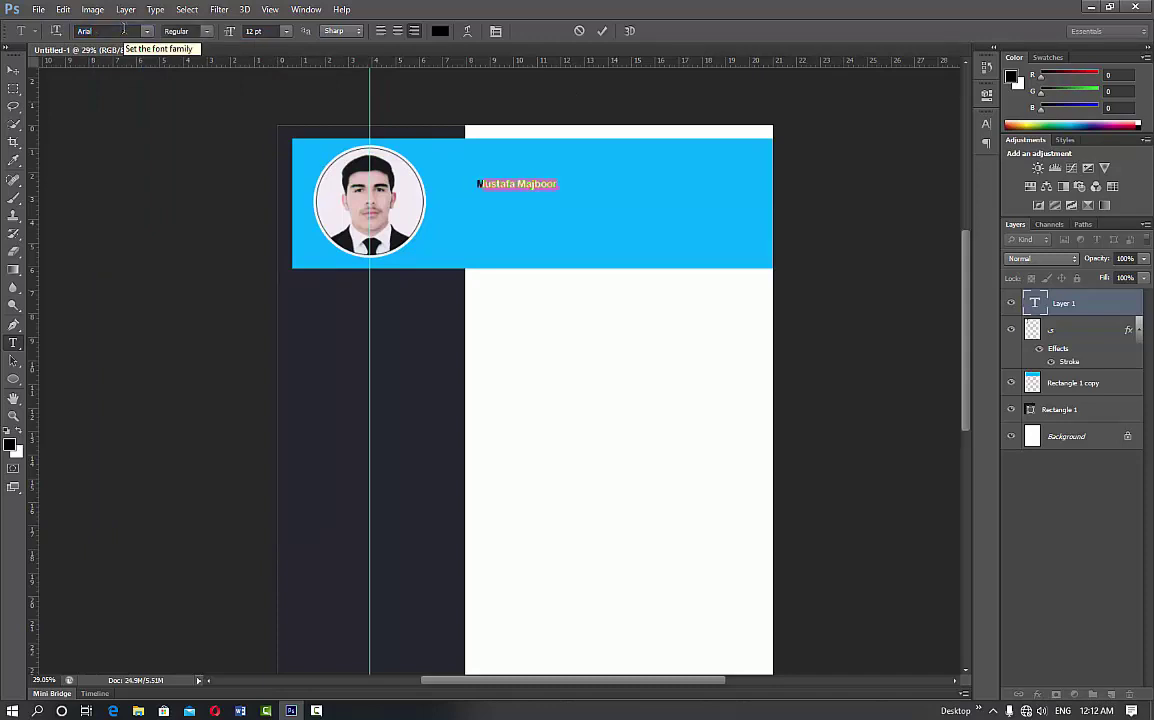
pyautogui.press('Return')
pyautogui.click(601, 30)
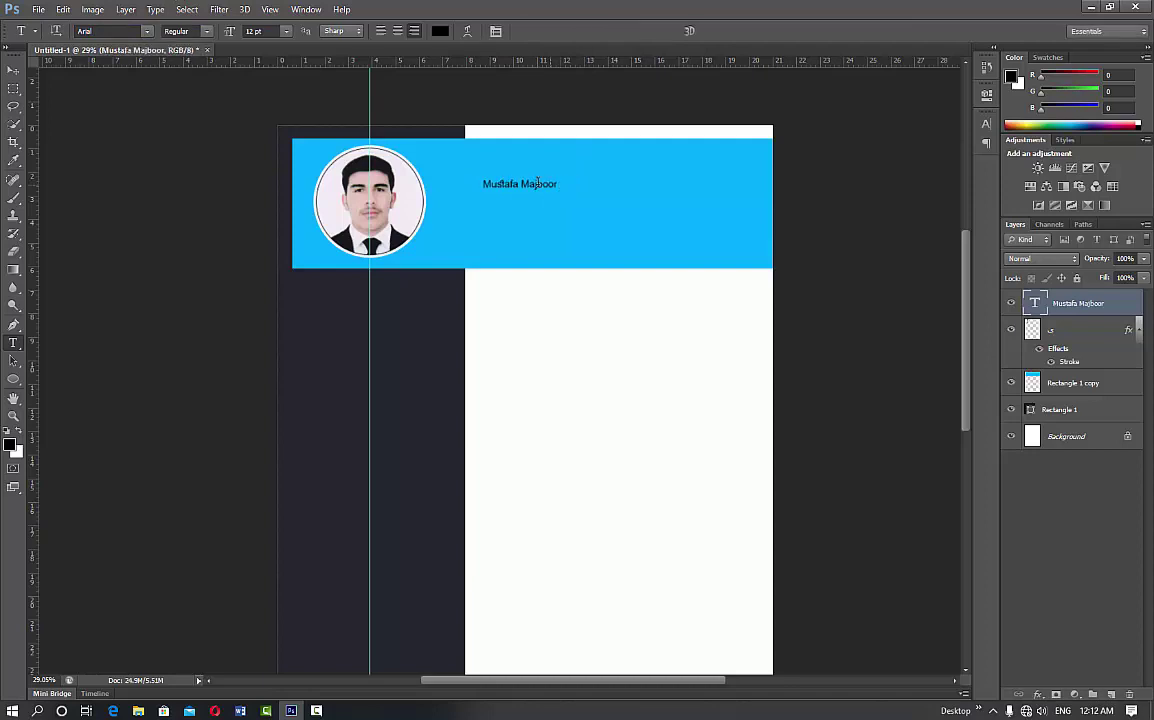
# Step: Set the name in Century Gothic Bold and commit the text
pyautogui.press('Return')
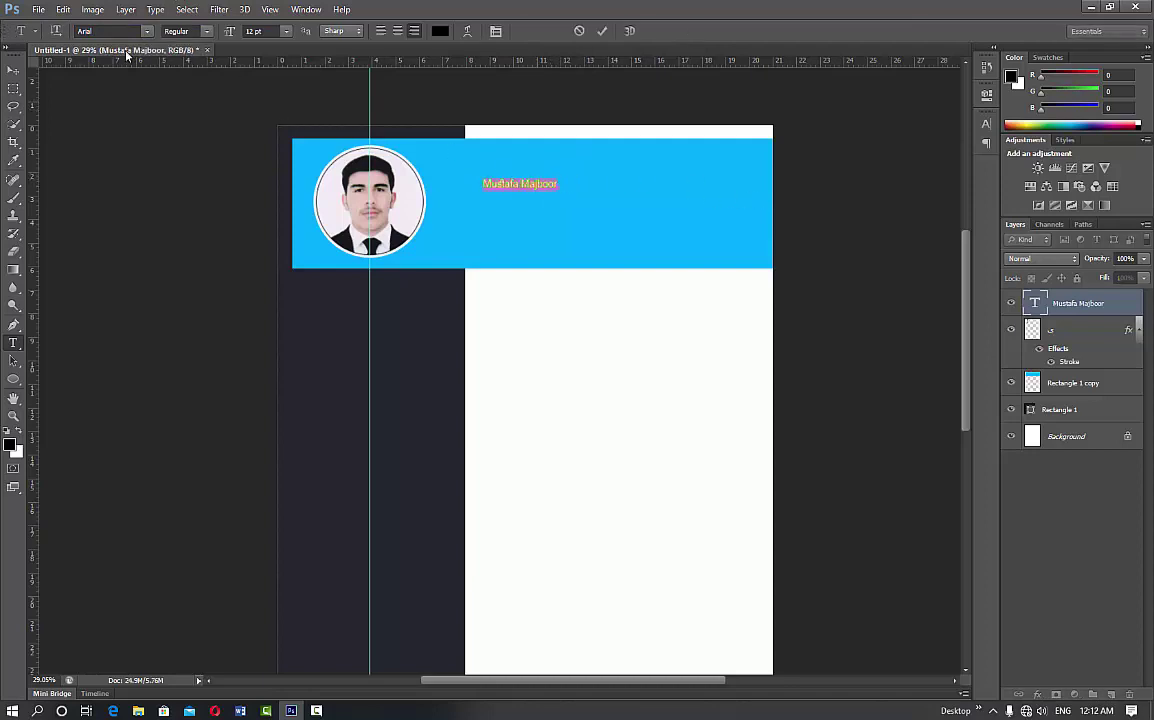
pyautogui.click(122, 32)
pyautogui.write('Centaury Gothic')
pyautogui.press('Return')
pyautogui.click(206, 31)
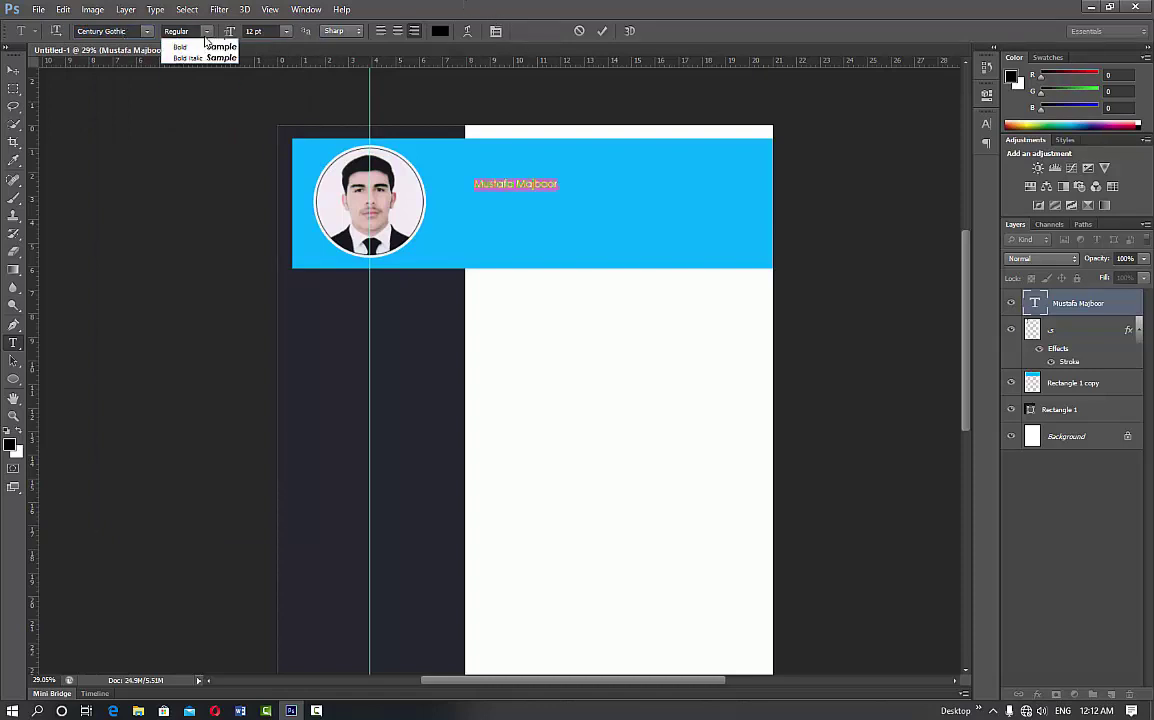
pyautogui.click(190, 62)
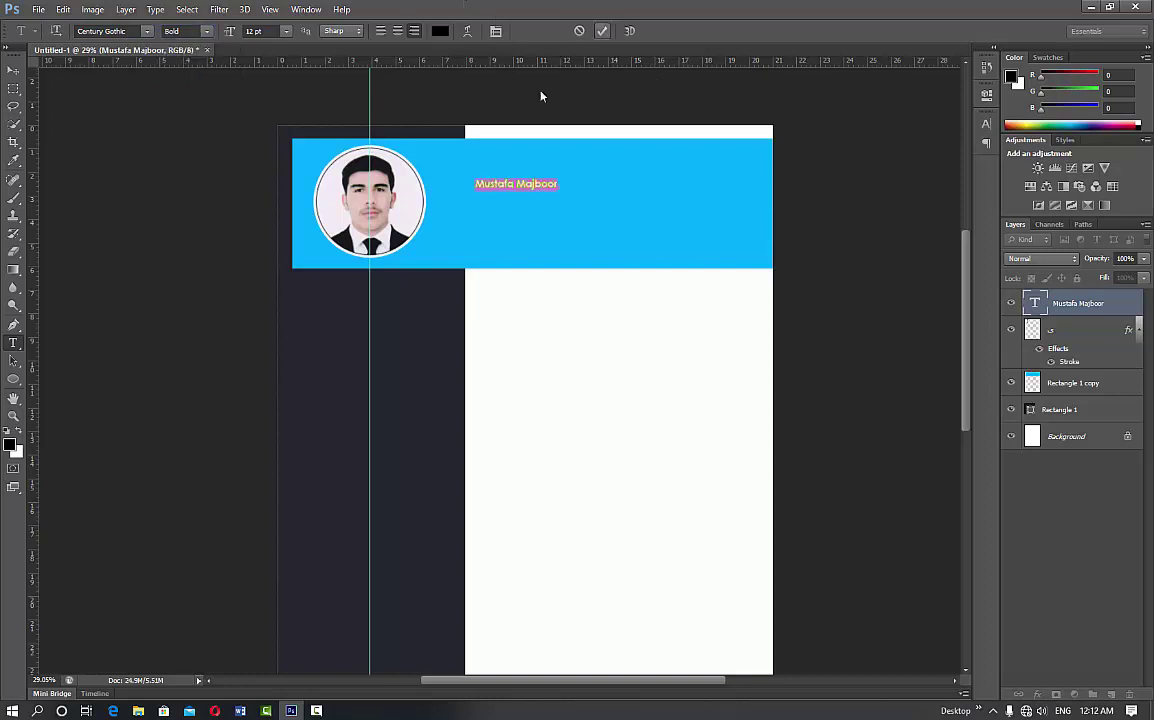
pyautogui.hotkey('ctrl', 'Return')
# Step: Enlarge the name about three times and move it to the right end of the header
pyautogui.click(14, 70)
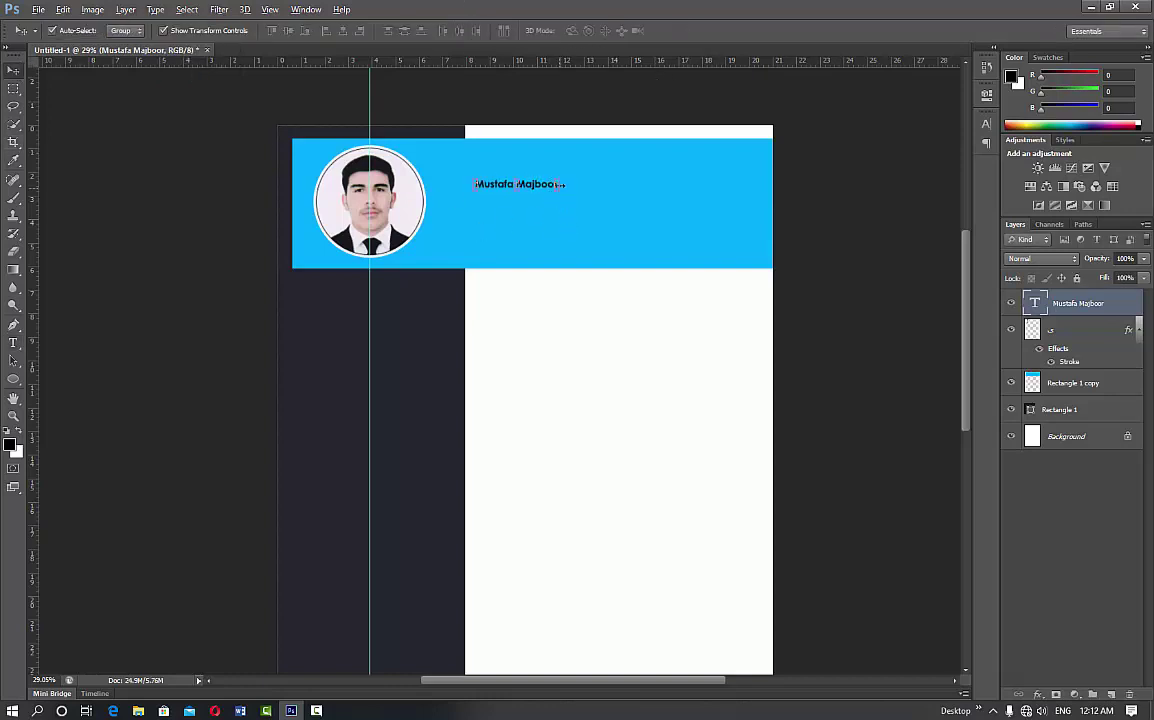
pyautogui.hotkey('ctrl', 't')
pyautogui.moveTo(558, 177)
pyautogui.mouseDown()
pyautogui.moveTo(631, 149)
pyautogui.moveTo(620, 152)
pyautogui.mouseUp()
pyautogui.click(689, 31)
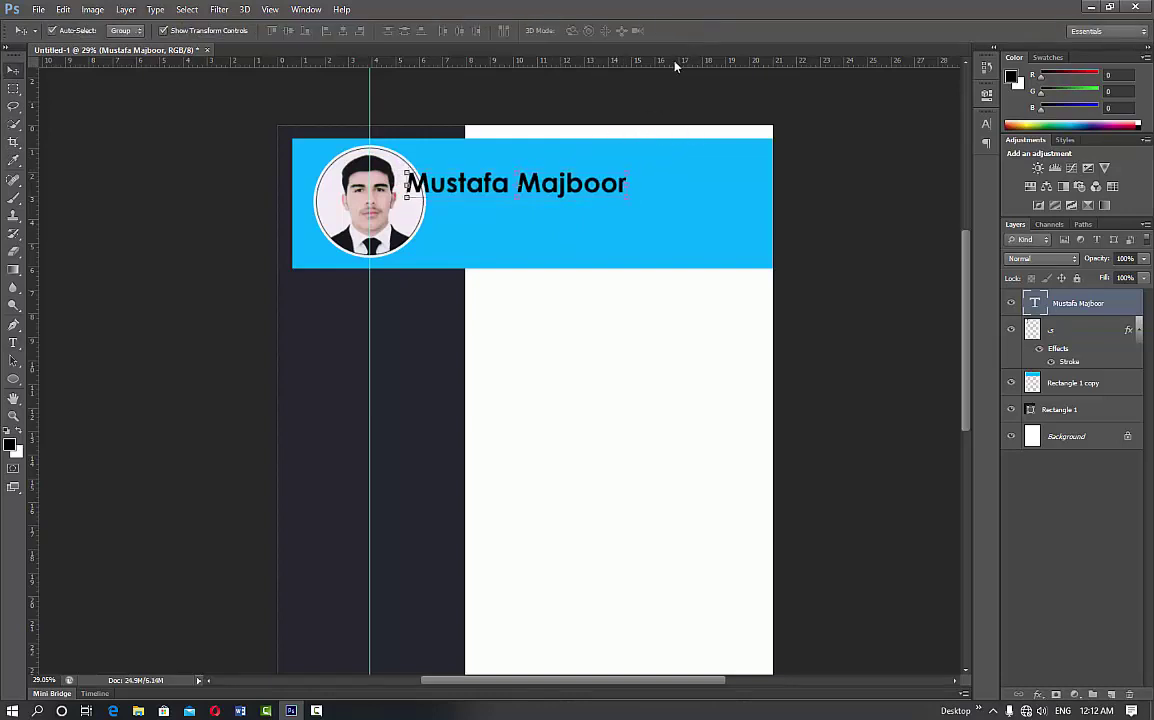
pyautogui.moveTo(555, 187); pyautogui.dragTo(702, 191)
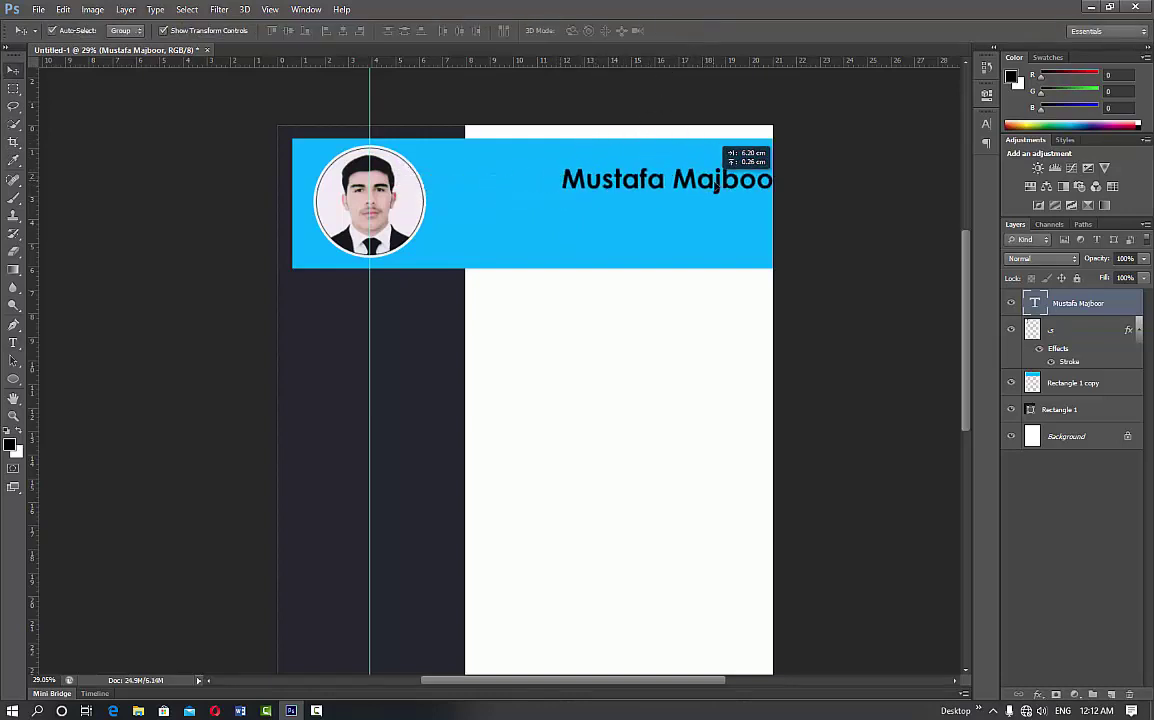
# Step: Add a vertical guide at about 8.50 cm
pyautogui.moveTo(35, 253); pyautogui.dragTo(479, 277)
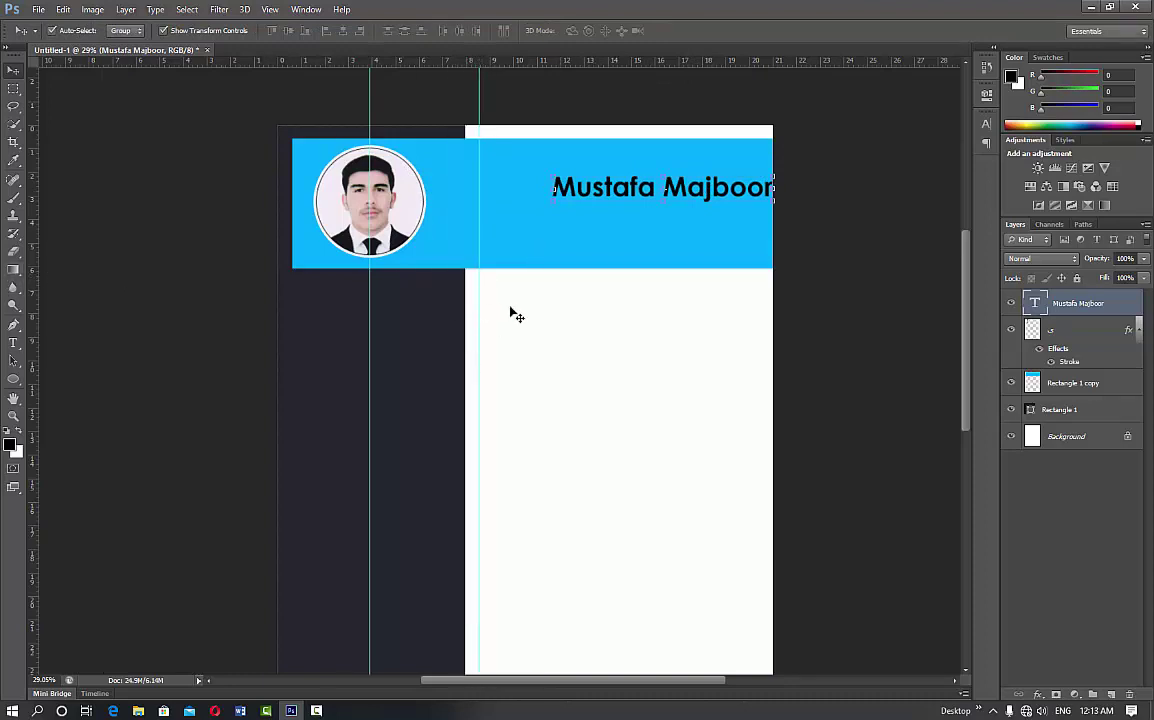
pyautogui.scroll(-1, 507, 556)
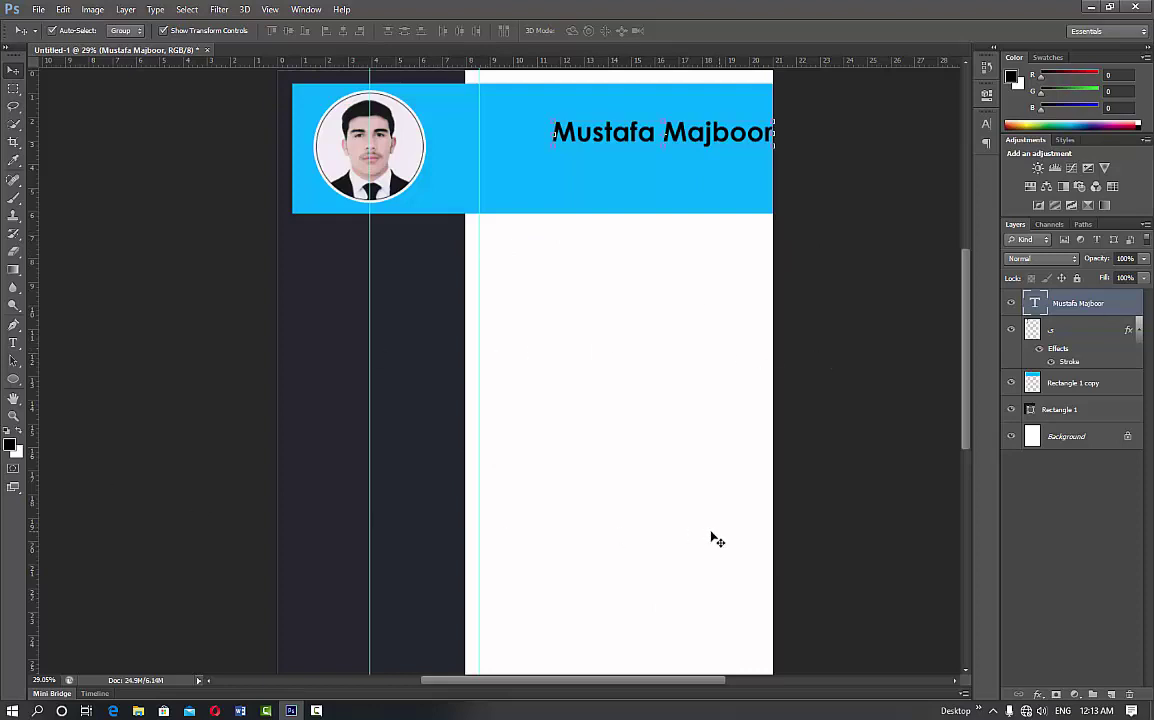
pyautogui.scroll(-1, 732, 628)
pyautogui.scroll(-2, 598, 446)
pyautogui.scroll(3, 536, 353)
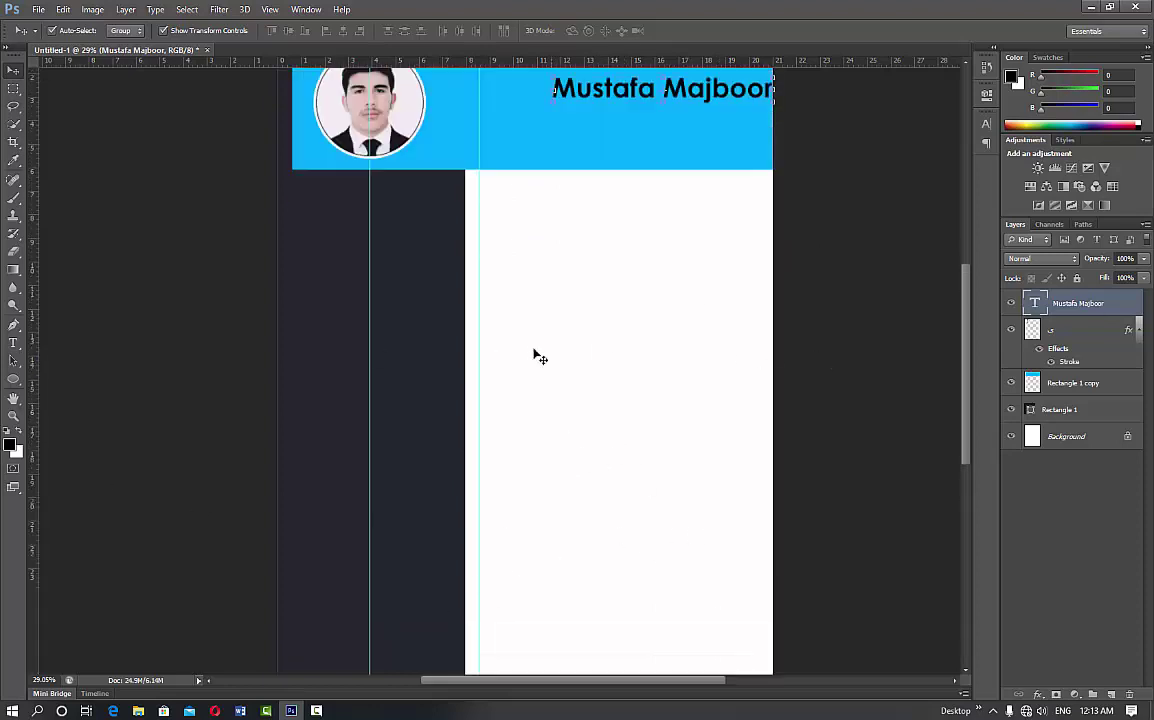
pyautogui.scroll(1, 493, 236)
# Step: Fine-tune the guide to about 8.42 cm beside the sidebar and reposition the name
pyautogui.moveTo(480, 209); pyautogui.dragTo(477, 209)
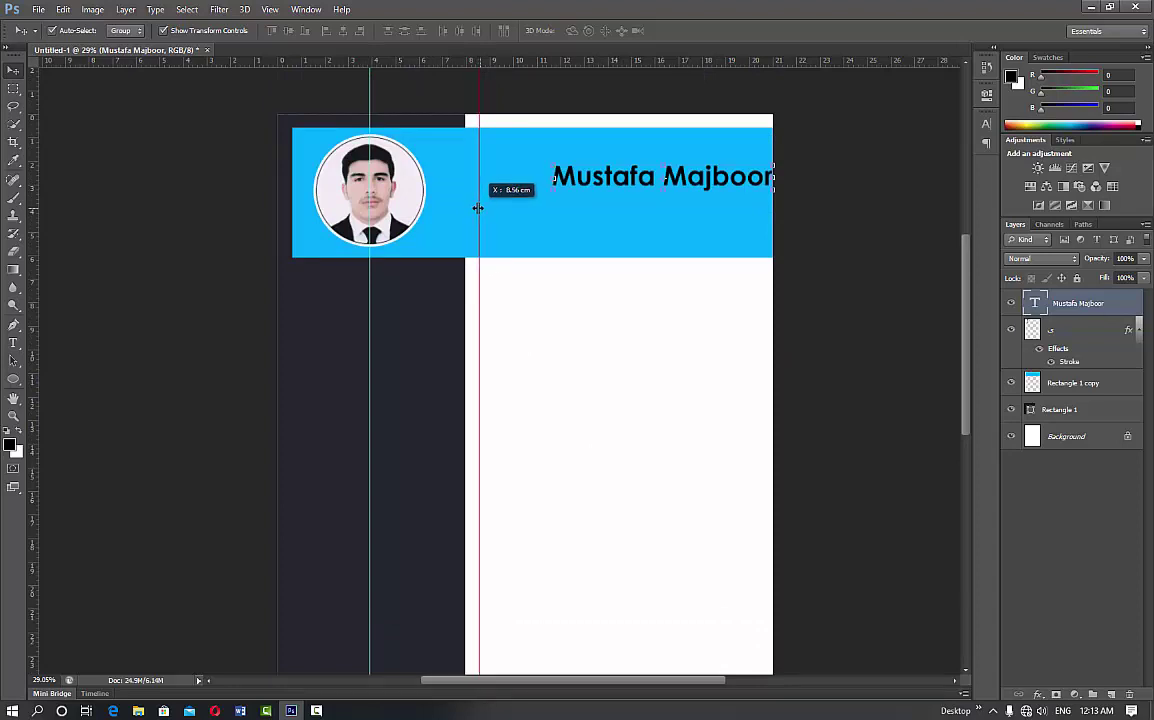
pyautogui.moveTo(476, 209); pyautogui.dragTo(475, 208)
pyautogui.moveTo(588, 170); pyautogui.dragTo(492, 148)
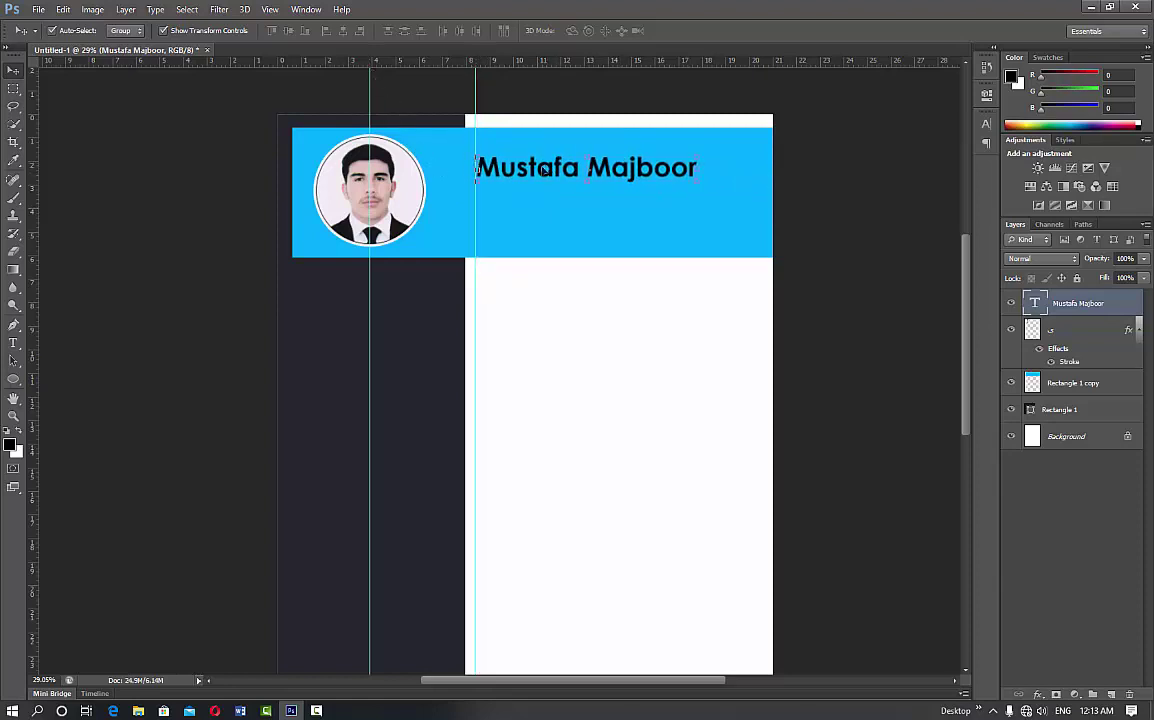
pyautogui.moveTo(548, 170); pyautogui.dragTo(548, 162)
pyautogui.moveTo(547, 167); pyautogui.dragTo(551, 222)
# Step: Retype the copied name as two lines: 'Graphic Designer &' and 'Social Media Marketer'
pyautogui.doubleClick(1032, 303)
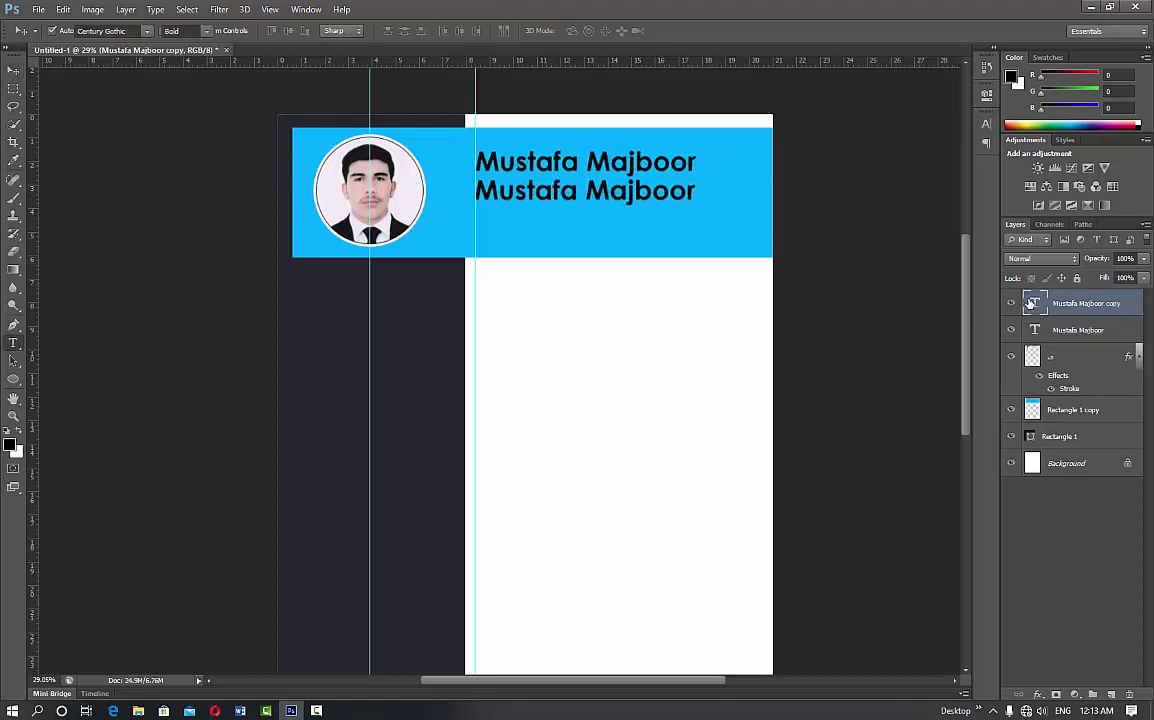
pyautogui.write('gh')
pyautogui.press('BackSpace')
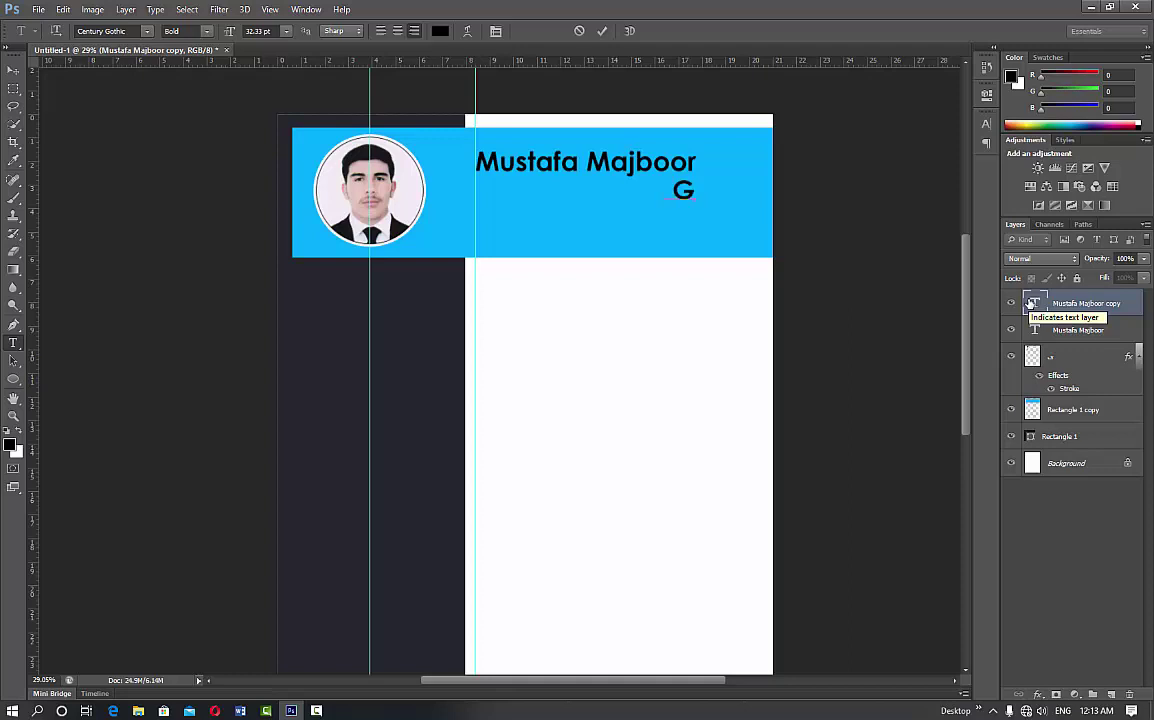
pyautogui.write('raphic D')
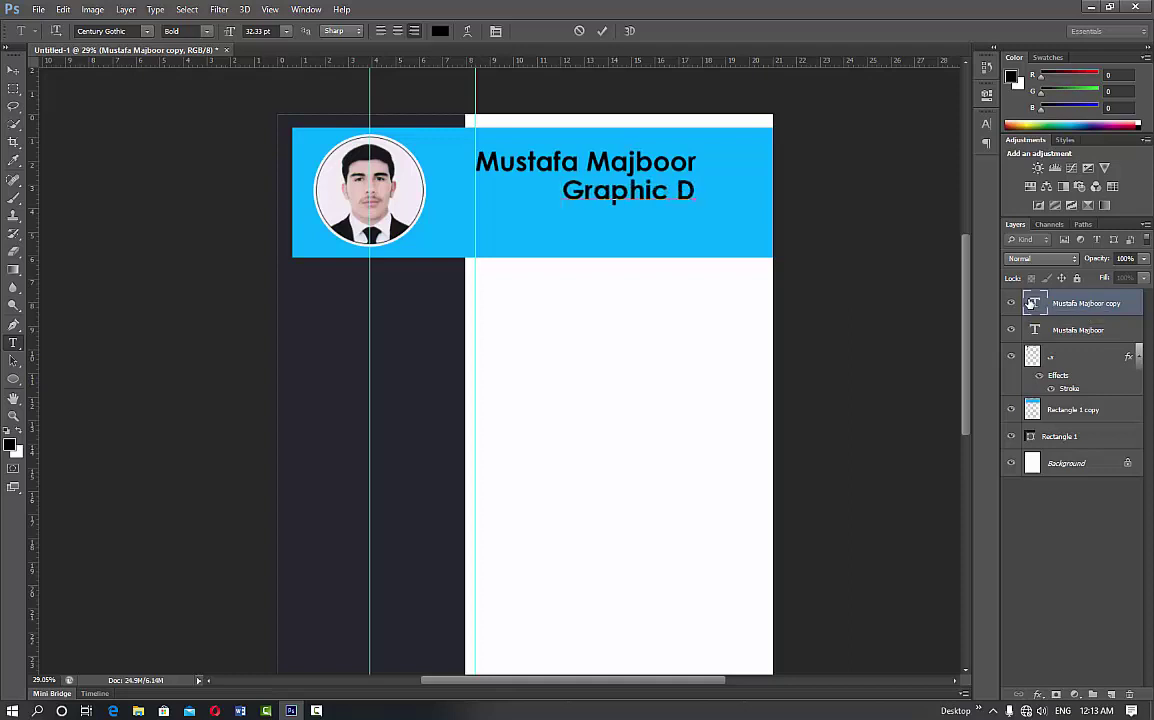
pyautogui.write('esigner')
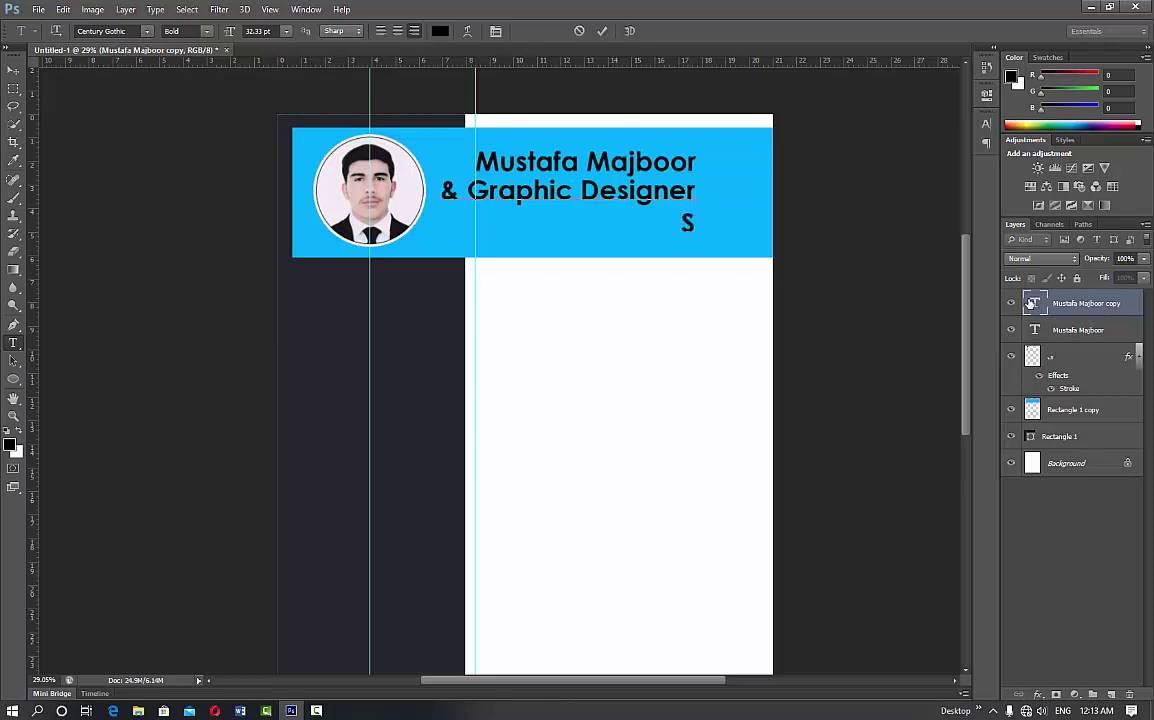
pyautogui.write('ocial')
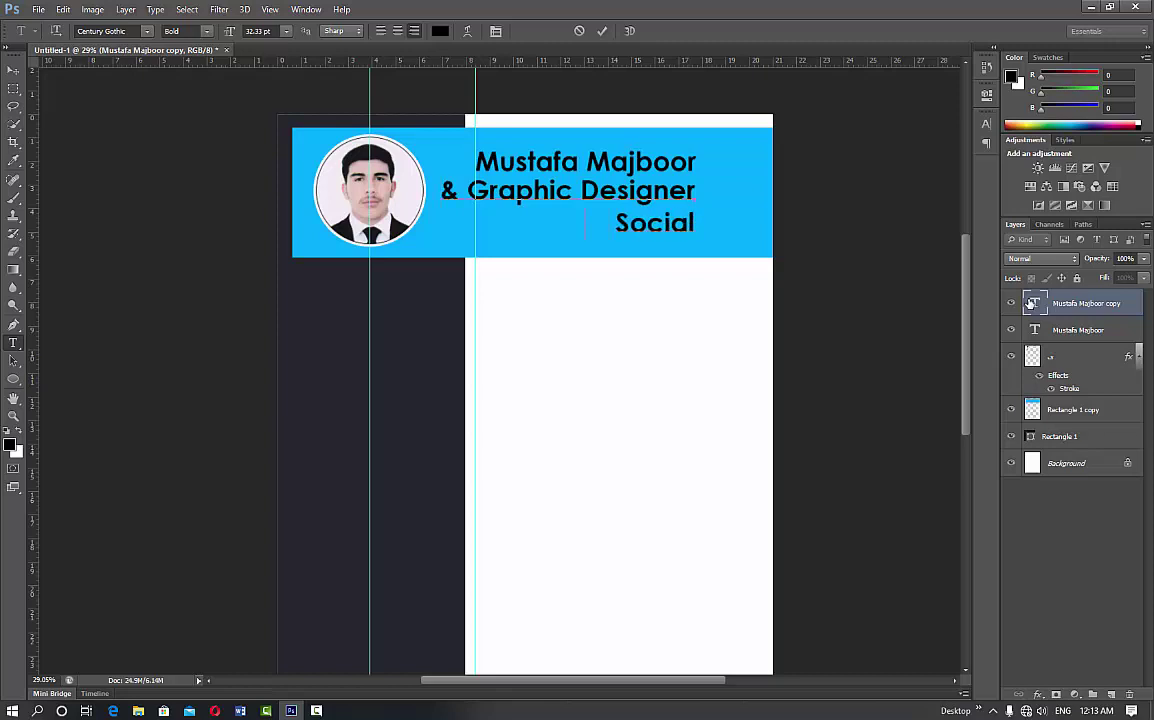
pyautogui.write(' Mwe')
pyautogui.press('BackSpace')
pyautogui.press('BackSpace')
pyautogui.write('e')
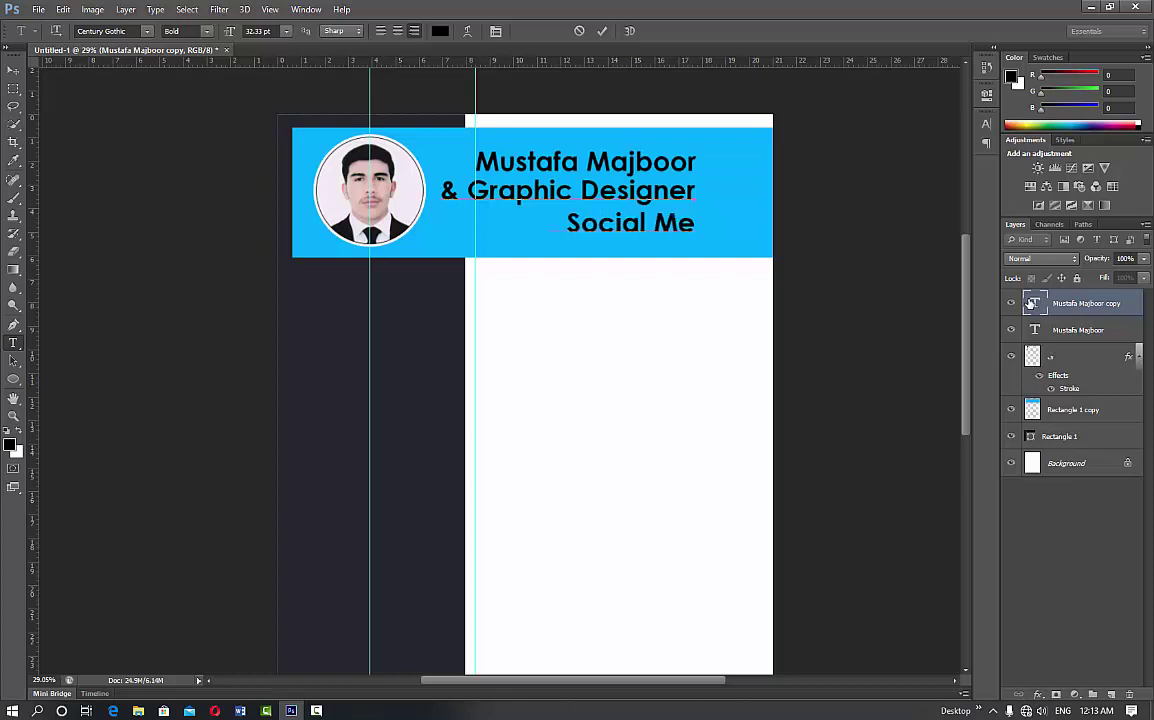
pyautogui.write('dia')
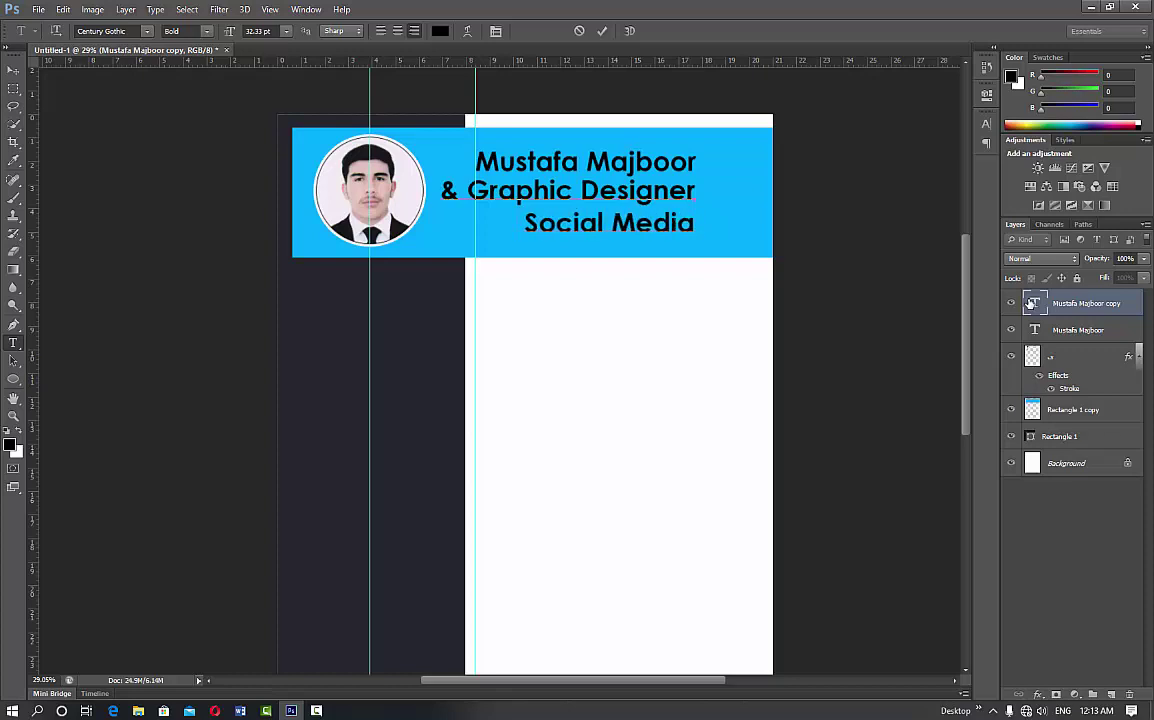
pyautogui.write(' Ma')
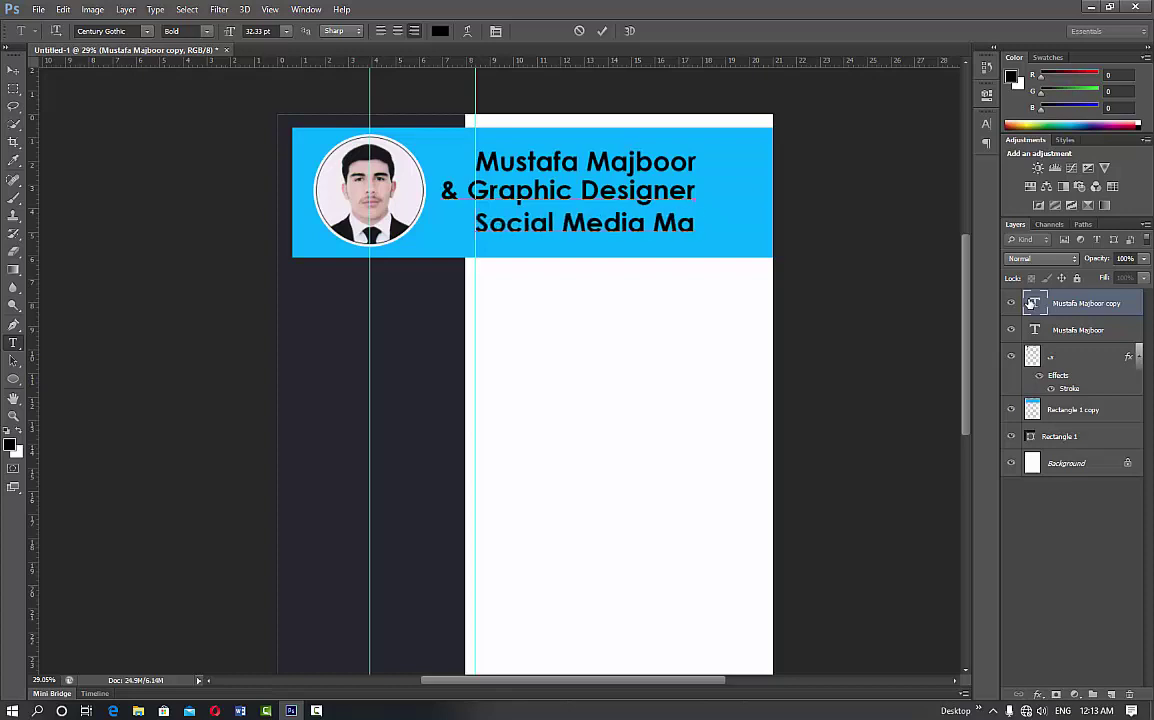
pyautogui.write('rketer')
pyautogui.hotkey('ctrl', 'a')
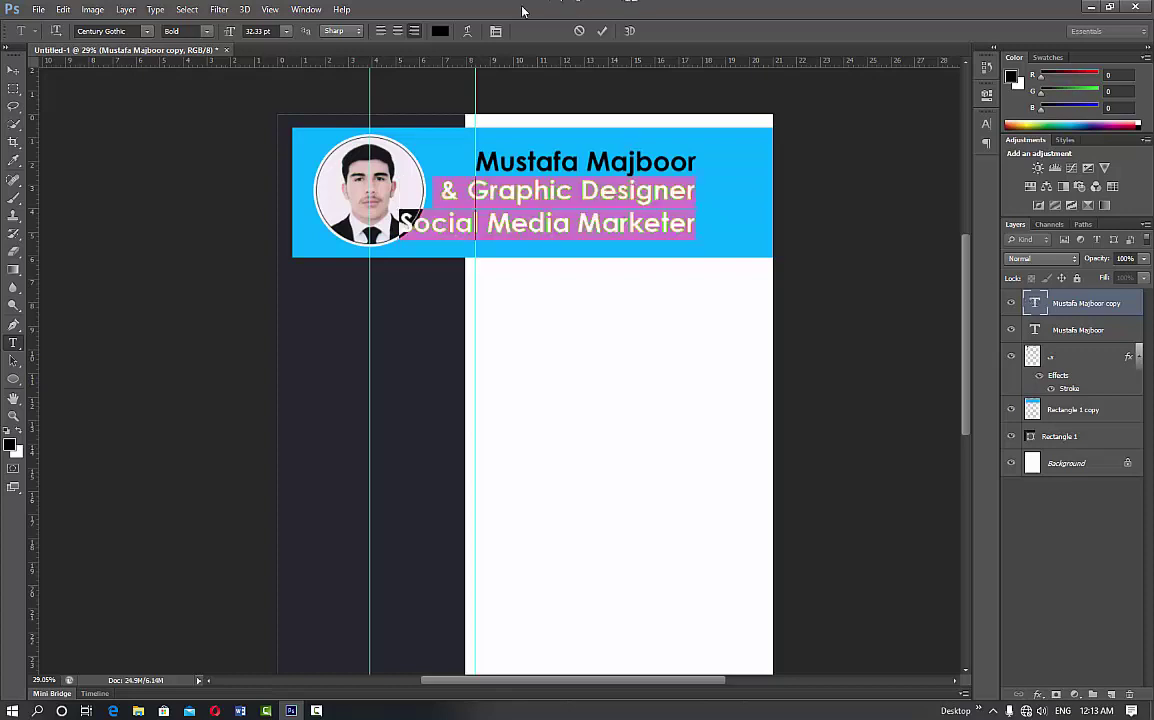
# Step: Left-align the subtitle and set its font style to Regular
pyautogui.click(495, 31)
pyautogui.click(891, 114)
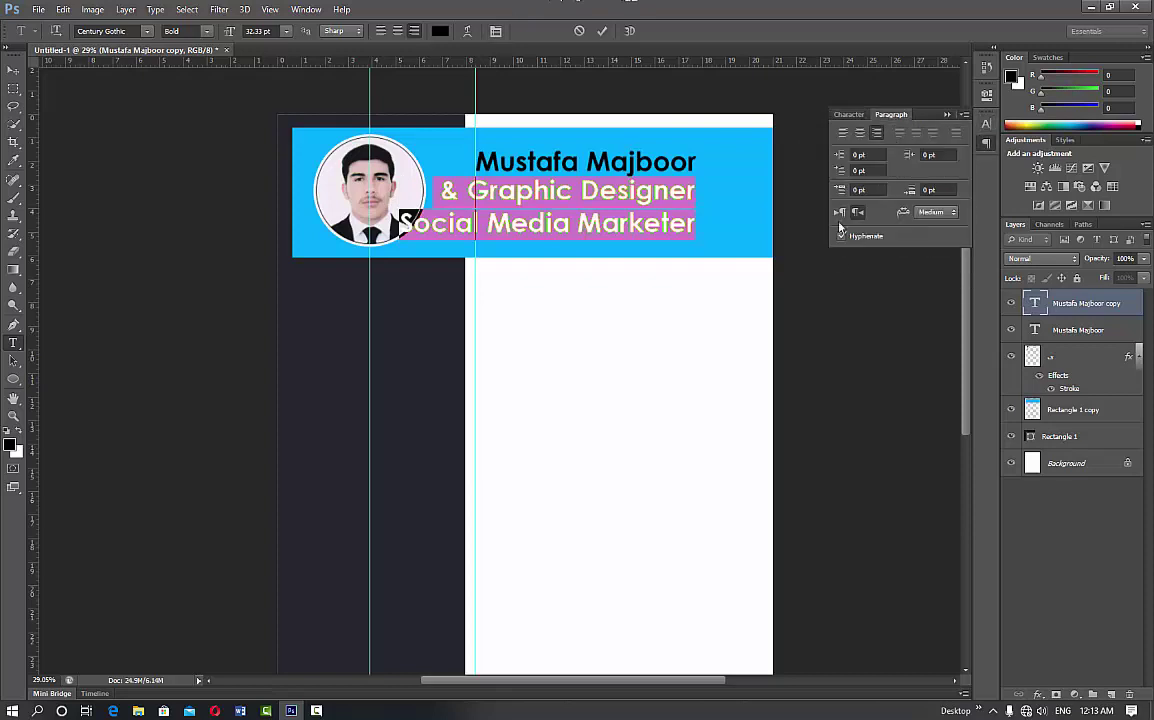
pyautogui.click(844, 134)
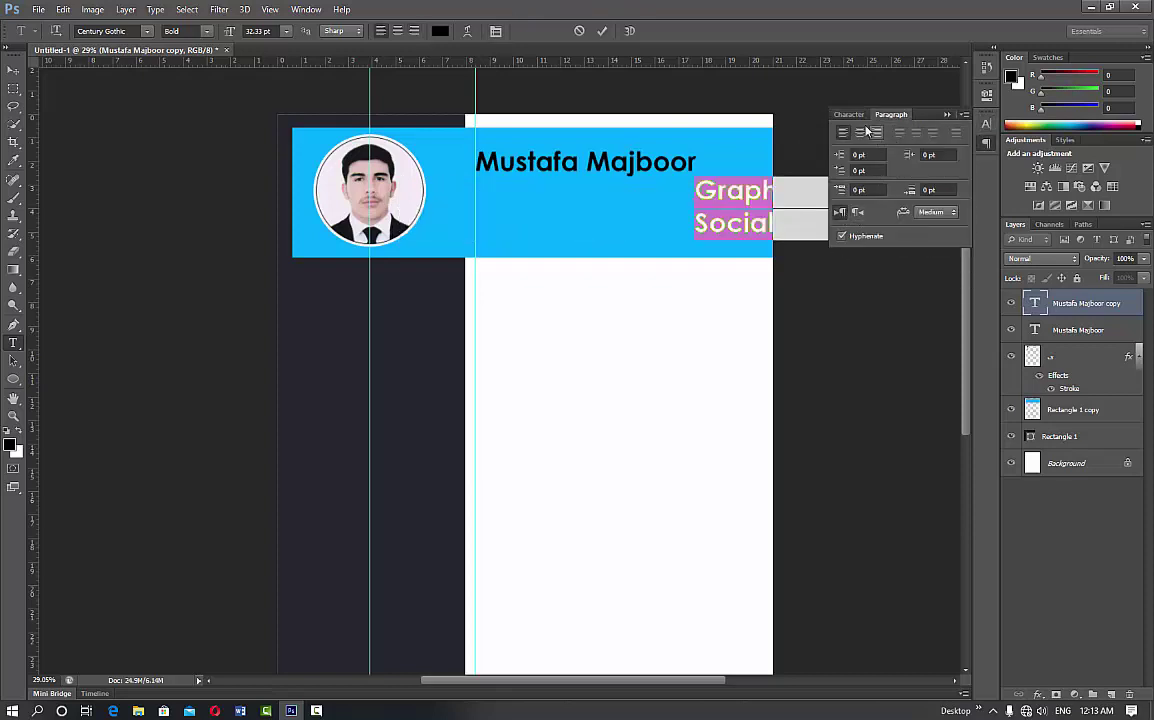
pyautogui.click(949, 115)
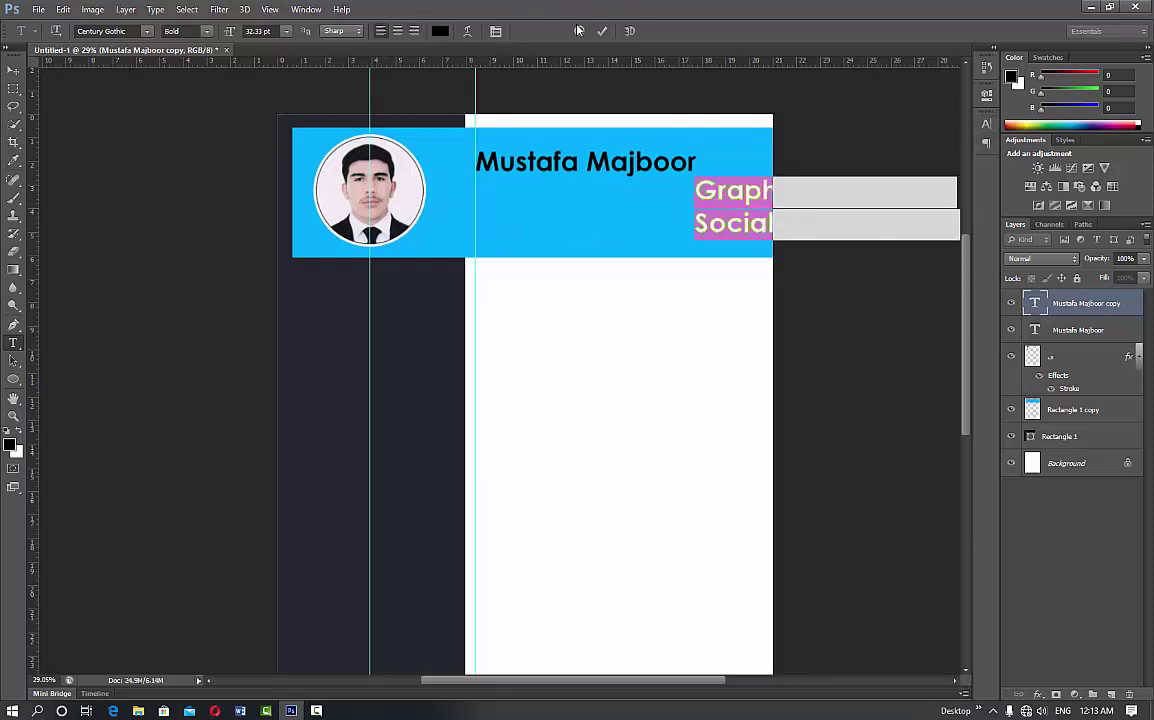
pyautogui.click(190, 31)
pyautogui.click(13, 70)
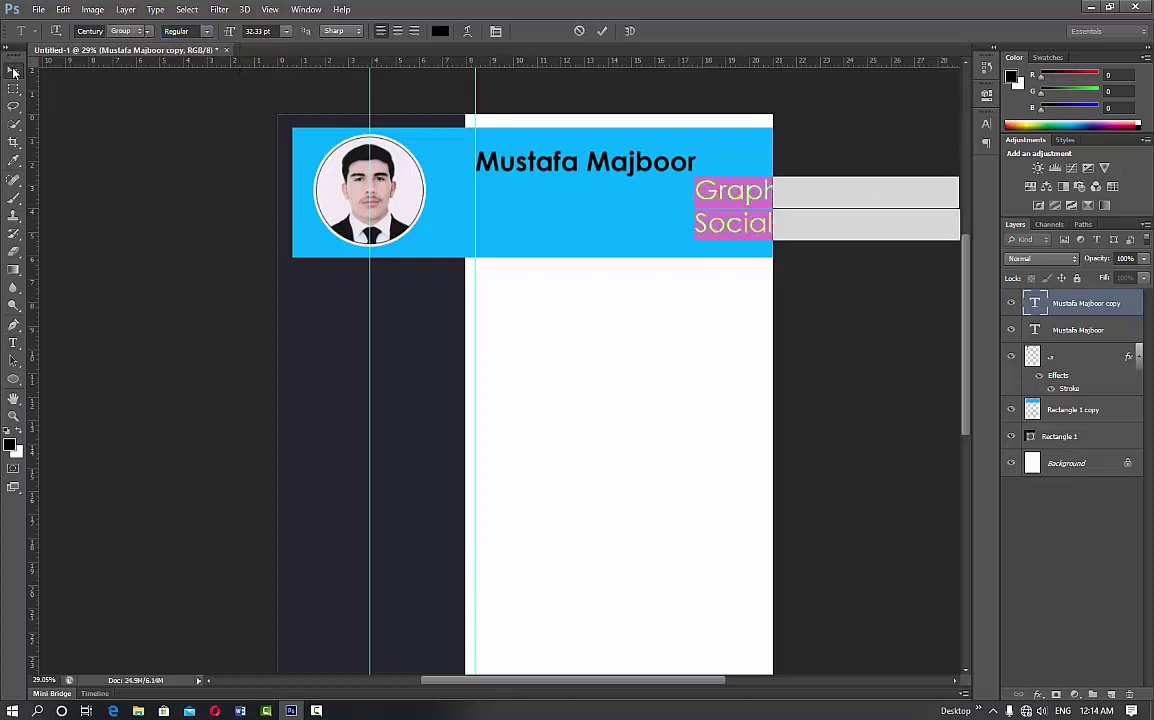
# Step: Shrink the subtitle below 79% and place it under the name, left edges aligned
pyautogui.moveTo(763, 208); pyautogui.dragTo(533, 213)
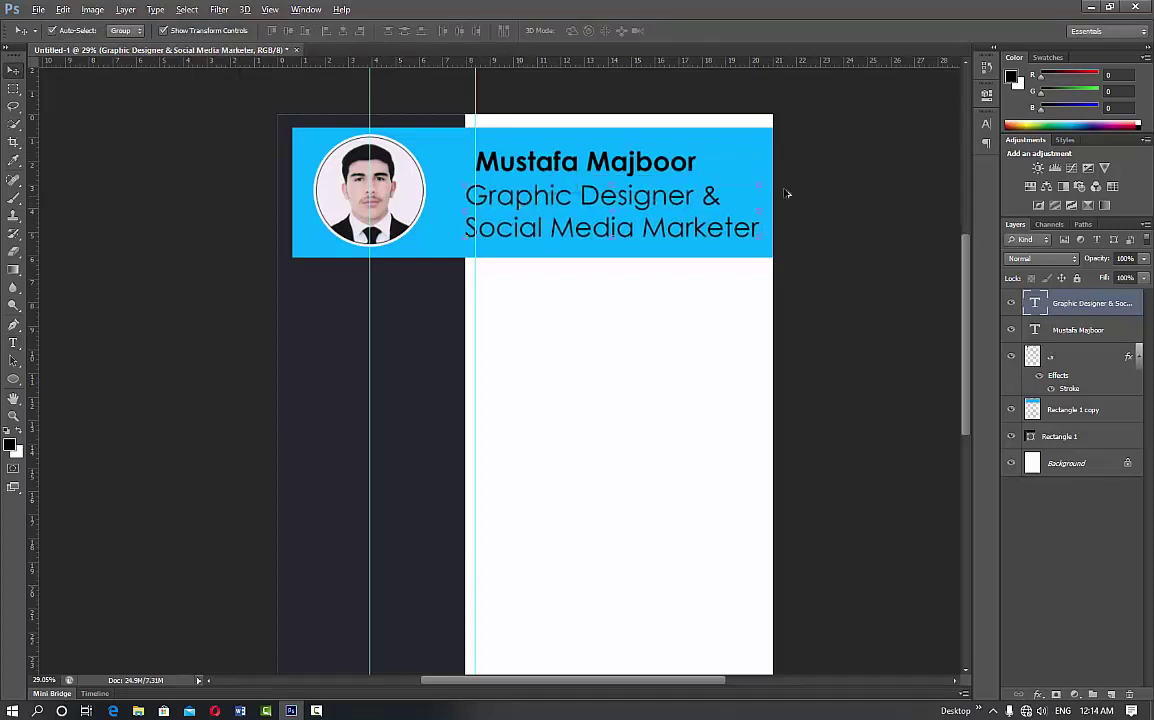
pyautogui.moveTo(758, 185); pyautogui.dragTo(729, 188)
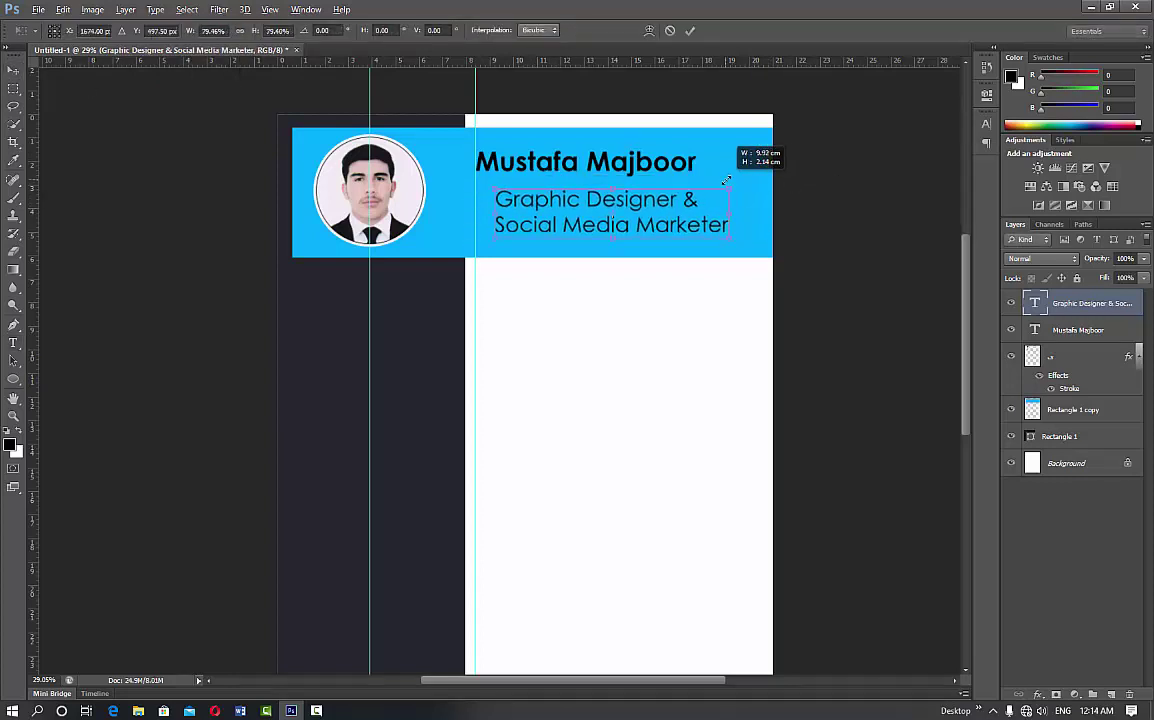
pyautogui.click(690, 30)
pyautogui.moveTo(651, 221); pyautogui.dragTo(632, 221)
pyautogui.hotkey('ctrl', 't')
pyautogui.moveTo(710, 189); pyautogui.dragTo(680, 194)
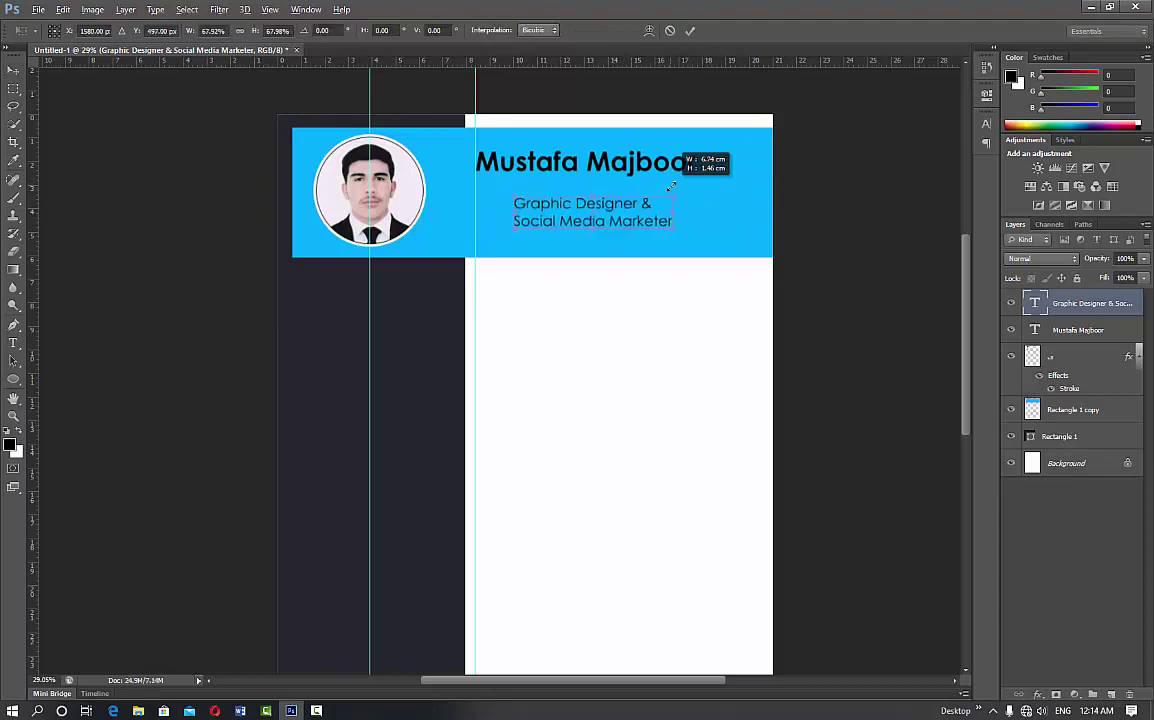
pyautogui.press('Return')
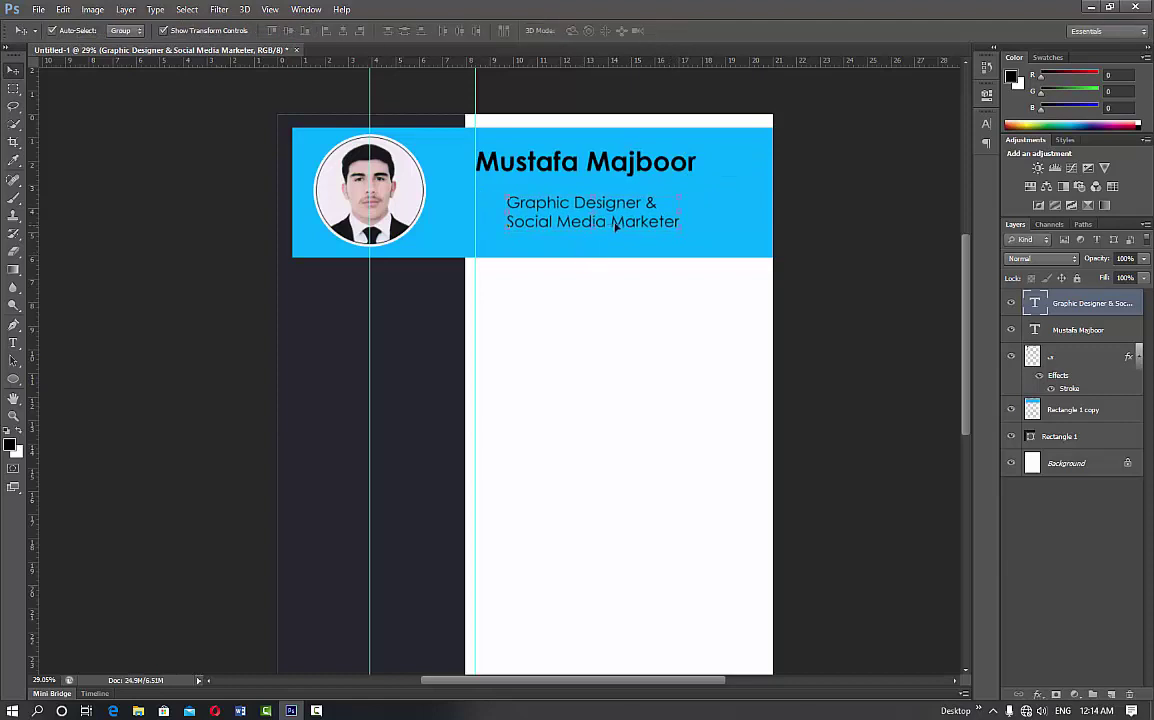
pyautogui.moveTo(621, 223); pyautogui.dragTo(590, 208)
# Step: Nudge the name and subtitle together slightly down in the header
pyautogui.keyDown('shift'); pyautogui.click(1088, 333); pyautogui.keyUp('shift')
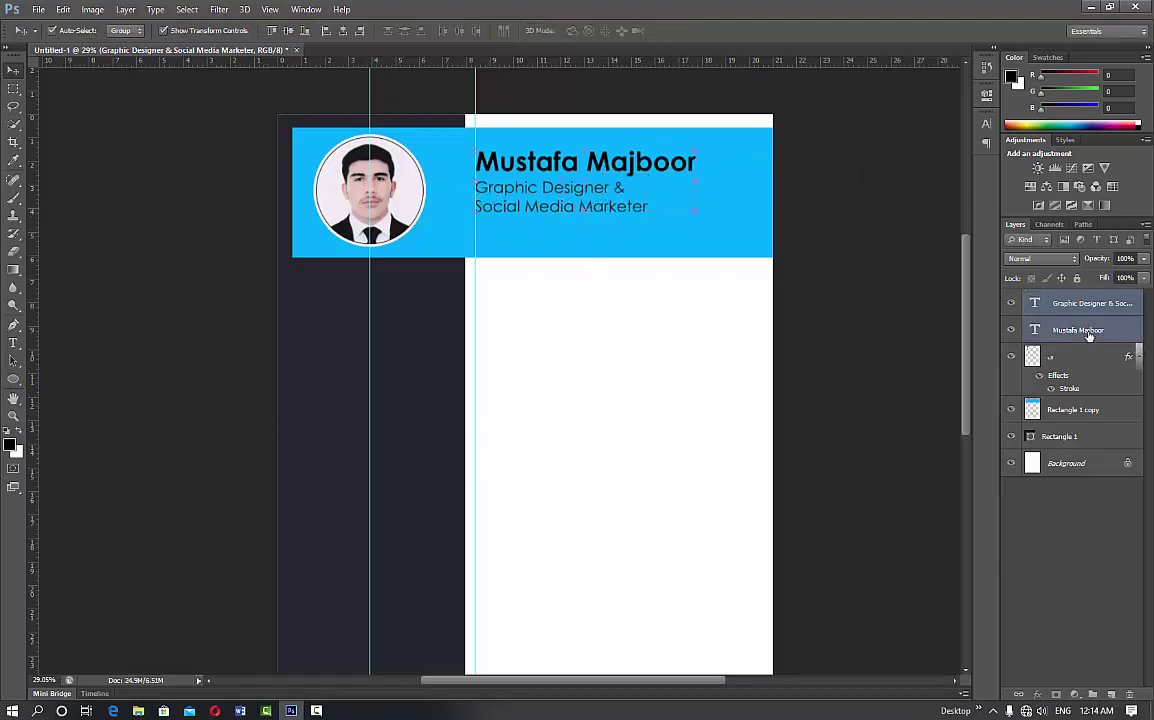
pyautogui.hotkey('shift', 'Down')
pyautogui.hotkey('shift', 'Down')
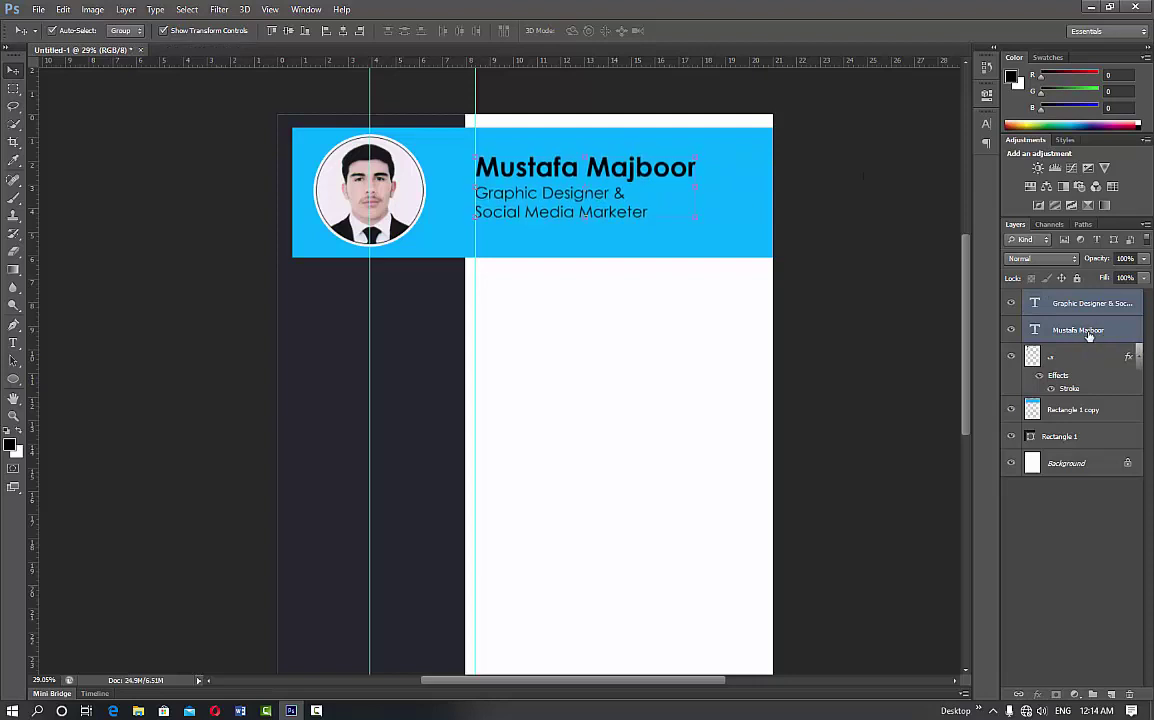
pyautogui.hotkey('shift', 'Down')
pyautogui.hotkey('shift', 'Down')
pyautogui.hotkey('shift', 'Up')
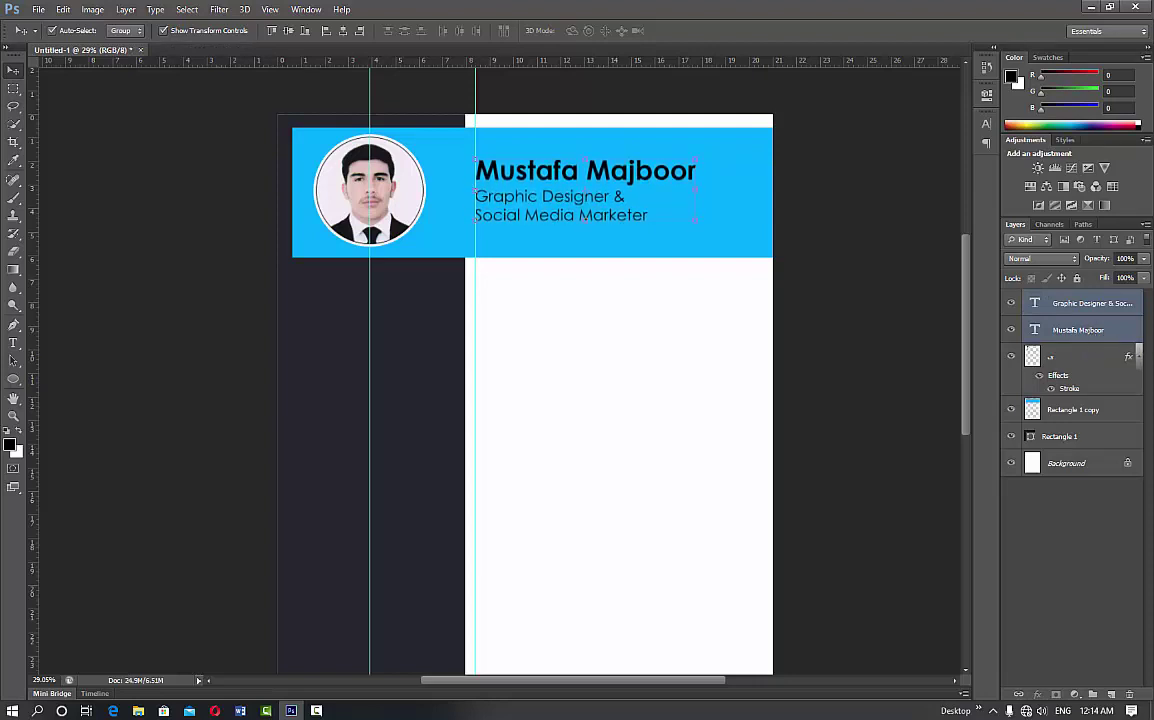
pyautogui.scroll(-2, 546, 232)
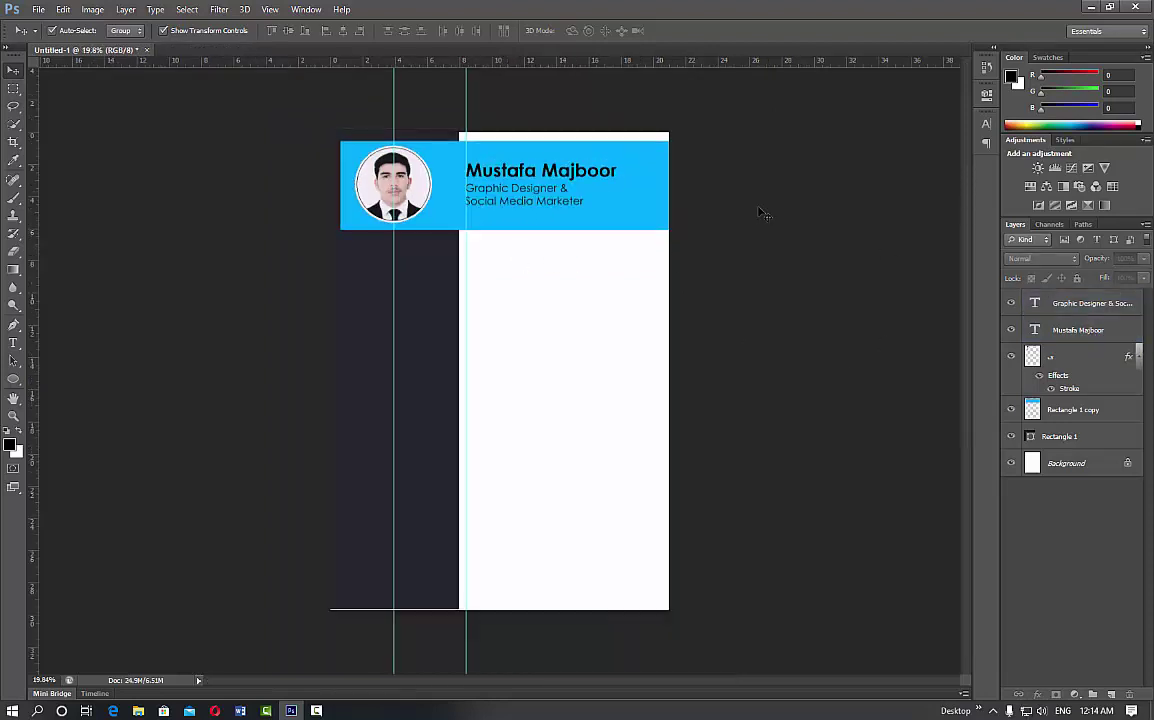
pyautogui.scroll(1, 594, 313)
pyautogui.scroll(-2, 640, 310)
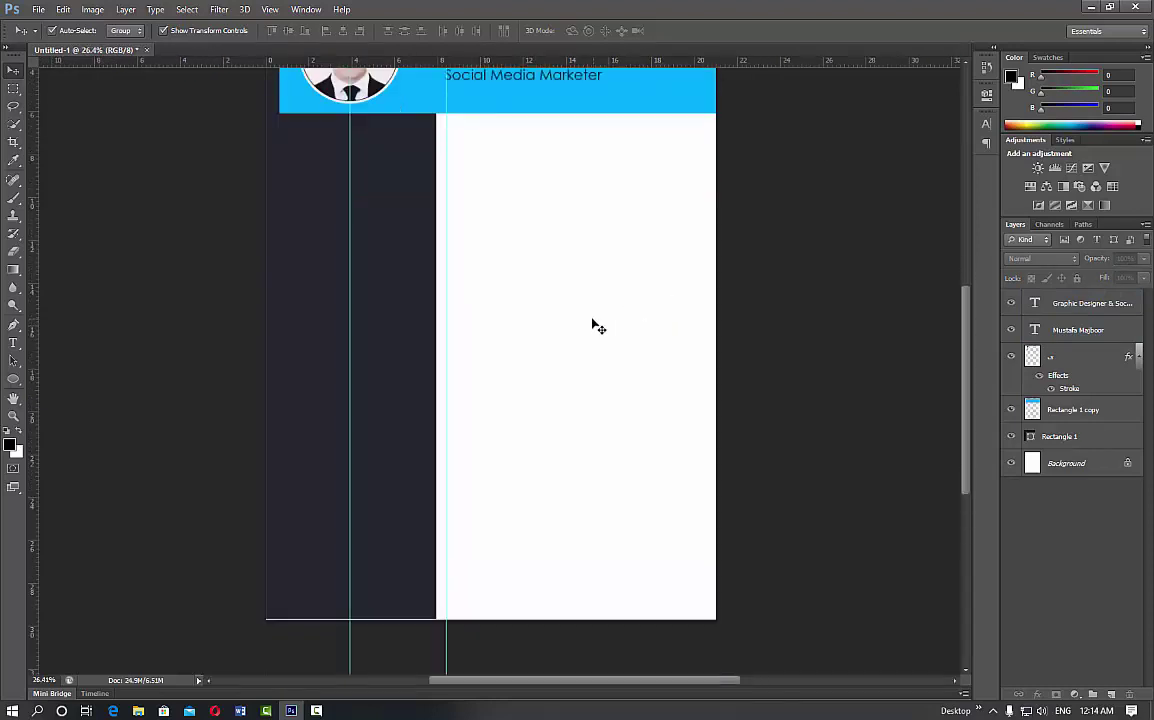
pyautogui.scroll(-1, 560, 322)
pyautogui.scroll(1, 437, 238)
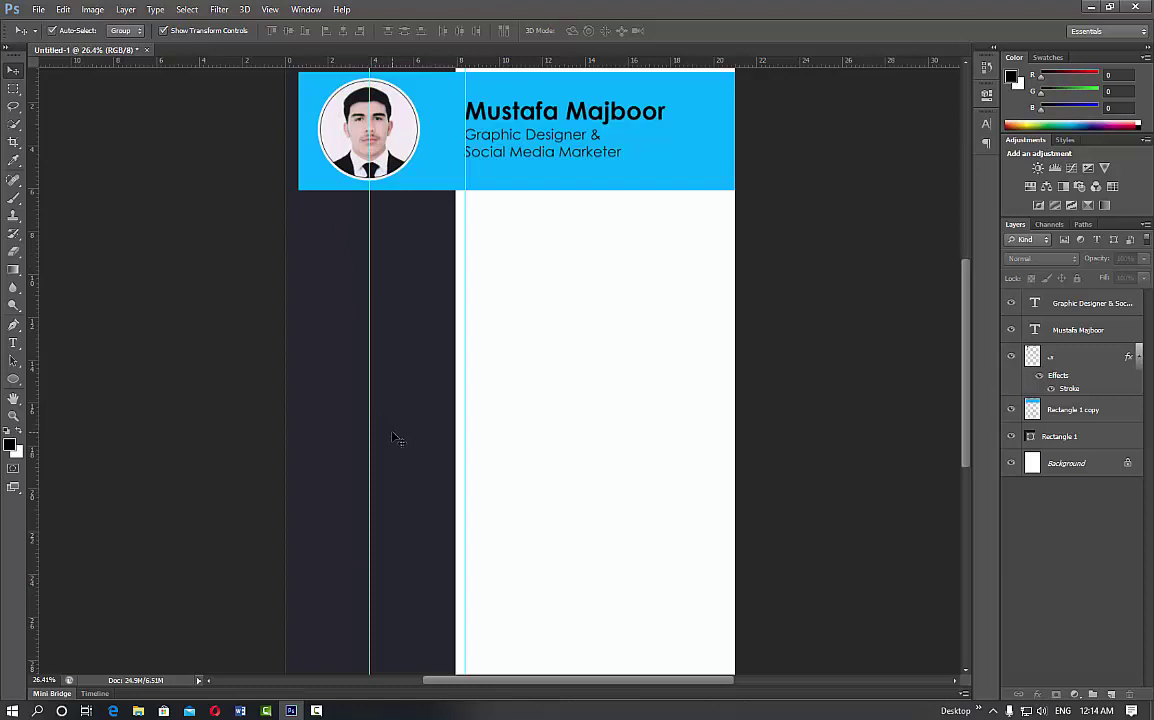
pyautogui.moveTo(395, 437)
pyautogui.mouseDown()
pyautogui.moveTo(395, 500)
pyautogui.moveTo(395, 426)
pyautogui.mouseUp()
pyautogui.click(13, 379)
# Step: Draw a tall thin dark navy rectangle down beside the sidebar edge
pyautogui.click(76, 379)
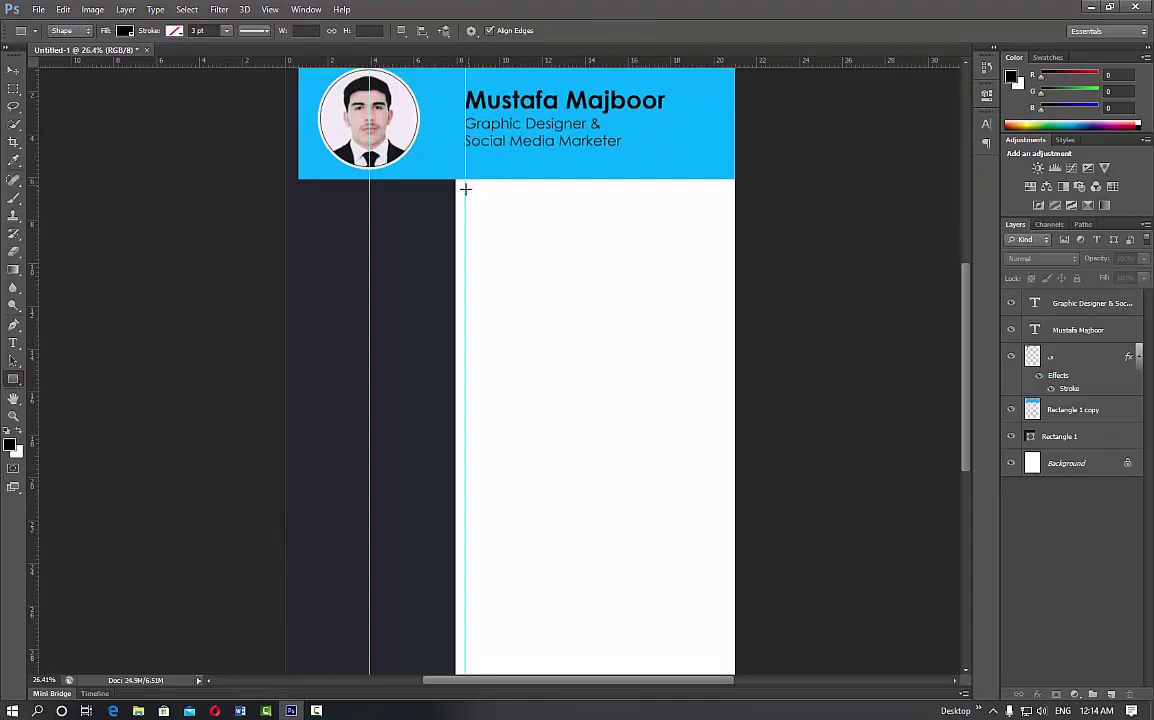
pyautogui.moveTo(473, 243); pyautogui.dragTo(469, 573)
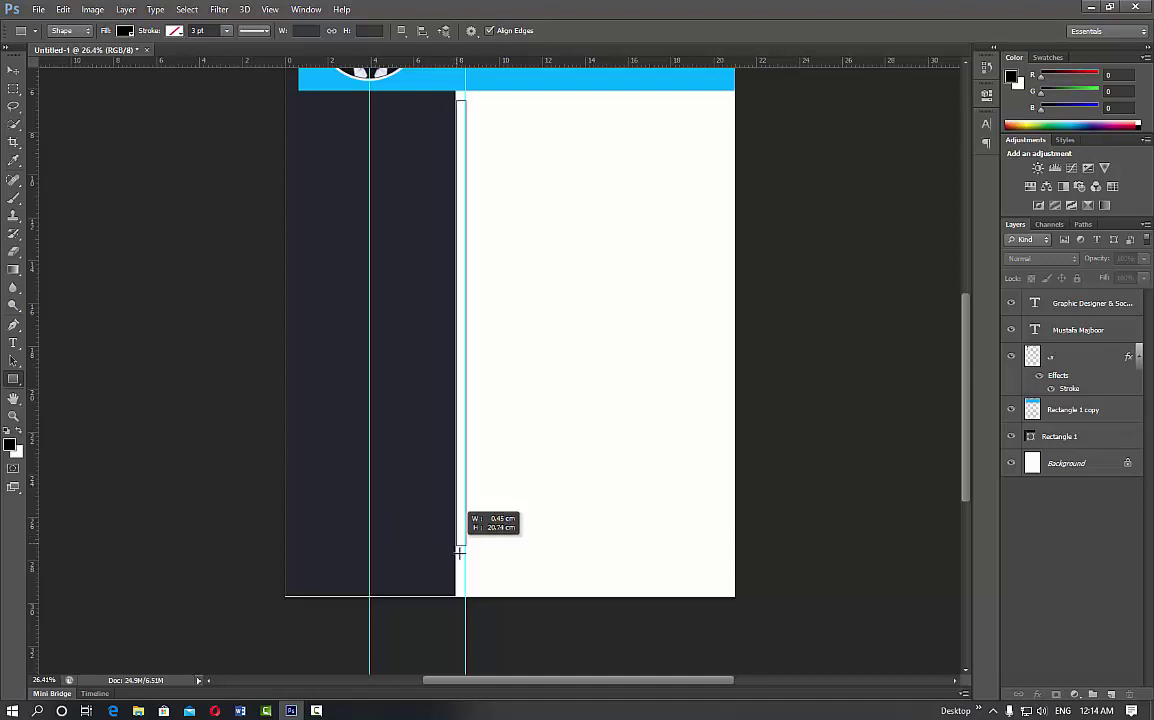
pyautogui.moveTo(469, 573); pyautogui.dragTo(471, 588)
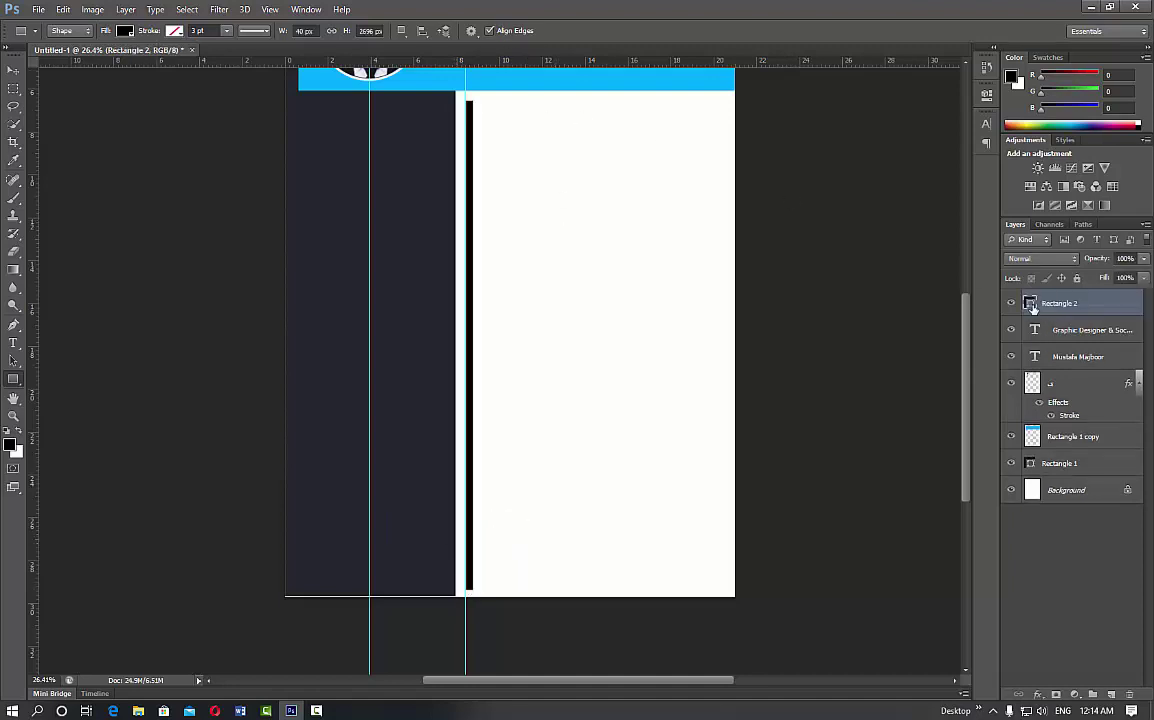
pyautogui.doubleClick(1031, 304)
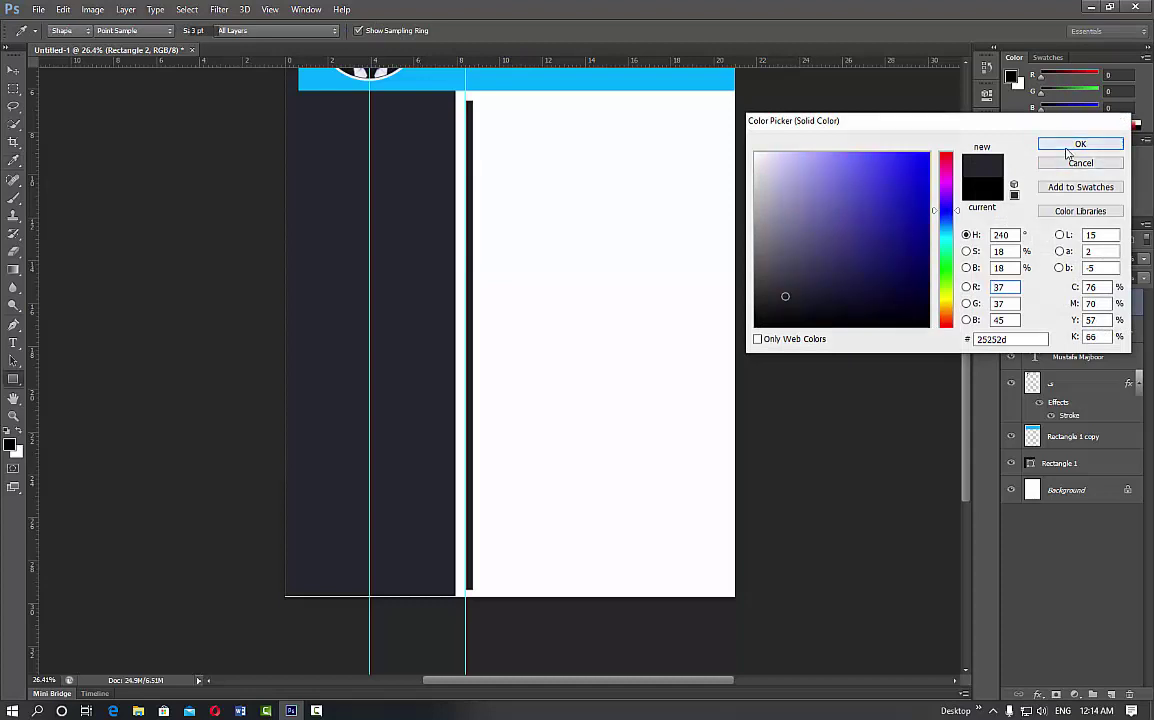
pyautogui.click(1080, 143)
# Step: Narrow the bar to a 0.08 cm line and nudge it slightly left and up
pyautogui.press('v')
pyautogui.scroll(3, 475, 382)
pyautogui.scroll(2, 475, 382)
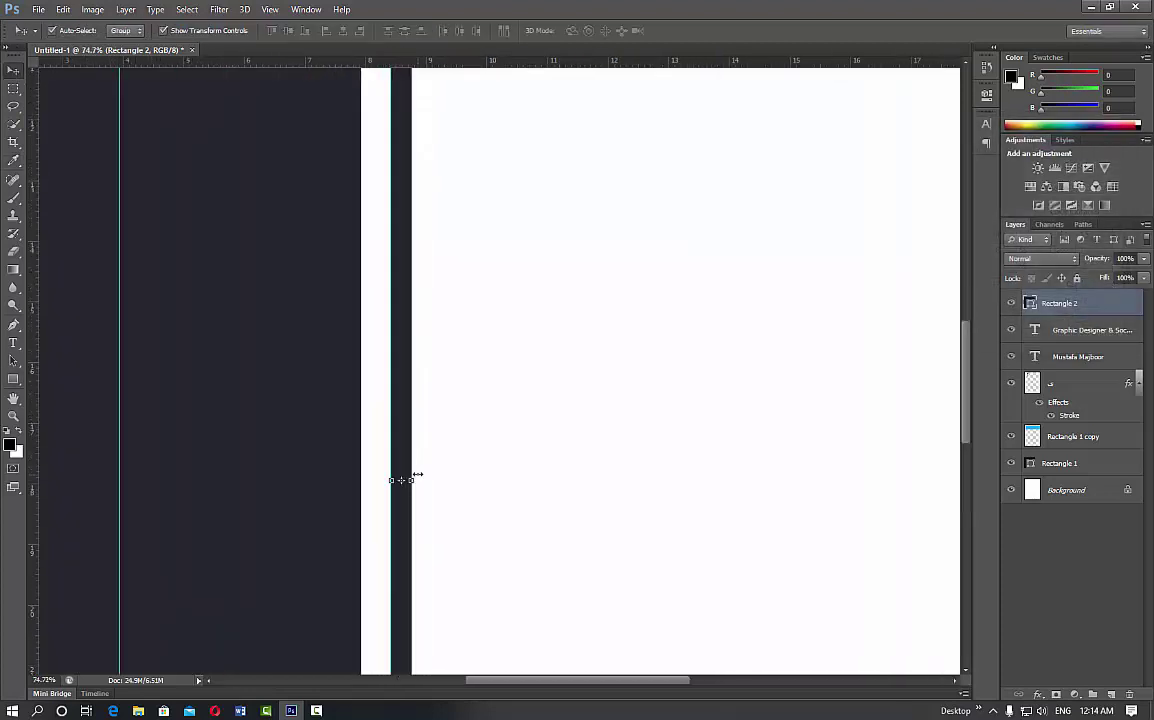
pyautogui.moveTo(401, 480); pyautogui.dragTo(393, 480)
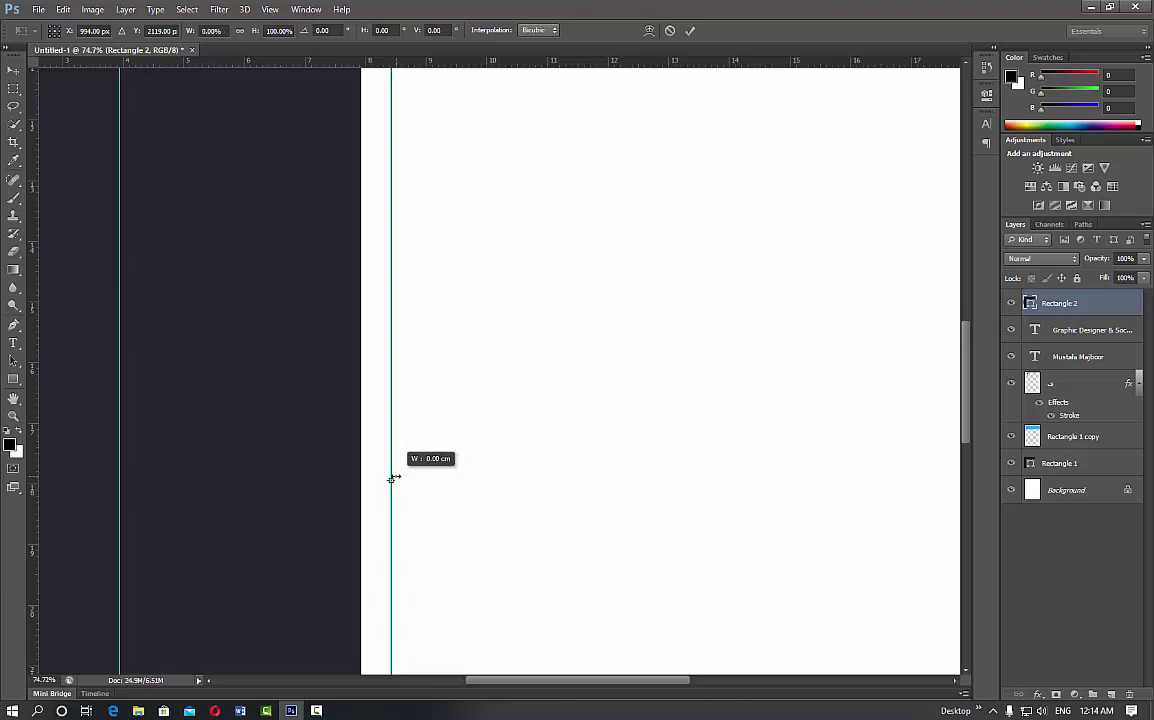
pyautogui.press('Return')
pyautogui.scroll(-2, 580, 286)
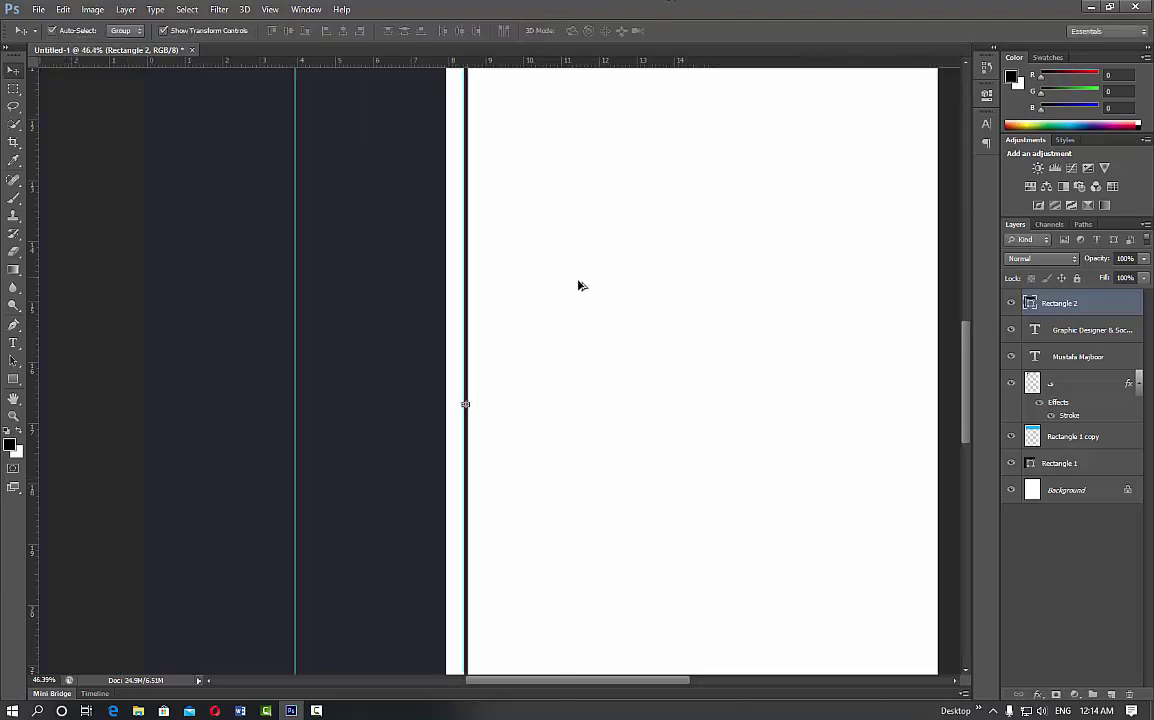
pyautogui.scroll(-3, 536, 335)
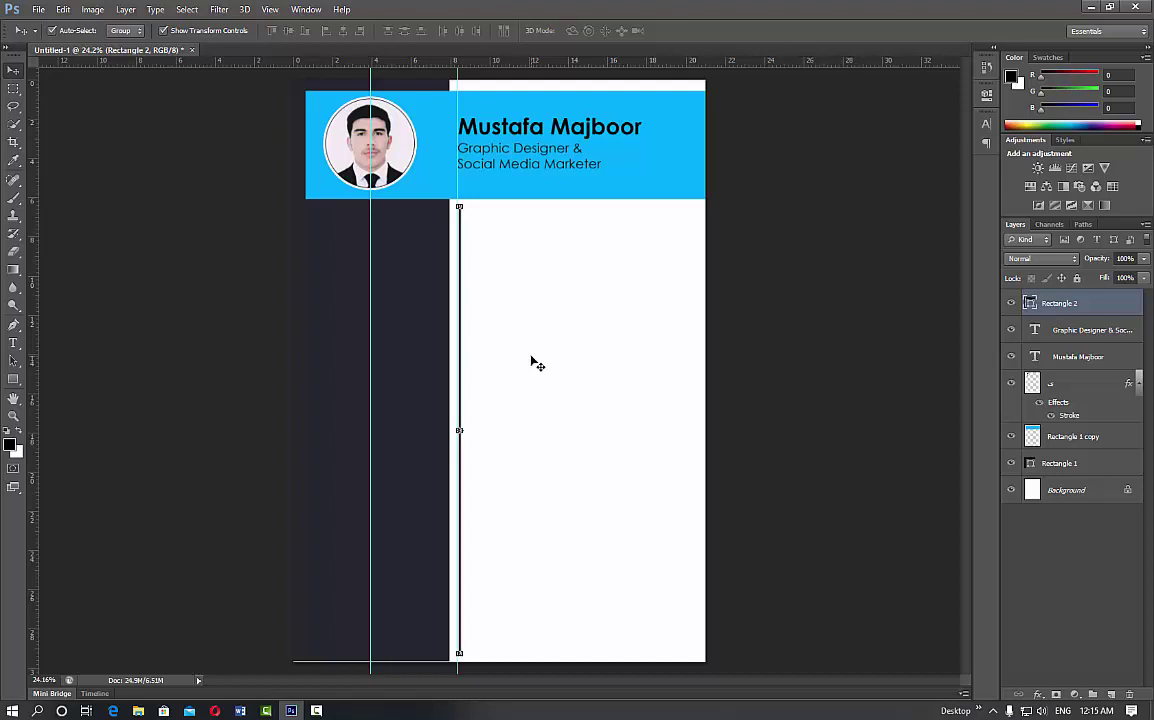
pyautogui.hotkey('shift', 'Left')
pyautogui.hotkey('shift', 'Up')
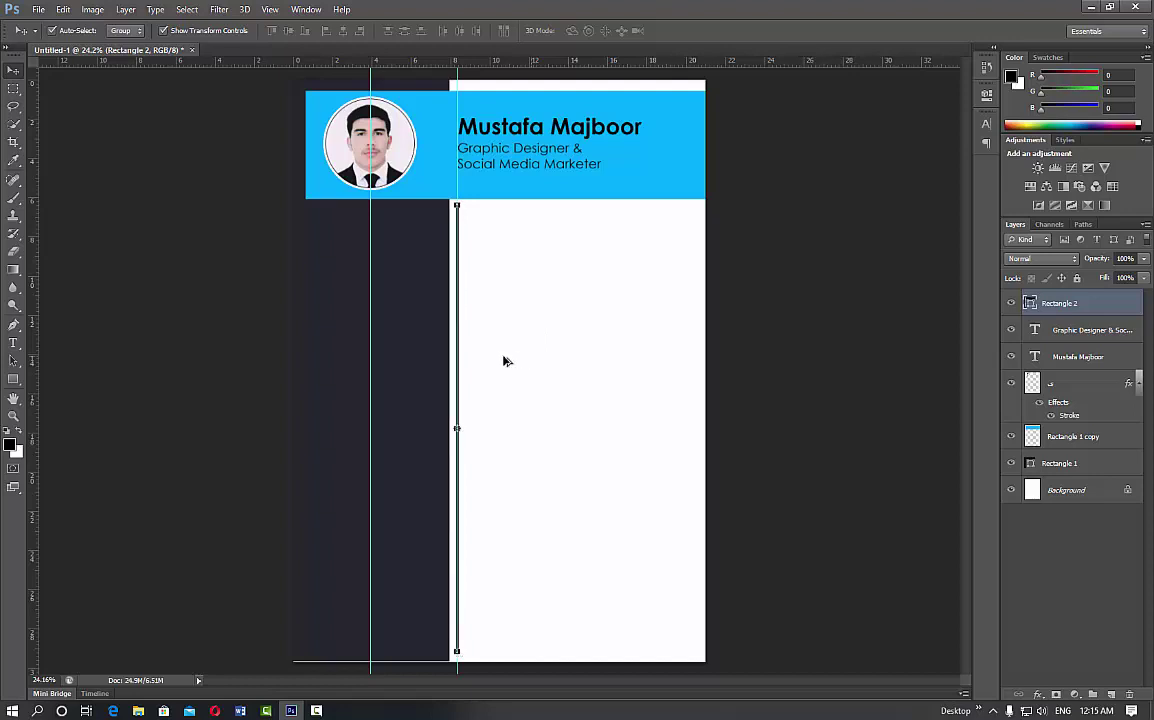
pyautogui.scroll(2, 451, 446)
pyautogui.scroll(4, 469, 412)
pyautogui.scroll(2, 471, 420)
pyautogui.scroll(2, 481, 430)
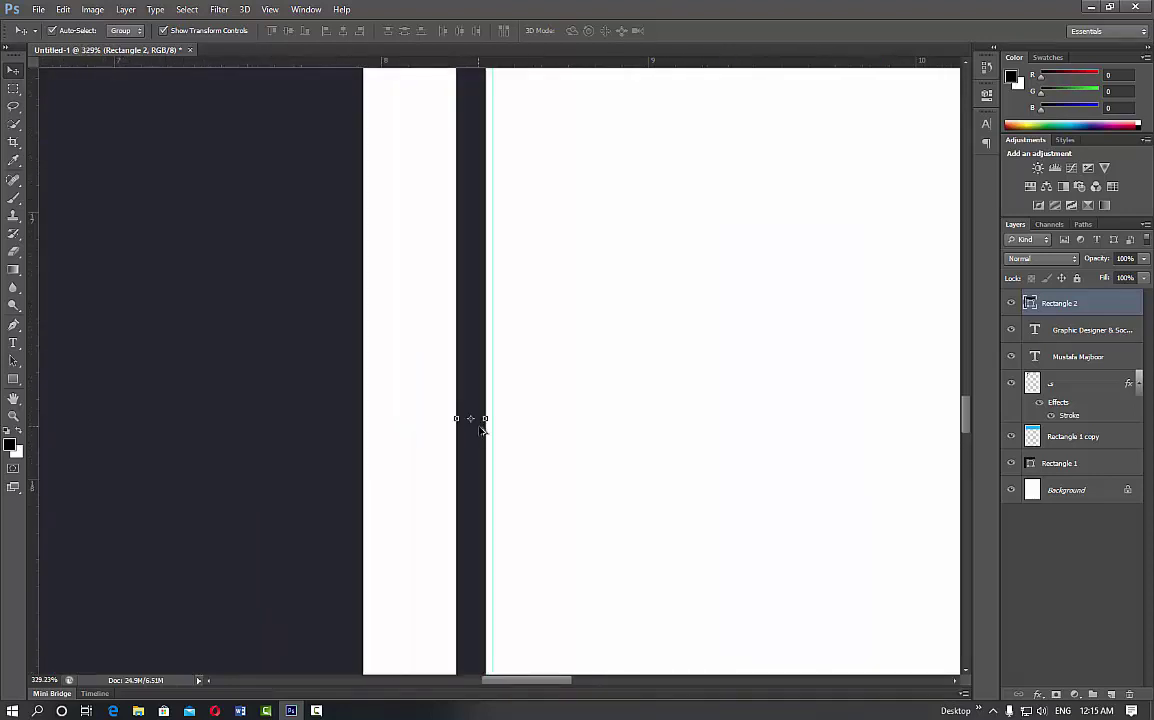
pyautogui.moveTo(486, 418); pyautogui.dragTo(475, 418)
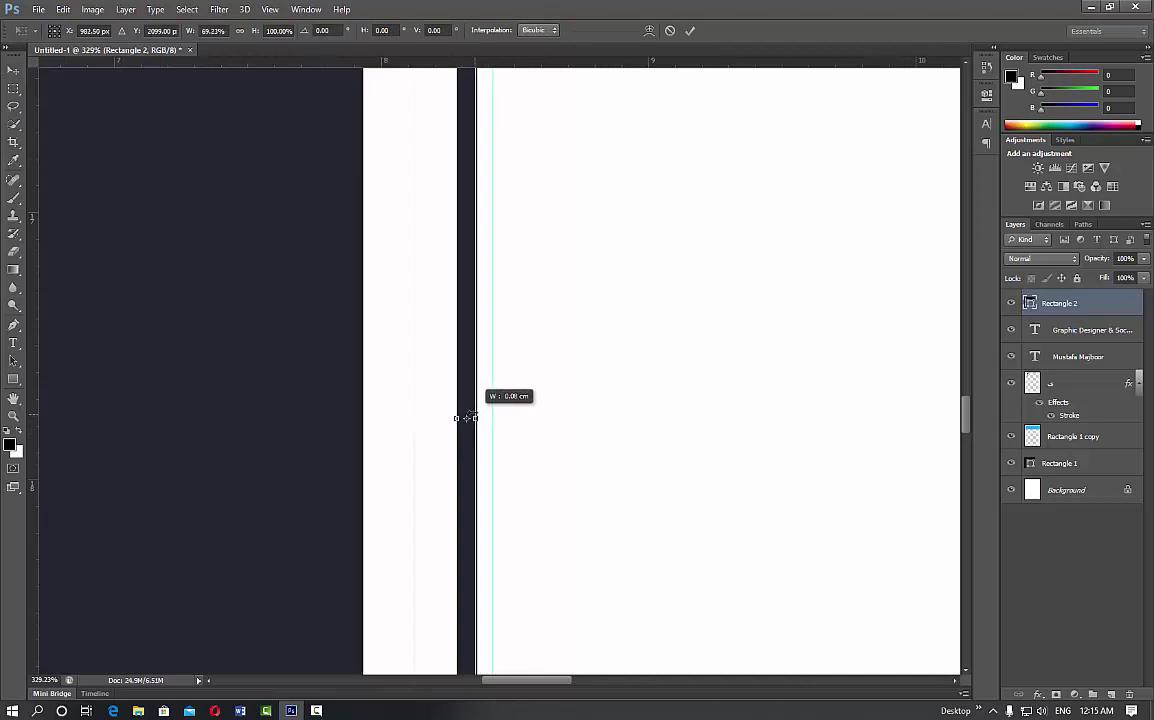
pyautogui.click(690, 30)
# Step: Narrow the timeline line further to 0.04 cm wide
pyautogui.scroll(-5, 562, 301)
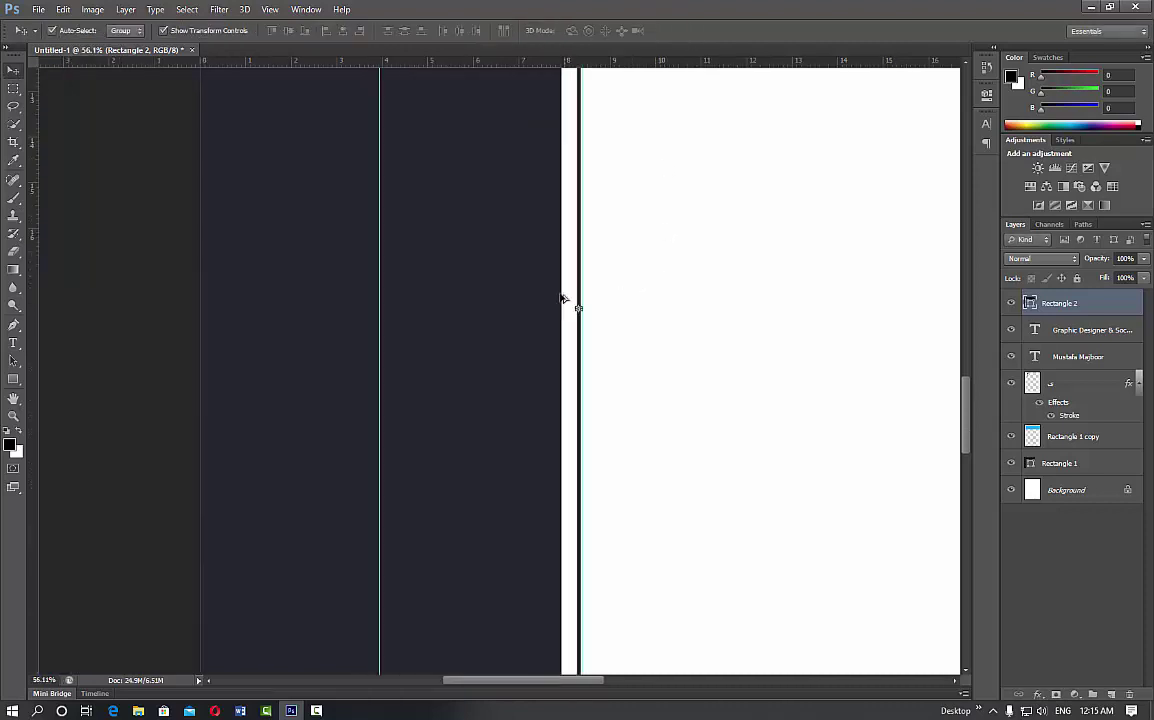
pyautogui.scroll(-5, 570, 303)
pyautogui.scroll(-1, 597, 440)
pyautogui.scroll(-2, 428, 520)
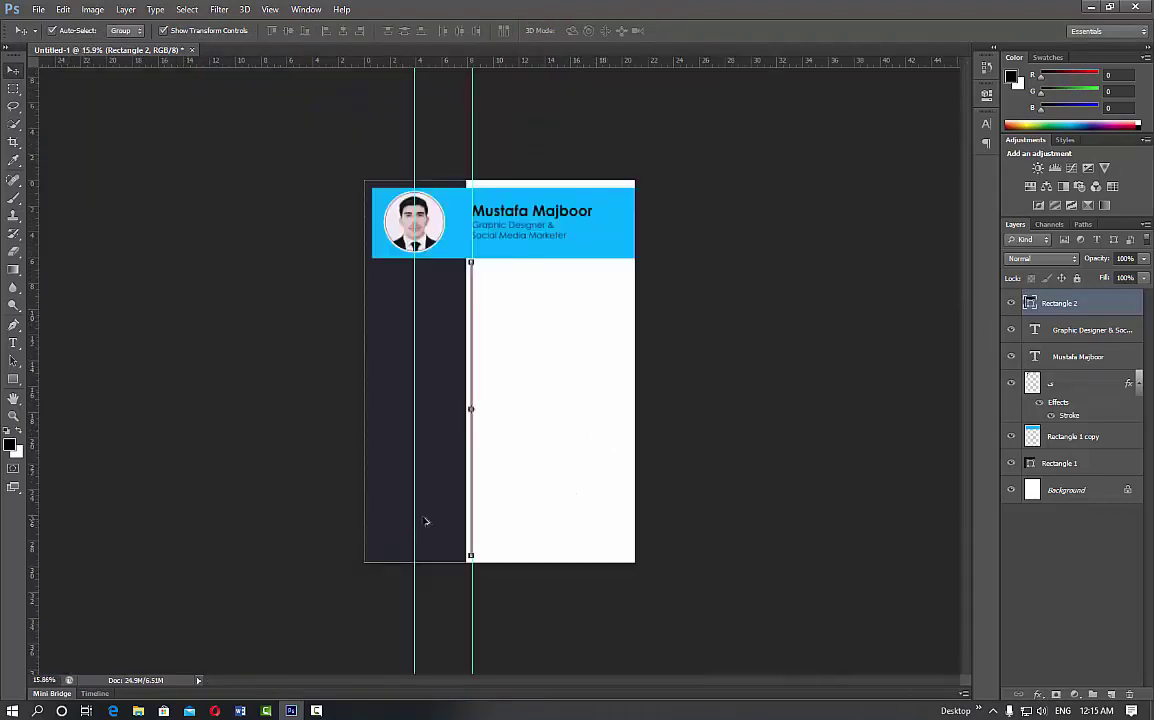
pyautogui.scroll(2, 435, 520)
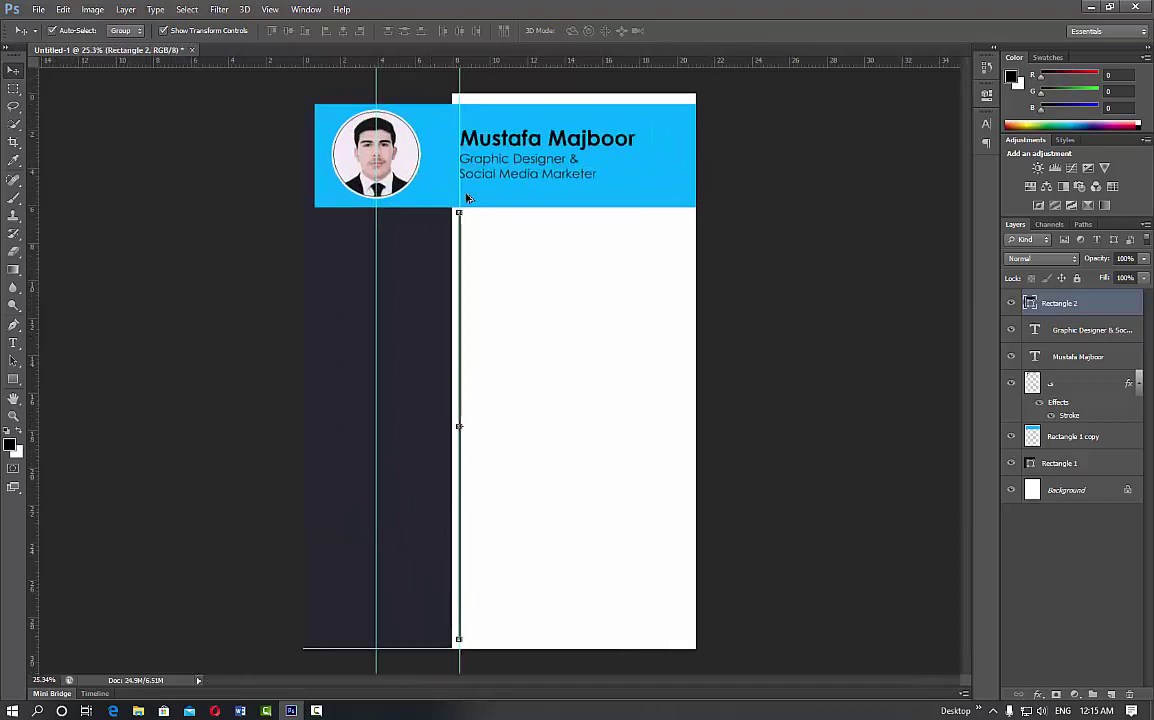
pyautogui.scroll(3, 466, 192)
pyautogui.scroll(2, 445, 356)
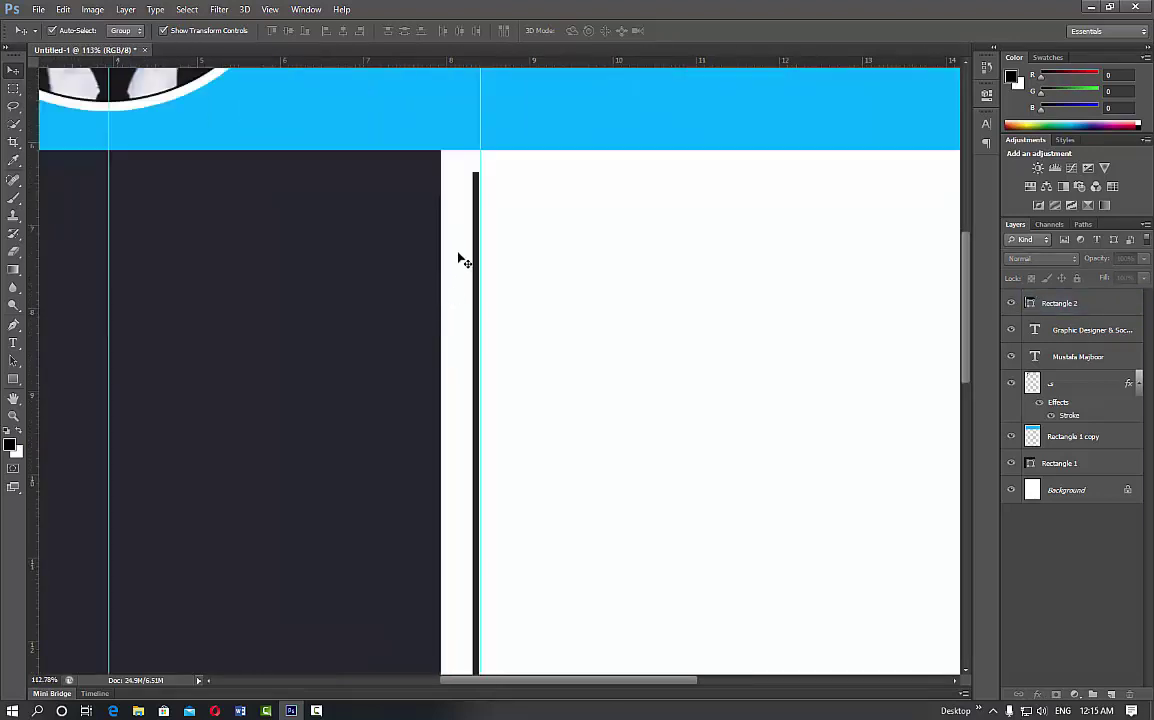
pyautogui.scroll(3, 458, 258)
pyautogui.scroll(2, 471, 188)
pyautogui.click(532, 187)
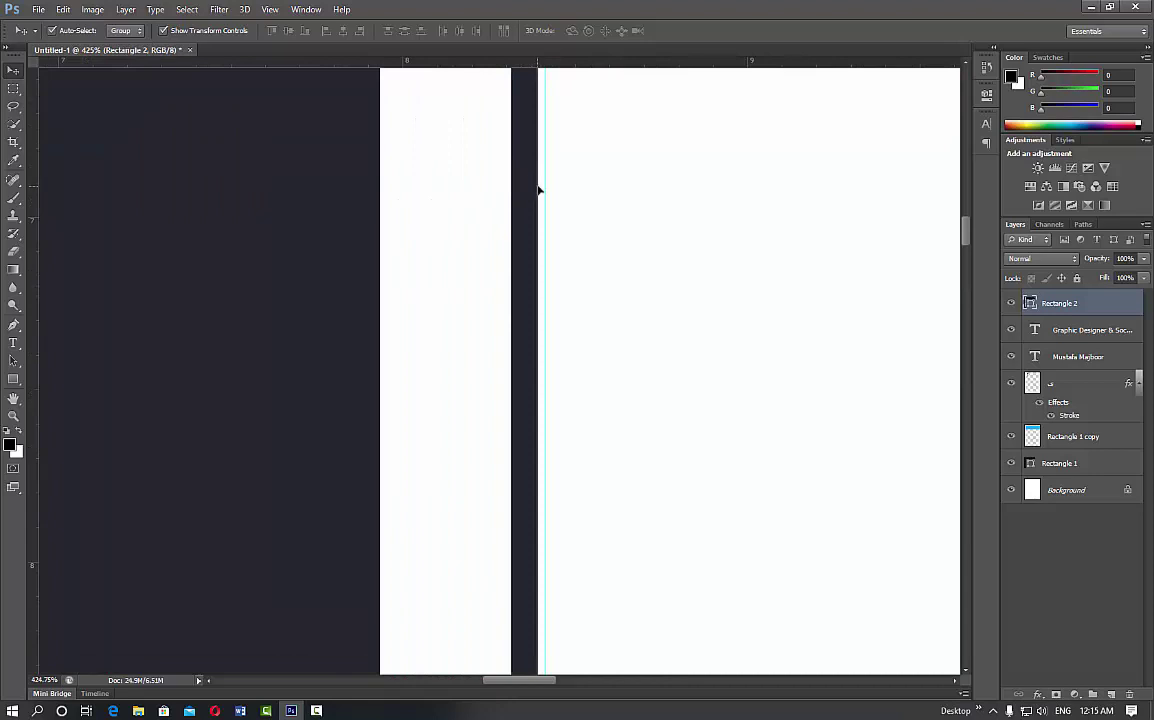
pyautogui.hotkey('ctrl', 't')
pyautogui.moveTo(538, 185); pyautogui.dragTo(528, 180)
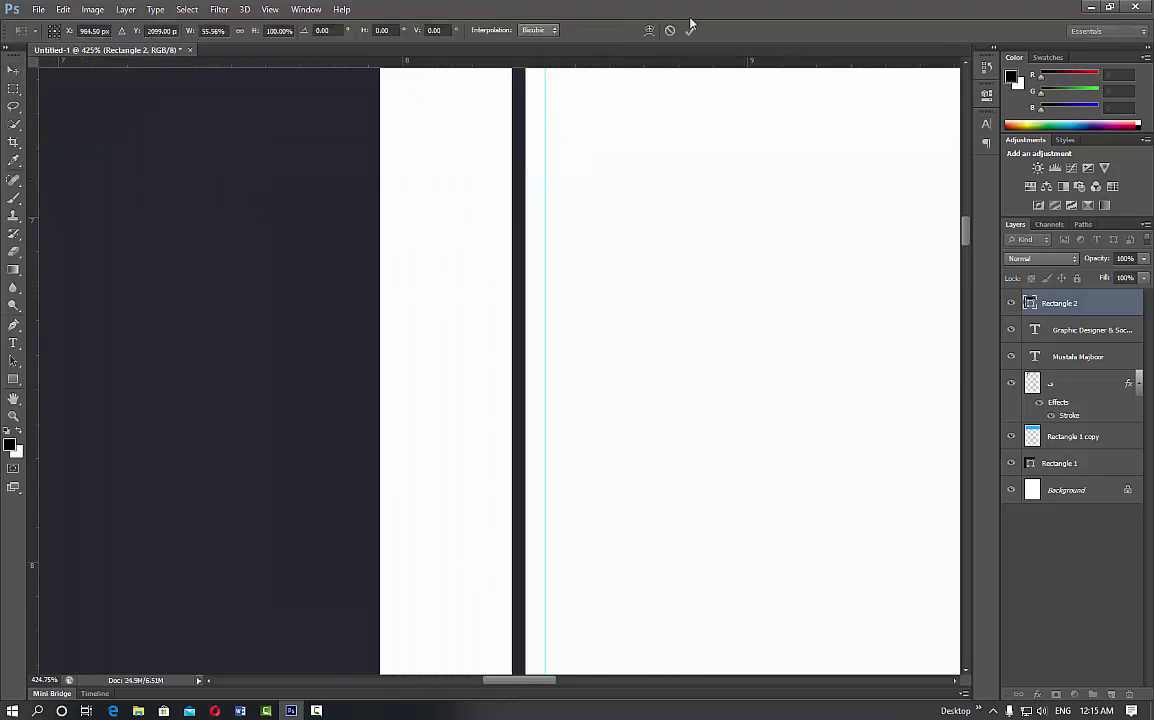
pyautogui.click(697, 33)
pyautogui.scroll(-1, 600, 206)
pyautogui.scroll(-3, 569, 258)
pyautogui.scroll(-2, 572, 260)
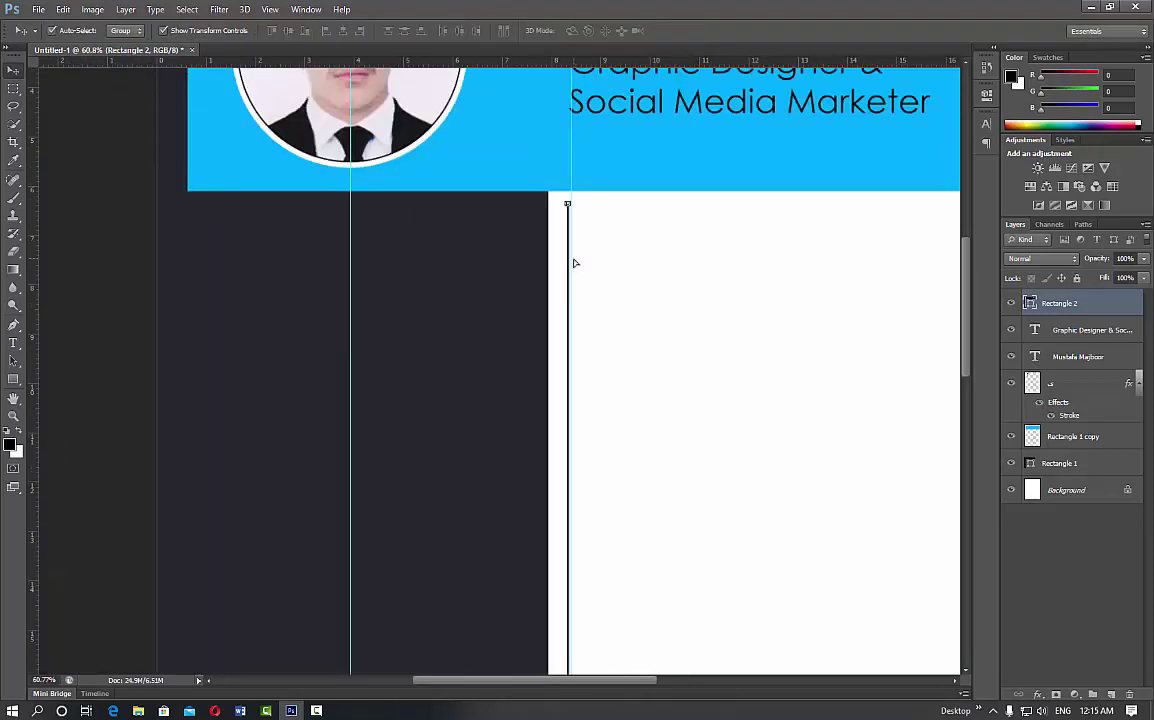
pyautogui.click(14, 383)
pyautogui.click(67, 403)
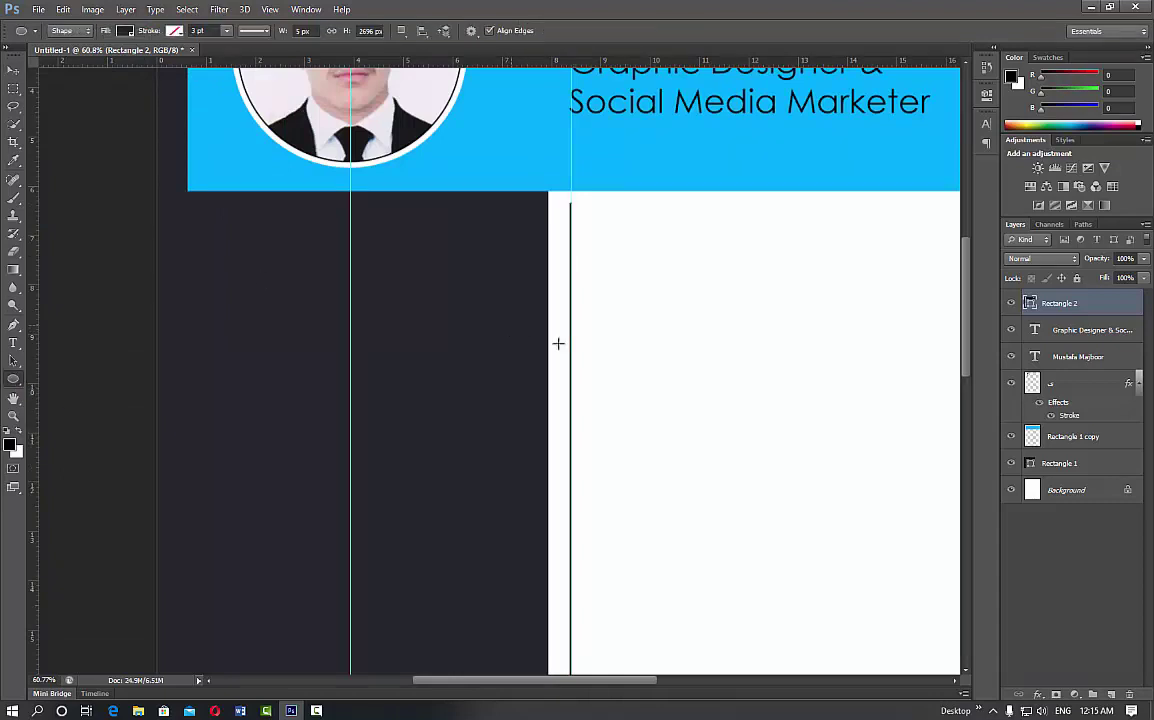
pyautogui.moveTo(634, 281); pyautogui.dragTo(662, 312)
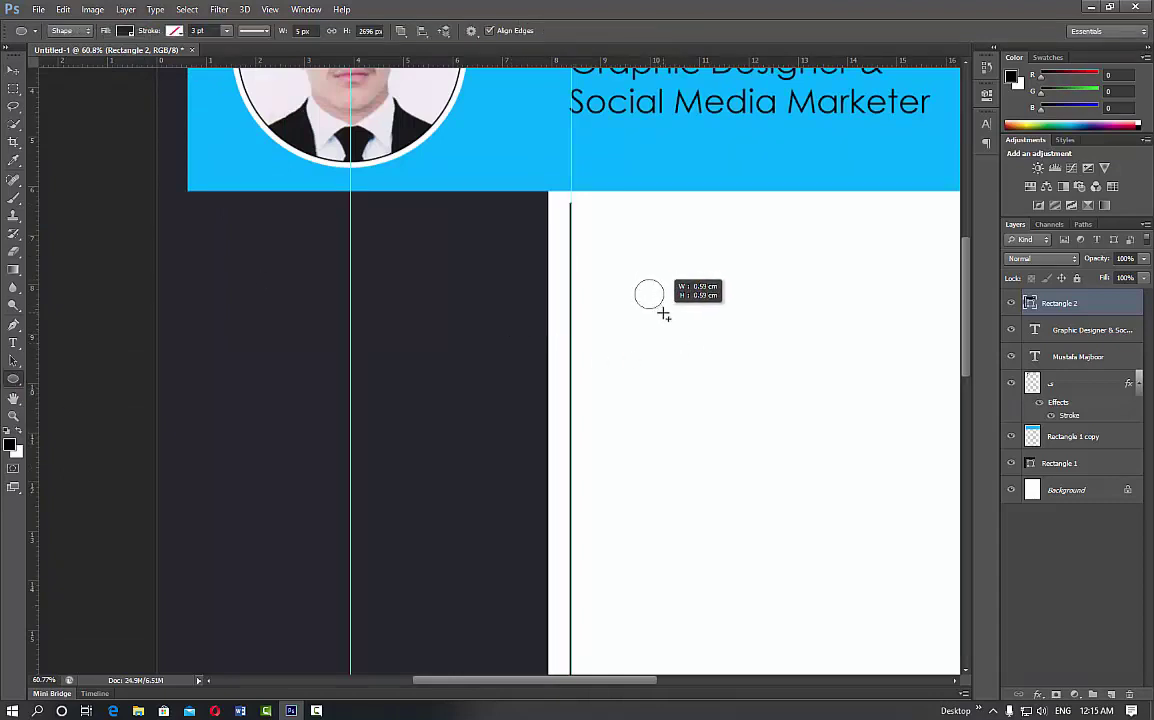
pyautogui.press('v')
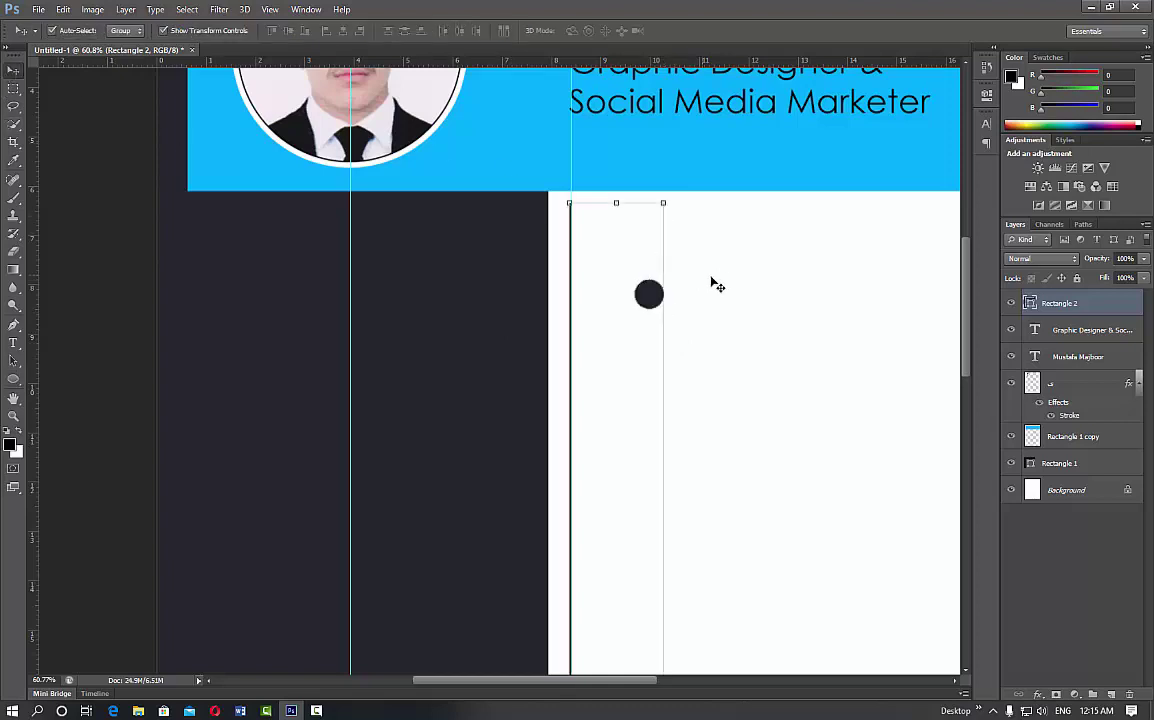
pyautogui.hotkey('ctrl', 'z')
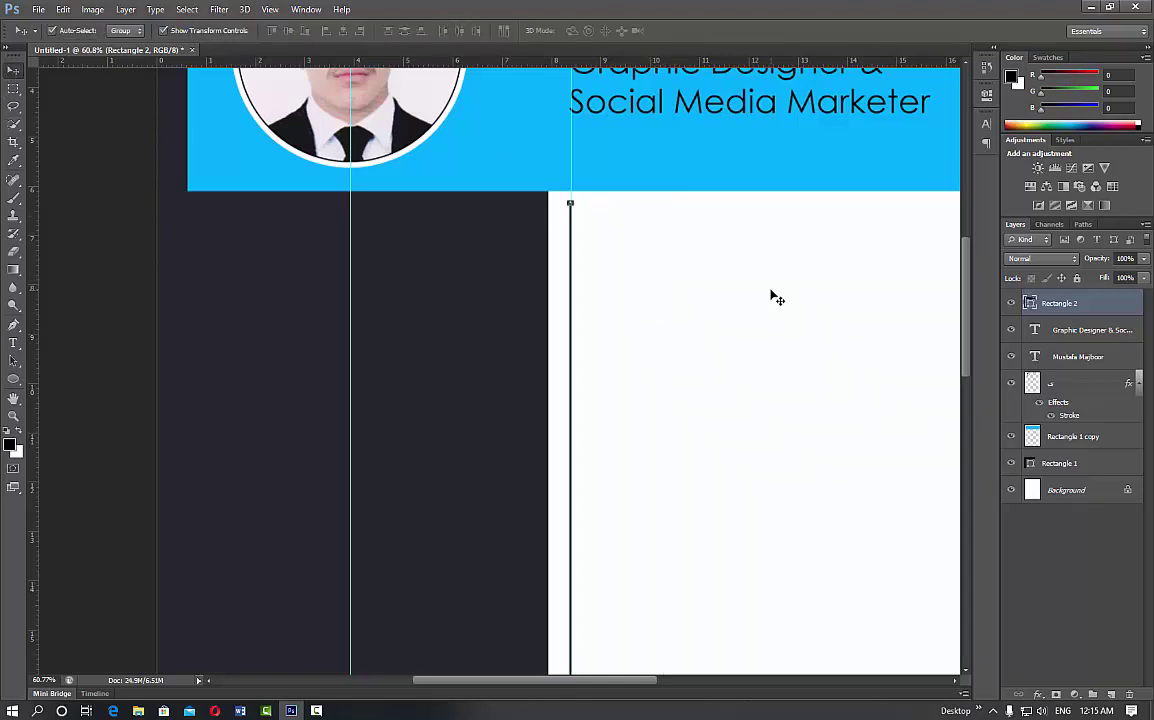
pyautogui.click(1064, 488)
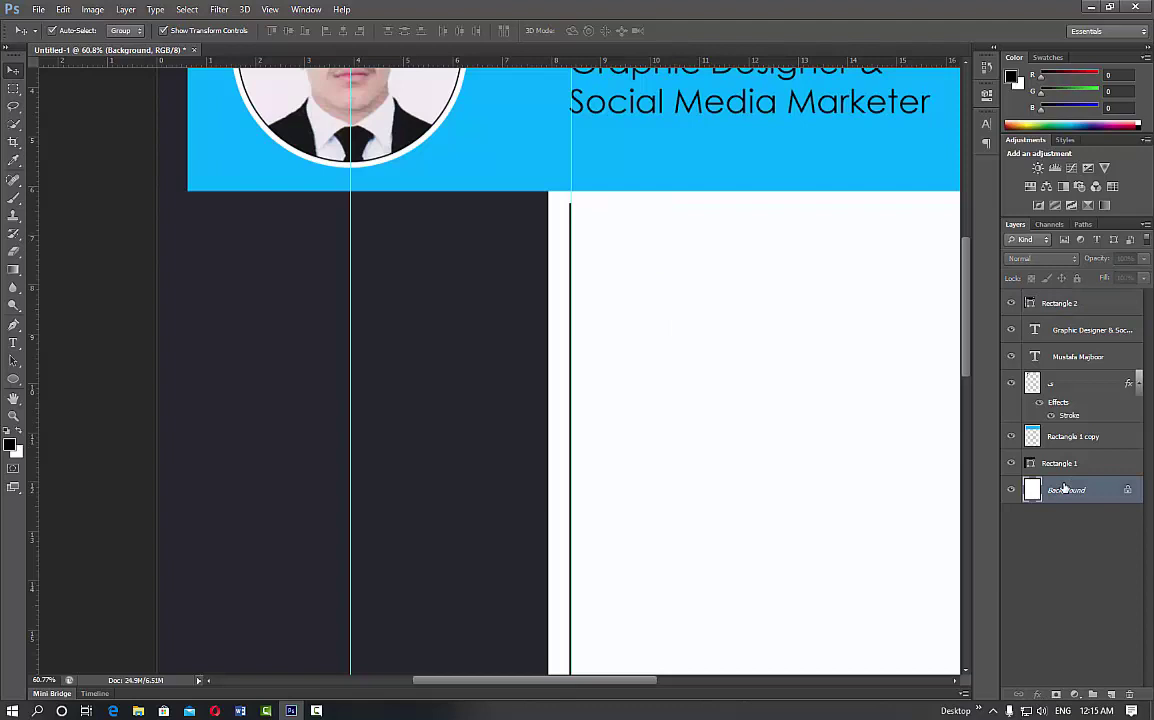
# Step: Draw an Ellipse 1 dot right of the timeline, fill it with the sidebar colour, enlarge to 0.75 cm
pyautogui.click(13, 378)
pyautogui.moveTo(685, 332); pyautogui.dragTo(704, 358)
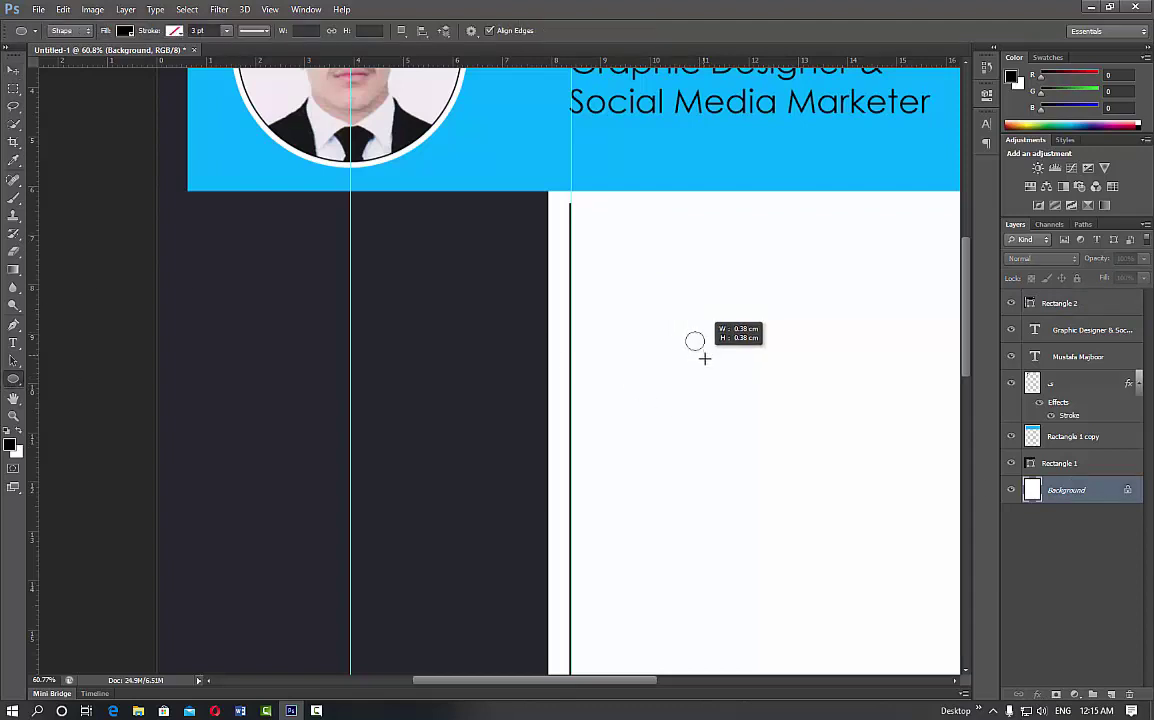
pyautogui.press('v')
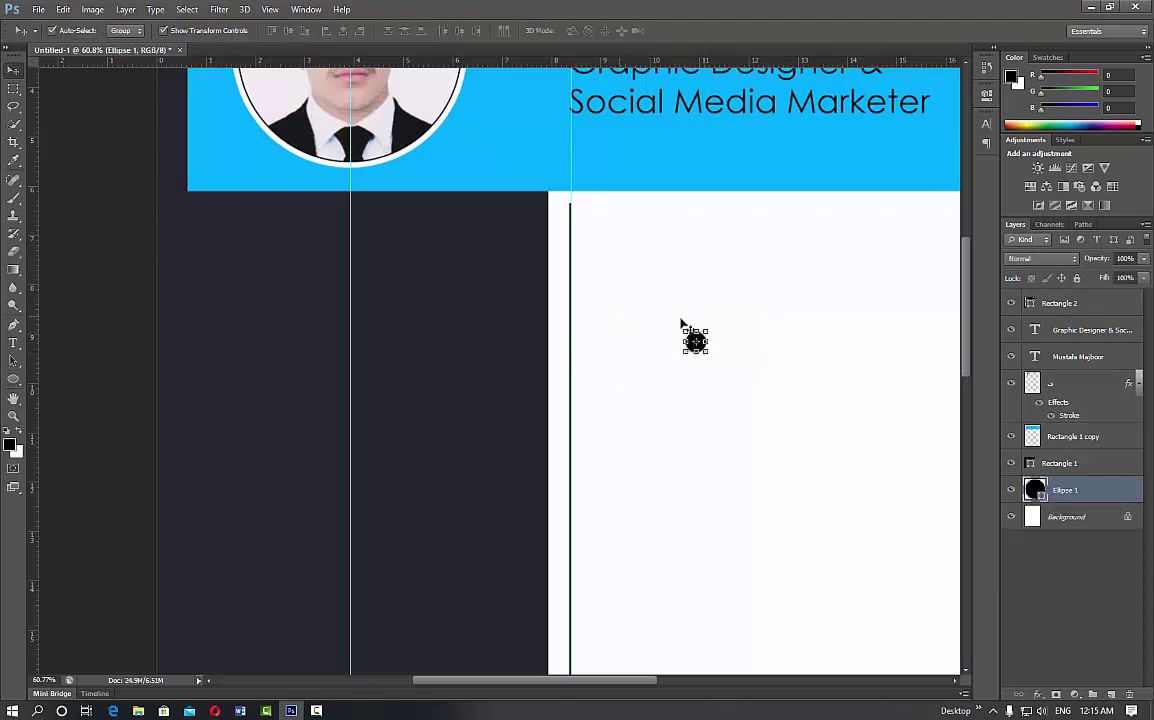
pyautogui.doubleClick(1038, 490)
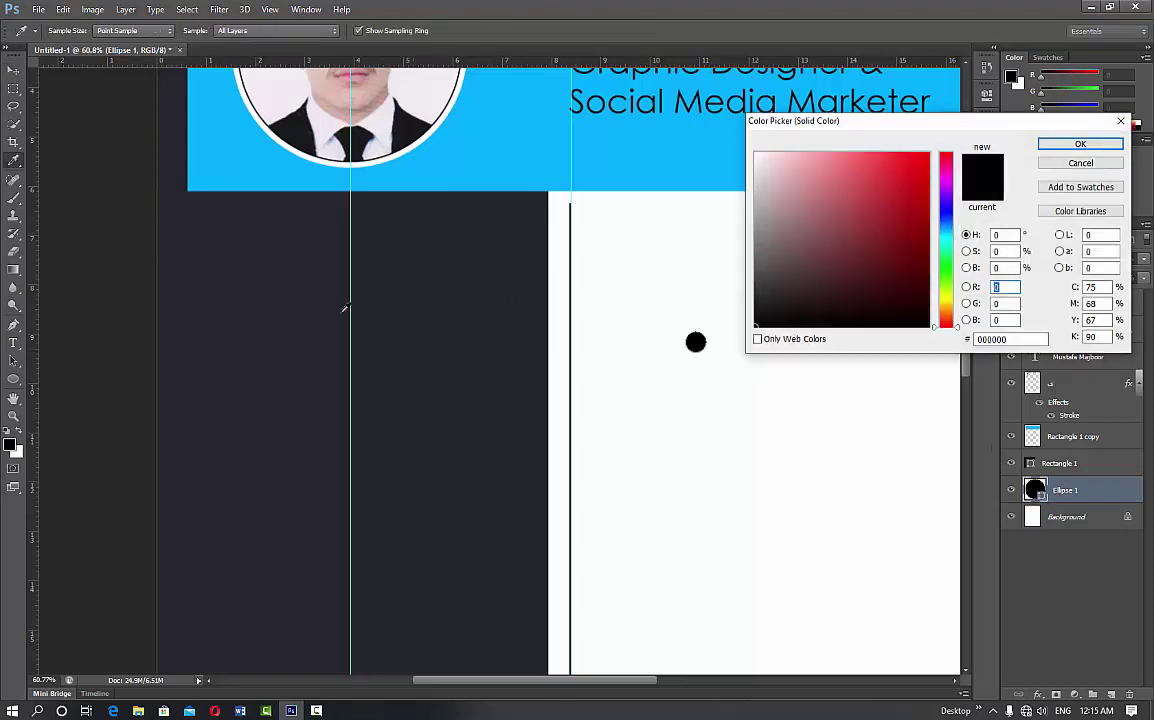
pyautogui.click(334, 310)
pyautogui.click(1082, 145)
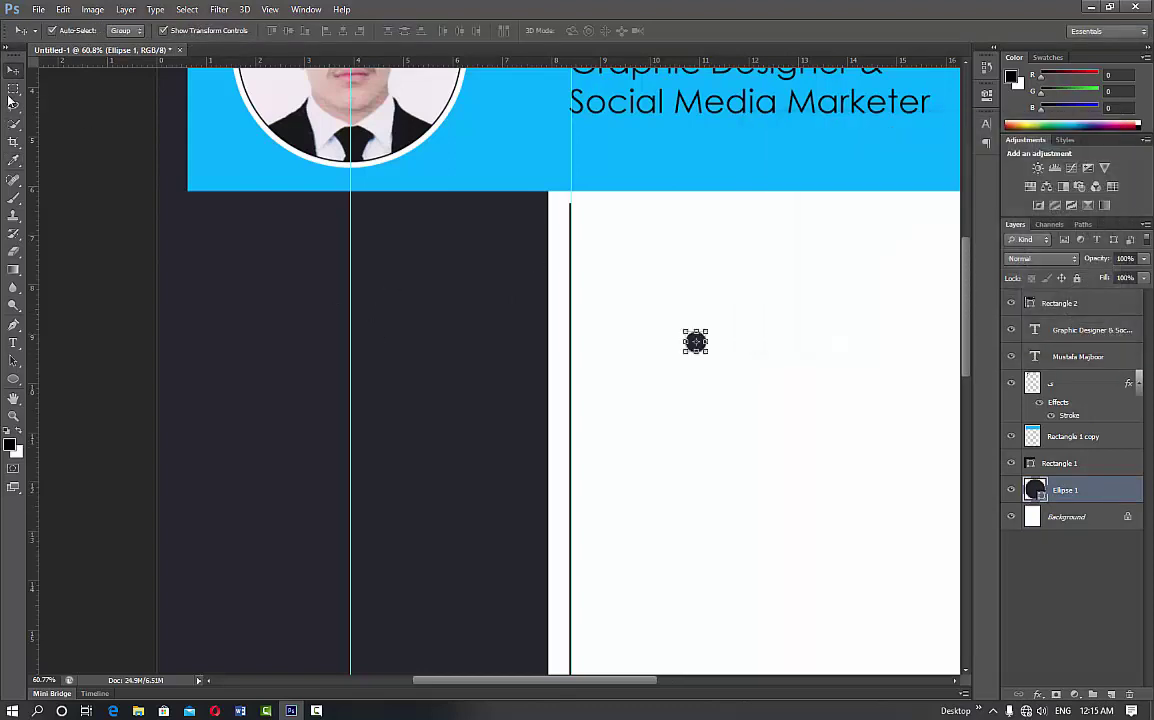
pyautogui.moveTo(713, 327); pyautogui.dragTo(714, 323)
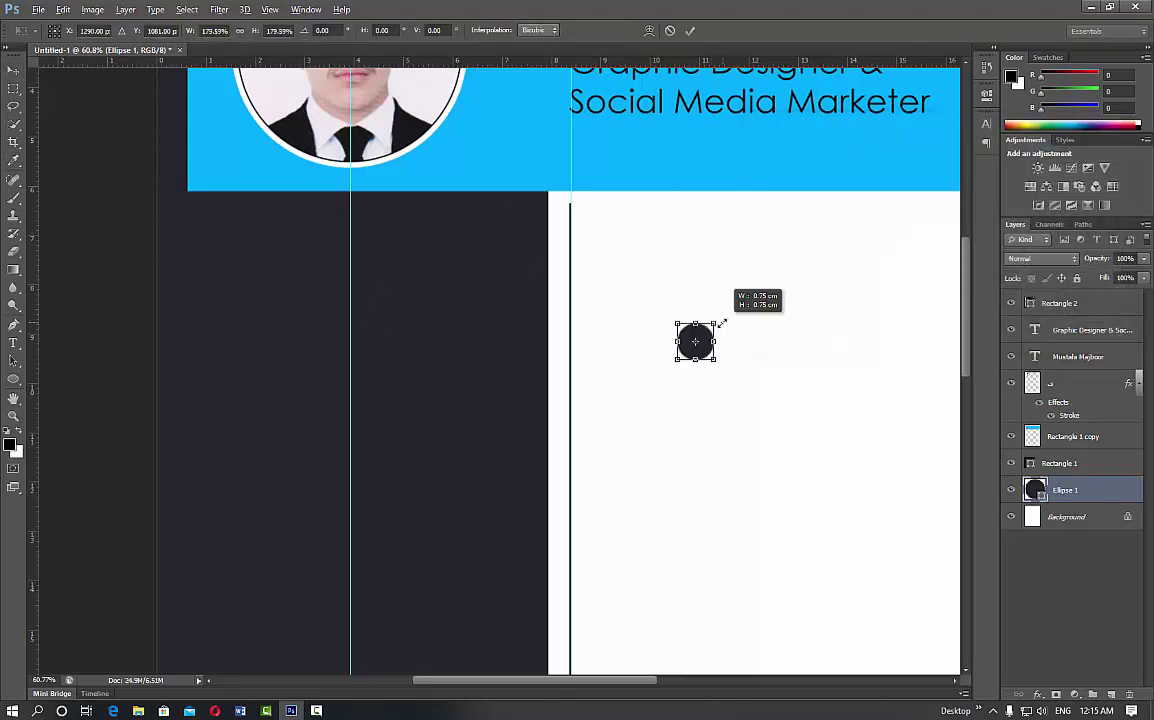
pyautogui.press('Return')
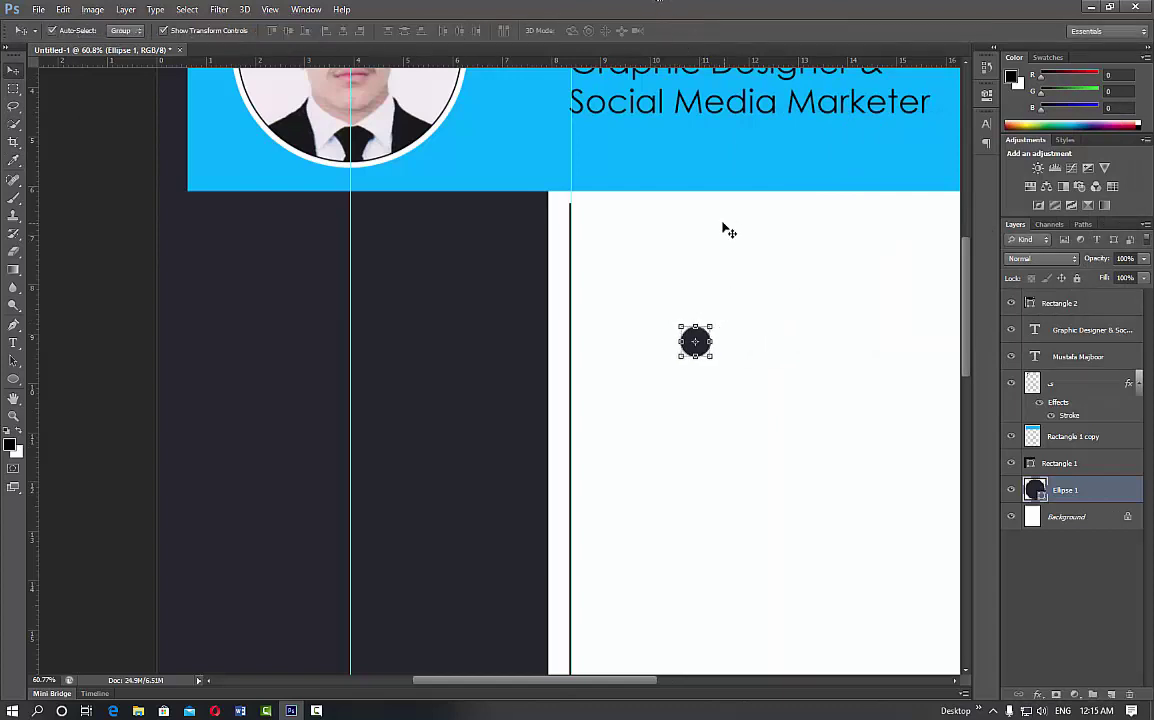
# Step: Move the timeline circle onto the top of the vertical line
pyautogui.moveTo(695, 340); pyautogui.dragTo(582, 226)
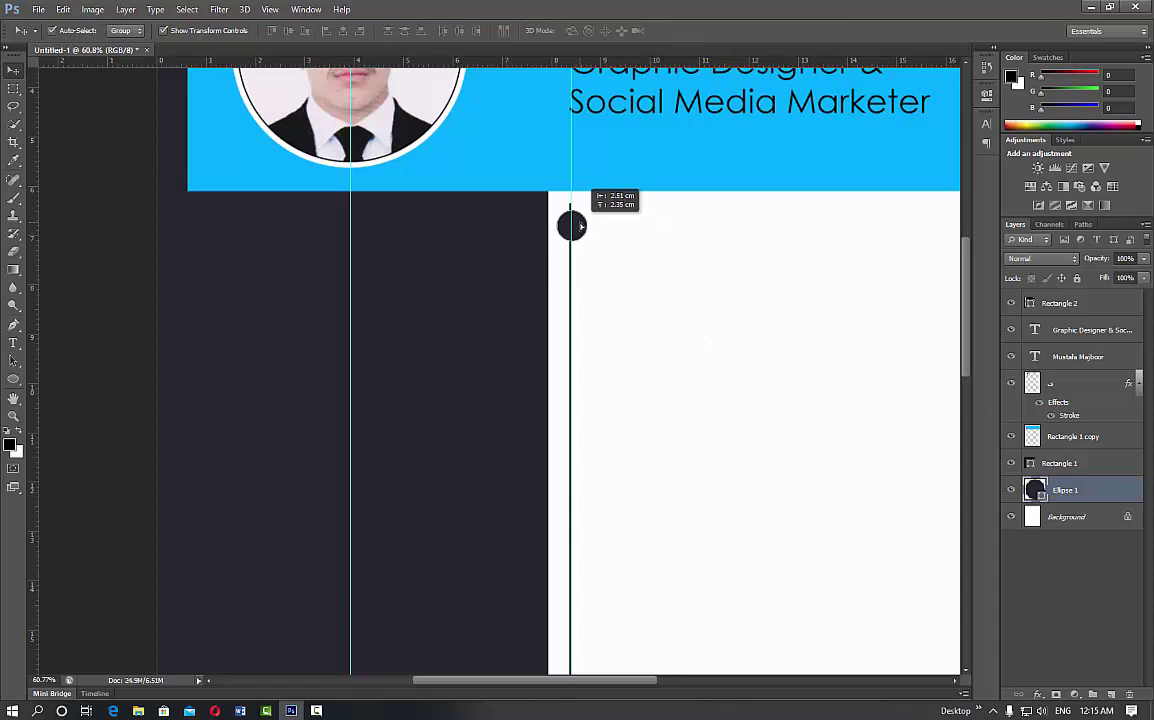
pyautogui.moveTo(582, 226); pyautogui.dragTo(587, 238)
pyautogui.scroll(-3, 587, 300)
pyautogui.scroll(2, 600, 305)
pyautogui.scroll(-2, 616, 327)
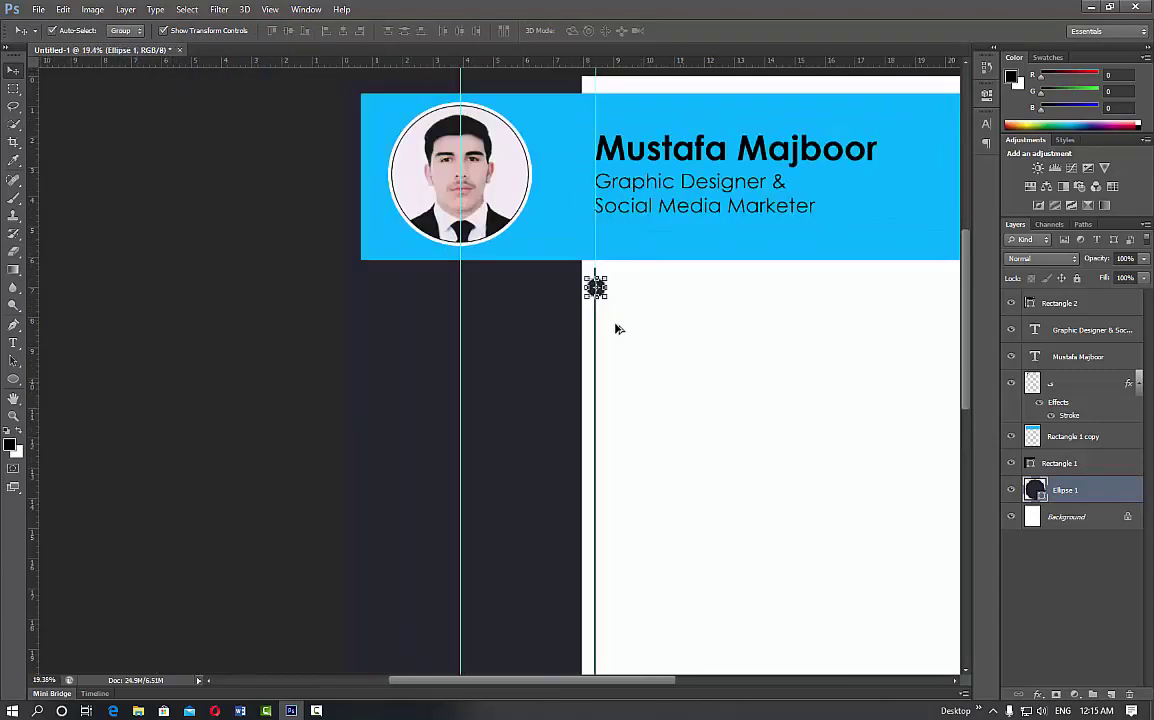
pyautogui.scroll(-2, 620, 335)
pyautogui.scroll(2, 458, 258)
pyautogui.scroll(3, 440, 227)
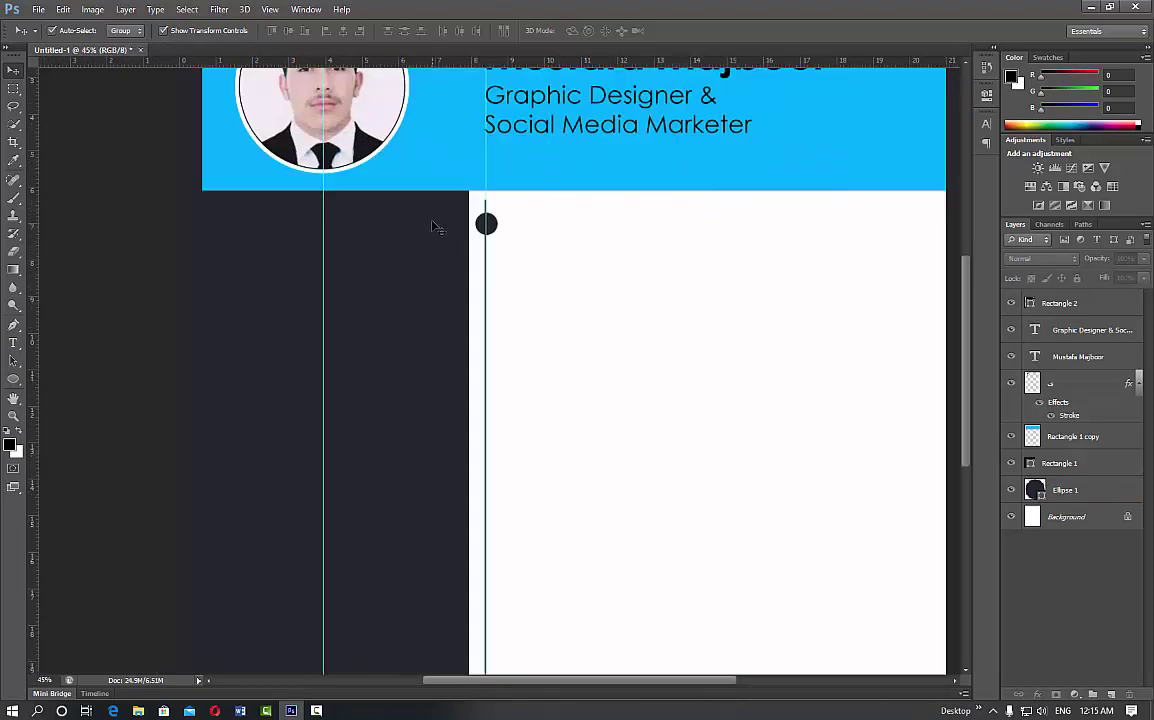
pyautogui.scroll(2, 489, 219)
# Step: Enlarge the circle to about 144% and settle it over the top of the line
pyautogui.click(494, 224)
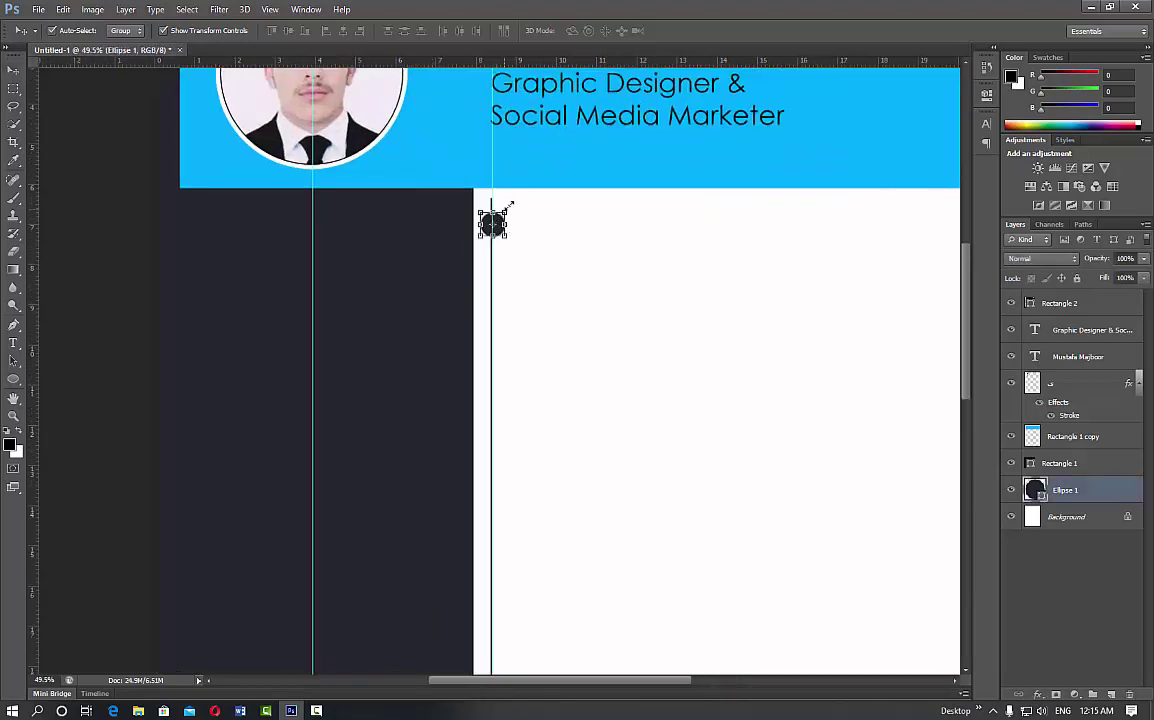
pyautogui.hotkey('ctrl', 't')
pyautogui.moveTo(505, 211); pyautogui.dragTo(508, 209)
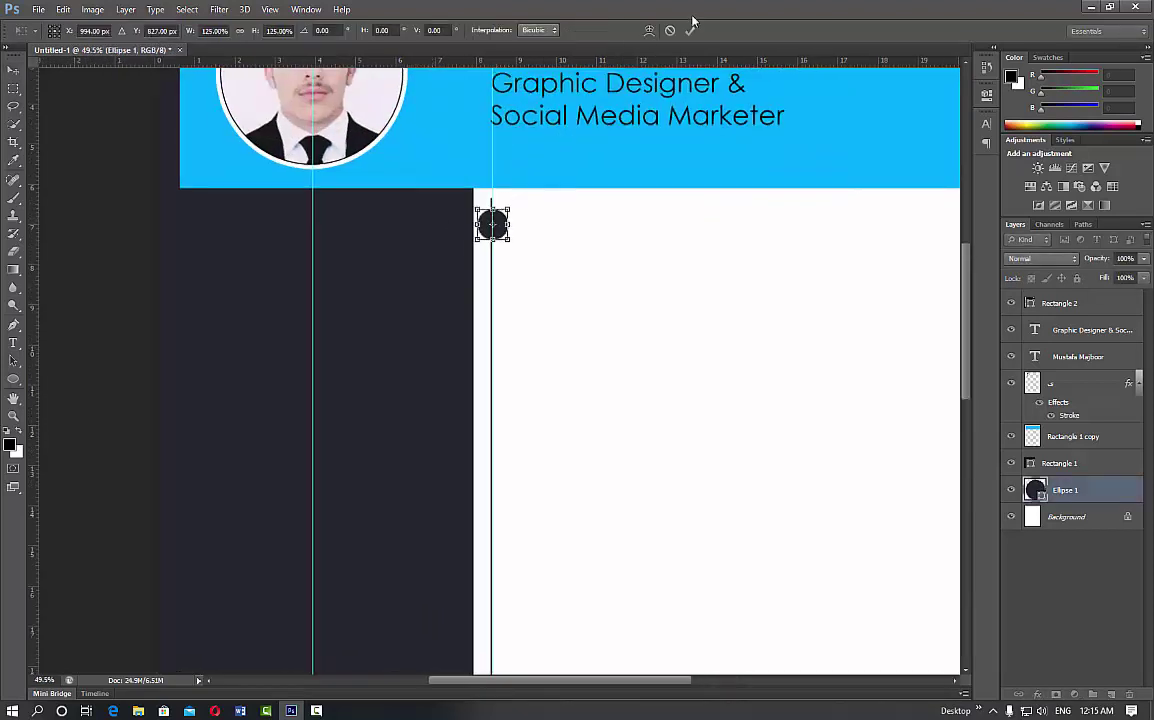
pyautogui.click(689, 31)
pyautogui.scroll(-3, 603, 255)
pyautogui.scroll(-2, 634, 260)
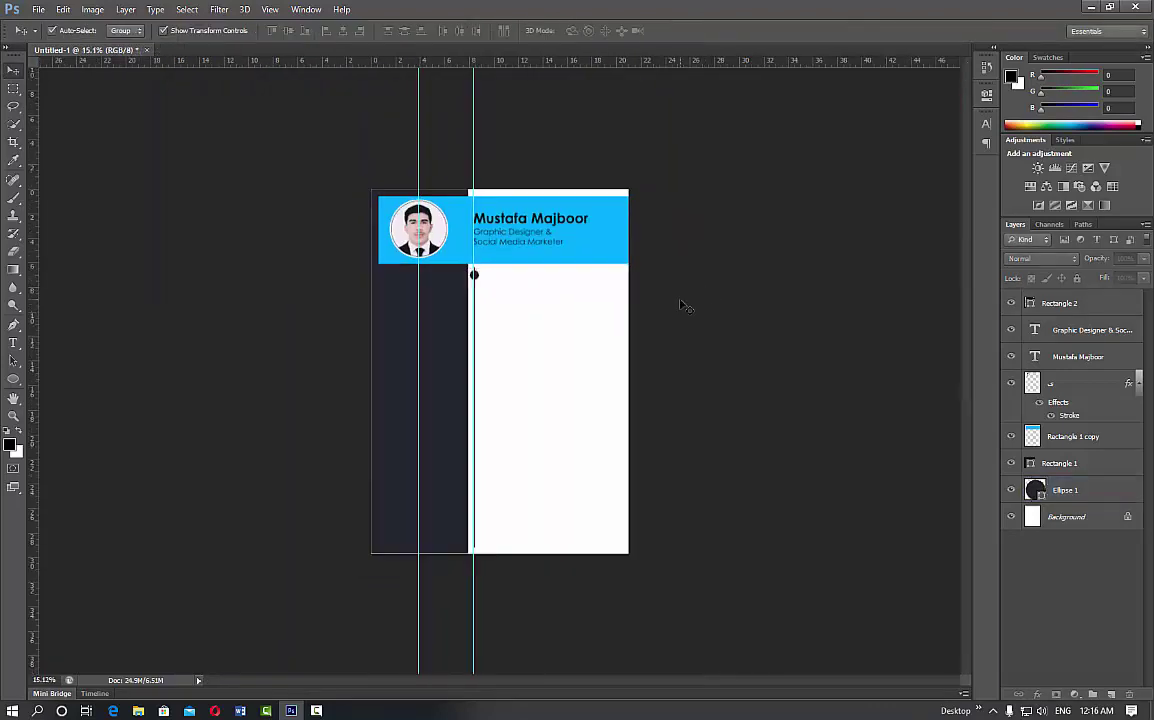
pyautogui.scroll(2, 500, 275)
pyautogui.scroll(2, 477, 263)
pyautogui.scroll(1, 455, 185)
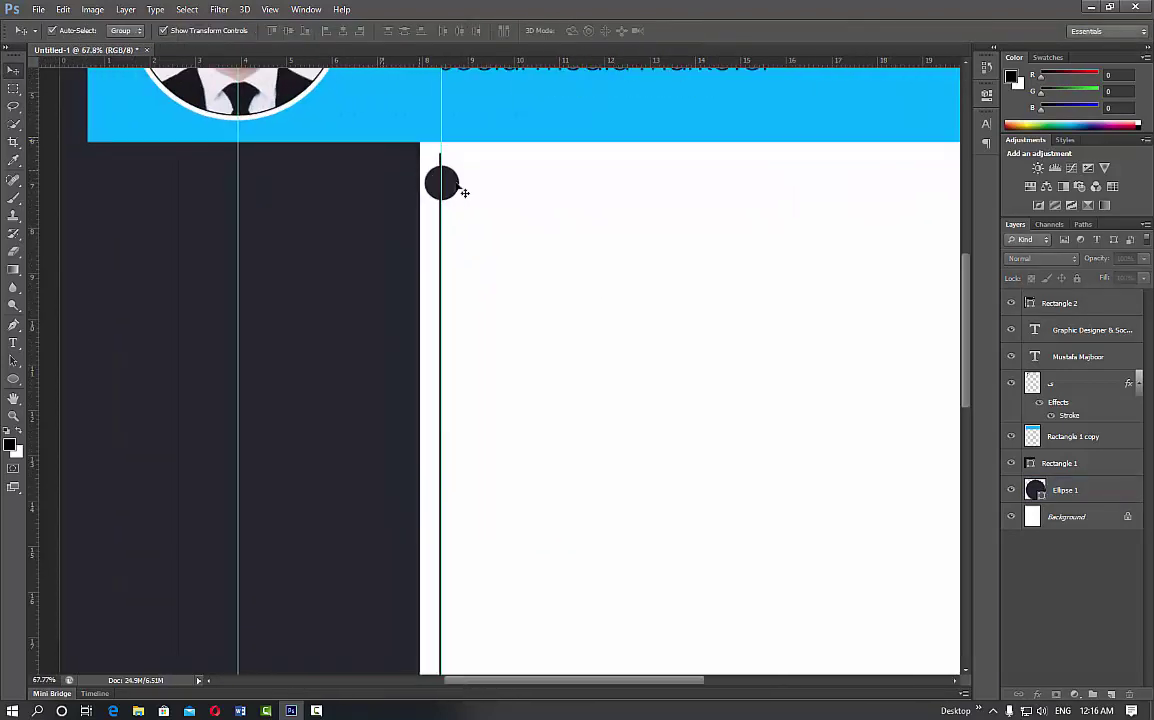
pyautogui.scroll(1, 464, 191)
pyautogui.scroll(2, 509, 260)
pyautogui.moveTo(468, 277)
pyautogui.mouseDown()
pyautogui.moveTo(481, 288)
pyautogui.moveTo(472, 291)
pyautogui.mouseUp()
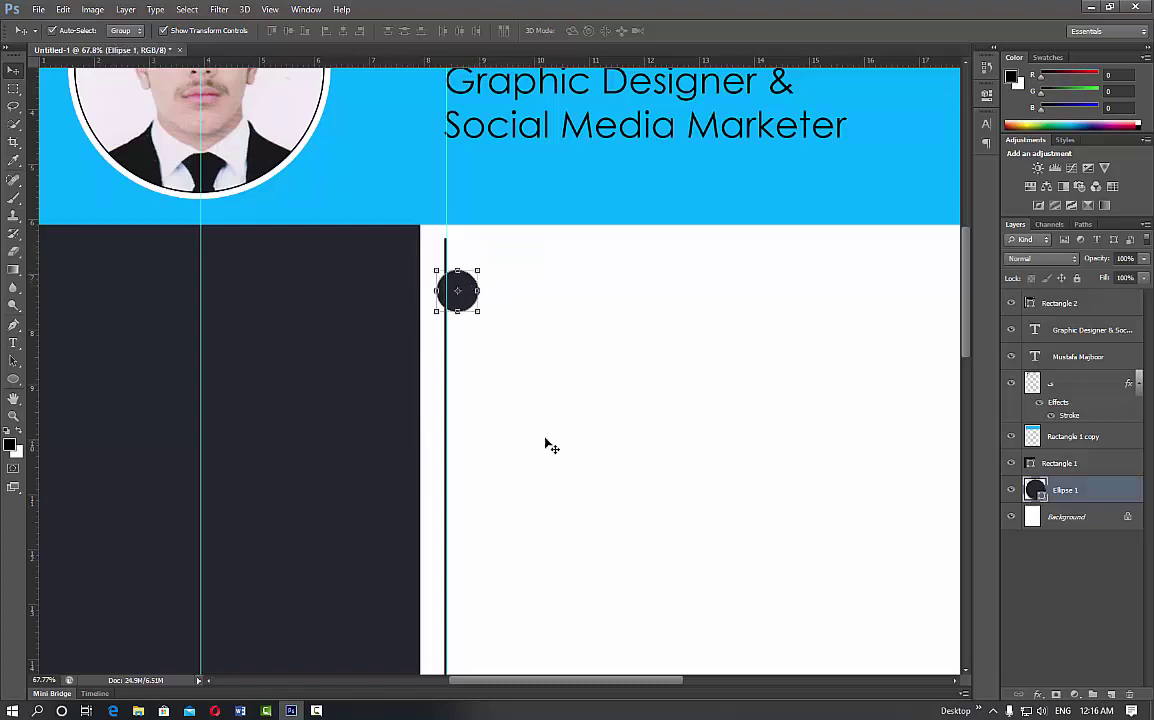
pyautogui.click(520, 380)
# Step: Align the thin vertical line to a new guide through the dot's centre
pyautogui.scroll(-1, 482, 295)
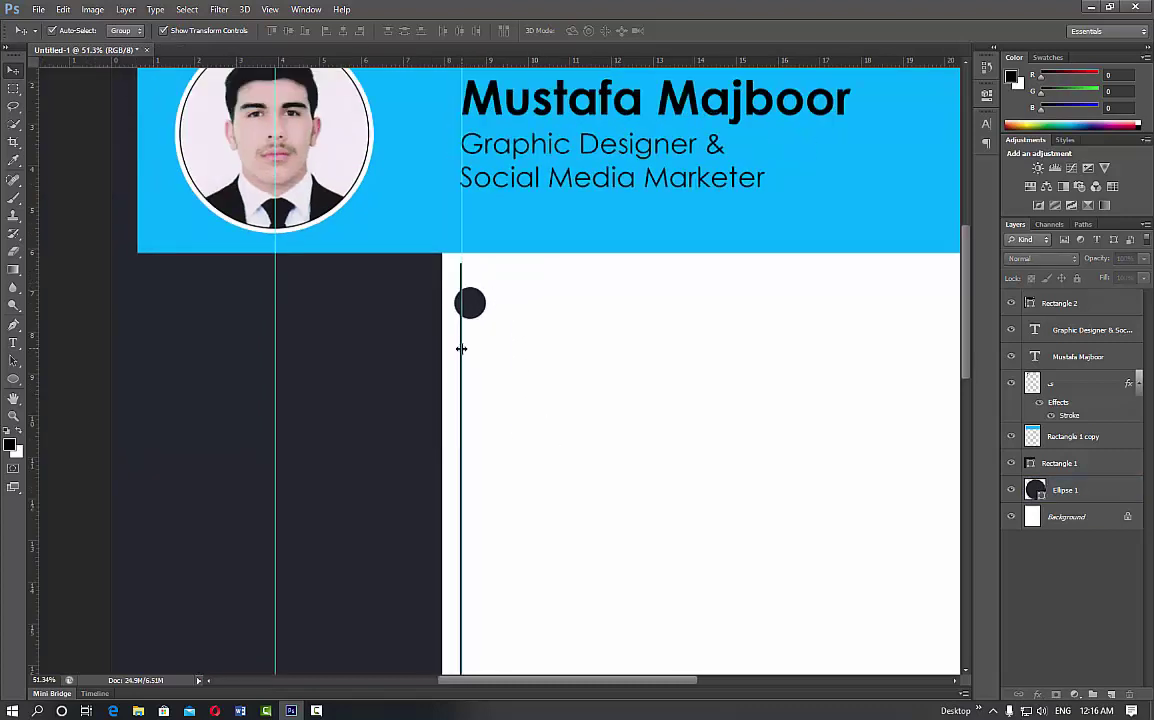
pyautogui.moveTo(465, 357); pyautogui.dragTo(473, 321)
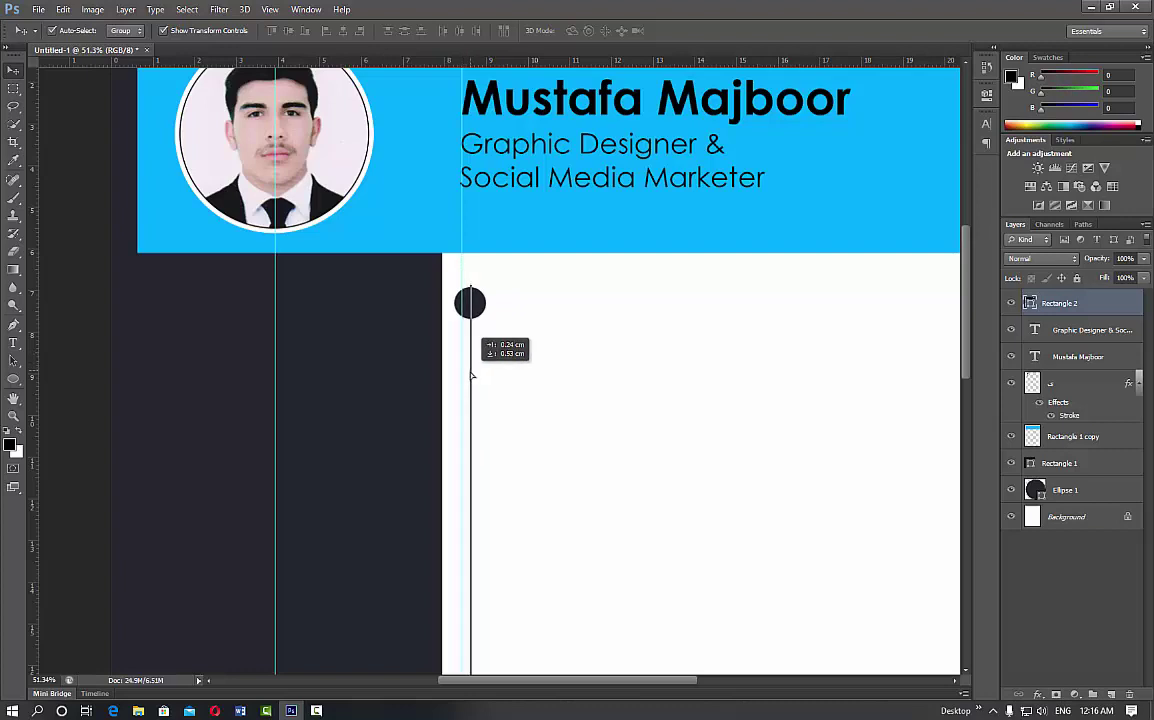
pyautogui.scroll(3, 473, 321)
pyautogui.click(478, 290)
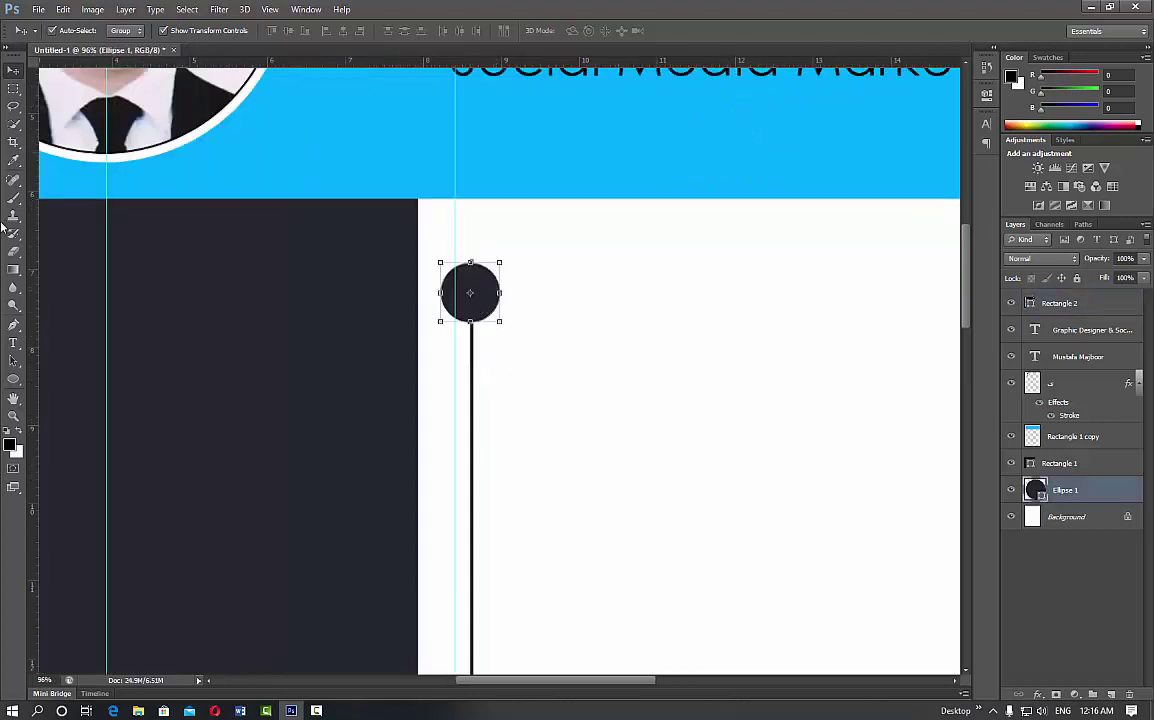
pyautogui.moveTo(37, 215); pyautogui.dragTo(469, 235)
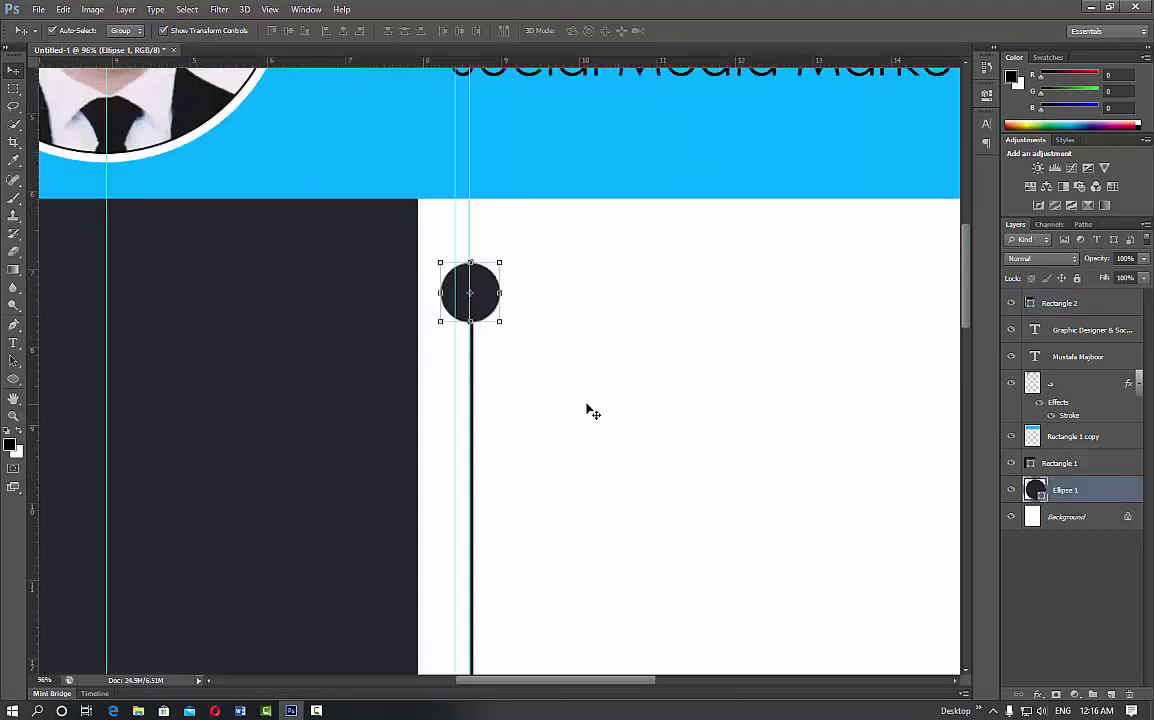
pyautogui.click(487, 414)
pyautogui.click(476, 408)
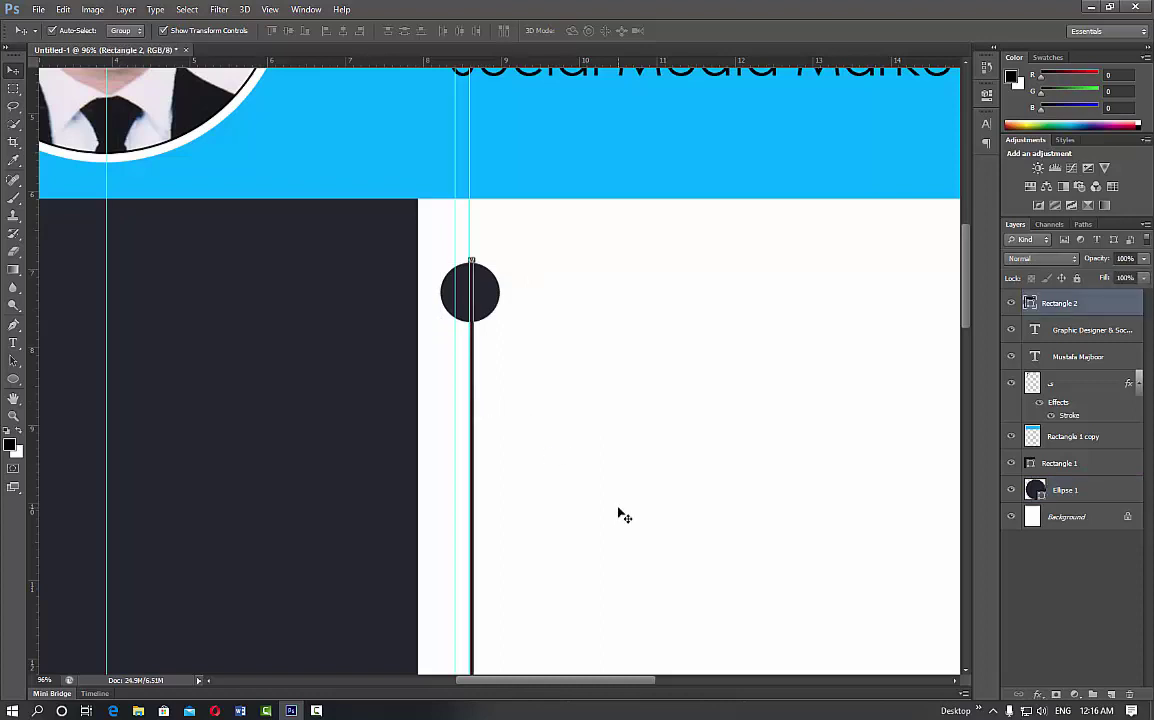
pyautogui.press('Left')
pyautogui.press('Left')
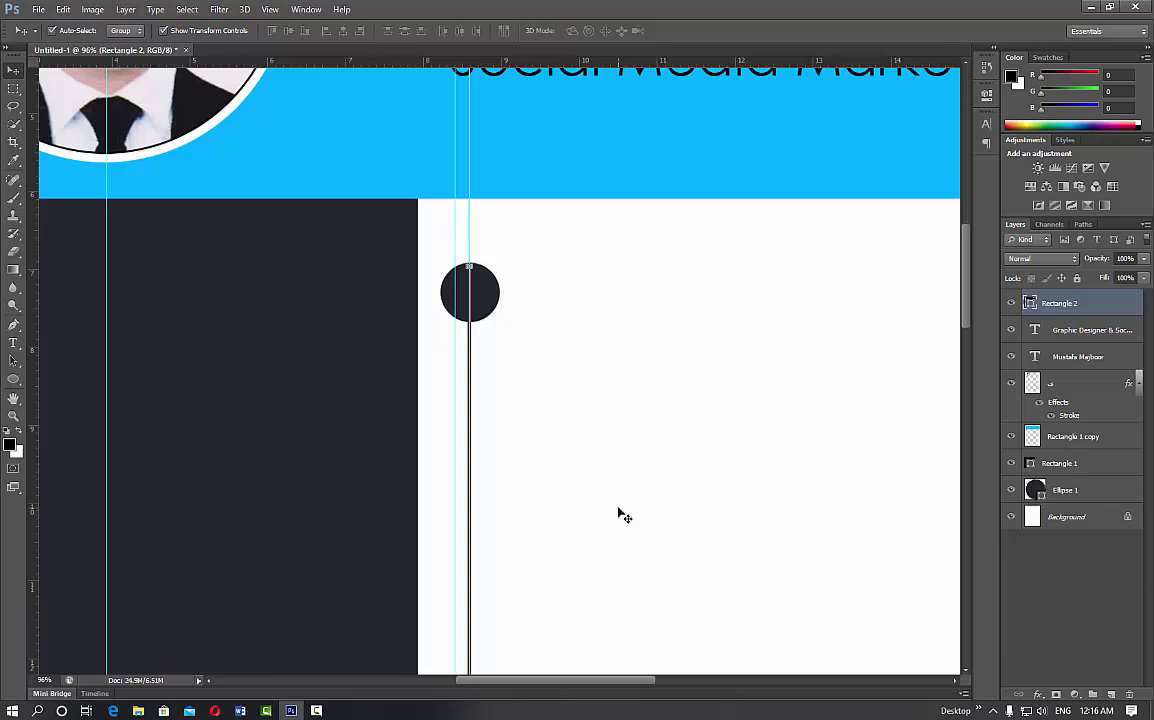
# Step: Shrink the timeline dot to about 78% so it sits centred on the line
pyautogui.hotkey('ctrl', '-')
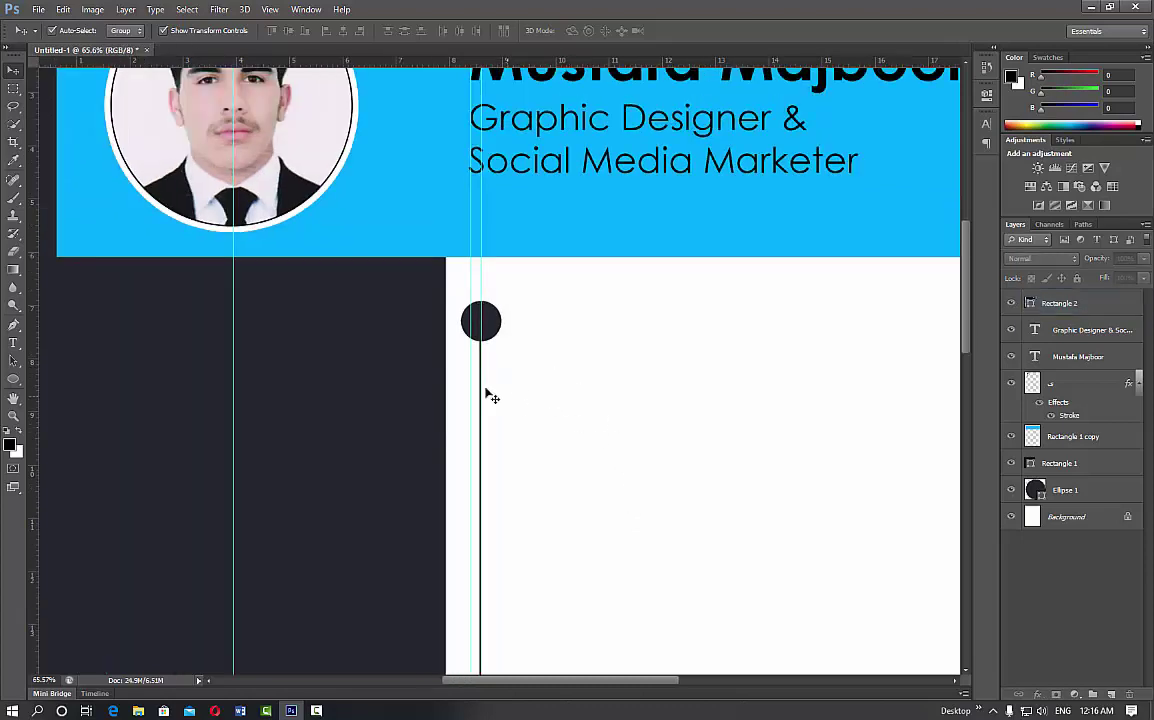
pyautogui.hotkey('ctrl', '-')
pyautogui.scroll(-2, 542, 417)
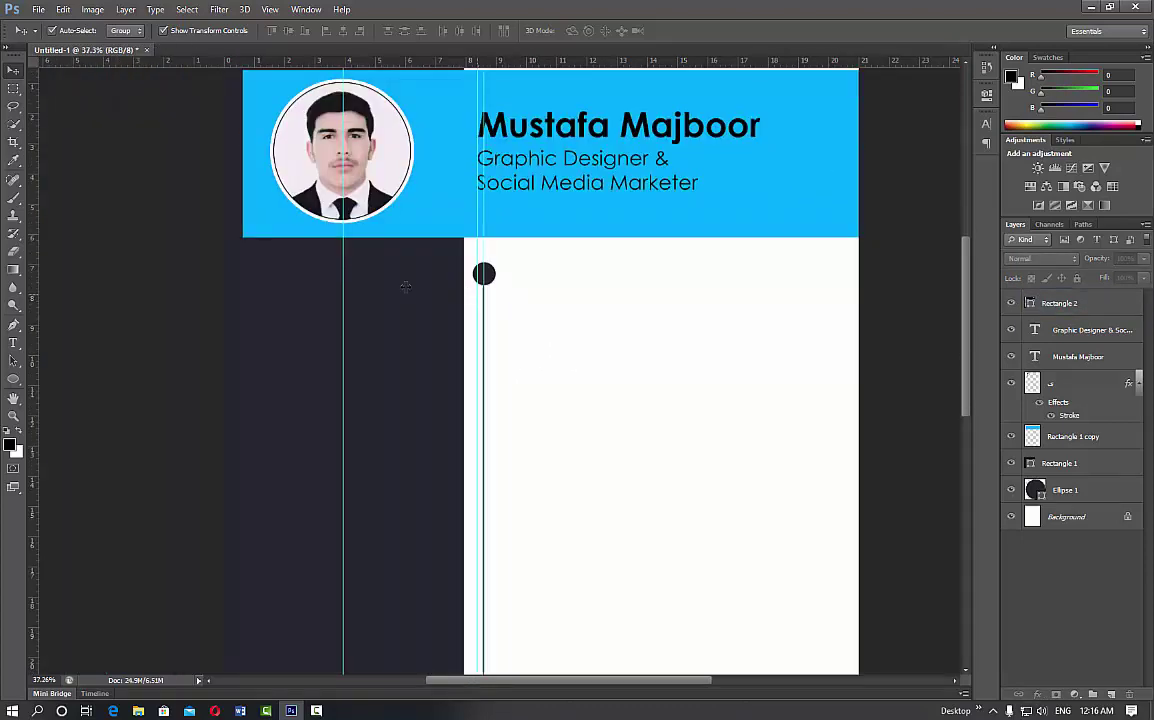
pyautogui.scroll(-2, 537, 318)
pyautogui.keyDown('alt'); pyautogui.scroll(-1, 497, 260); pyautogui.keyUp('alt')
pyautogui.keyDown('alt'); pyautogui.scroll(-1, 505, 272); pyautogui.keyUp('alt')
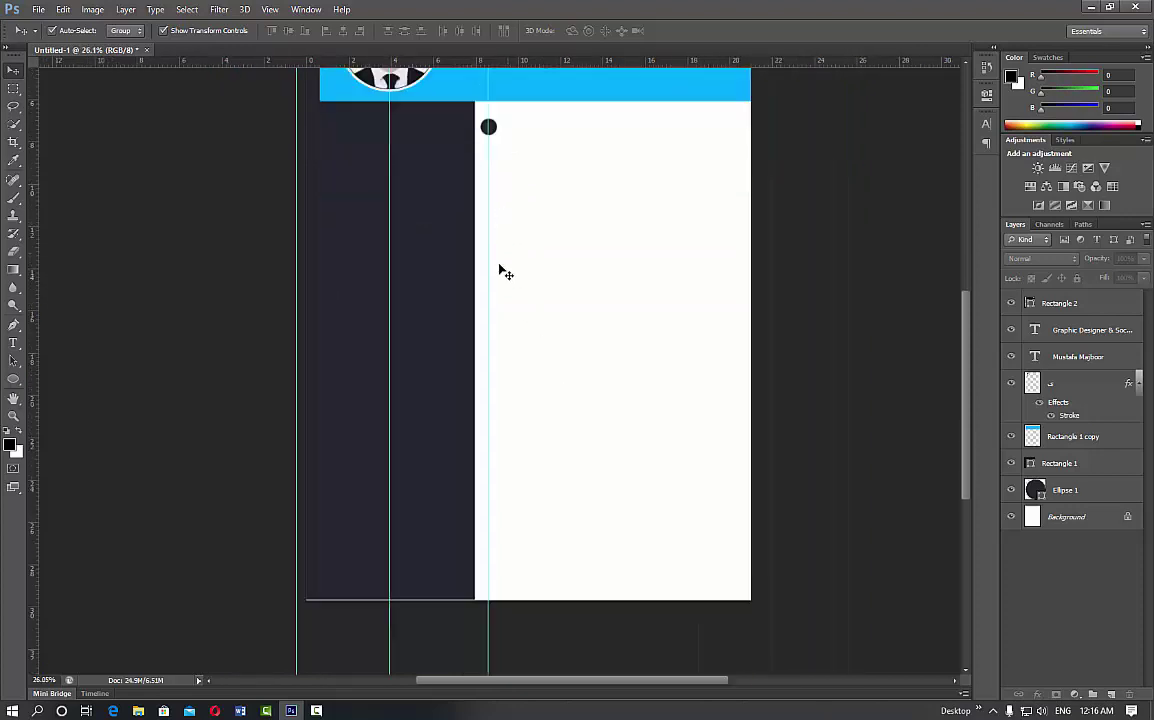
pyautogui.keyDown('alt'); pyautogui.scroll(2, 503, 117); pyautogui.keyUp('alt')
pyautogui.keyDown('alt'); pyautogui.scroll(1, 492, 190); pyautogui.keyUp('alt')
pyautogui.keyDown('alt'); pyautogui.scroll(1, 495, 211); pyautogui.keyUp('alt')
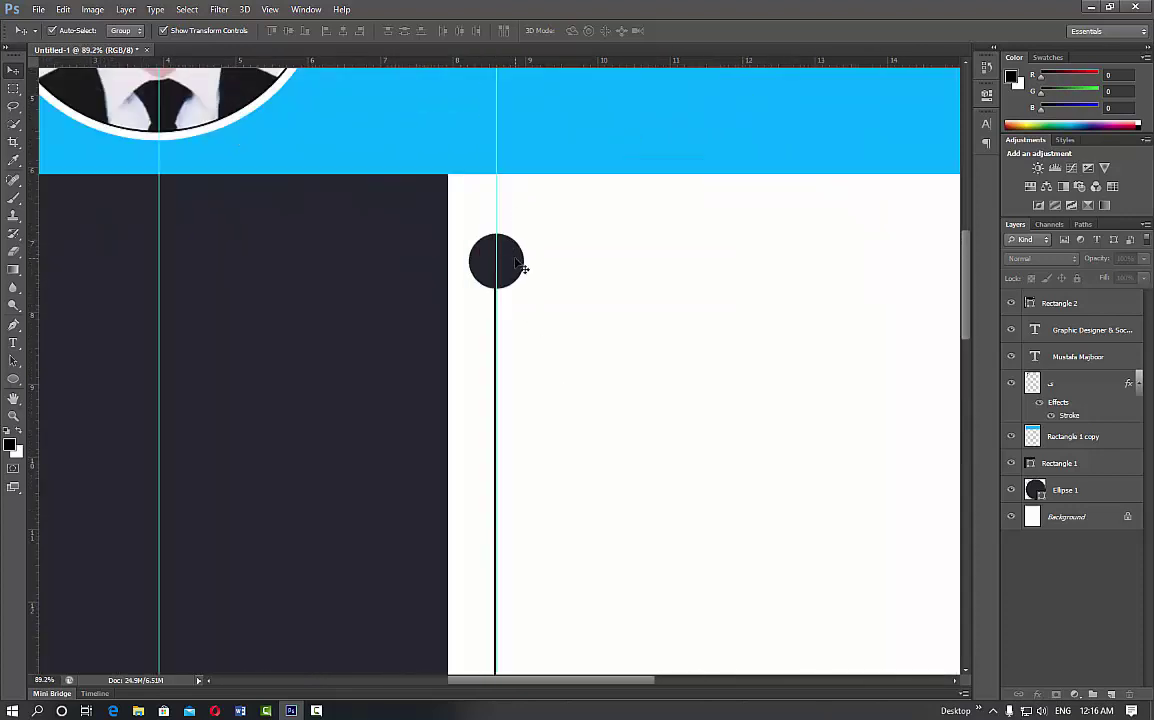
pyautogui.click(515, 258)
pyautogui.moveTo(522, 231); pyautogui.dragTo(513, 229)
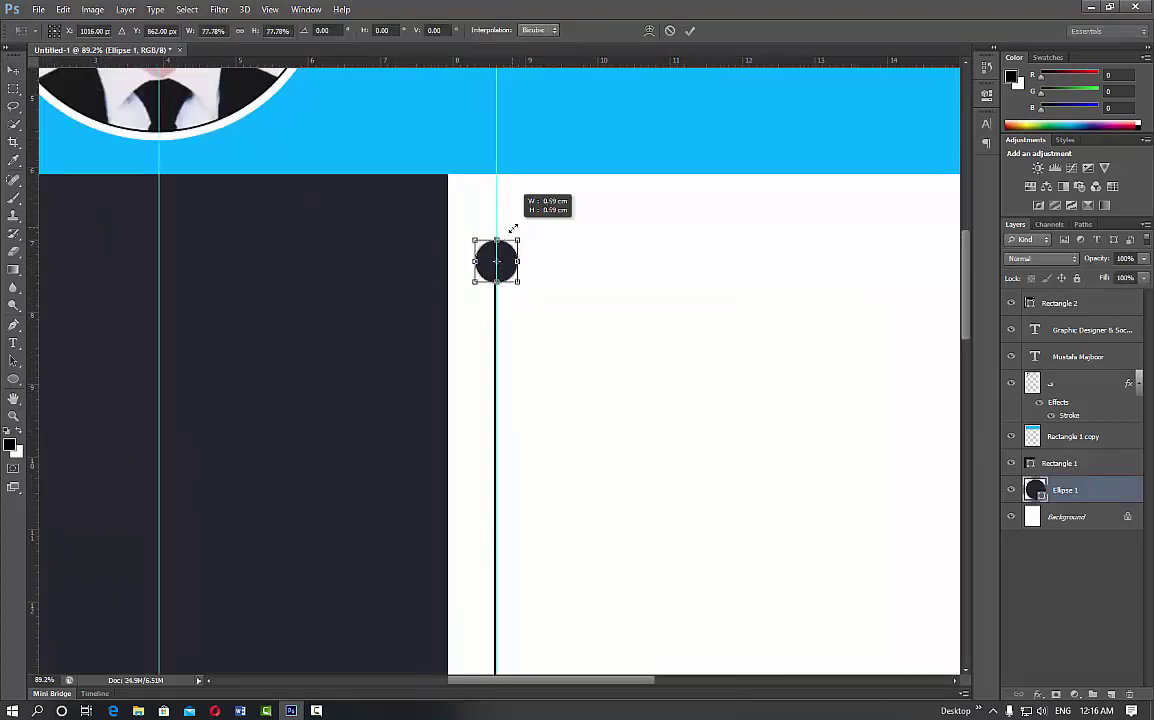
pyautogui.click(691, 33)
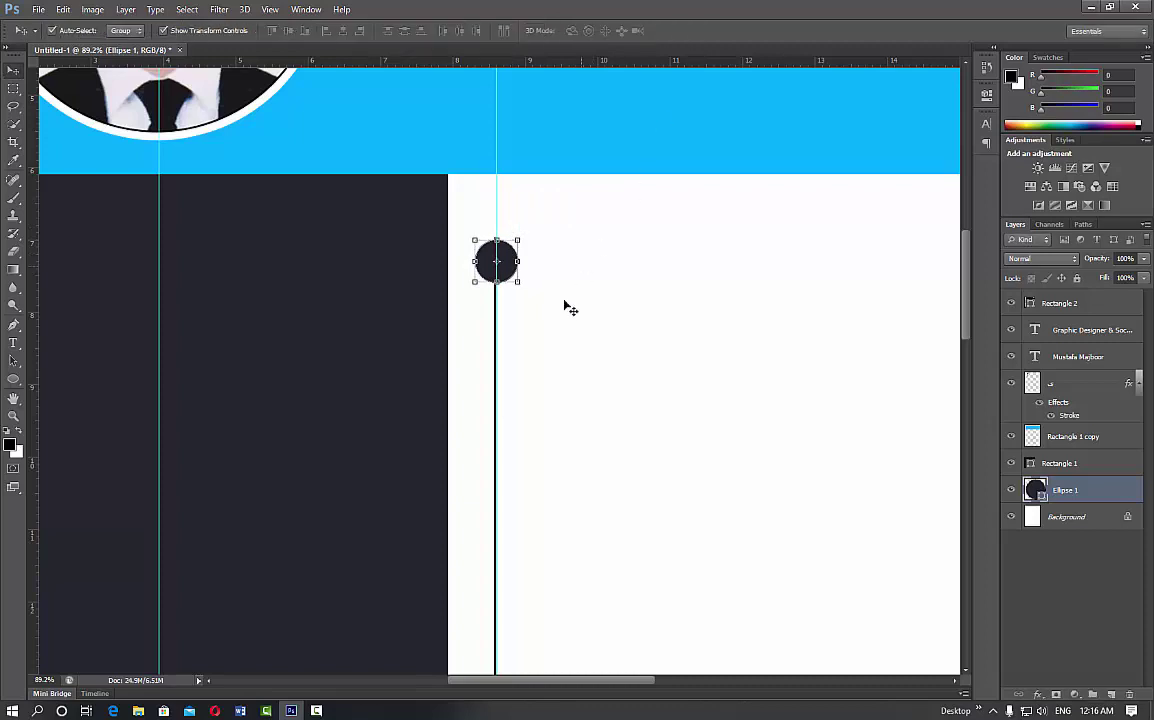
pyautogui.keyDown('alt'); pyautogui.scroll(-2, 564, 307); pyautogui.keyUp('alt')
pyautogui.keyDown('alt'); pyautogui.scroll(-2, 595, 337); pyautogui.keyUp('alt')
pyautogui.scroll(-2, 730, 390)
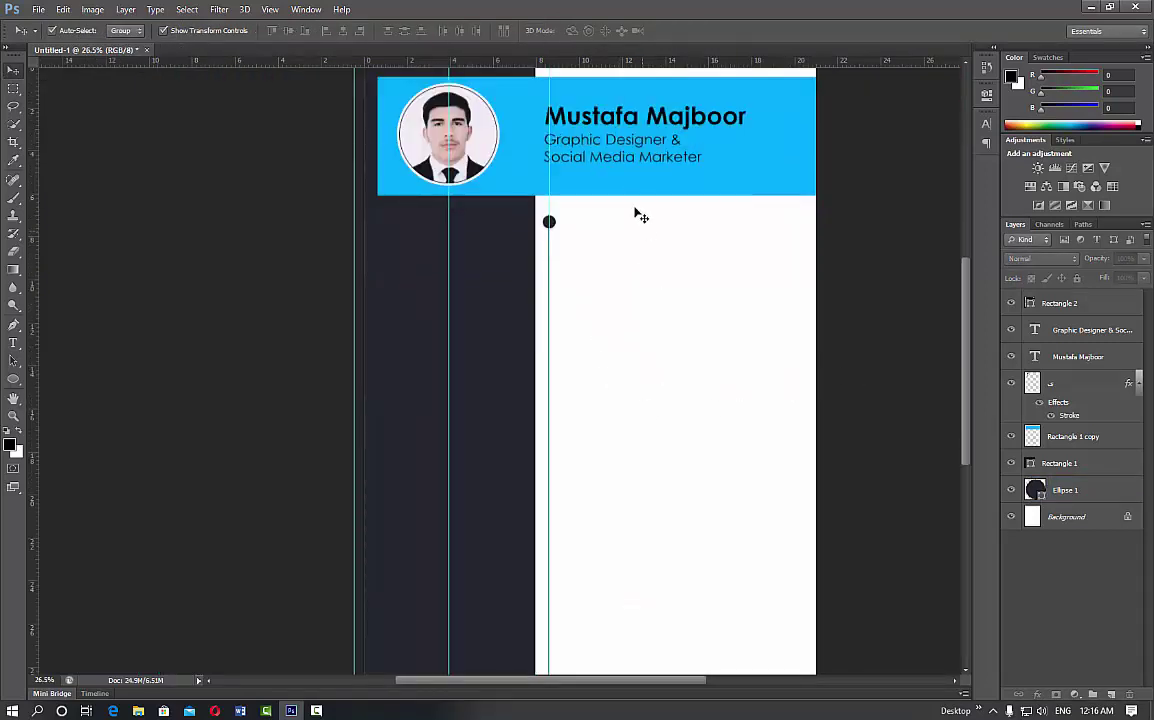
pyautogui.scroll(1, 636, 214)
# Step: Duplicate the name text beside the dot, retype it as OBJECTIVES and colour it 00aeff
pyautogui.moveTo(650, 171)
pyautogui.mouseDown()
pyautogui.moveTo(673, 218)
pyautogui.moveTo(686, 323)
pyautogui.mouseUp()
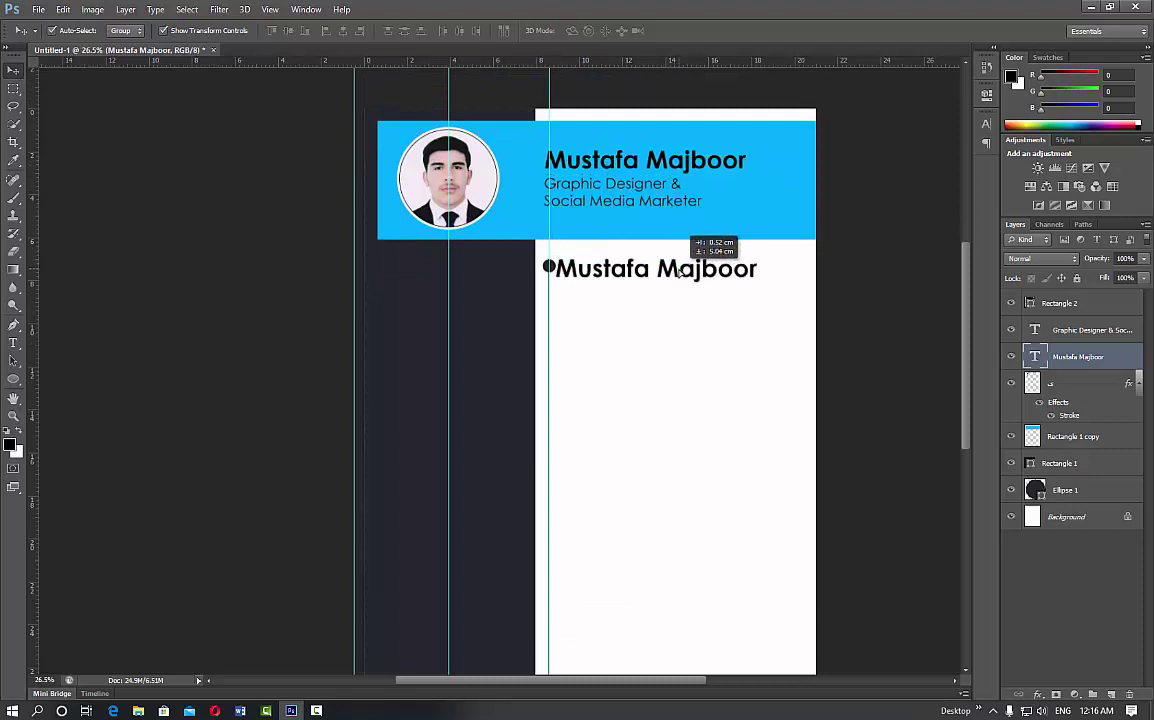
pyautogui.doubleClick(656, 269)
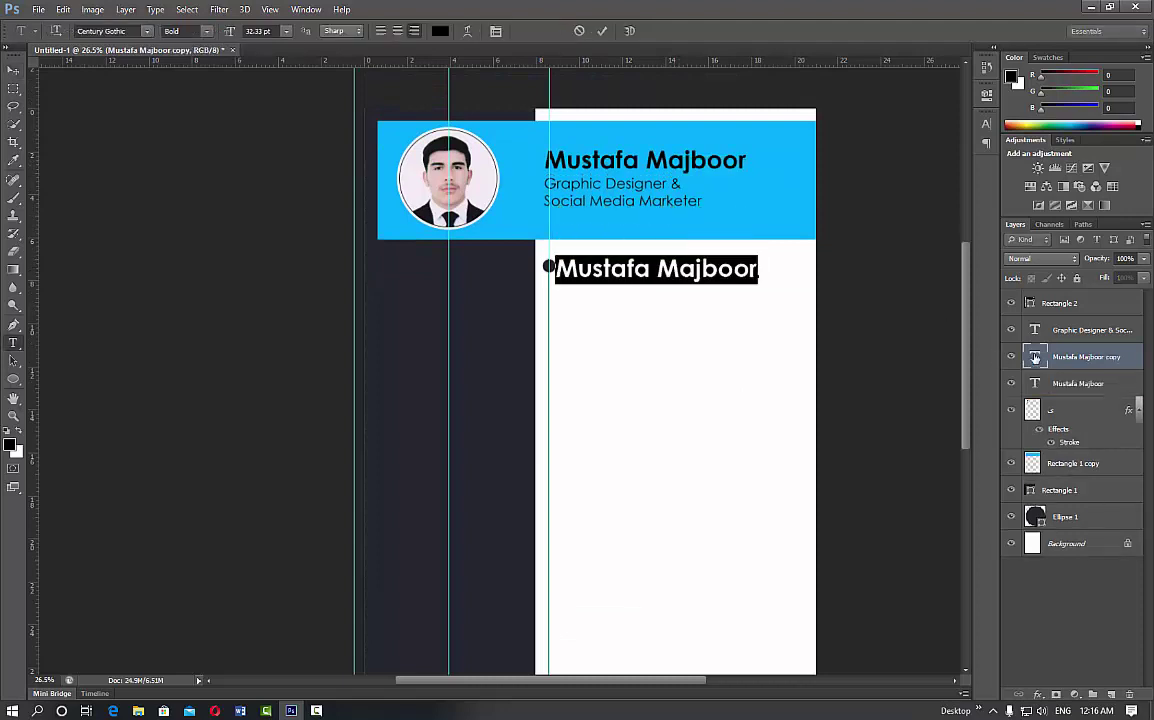
pyautogui.write('OB')
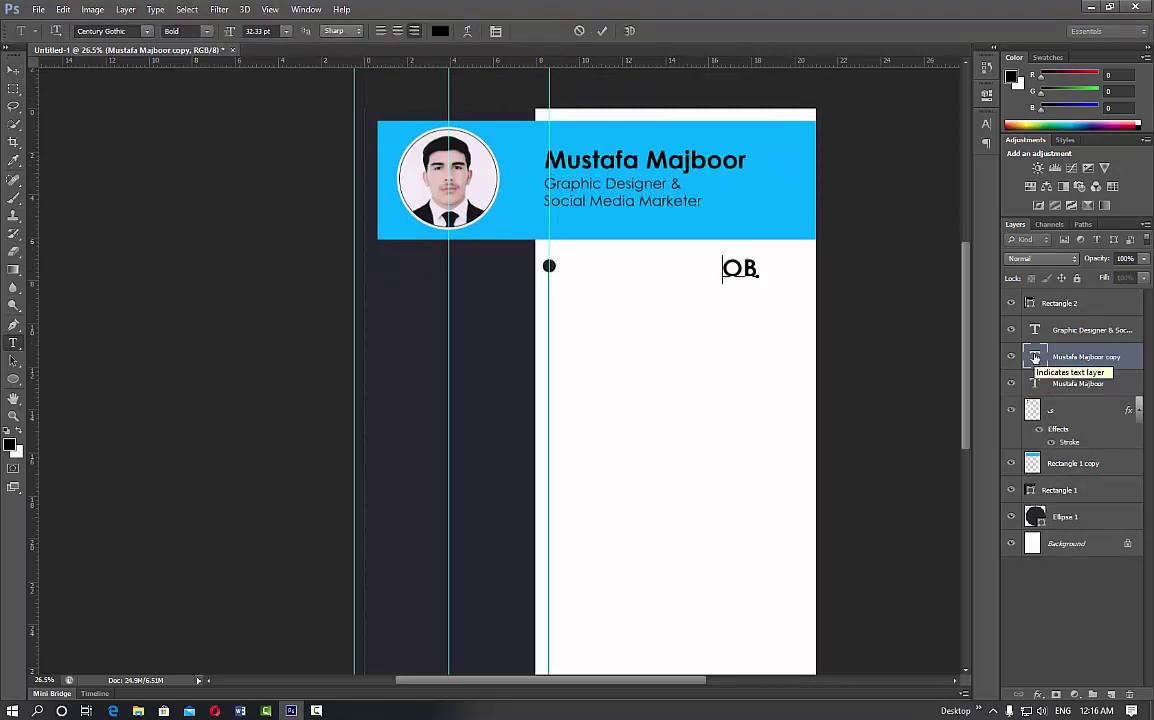
pyautogui.write('JECTIVES')
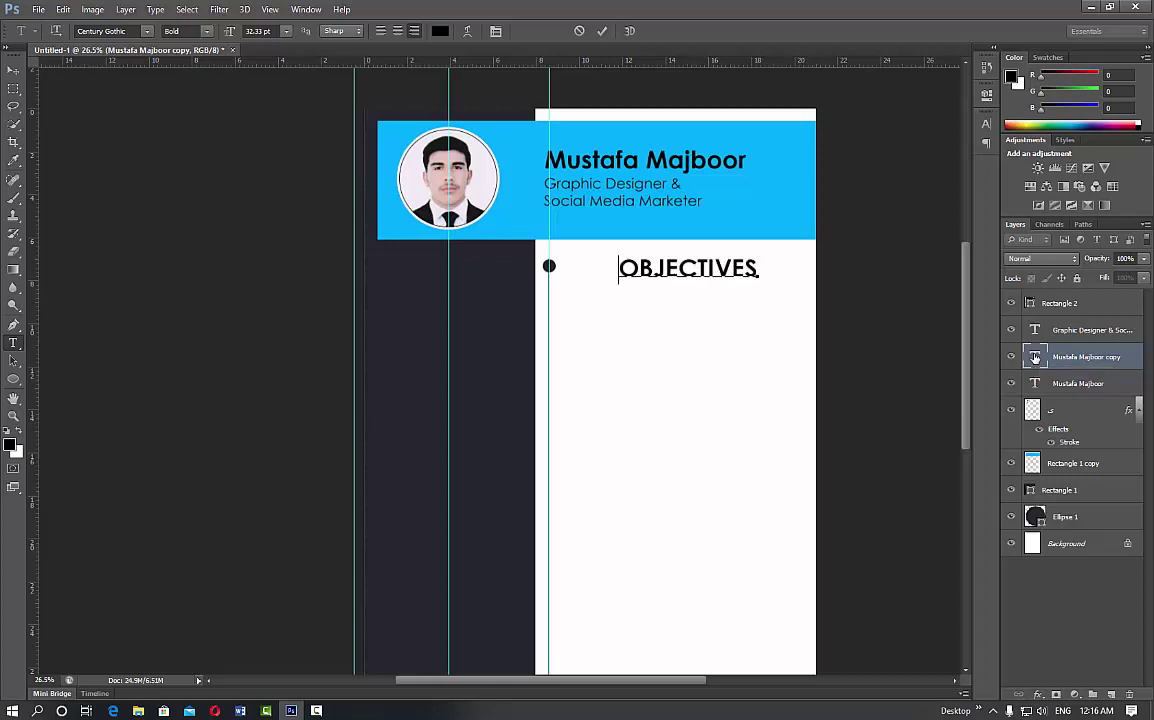
pyautogui.hotkey('ctrl', 'a')
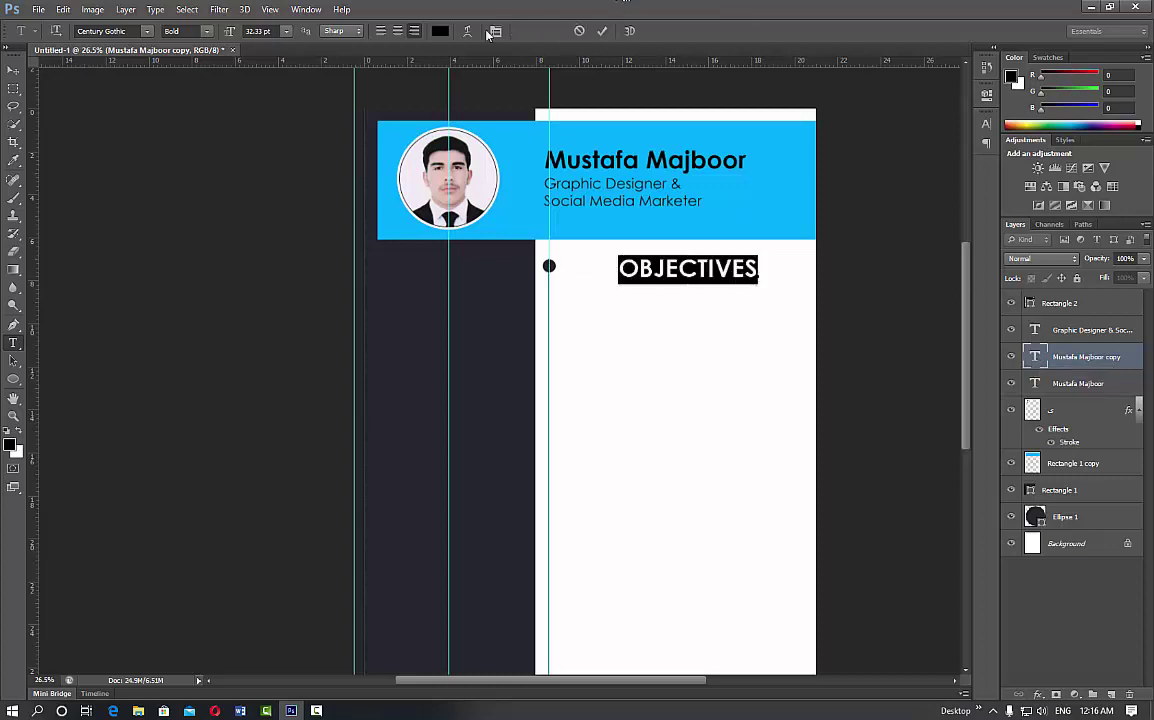
pyautogui.click(440, 31)
pyautogui.click(690, 225)
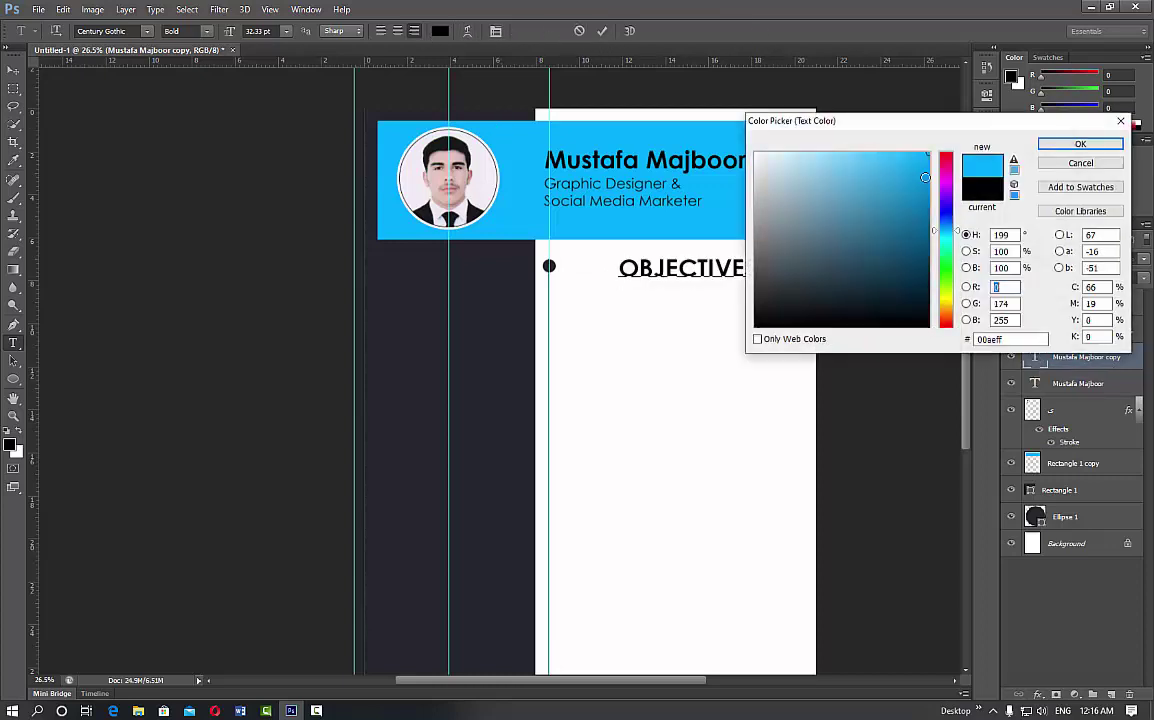
pyautogui.click(1080, 144)
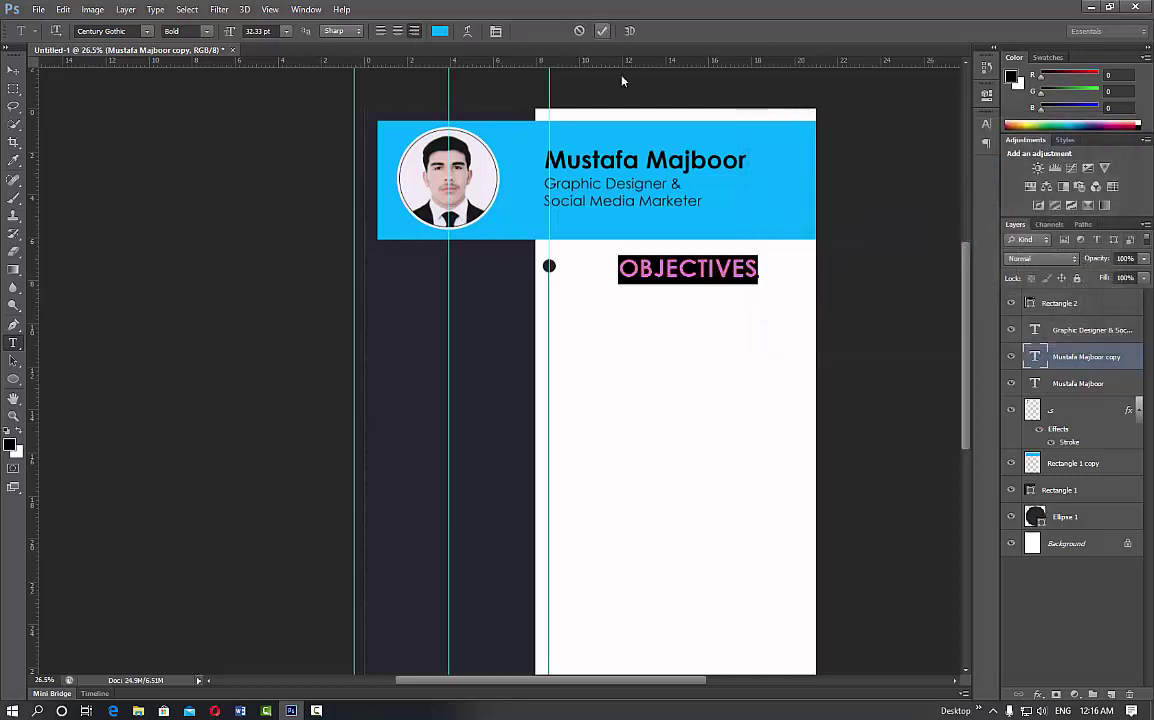
pyautogui.hotkey('ctrl', 'Return')
# Step: Scale the OBJECTIVES heading to about half size, then enlarge it slightly
pyautogui.press('v')
pyautogui.moveTo(758, 256); pyautogui.dragTo(725, 263)
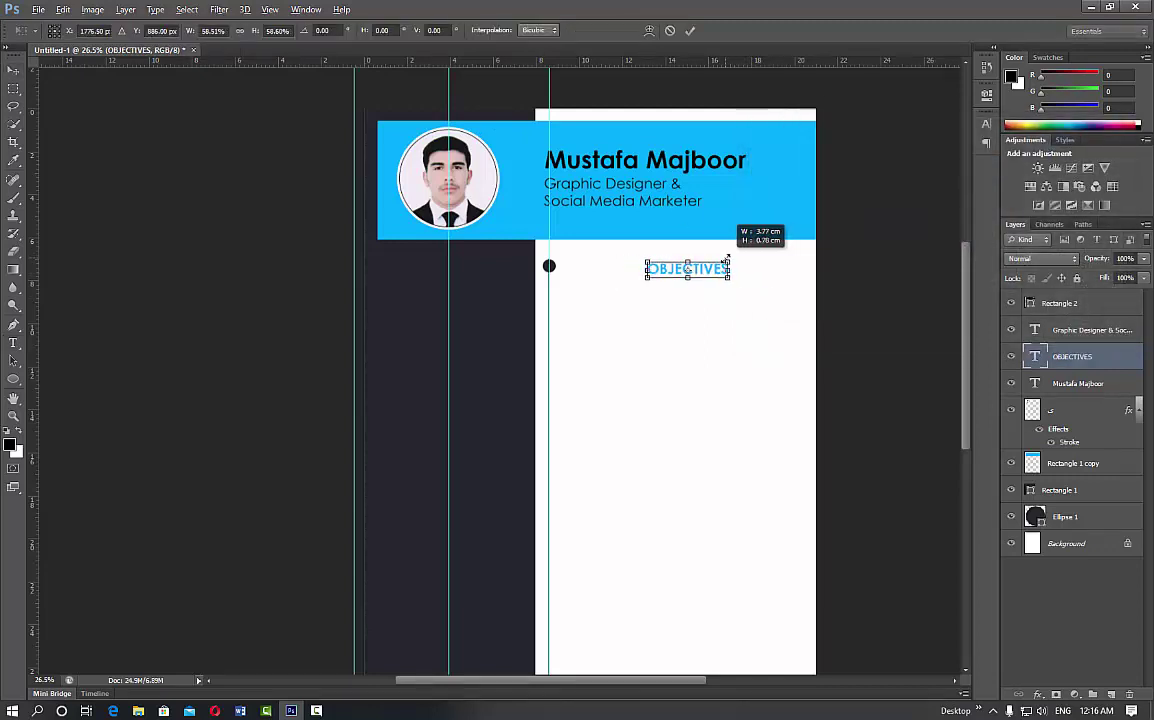
pyautogui.click(691, 31)
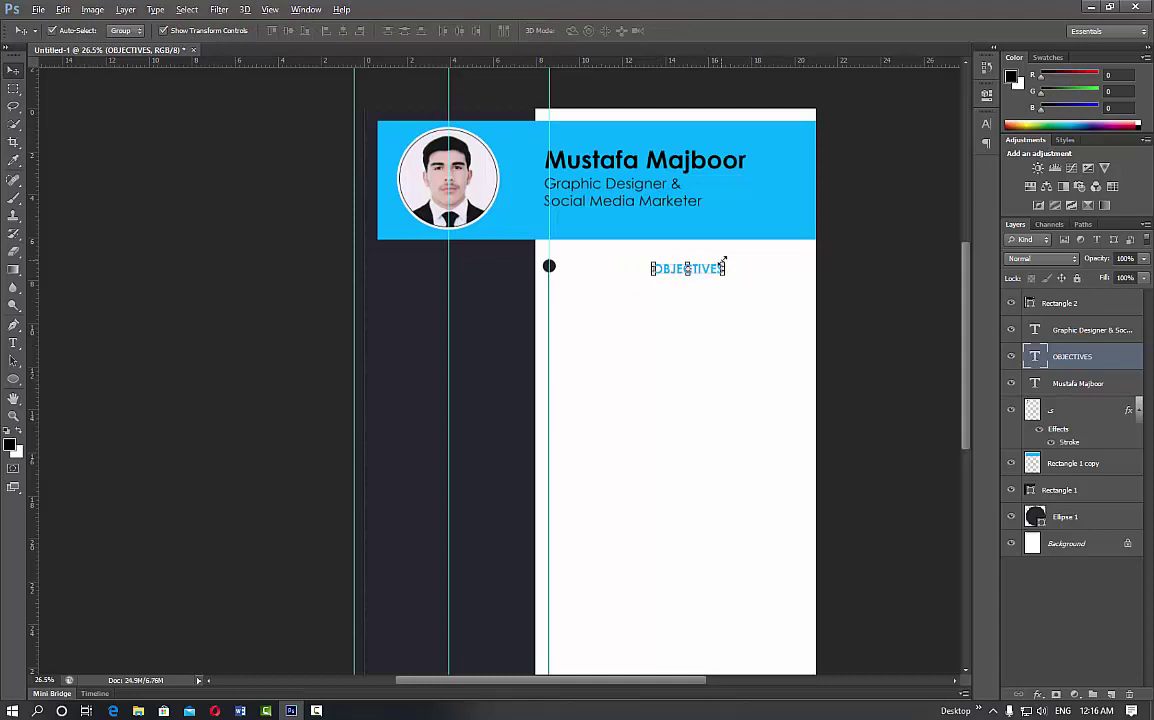
pyautogui.moveTo(724, 259)
pyautogui.mouseDown()
pyautogui.moveTo(742, 234)
pyautogui.moveTo(629, 267)
pyautogui.mouseUp()
pyautogui.click(691, 31)
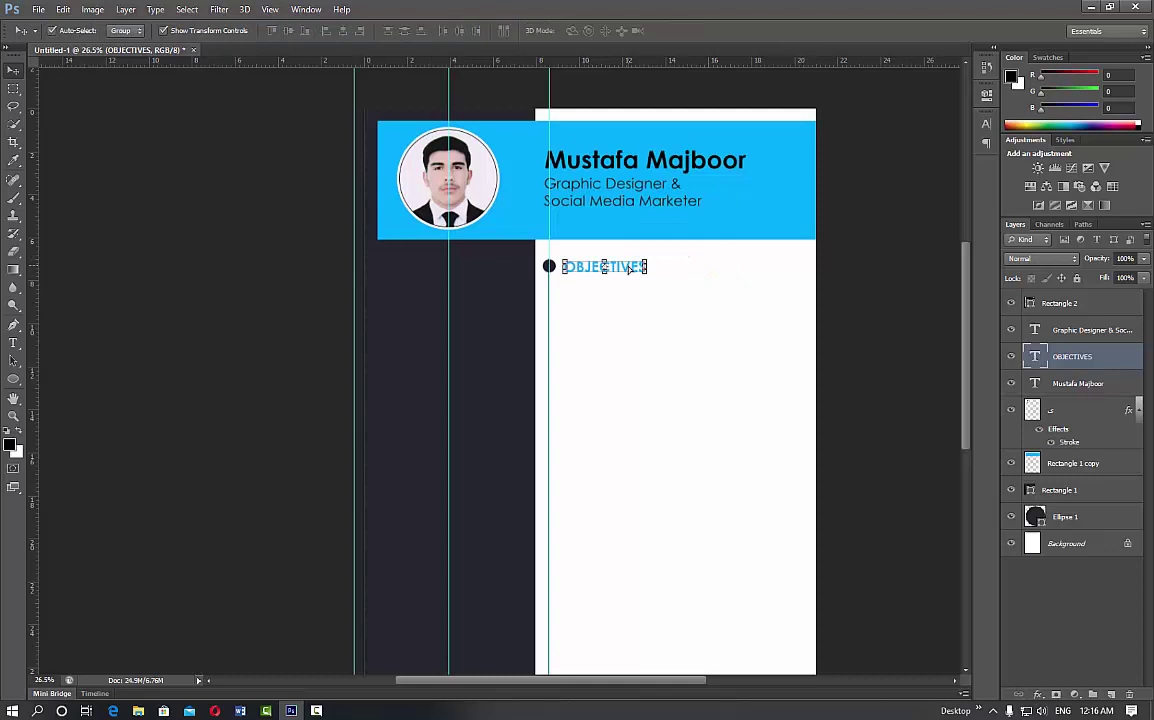
# Step: Nudge OBJECTIVES up and left beside the dot and add a guide along its left edge
pyautogui.scroll(2, 623, 266)
pyautogui.scroll(1, 631, 337)
pyautogui.scroll(2, 649, 360)
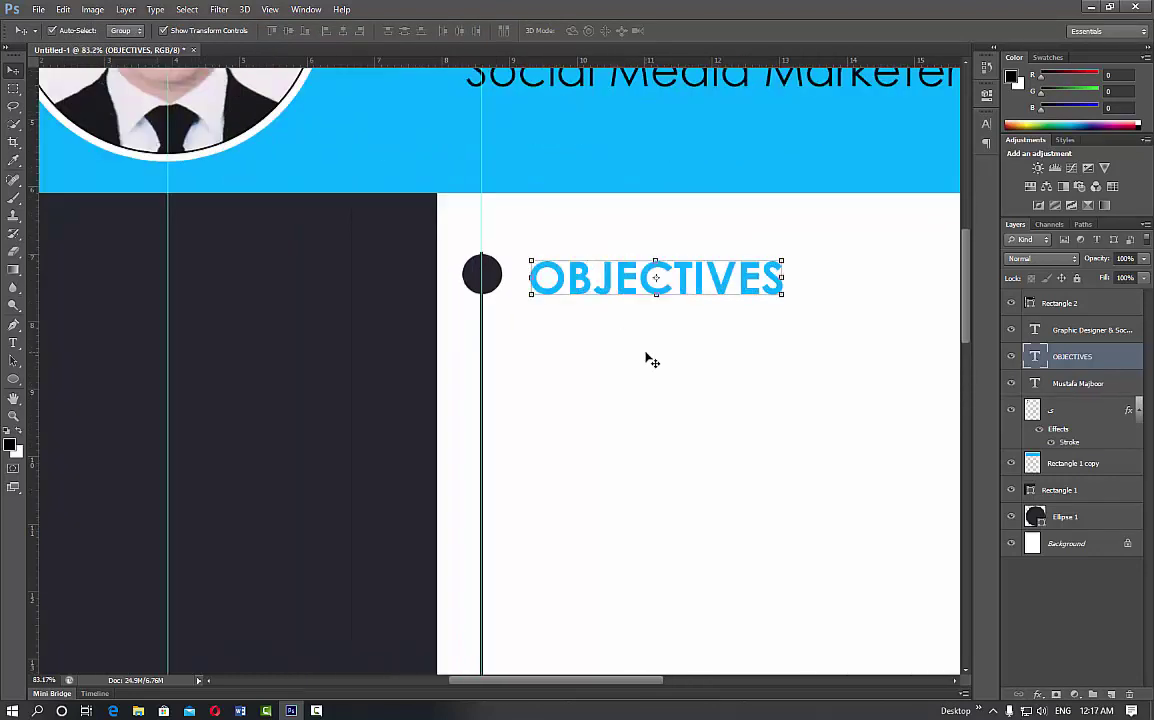
pyautogui.press('Up')
pyautogui.press('Up')
pyautogui.press('Up')
pyautogui.press('Left')
pyautogui.press('Left')
pyautogui.press('Left')
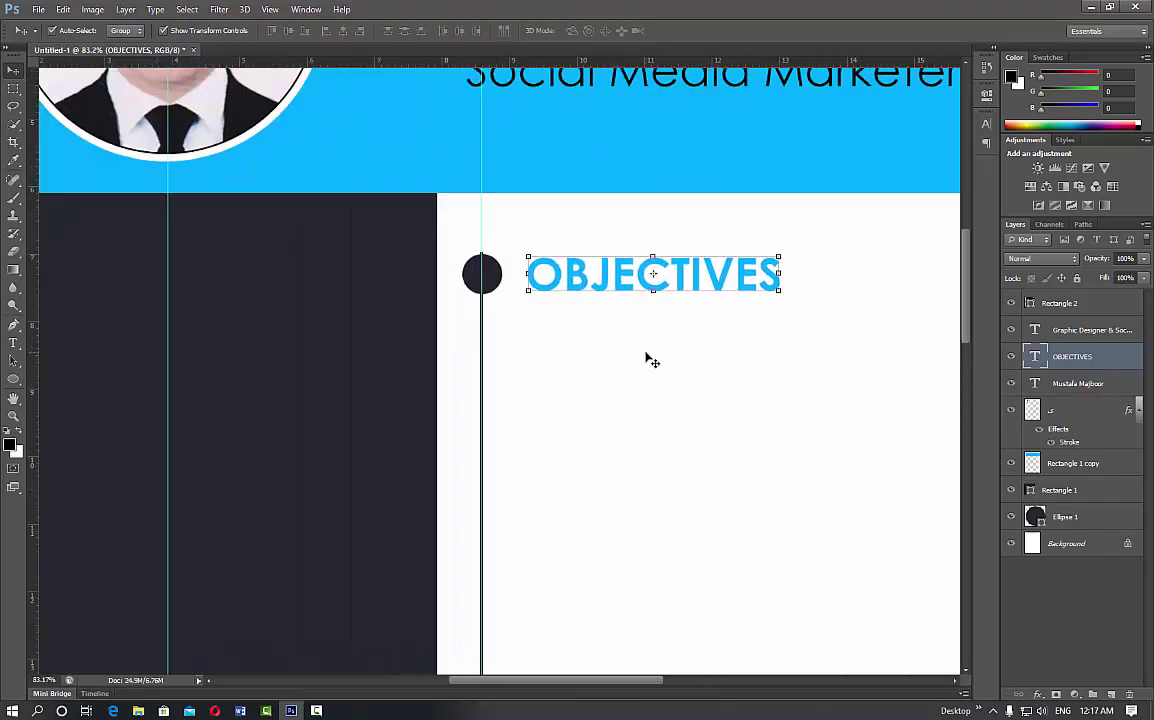
pyautogui.press('Left')
pyautogui.press('Left')
pyautogui.press('Left')
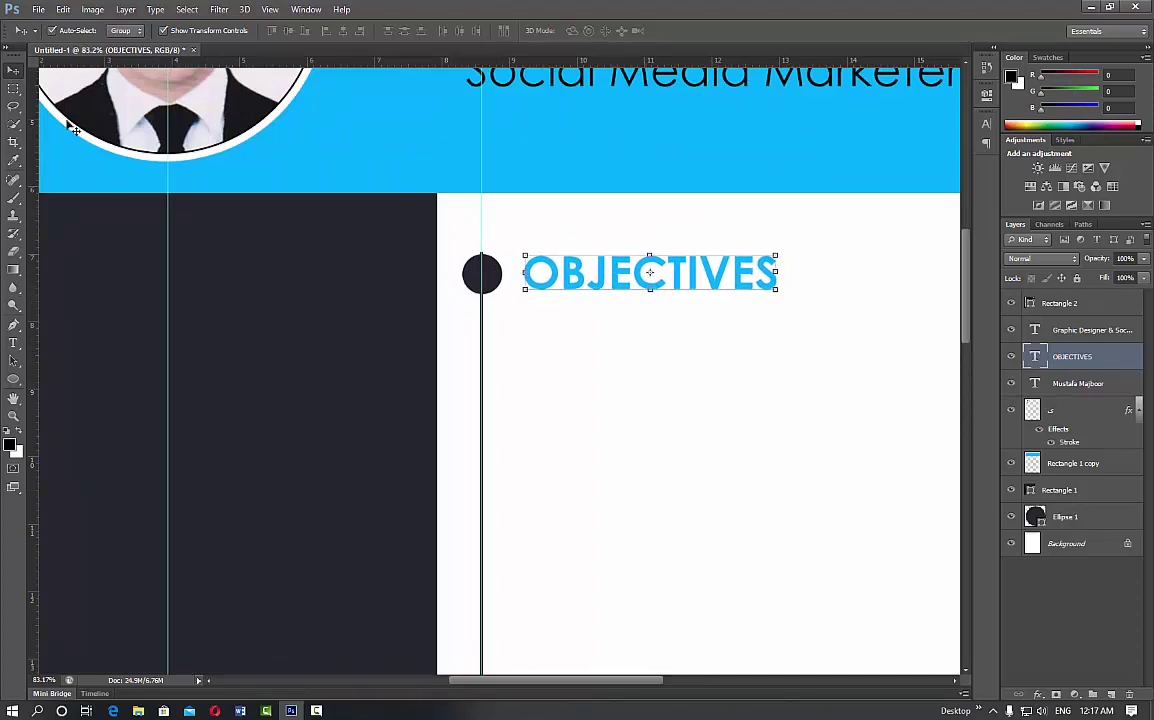
pyautogui.moveTo(37, 145); pyautogui.dragTo(524, 152)
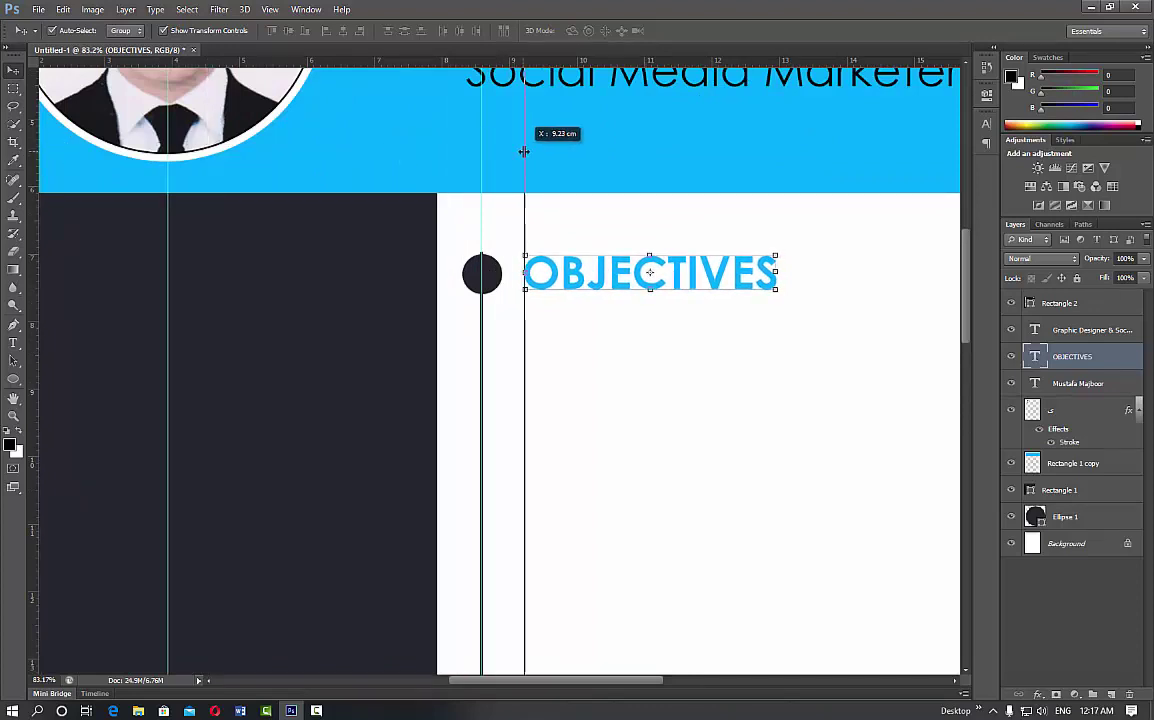
pyautogui.scroll(-3, 540, 500)
pyautogui.scroll(-1, 575, 512)
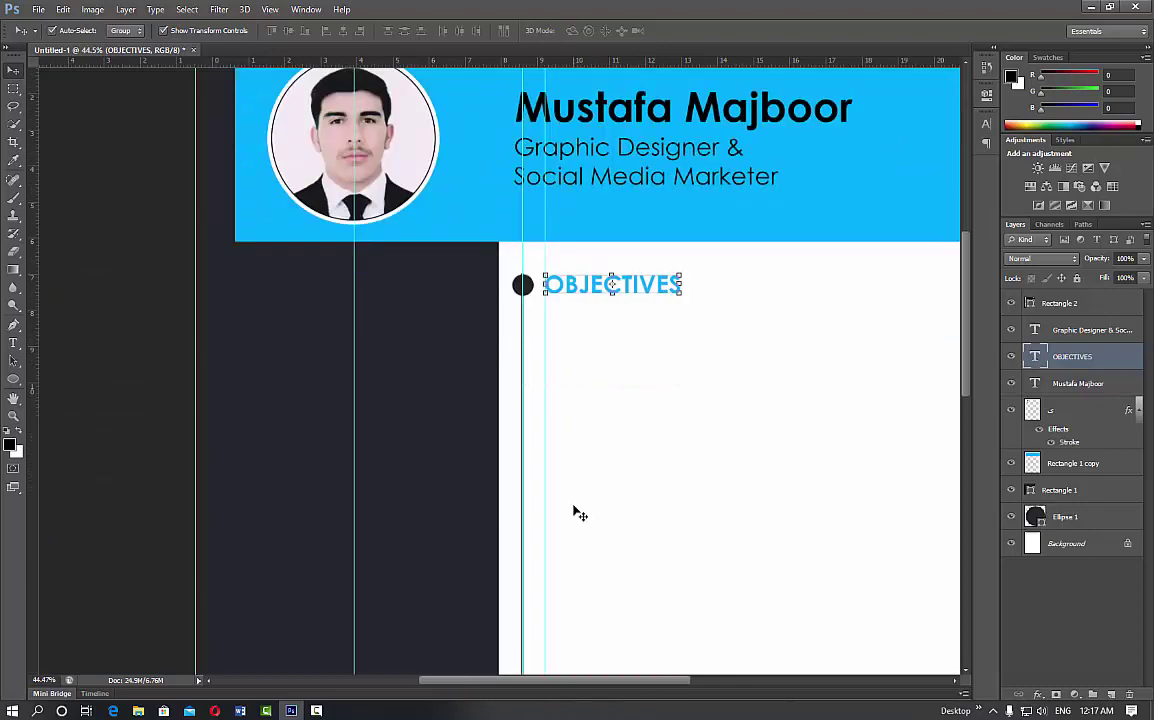
pyautogui.scroll(-1, 598, 352)
pyautogui.scroll(-1, 675, 190)
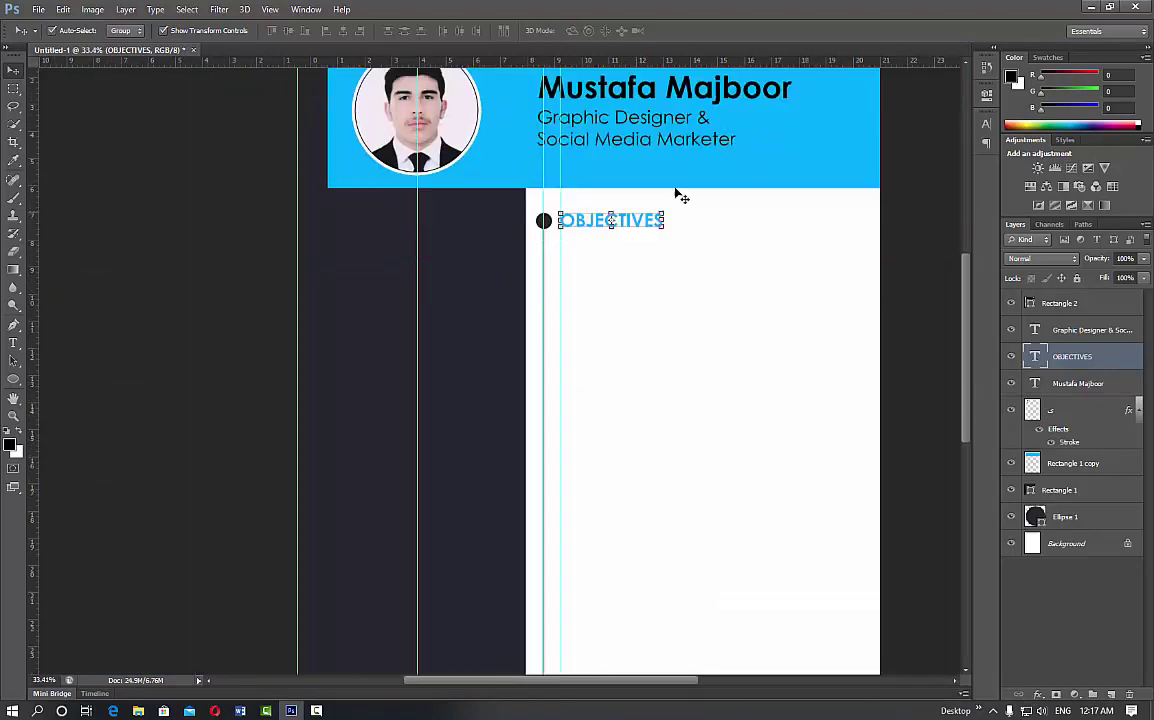
pyautogui.click(675, 145)
pyautogui.scroll(1, 680, 158)
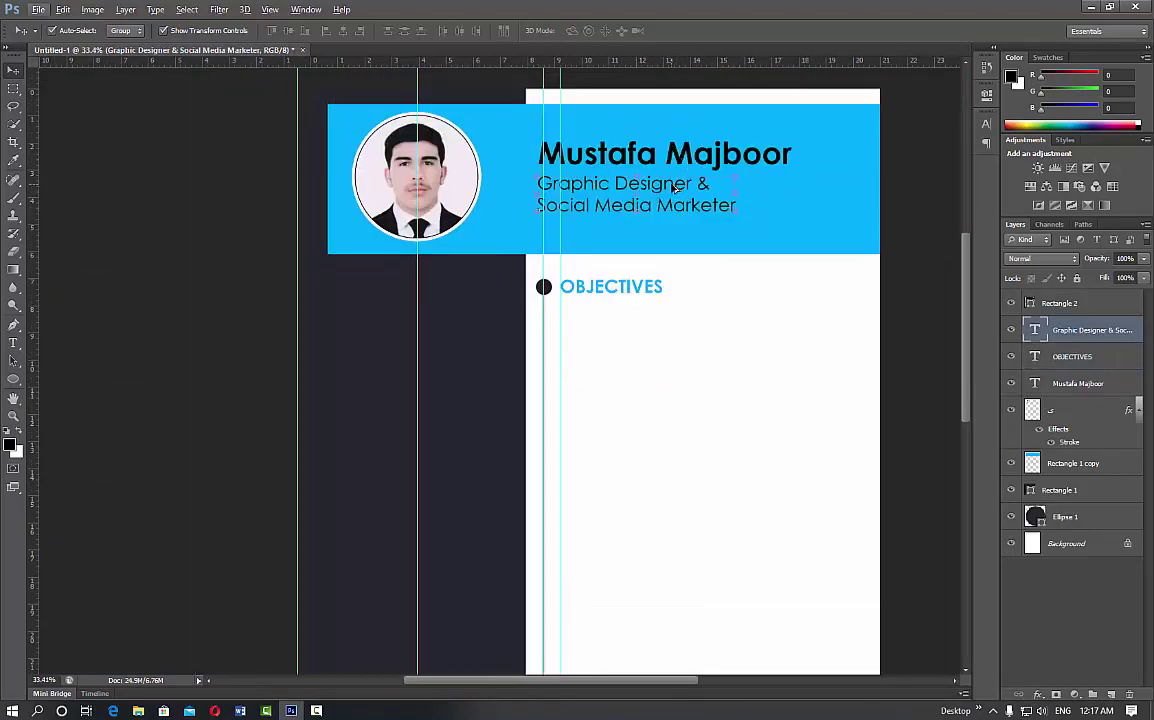
# Step: Place a copy of the subtitle under OBJECTIVES, scaled to about 77%
pyautogui.moveTo(675, 187); pyautogui.dragTo(703, 321)
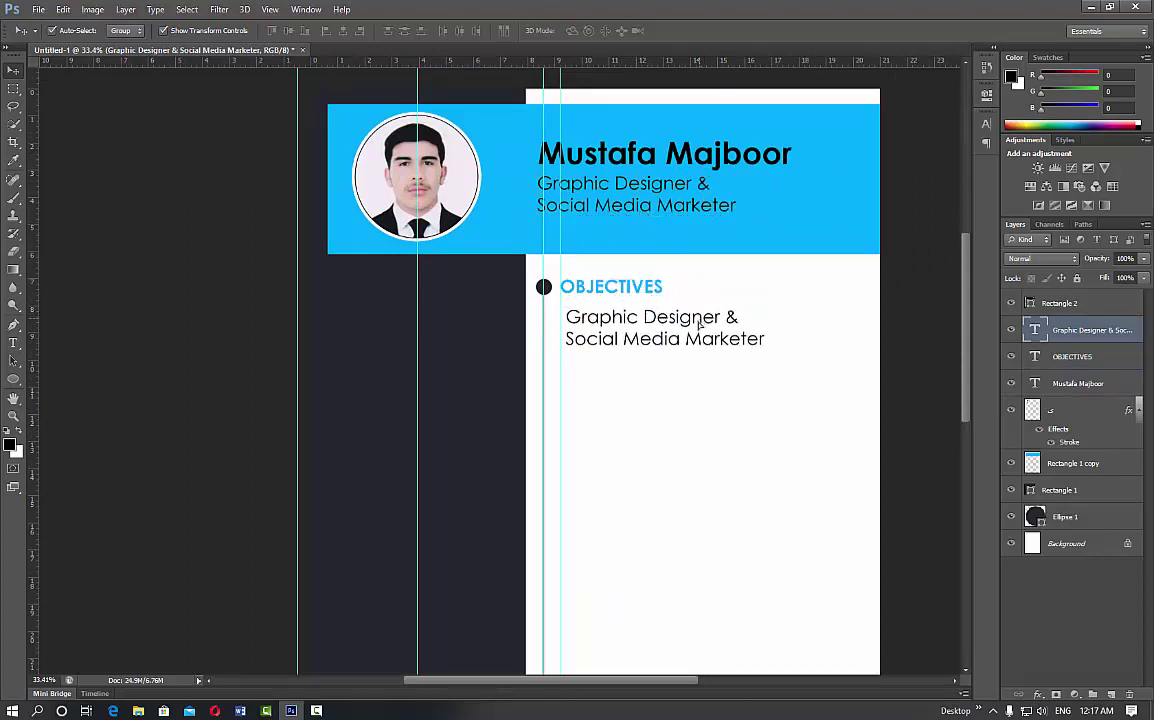
pyautogui.click(318, 710)
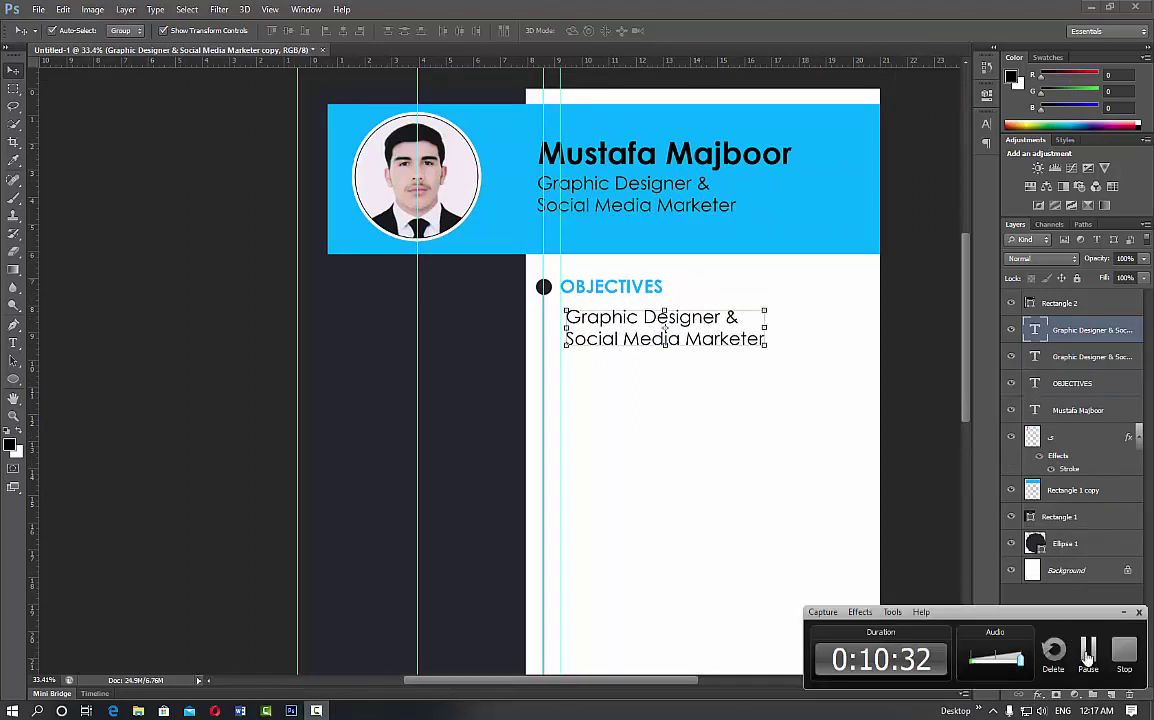
pyautogui.click(1088, 652)
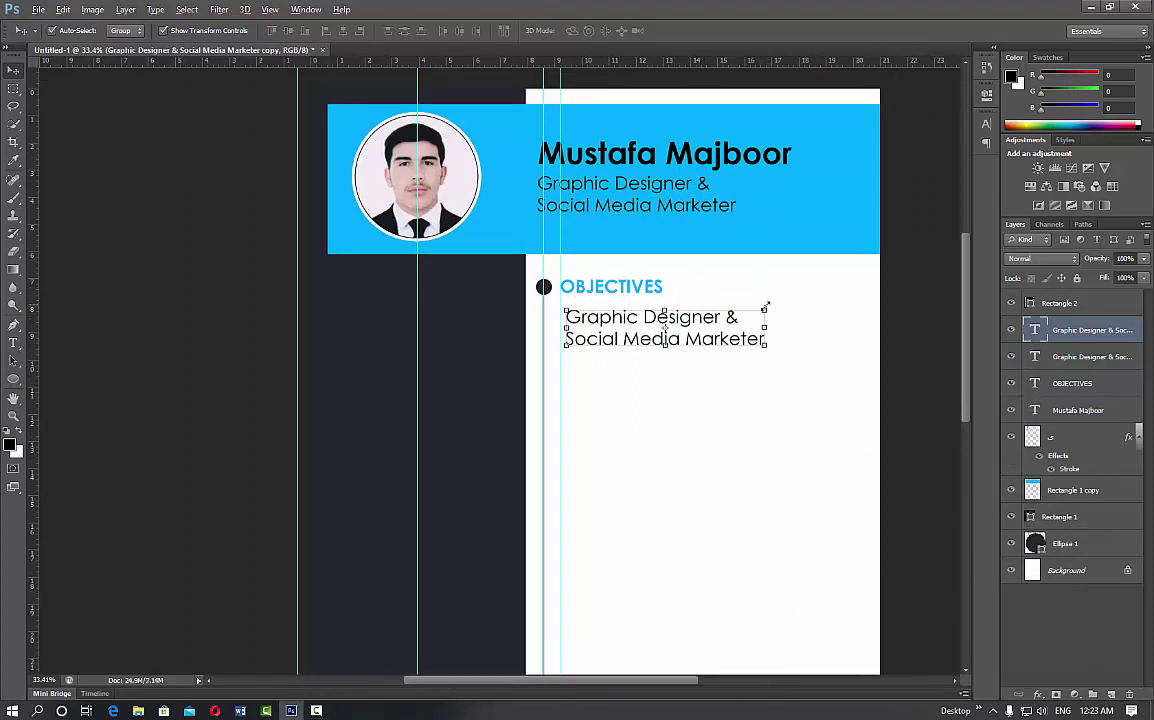
pyautogui.moveTo(765, 307); pyautogui.dragTo(742, 312)
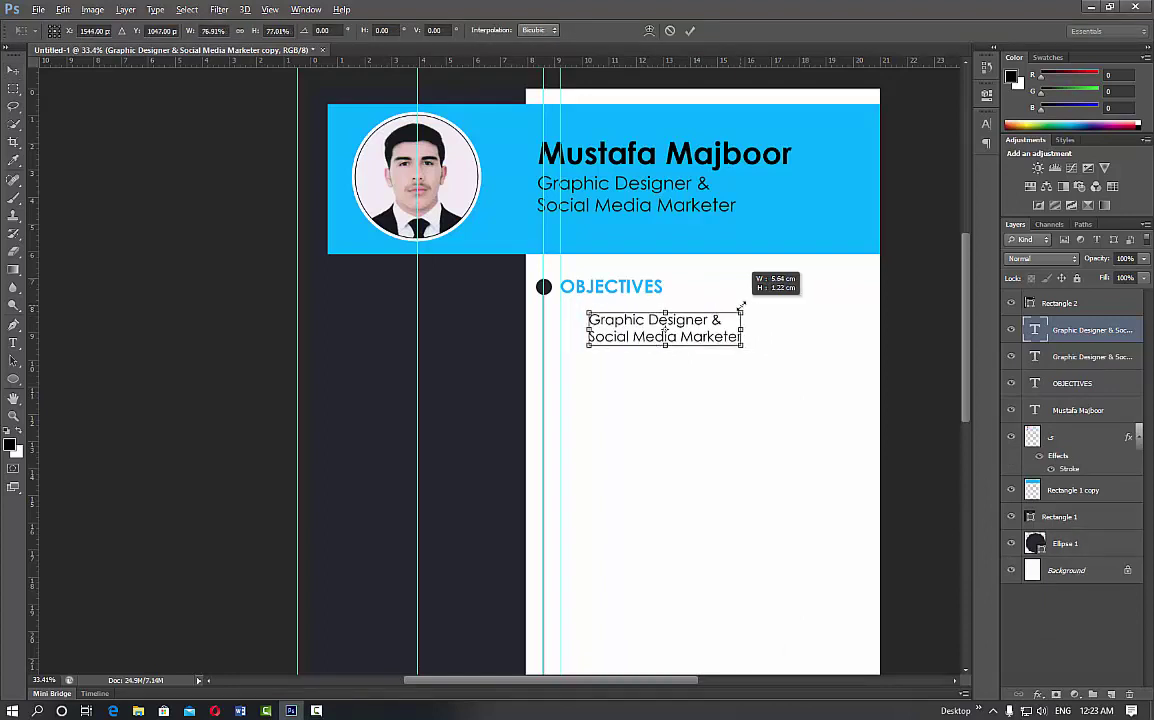
pyautogui.click(692, 32)
pyautogui.moveTo(614, 326); pyautogui.dragTo(583, 317)
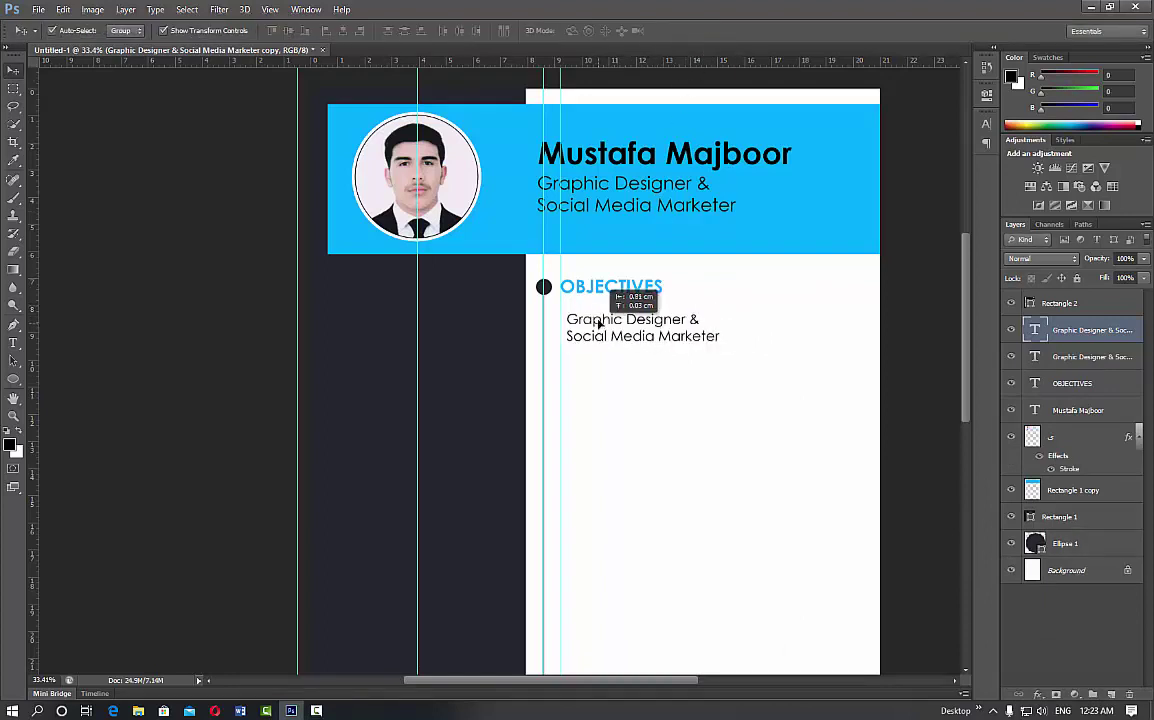
pyautogui.click(240, 711)
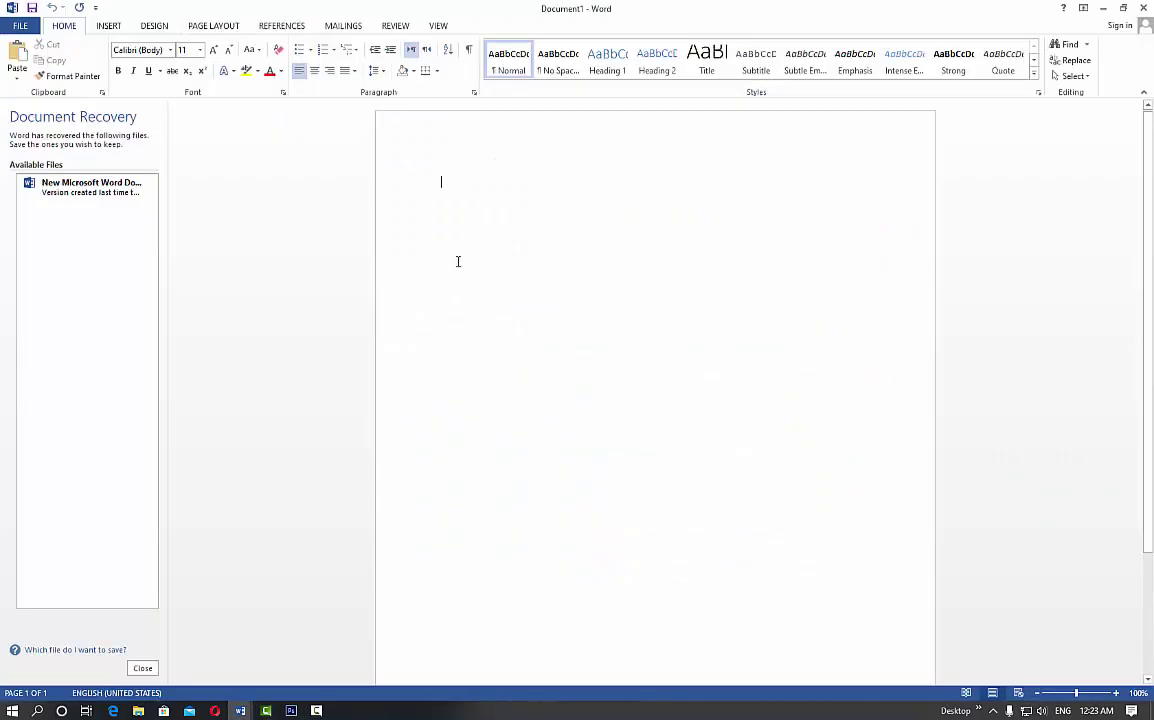
# Step: Generate =RAND() sample paragraphs, merge the first two, and select the merged paragraph
pyautogui.write('=RAND(')
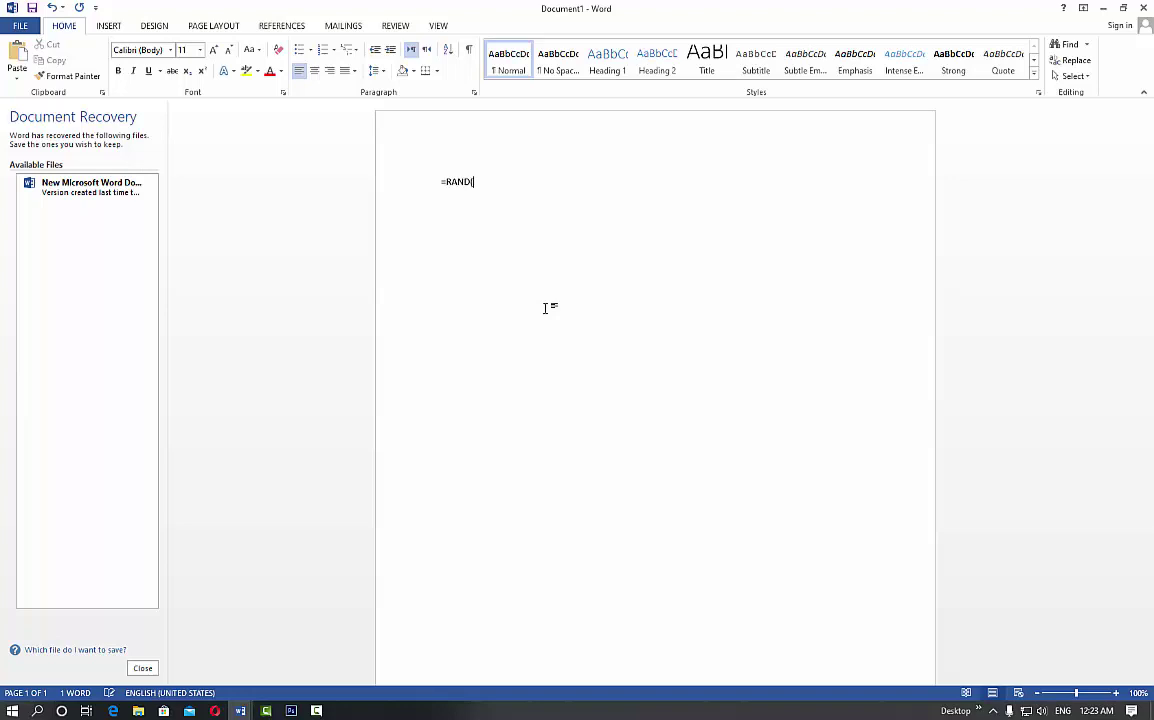
pyautogui.press('Return')
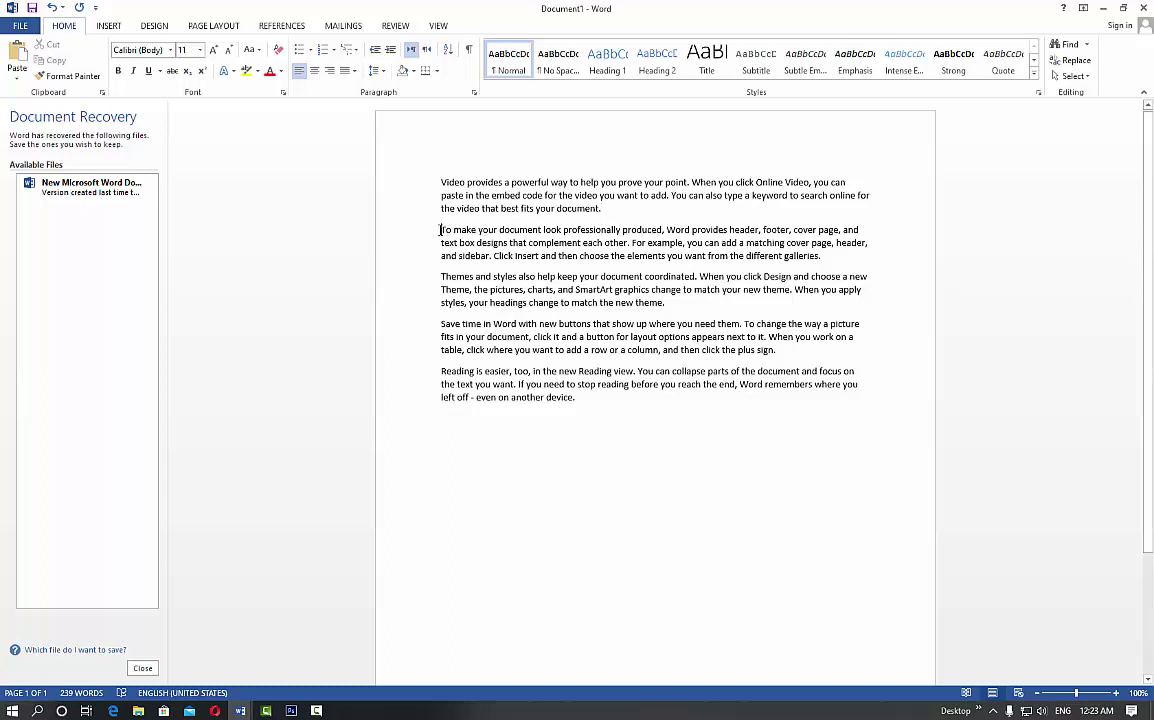
pyautogui.press('BackSpace')
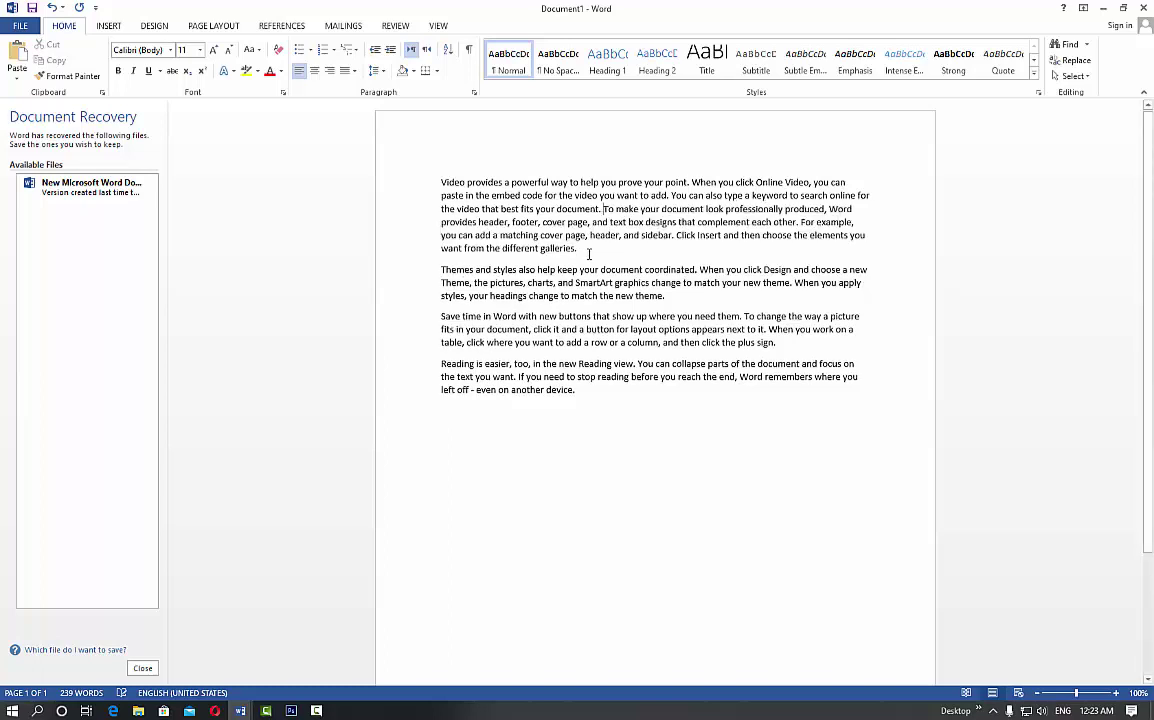
pyautogui.doubleClick(399, 175)
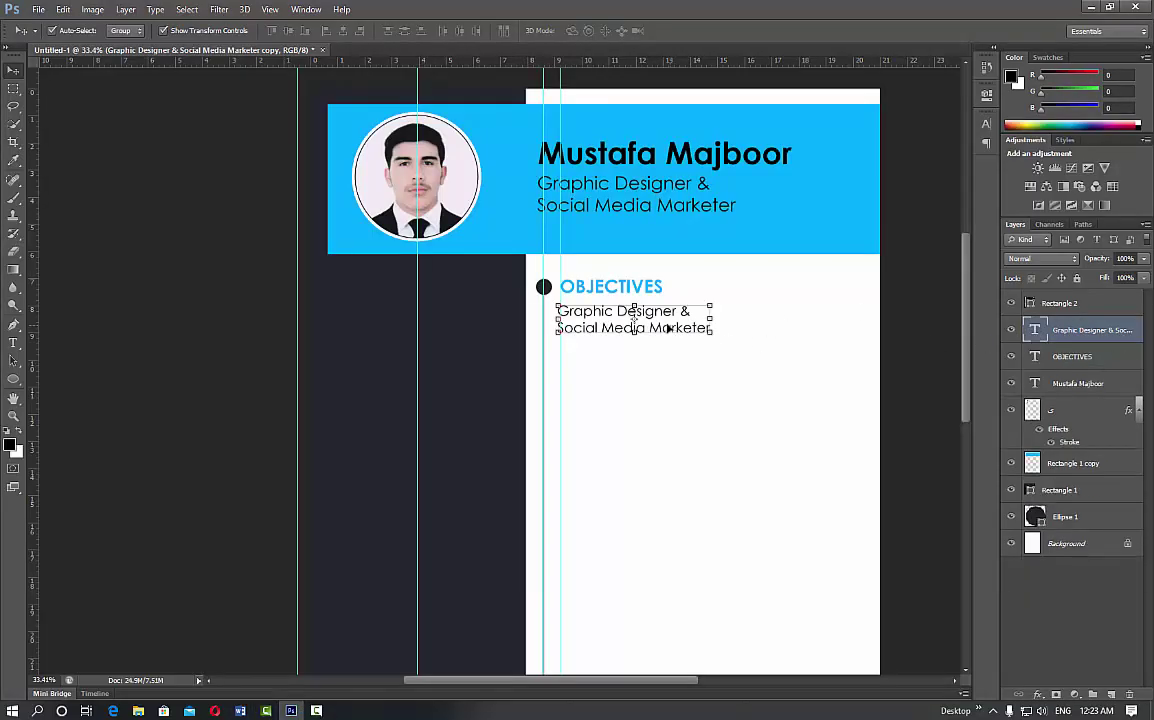
# Step: Delete the subtitle copy and paste the Word paragraph into a text box under OBJECTIVES
pyautogui.press('Delete')
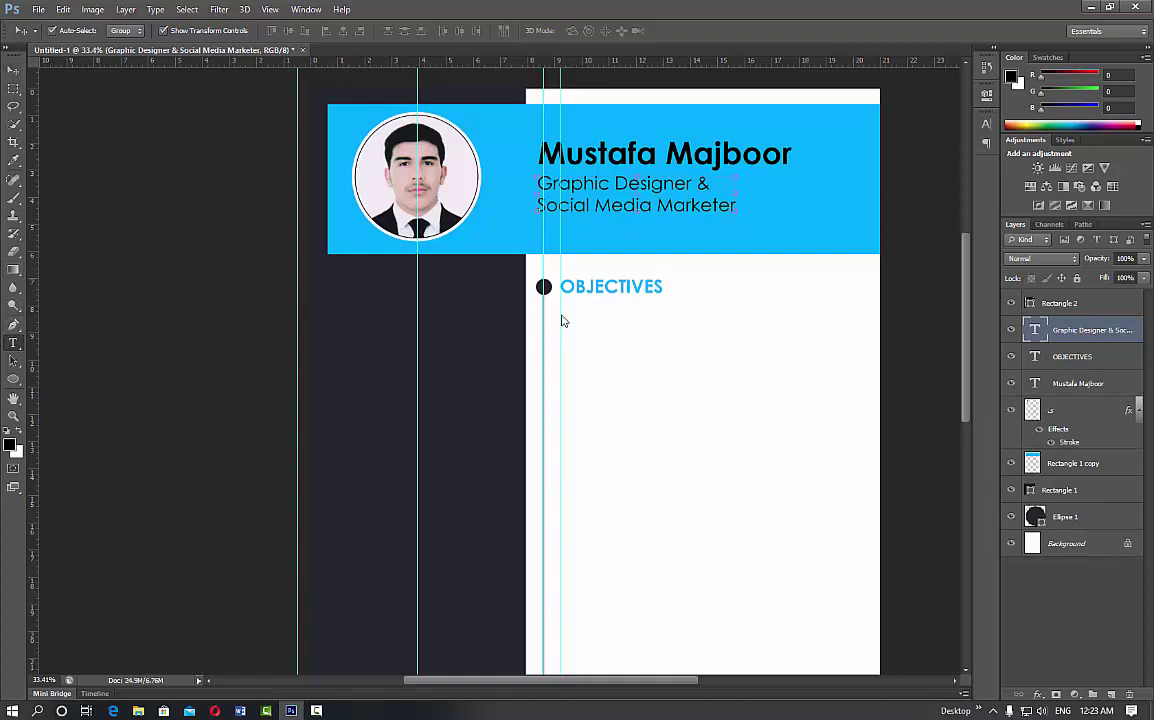
pyautogui.press('t')
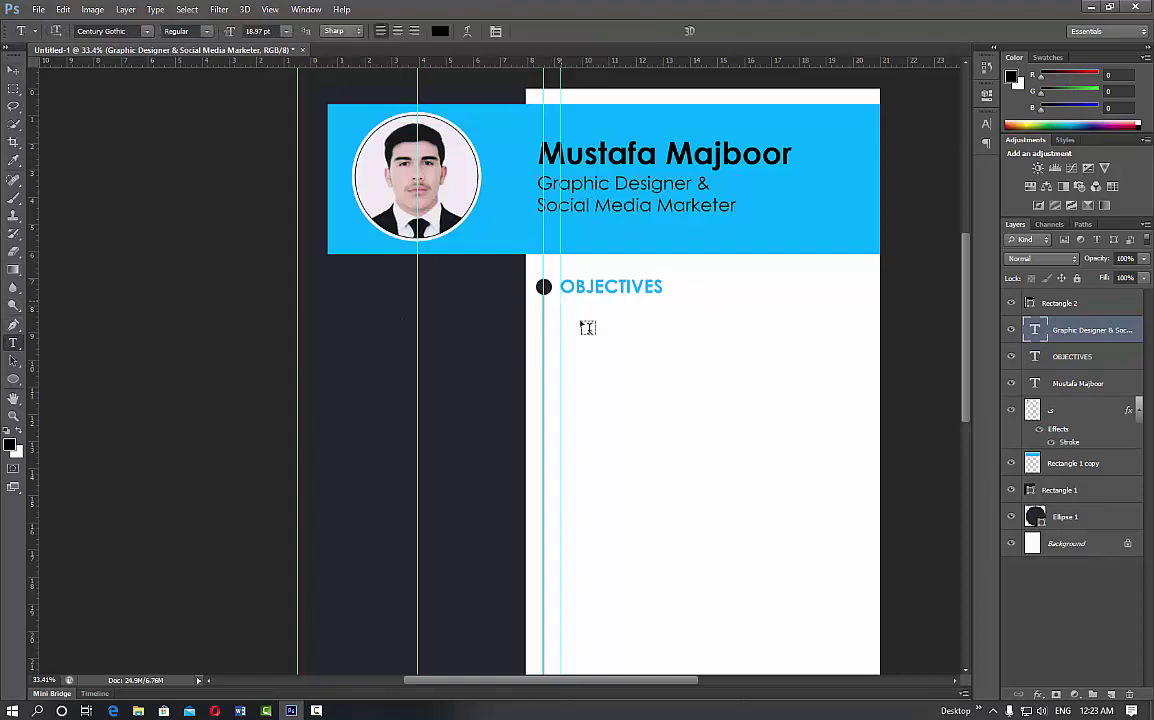
pyautogui.moveTo(560, 301); pyautogui.dragTo(864, 430)
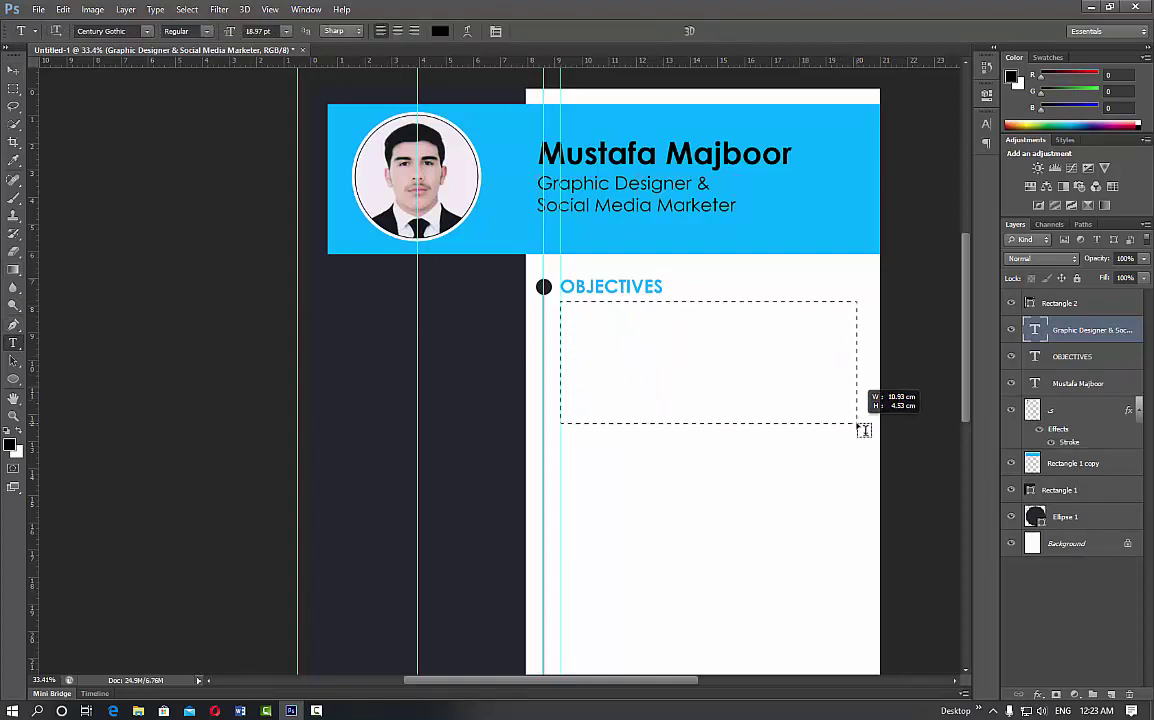
pyautogui.moveTo(864, 430); pyautogui.dragTo(866, 401)
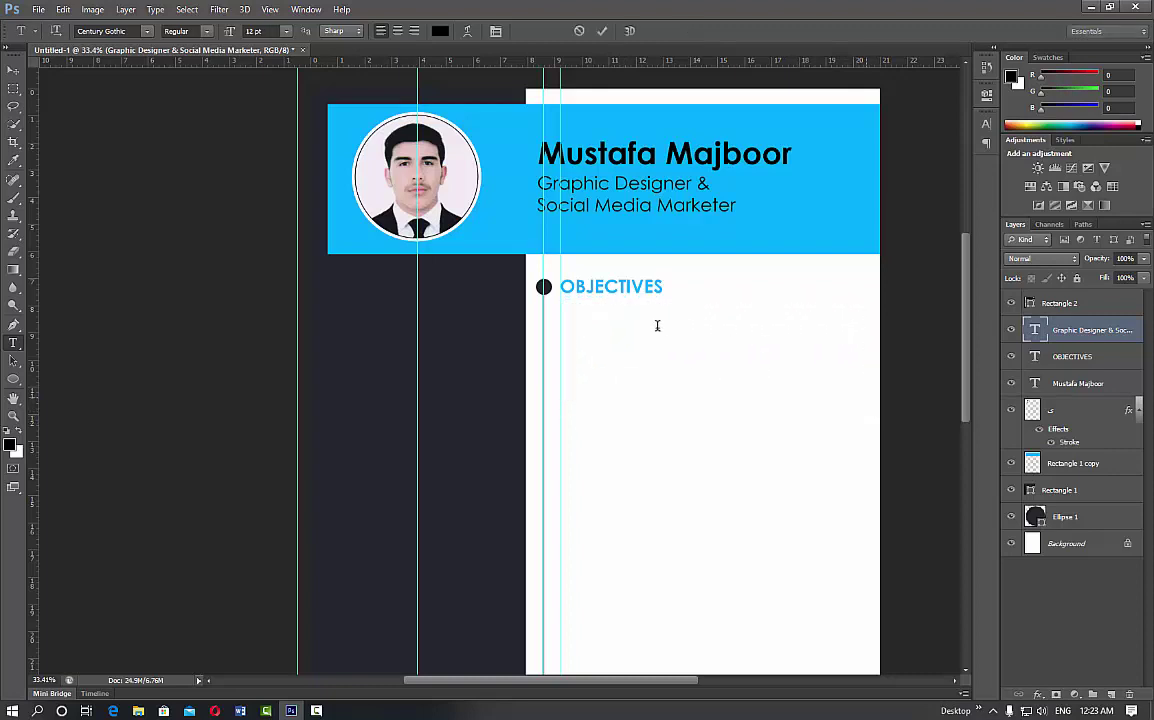
pyautogui.hotkey('ctrl', 'v')
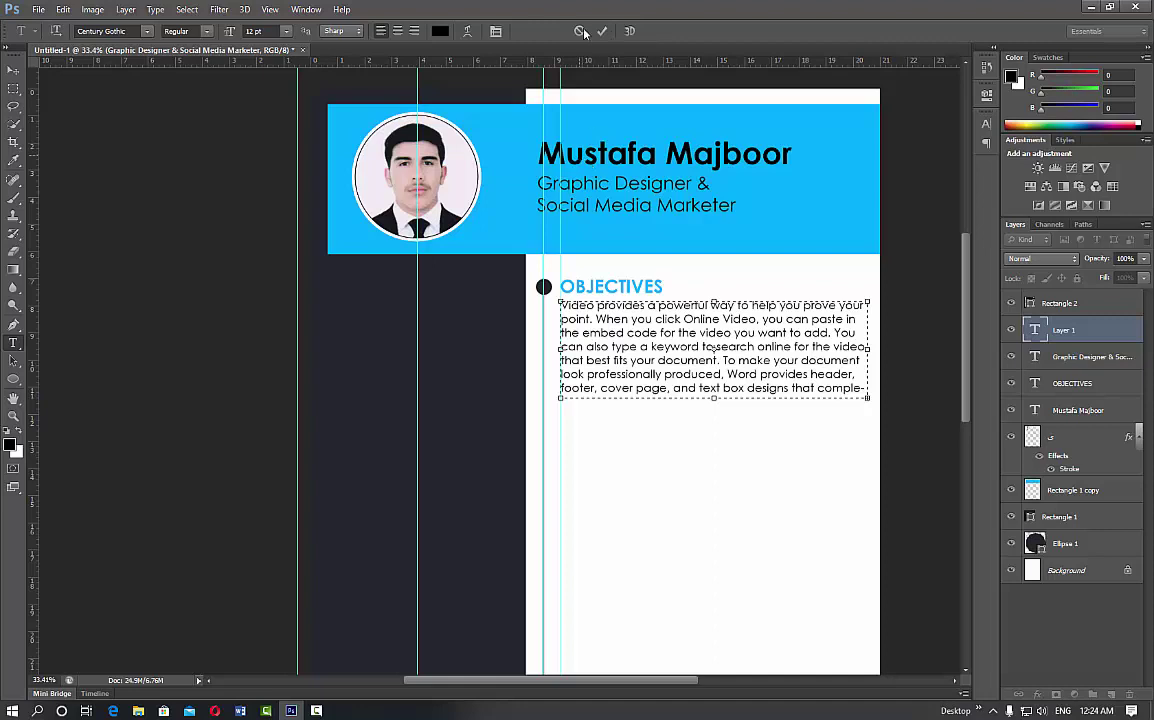
pyautogui.click(757, 101)
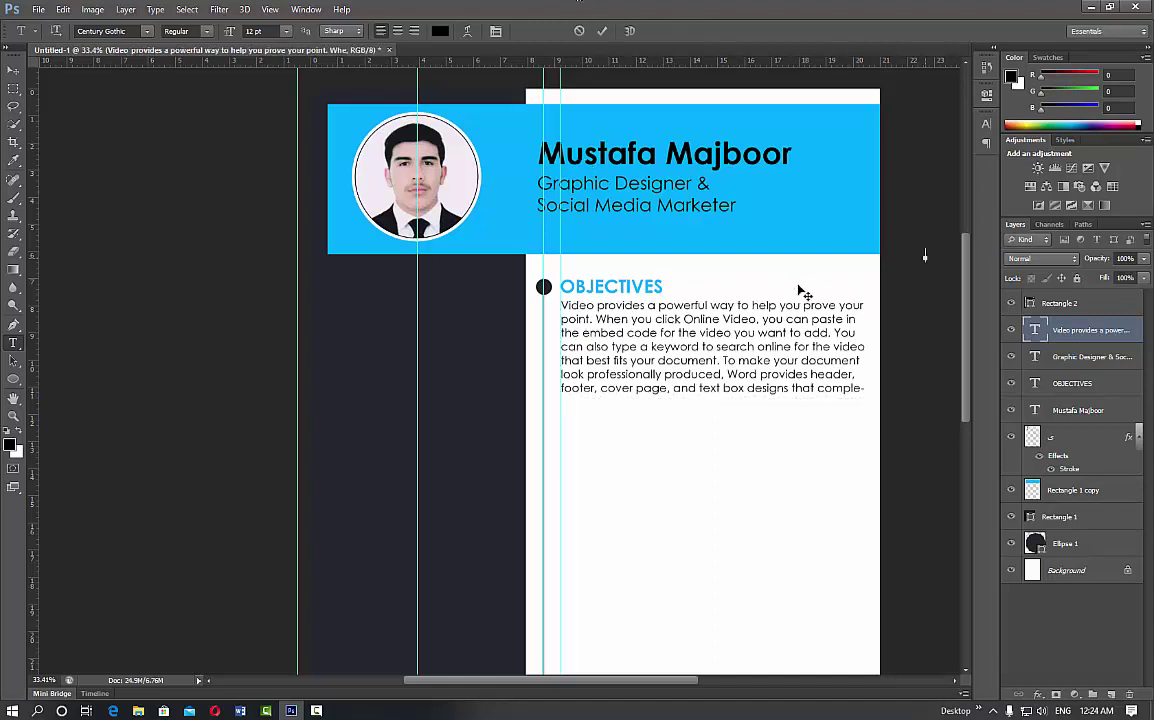
# Step: Nudge the sample paragraph into place and add a vertical guide at its left edge
pyautogui.click(13, 70)
pyautogui.scroll(-3, 768, 400)
pyautogui.scroll(1, 459, 232)
pyautogui.scroll(2, 459, 232)
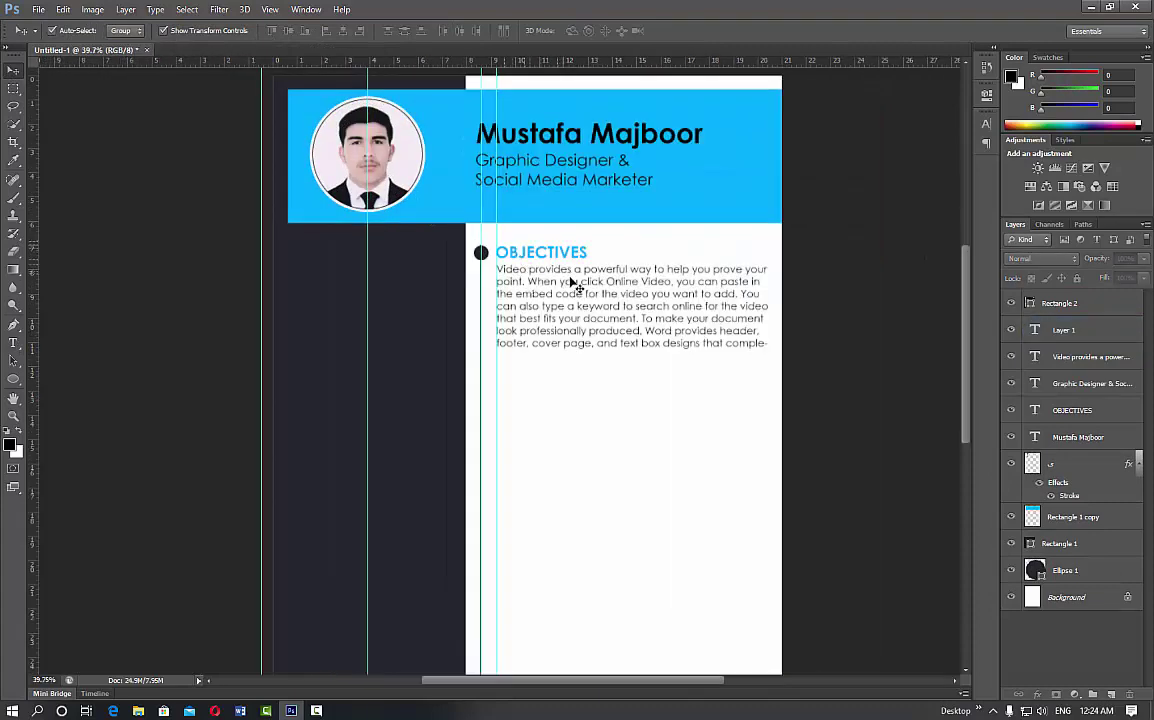
pyautogui.scroll(2, 572, 283)
pyautogui.scroll(1, 497, 296)
pyautogui.scroll(1, 507, 276)
pyautogui.click(520, 310)
pyautogui.hotkey('shift', 'Left')
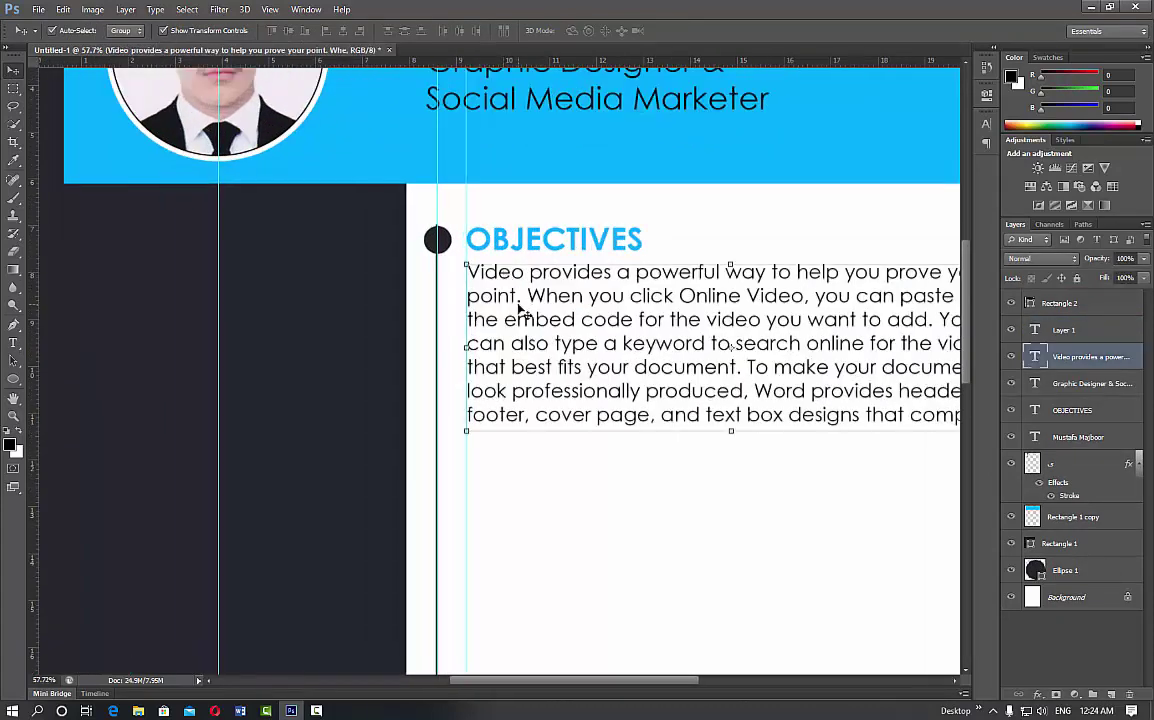
pyautogui.hotkey('shift', 'Left')
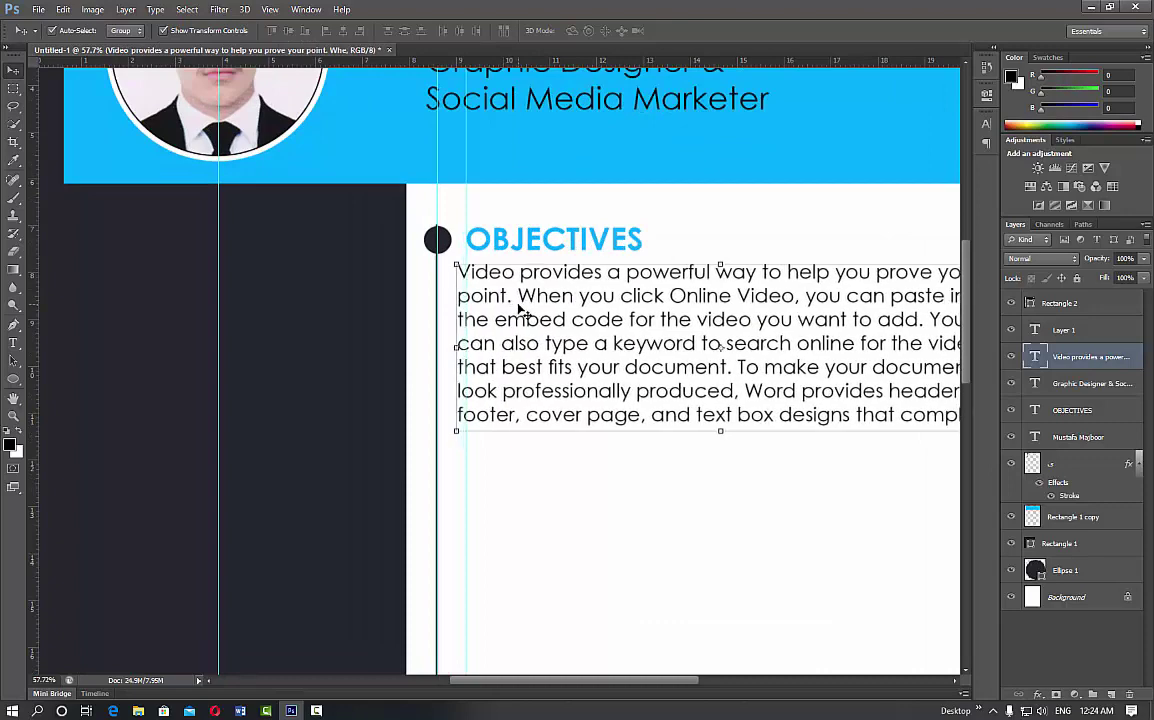
pyautogui.press('Down')
pyautogui.press('Down')
pyautogui.press('Down')
pyautogui.press('Down')
pyautogui.press('Down')
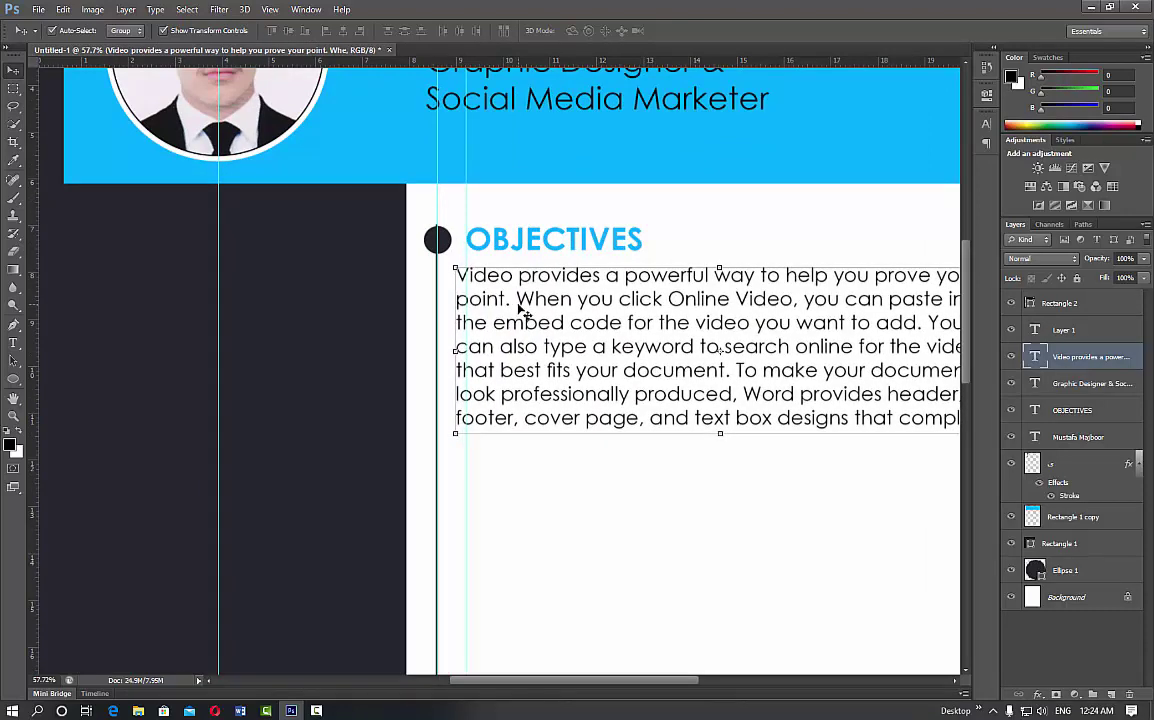
pyautogui.press('Up')
pyautogui.scroll(3, 481, 289)
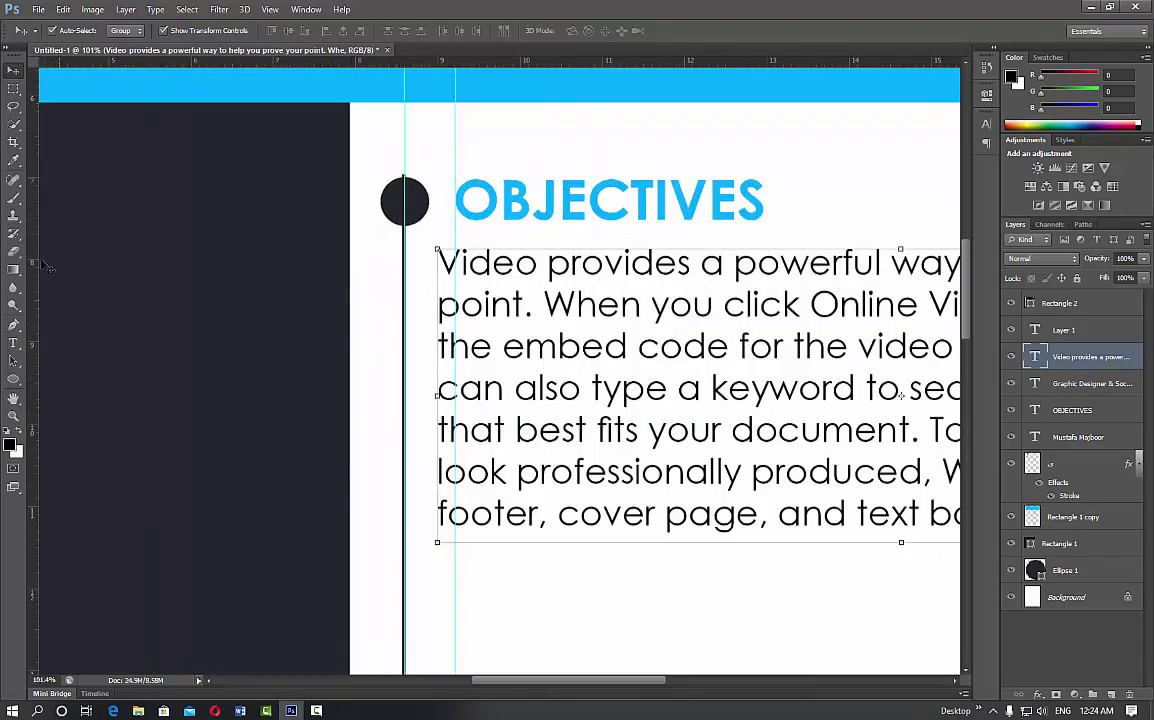
pyautogui.moveTo(307, 256); pyautogui.dragTo(436, 215)
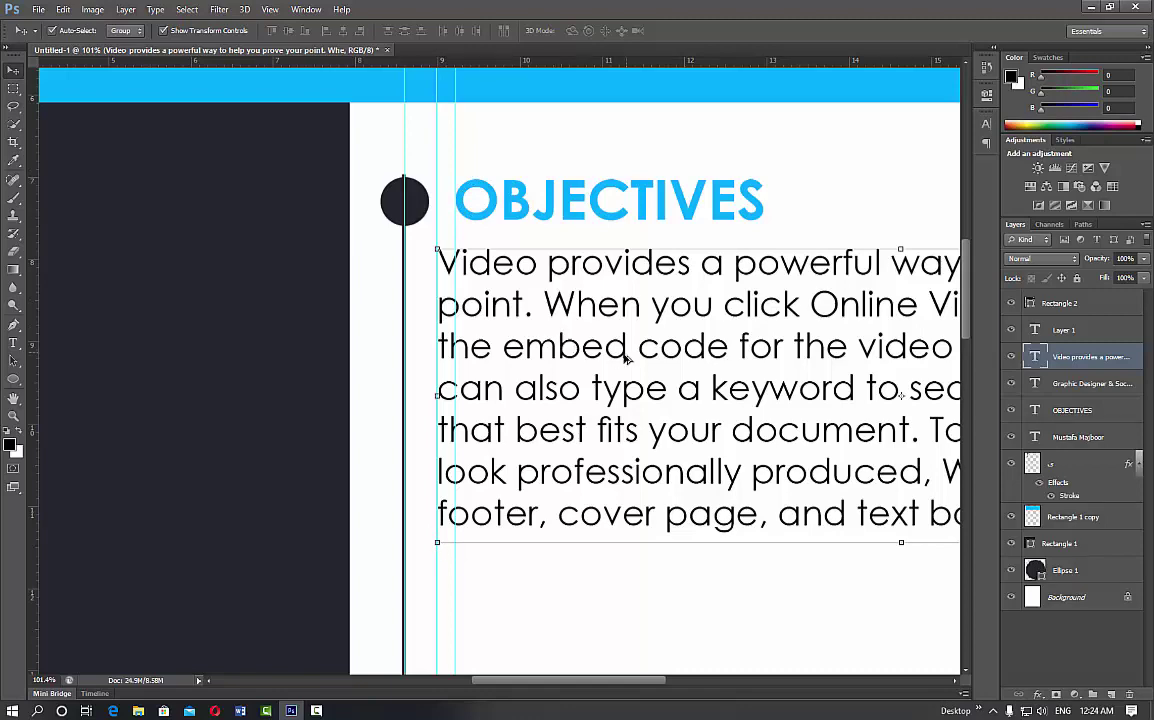
# Step: Adjust the thin timeline line's top with Free Transform, then minimize Photoshop
pyautogui.scroll(-3, 625, 357)
pyautogui.scroll(3, 497, 245)
pyautogui.scroll(3, 490, 258)
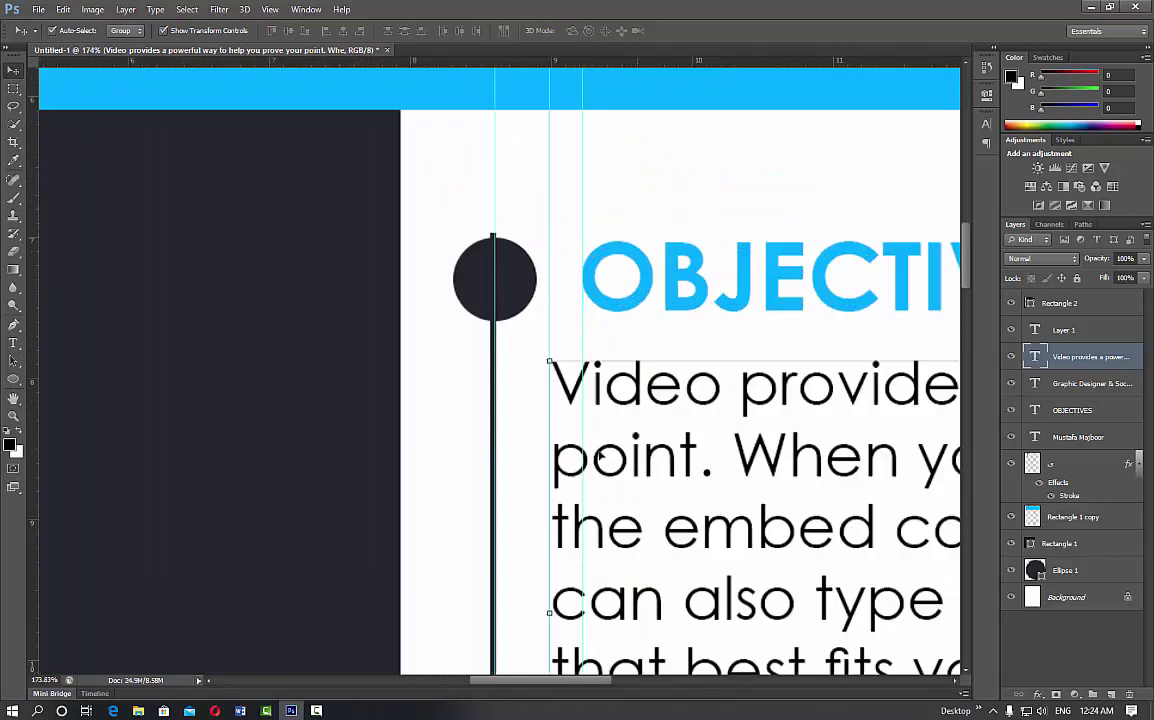
pyautogui.click(493, 240)
pyautogui.hotkey('ctrl', 't')
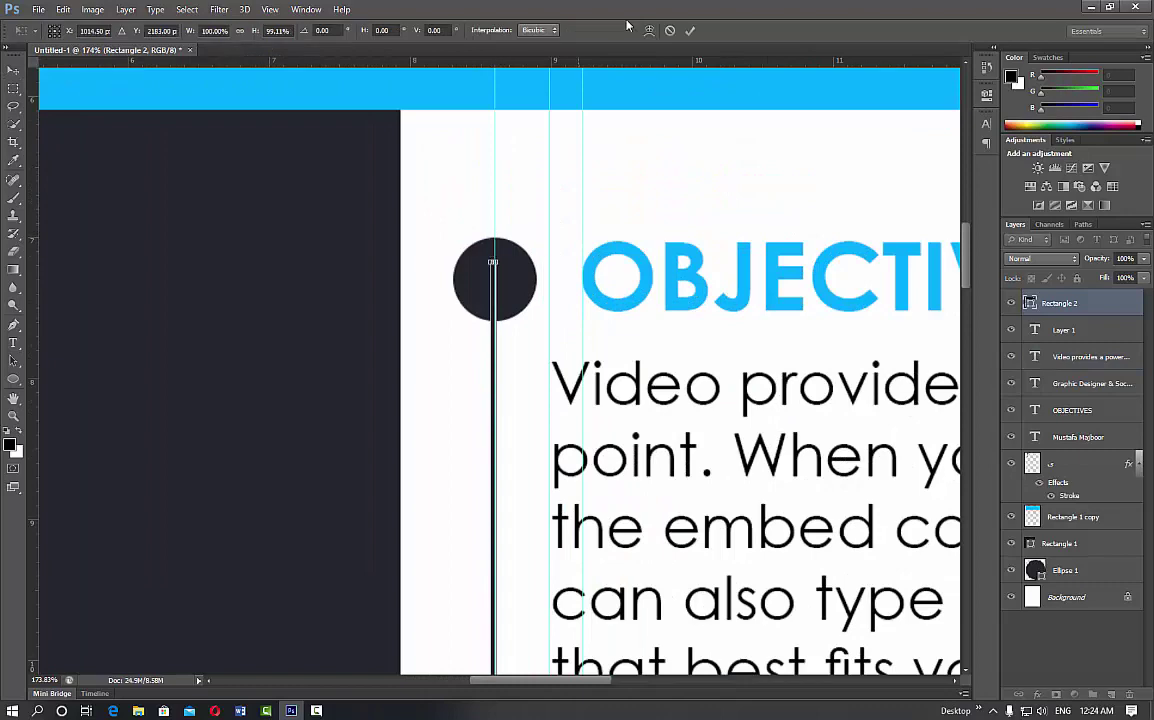
pyautogui.click(690, 32)
pyautogui.scroll(-2, 630, 265)
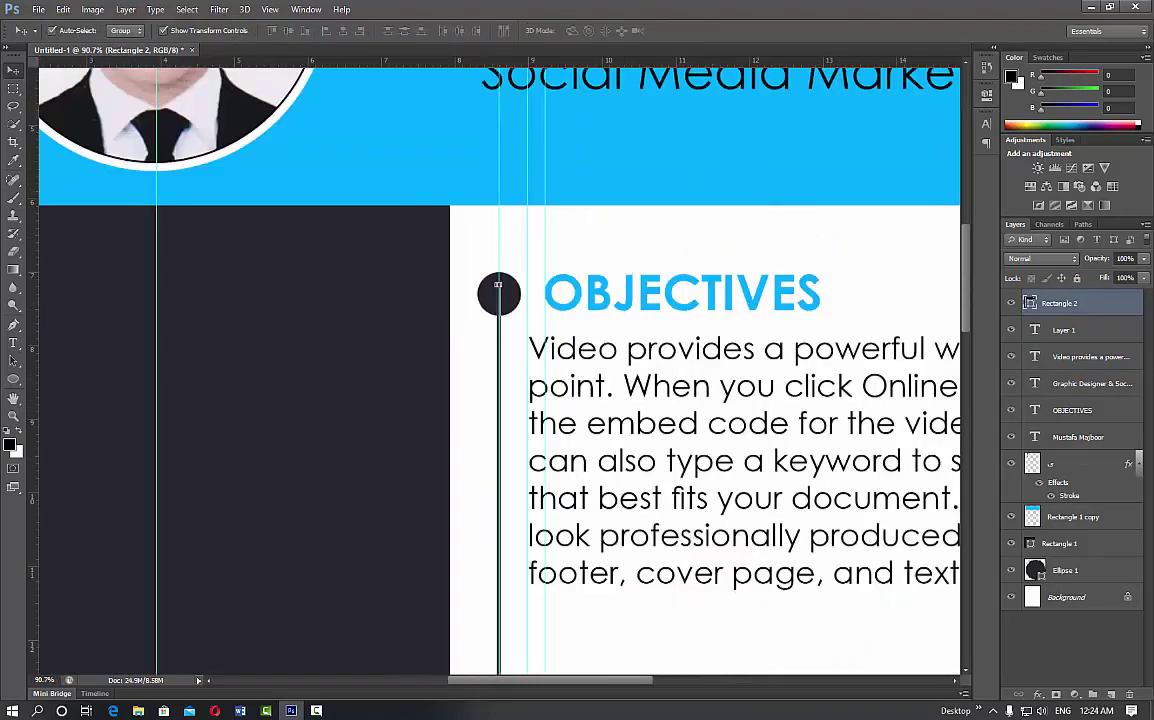
pyautogui.click(1092, 6)
# Step: Open the desktop's cv mater folder and select the our-vision-icon-6 target icon
pyautogui.click(1103, 7)
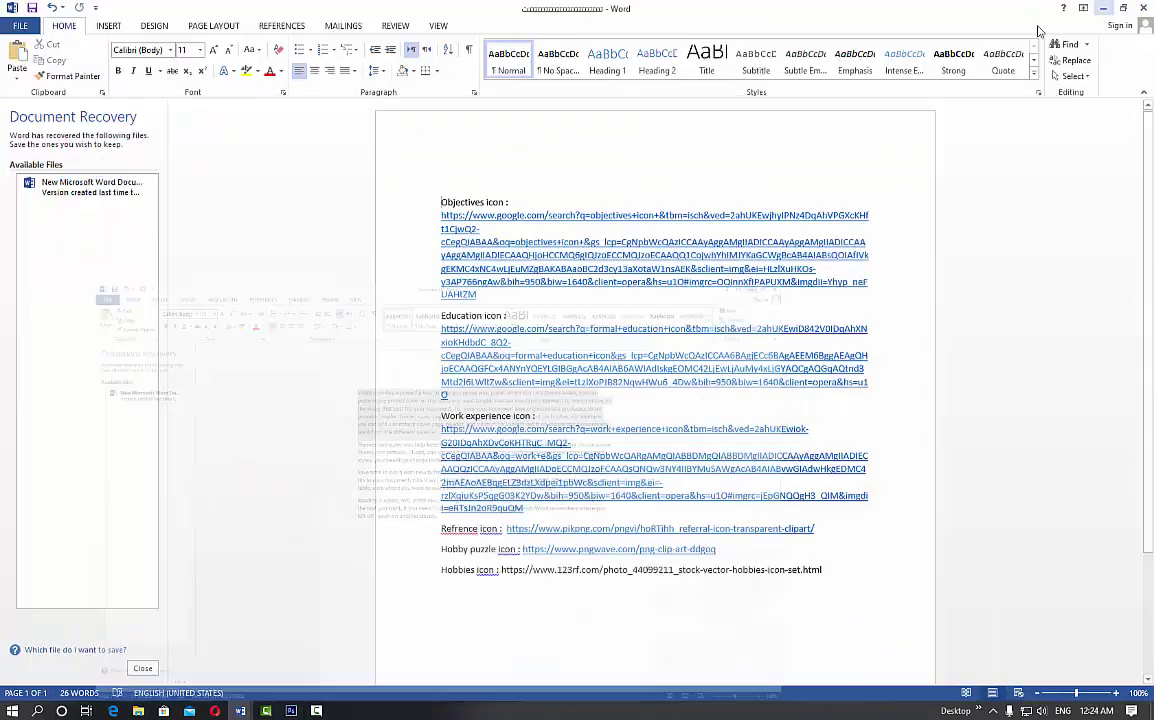
pyautogui.press('super+d')
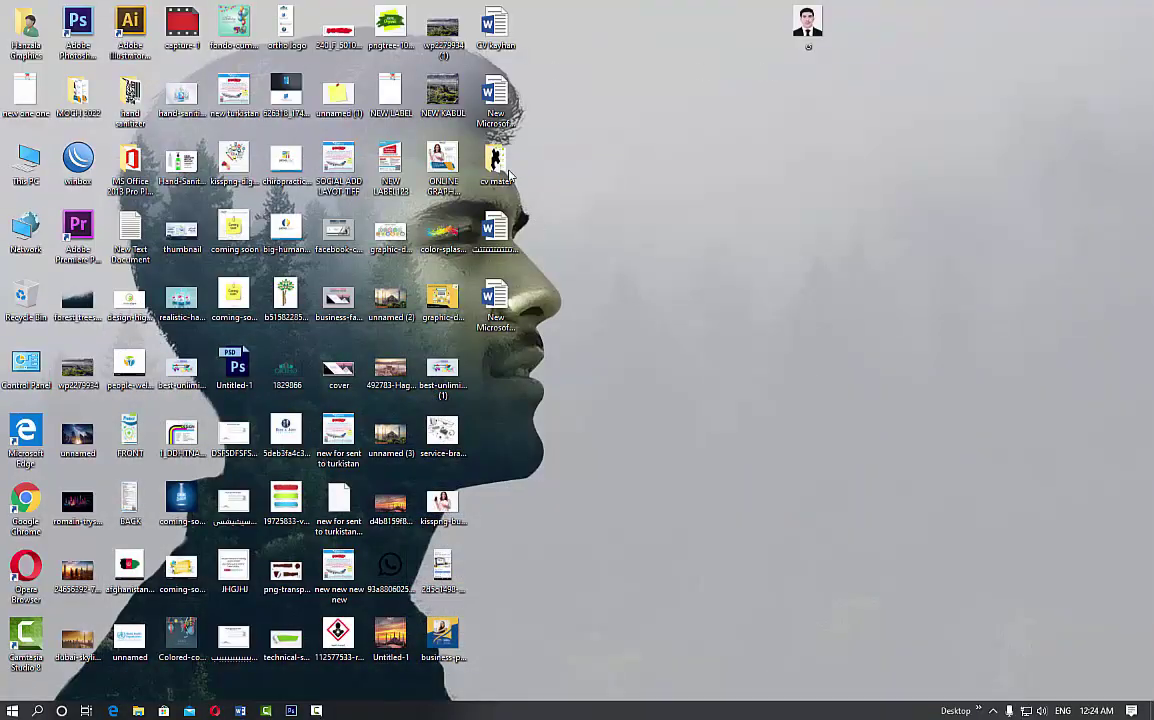
pyautogui.doubleClick(505, 172)
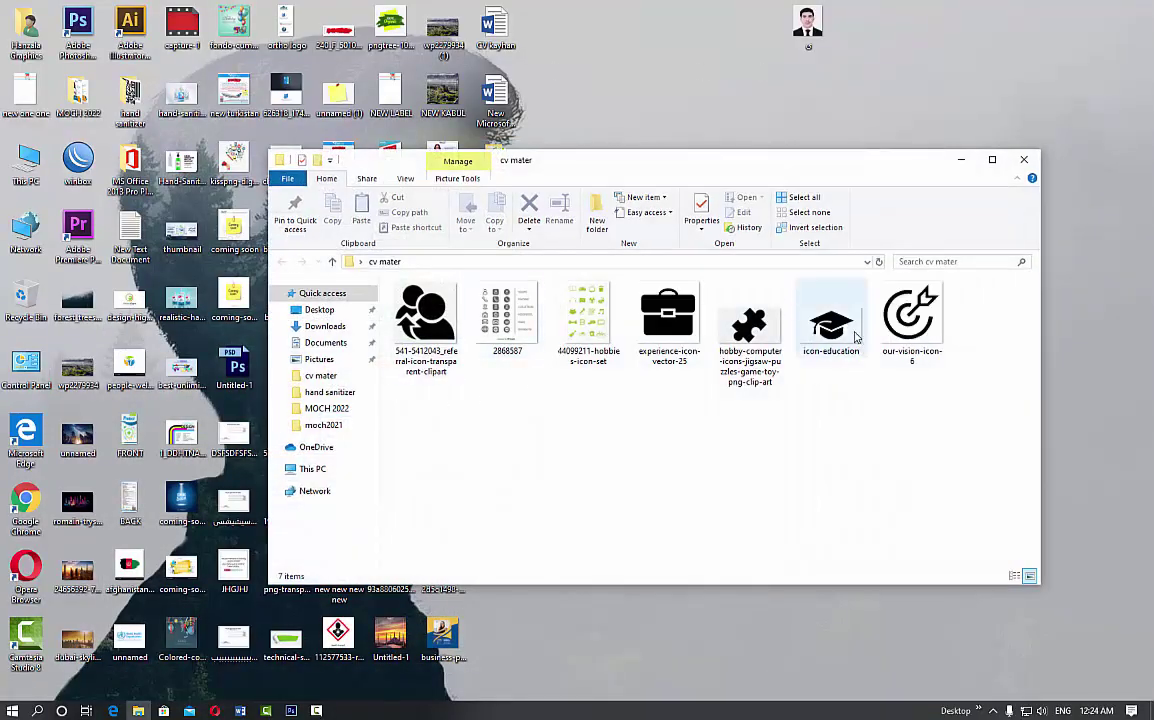
pyautogui.click(855, 337)
pyautogui.click(921, 338)
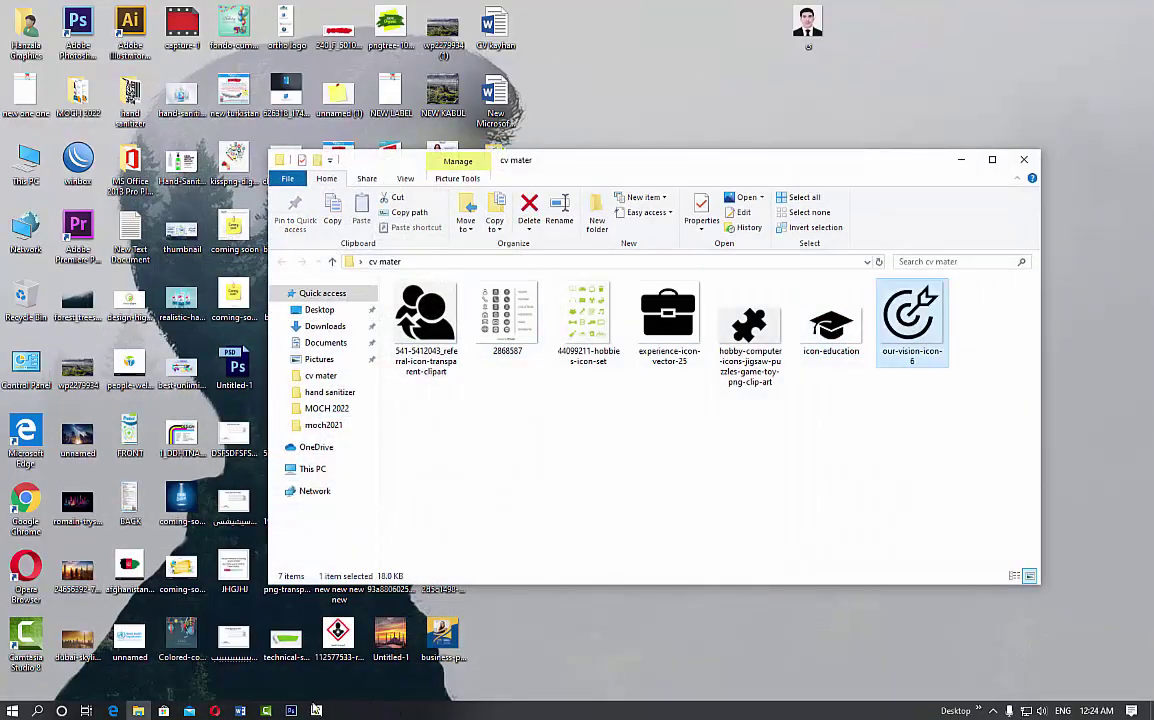
pyautogui.press('Return')
# Step: Drag our-vision-icon-6 into the CV, scale it down, and position it on the OBJECTIVES dot
pyautogui.press('Escape')
pyautogui.moveTo(910, 320)
pyautogui.mouseDown()
pyautogui.moveTo(323, 678)
pyautogui.moveTo(515, 314)
pyautogui.mouseUp()
pyautogui.hotkey('ctrl', '0')
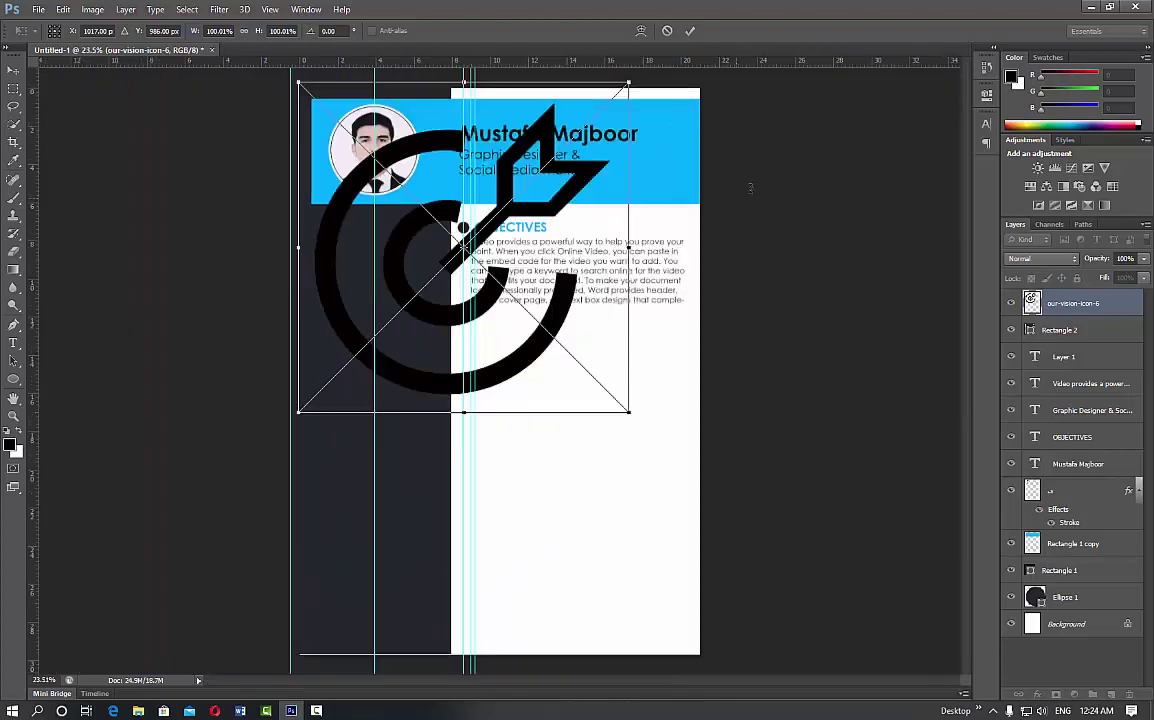
pyautogui.moveTo(628, 87); pyautogui.dragTo(490, 228)
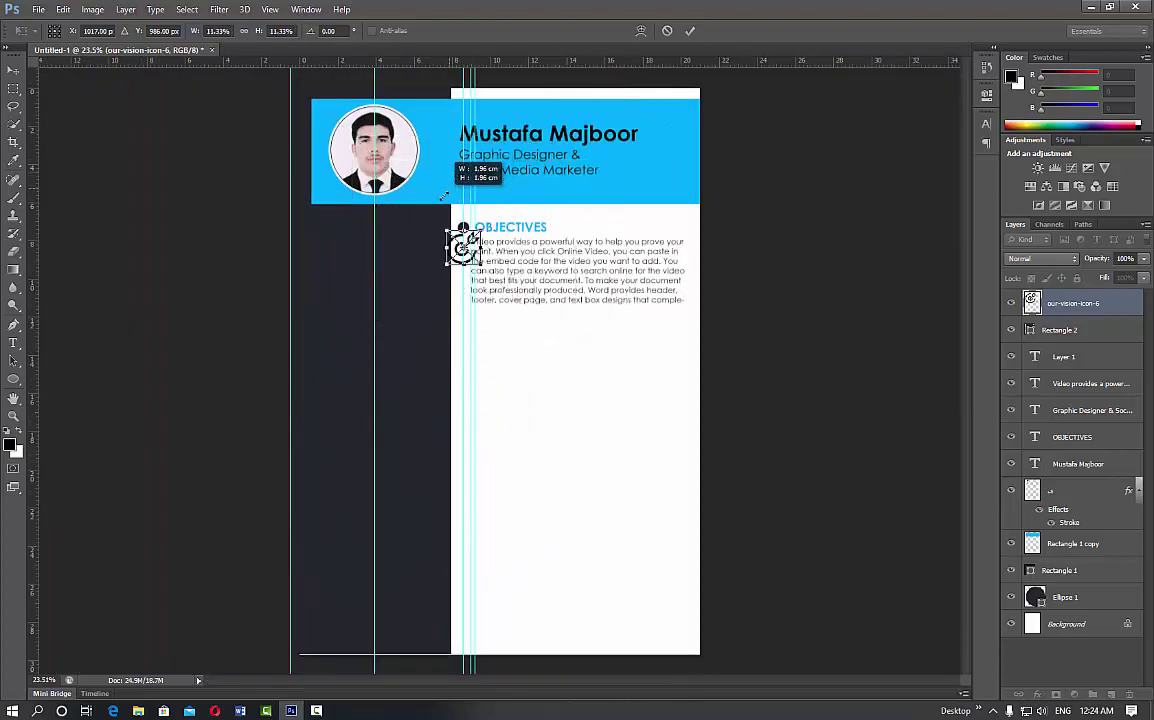
pyautogui.scroll(2, 452, 224)
pyautogui.scroll(4, 452, 224)
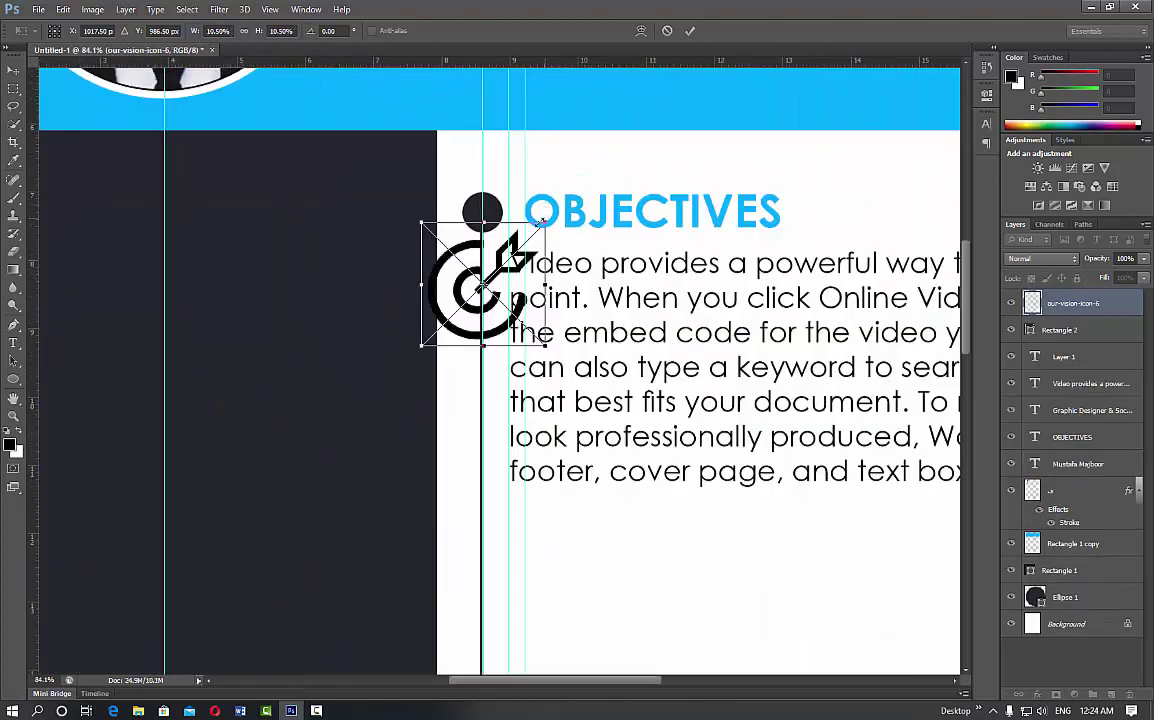
pyautogui.moveTo(540, 222)
pyautogui.mouseDown()
pyautogui.moveTo(517, 250)
pyautogui.moveTo(530, 248)
pyautogui.mouseUp()
pyautogui.scroll(3, 474, 279)
pyautogui.press('Return')
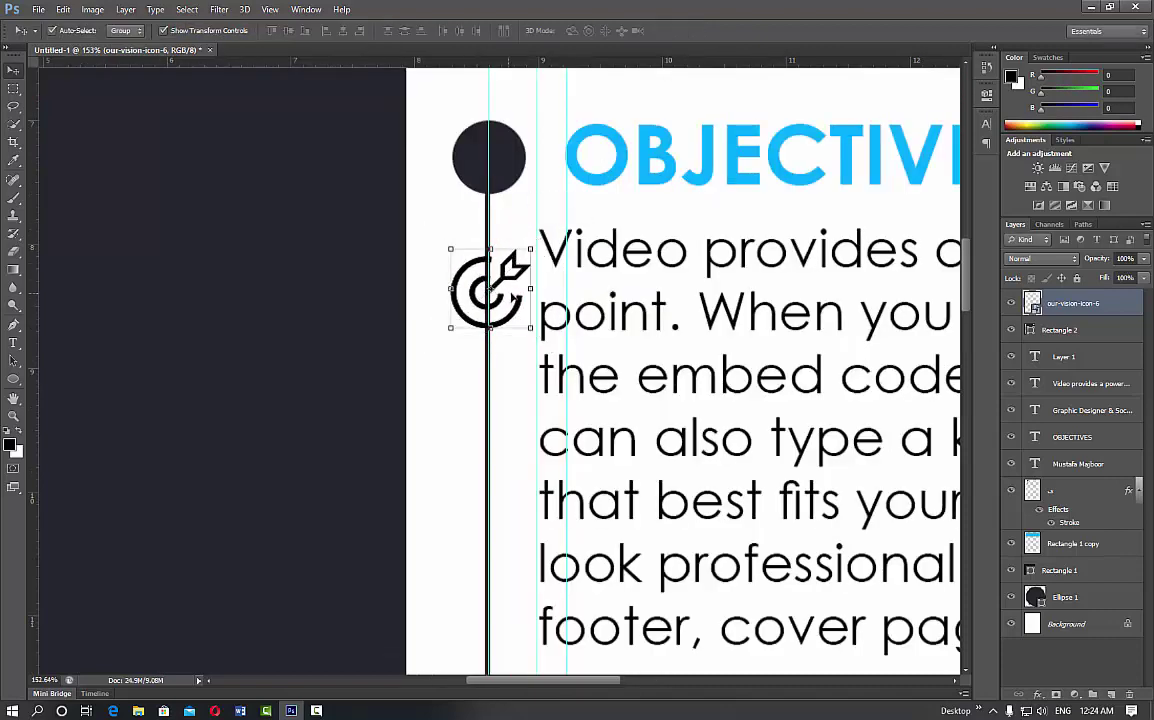
pyautogui.moveTo(518, 300); pyautogui.dragTo(516, 167)
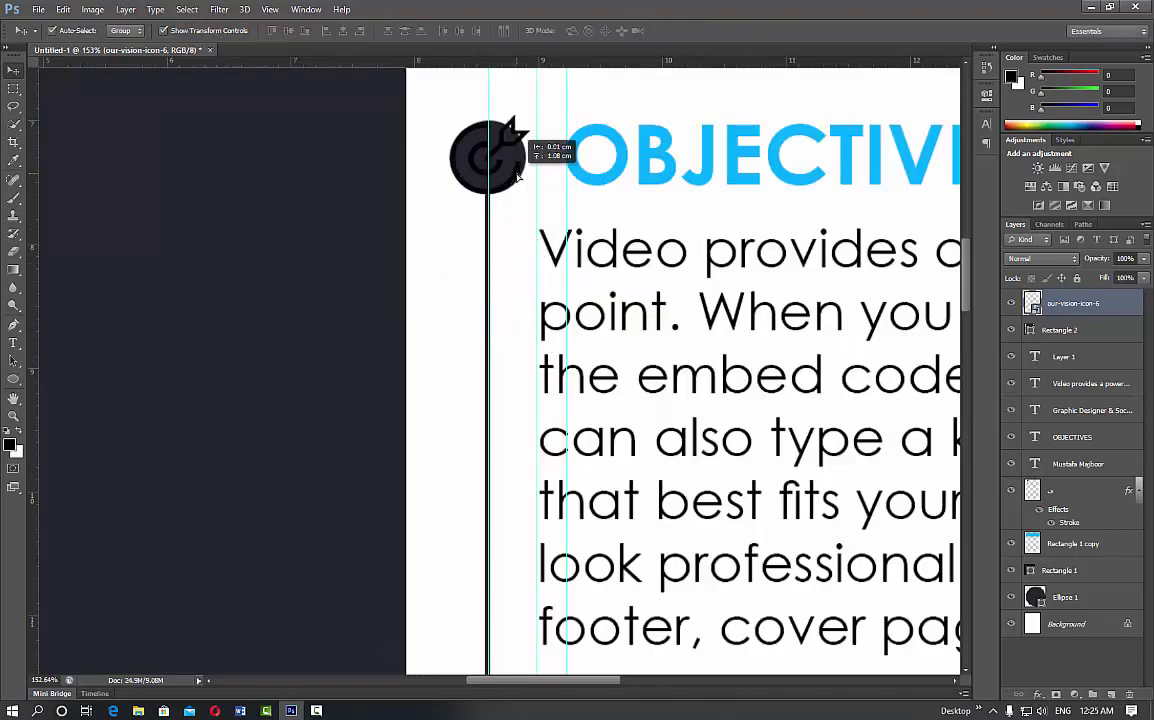
pyautogui.rightClick(1086, 303)
# Step: Rasterize the target icon and give it a white ffffff Color Overlay
pyautogui.click(937, 314)
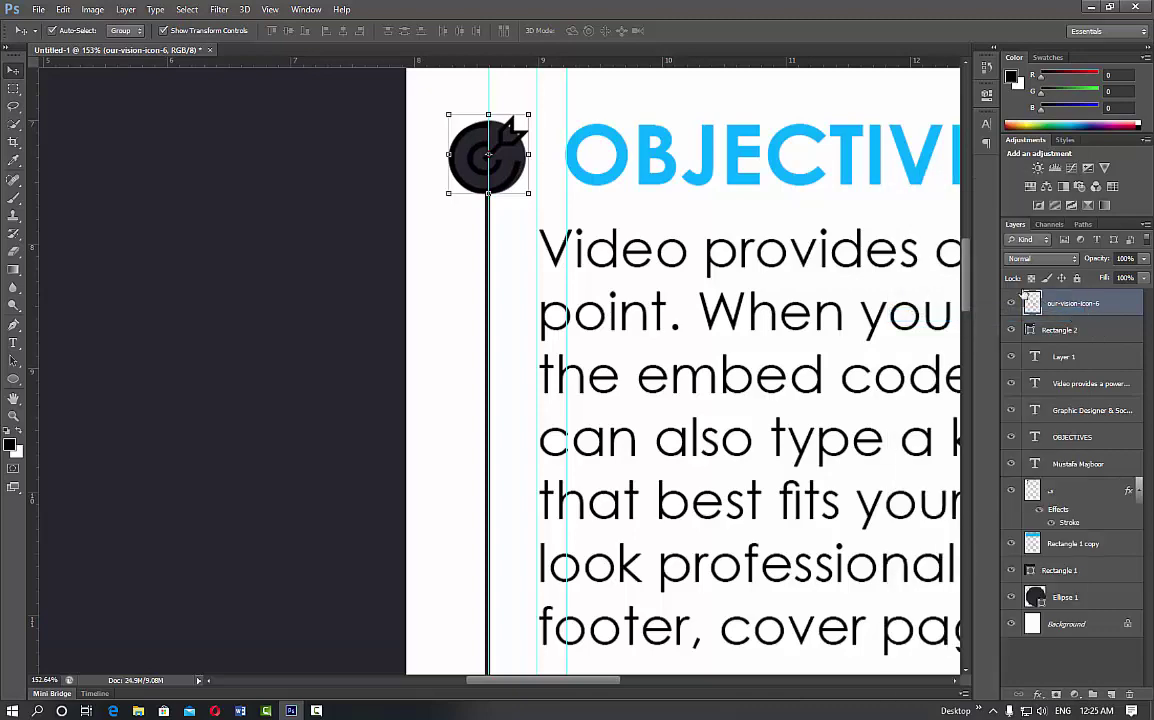
pyautogui.click(692, 322)
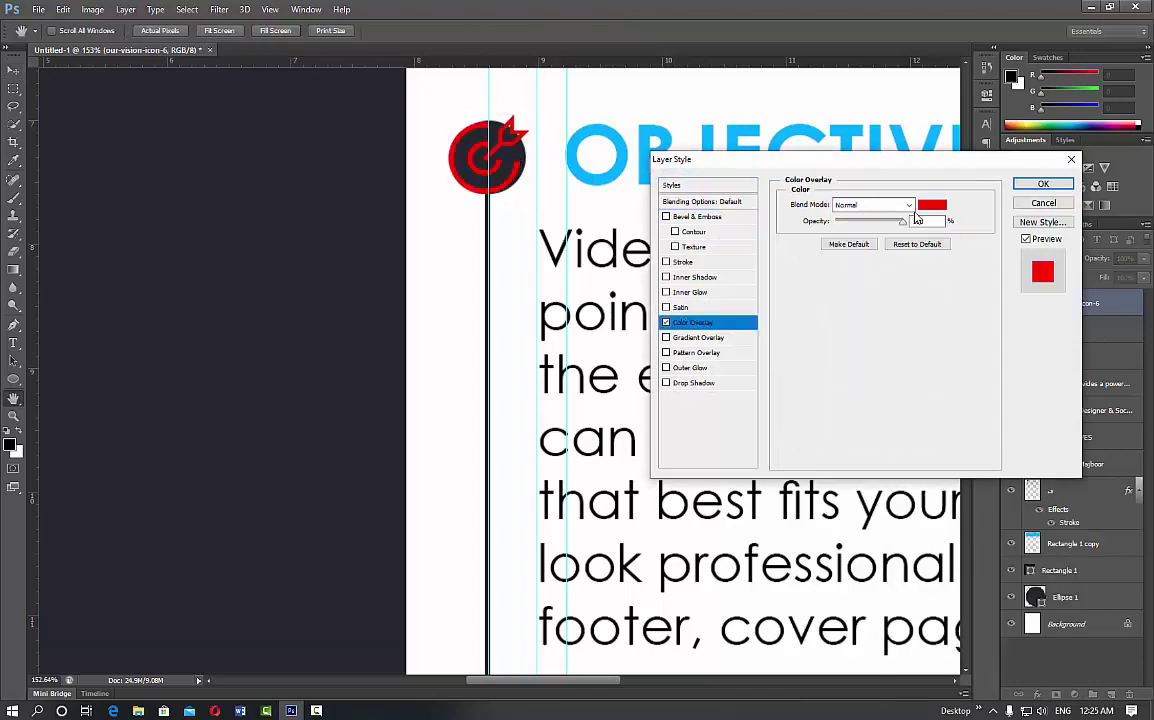
pyautogui.click(932, 205)
pyautogui.click(592, 145)
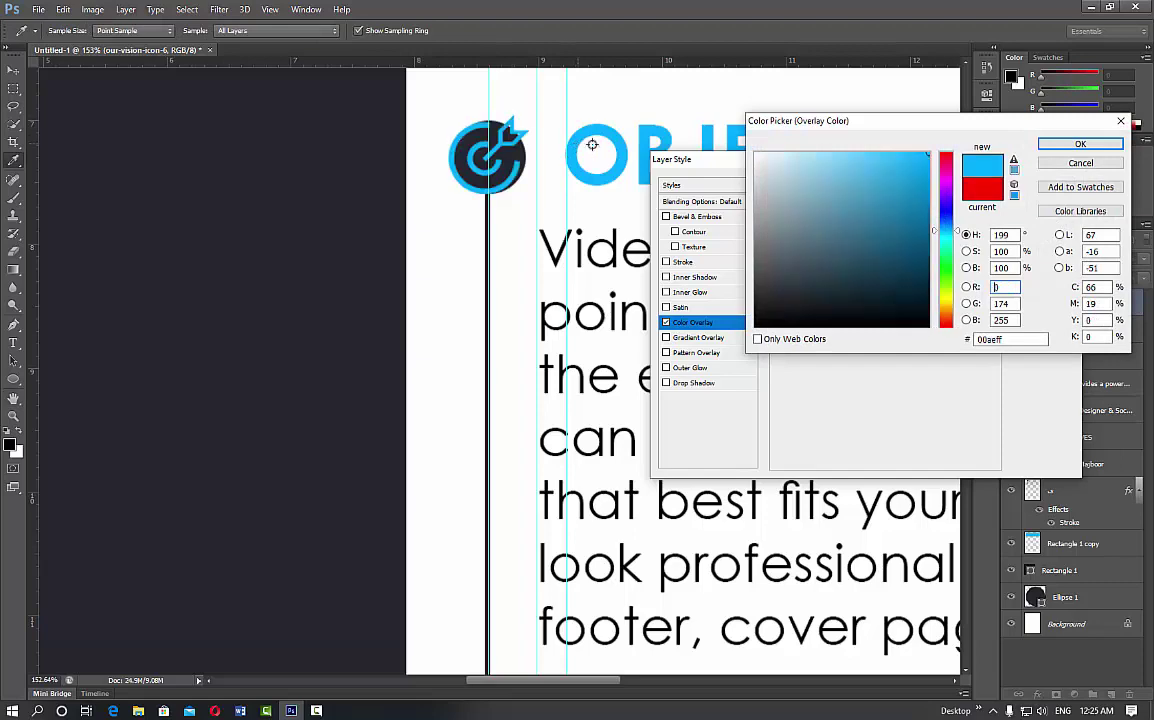
pyautogui.click(756, 153)
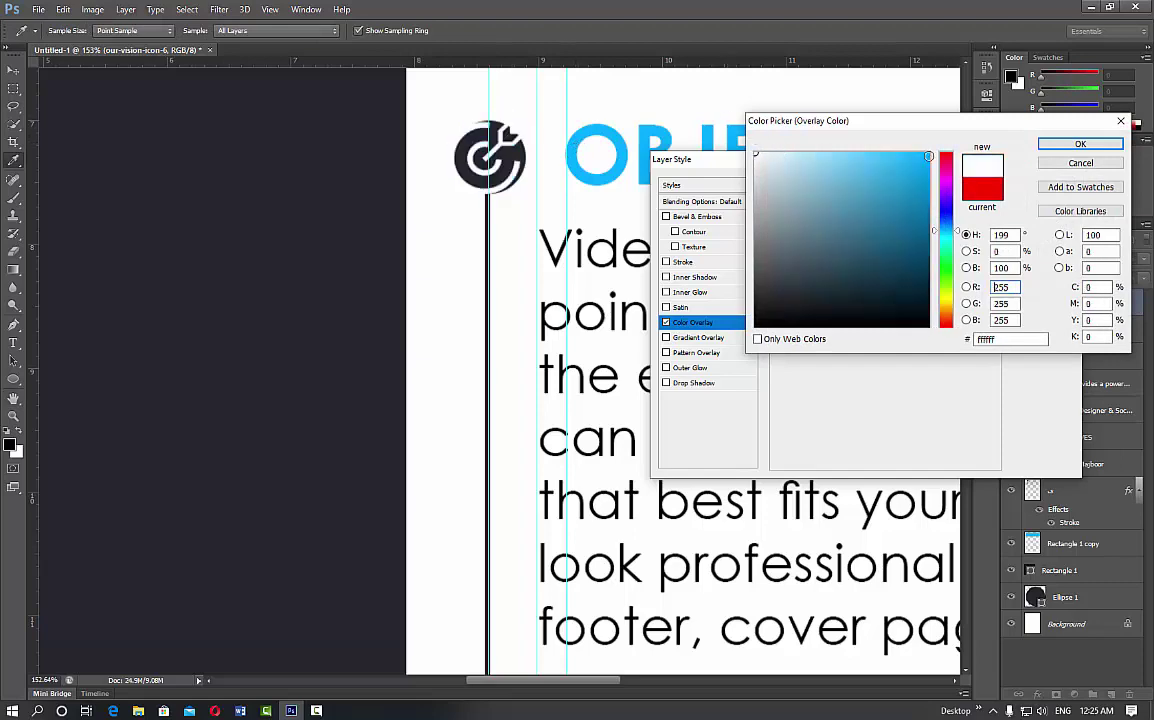
pyautogui.click(1073, 150)
pyautogui.press('Return')
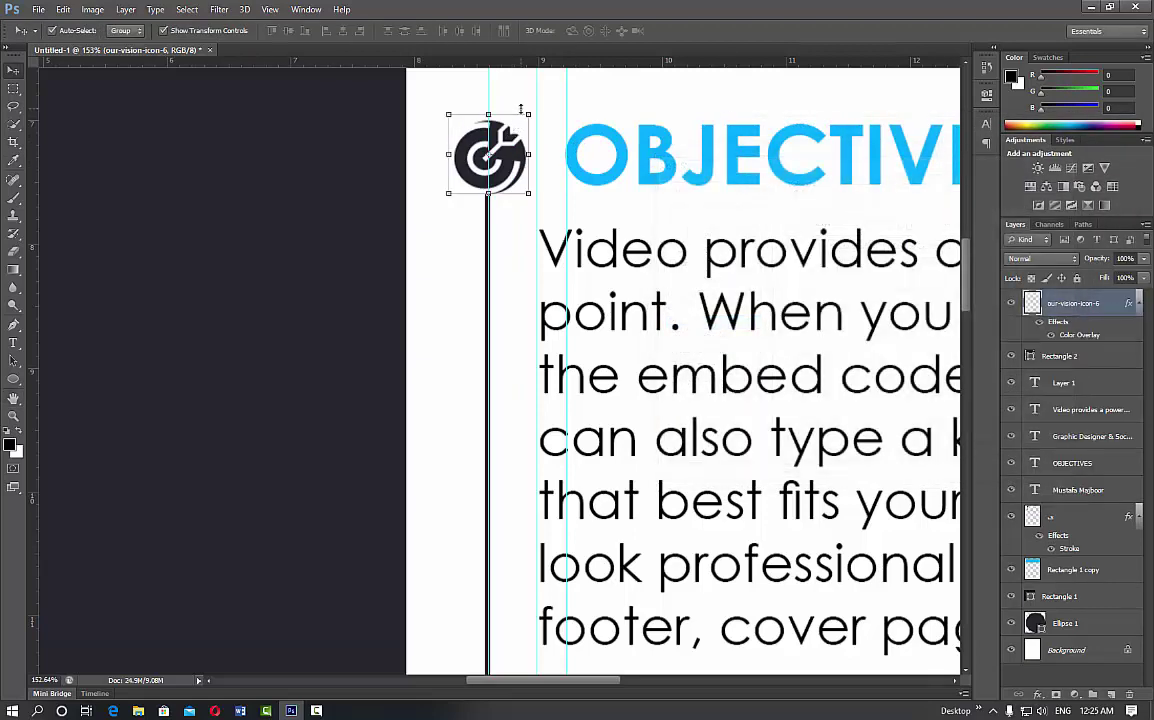
# Step: Shrink the target icon slightly and nudge it to centre inside the dark circle
pyautogui.moveTo(527, 113); pyautogui.dragTo(517, 126)
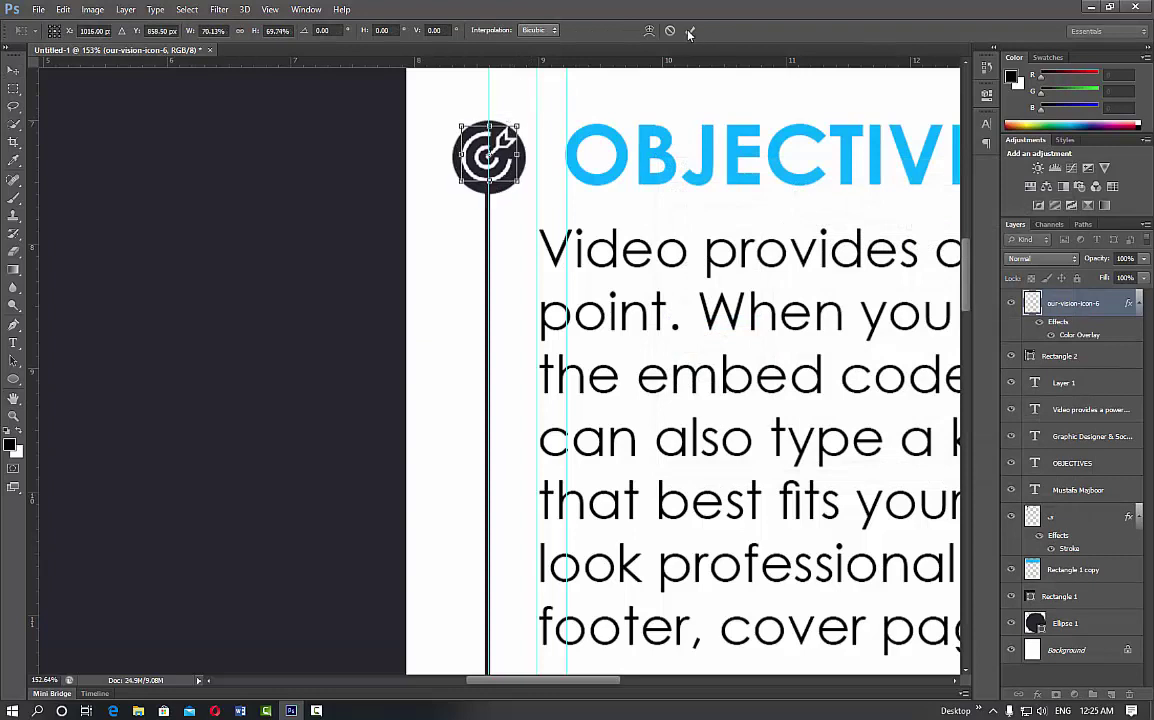
pyautogui.press('Return')
pyautogui.press('Right')
pyautogui.press('Down')
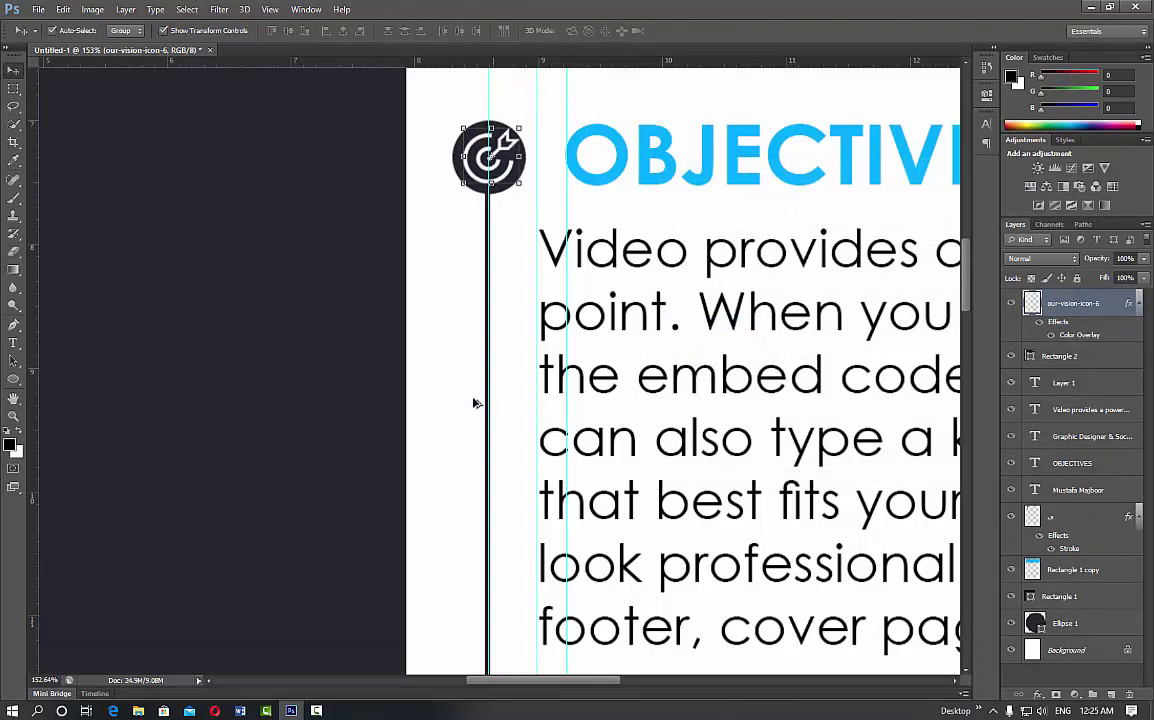
pyautogui.scroll(-3, 475, 403)
# Step: Alt-drag the dark circle down to create Ellipse 1 copy and nudge it onto the timeline line
pyautogui.click(322, 304)
pyautogui.scroll(-2, 501, 378)
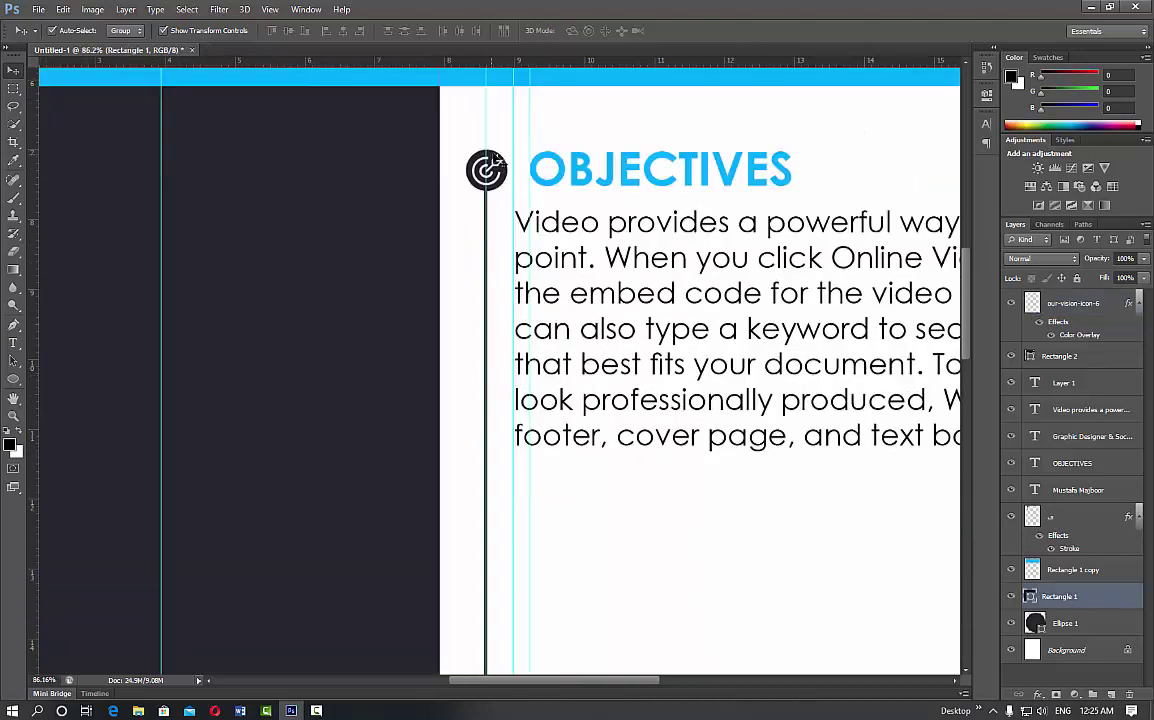
pyautogui.scroll(3, 497, 170)
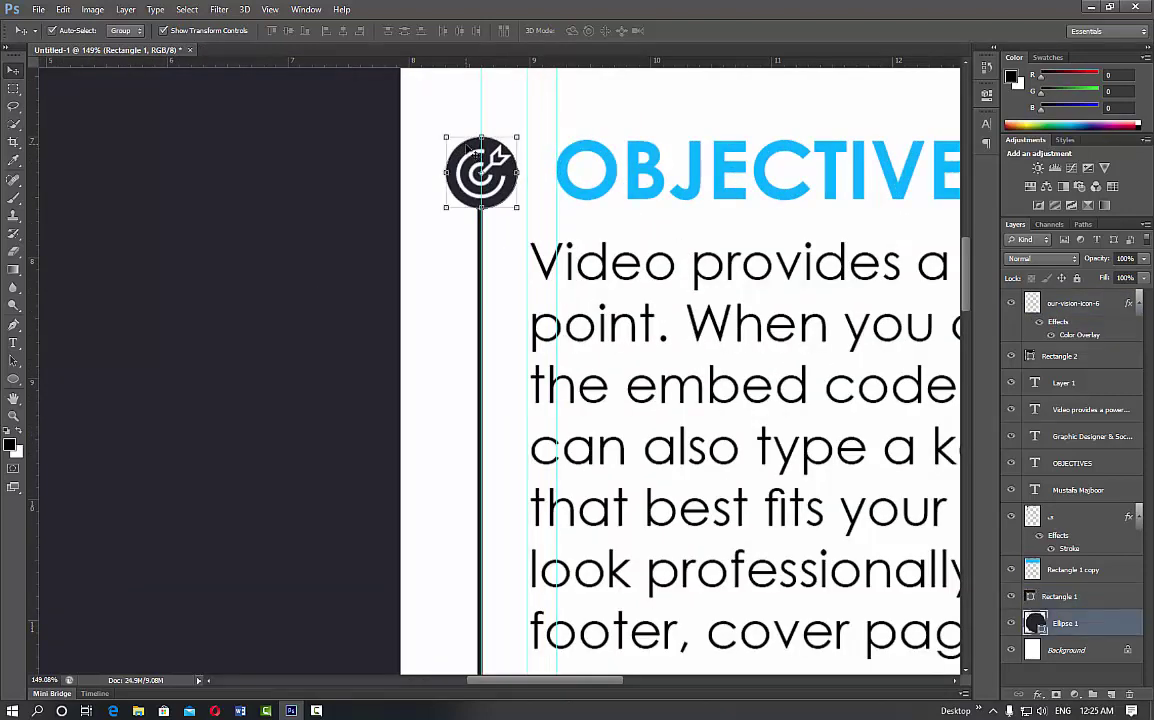
pyautogui.moveTo(474, 153); pyautogui.dragTo(470, 540)
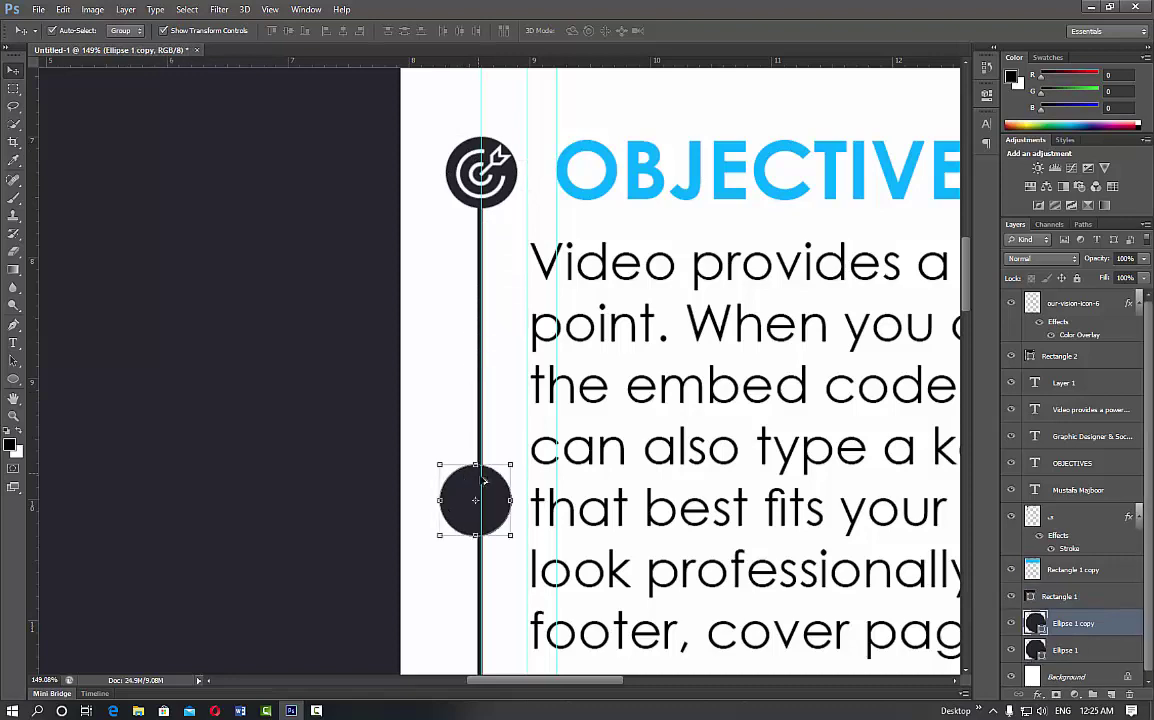
pyautogui.scroll(-3, 487, 487)
pyautogui.scroll(-2, 487, 487)
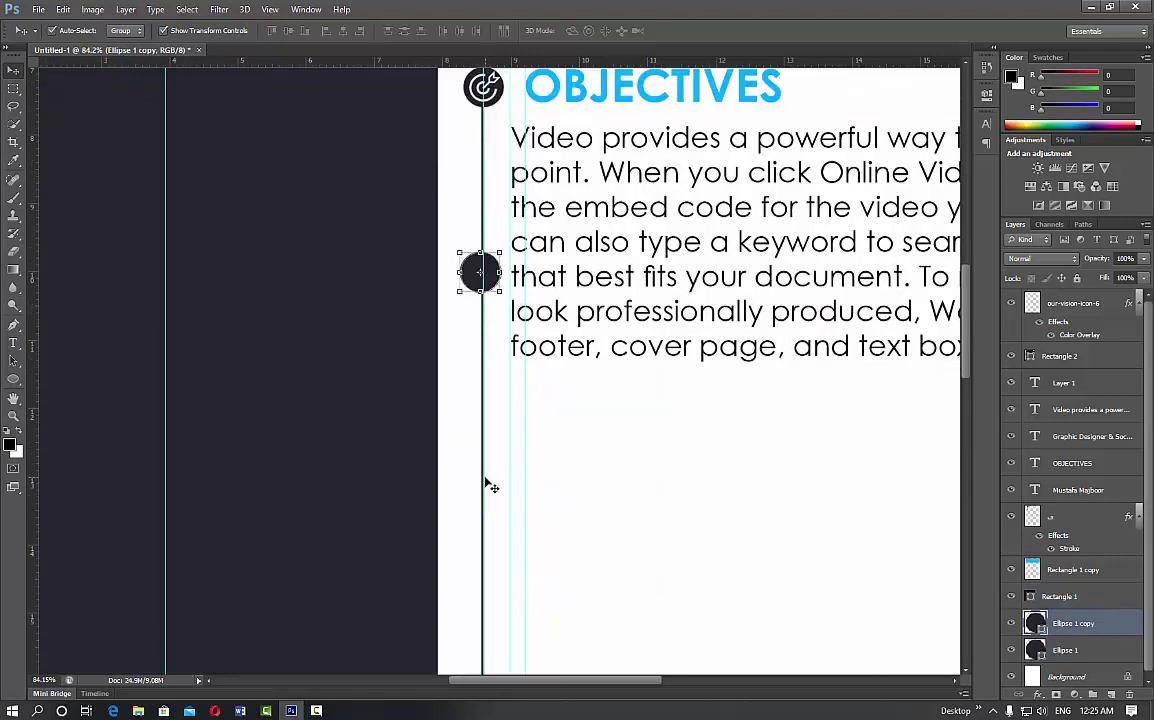
pyautogui.press('Right')
pyautogui.press('Right')
pyautogui.press('Down')
pyautogui.press('Down')
pyautogui.press('Down')
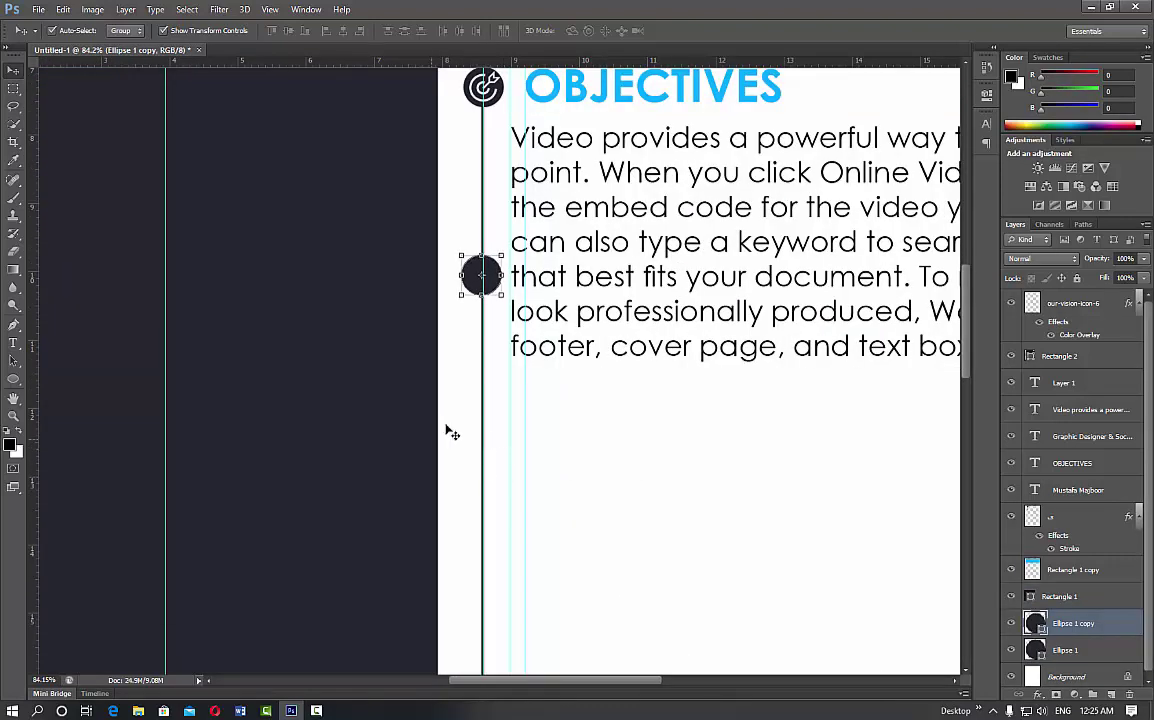
# Step: Position the copied circle on the line just below the OBJECTIVES paragraph
pyautogui.moveTo(482, 275); pyautogui.dragTo(491, 426)
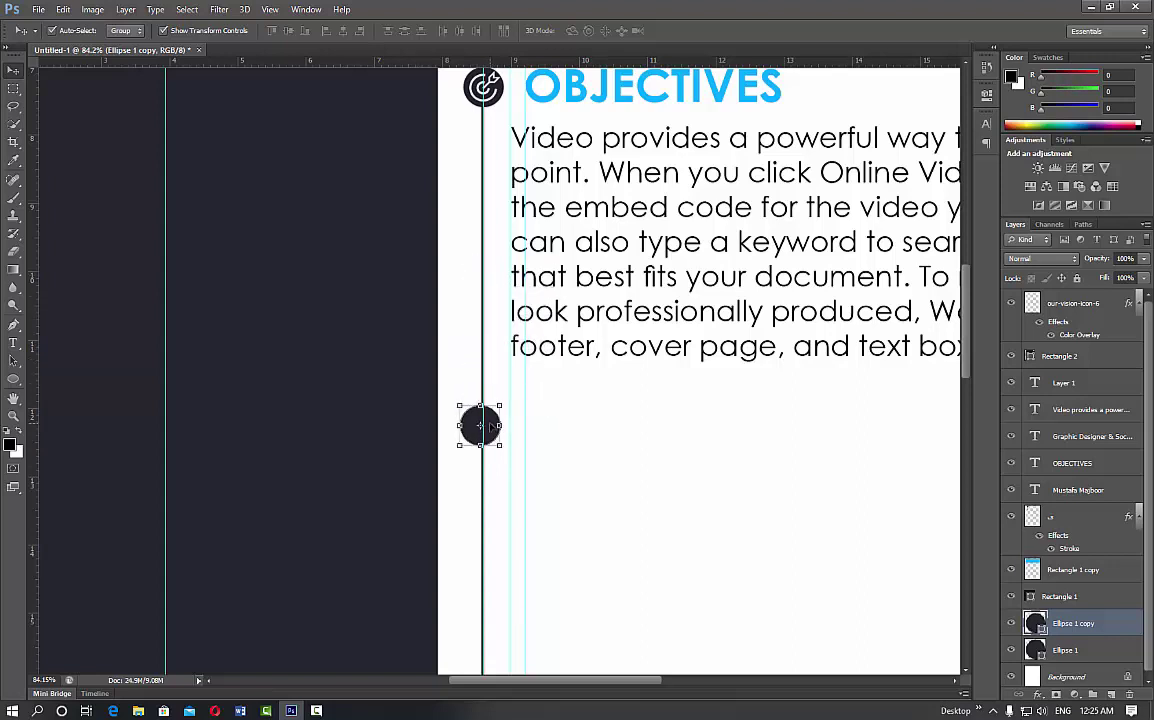
pyautogui.press('Up')
pyautogui.press('Up')
pyautogui.press('Up')
pyautogui.press('Right')
pyautogui.press('Right')
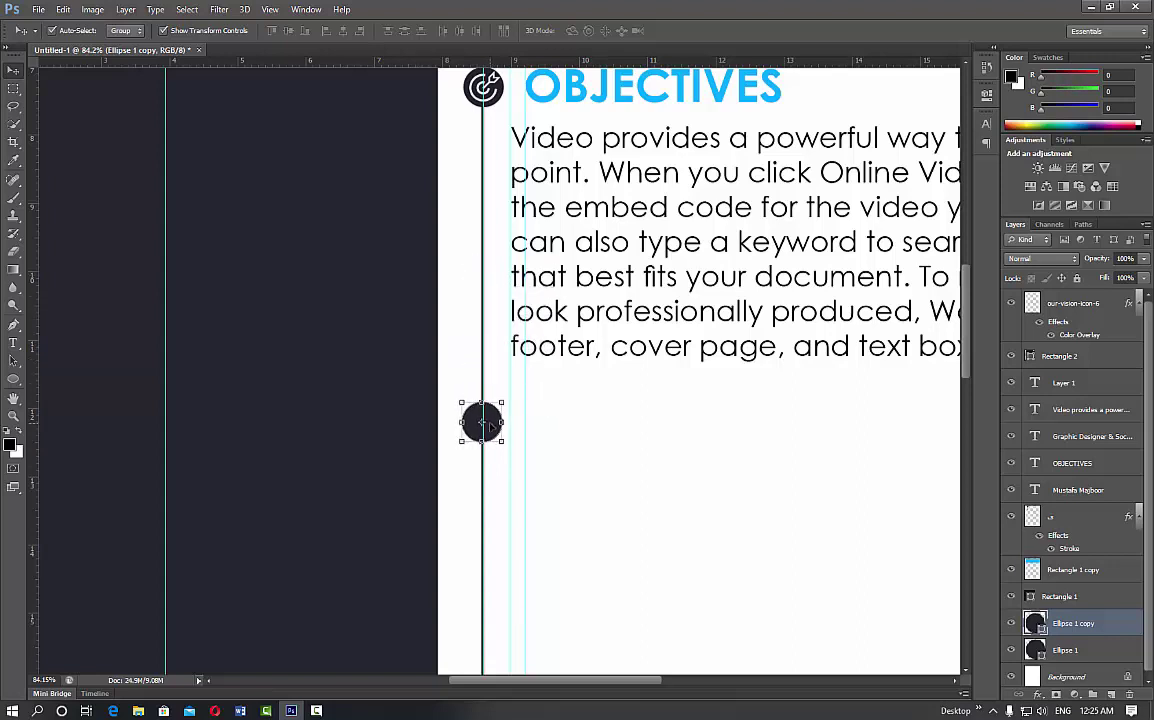
pyautogui.press('Up')
pyautogui.press('Up')
pyautogui.press('Up')
pyautogui.press('Up')
pyautogui.press('Up')
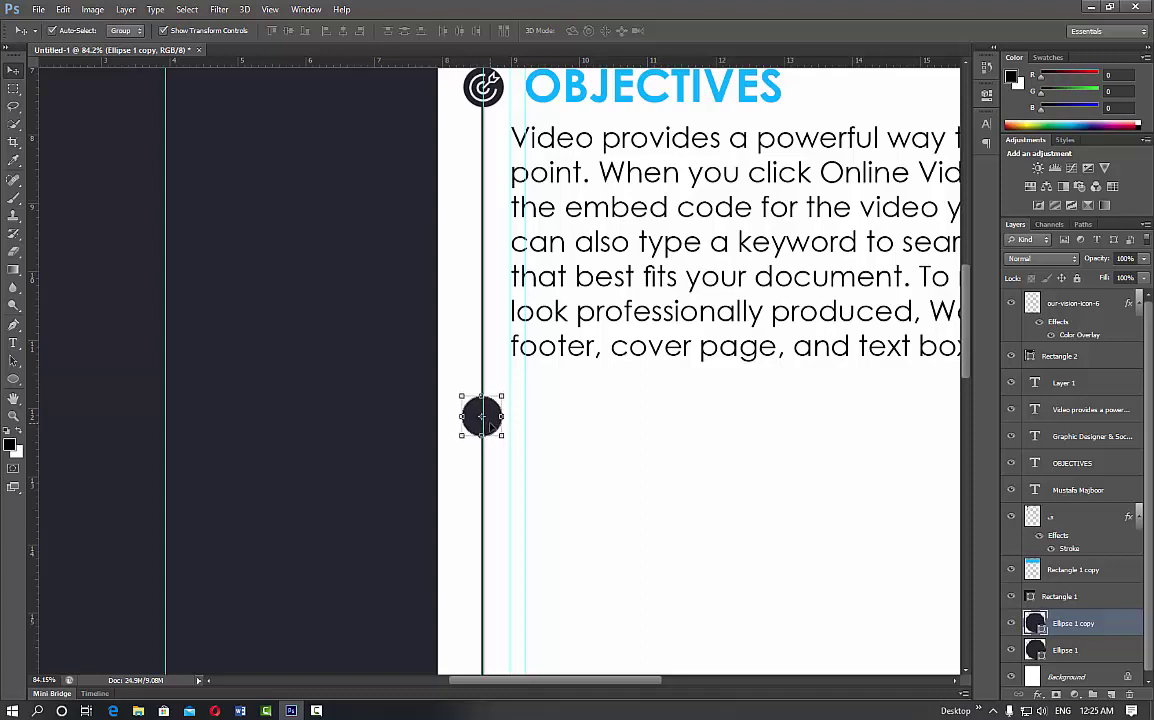
pyautogui.press('Up')
pyautogui.press('Up')
pyautogui.scroll(2, 628, 143)
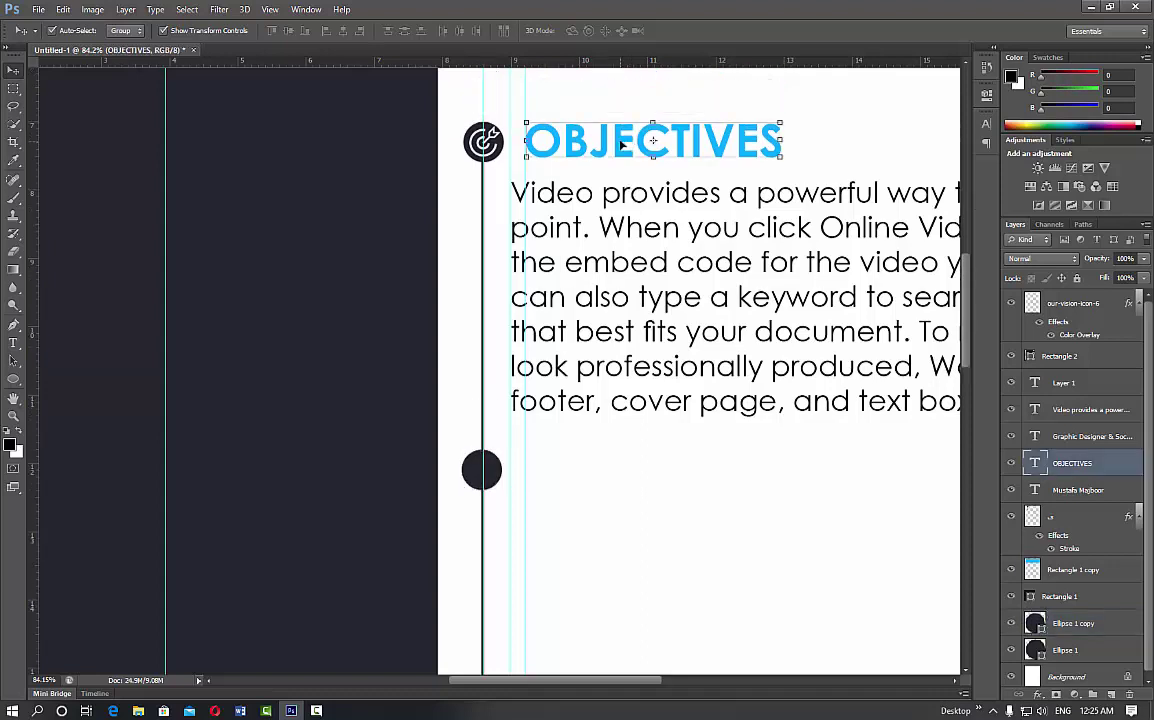
# Step: Duplicate the OBJECTIVES heading downward and align the top heading to a guide through the top circle
pyautogui.moveTo(625, 140)
pyautogui.mouseDown()
pyautogui.moveTo(604, 430)
pyautogui.moveTo(621, 477)
pyautogui.mouseUp()
pyautogui.click(600, 125)
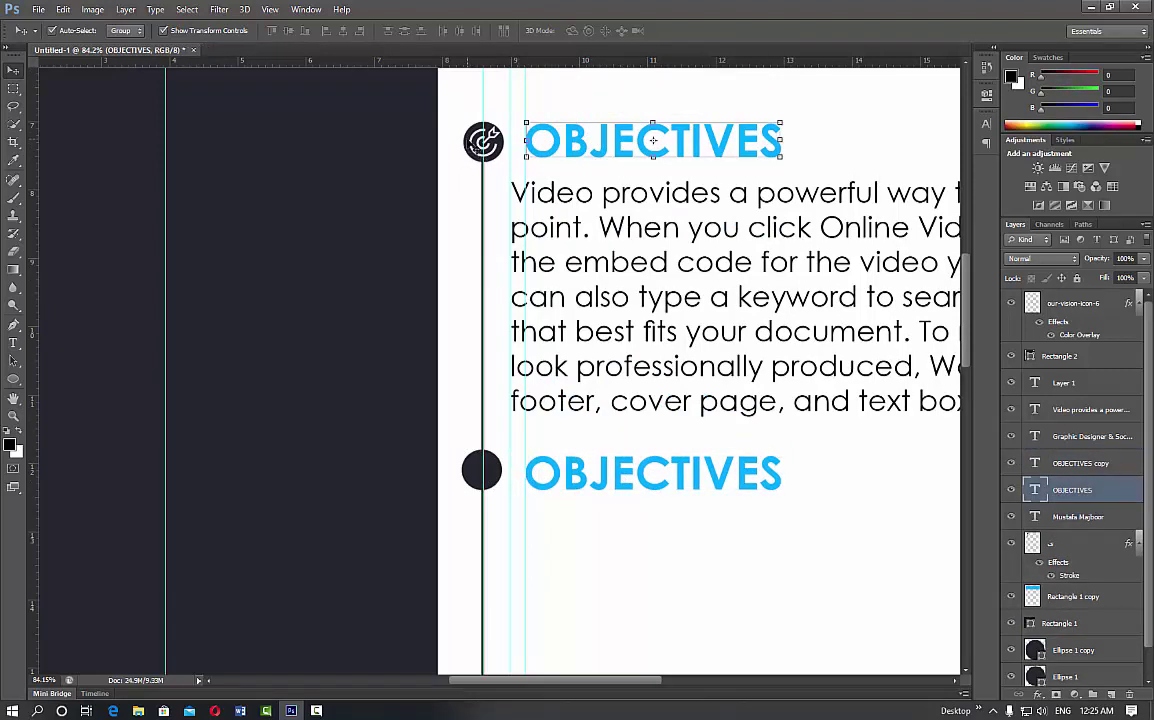
pyautogui.click(484, 141)
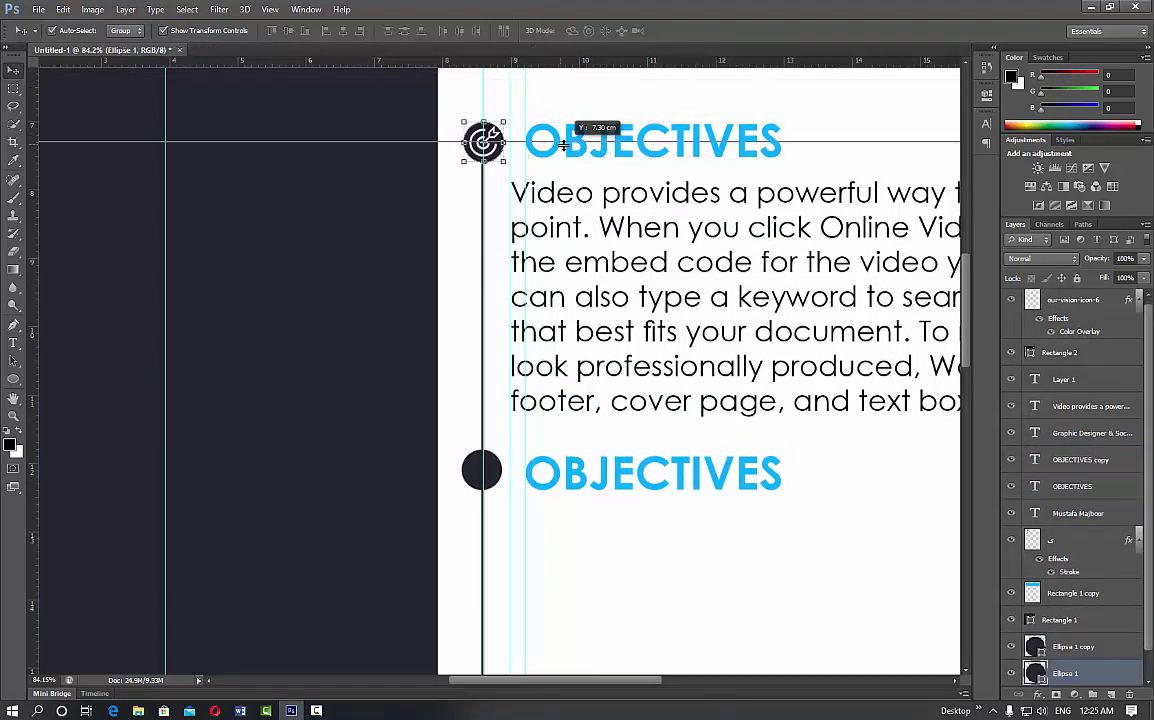
pyautogui.moveTo(530, 63); pyautogui.dragTo(578, 140)
pyautogui.click(578, 138)
pyautogui.press('Down')
pyautogui.press('Down')
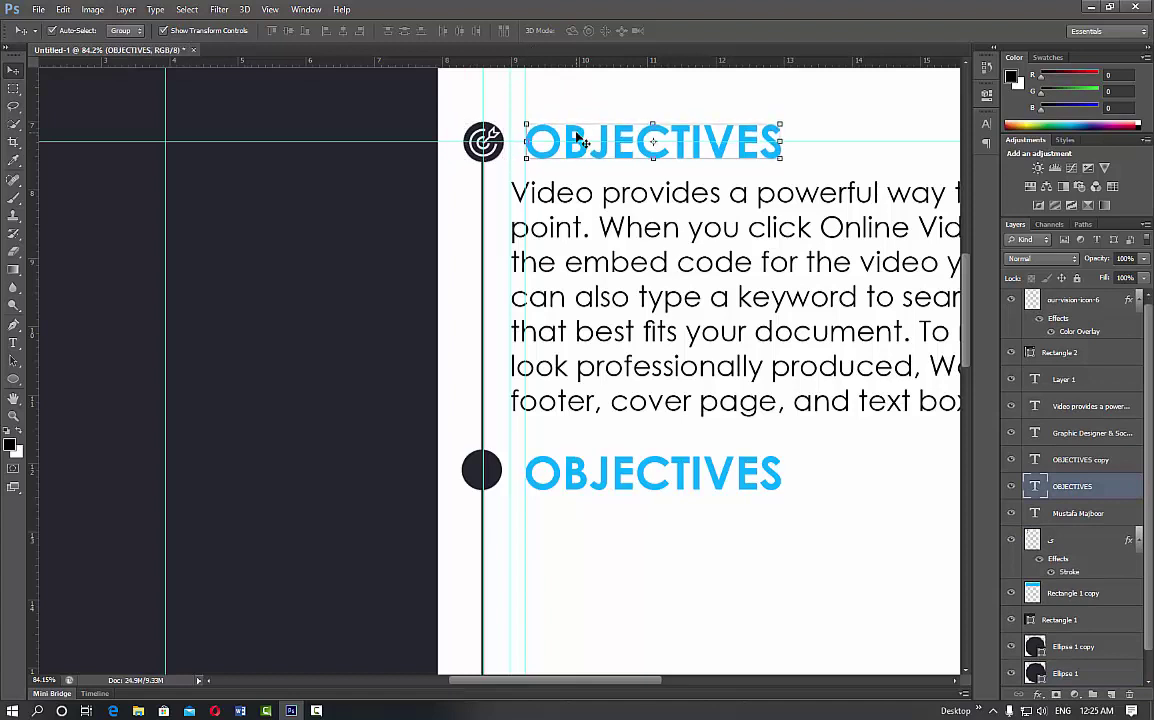
pyautogui.press('Down')
pyautogui.press('Down')
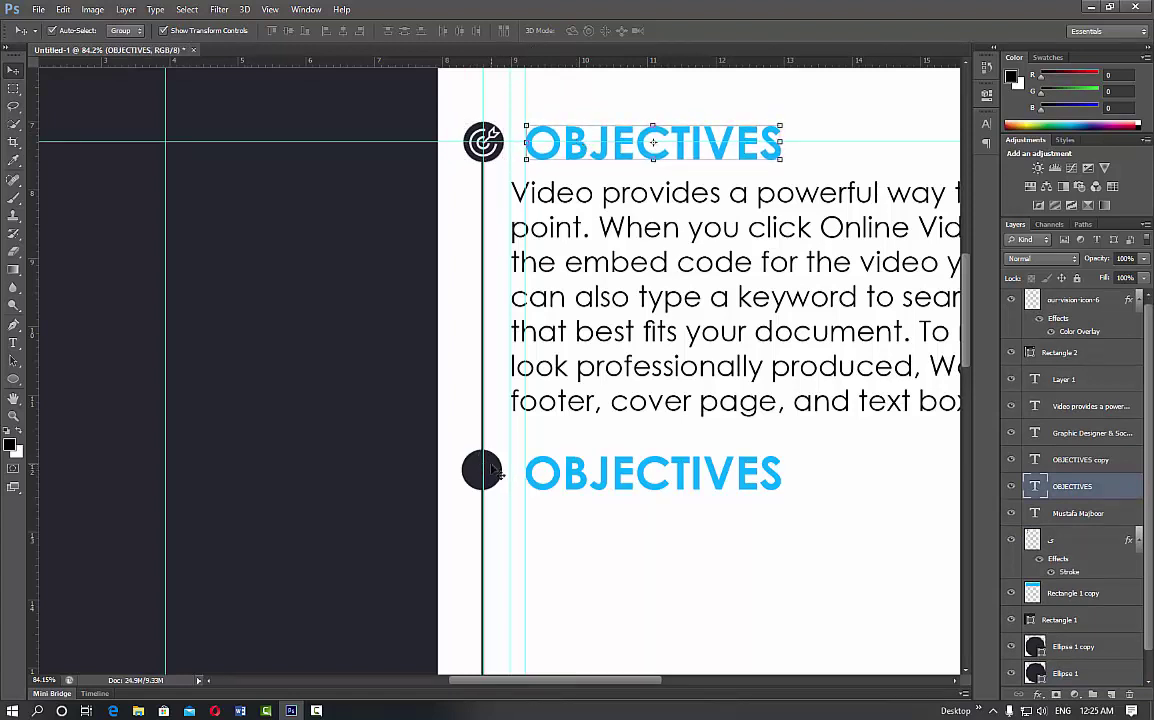
# Step: Add a horizontal guide through the lower circle and align the OBJECTIVES copy to it
pyautogui.click(490, 470)
pyautogui.moveTo(570, 62); pyautogui.dragTo(660, 488)
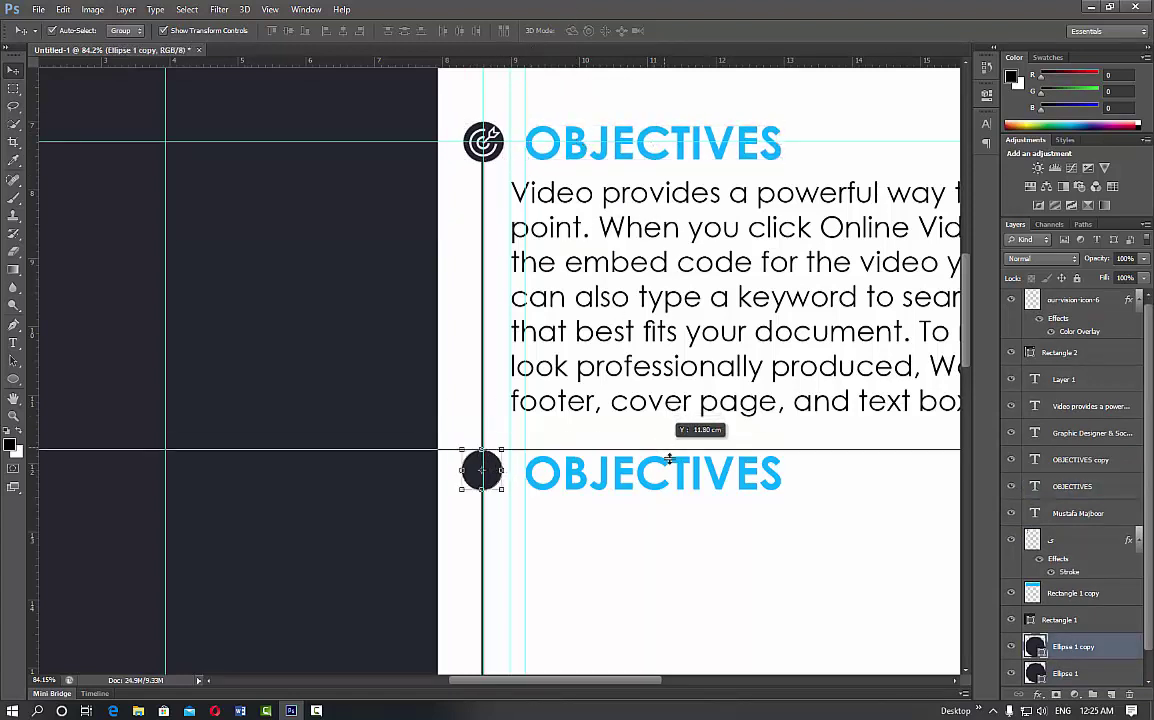
pyautogui.click(665, 489)
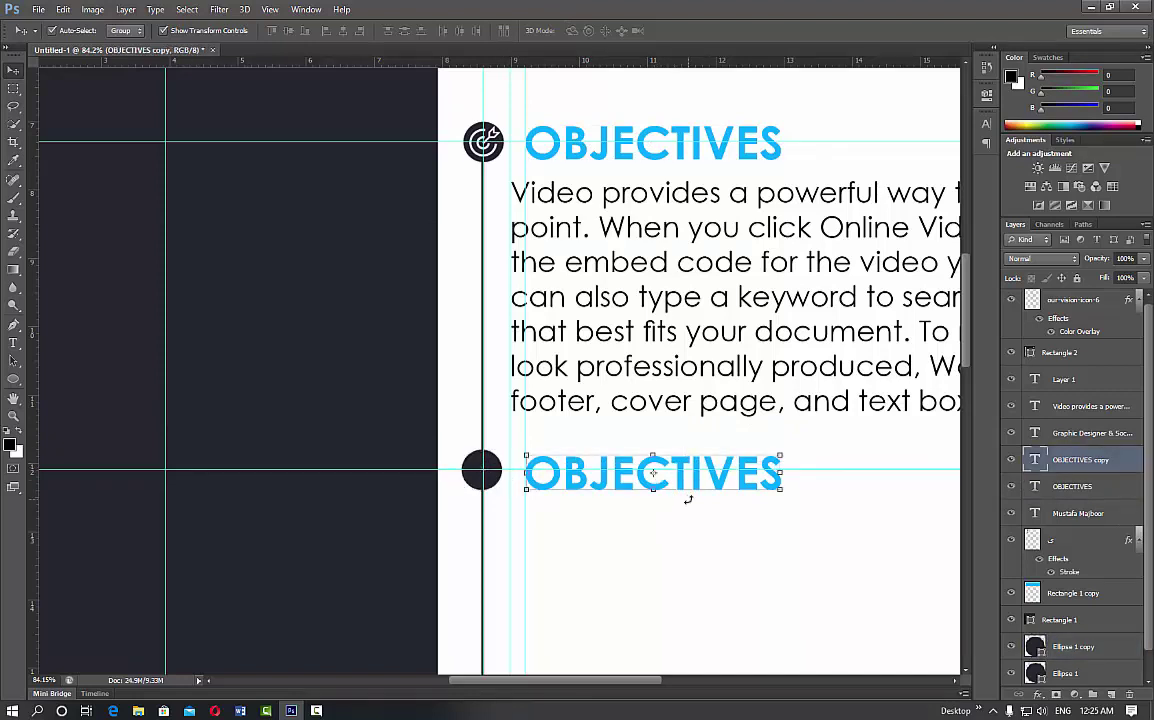
pyautogui.press('Up')
pyautogui.press('Up')
pyautogui.press('Up')
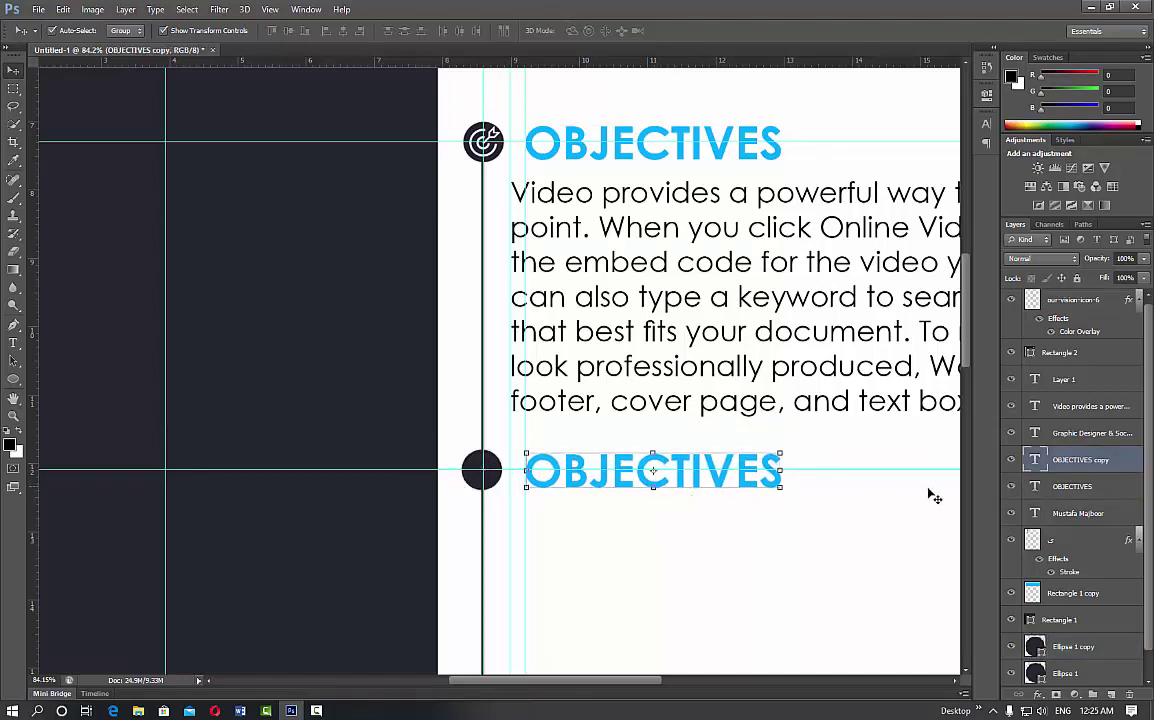
# Step: Retype the copied heading as FORMAL EDUCATION
pyautogui.doubleClick(1033, 460)
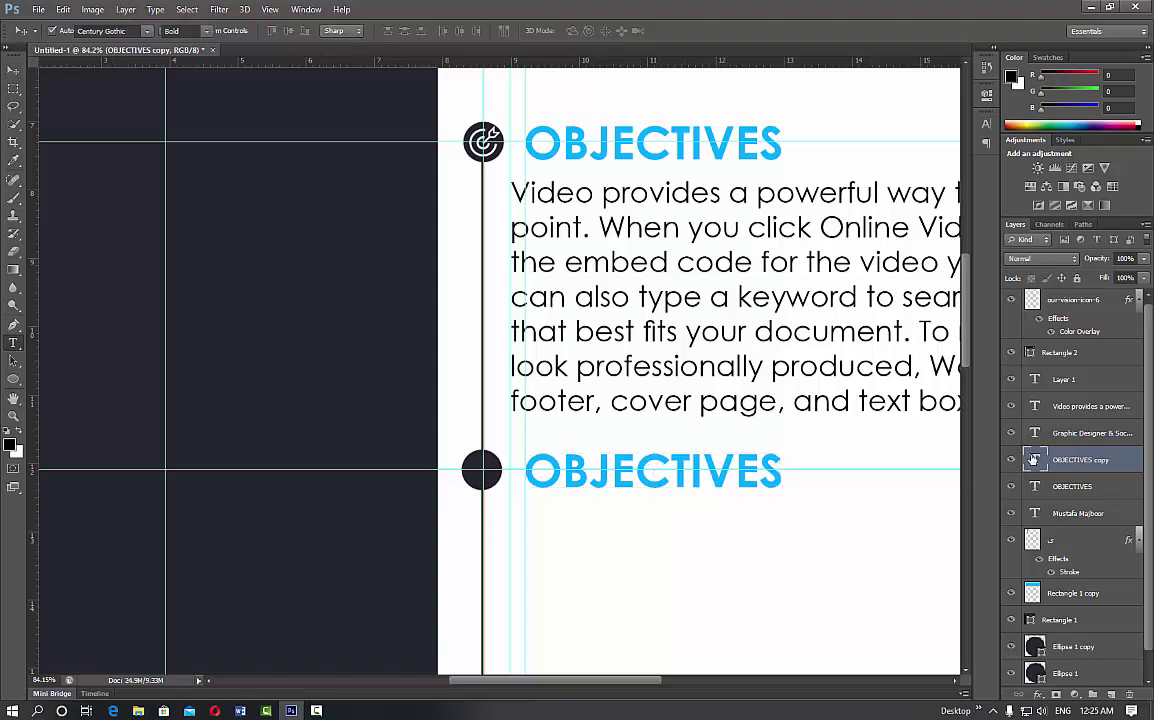
pyautogui.write('FO')
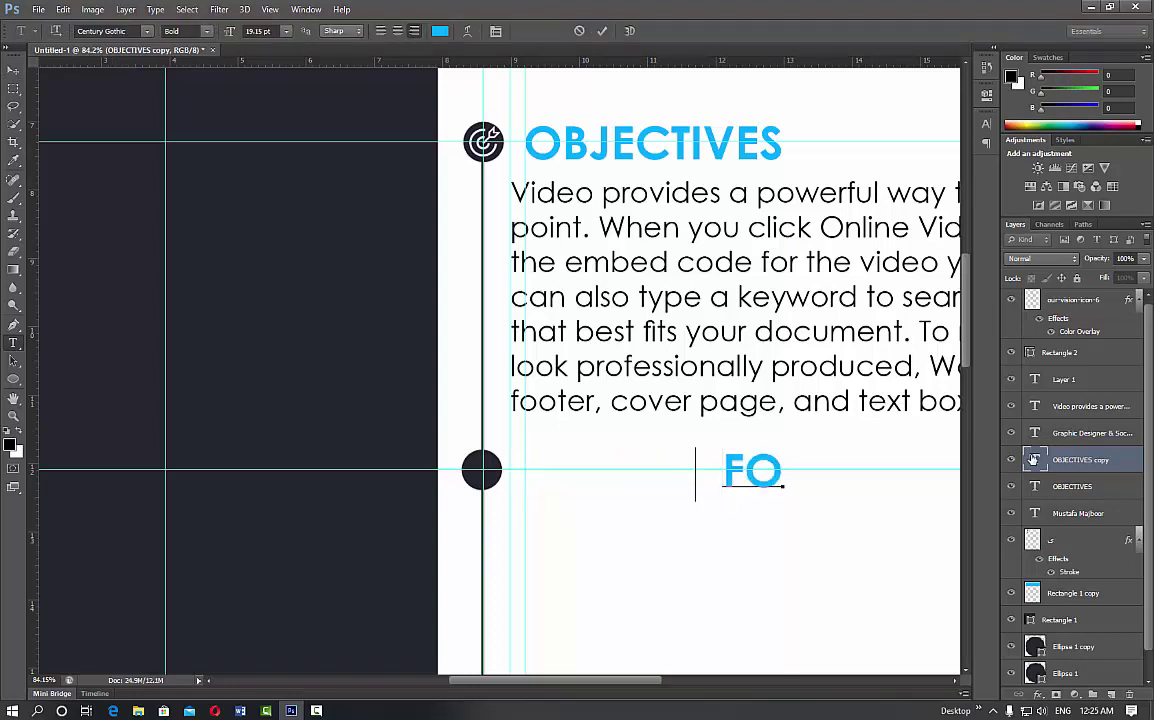
pyautogui.write('RMAL')
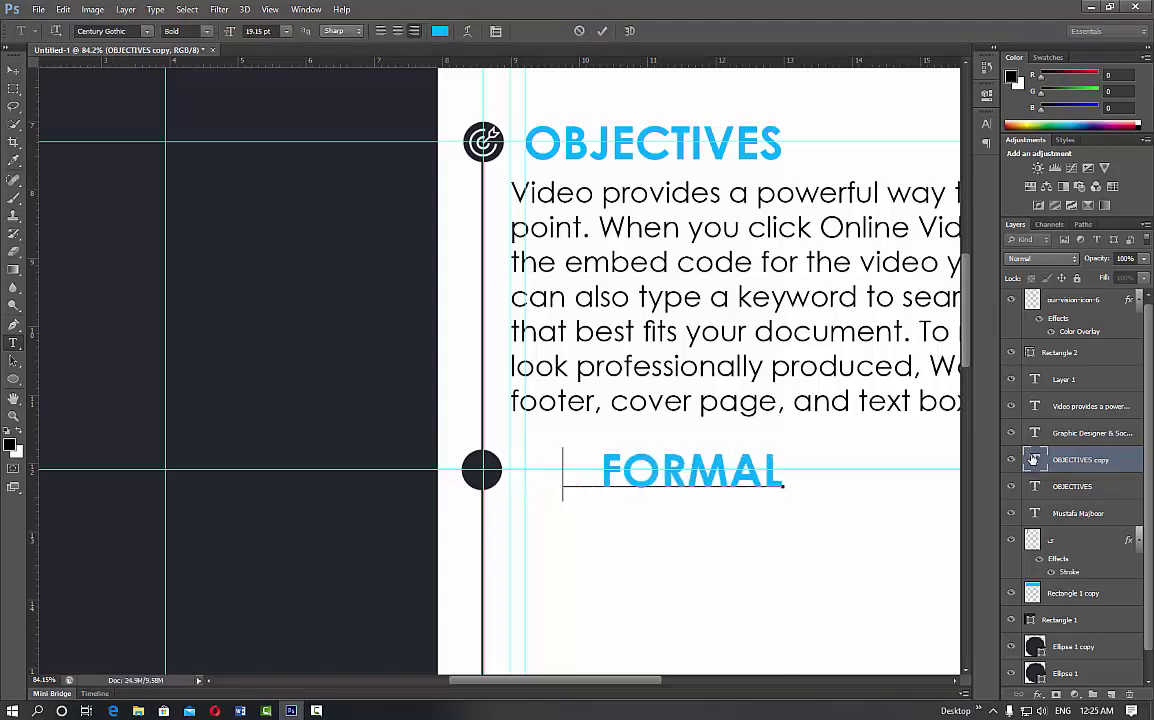
pyautogui.write(' EDUCATION')
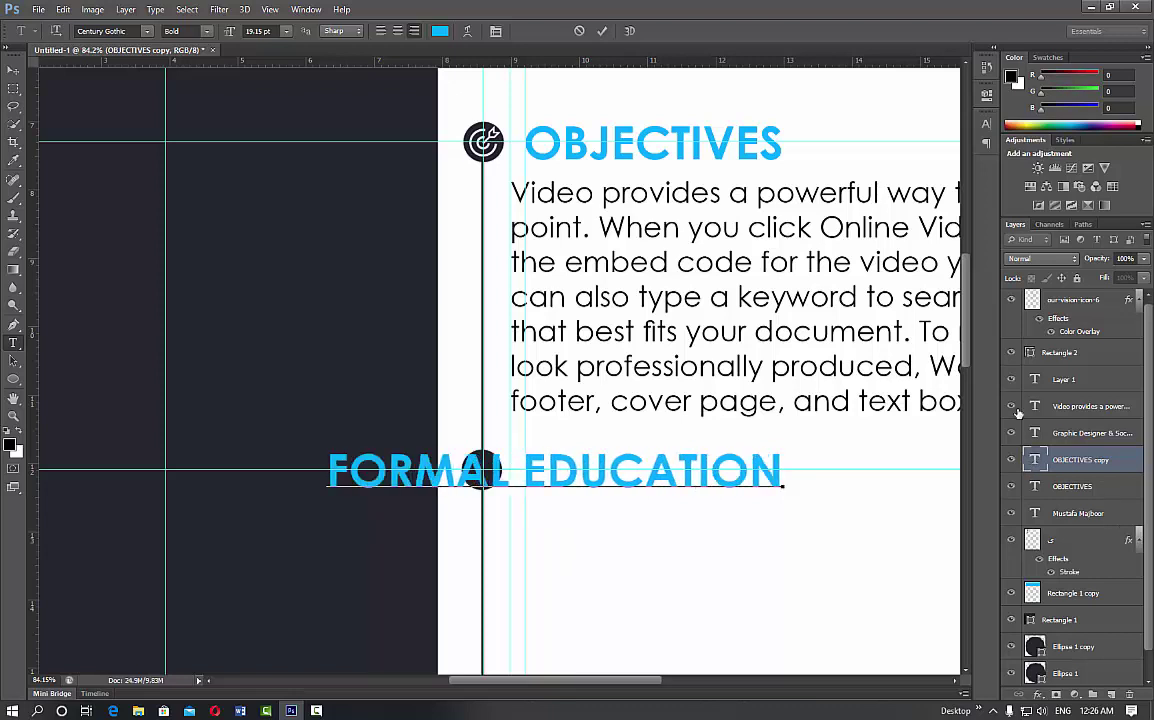
pyautogui.hotkey('ctrl', 'Return')
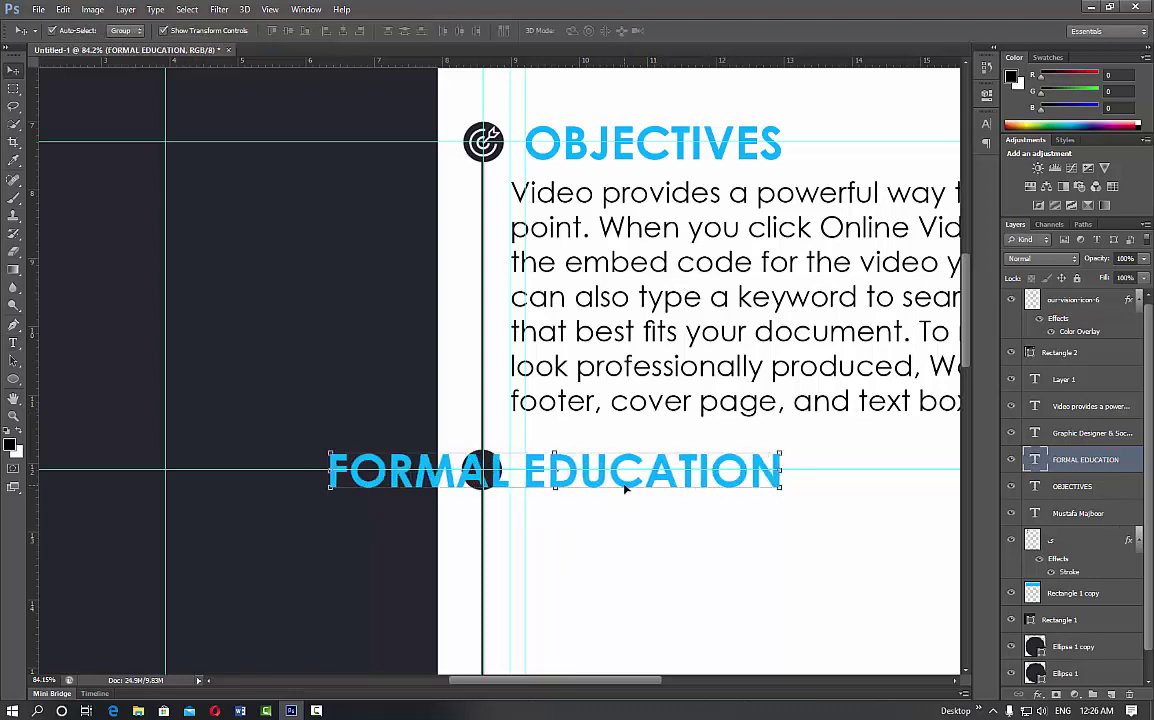
# Step: Place FORMAL EDUCATION just right of the lower circle, aligned with the guide
pyautogui.moveTo(624, 488); pyautogui.dragTo(812, 490)
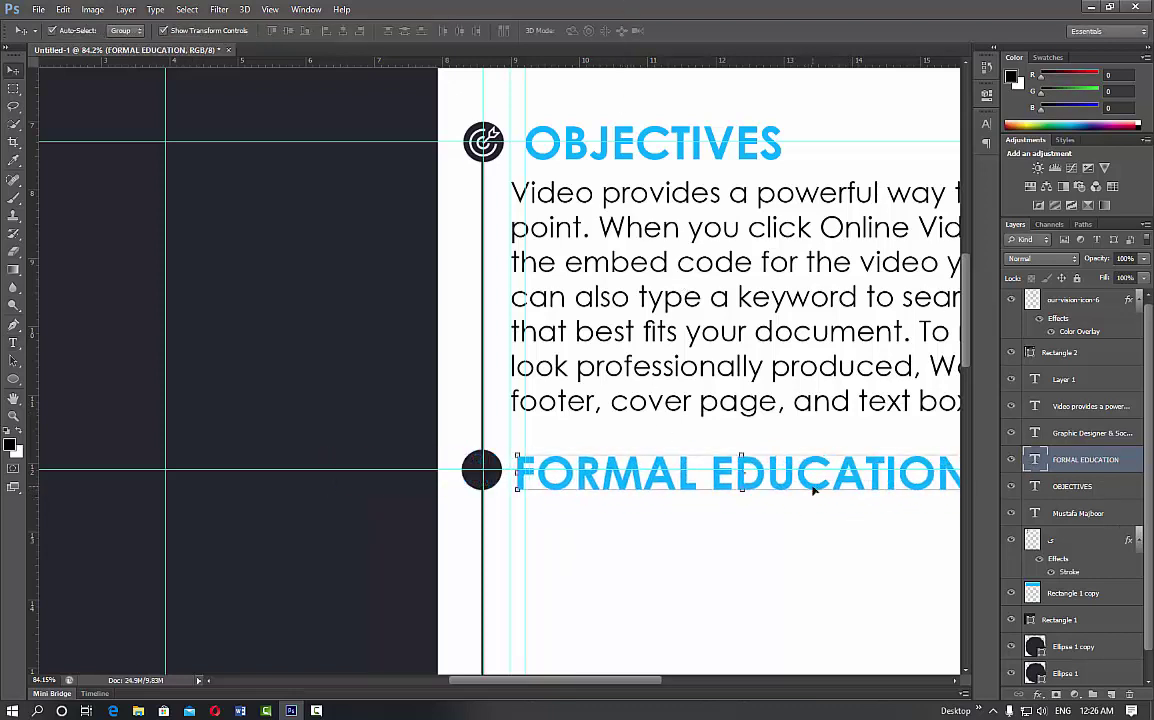
pyautogui.press('Right')
pyautogui.press('Right')
pyautogui.press('Right')
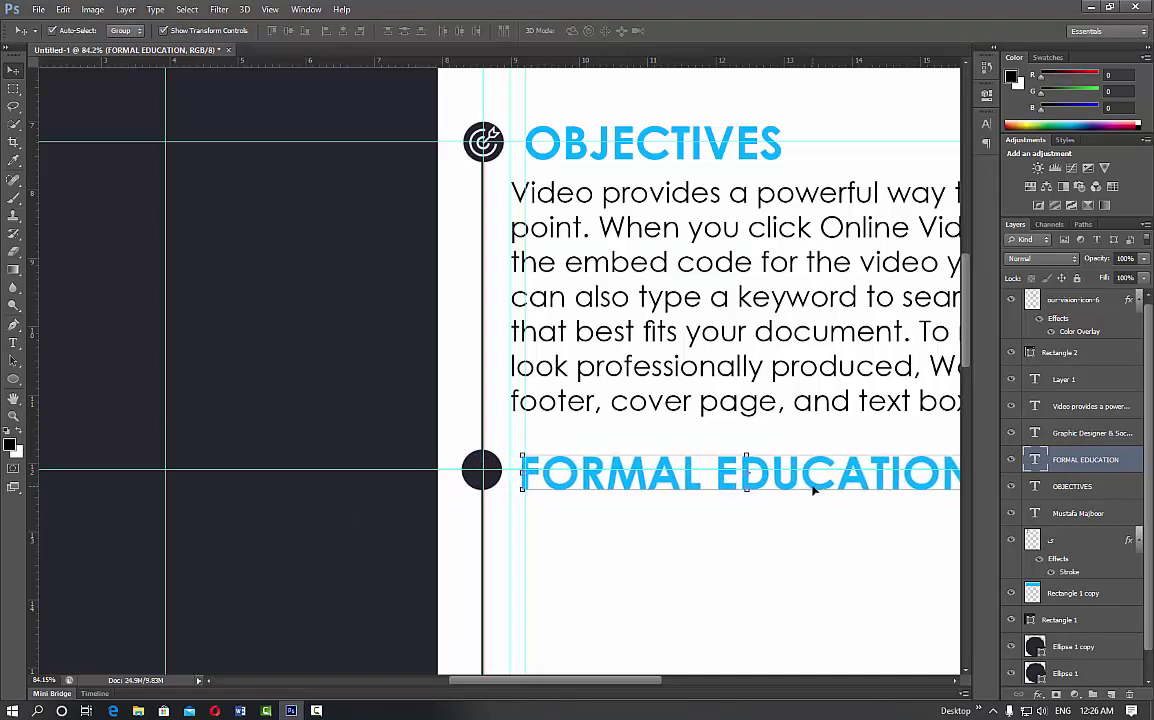
pyautogui.press('Up')
pyautogui.press('Up')
pyautogui.press('Up')
pyautogui.press('Right')
pyautogui.press('Right')
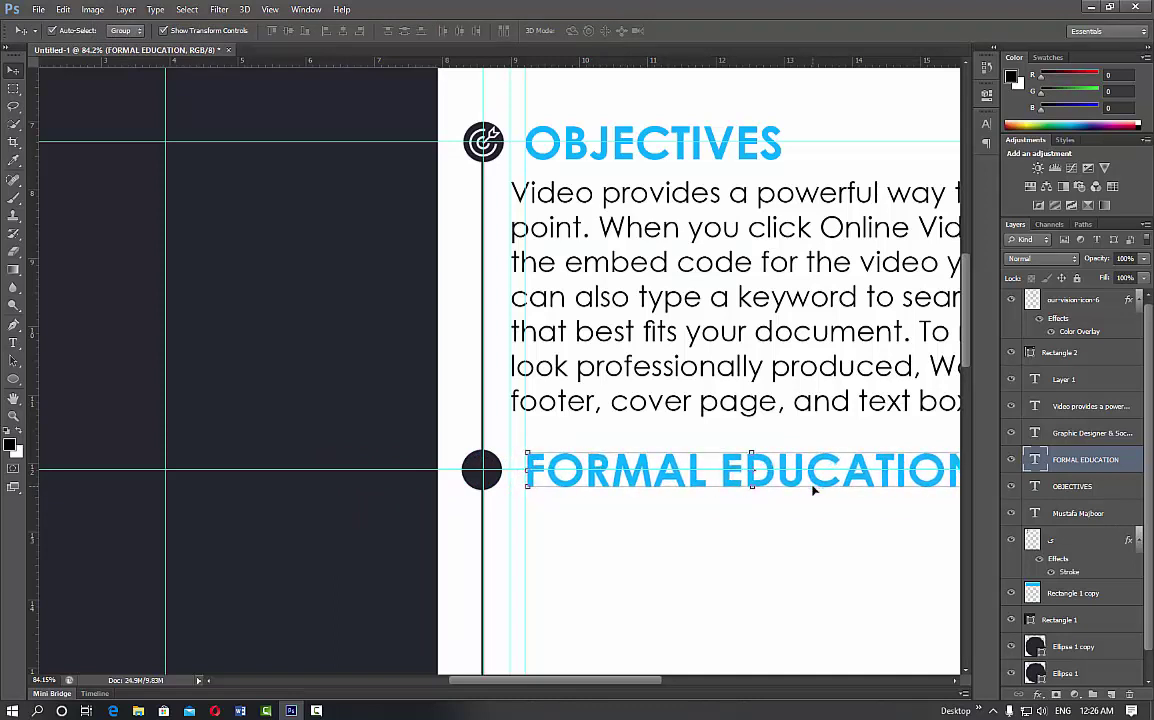
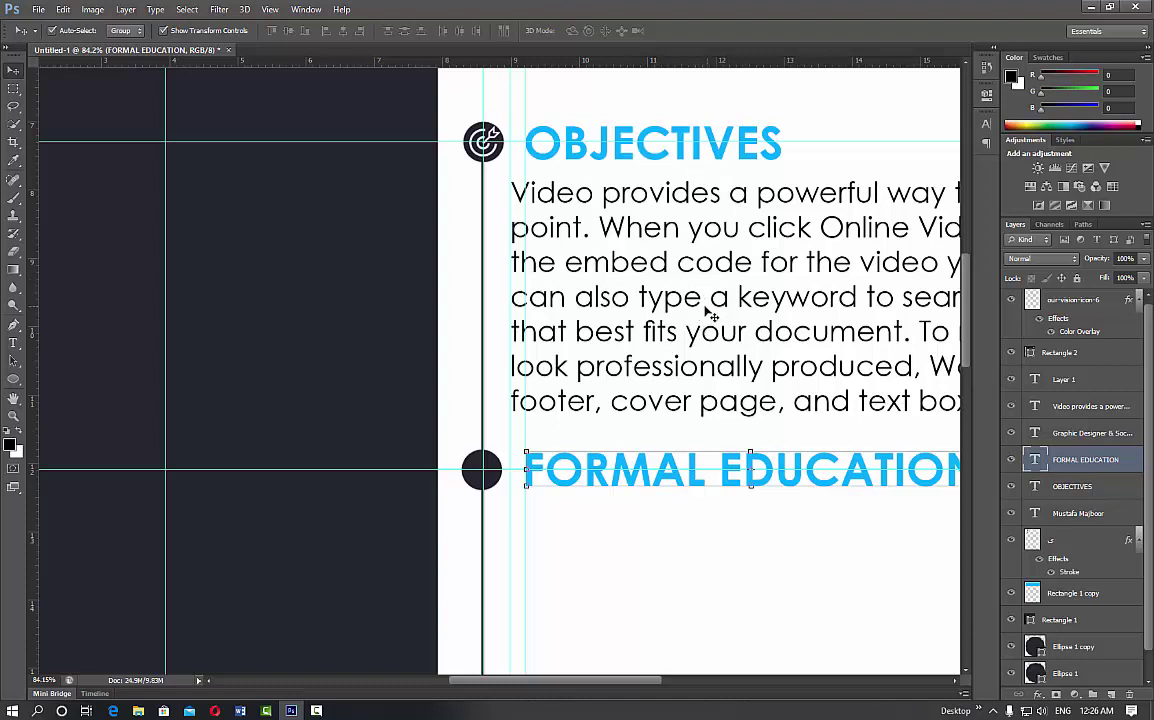
# Step: Bring the 'Video provides…' objectives paragraph into view and select it
pyautogui.scroll(-2, 695, 502)
pyautogui.scroll(-3, 695, 510)
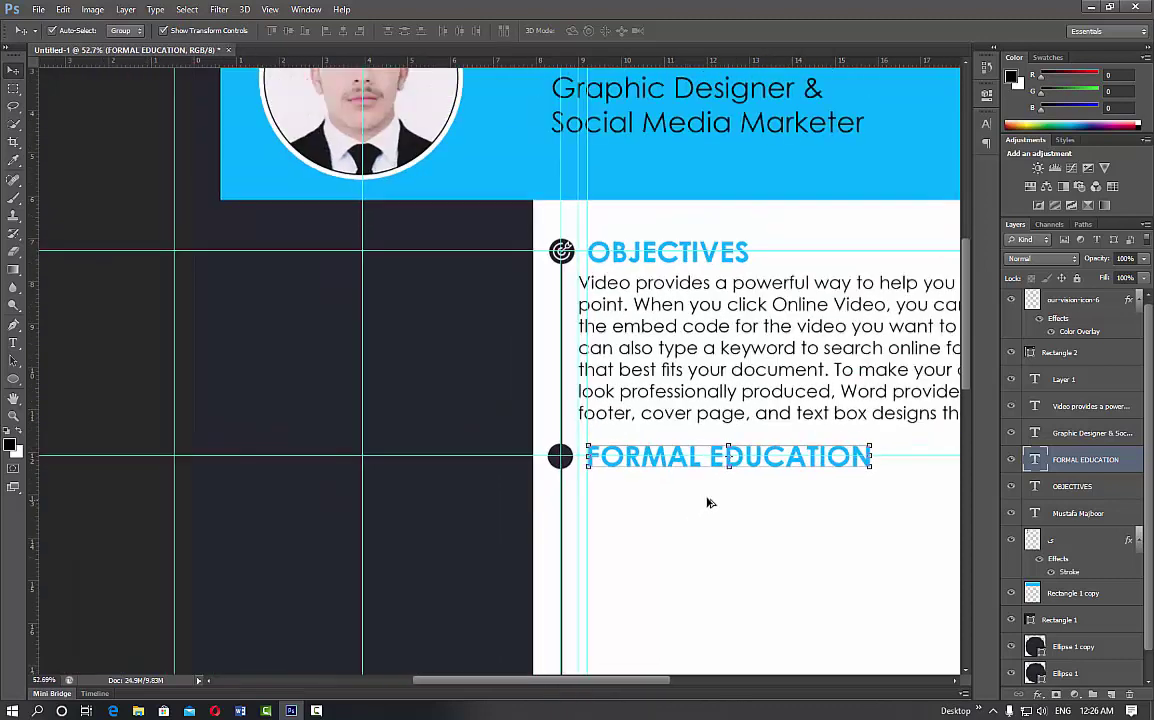
pyautogui.scroll(2, 778, 484)
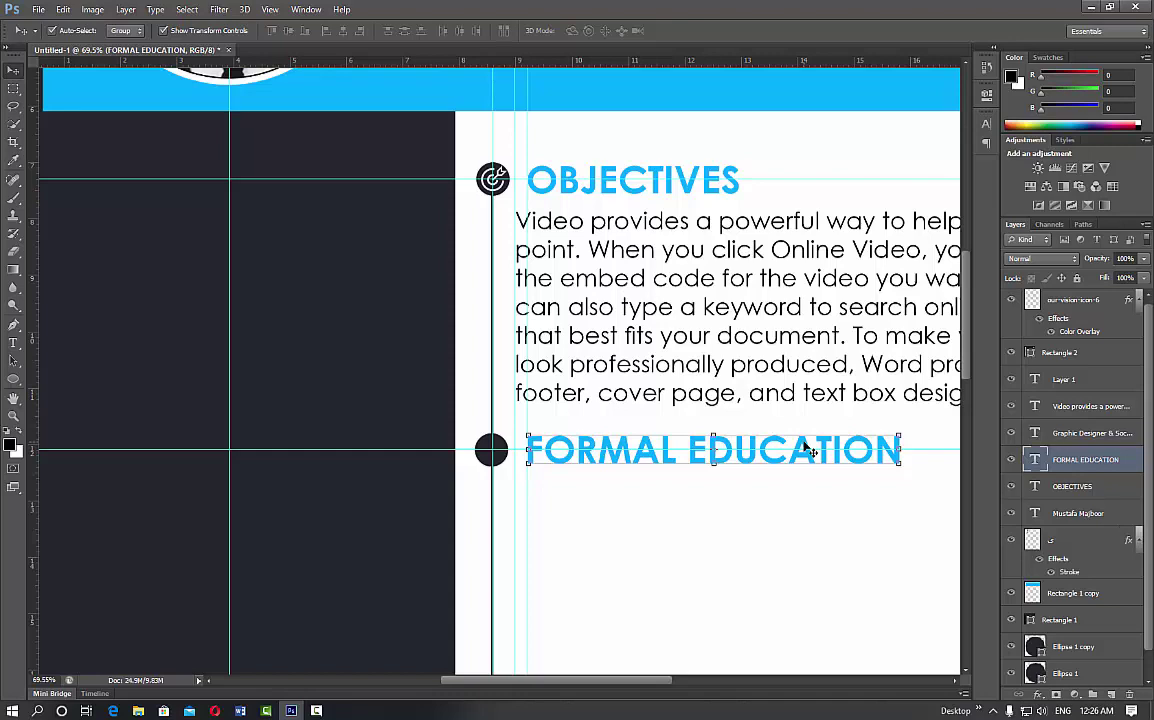
pyautogui.scroll(-3, 803, 448)
pyautogui.scroll(2, 610, 675)
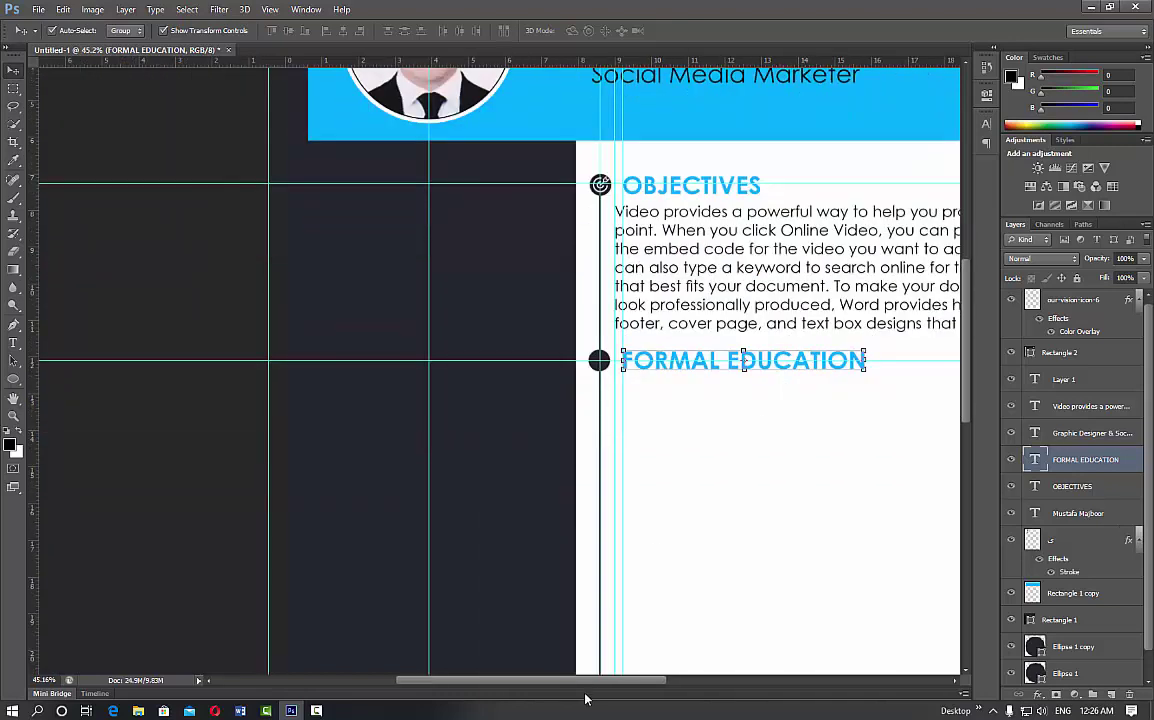
pyautogui.moveTo(598, 686); pyautogui.dragTo(666, 686)
pyautogui.scroll(1, 644, 361)
pyautogui.click(665, 303)
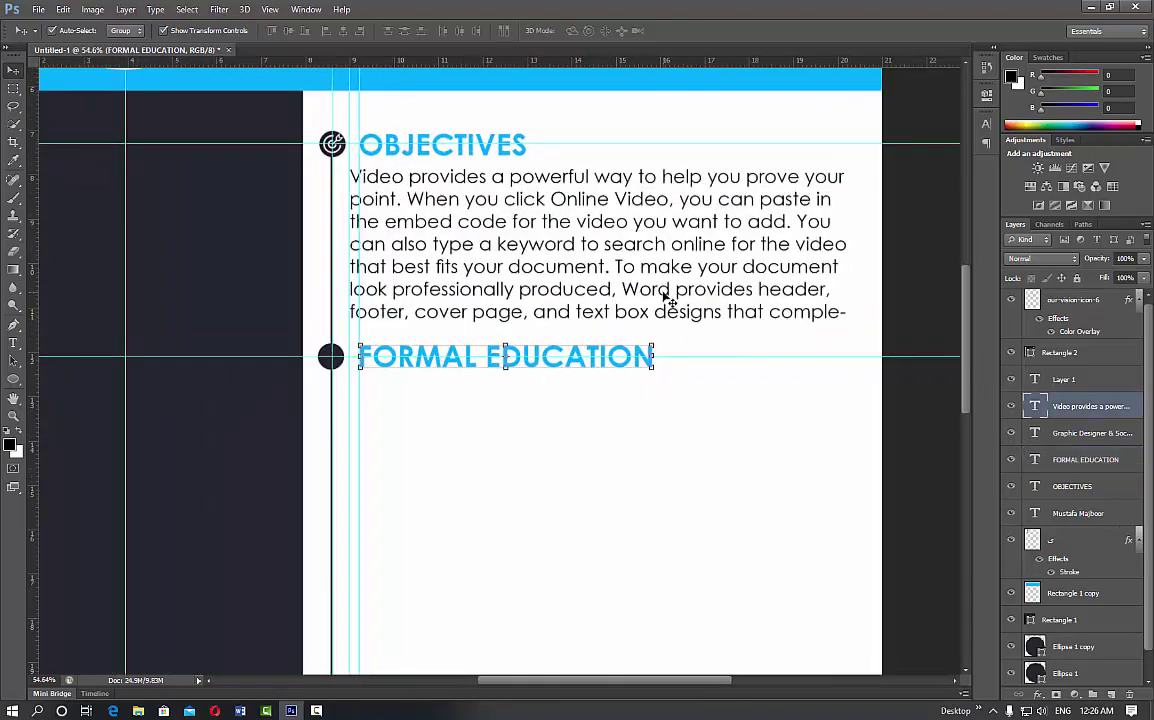
# Step: Alt-drag a copy of the paragraph below FORMAL EDUCATION and nudge it into alignment
pyautogui.moveTo(614, 289); pyautogui.dragTo(577, 487)
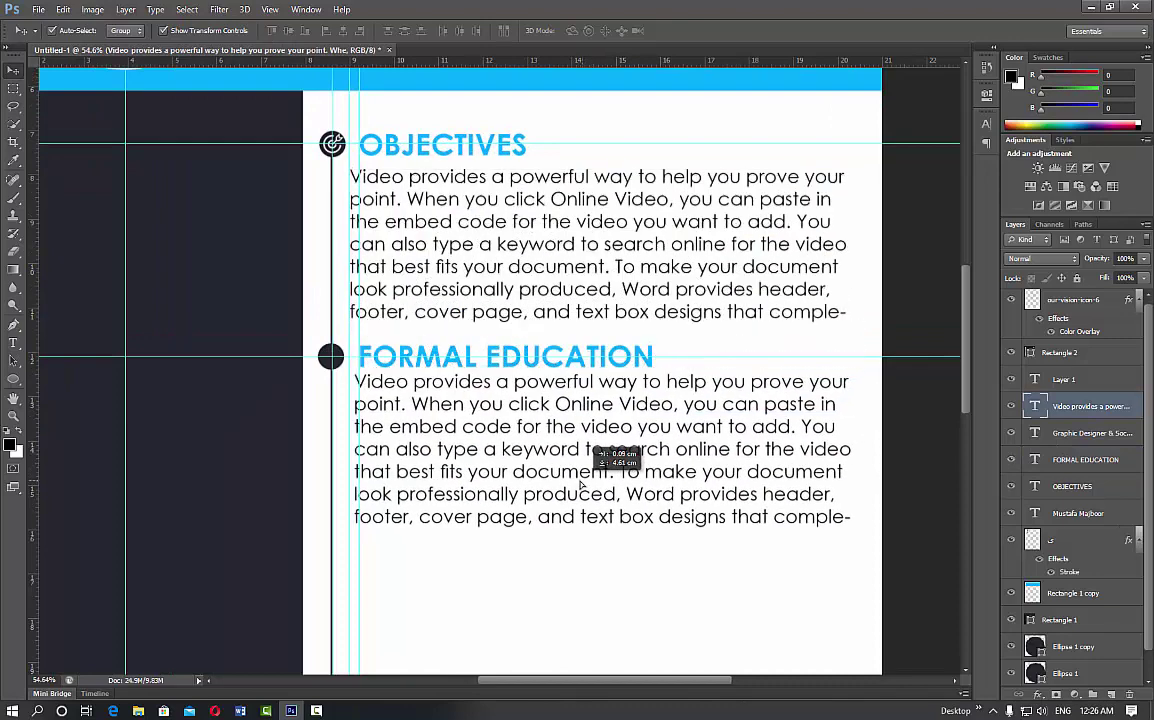
pyautogui.moveTo(577, 487); pyautogui.dragTo(579, 487)
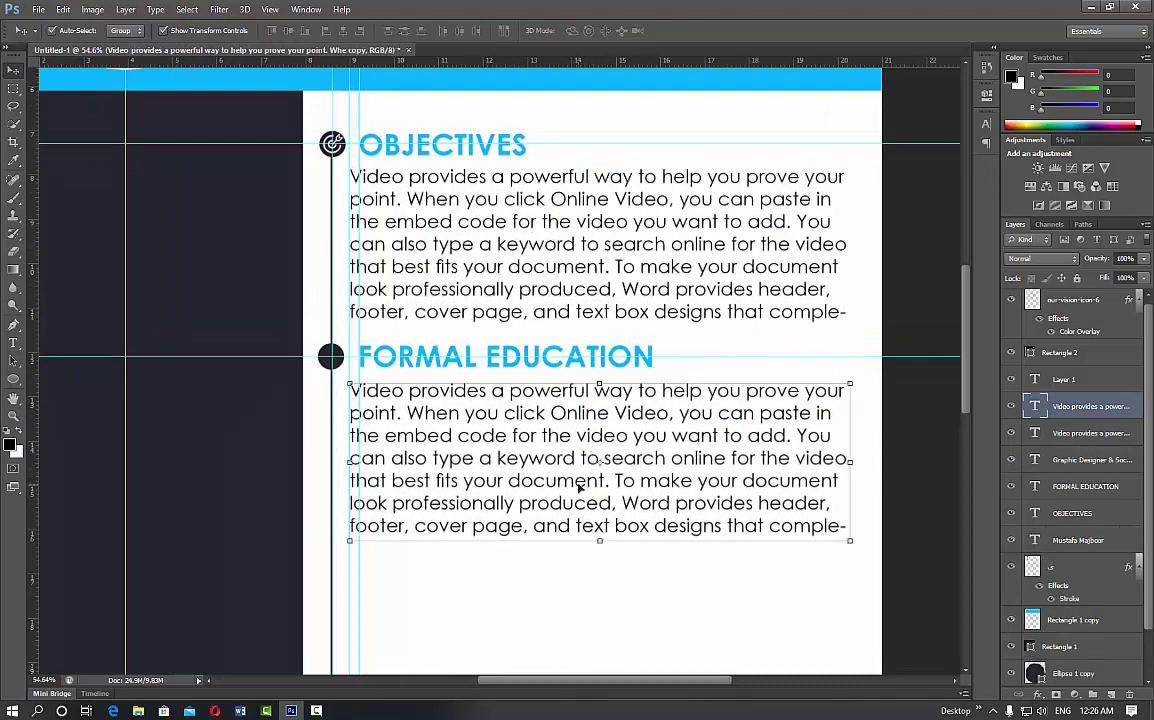
pyautogui.scroll(-5, 585, 487)
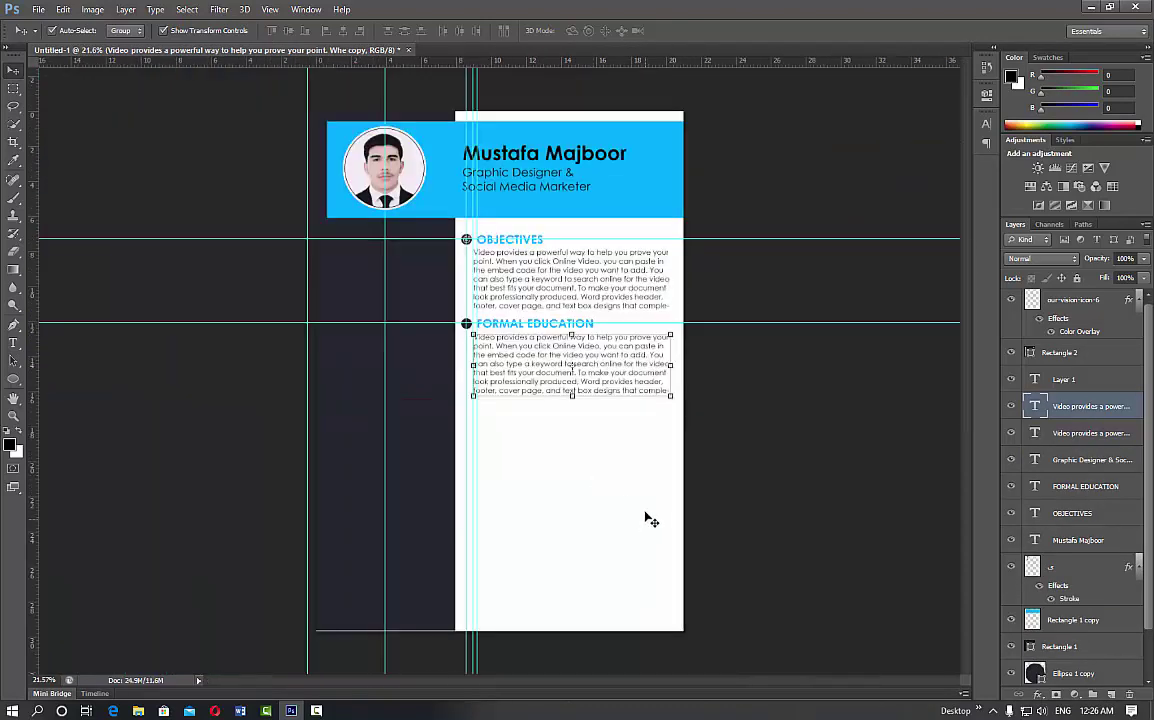
pyautogui.scroll(1, 507, 330)
pyautogui.scroll(2, 507, 330)
pyautogui.scroll(2, 740, 368)
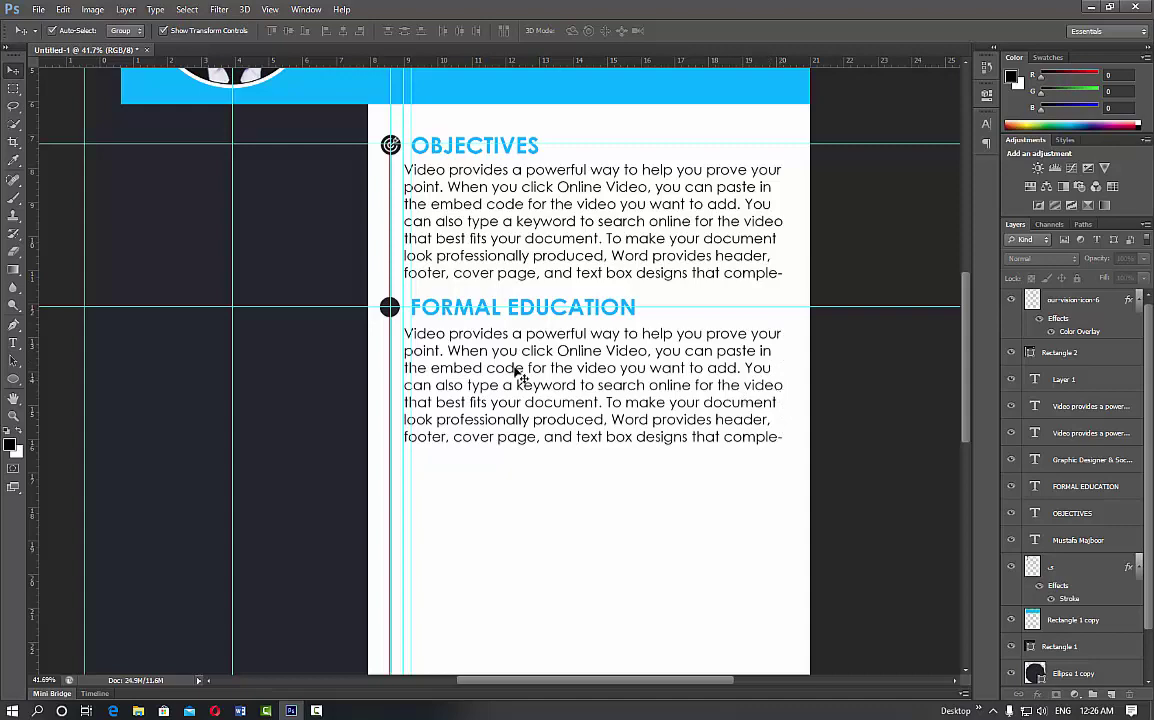
pyautogui.scroll(-1, 403, 383)
pyautogui.scroll(2, 393, 295)
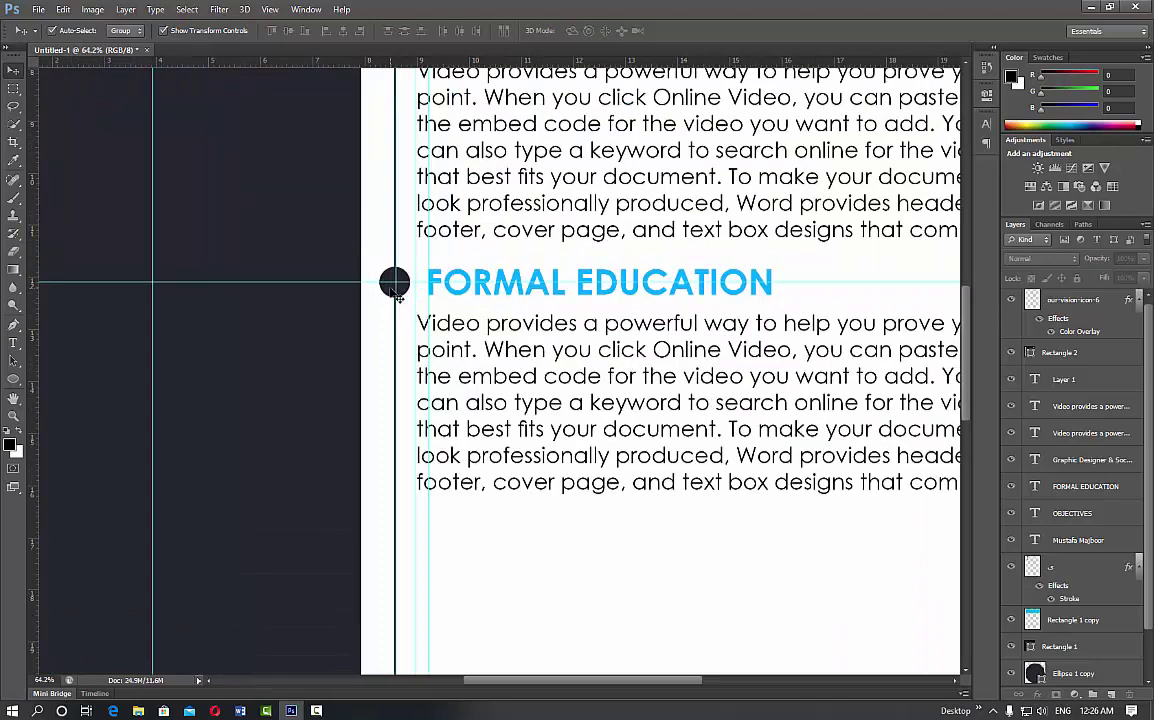
# Step: Drag icon-education from the cv mater folder onto the Photoshop canvas
pyautogui.click(1091, 7)
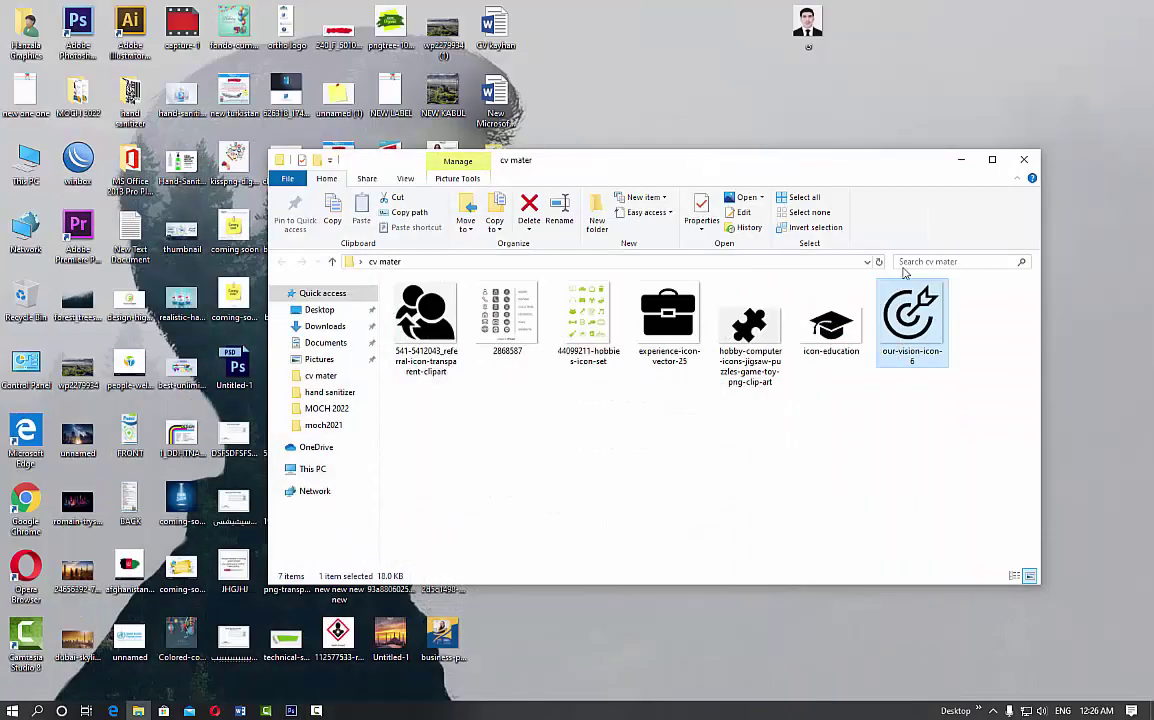
pyautogui.click(828, 337)
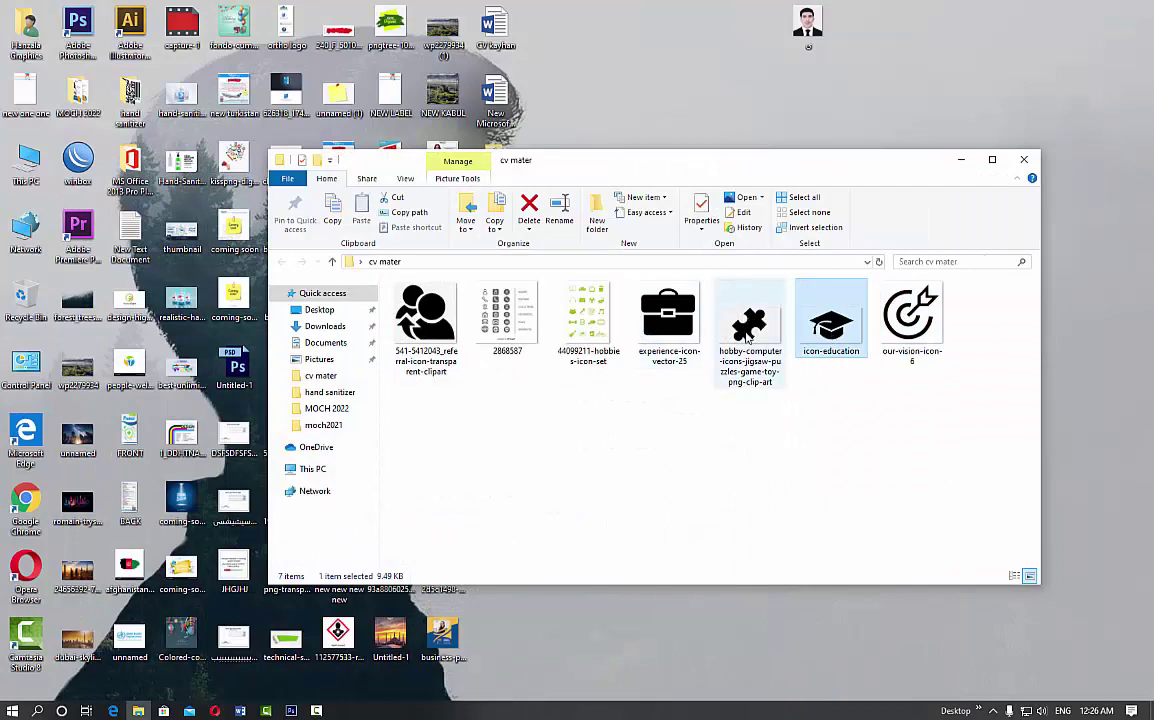
pyautogui.moveTo(830, 322); pyautogui.dragTo(298, 712)
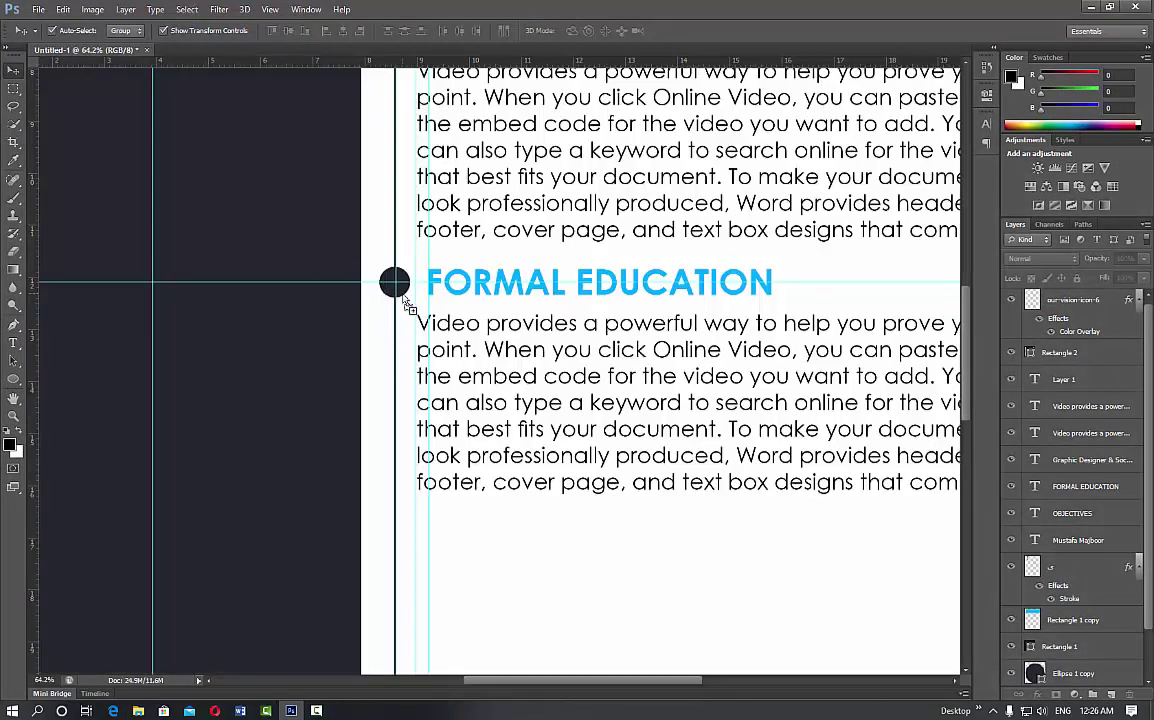
pyautogui.moveTo(298, 712); pyautogui.dragTo(420, 290)
# Step: Shrink the graduation cap to roughly a tenth and centre it on the FORMAL EDUCATION bullet circle
pyautogui.scroll(-3, 421, 291)
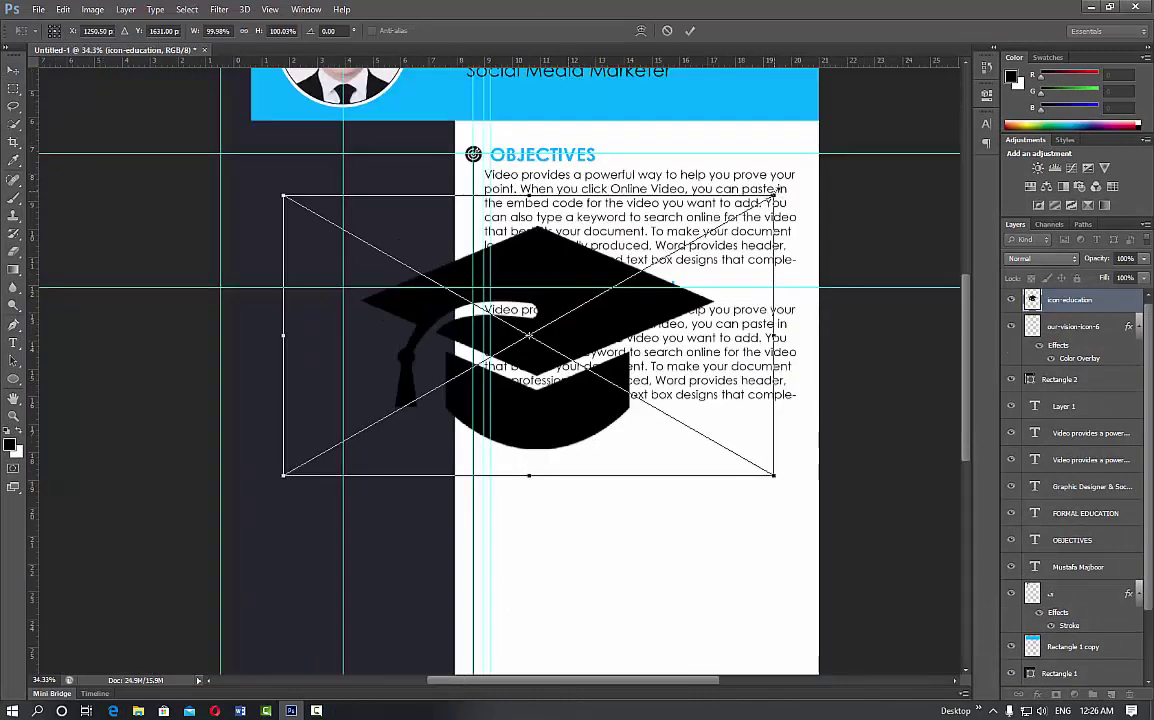
pyautogui.moveTo(774, 190); pyautogui.dragTo(555, 322)
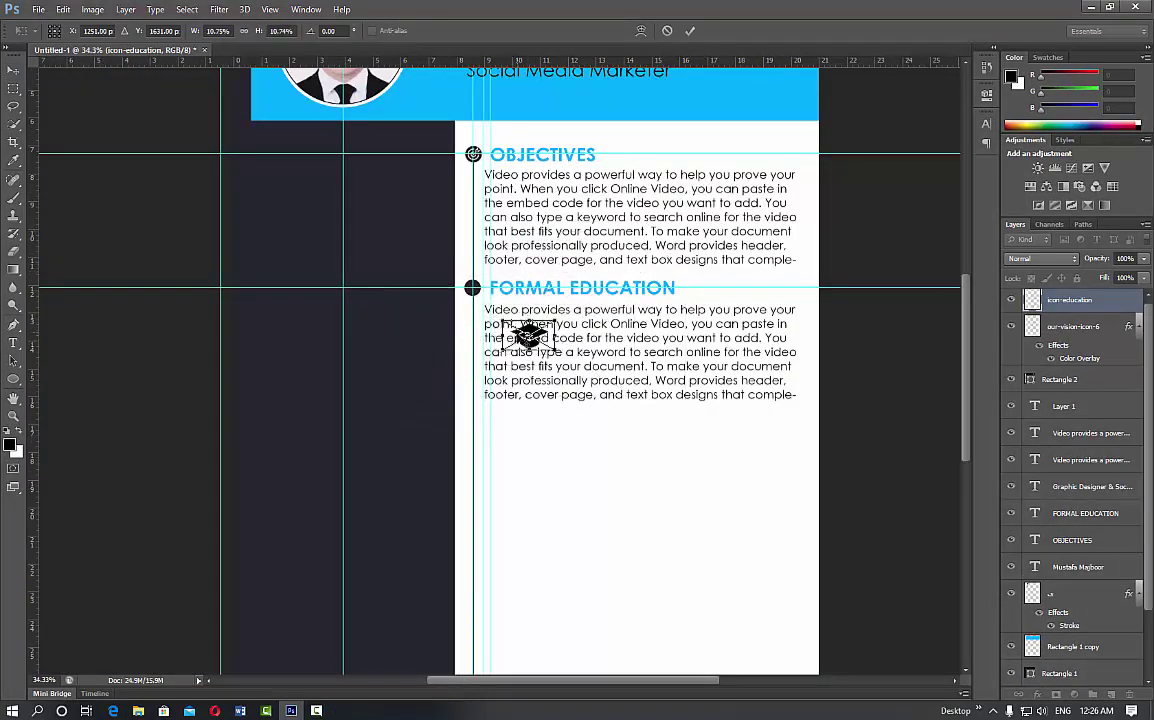
pyautogui.scroll(3, 530, 335)
pyautogui.moveTo(530, 335); pyautogui.dragTo(409, 245)
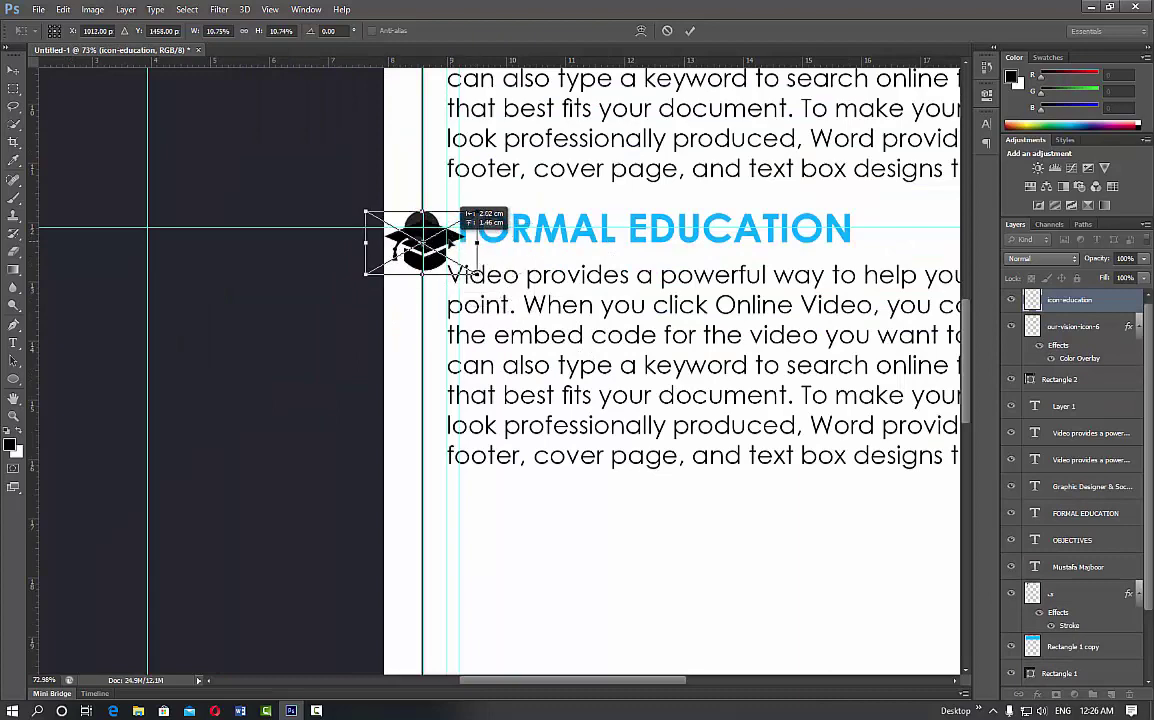
pyautogui.scroll(3, 470, 270)
pyautogui.moveTo(497, 190); pyautogui.dragTo(443, 220)
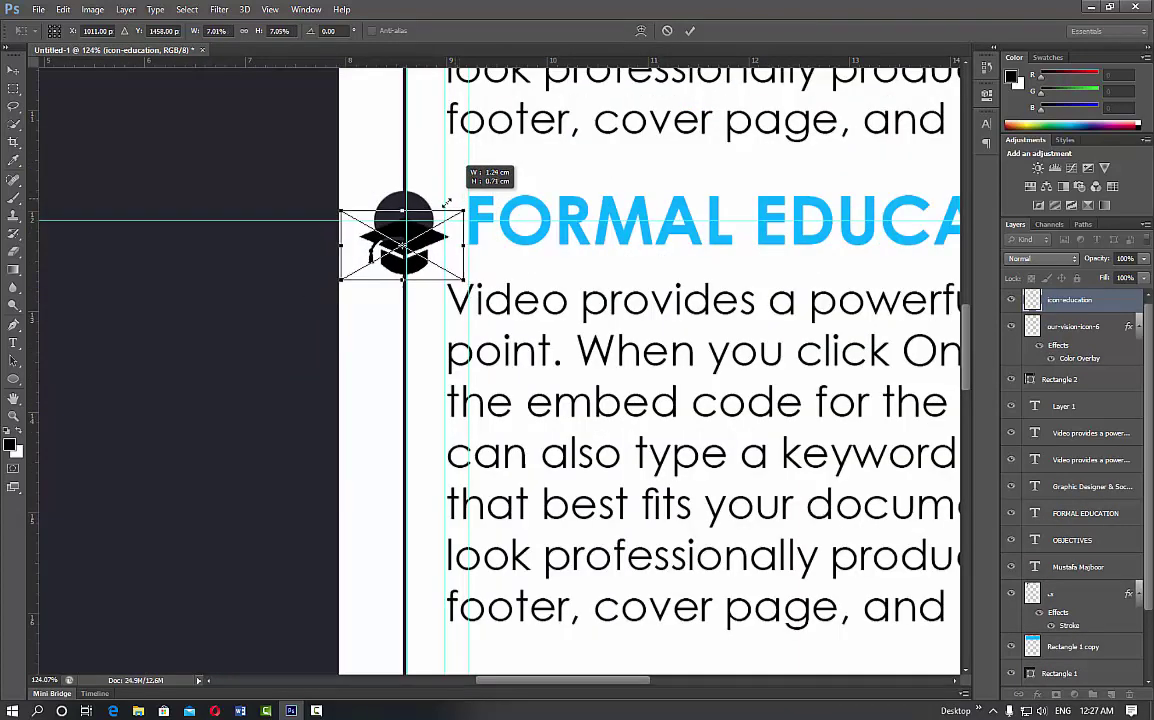
pyautogui.click(692, 31)
pyautogui.scroll(2, 410, 240)
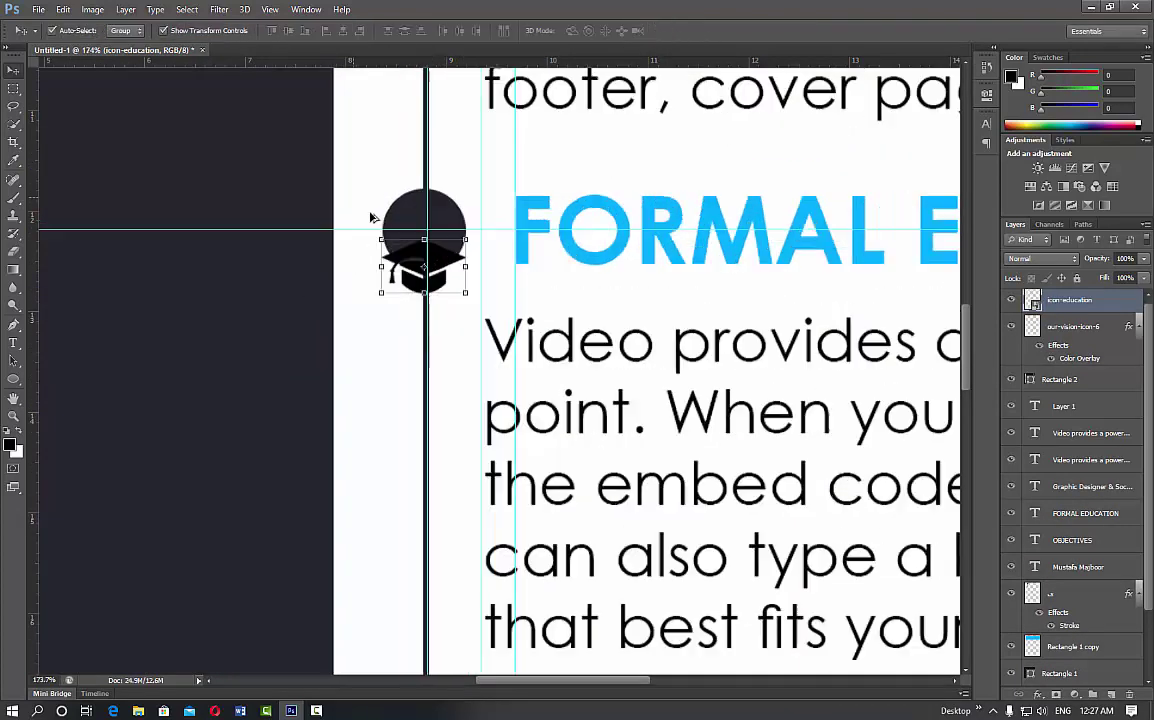
pyautogui.scroll(1, 410, 240)
pyautogui.moveTo(448, 236); pyautogui.dragTo(452, 230)
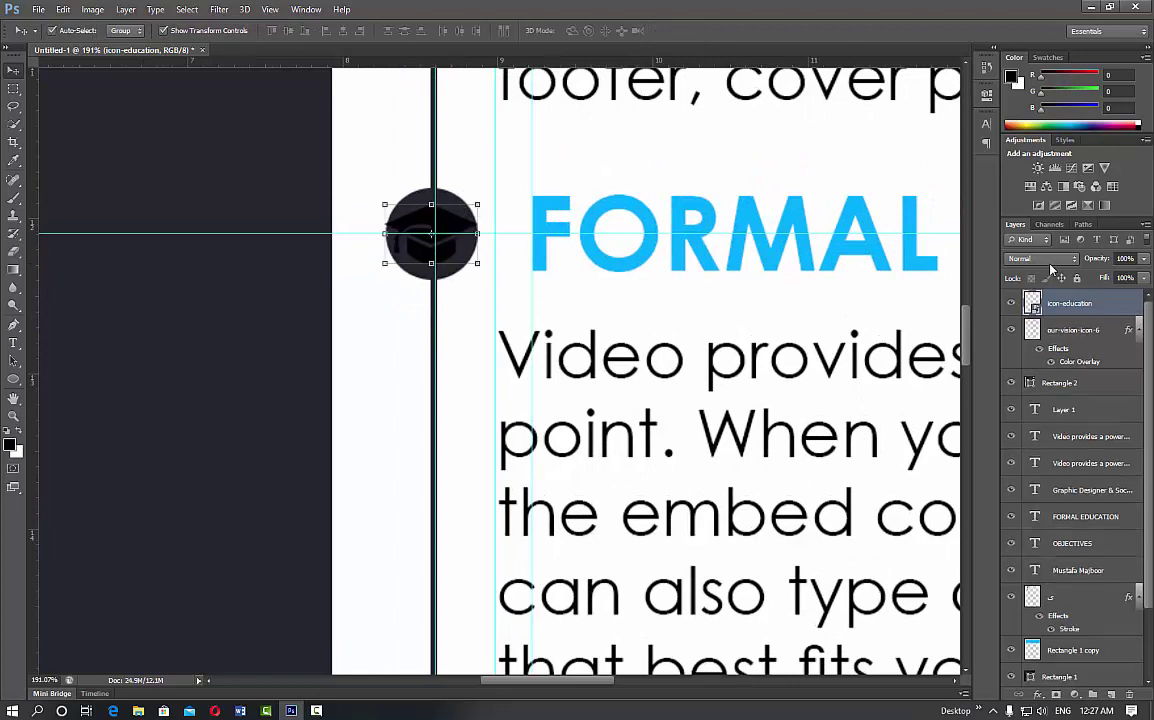
# Step: Rasterize the cap layer, give it a white Color Overlay, and scale it slightly smaller
pyautogui.rightClick(1040, 305)
pyautogui.rightClick(1097, 305)
pyautogui.click(1035, 313)
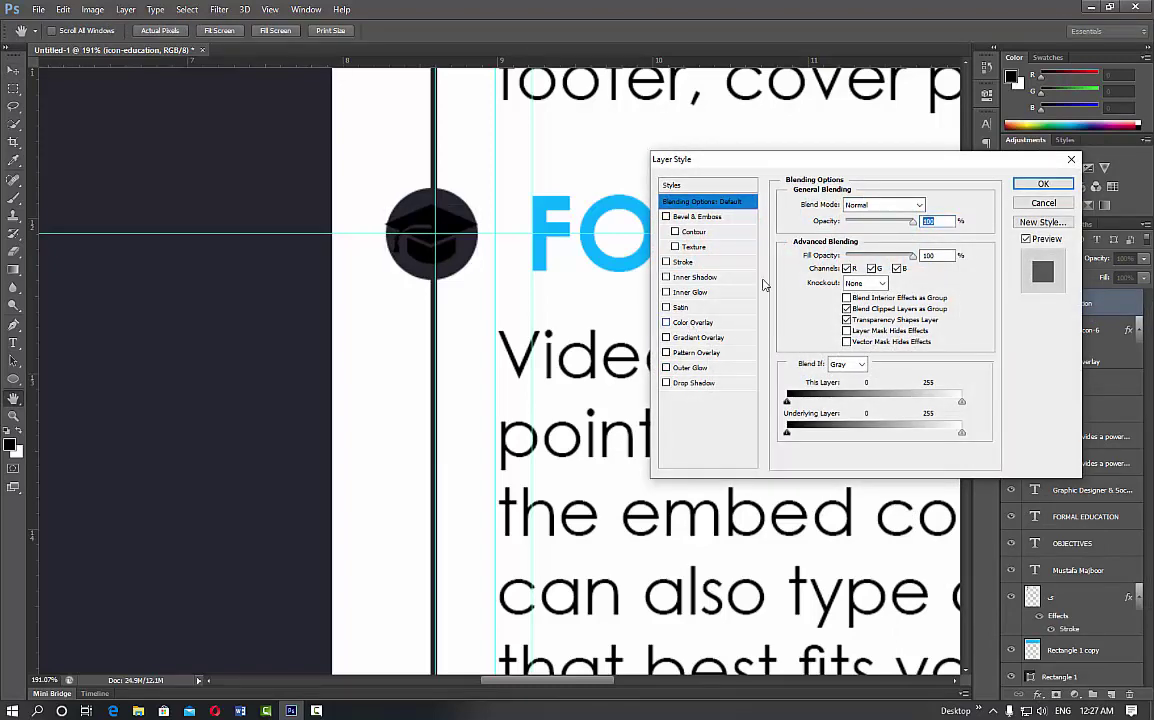
pyautogui.click(693, 322)
pyautogui.click(930, 201)
pyautogui.moveTo(790, 320); pyautogui.dragTo(750, 148)
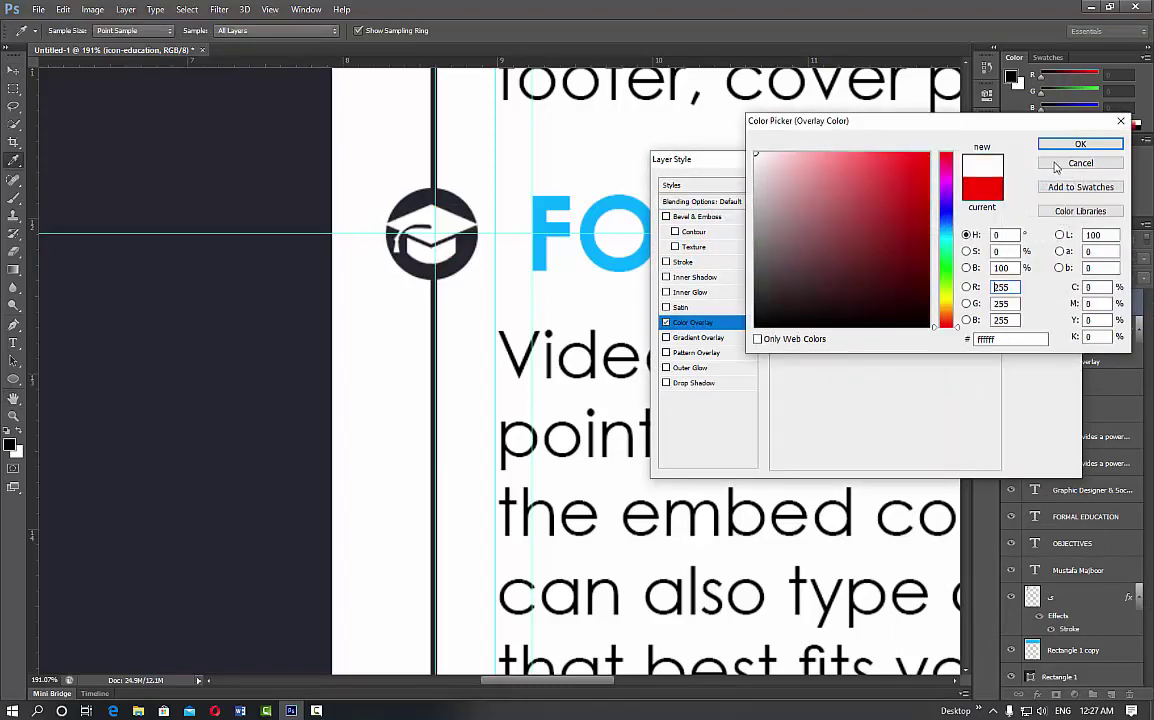
pyautogui.click(1080, 144)
pyautogui.click(1042, 181)
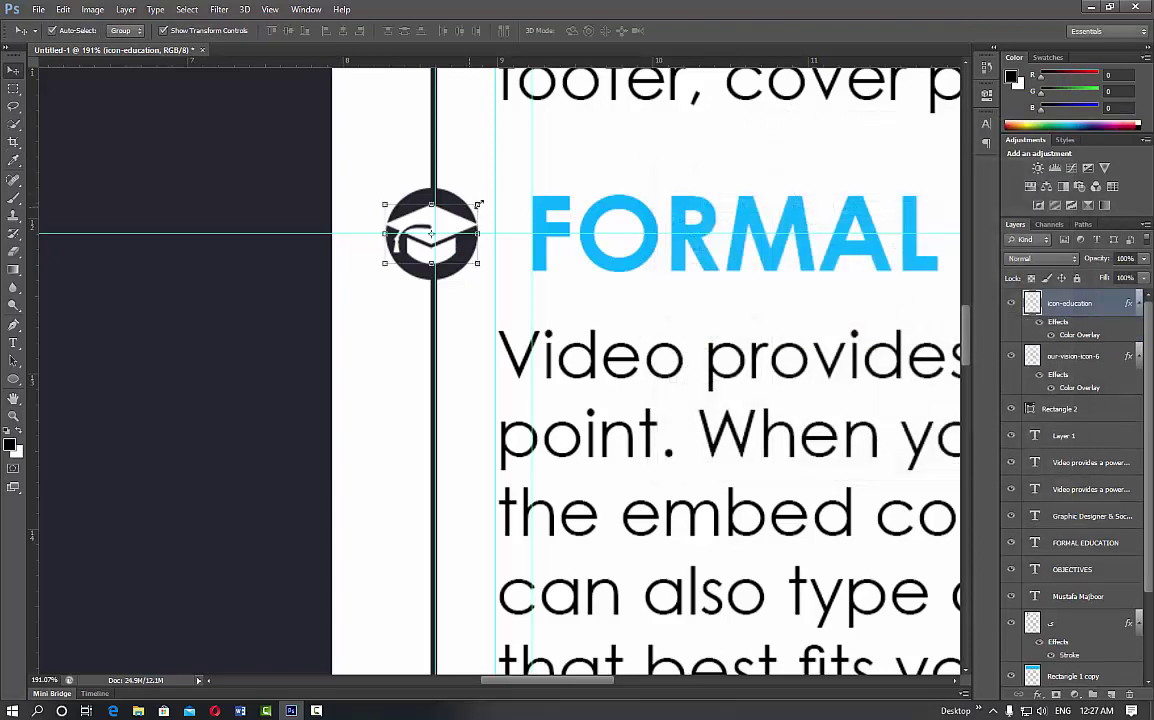
pyautogui.moveTo(479, 204); pyautogui.dragTo(469, 210)
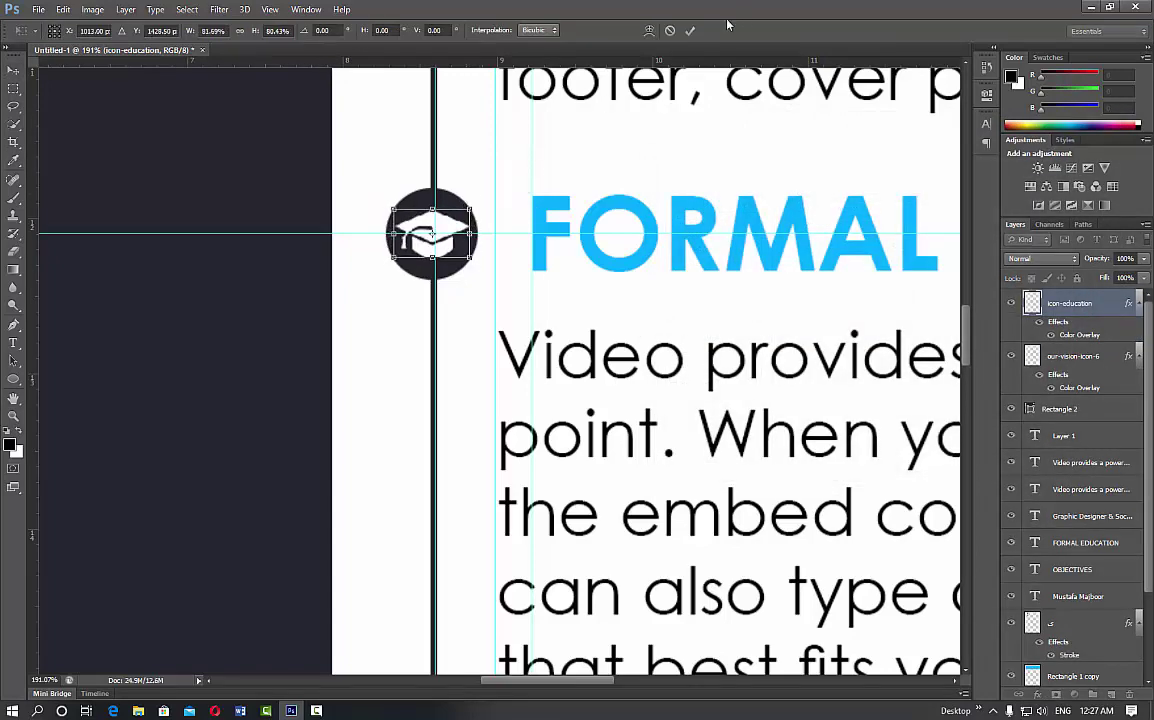
# Step: Commit the cap's size, then duplicate the dark bullet circle lower down the timeline
pyautogui.click(692, 31)
pyautogui.scroll(-3, 546, 283)
pyautogui.scroll(3, 546, 283)
pyautogui.scroll(5, 520, 319)
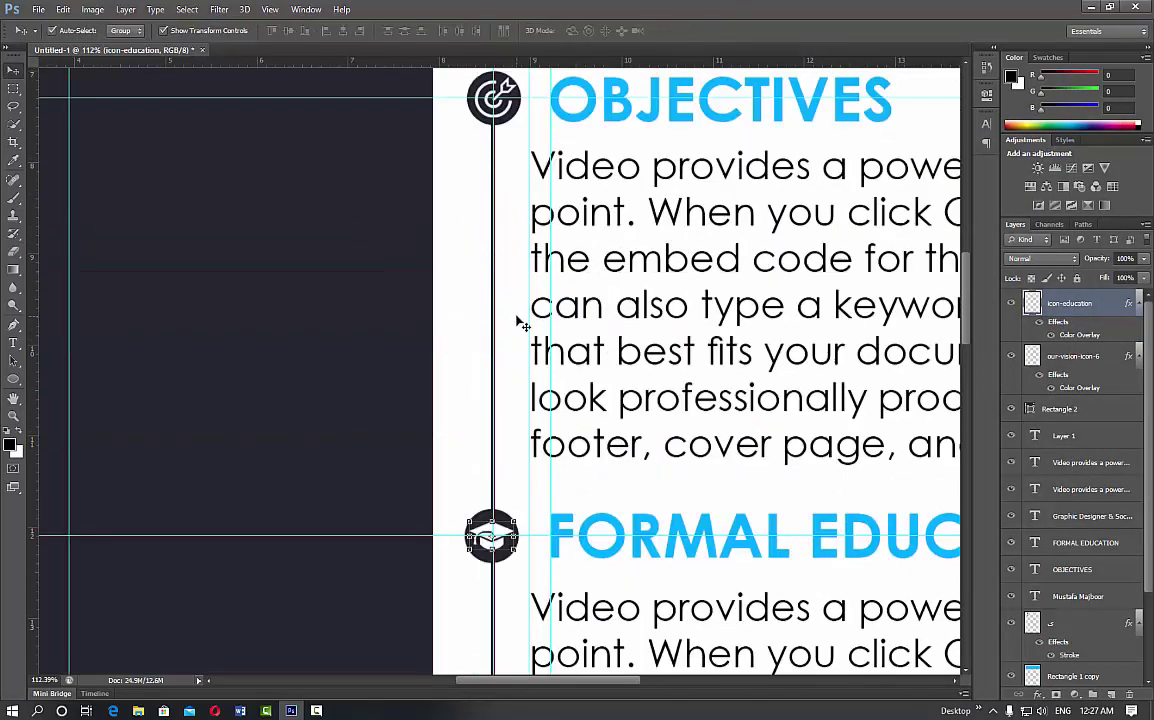
pyautogui.scroll(2, 533, 345)
pyautogui.scroll(-4, 533, 345)
pyautogui.scroll(-4, 500, 380)
pyautogui.scroll(-2, 471, 412)
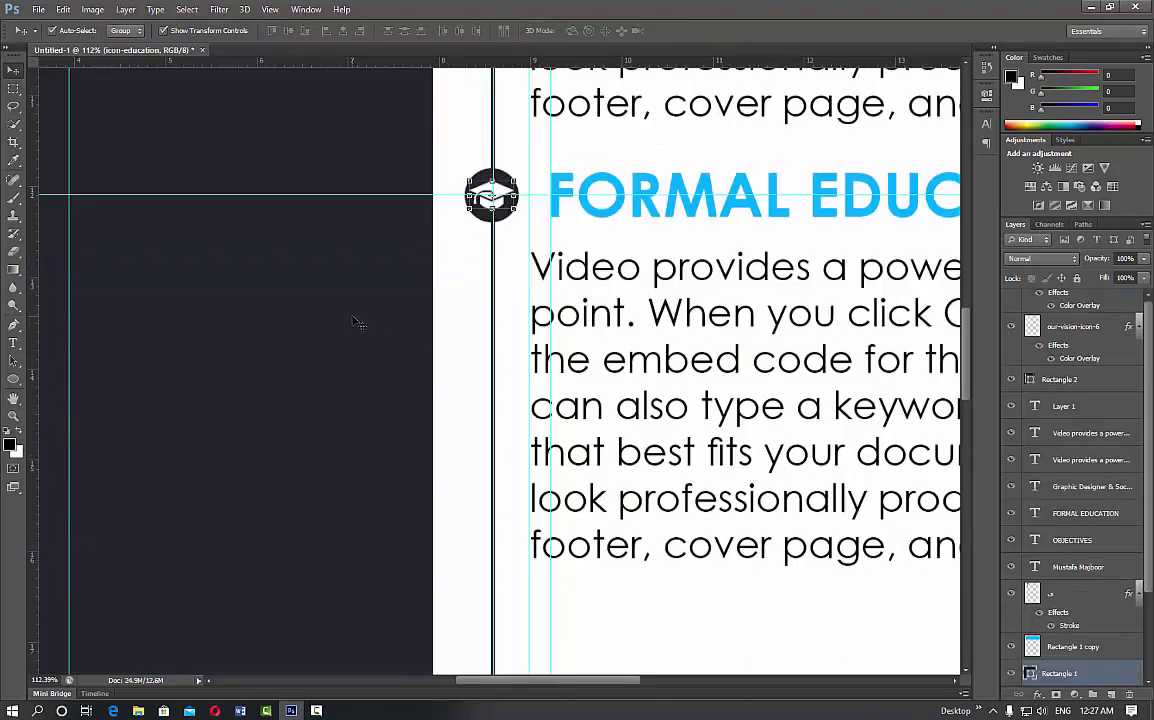
pyautogui.click(410, 430)
pyautogui.click(488, 182)
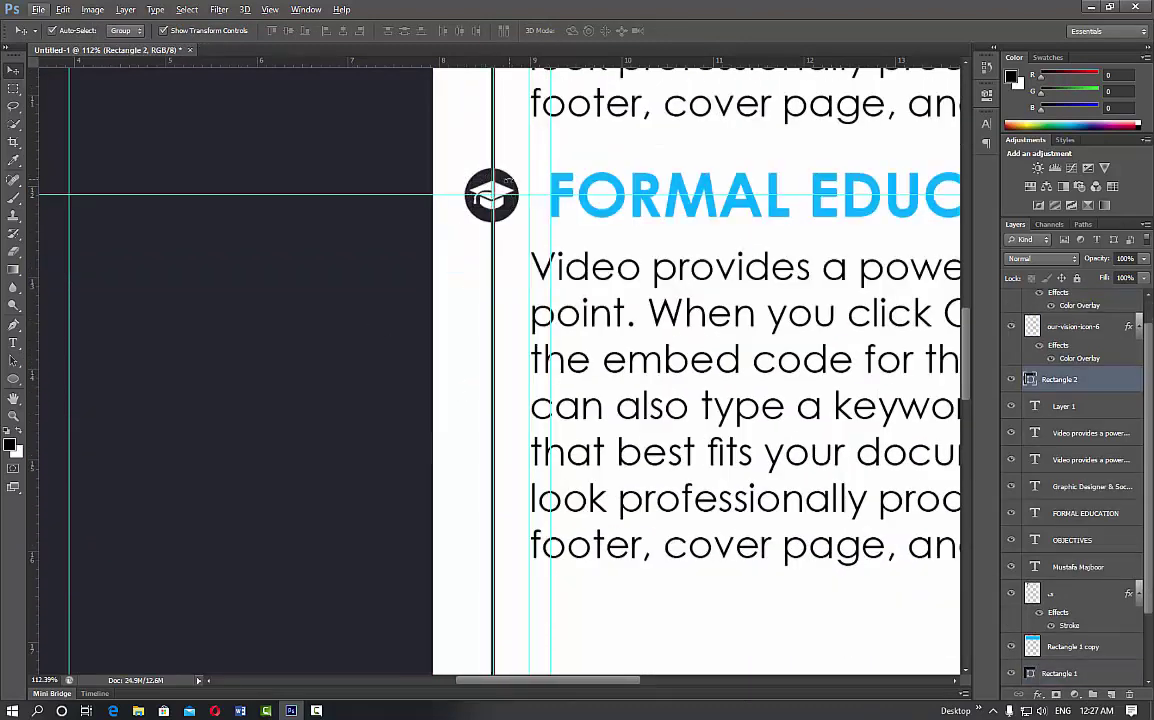
pyautogui.click(492, 192)
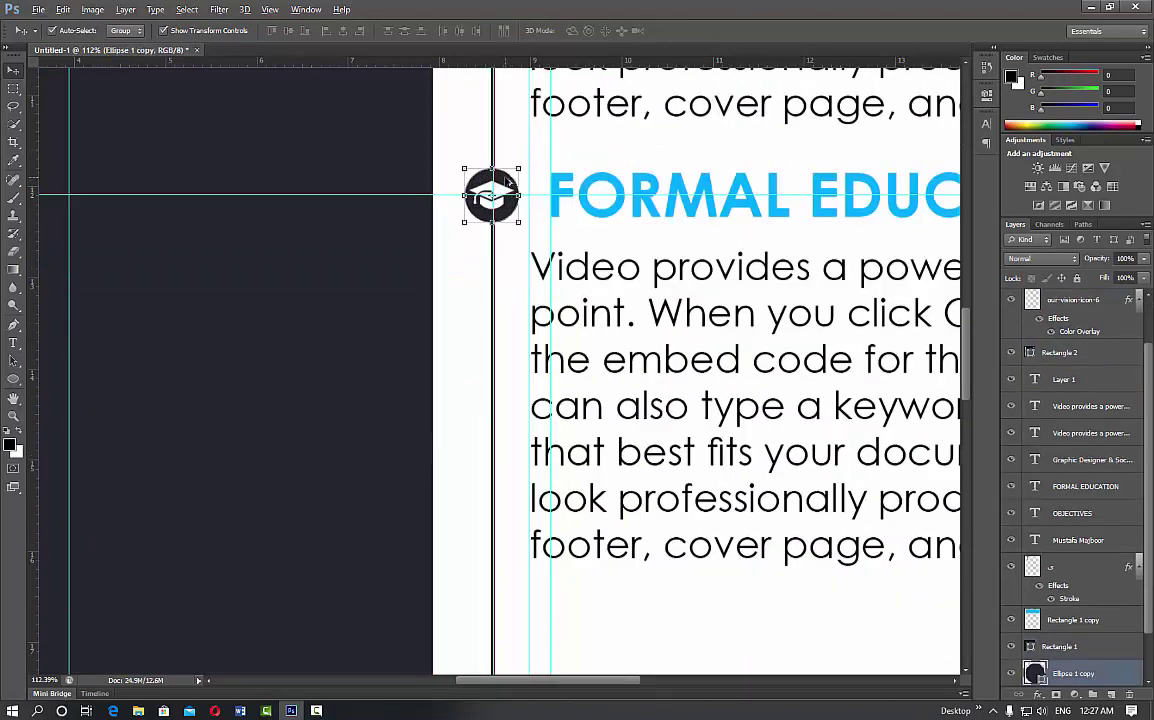
pyautogui.moveTo(507, 180); pyautogui.dragTo(510, 605)
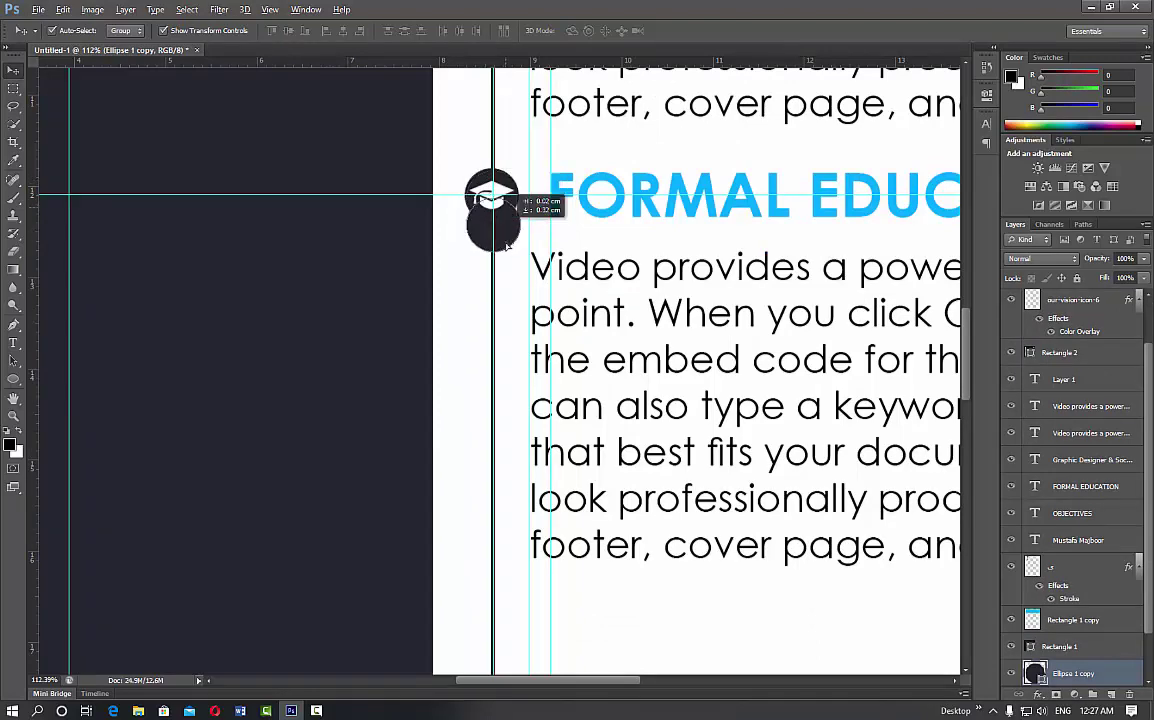
pyautogui.scroll(-3, 511, 605)
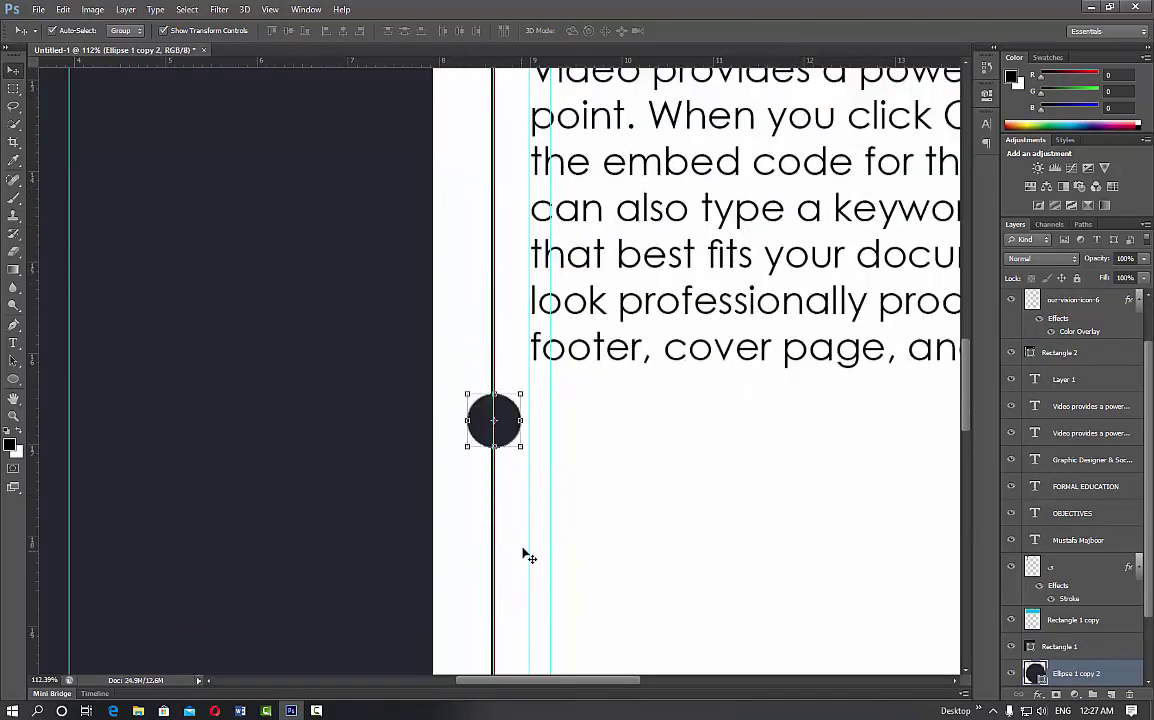
pyautogui.scroll(-1, 525, 553)
pyautogui.press('Down')
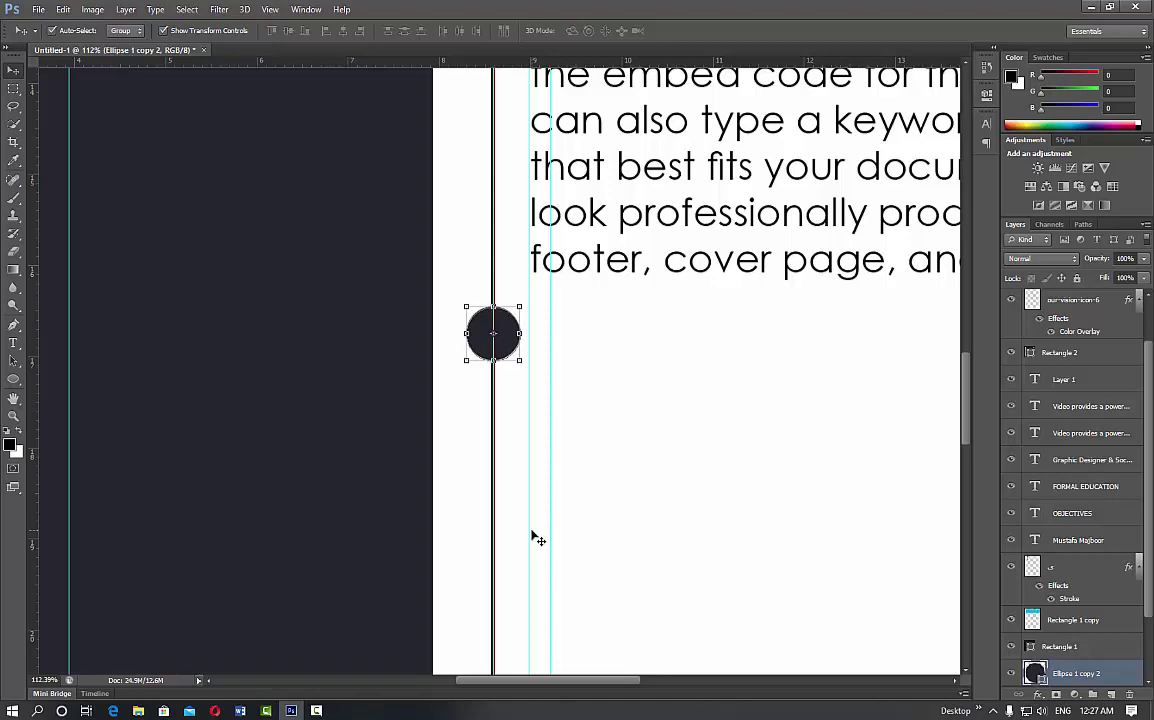
pyautogui.press('Down')
pyautogui.press('Down')
pyautogui.press('Down')
pyautogui.press('Down')
pyautogui.press('Down')
# Step: Alt-drag a copy of the FORMAL EDUCATION heading beside the lower circle and nudge it into line
pyautogui.scroll(-3, 566, 540)
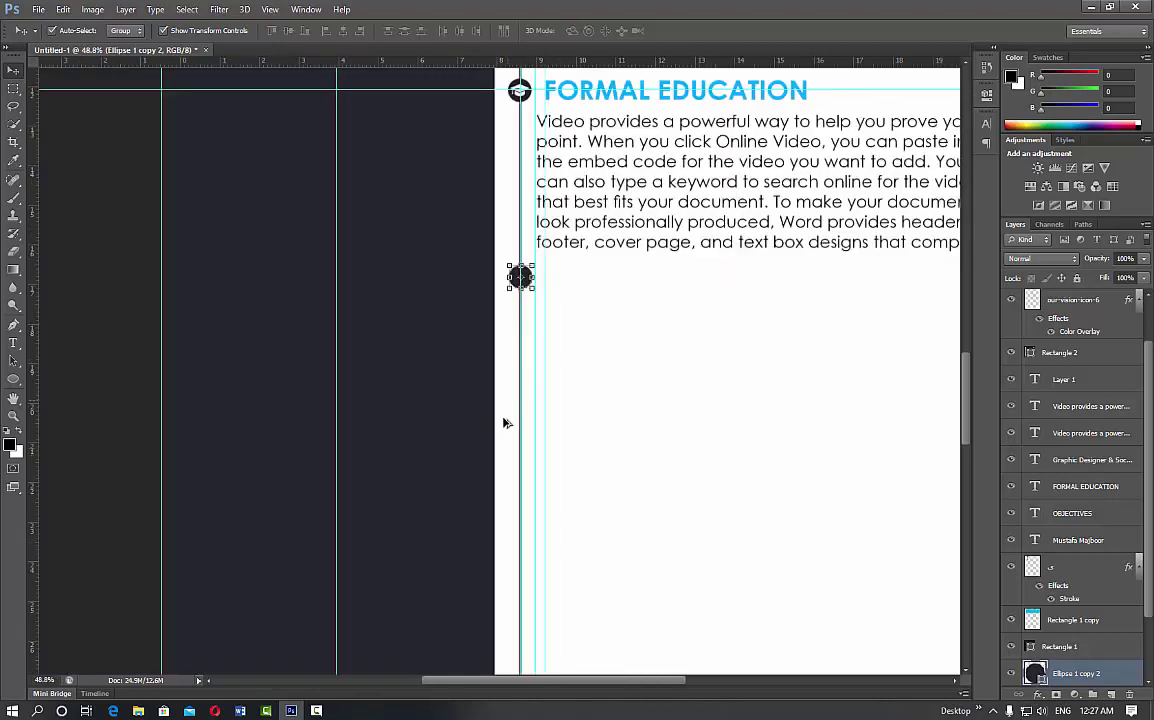
pyautogui.scroll(-3, 508, 420)
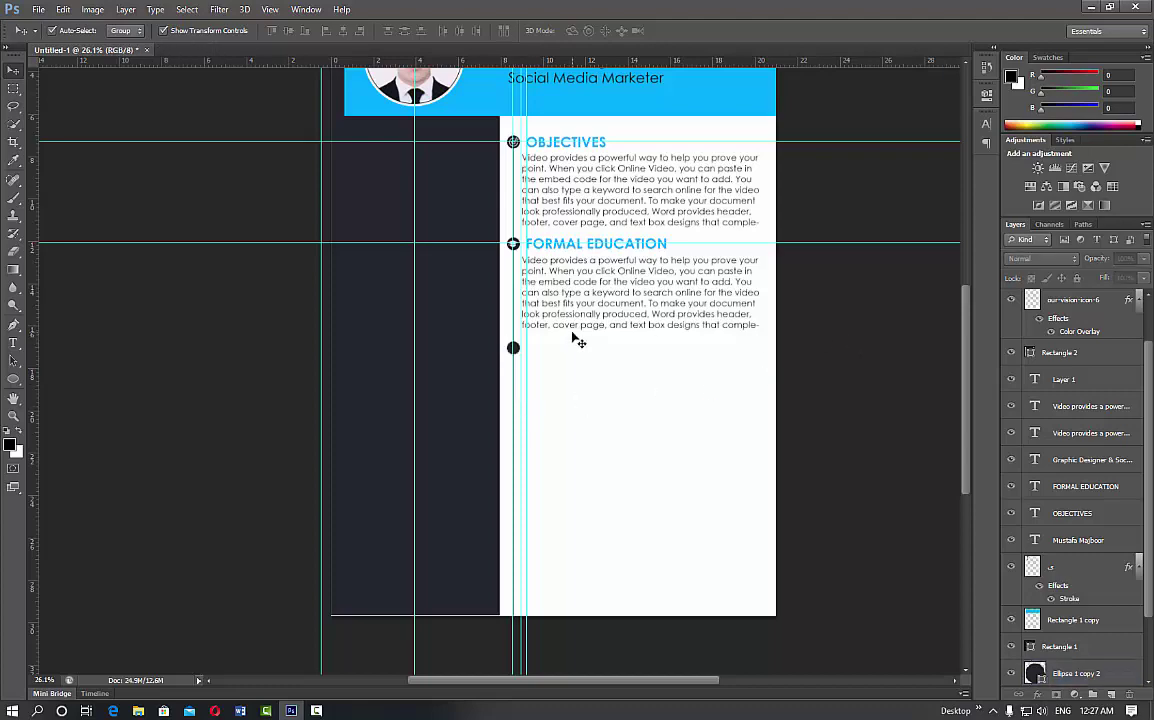
pyautogui.scroll(2, 577, 337)
pyautogui.scroll(1, 502, 381)
pyautogui.scroll(1, 572, 316)
pyautogui.scroll(1, 568, 316)
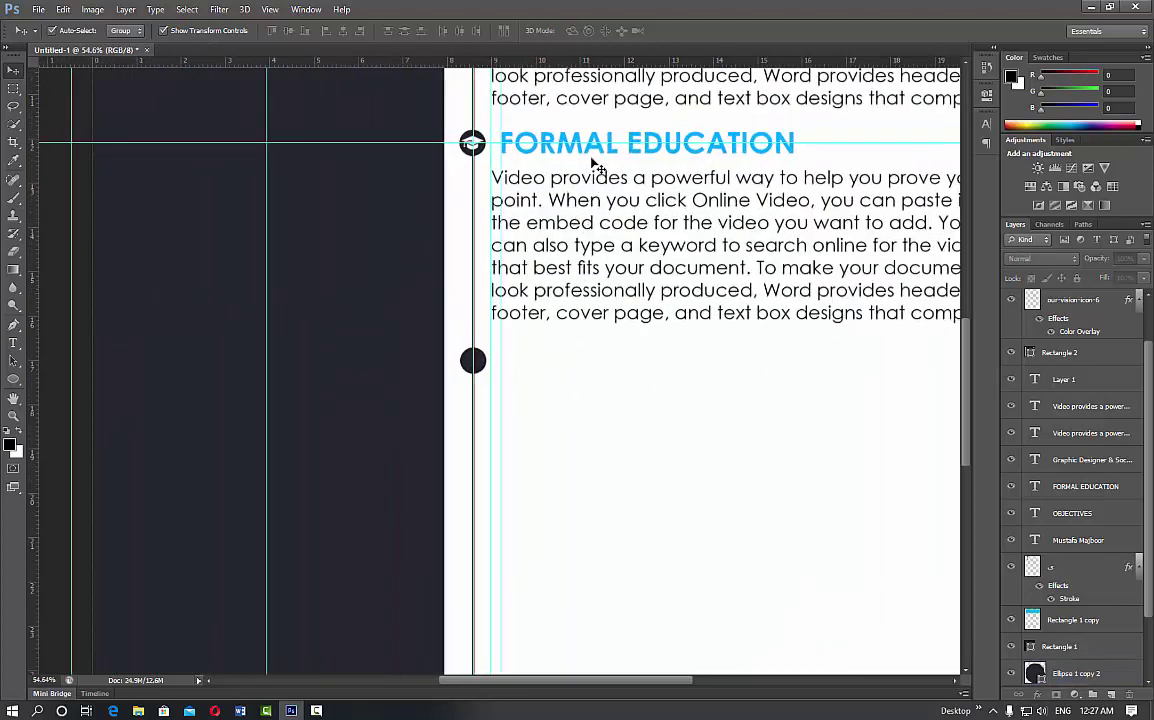
pyautogui.moveTo(597, 152); pyautogui.dragTo(602, 374)
pyautogui.click(472, 360)
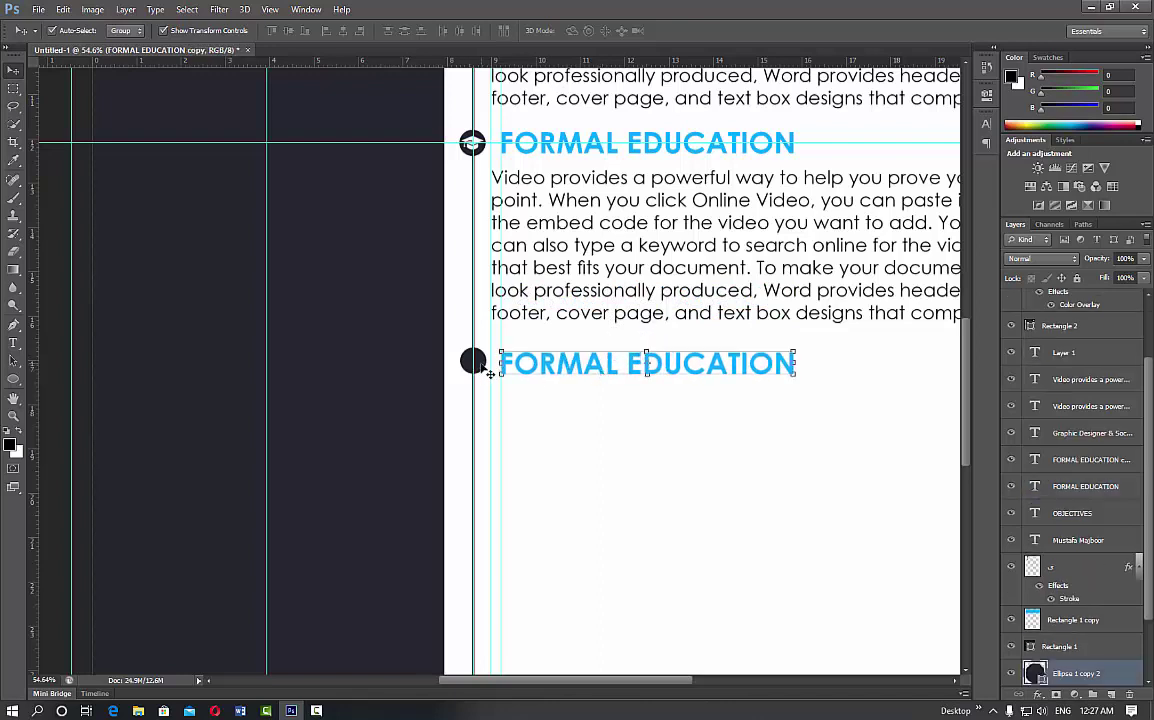
pyautogui.moveTo(665, 345); pyautogui.dragTo(712, 378)
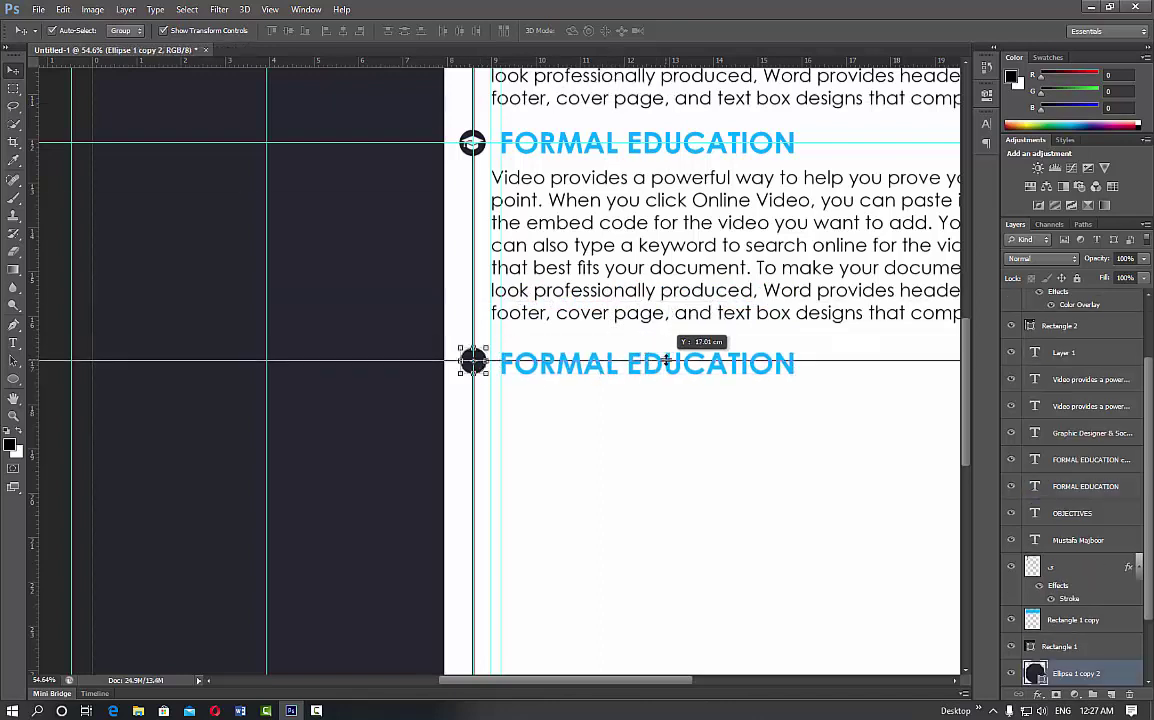
pyautogui.press('Up')
pyautogui.press('Up')
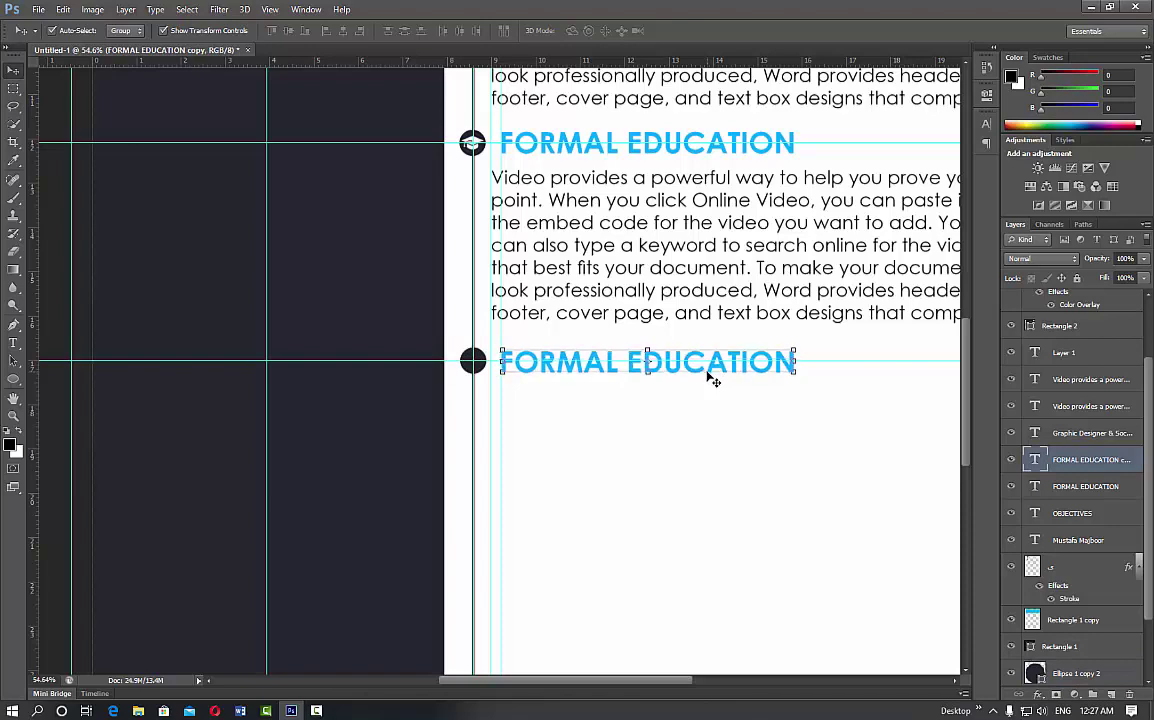
pyautogui.press('Up')
pyautogui.press('Up')
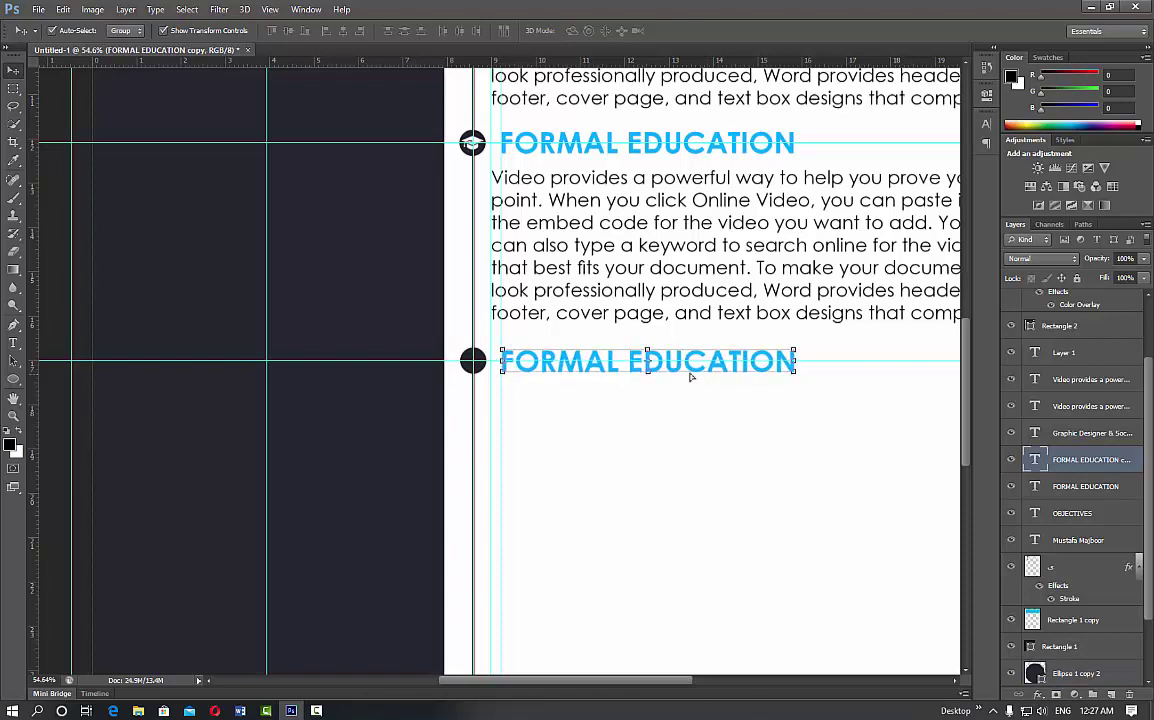
pyautogui.scroll(-3, 690, 376)
# Step: Change the copied heading's text to WORK EXPERIENCE
pyautogui.click(768, 217)
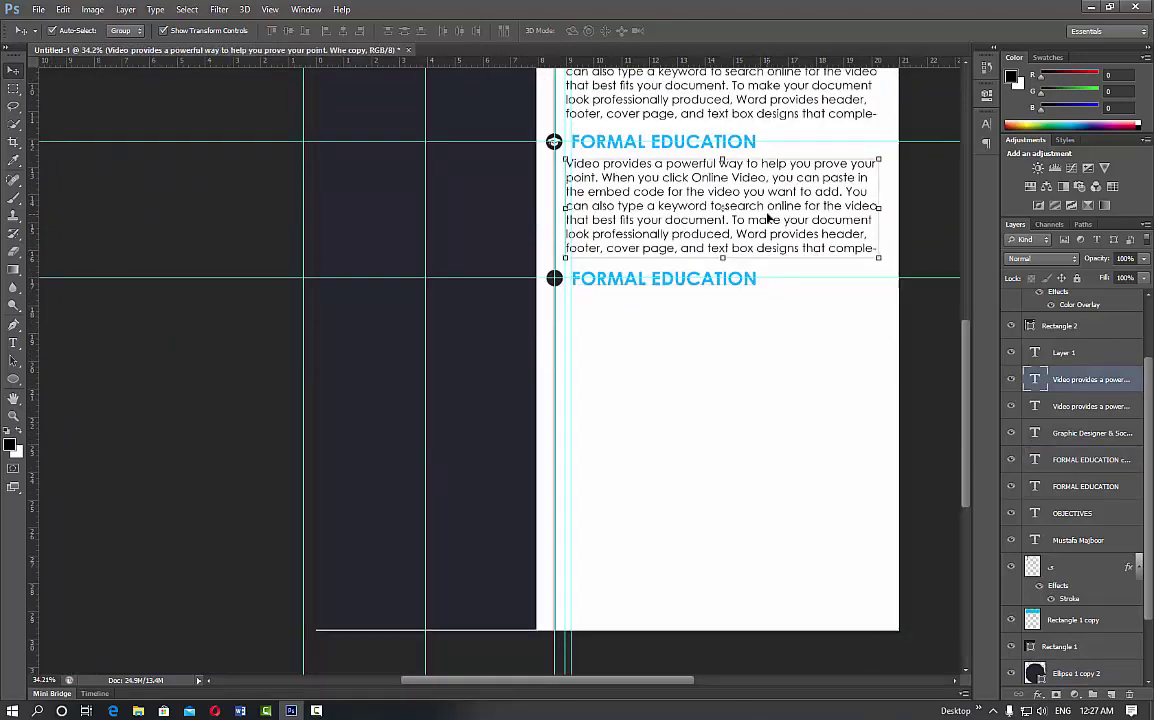
pyautogui.click(705, 293)
pyautogui.click(711, 280)
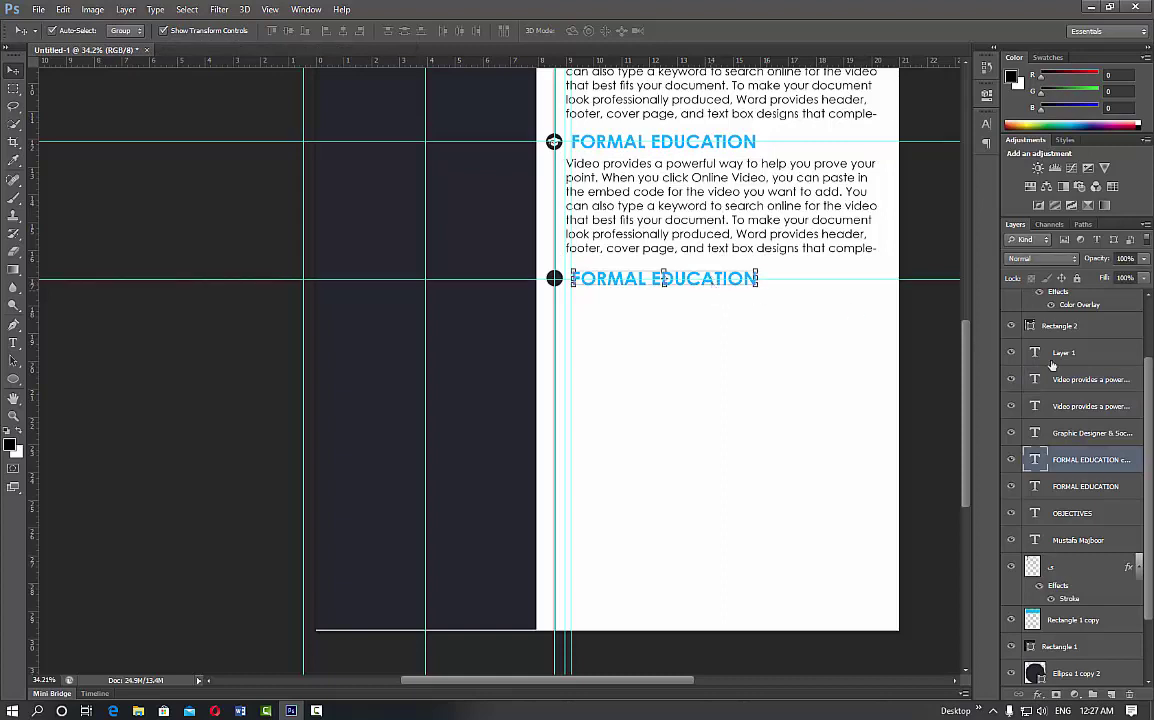
pyautogui.doubleClick(1035, 458)
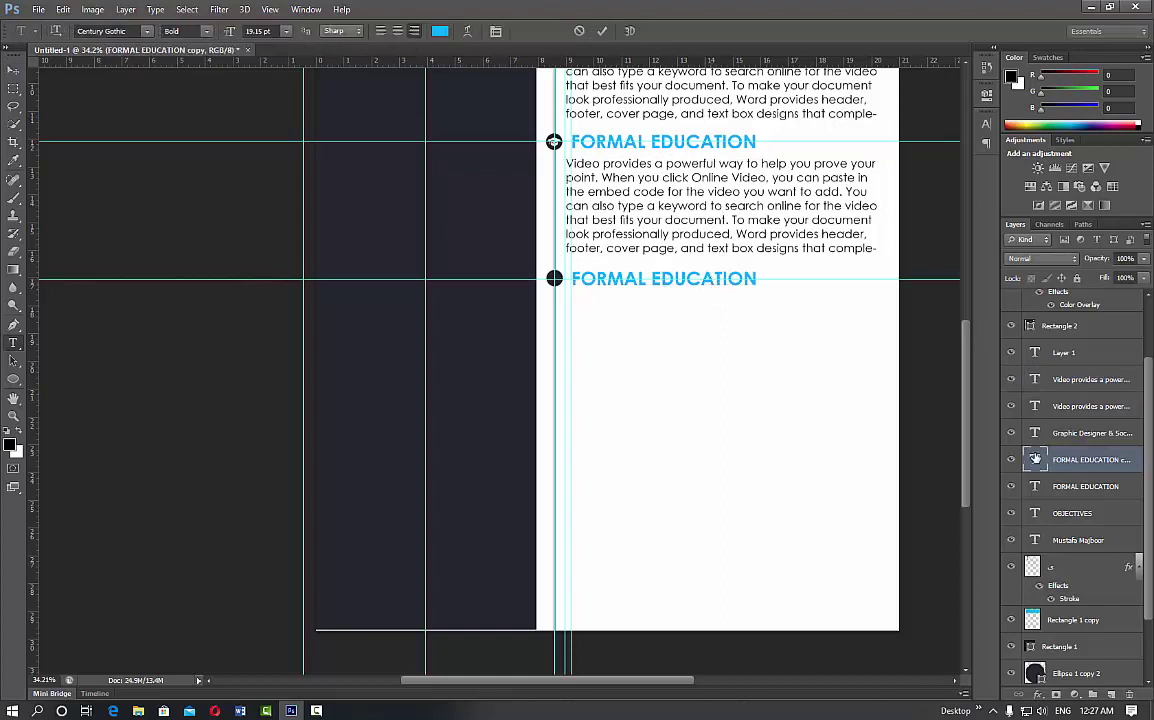
pyautogui.write('WORK EX')
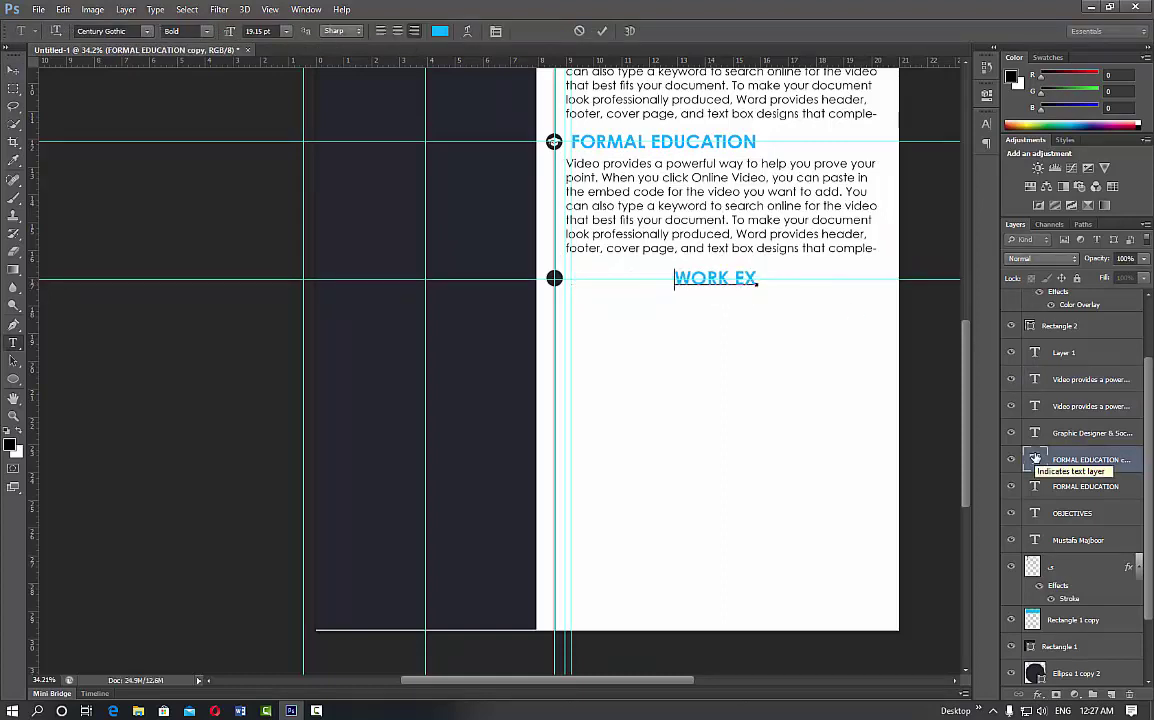
pyautogui.write('P')
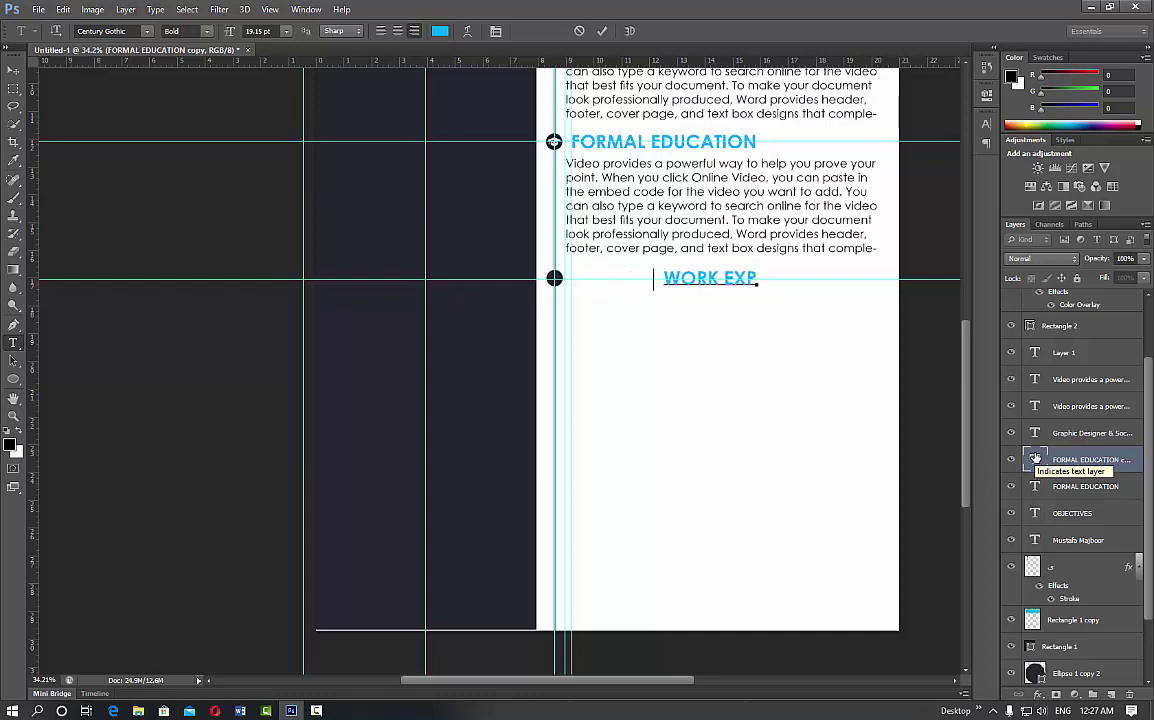
pyautogui.write('ERI')
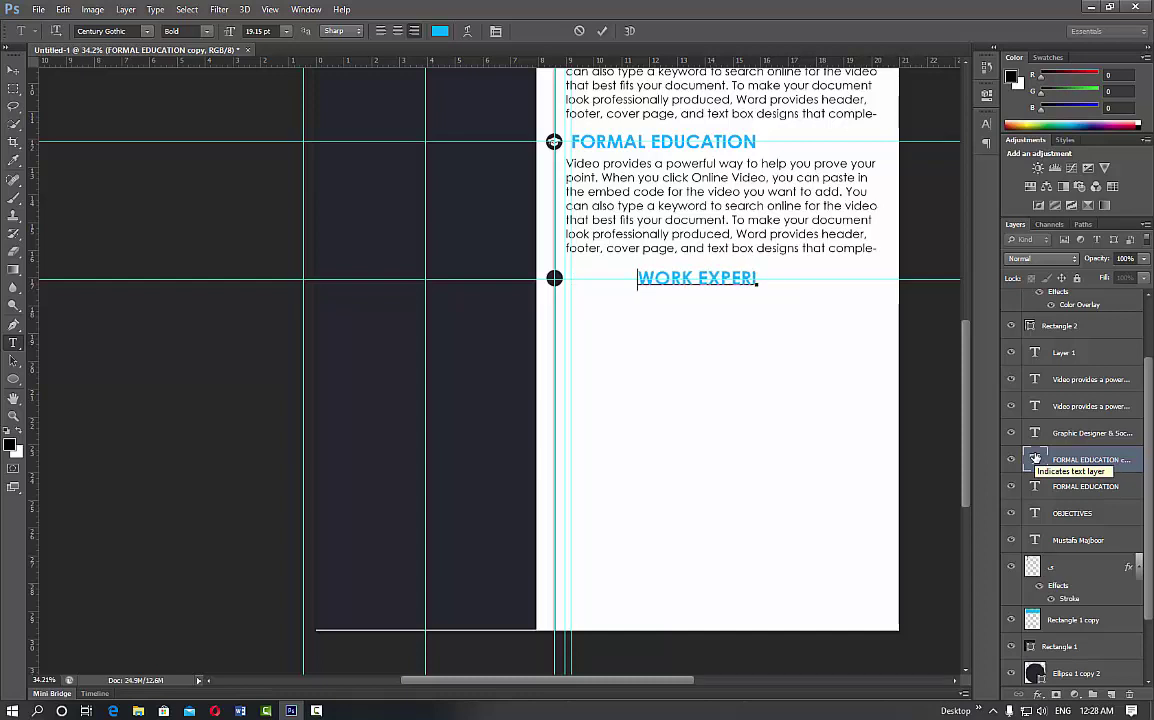
pyautogui.write('ENCE')
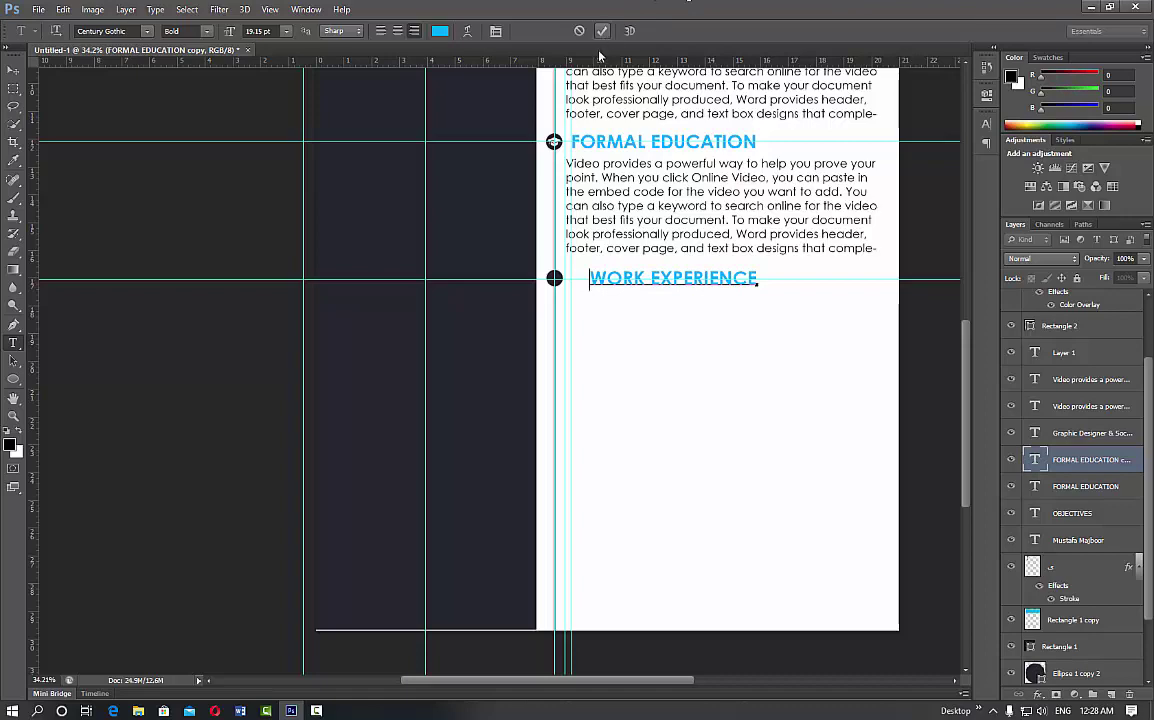
pyautogui.click(602, 30)
# Step: Move the WORK EXPERIENCE heading left next to the lower dark circle
pyautogui.press('v')
pyautogui.scroll(3, 593, 250)
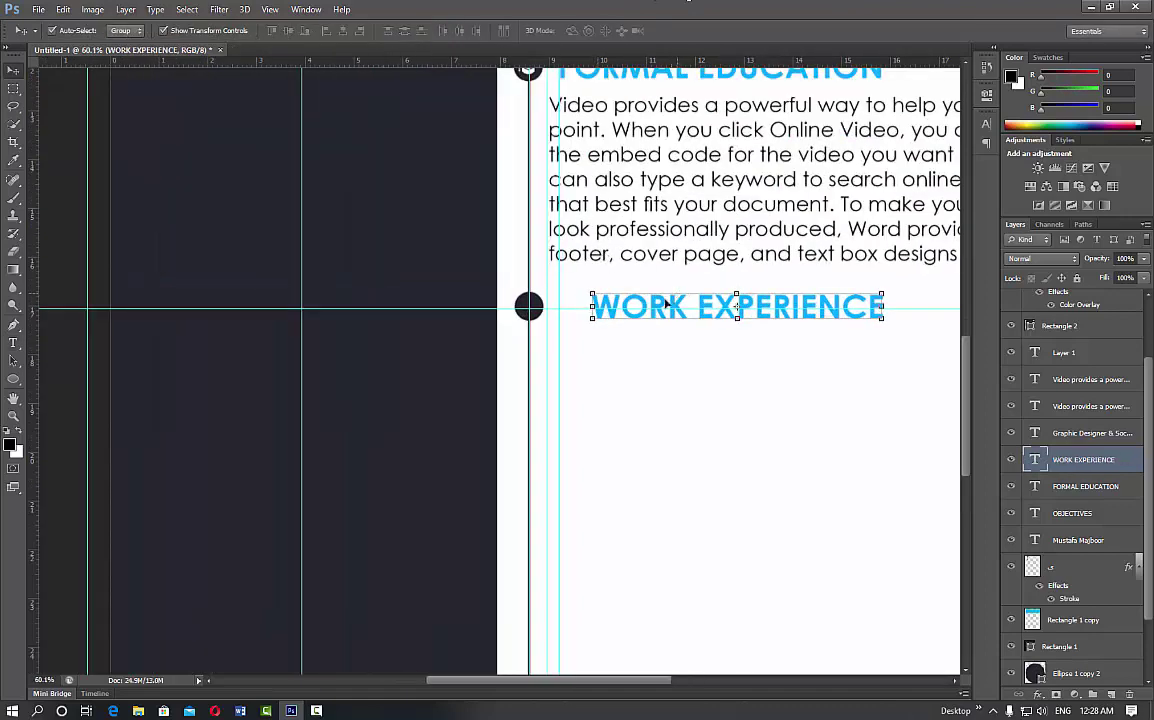
pyautogui.moveTo(666, 304); pyautogui.dragTo(631, 311)
pyautogui.scroll(-2, 631, 310)
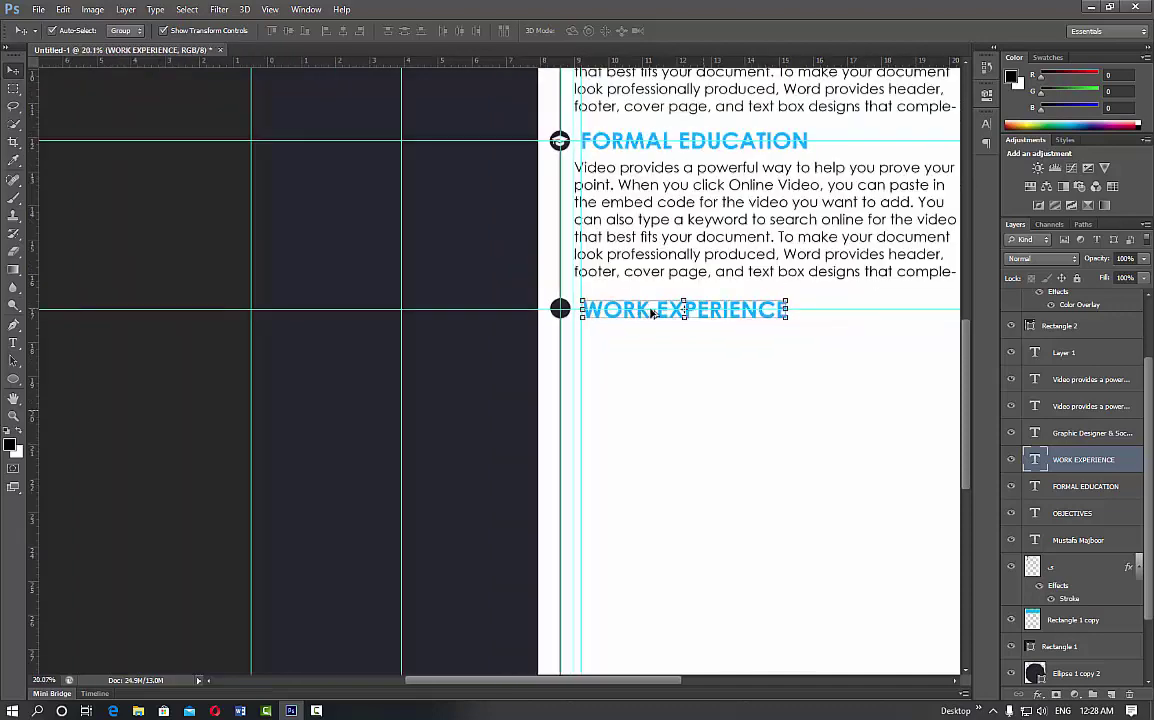
pyautogui.scroll(-2, 631, 310)
# Step: Alt-drag a copy of the body paragraph below WORK EXPERIENCE and nudge it into place
pyautogui.click(588, 377)
pyautogui.scroll(1, 588, 377)
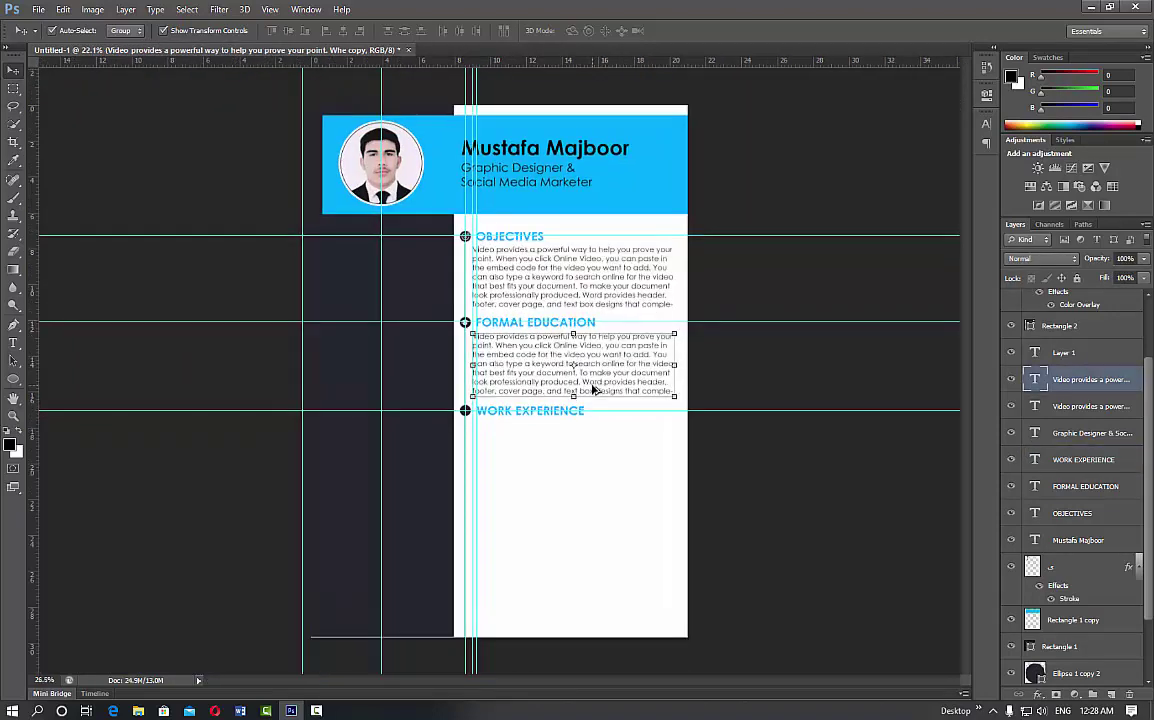
pyautogui.scroll(1, 588, 377)
pyautogui.moveTo(578, 376); pyautogui.dragTo(610, 475)
pyautogui.scroll(2, 608, 475)
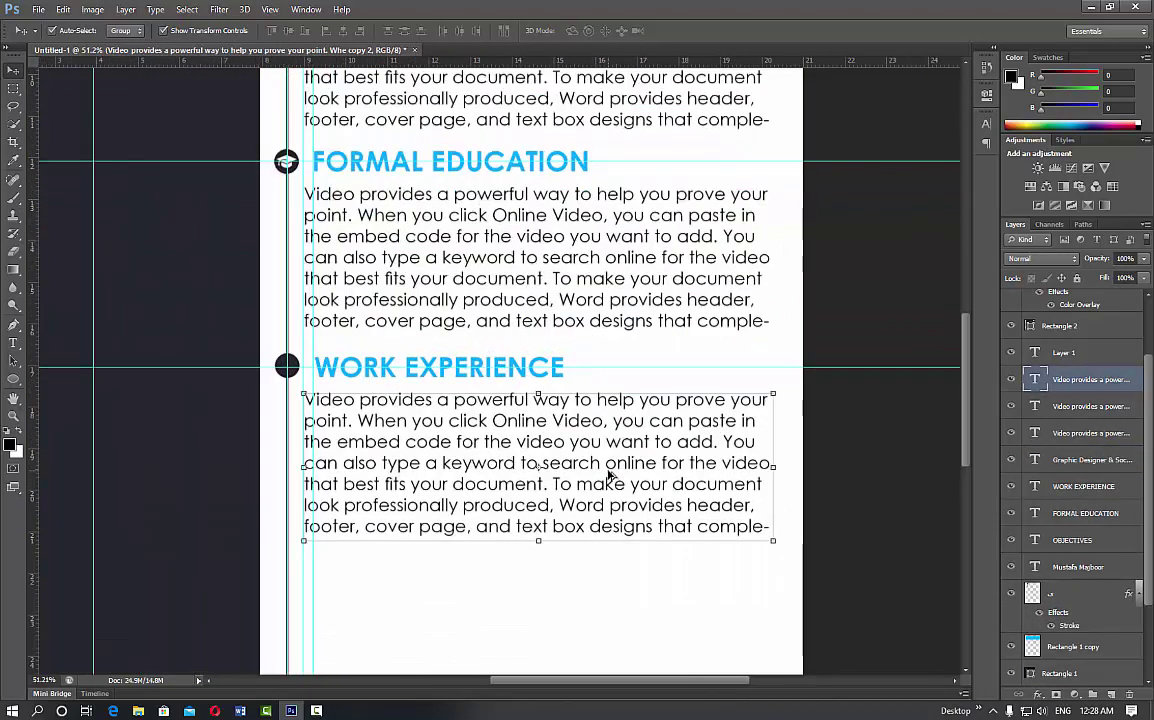
pyautogui.press('Up')
pyautogui.press('Up')
pyautogui.press('Up')
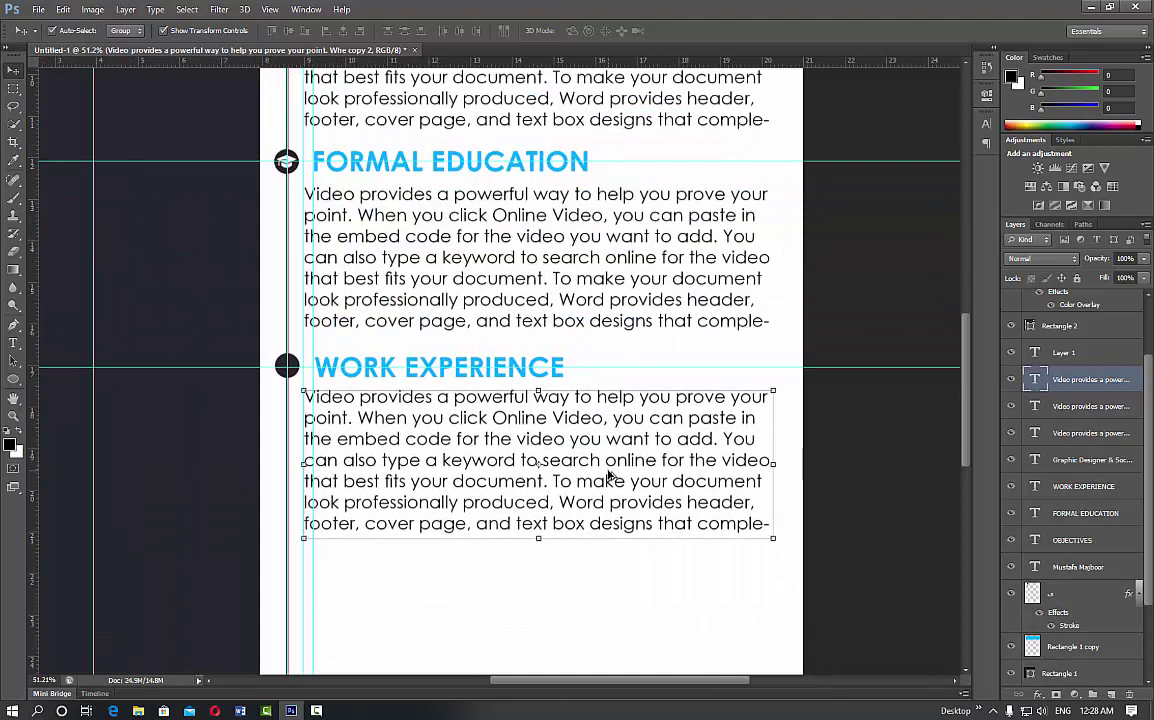
pyautogui.press('Down')
pyautogui.press('Down')
pyautogui.press('Down')
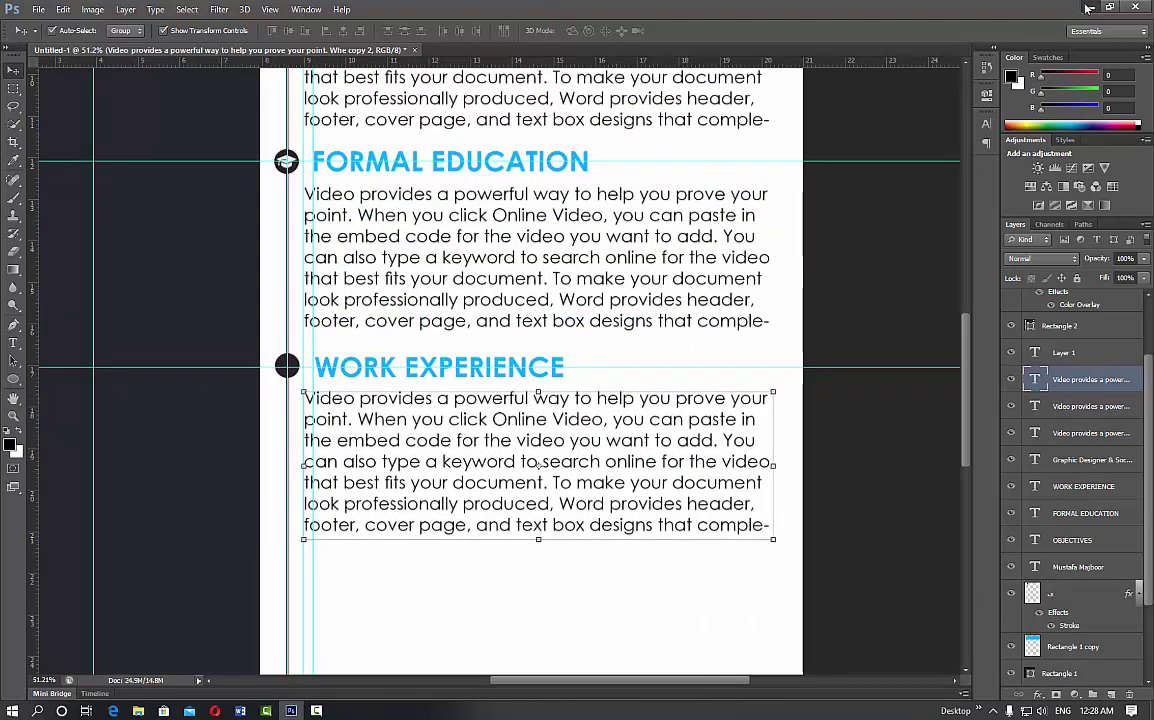
# Step: Drag experience-icon-vector-25 from Explorer into the Photoshop résumé
pyautogui.click(1089, 8)
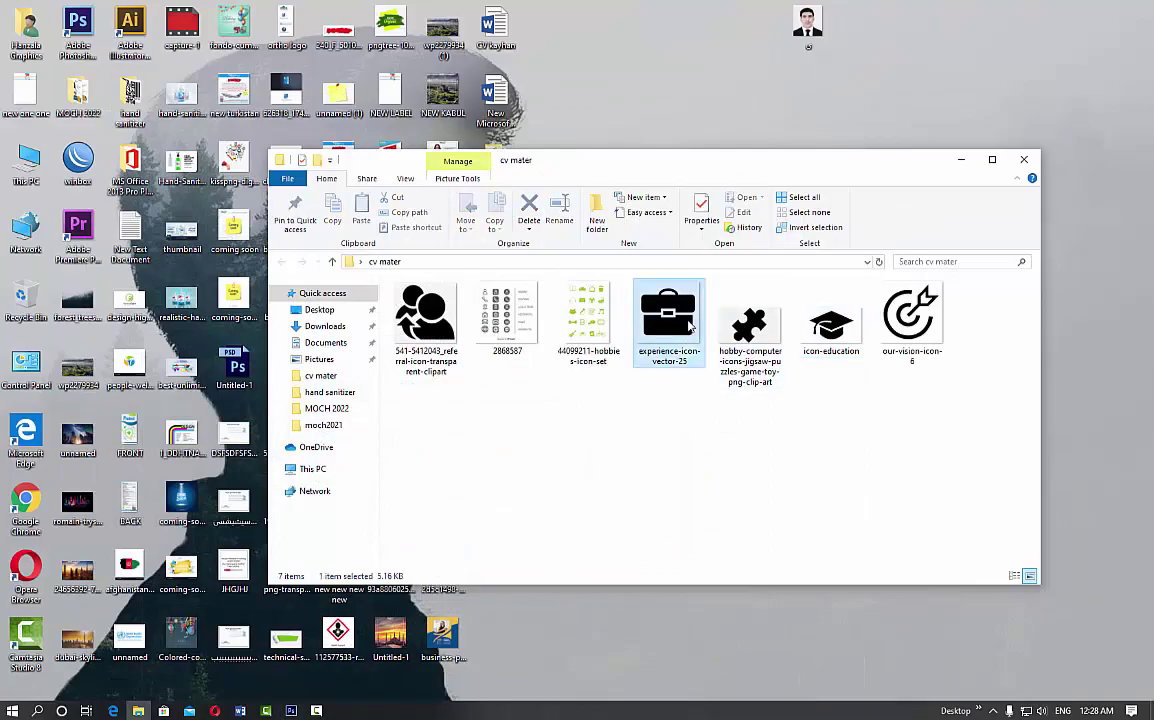
pyautogui.moveTo(690, 328)
pyautogui.mouseDown()
pyautogui.moveTo(300, 398)
pyautogui.moveTo(300, 378)
pyautogui.mouseUp()
pyautogui.hotkey('ctrl', '0')
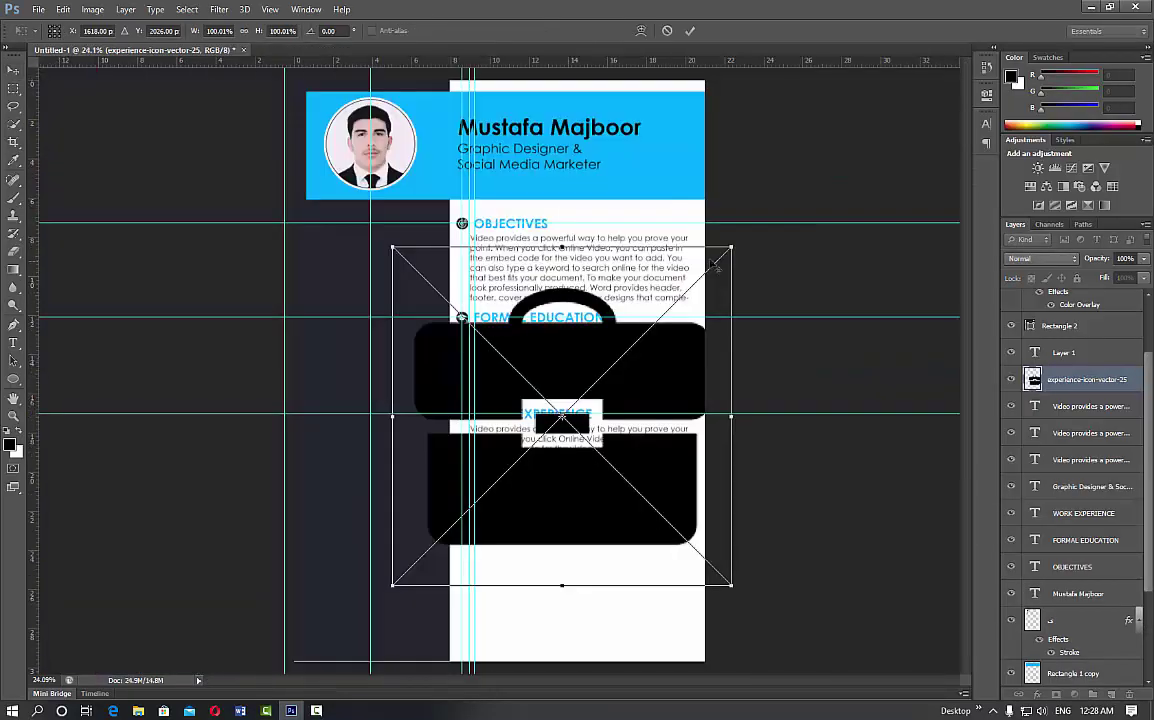
# Step: Scale the briefcase icon down to about 1.81% and move it onto the WORK EXPERIENCE circle
pyautogui.moveTo(690, 260); pyautogui.dragTo(512, 356)
pyautogui.hotkey('ctrl', '+')
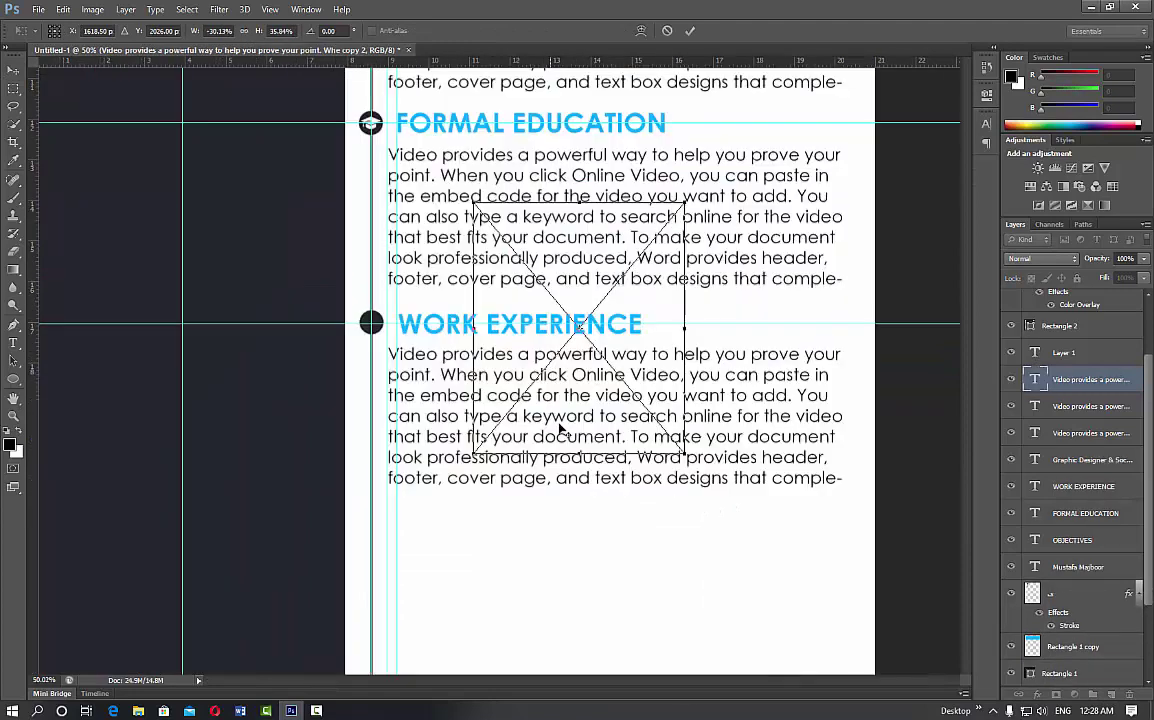
pyautogui.hotkey('ctrl', '+')
pyautogui.hotkey('ctrl', '+')
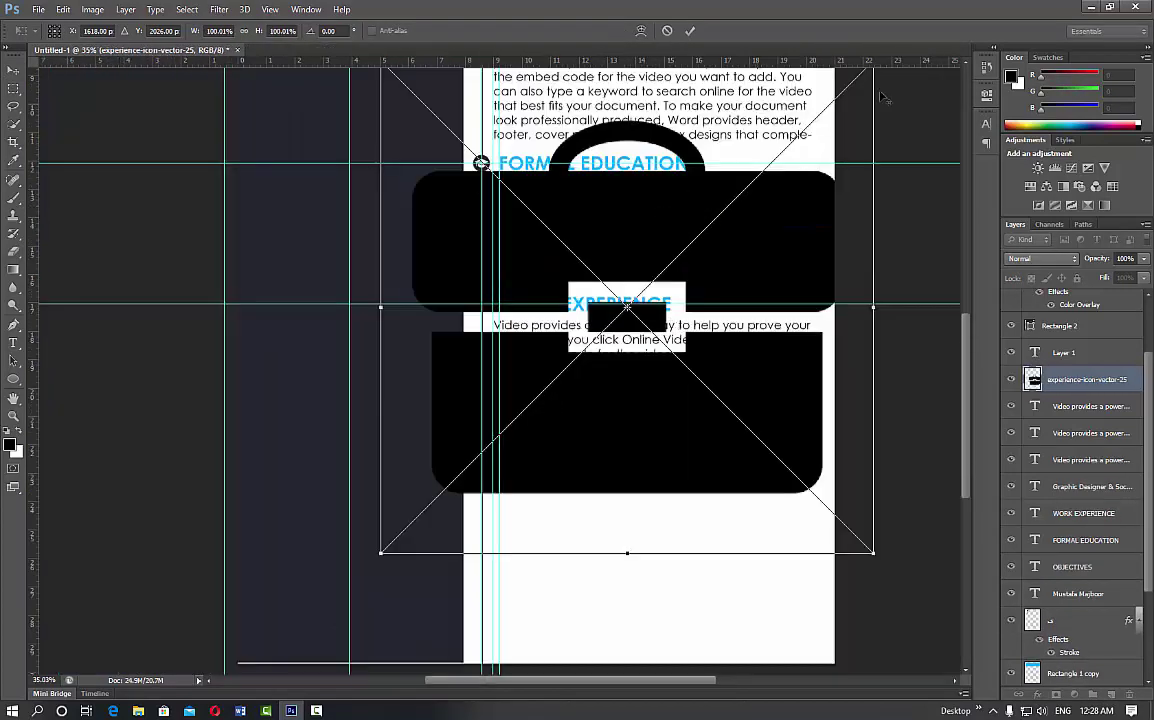
pyautogui.moveTo(872, 552); pyautogui.dragTo(627, 310)
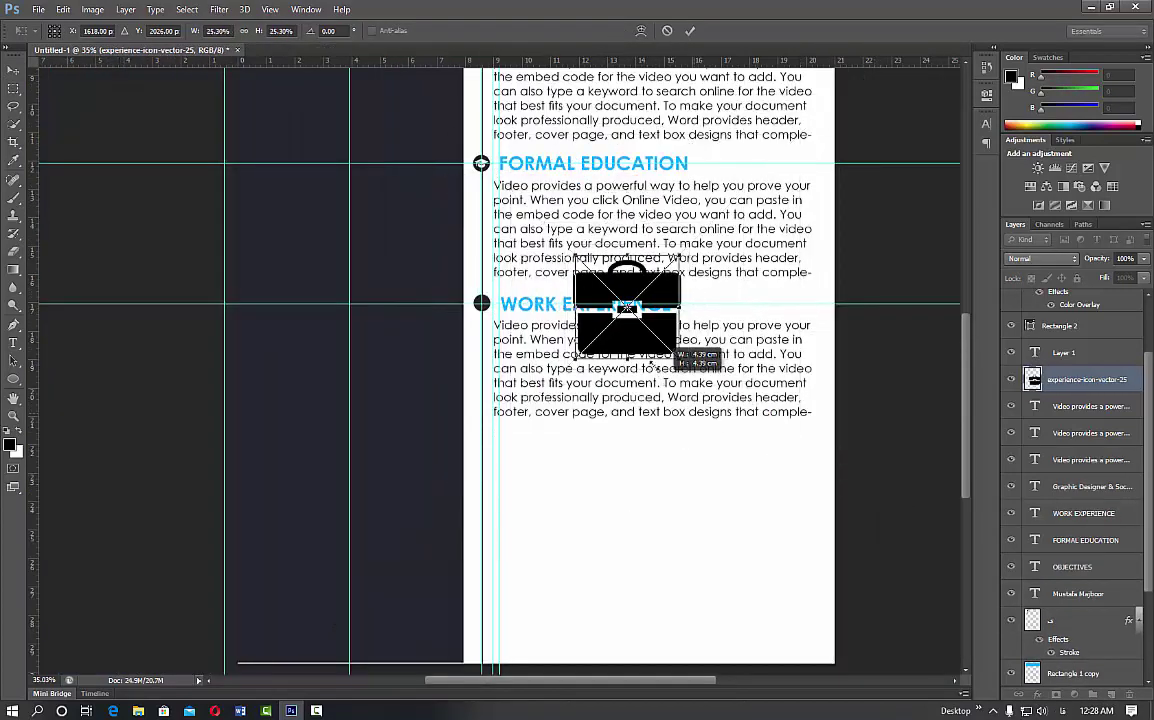
pyautogui.scroll(1, 627, 310)
pyautogui.scroll(1, 621, 305)
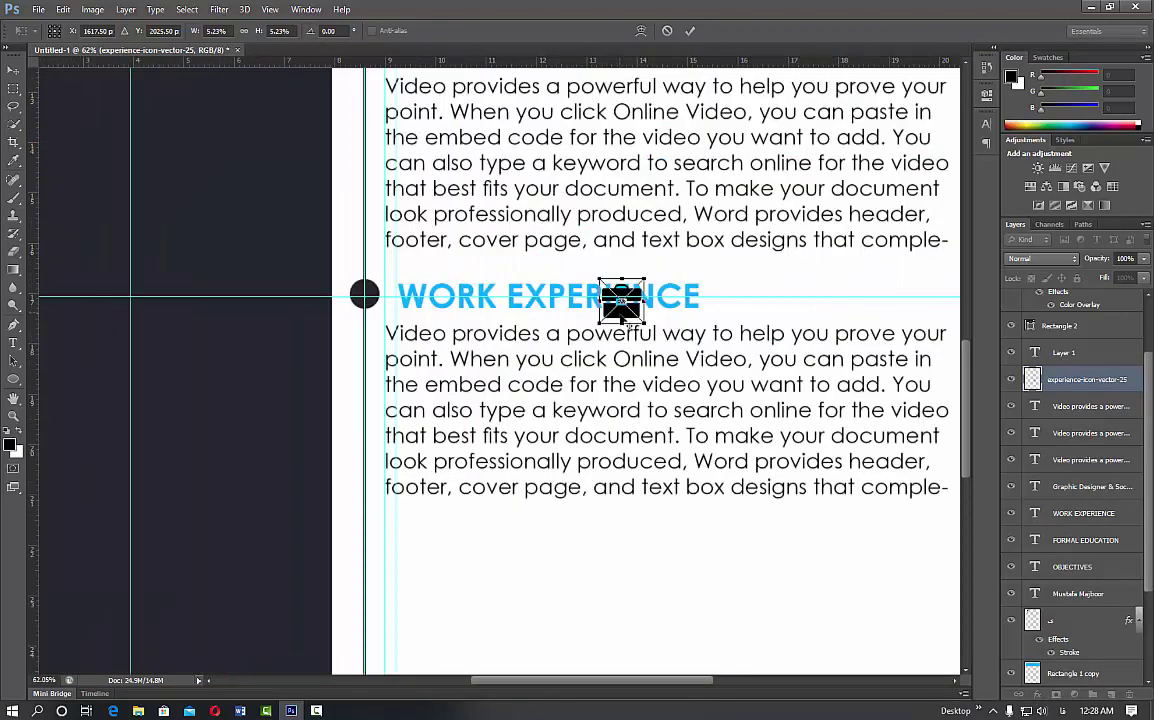
pyautogui.scroll(2, 620, 300)
pyautogui.moveTo(620, 300); pyautogui.dragTo(140, 279)
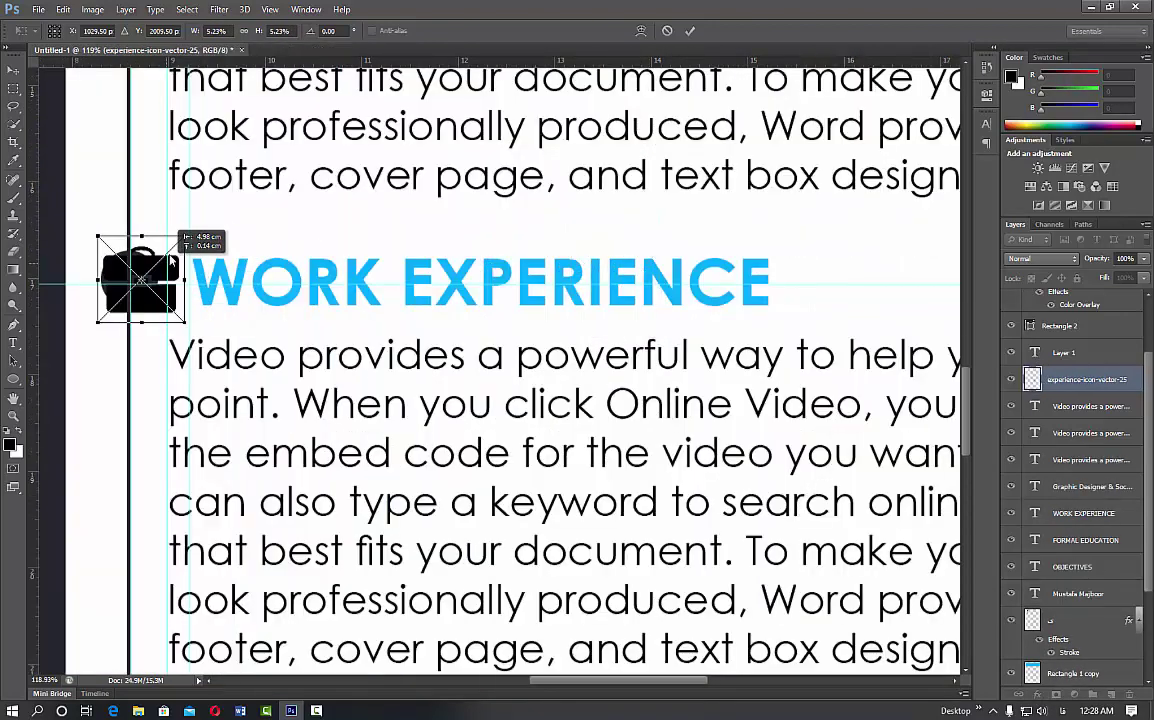
pyautogui.moveTo(99, 237); pyautogui.dragTo(134, 257)
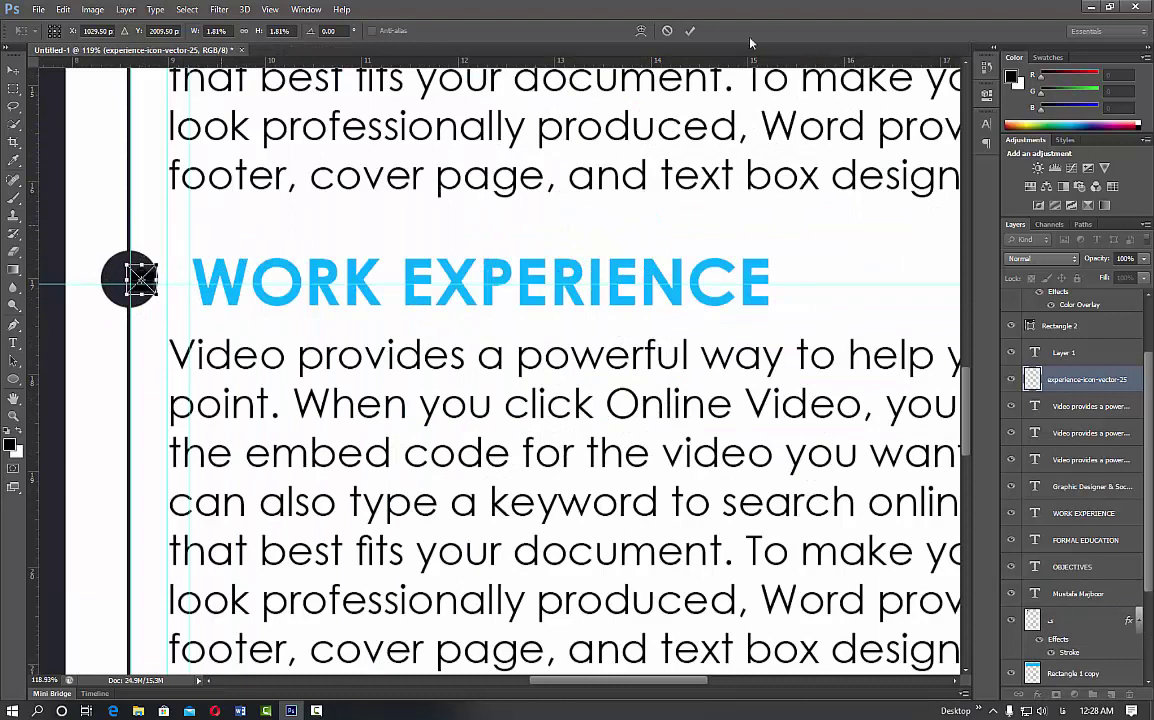
# Step: Commit the briefcase's size, rasterize its layer, and apply a white Color Overlay
pyautogui.click(691, 33)
pyautogui.rightClick(1032, 381)
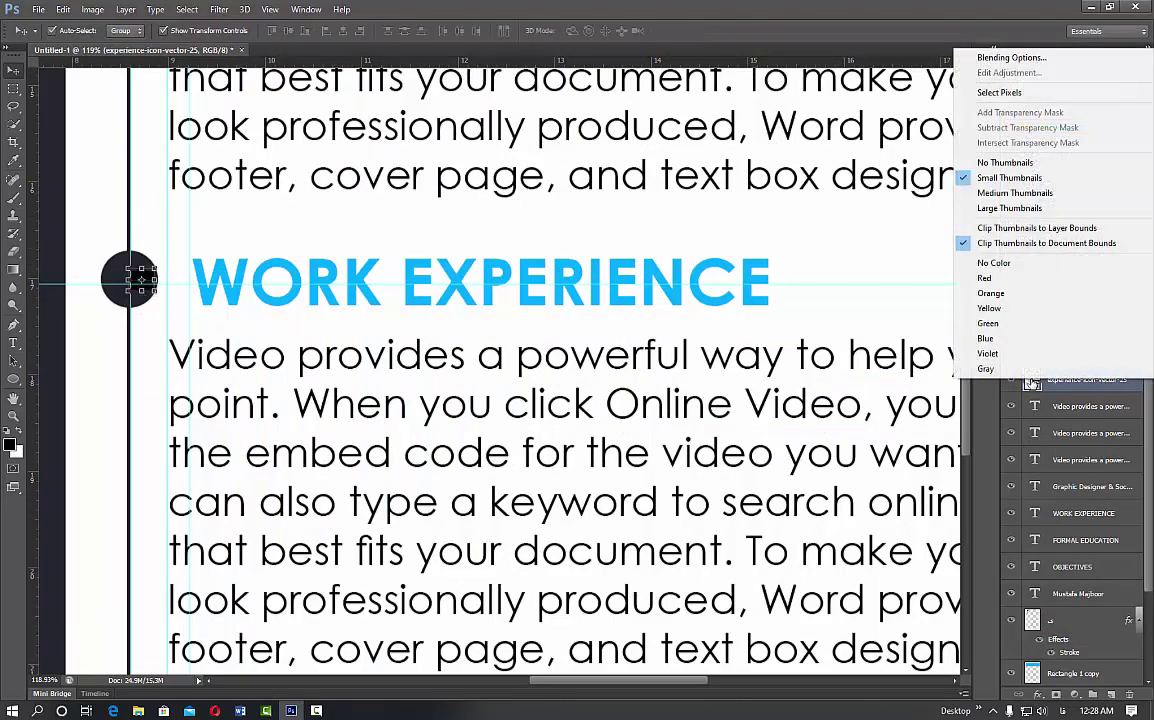
pyautogui.press('Escape')
pyautogui.rightClick(1060, 380)
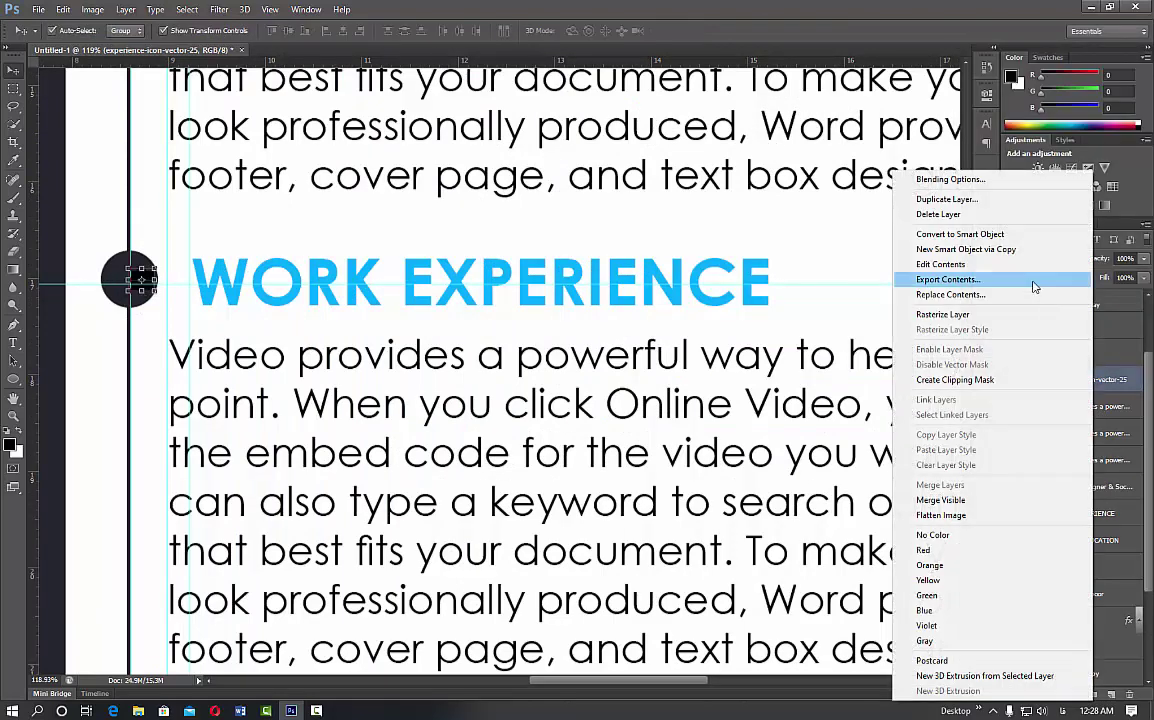
pyautogui.click(962, 314)
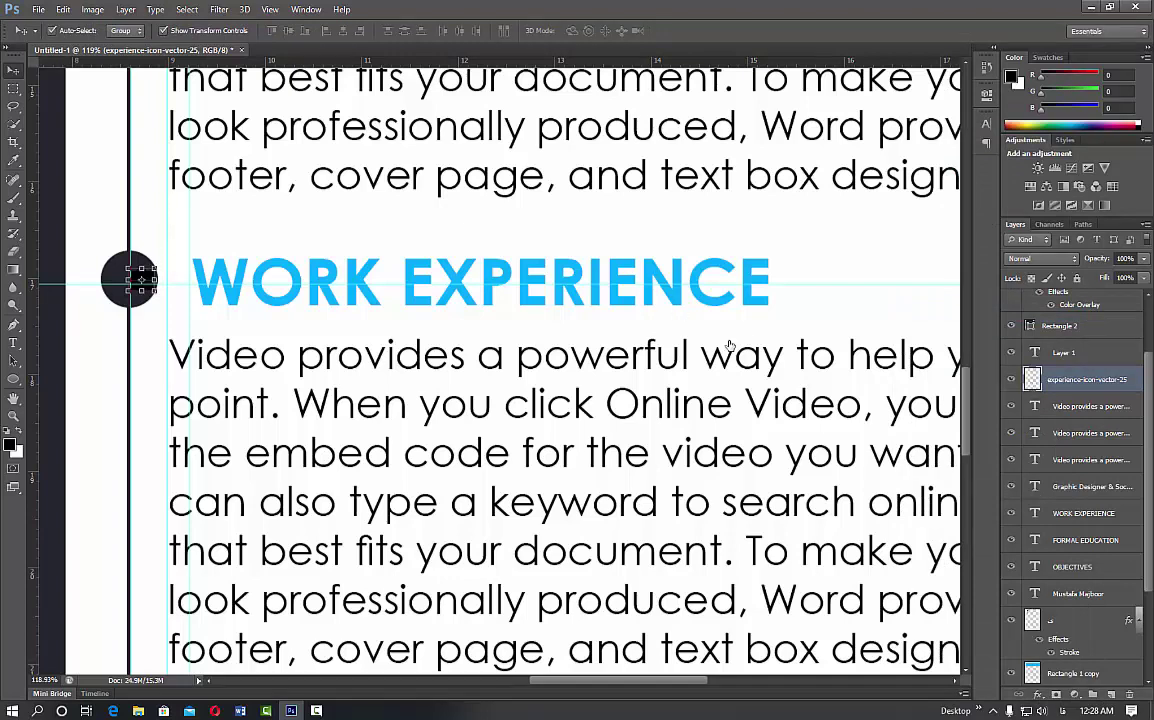
pyautogui.click(680, 323)
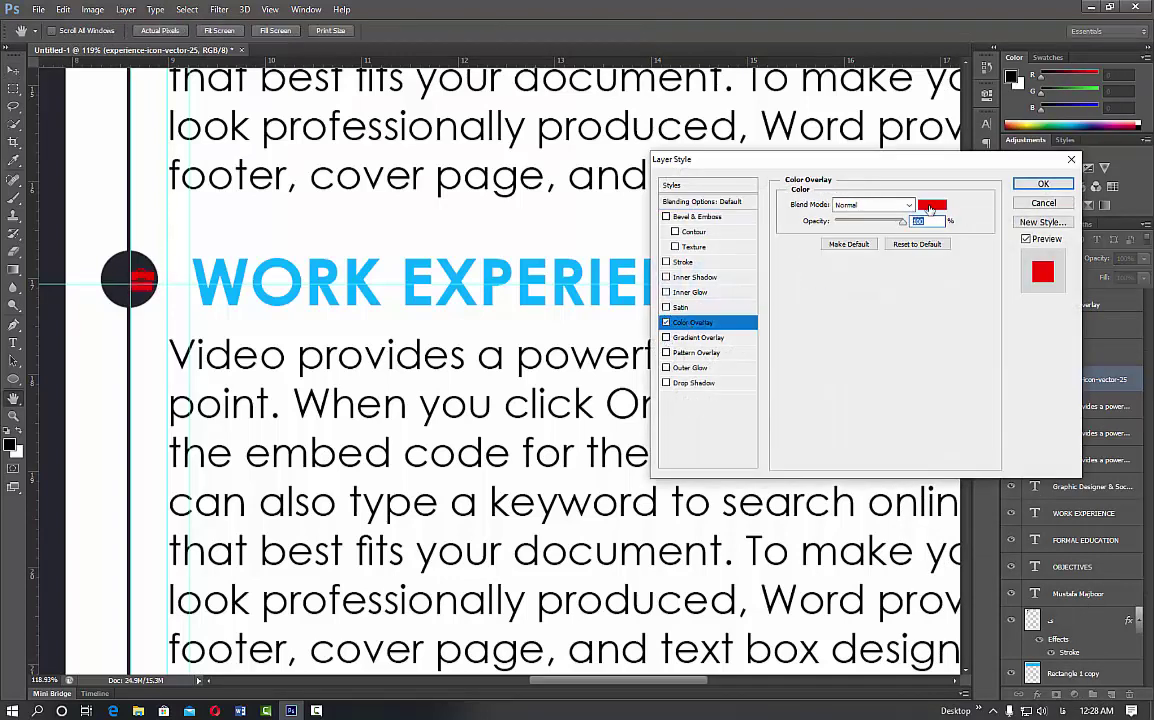
pyautogui.click(931, 205)
pyautogui.click(750, 112)
pyautogui.click(1084, 141)
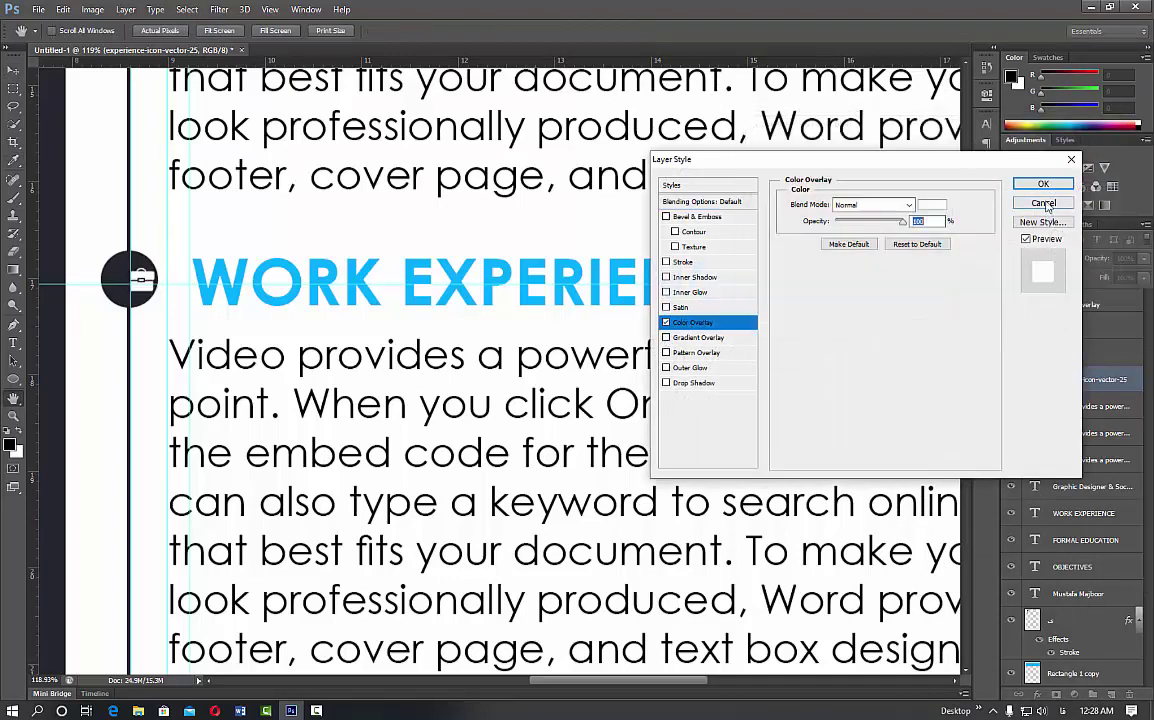
pyautogui.click(1043, 184)
pyautogui.scroll(1, 130, 260)
pyautogui.scroll(1, 130, 260)
# Step: Enlarge the briefcase icon to about 137% and centre it on the dark circle
pyautogui.hotkey('ctrl', 't')
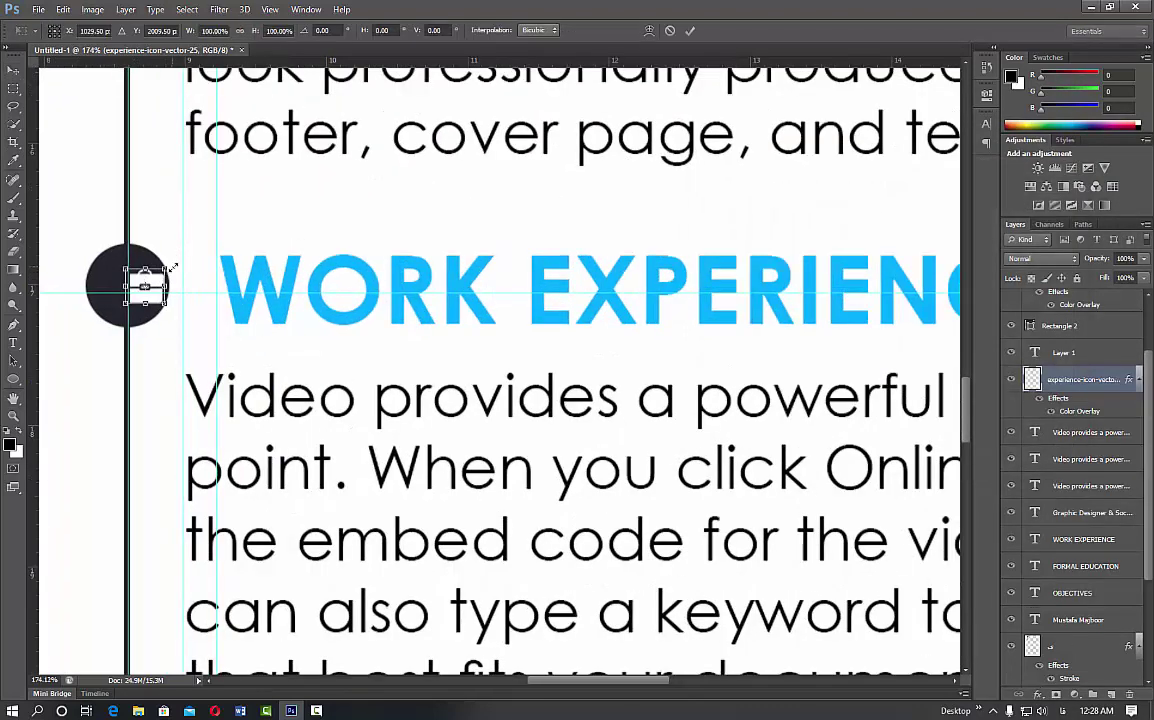
pyautogui.moveTo(172, 267); pyautogui.dragTo(155, 259)
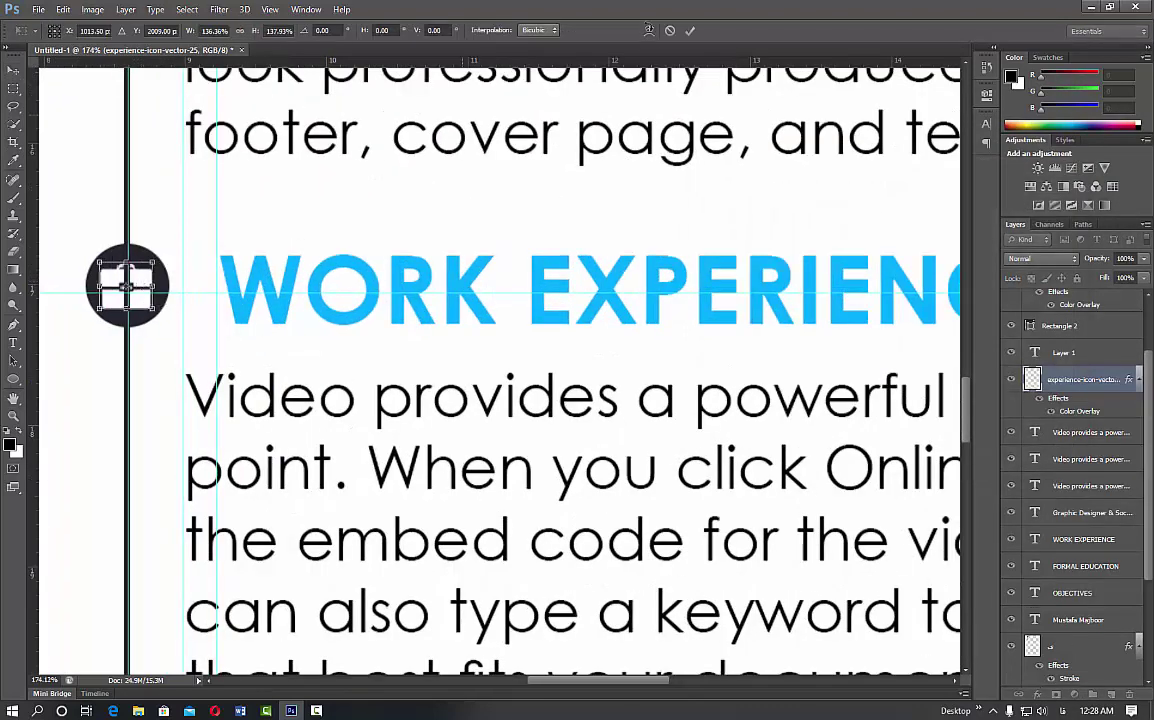
pyautogui.click(691, 31)
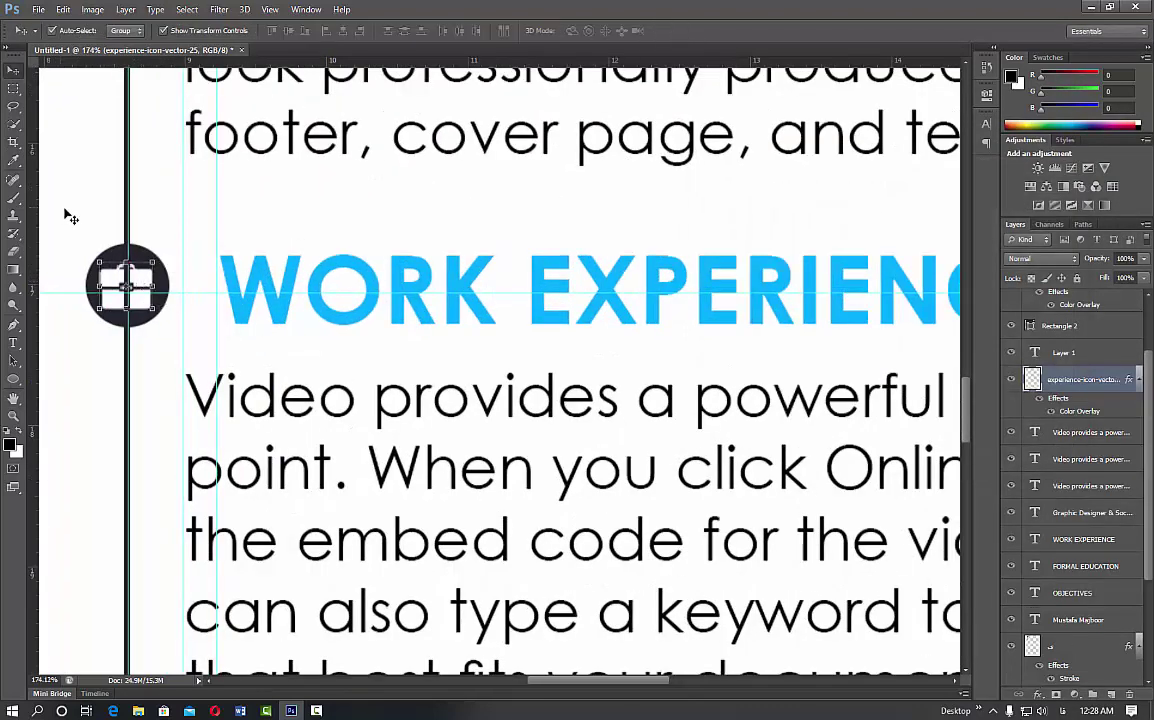
pyautogui.click(131, 186)
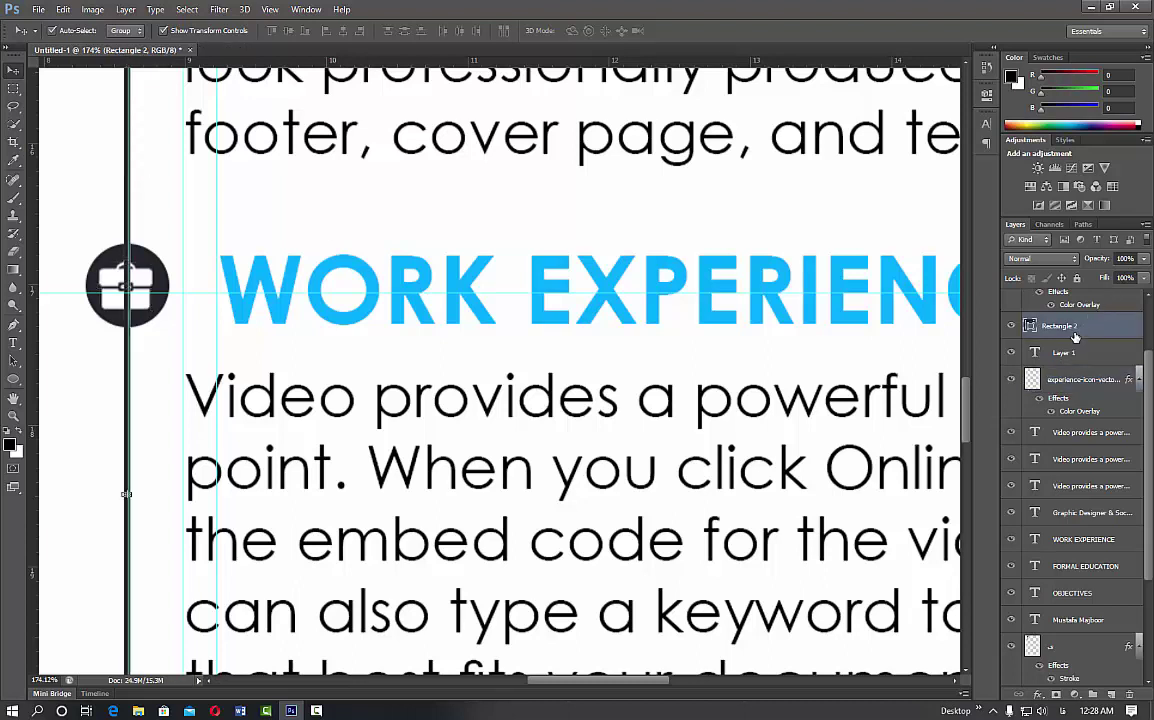
pyautogui.scroll(2, 1075, 337)
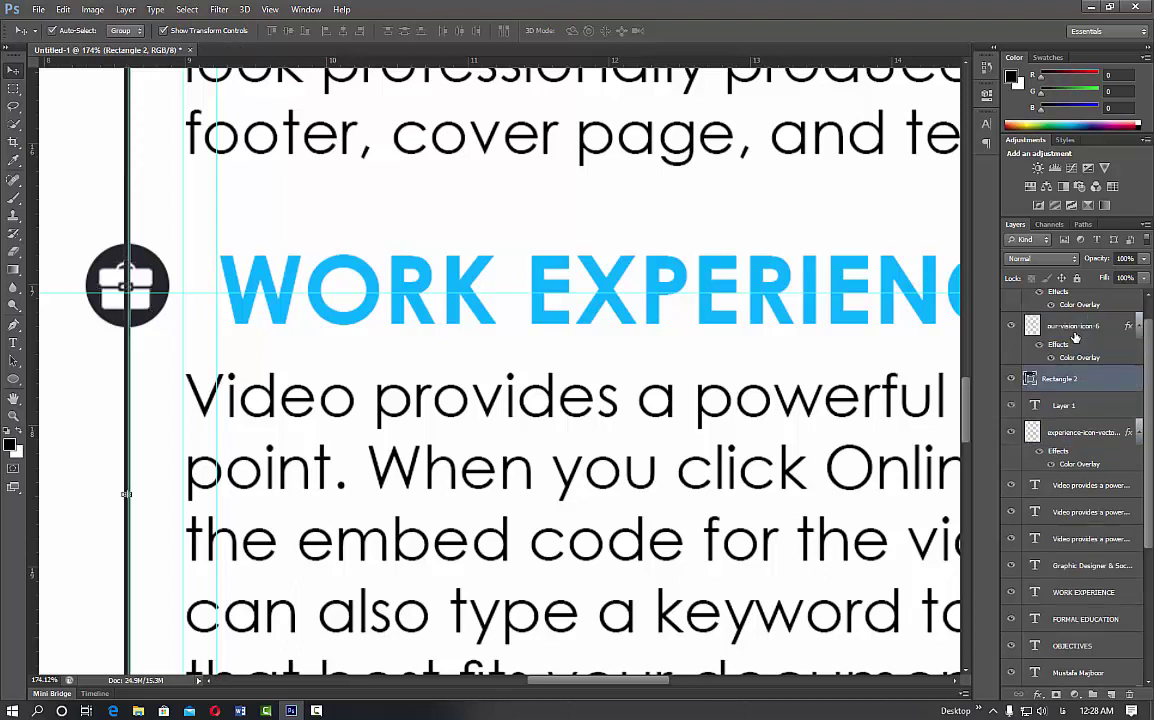
pyautogui.scroll(1, 1089, 392)
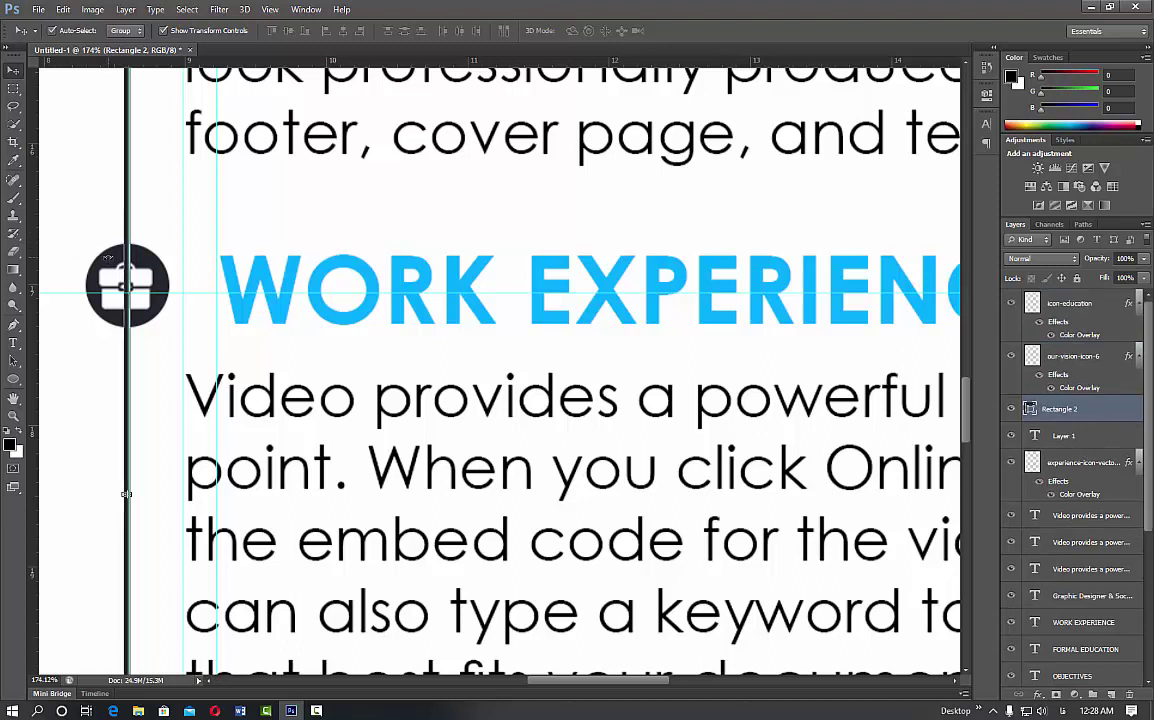
pyautogui.hotkey('ctrl', 't')
pyautogui.press('Return')
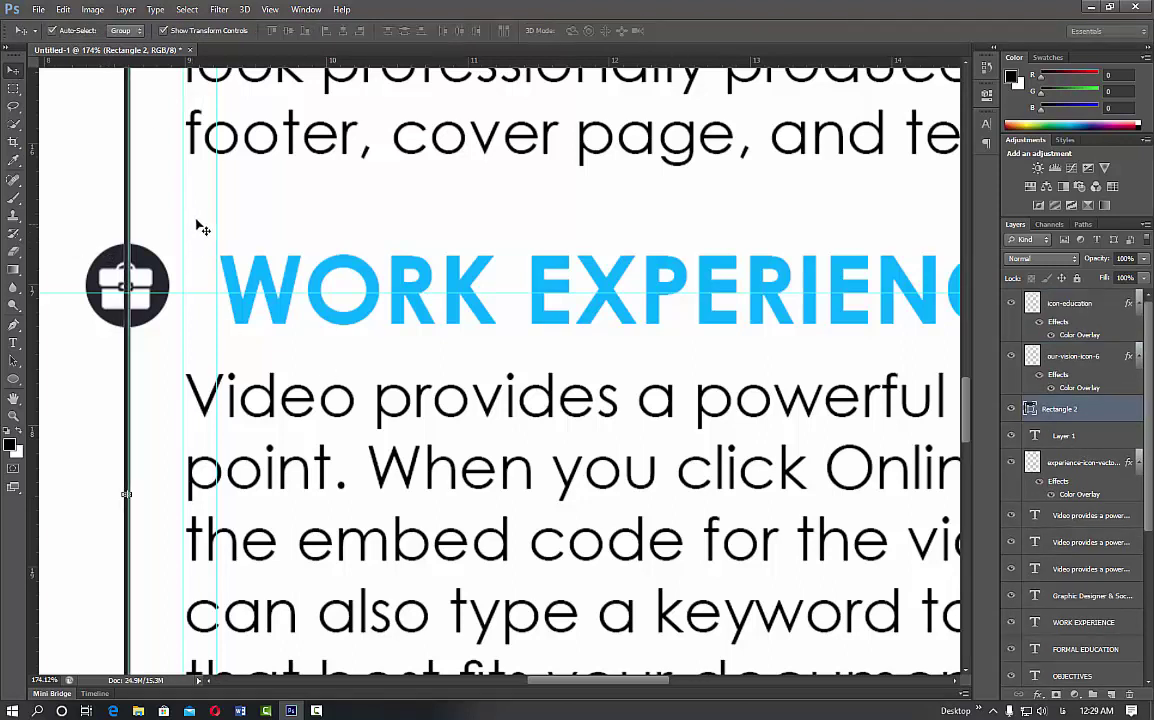
# Step: Restack the layers so experience-icon-vector-25 sits above Ellipse 1 copy 2
pyautogui.click(115, 258)
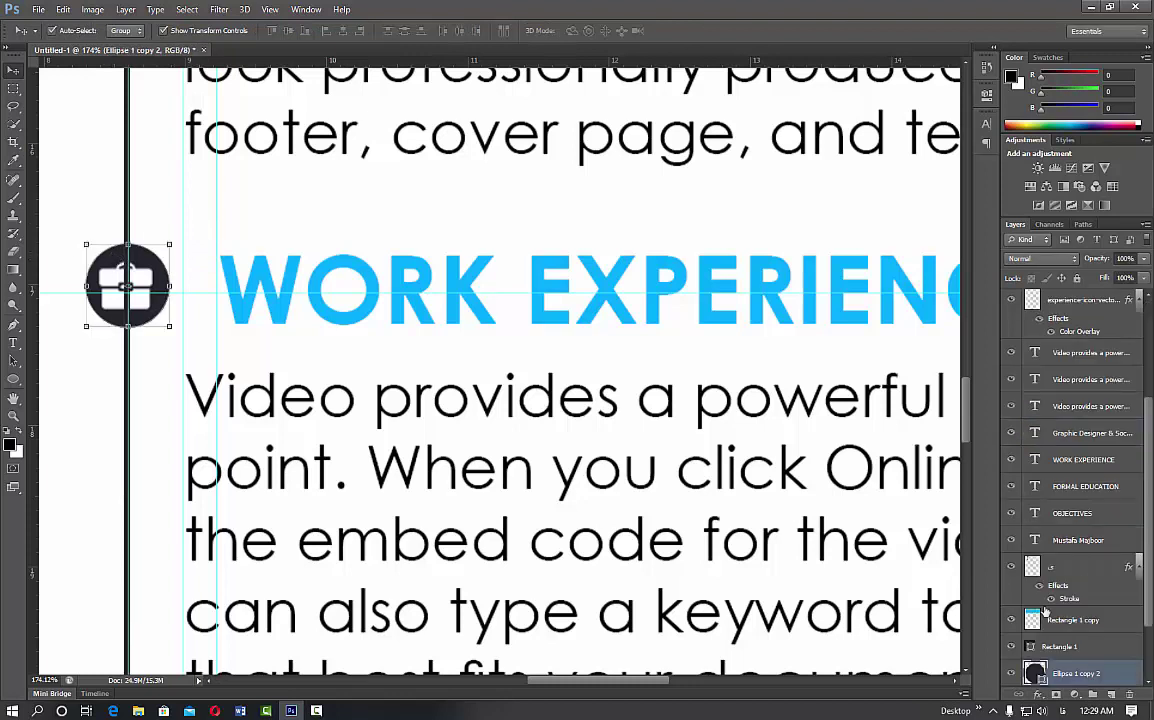
pyautogui.moveTo(1066, 676)
pyautogui.mouseDown()
pyautogui.moveTo(1084, 277)
pyautogui.moveTo(1052, 302)
pyautogui.mouseUp()
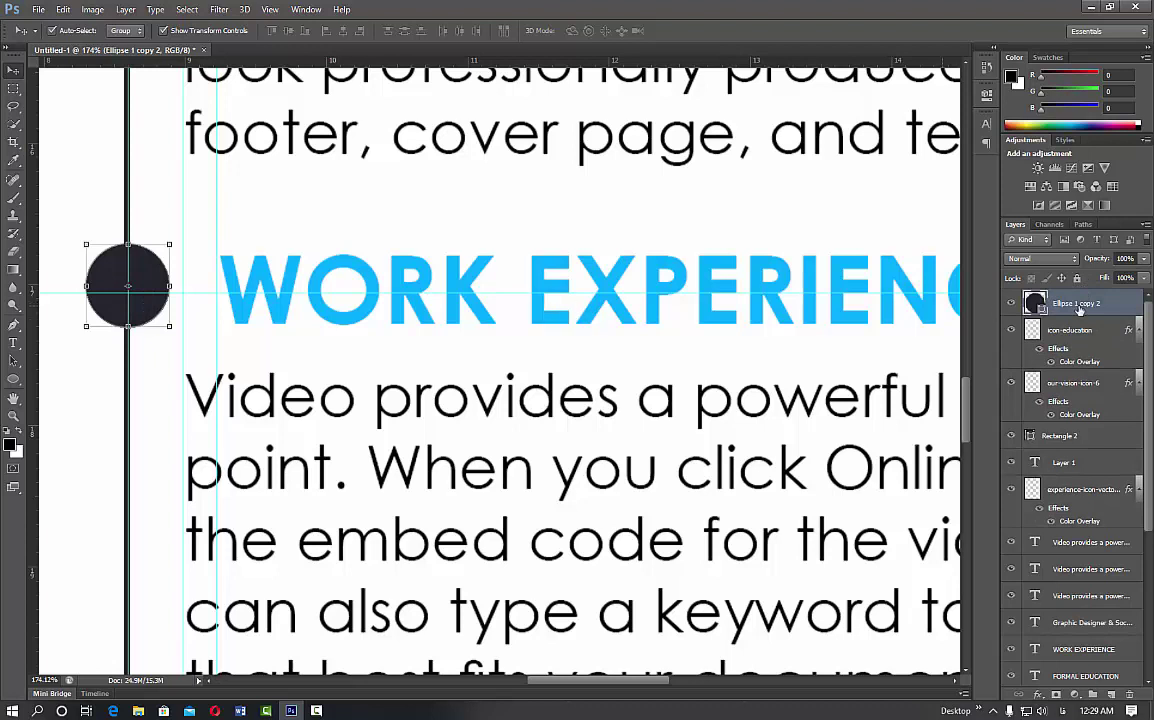
pyautogui.rightClick(140, 280)
pyautogui.click(176, 301)
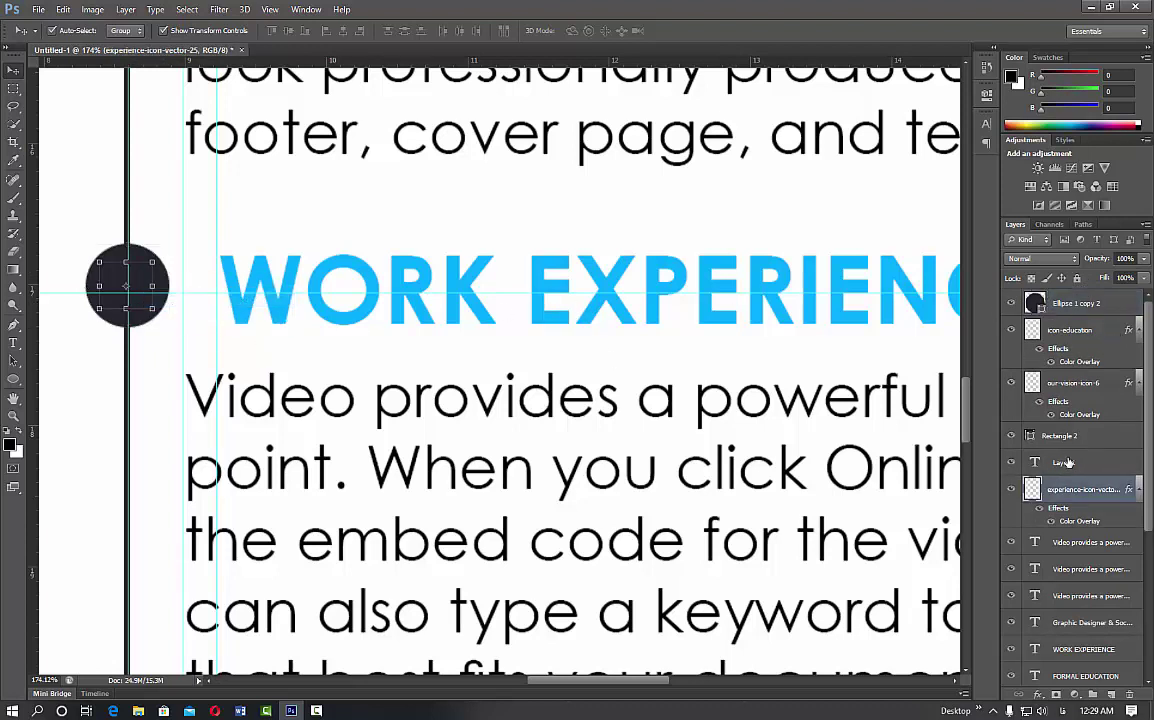
pyautogui.moveTo(1068, 460); pyautogui.dragTo(1060, 298)
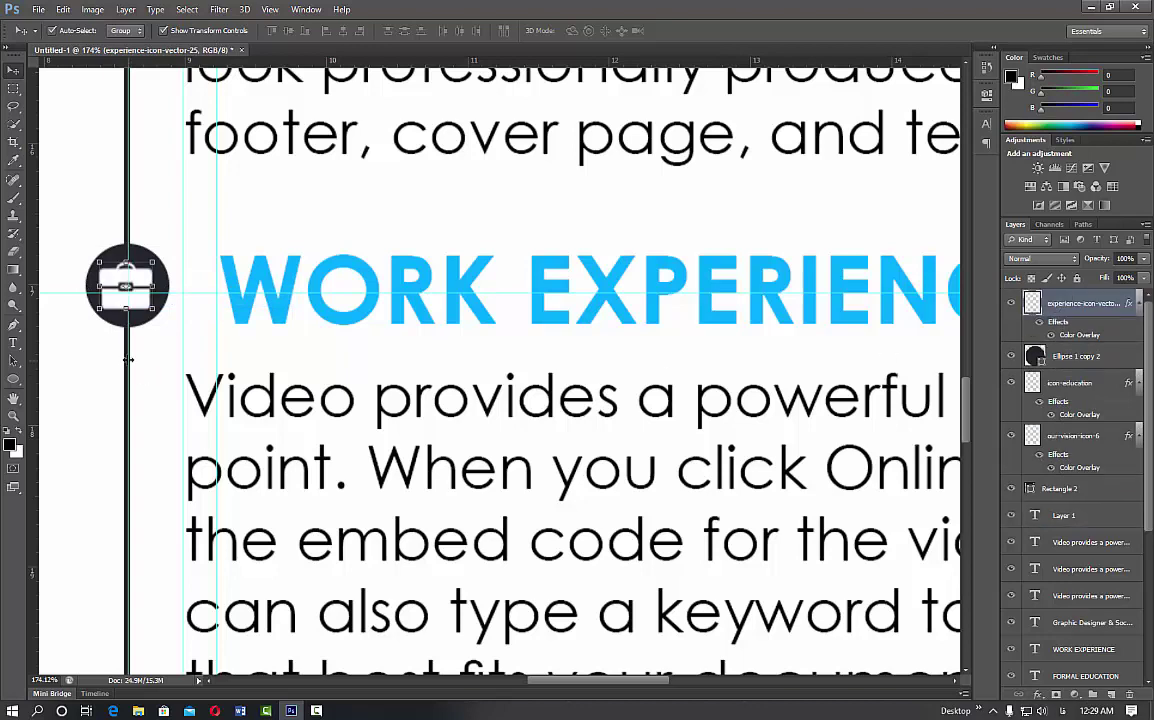
pyautogui.hotkey('ctrl', 't')
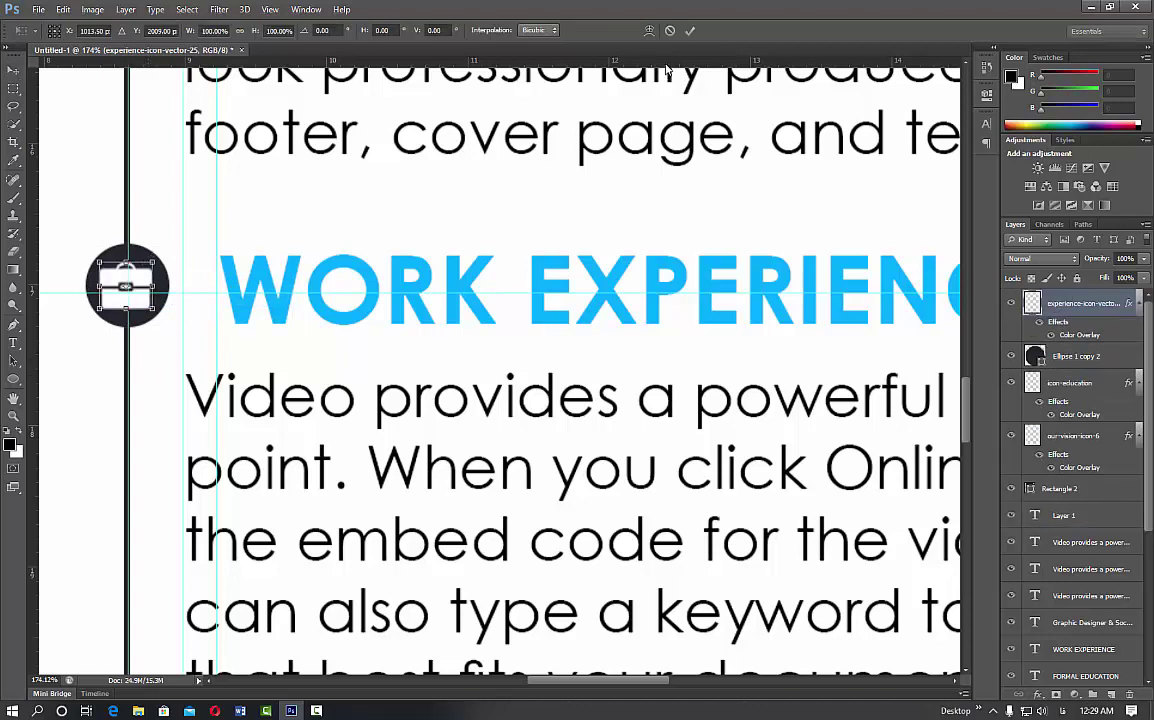
pyautogui.click(690, 32)
# Step: Select the Rectangle 1 layer, then pick the briefcase icon and its dark circle layer
pyautogui.scroll(-5, 300, 350)
pyautogui.click(141, 232)
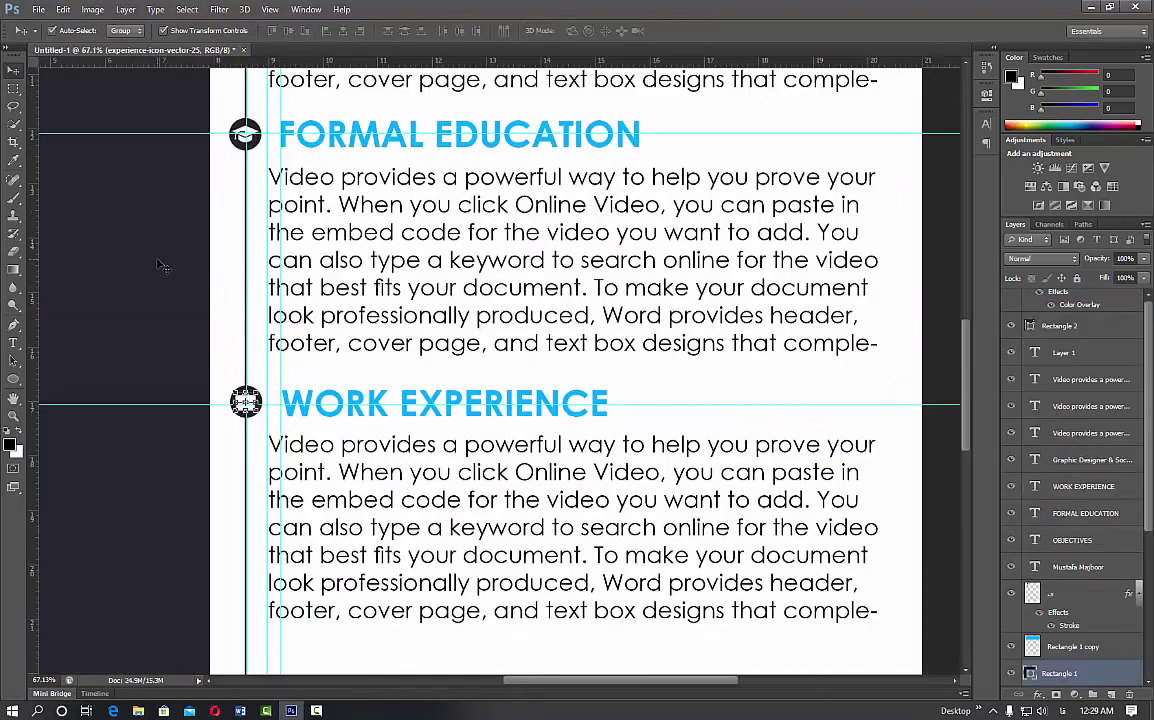
pyautogui.scroll(-3, 290, 400)
pyautogui.scroll(-2, 250, 160)
pyautogui.keyDown('alt'); pyautogui.scroll(3, 250, 140); pyautogui.keyUp('alt')
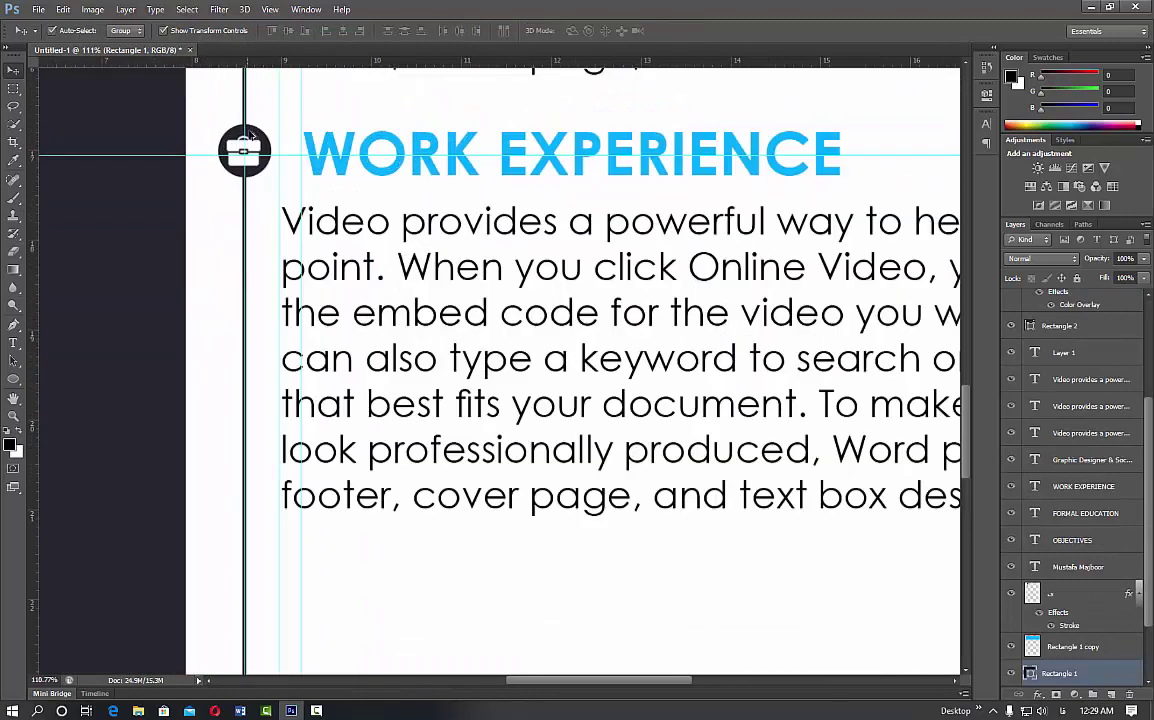
pyautogui.click(257, 148)
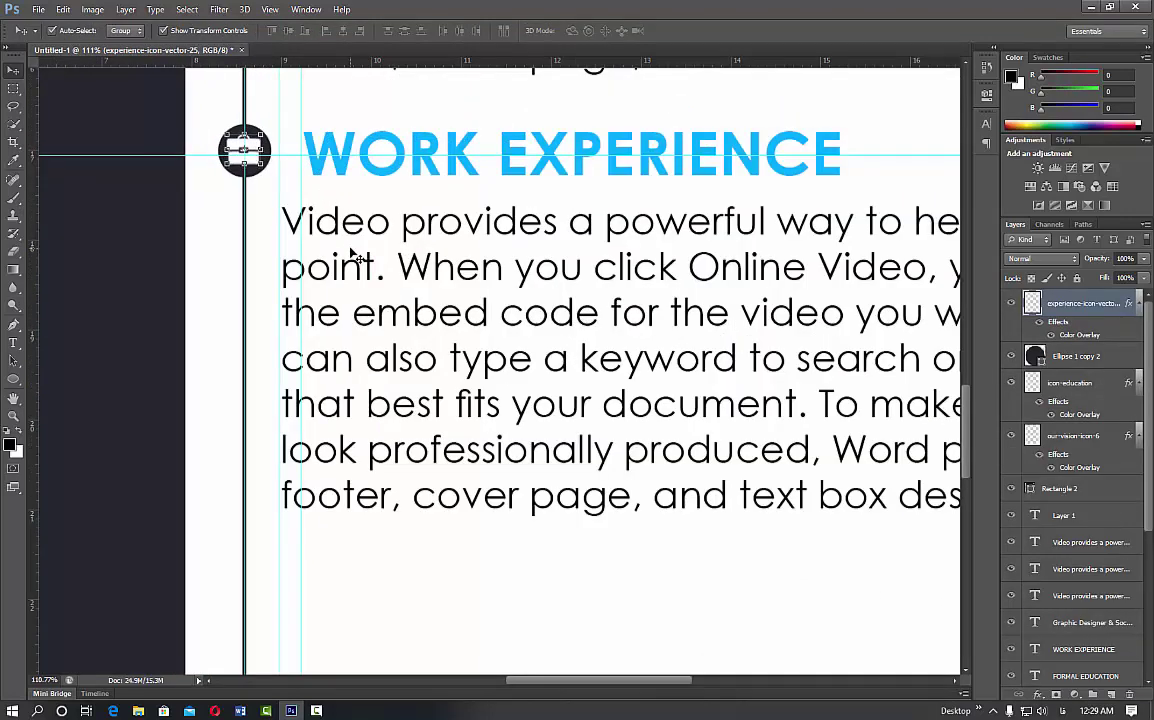
pyautogui.click(277, 205)
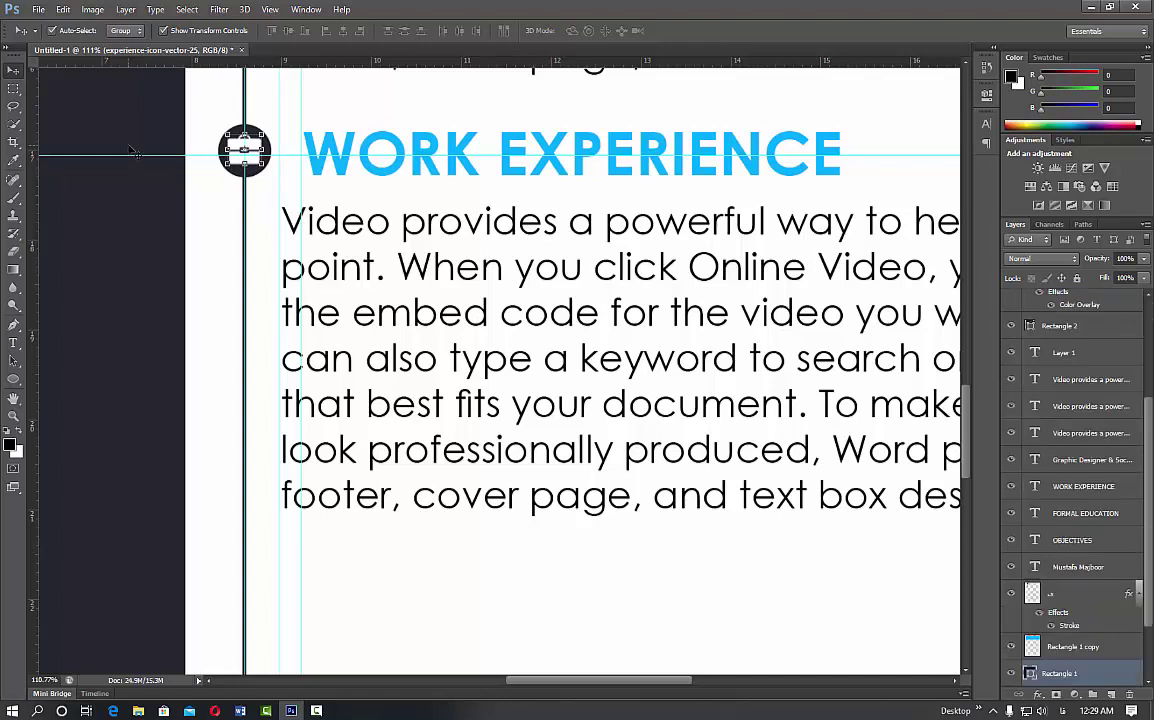
# Step: Duplicate the dark circle lower on the timeline and nudge it slightly down
pyautogui.moveTo(258, 173); pyautogui.dragTo(257, 589)
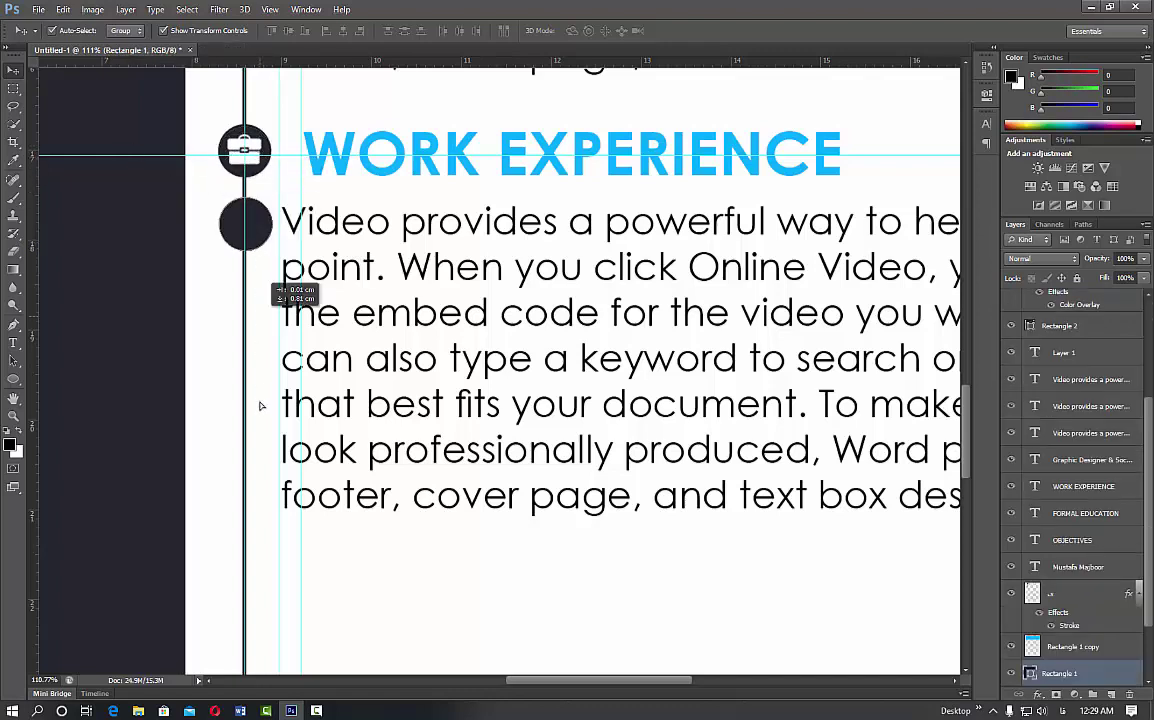
pyautogui.scroll(-2, 300, 500)
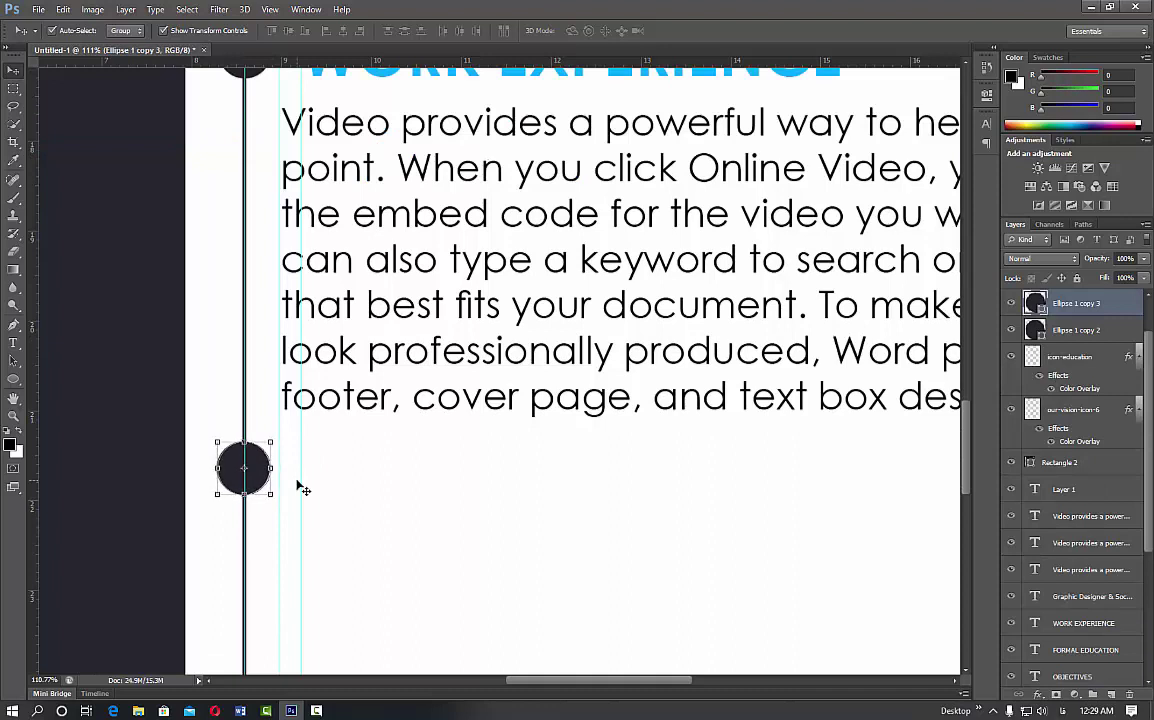
pyautogui.press('Down')
pyautogui.press('Down')
pyautogui.press('Down')
pyautogui.press('Down')
pyautogui.press('Down')
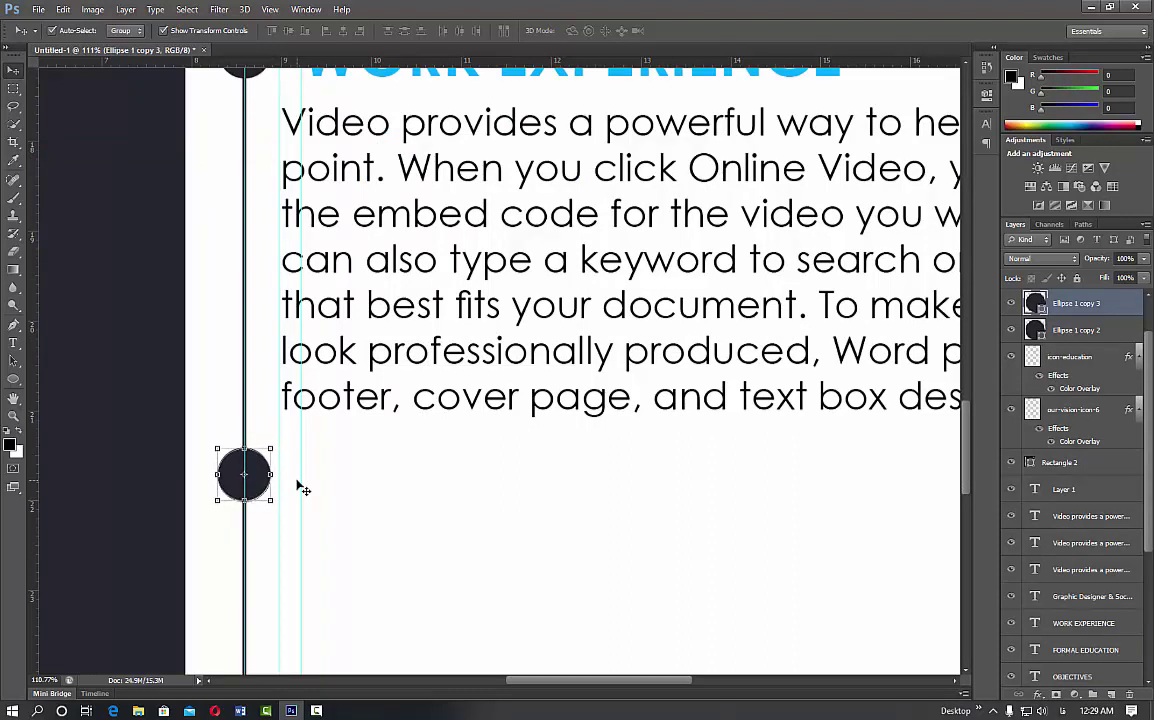
pyautogui.press('Down')
pyautogui.press('Down')
pyautogui.press('Down')
pyautogui.press('Down')
pyautogui.press('Down')
pyautogui.press('Down')
pyautogui.press('Down')
pyautogui.press('Down')
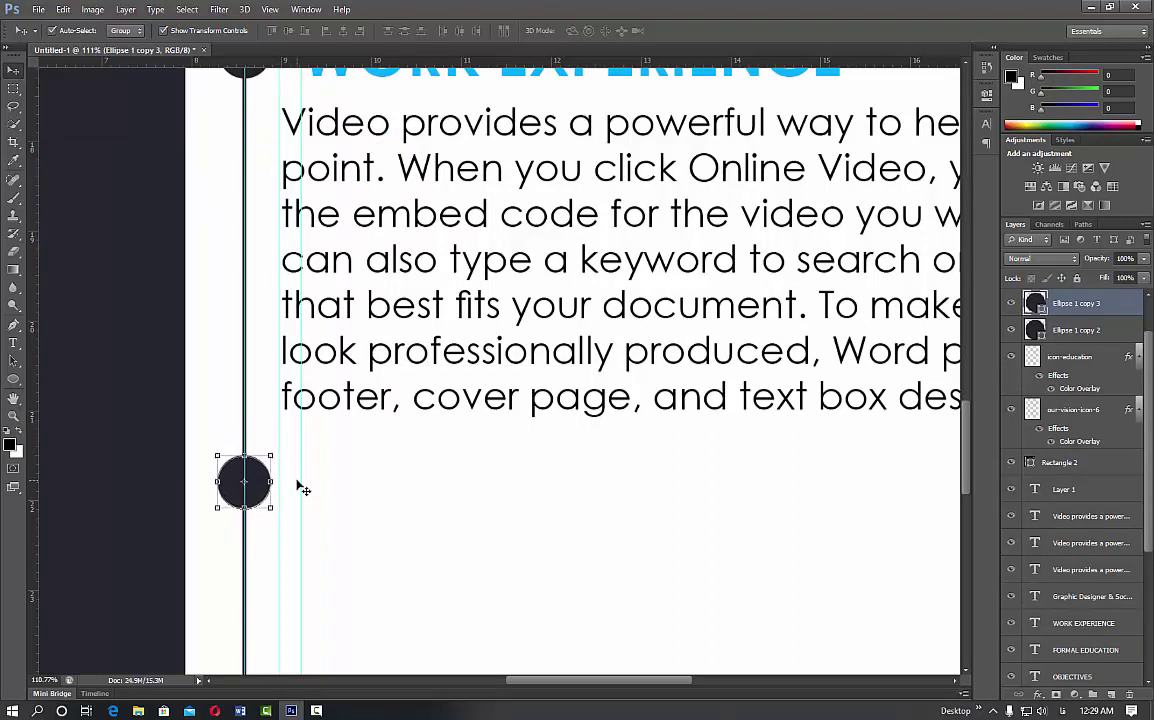
pyautogui.press('Down')
pyautogui.press('Down')
pyautogui.press('Down')
pyautogui.press('Down')
pyautogui.hotkey('ctrl', '0')
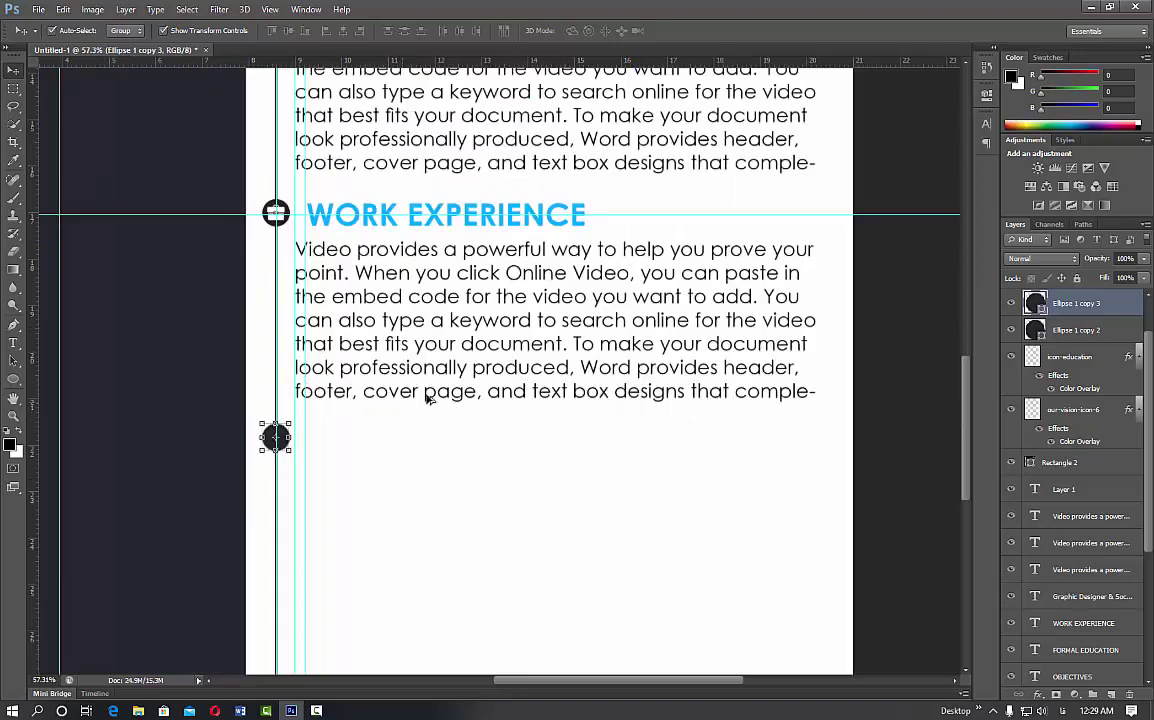
# Step: Place a copy of the WORK EXPERIENCE heading beside the new lower circle
pyautogui.click(541, 265)
pyautogui.click(520, 214)
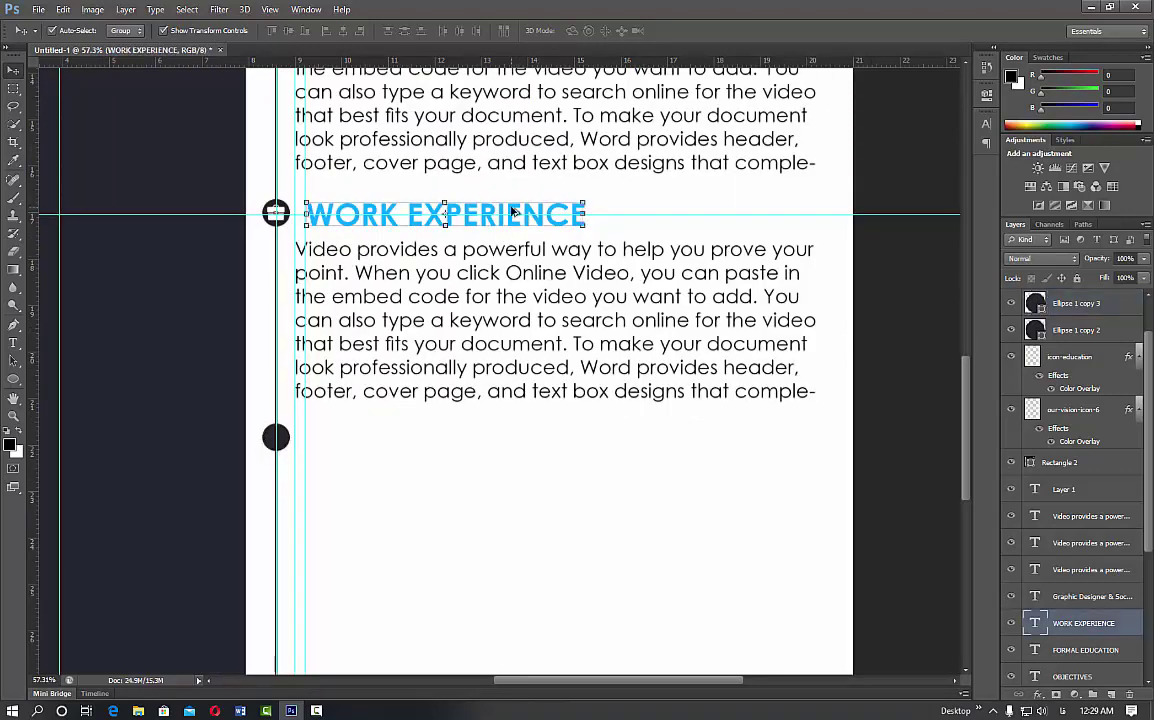
pyautogui.moveTo(520, 214); pyautogui.dragTo(511, 437)
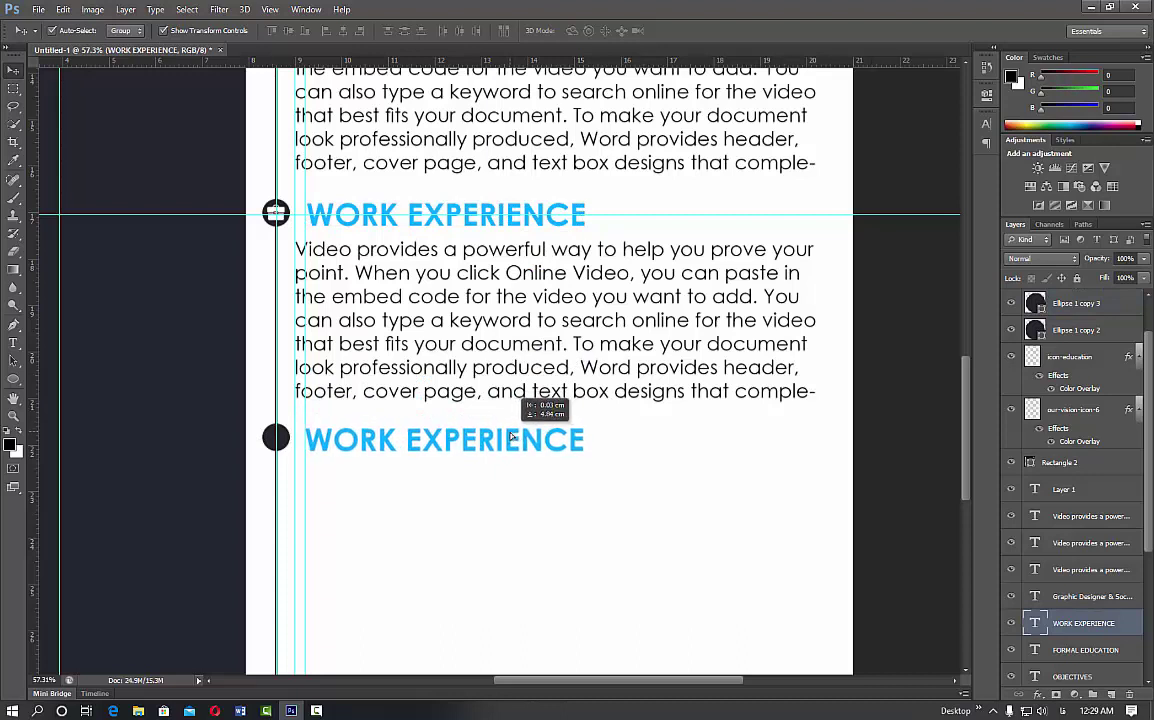
pyautogui.click(276, 437)
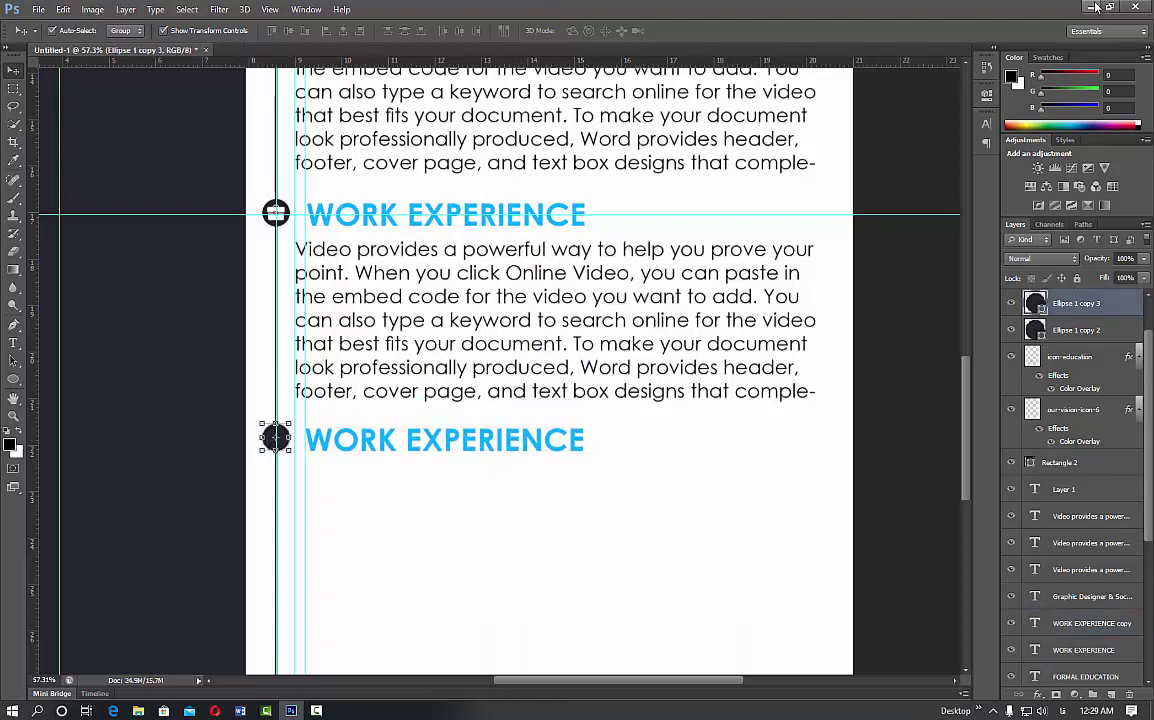
# Step: Try placing the referral clip-art PNG into Photoshop, dismiss the parse error, and return to cv mater
pyautogui.click(1094, 7)
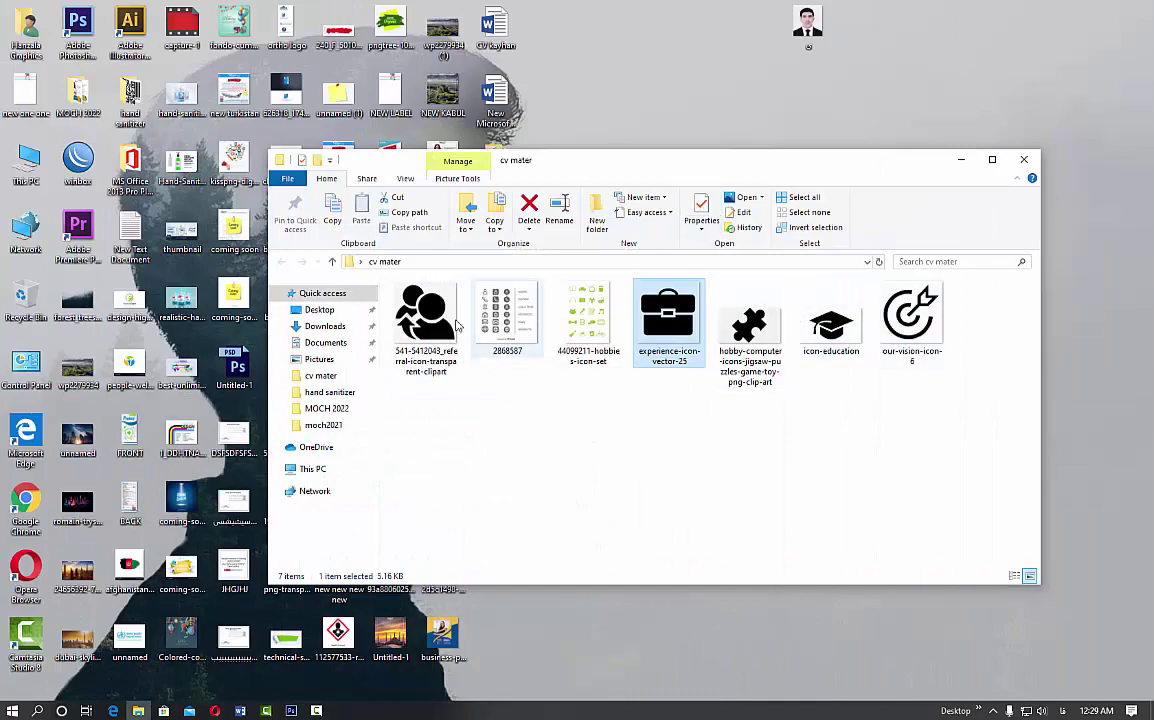
pyautogui.moveTo(437, 345)
pyautogui.mouseDown()
pyautogui.moveTo(283, 495)
pyautogui.moveTo(252, 425)
pyautogui.mouseUp()
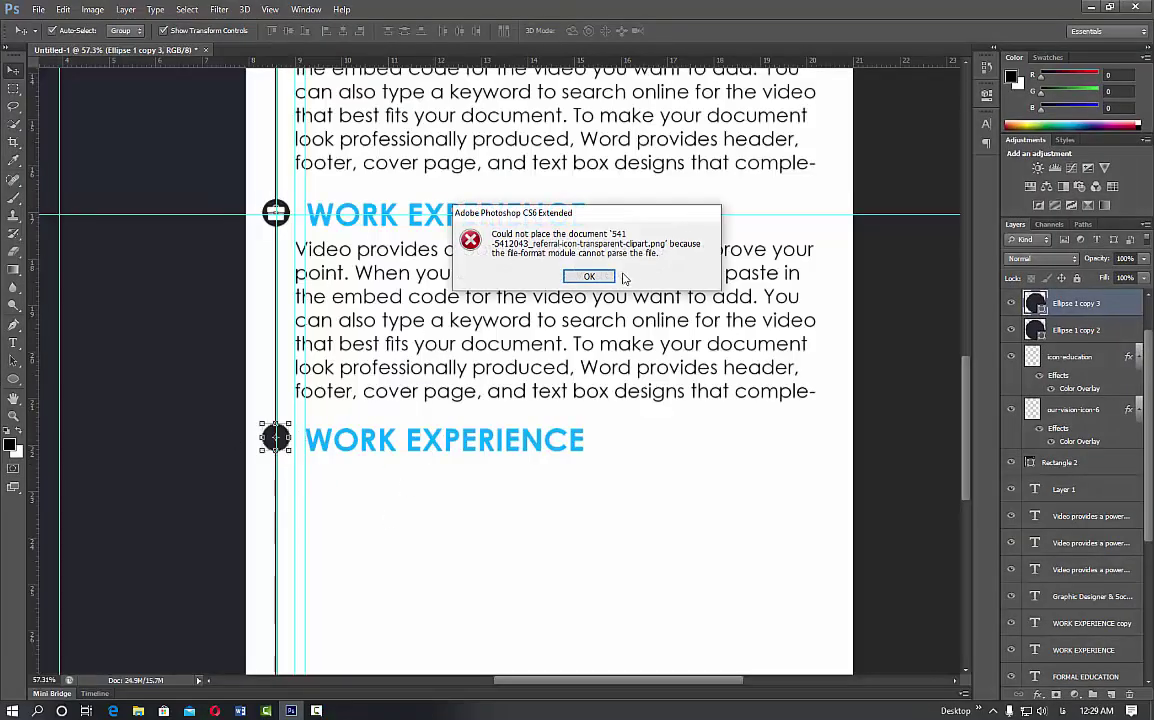
pyautogui.click(600, 277)
pyautogui.click(1094, 7)
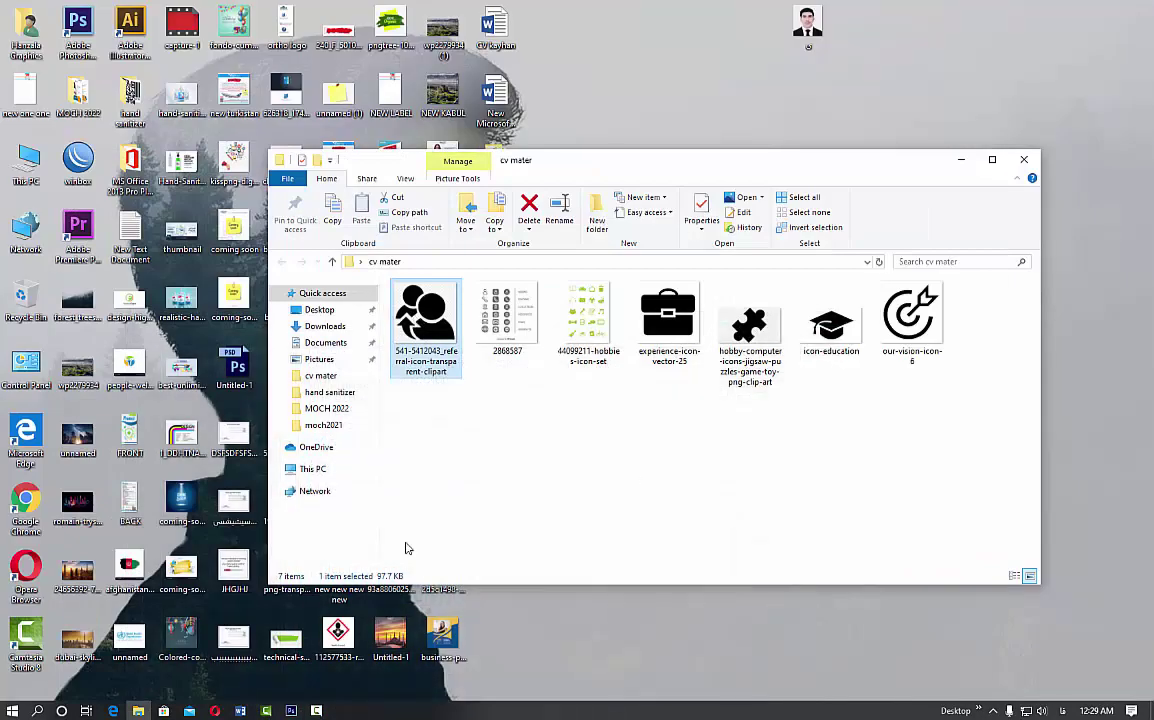
# Step: Maximize Opera and search Google for 'REFRENCE ICON'
pyautogui.click(216, 711)
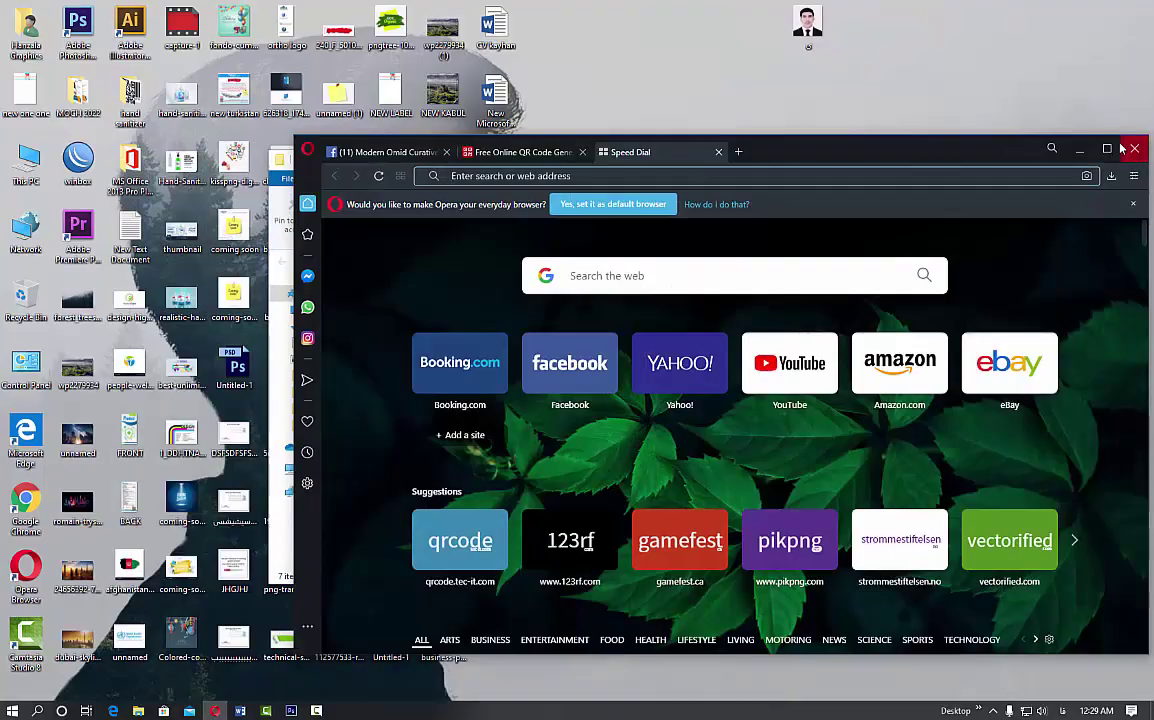
pyautogui.click(1107, 148)
pyautogui.write('قثب')
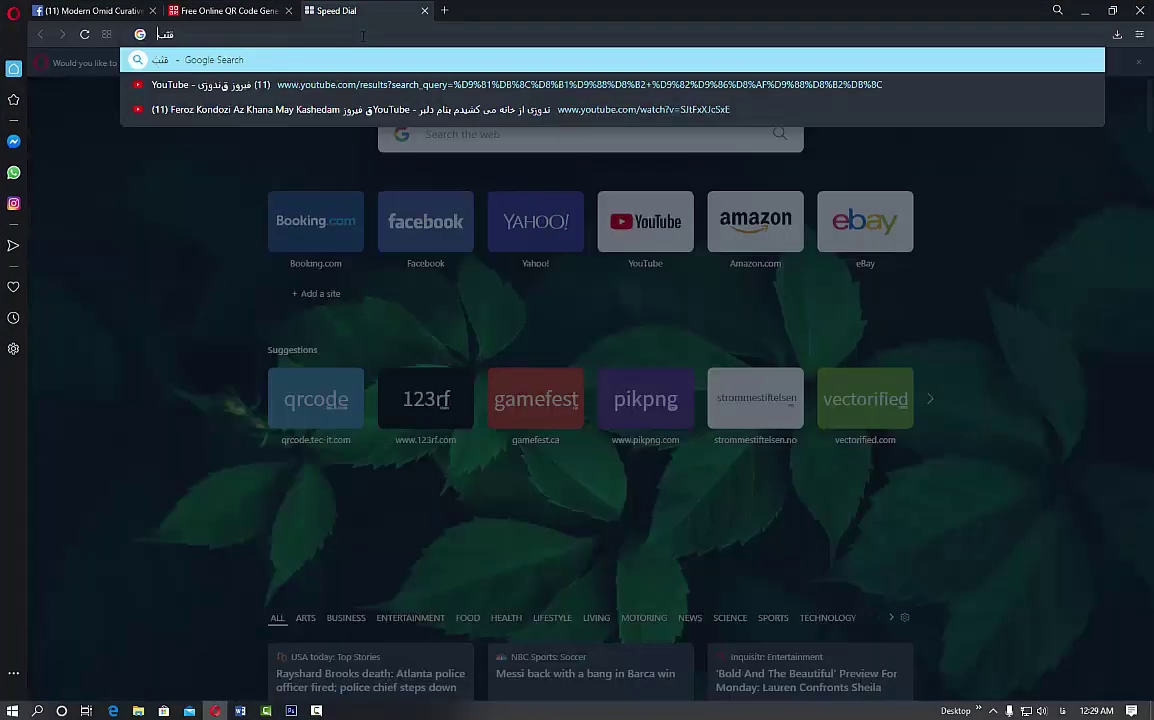
pyautogui.write('ث')
pyautogui.press('BackSpace')
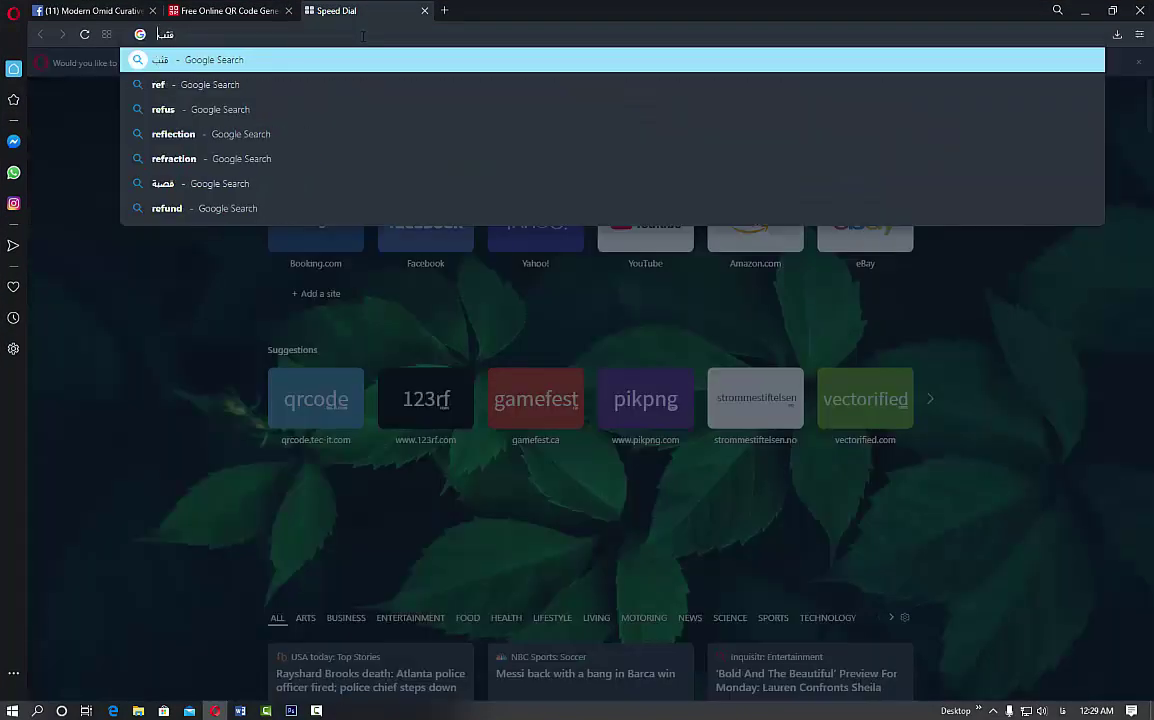
pyautogui.press('BackSpace')
pyautogui.press('BackSpace')
pyautogui.press('BackSpace')
pyautogui.write('RE')
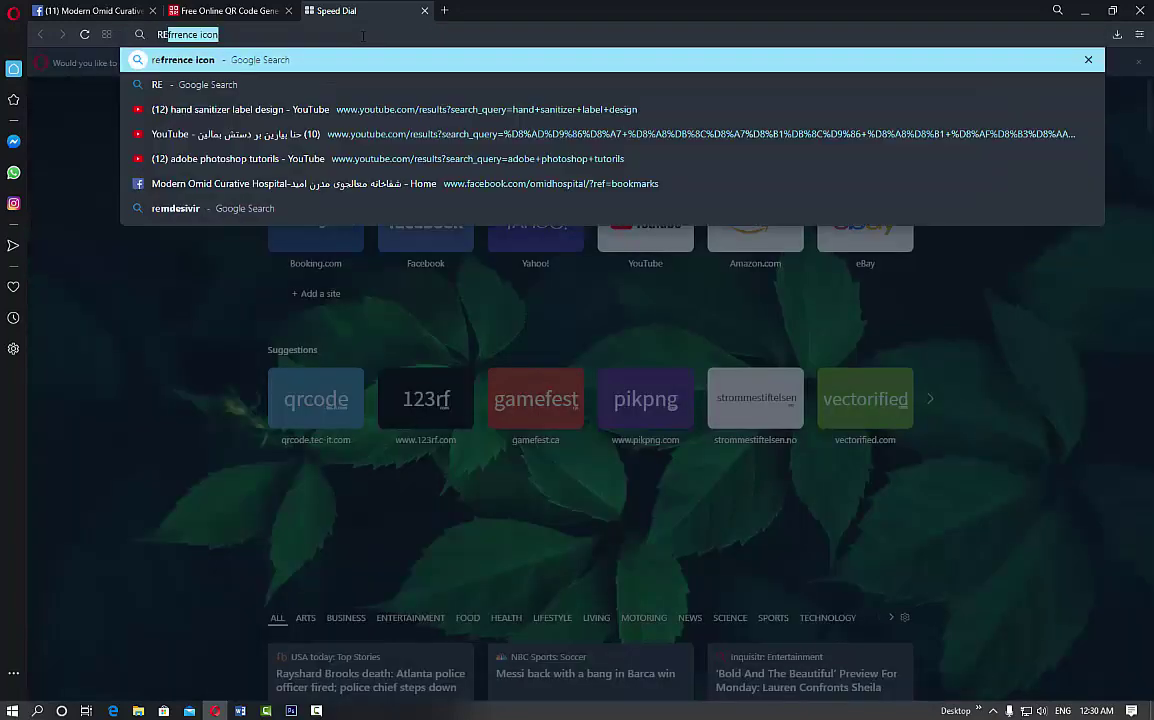
pyautogui.write('FRENCE I')
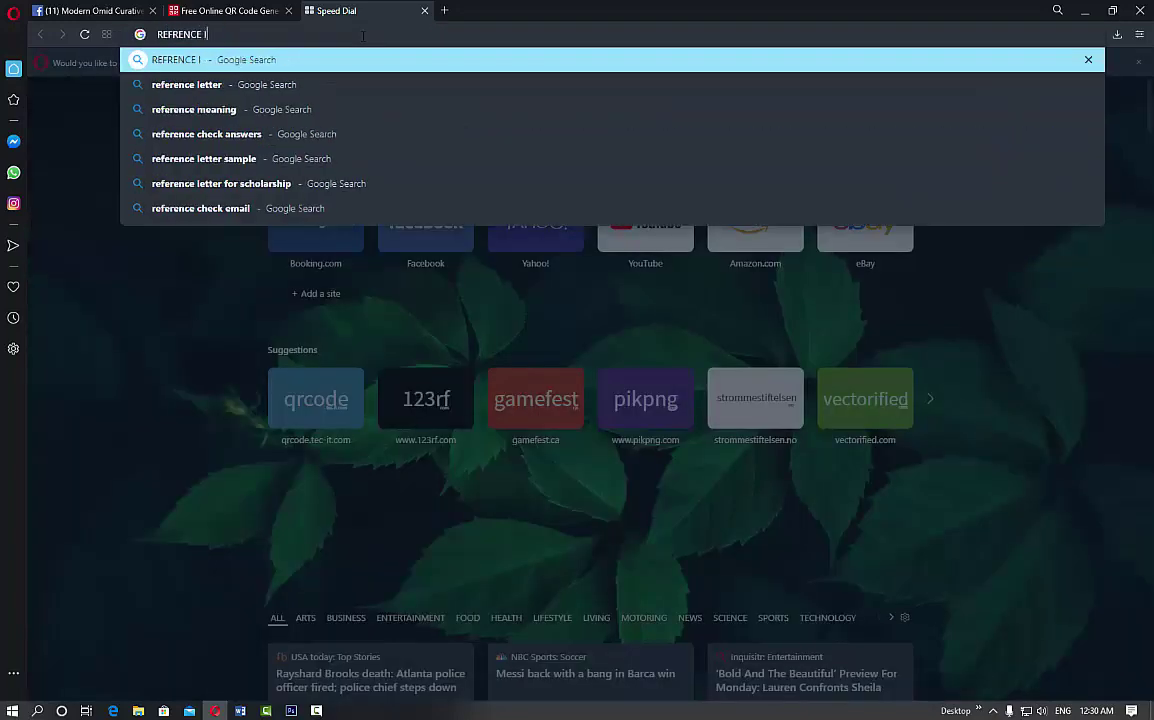
pyautogui.write('CON')
pyautogui.press('Return')
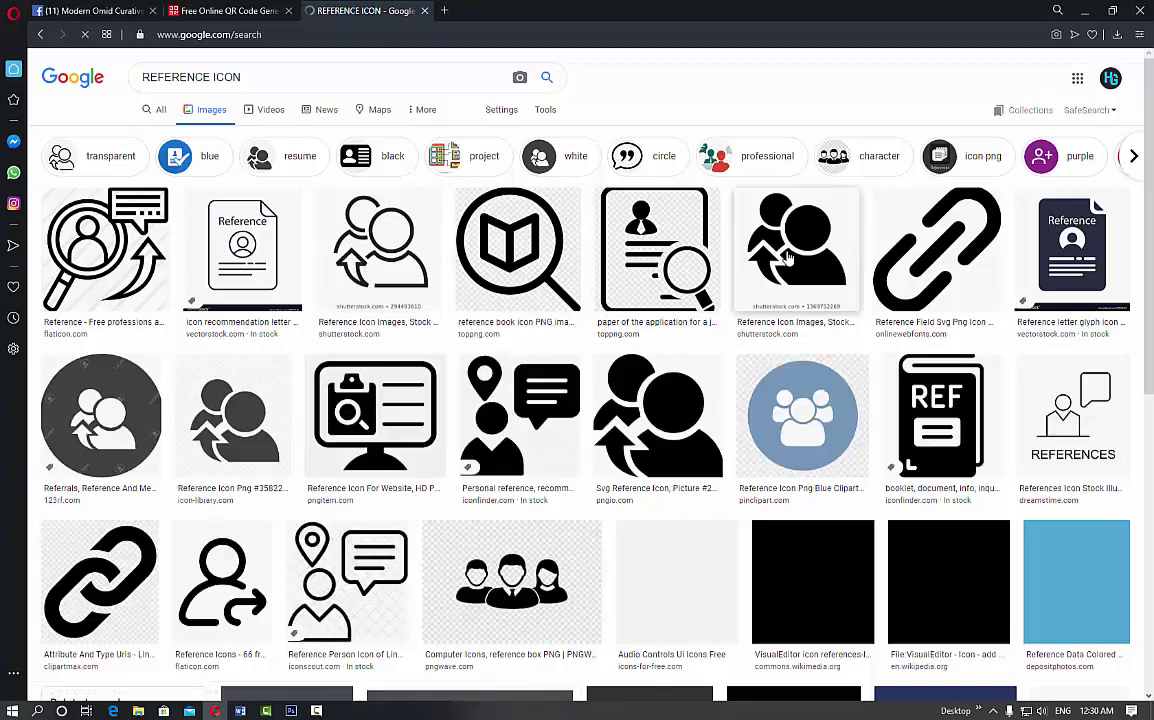
# Step: Save the Referrals Glyph Icon image to the Desktop, then minimize Opera and close Explorer
pyautogui.scroll(-2, 404, 484)
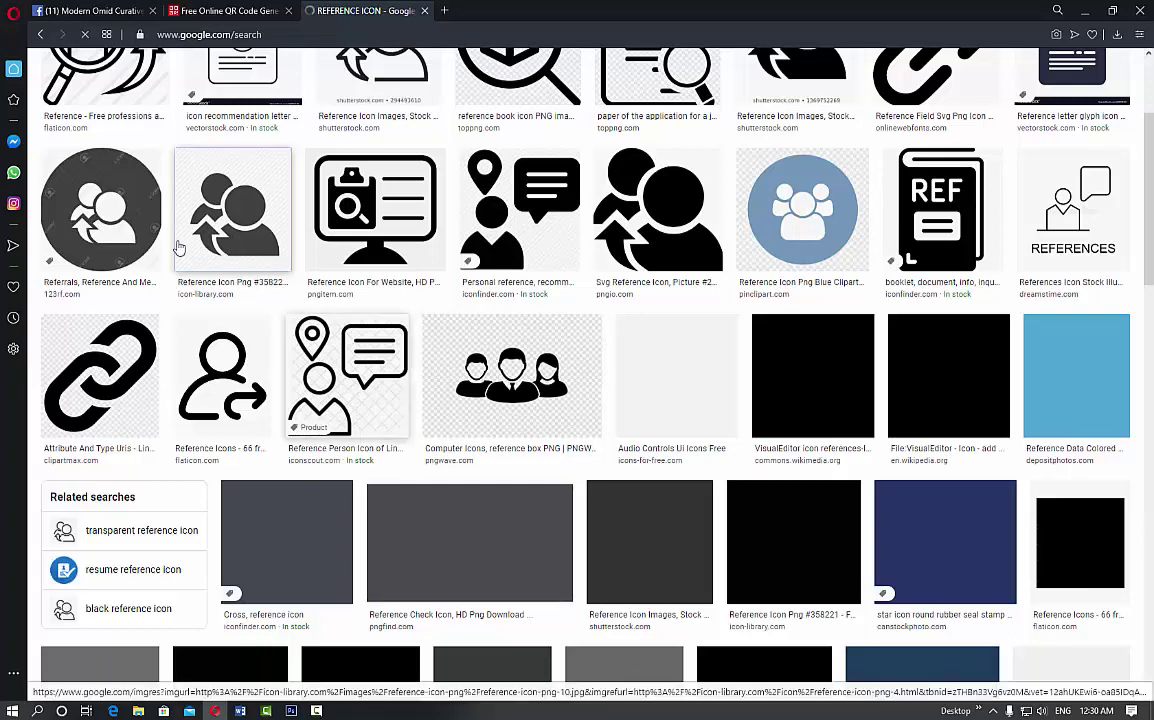
pyautogui.click(240, 242)
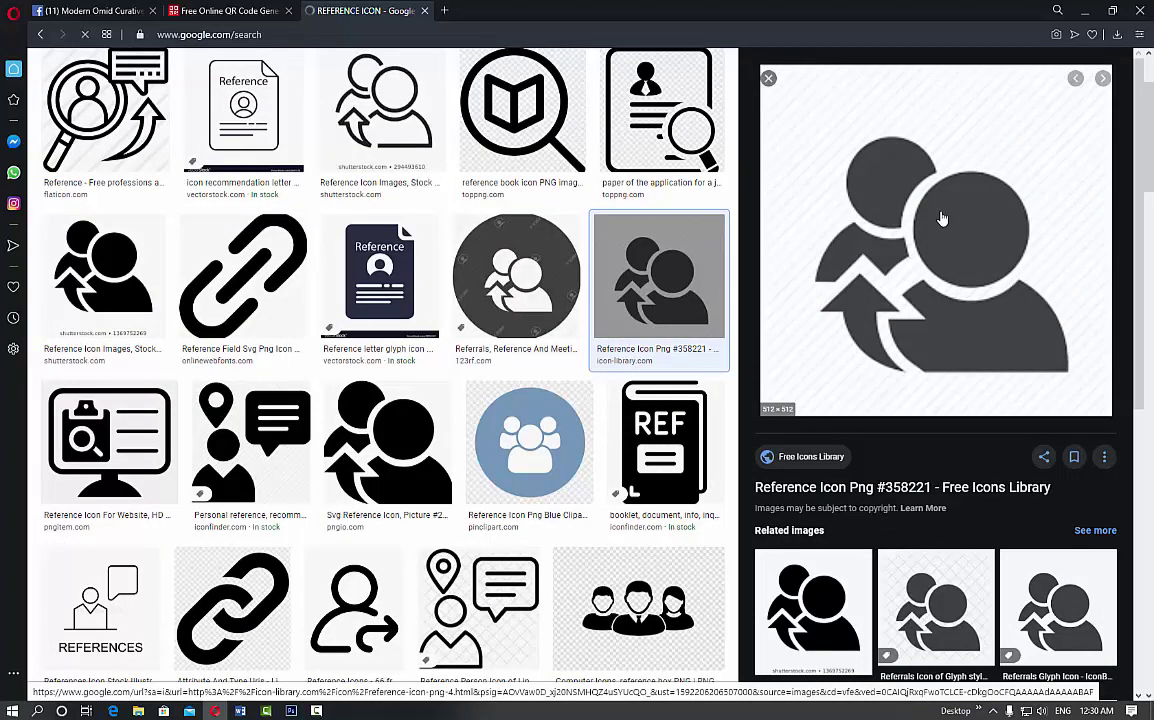
pyautogui.scroll(-3, 932, 381)
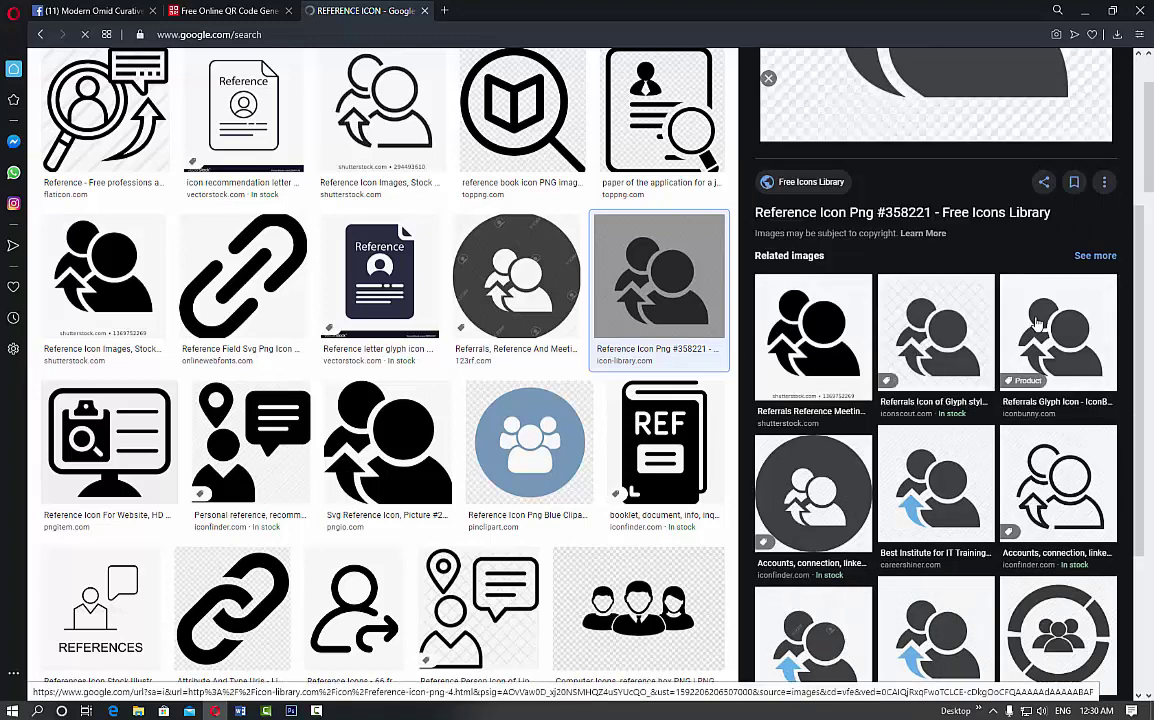
pyautogui.click(1015, 287)
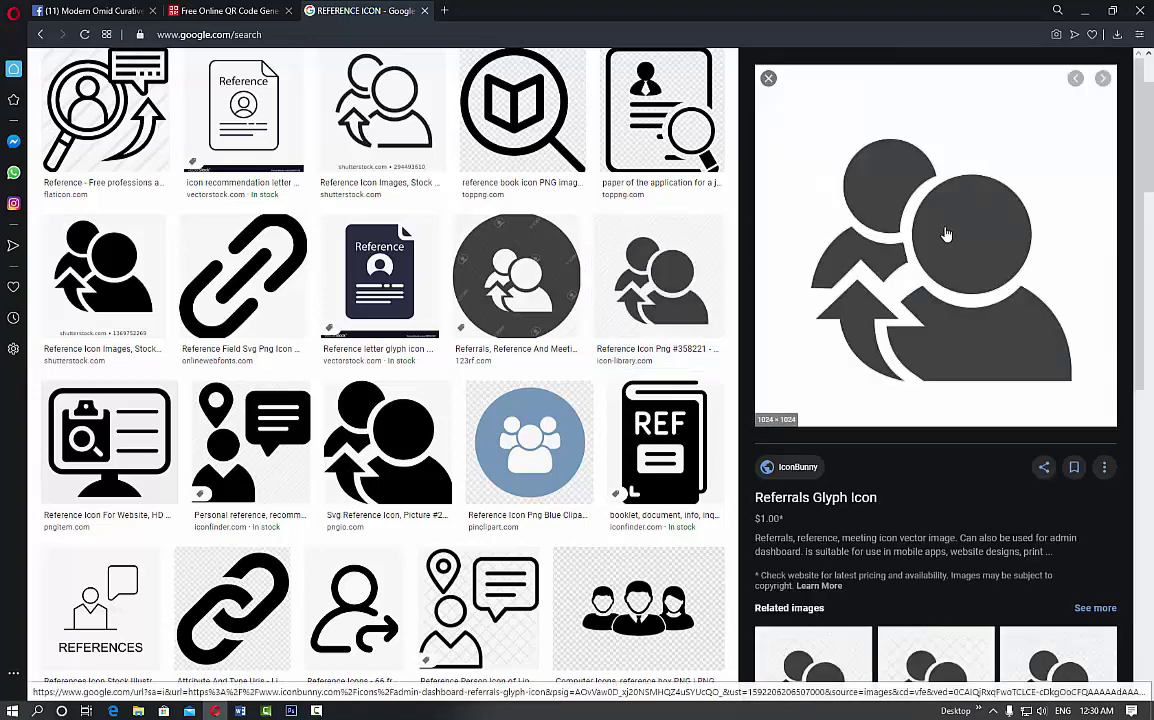
pyautogui.rightClick(965, 260)
pyautogui.click(960, 361)
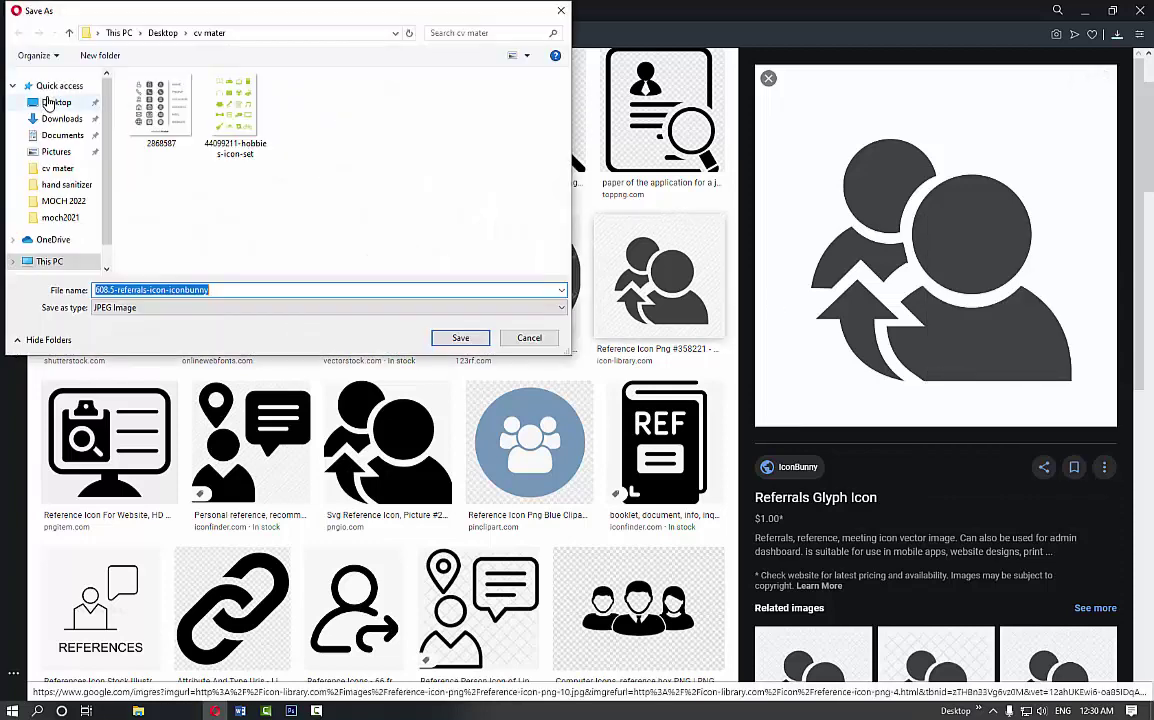
pyautogui.click(56, 102)
pyautogui.click(458, 341)
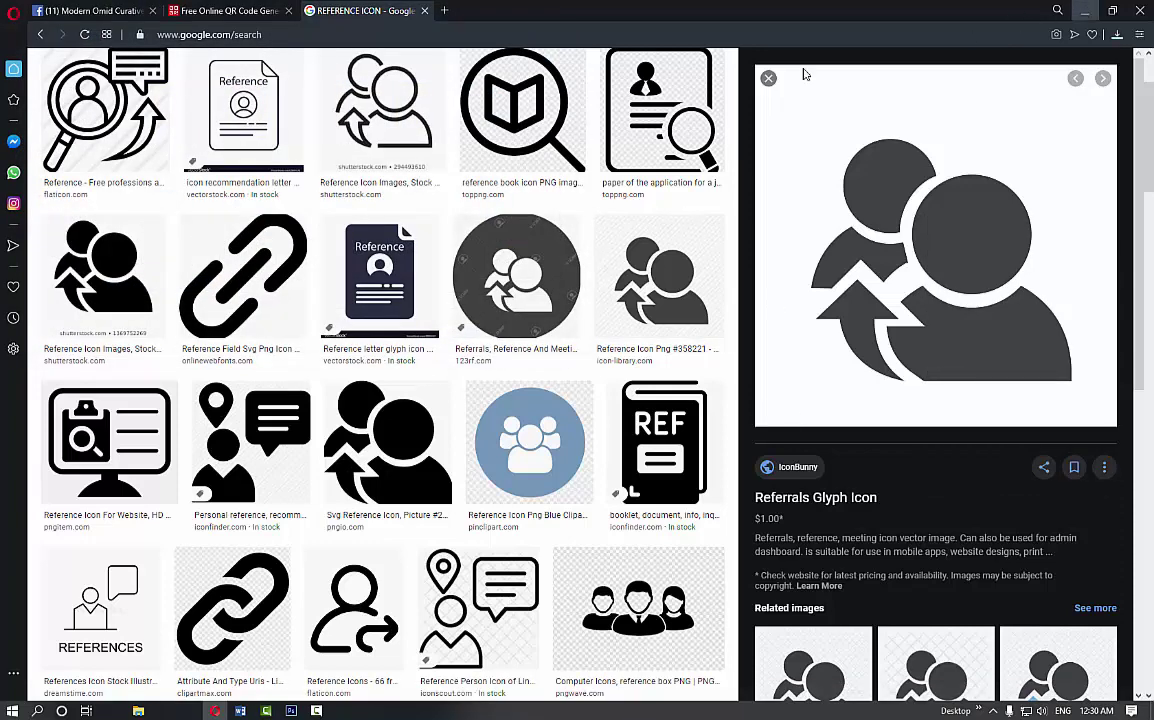
pyautogui.click(1085, 10)
pyautogui.click(1023, 160)
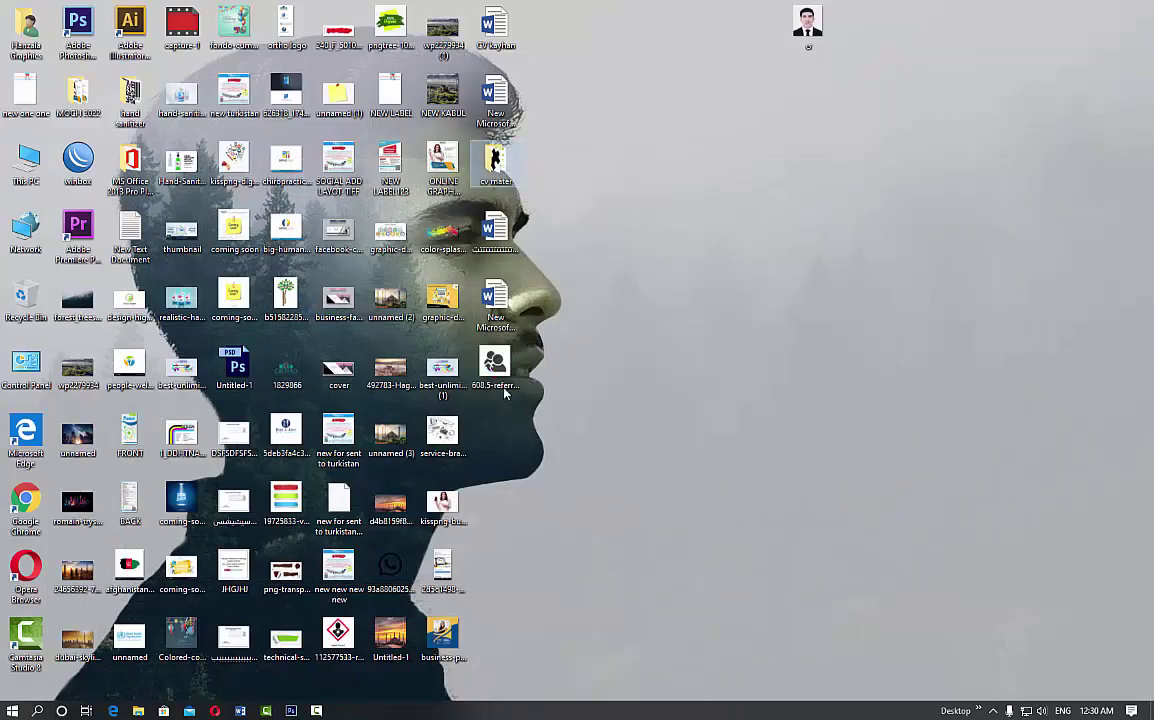
# Step: Place the saved people icon into the CV and scale it down
pyautogui.click(291, 710)
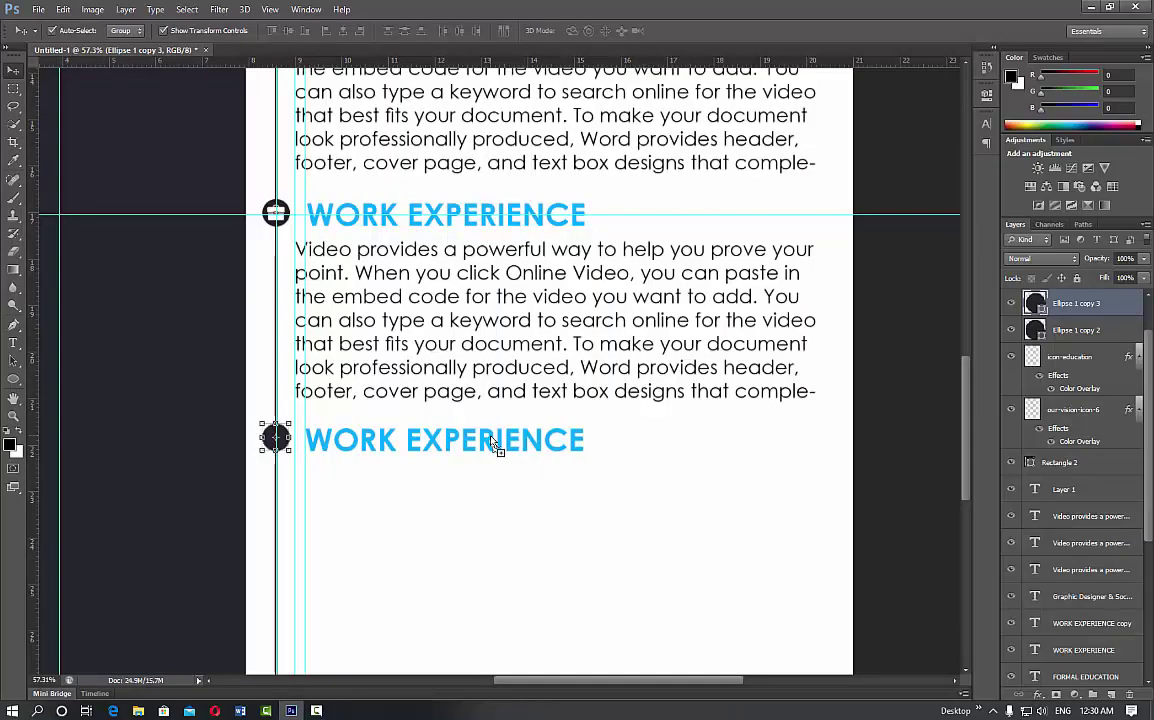
pyautogui.moveTo(491, 441); pyautogui.dragTo(500, 372)
pyautogui.scroll(-3, 678, 132)
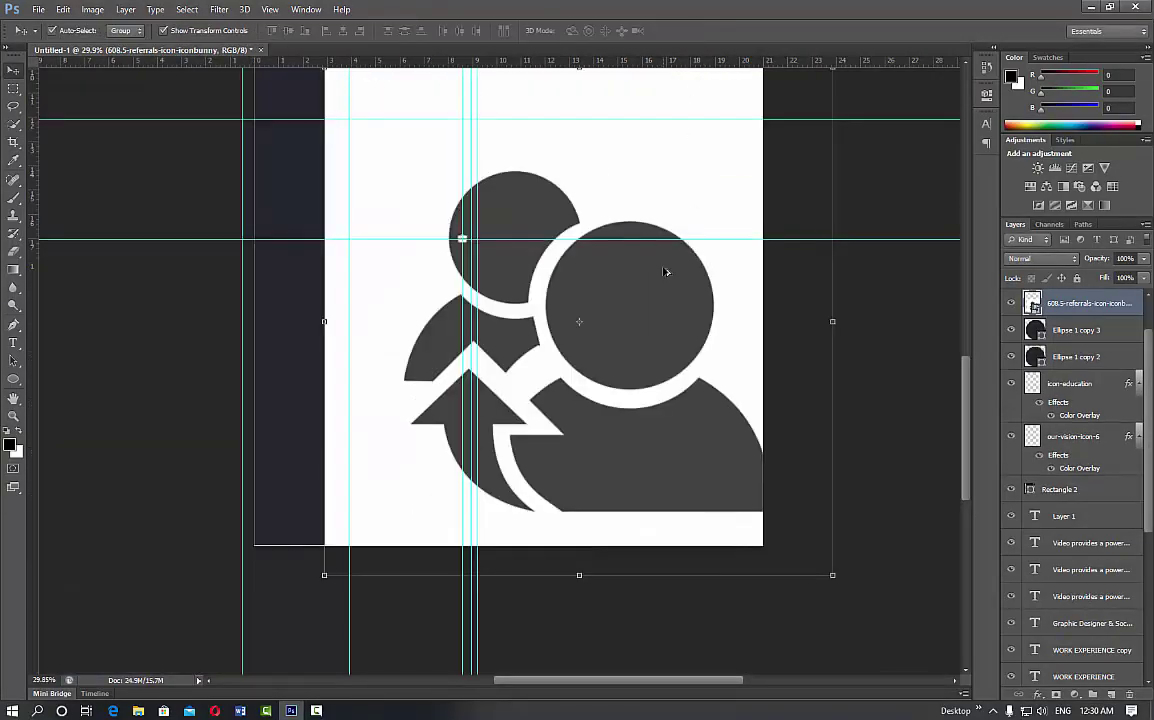
pyautogui.scroll(-3, 678, 132)
pyautogui.moveTo(540, 291)
pyautogui.mouseDown()
pyautogui.moveTo(541, 374)
pyautogui.moveTo(525, 428)
pyautogui.mouseUp()
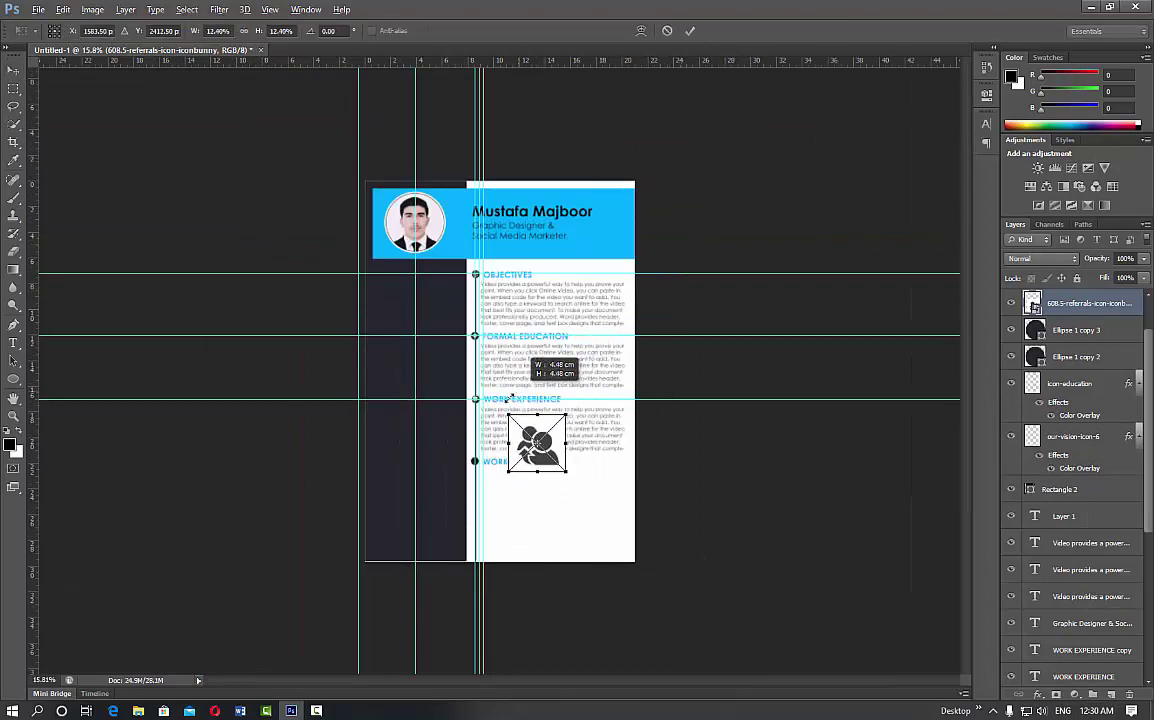
pyautogui.scroll(3, 506, 399)
pyautogui.click(690, 31)
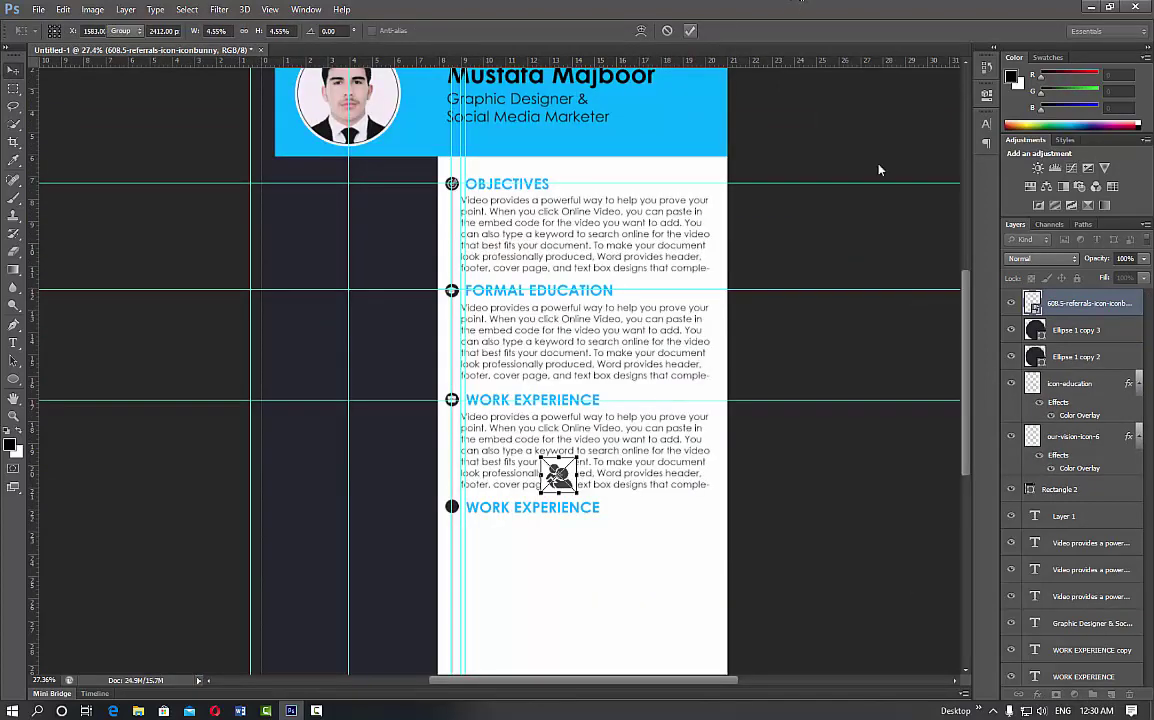
# Step: Rasterize the icon layer and delete its white background with the Magic Wand, then deselect
pyautogui.rightClick(1090, 303)
pyautogui.click(944, 316)
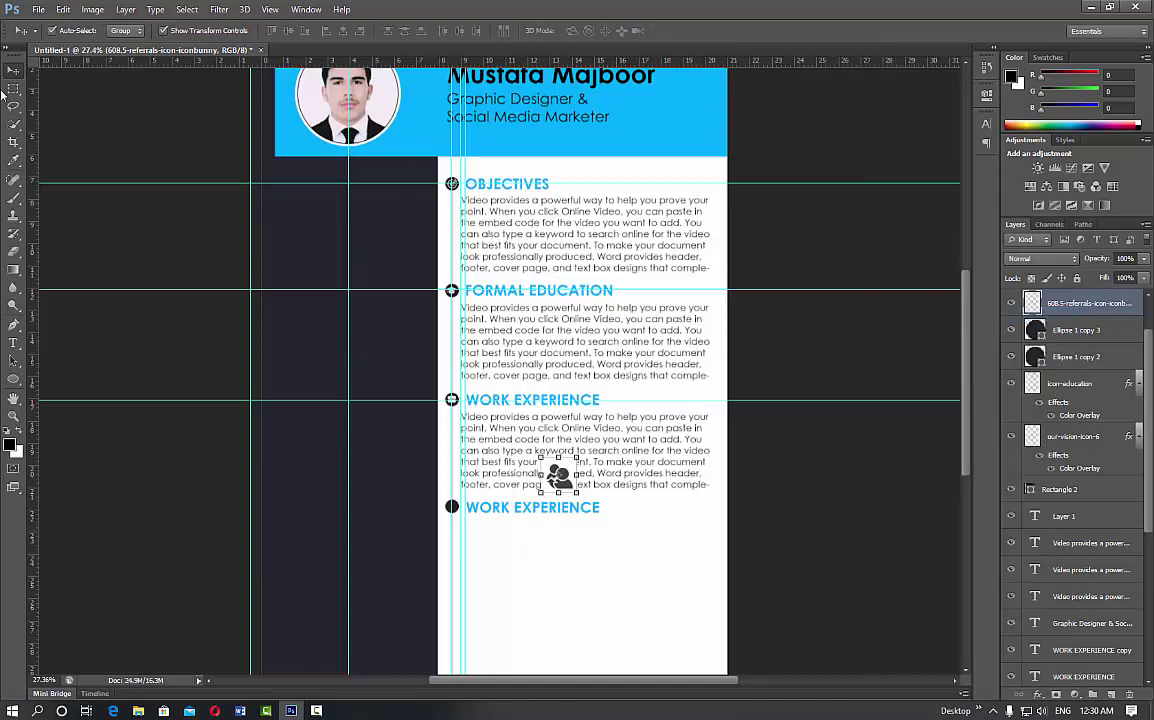
pyautogui.rightClick(14, 125)
pyautogui.click(60, 126)
pyautogui.scroll(3, 483, 508)
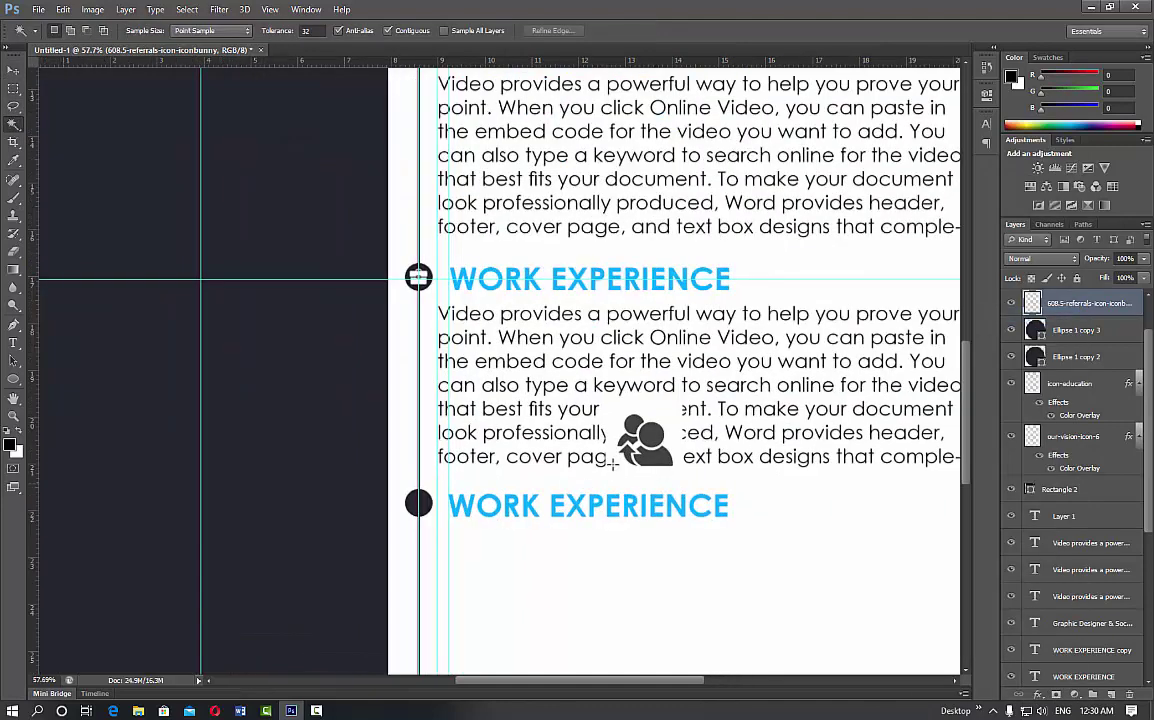
pyautogui.click(645, 393)
pyautogui.press('Delete')
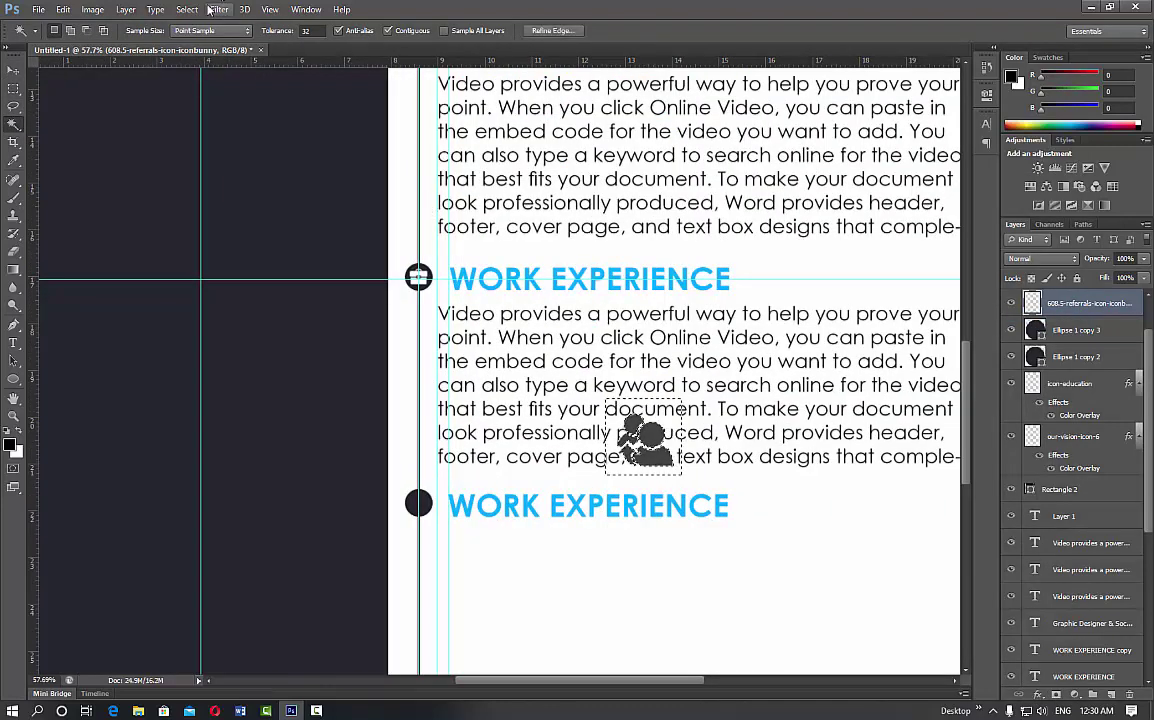
pyautogui.click(187, 9)
pyautogui.click(200, 36)
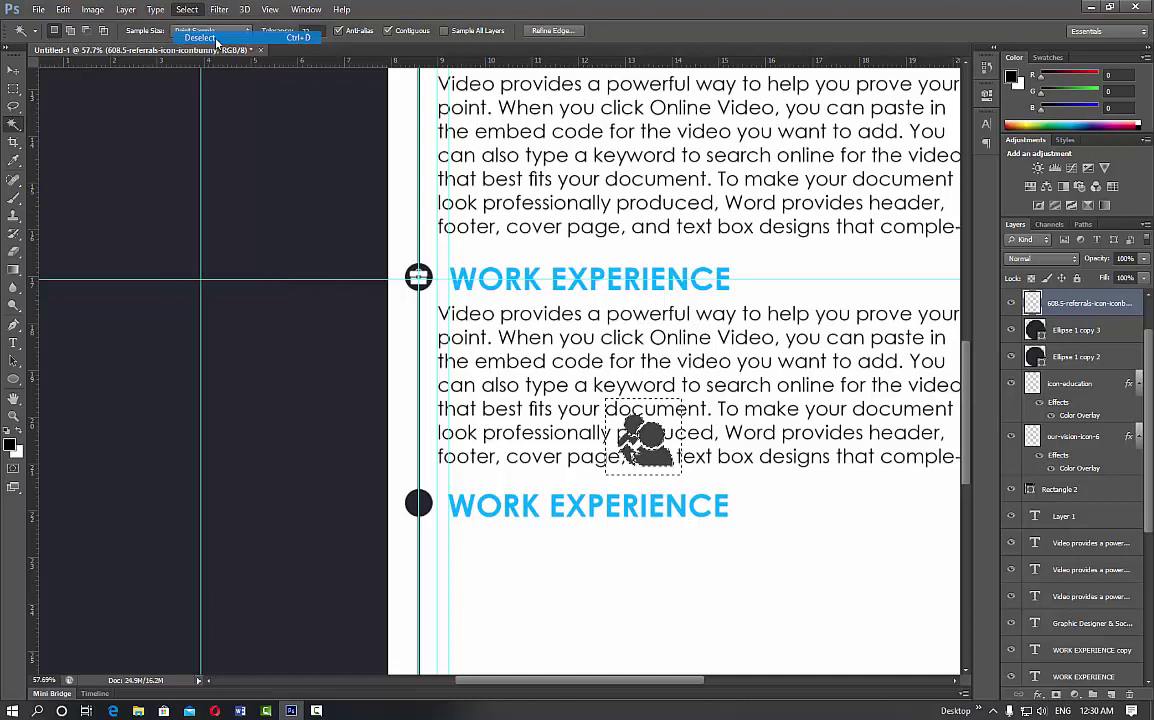
# Step: Move the icon onto the dark circle beside the second WORK EXPERIENCE heading
pyautogui.click(9, 71)
pyautogui.moveTo(655, 430); pyautogui.dragTo(422, 505)
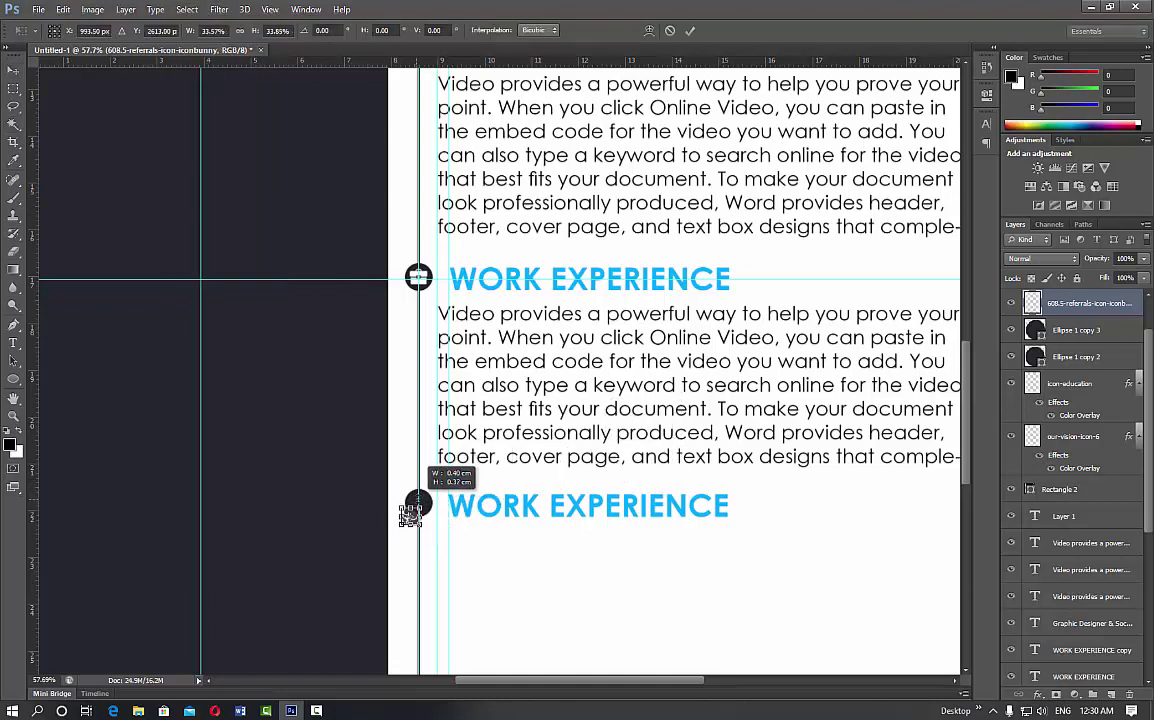
pyautogui.click(688, 33)
pyautogui.scroll(3, 430, 525)
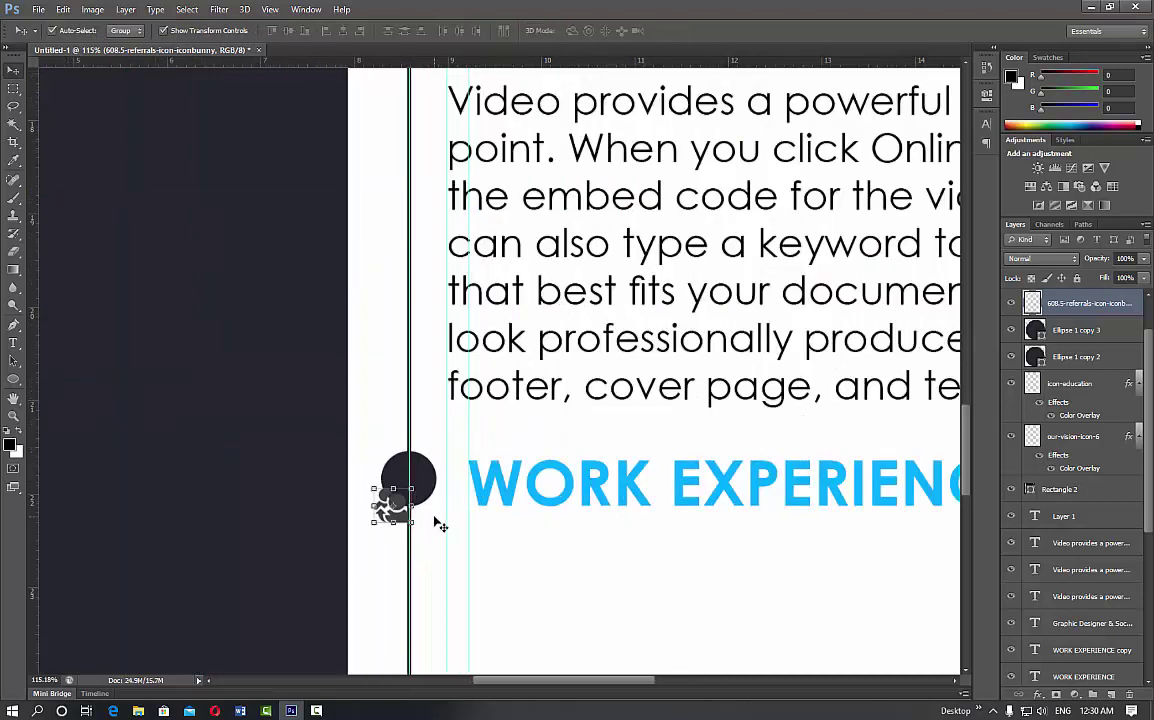
pyautogui.moveTo(403, 518); pyautogui.dragTo(419, 492)
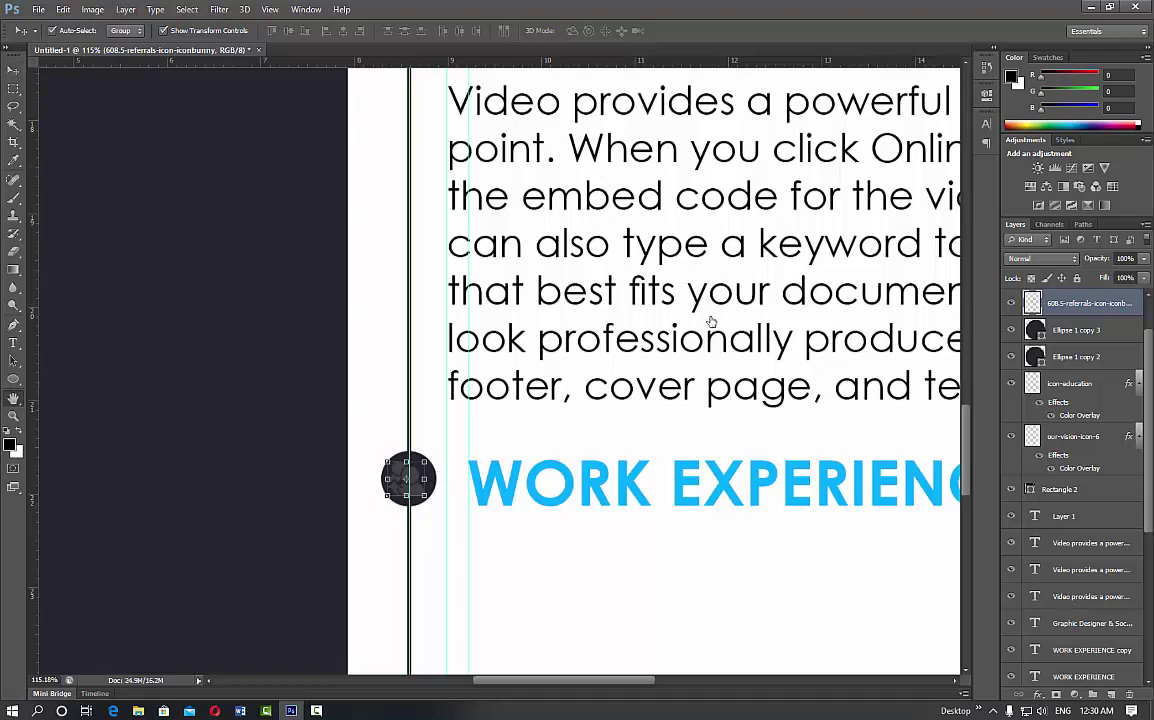
# Step: Give the icon layer a white Color Overlay and nudge it into place
pyautogui.doubleClick(1090, 303)
pyautogui.click(692, 322)
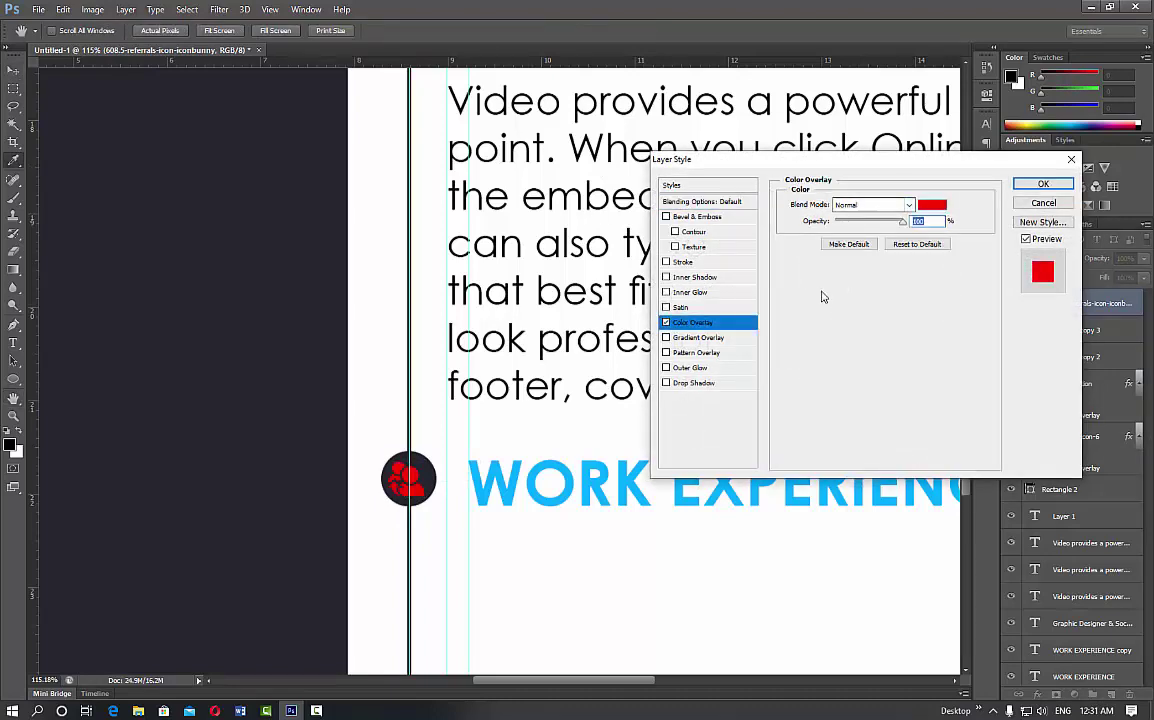
pyautogui.click(932, 205)
pyautogui.moveTo(816, 237); pyautogui.dragTo(756, 153)
pyautogui.click(1080, 145)
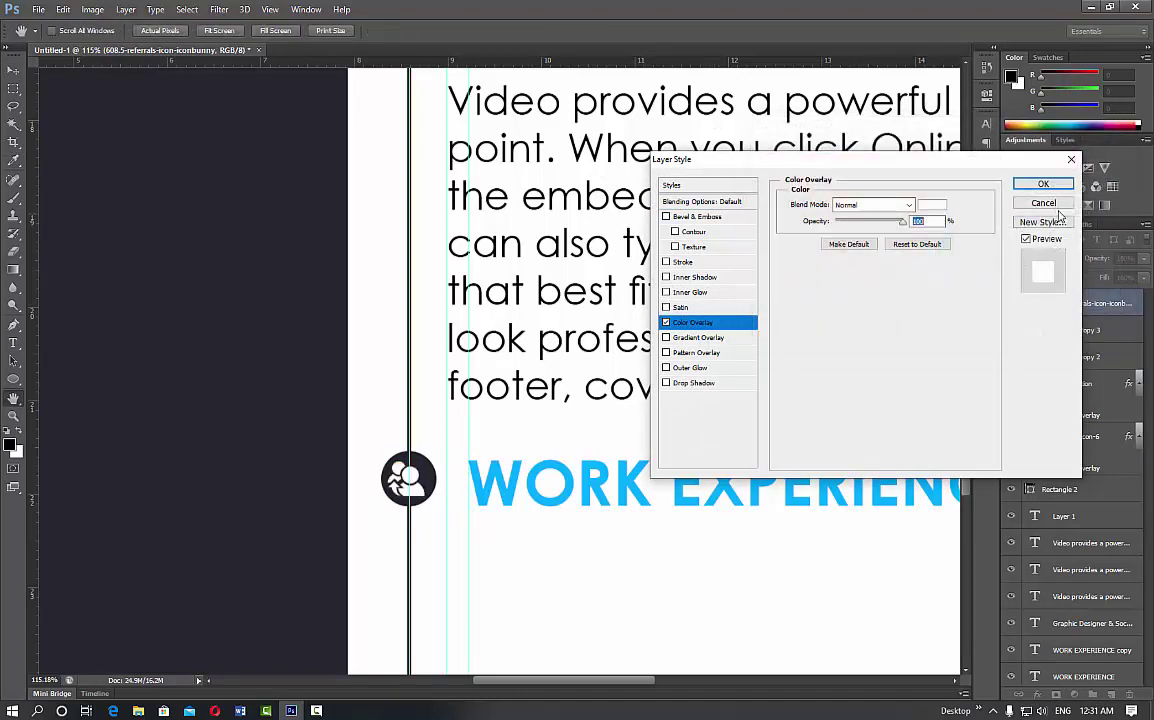
pyautogui.click(1043, 185)
pyautogui.press('Left')
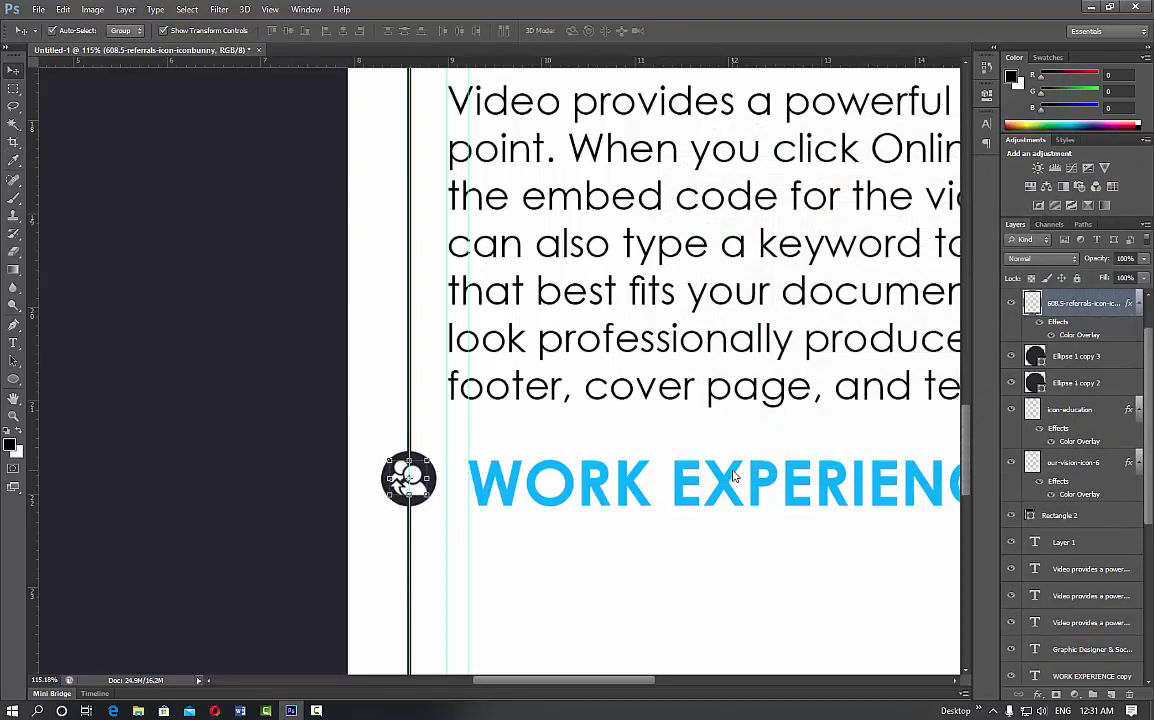
pyautogui.scroll(-3, 621, 497)
pyautogui.click(1043, 670)
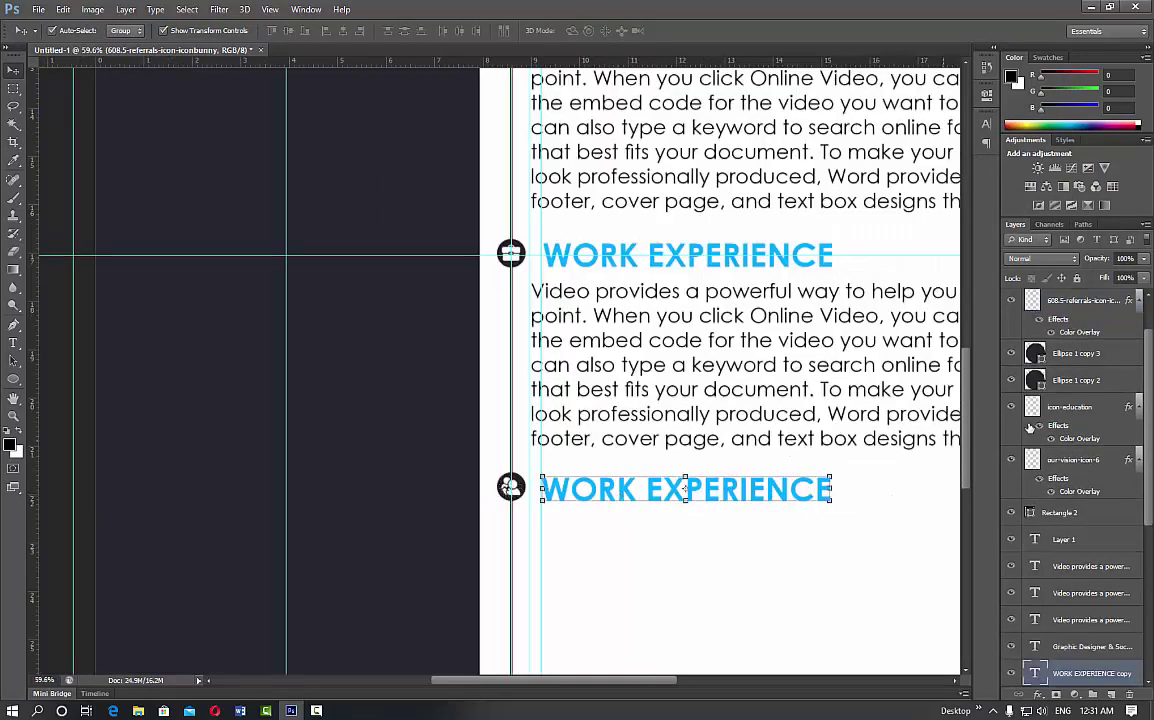
# Step: Rename the lower heading to REFRENCE and position it beside the people icon
pyautogui.doubleClick(1036, 672)
pyautogui.write('REFRENCE')
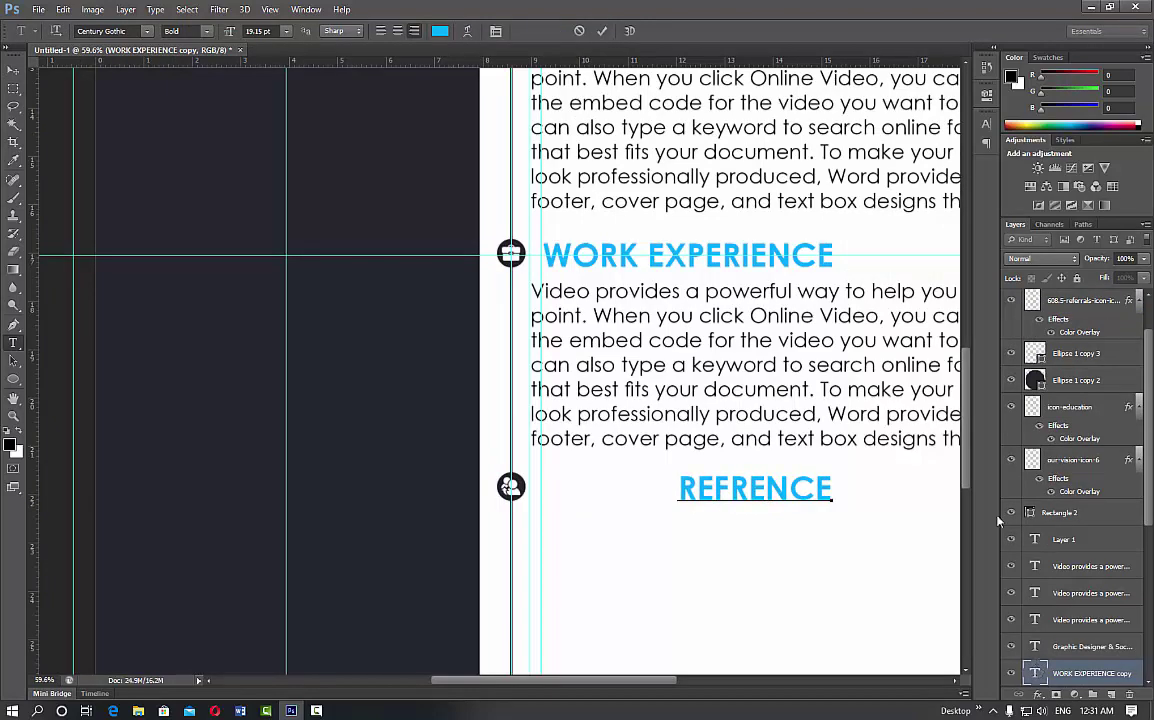
pyautogui.click(605, 31)
pyautogui.scroll(3, 625, 521)
pyautogui.click(442, 466)
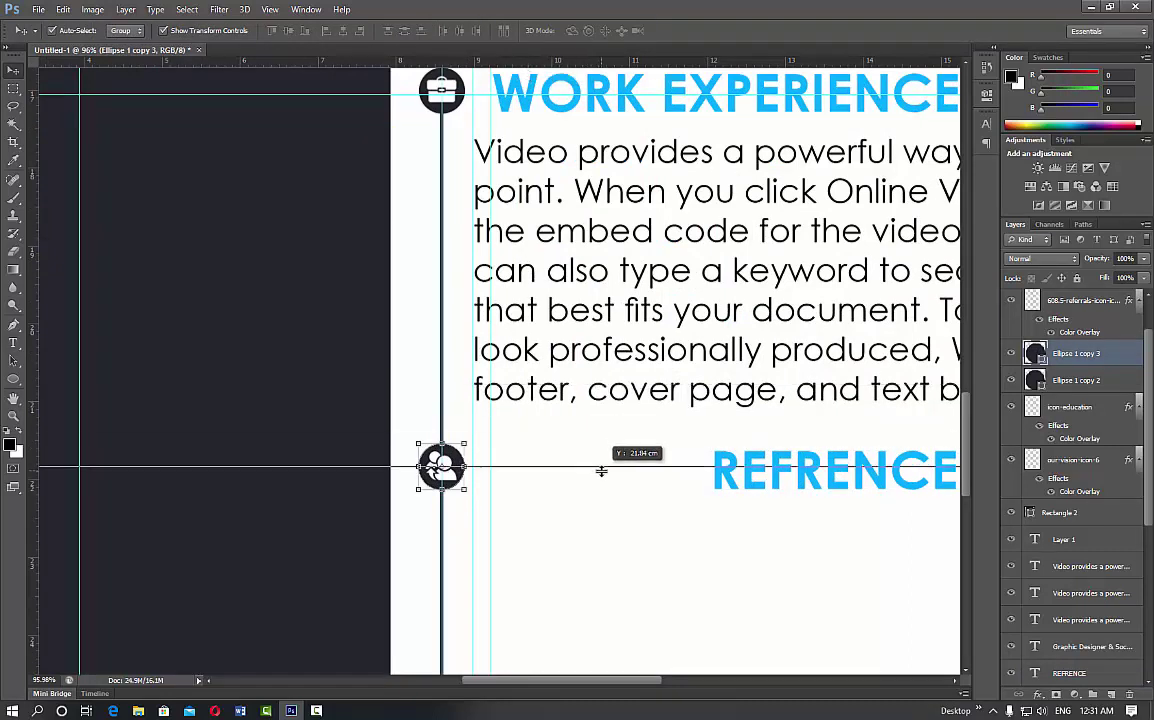
pyautogui.moveTo(805, 457); pyautogui.dragTo(591, 440)
pyautogui.press('Down')
pyautogui.press('Down')
pyautogui.press('Down')
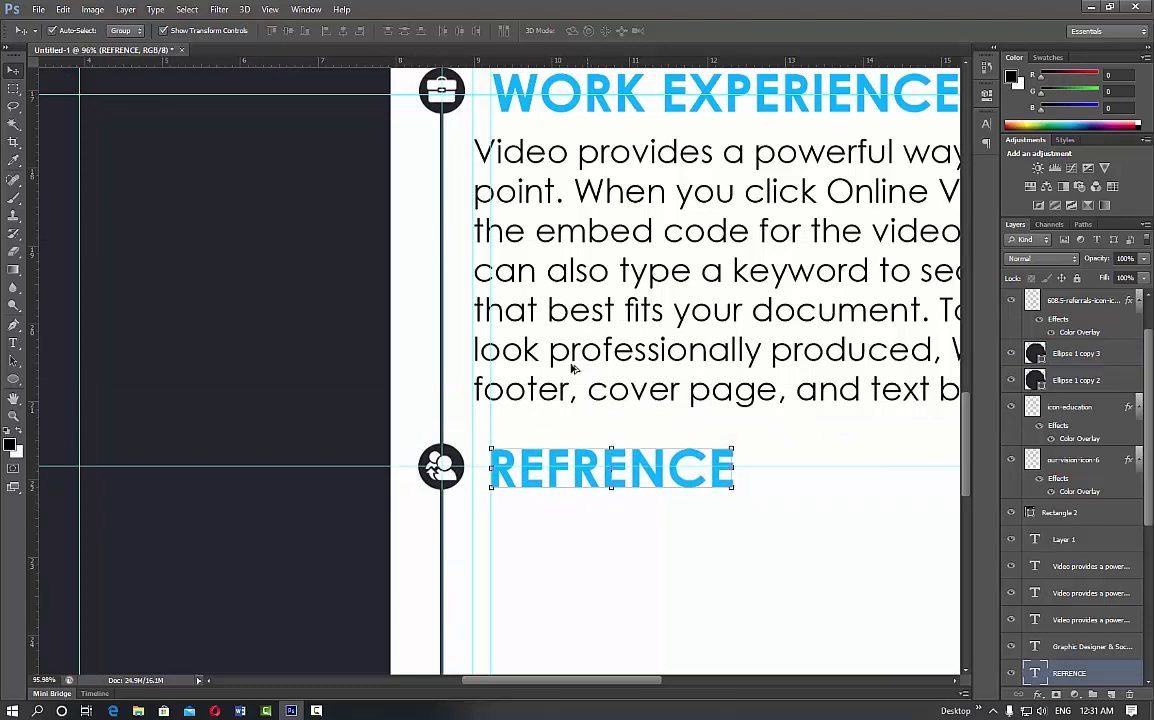
# Step: Duplicate the body paragraph to sit below the REFRENCE heading
pyautogui.scroll(-3, 573, 369)
pyautogui.scroll(-3, 670, 399)
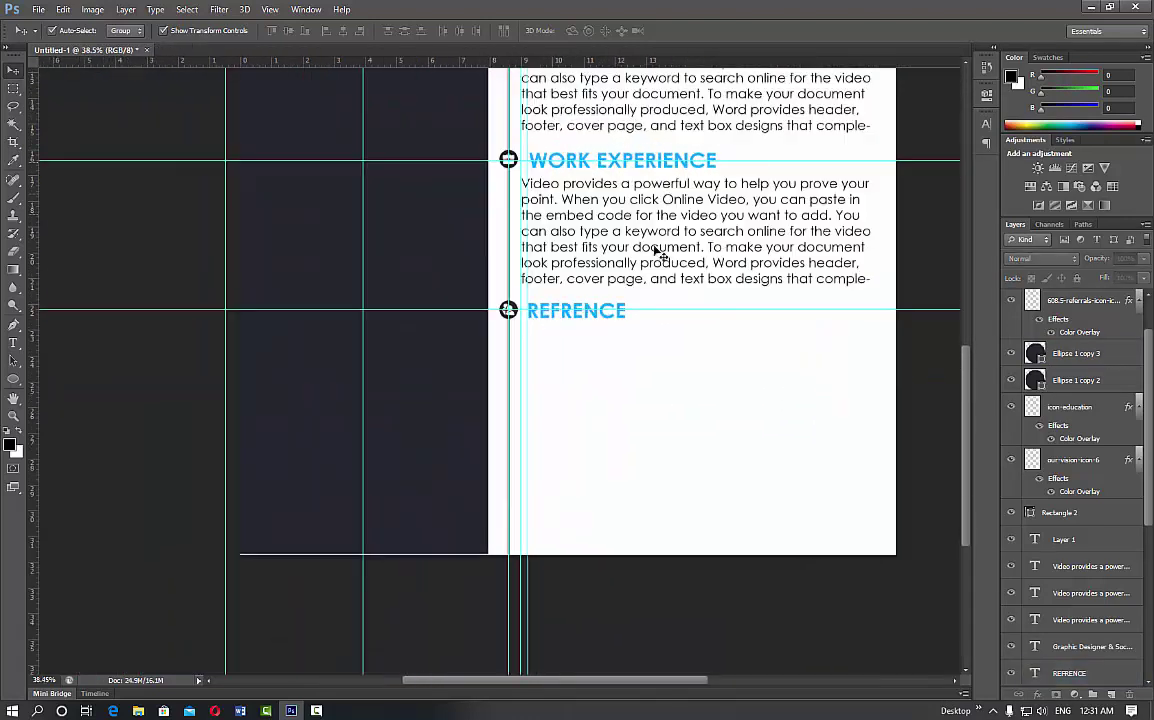
pyautogui.moveTo(657, 252); pyautogui.dragTo(728, 393)
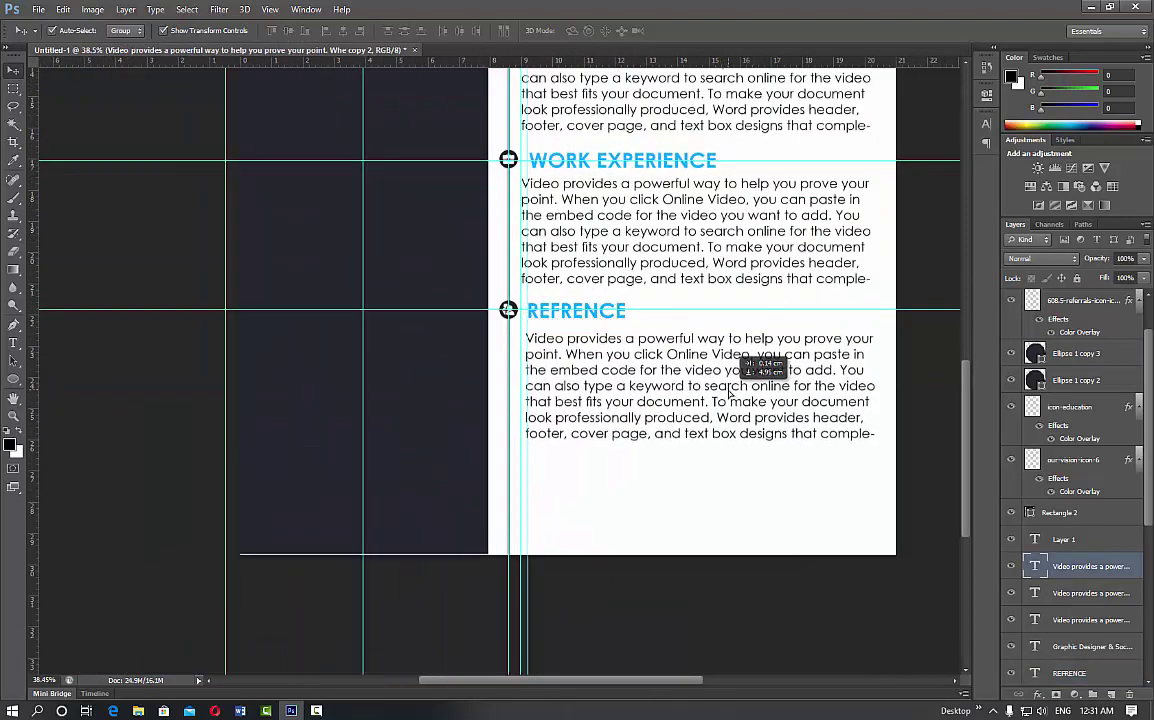
pyautogui.hotkey('ctrl', 'j')
# Step: Trim the REFRENCE paragraph to three lines and align it under the heading
pyautogui.doubleClick(1034, 566)
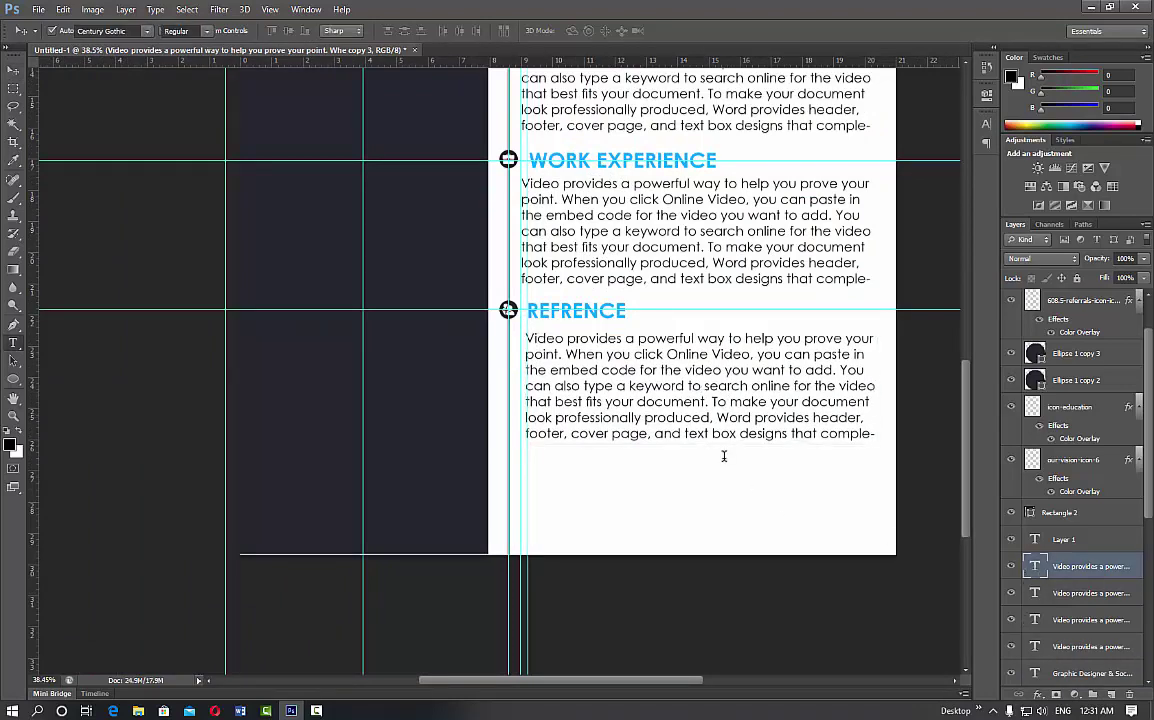
pyautogui.moveTo(876, 434)
pyautogui.mouseDown()
pyautogui.moveTo(522, 385)
pyautogui.moveTo(515, 402)
pyautogui.moveTo(510, 389)
pyautogui.mouseUp()
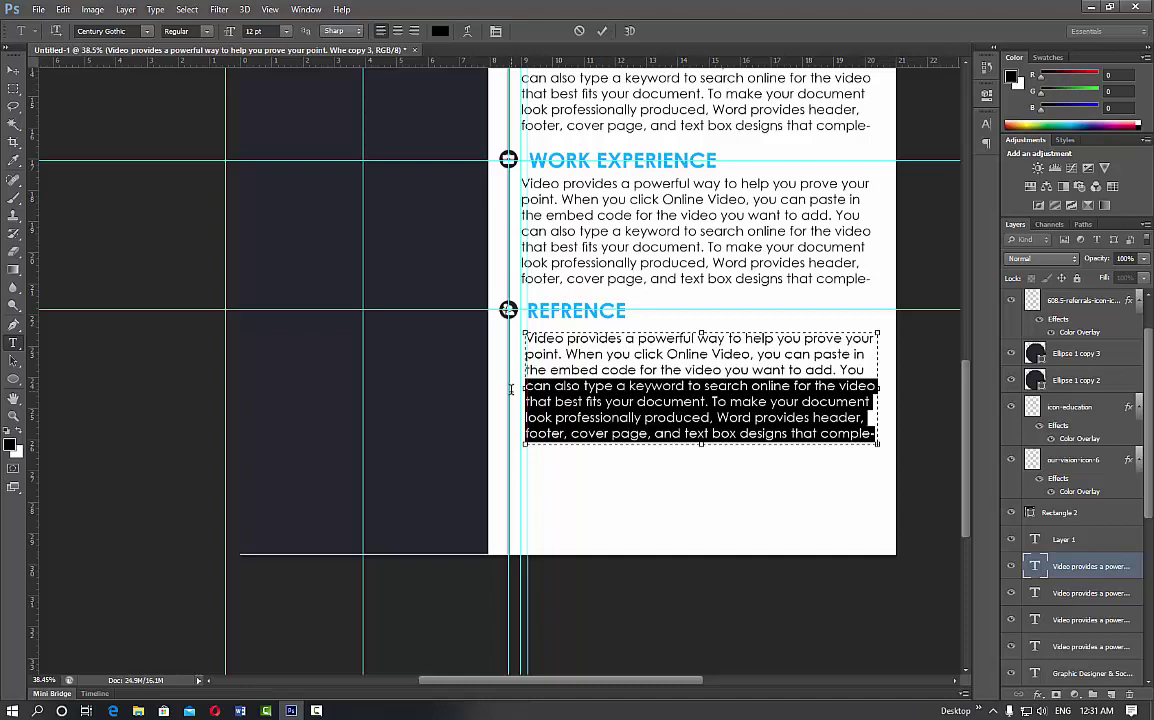
pyautogui.write('ment each other. For example, you can add a matching cover page, header, and sidebar. Click Insert and then choose the elements you want from the different galleries.')
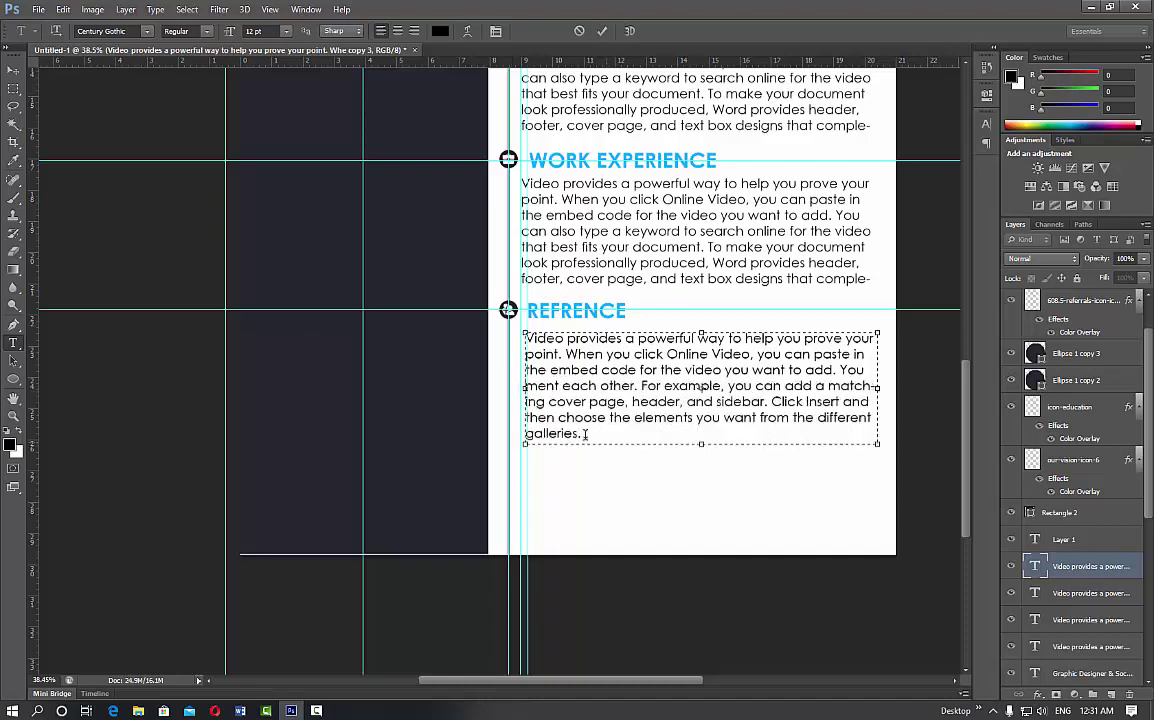
pyautogui.moveTo(585, 434); pyautogui.dragTo(455, 389)
pyautogui.press('BackSpace')
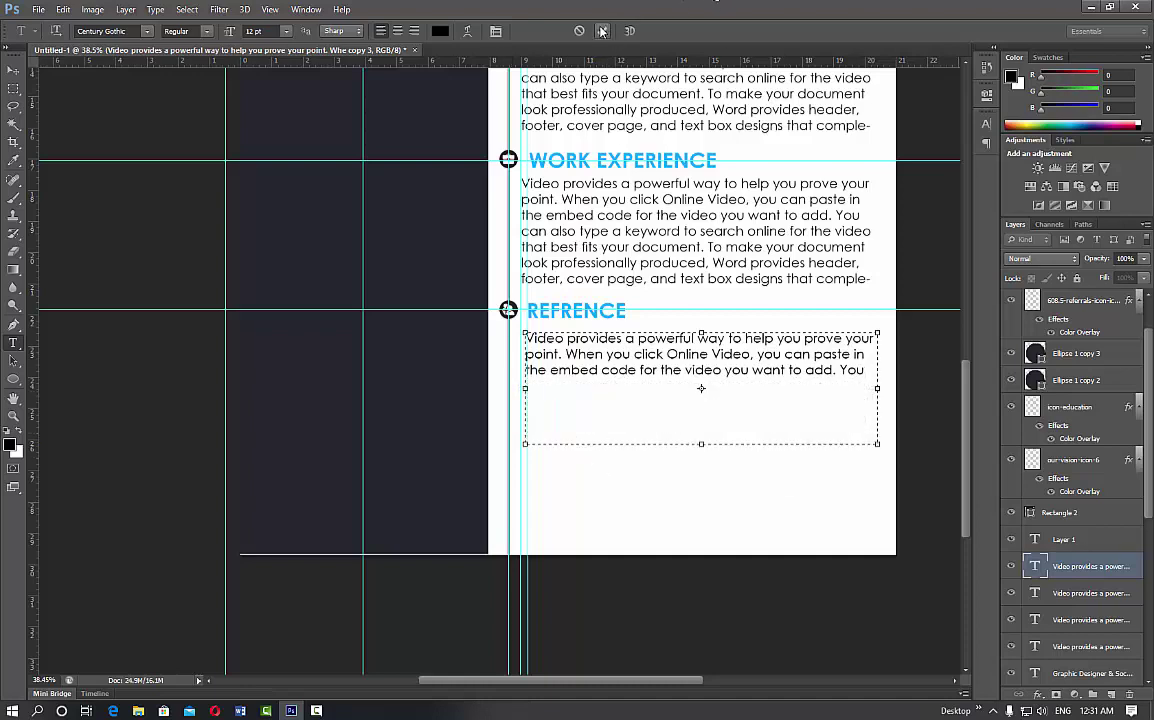
pyautogui.click(601, 31)
pyautogui.scroll(1, 657, 309)
pyautogui.scroll(1, 700, 360)
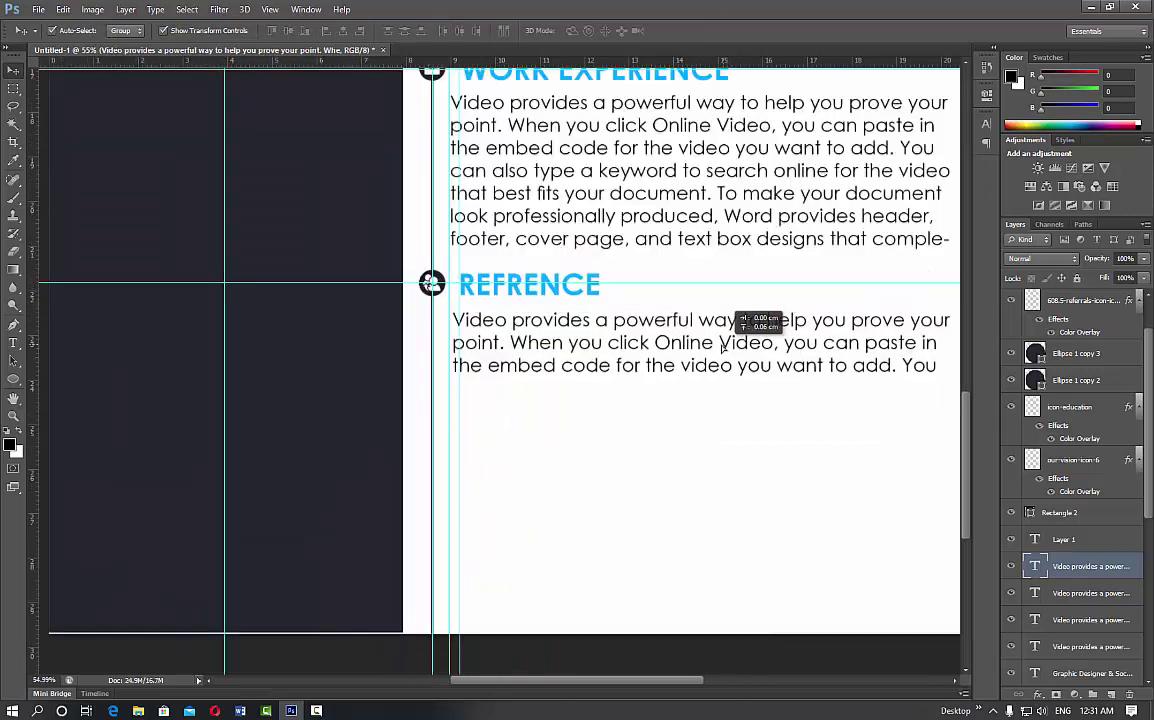
pyautogui.moveTo(722, 347); pyautogui.dragTo(719, 347)
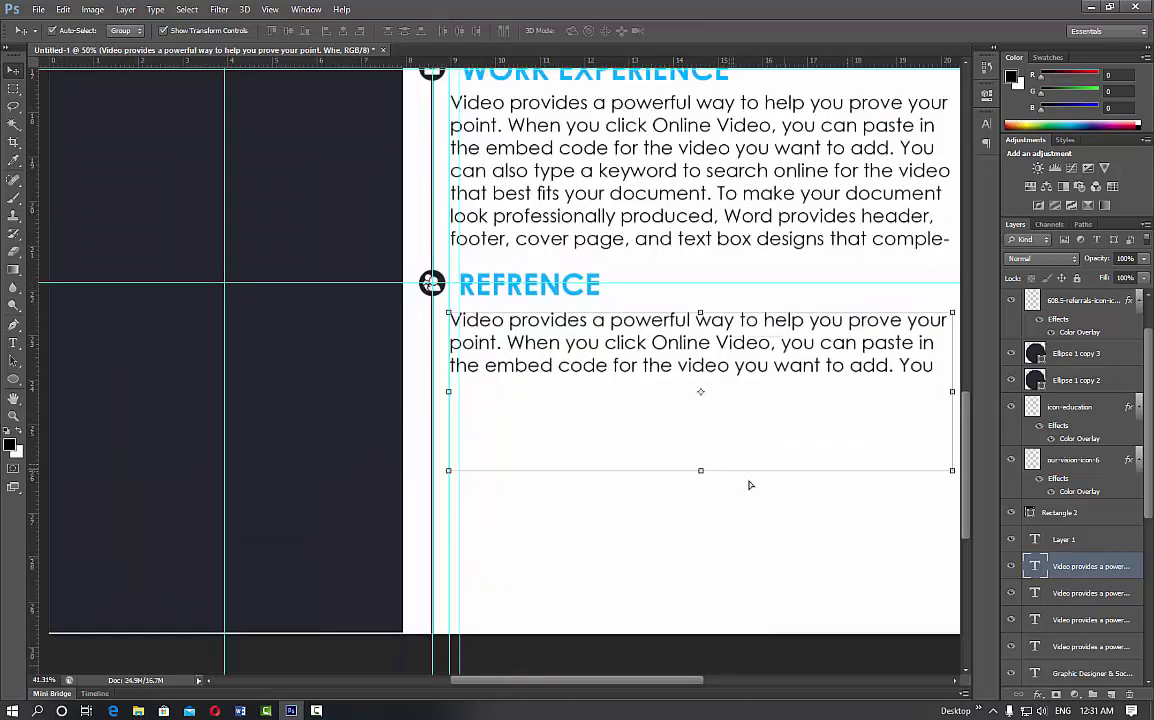
pyautogui.scroll(-2, 747, 484)
pyautogui.click(703, 543)
# Step: Copy Ellipse 1 copy 3 onto the timeline below REFRENCE as Ellipse 1 copy 4, then minimize Photoshop
pyautogui.scroll(-2, 665, 485)
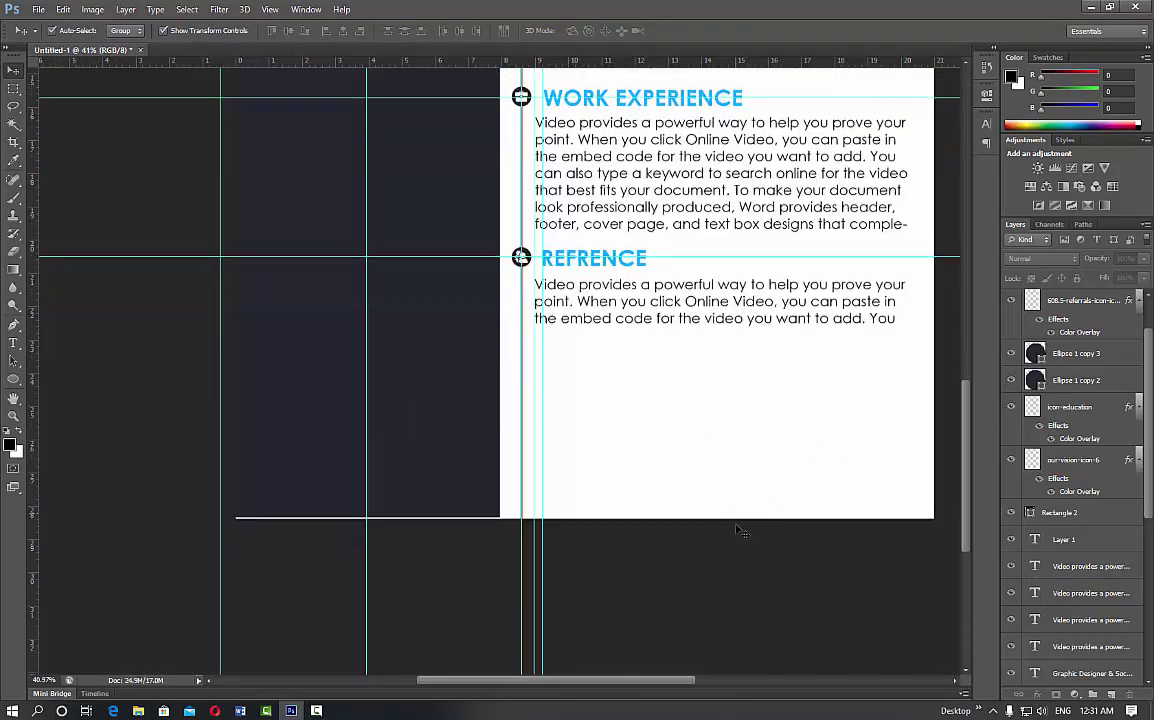
pyautogui.scroll(2, 519, 273)
pyautogui.click(524, 253)
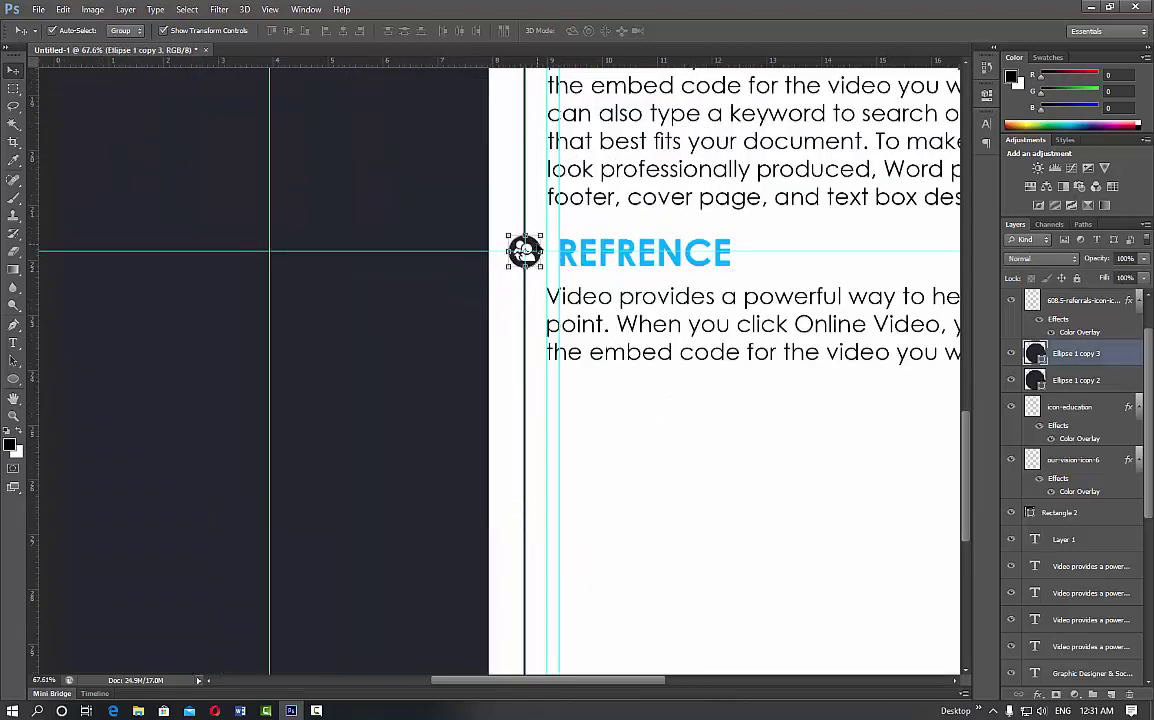
pyautogui.moveTo(535, 357); pyautogui.dragTo(536, 459)
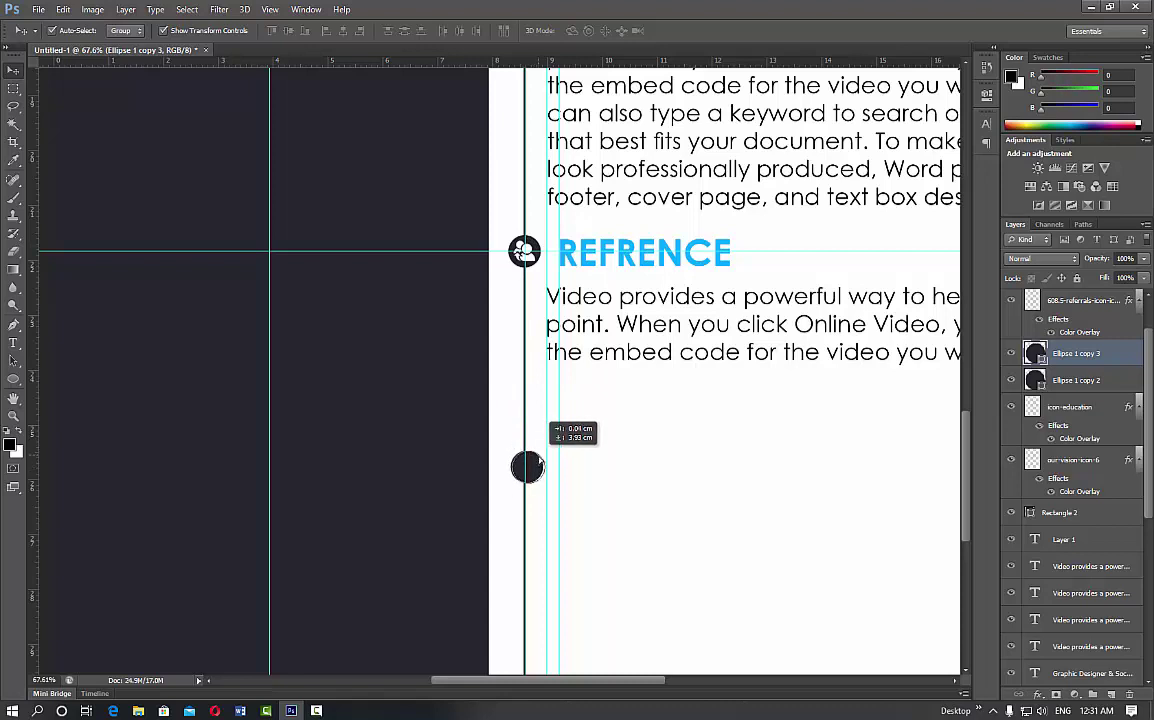
pyautogui.moveTo(537, 459); pyautogui.dragTo(543, 466)
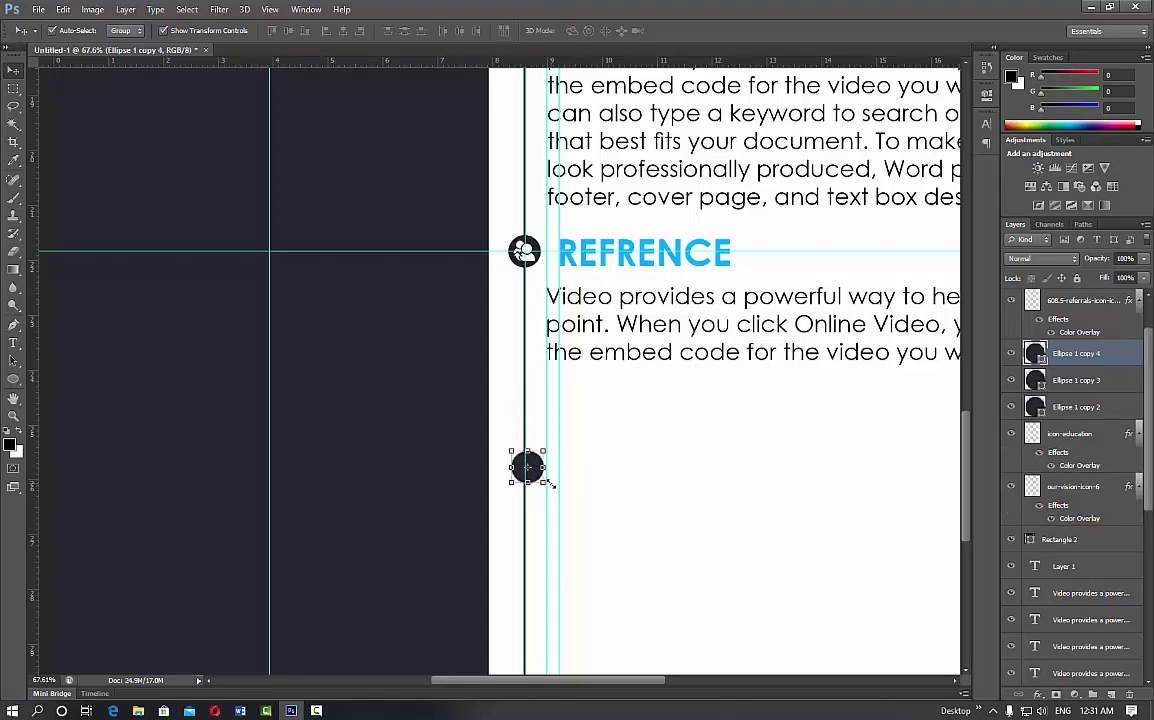
pyautogui.click(1086, 7)
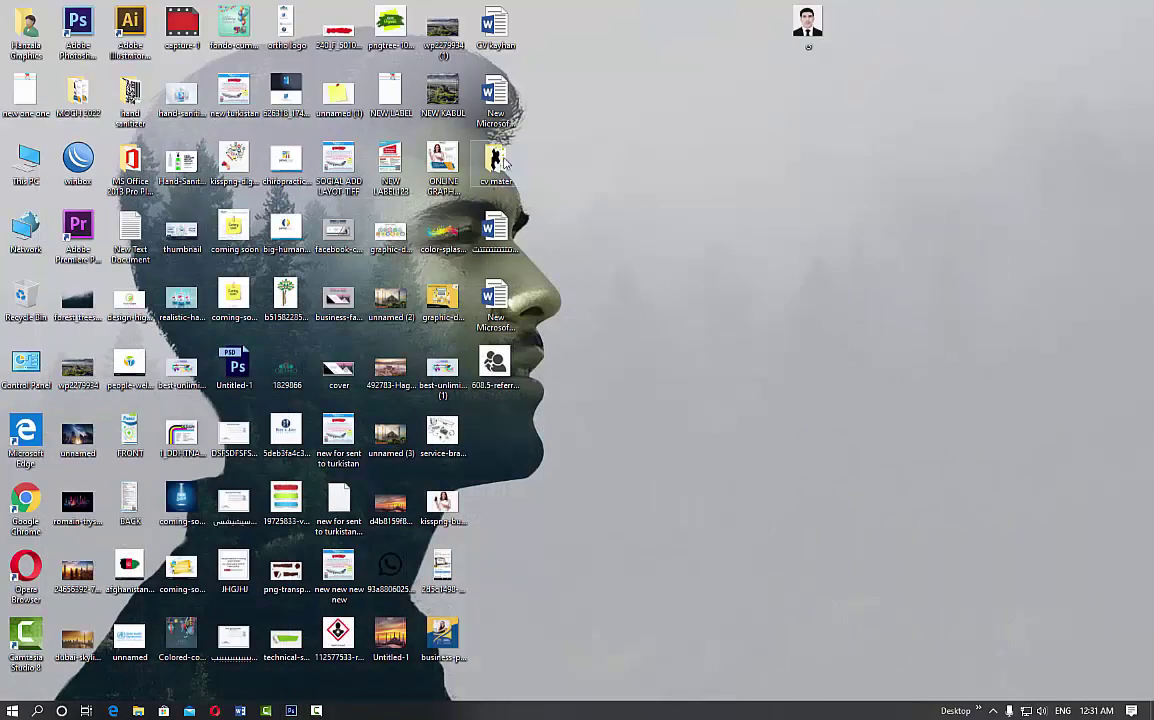
# Step: Drag the jigsaw PNG from the cv mater folder onto the Photoshop canvas
pyautogui.click(318, 710)
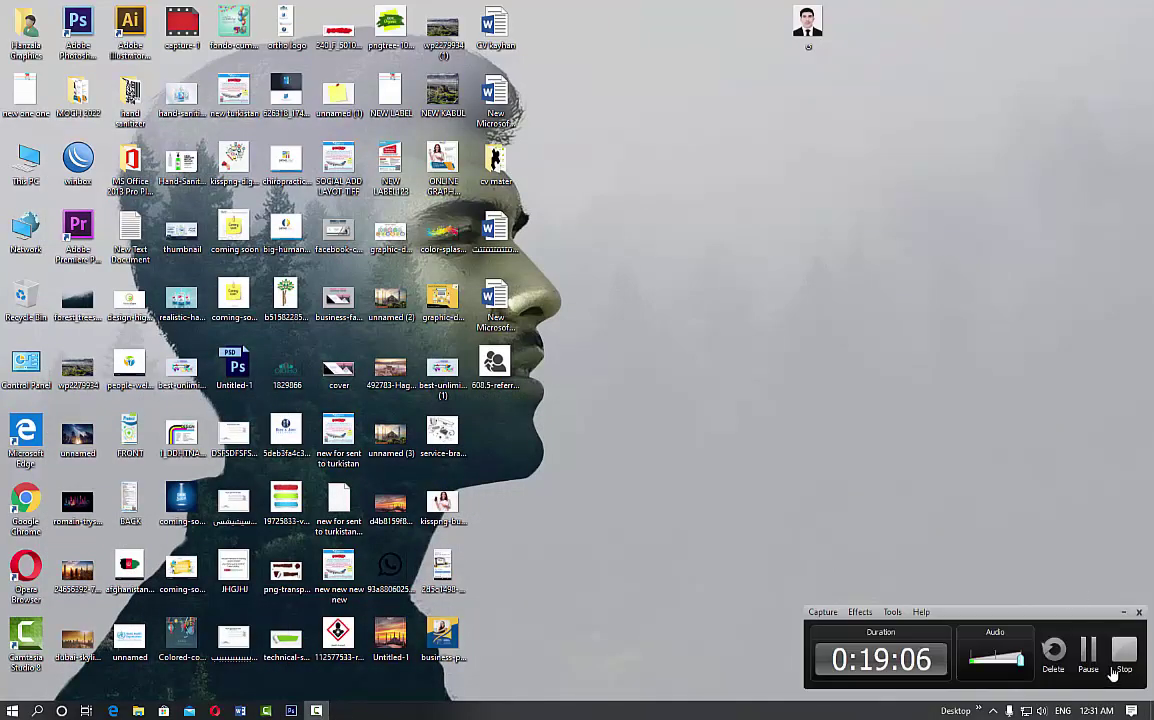
pyautogui.click(1124, 612)
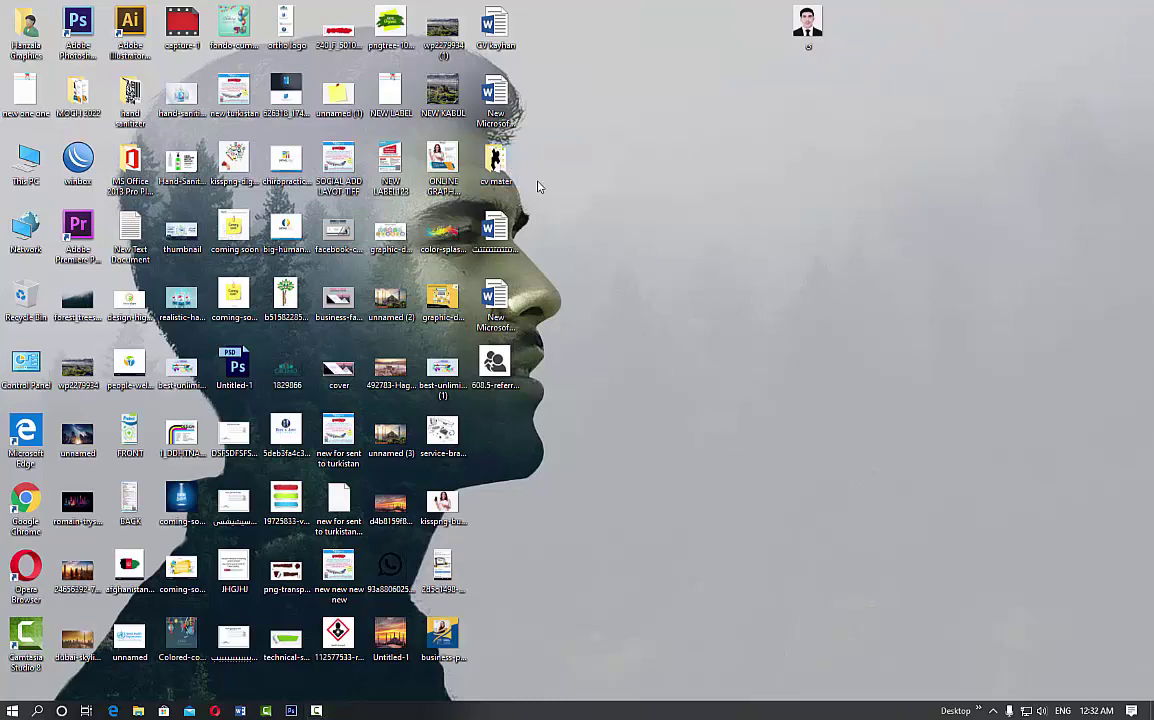
pyautogui.doubleClick(495, 162)
pyautogui.moveTo(750, 325)
pyautogui.mouseDown()
pyautogui.moveTo(356, 690)
pyautogui.moveTo(578, 485)
pyautogui.moveTo(549, 453)
pyautogui.mouseUp()
# Step: Shrink the placed jigsaw image to a tiny size over the new dark circle
pyautogui.hotkey('ctrl', '0')
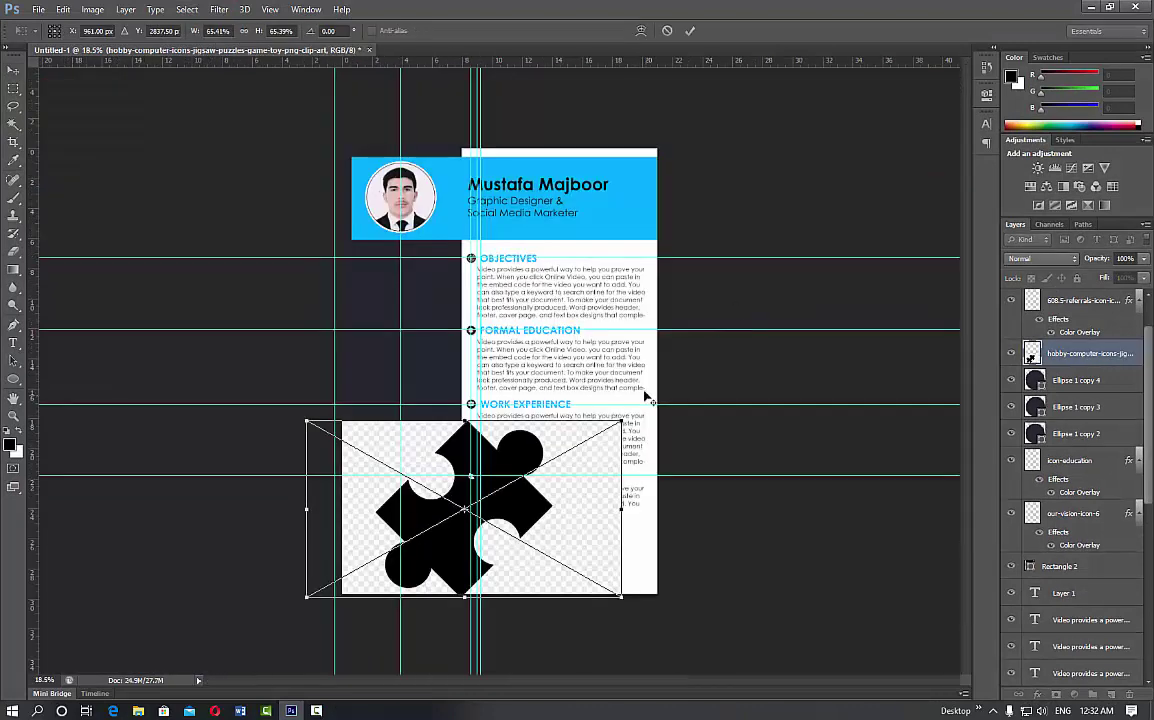
pyautogui.moveTo(621, 421); pyautogui.dragTo(477, 500)
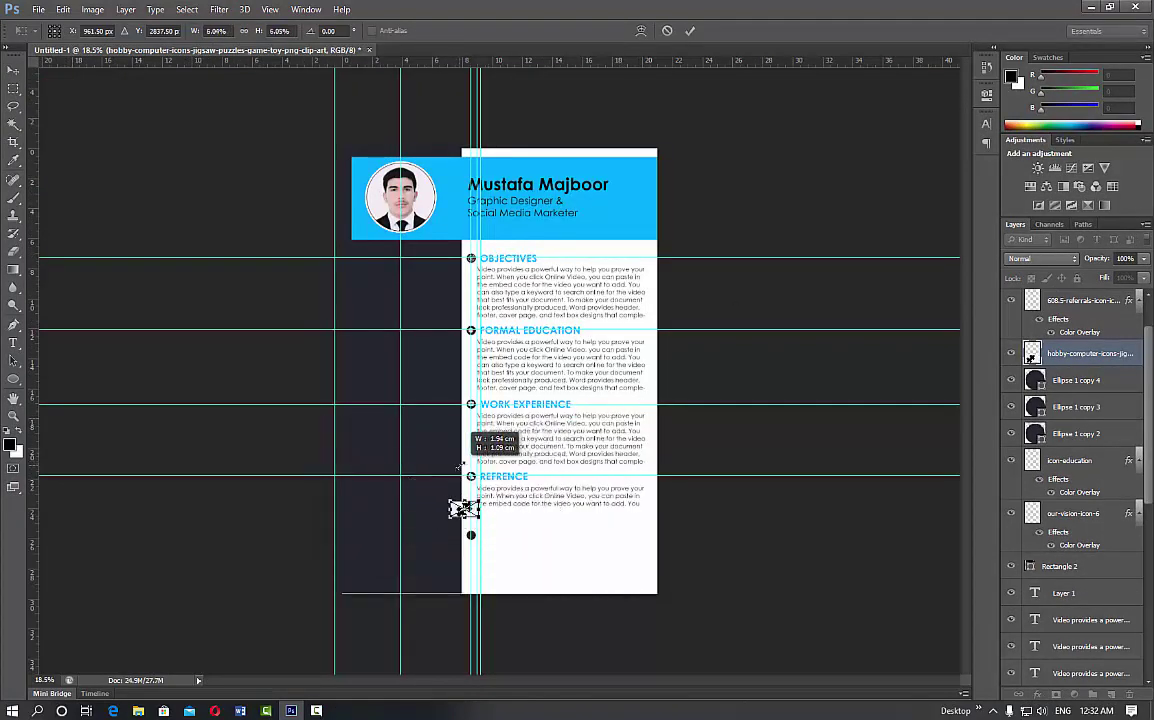
pyautogui.scroll(3, 477, 500)
pyautogui.scroll(3, 458, 502)
pyautogui.scroll(2, 465, 450)
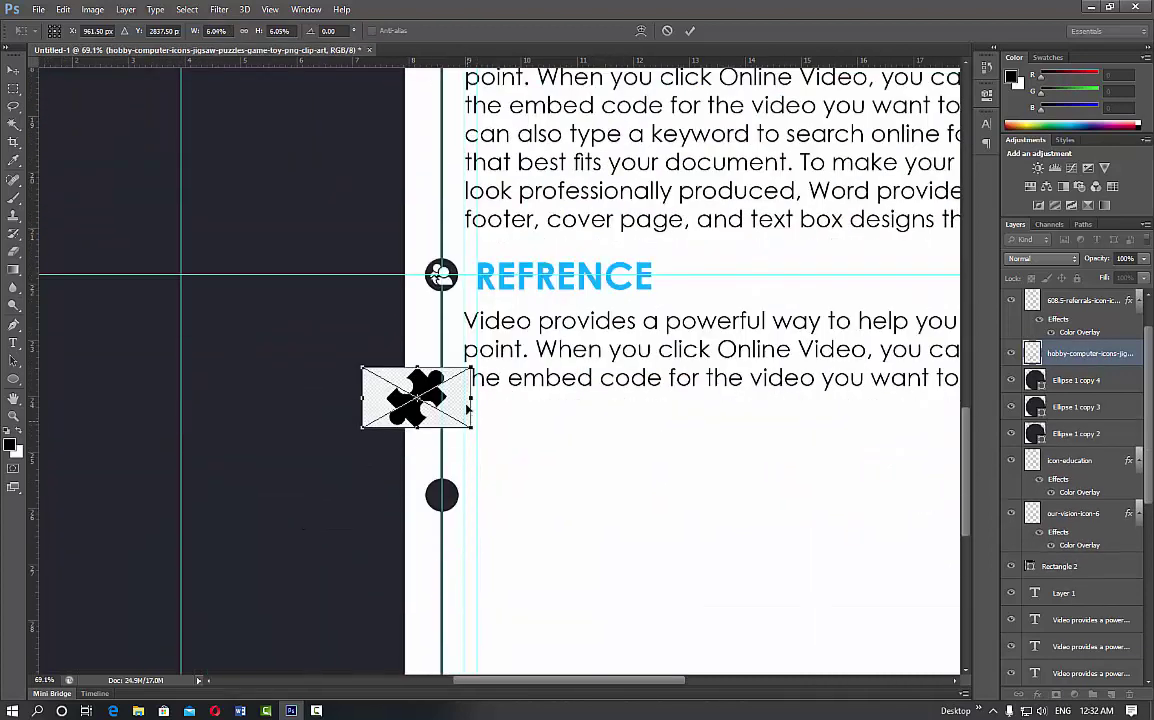
pyautogui.moveTo(472, 367)
pyautogui.mouseDown()
pyautogui.moveTo(451, 378)
pyautogui.moveTo(439, 477)
pyautogui.mouseUp()
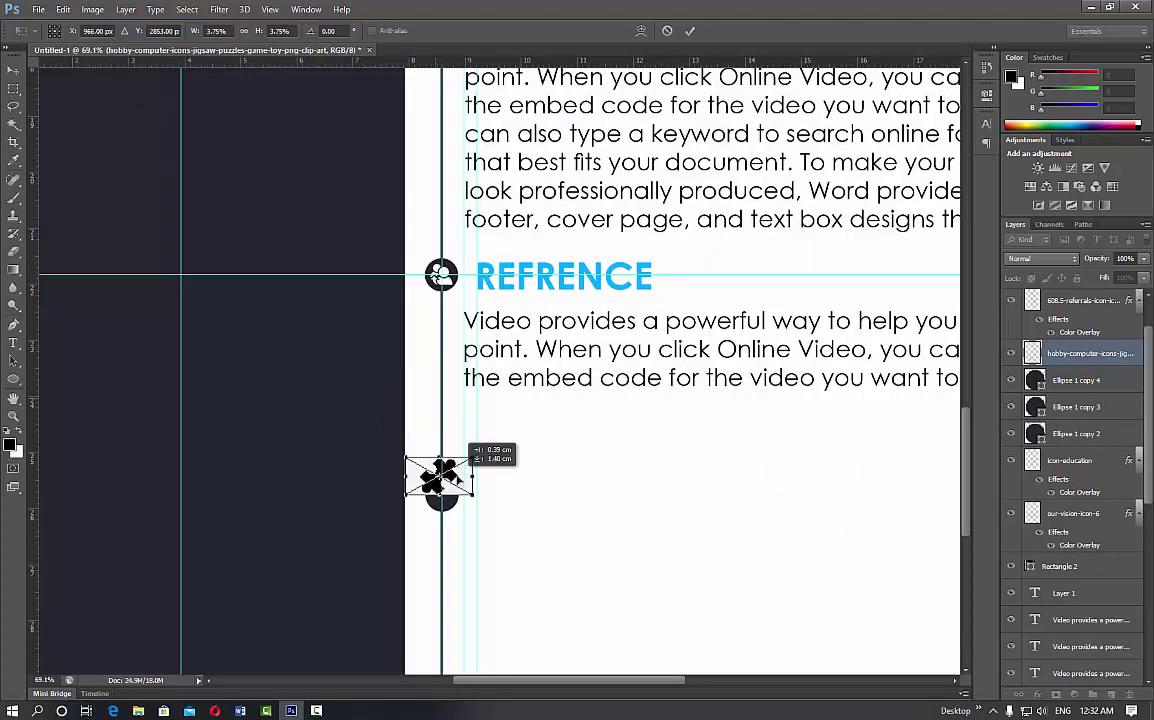
pyautogui.click(690, 32)
# Step: Rasterize the jigsaw layer, delete its leftover background with the Magic Wand, and deselect
pyautogui.rightClick(1060, 353)
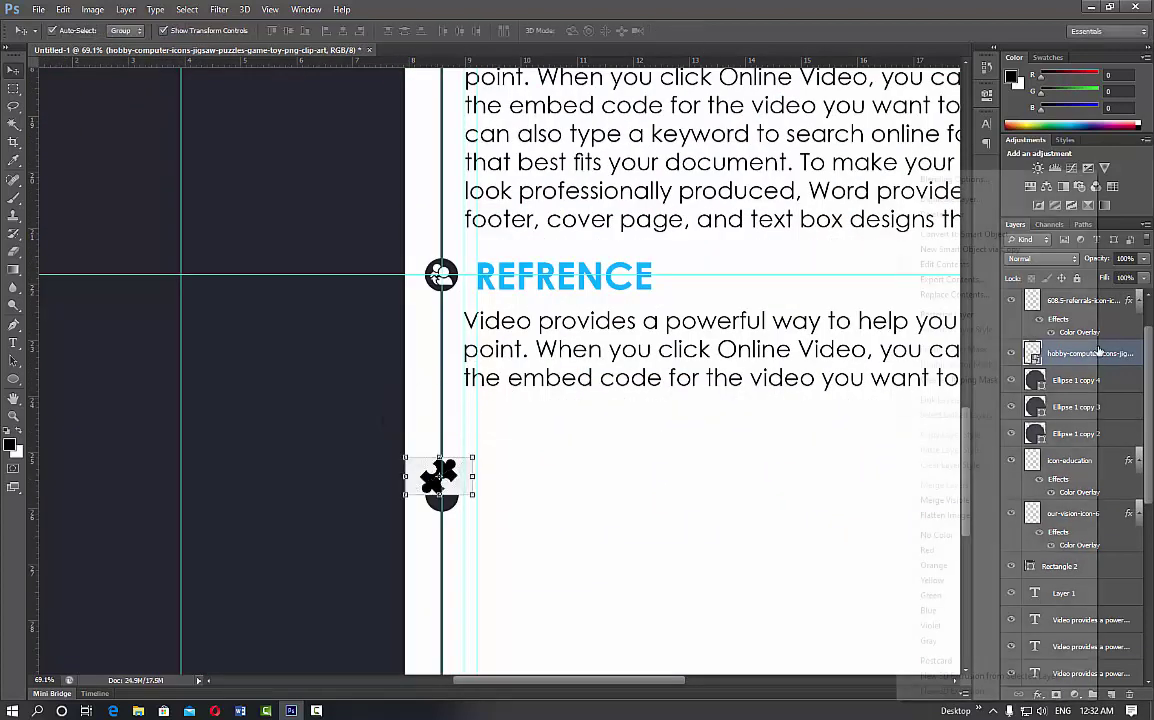
pyautogui.click(950, 315)
pyautogui.click(13, 124)
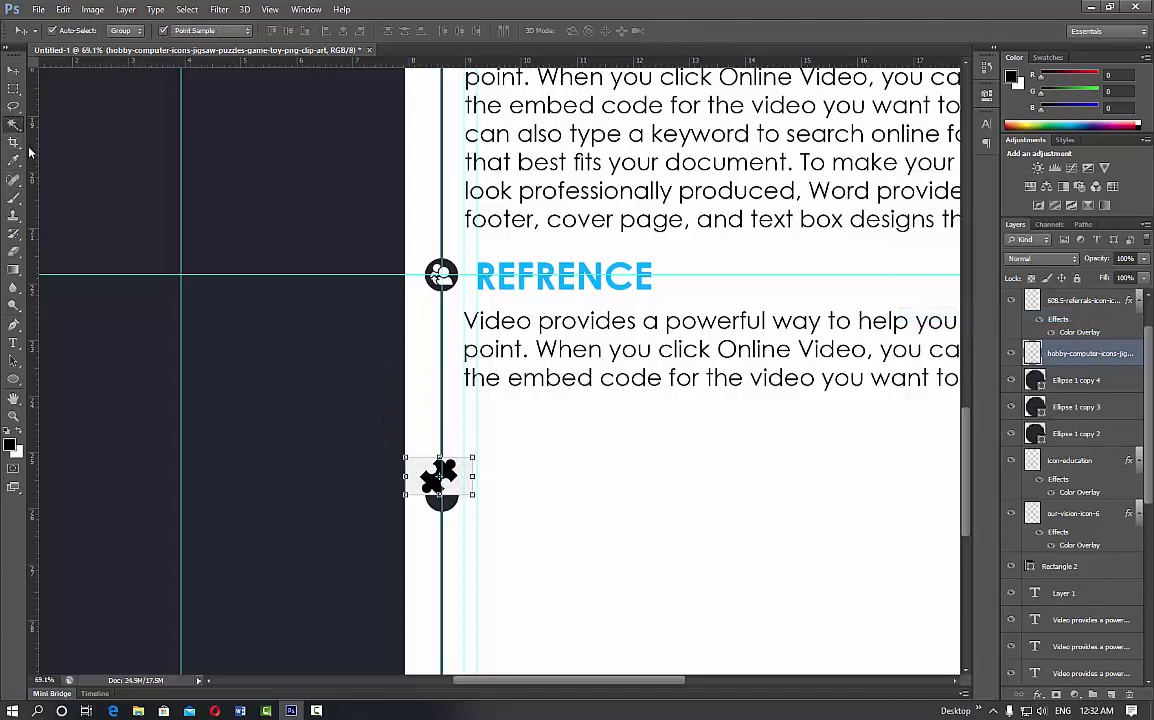
pyautogui.scroll(3, 476, 525)
pyautogui.scroll(2, 476, 525)
pyautogui.click(554, 421)
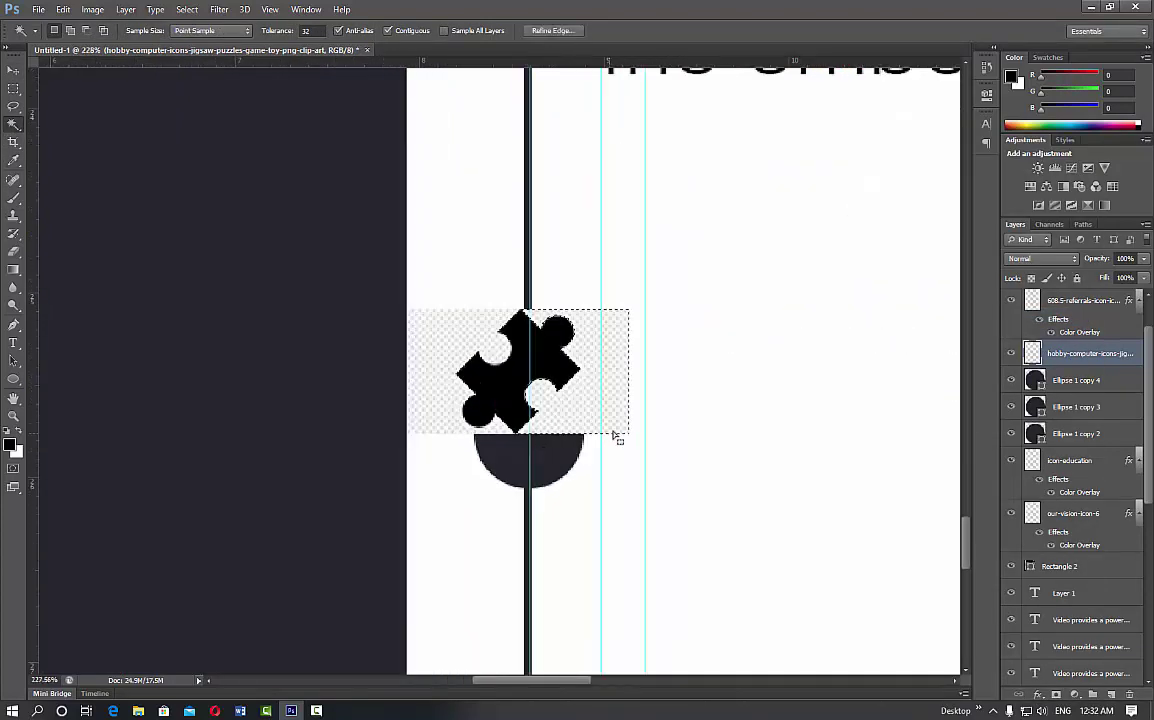
pyautogui.press('Delete')
pyautogui.click(464, 340)
pyautogui.press('Delete')
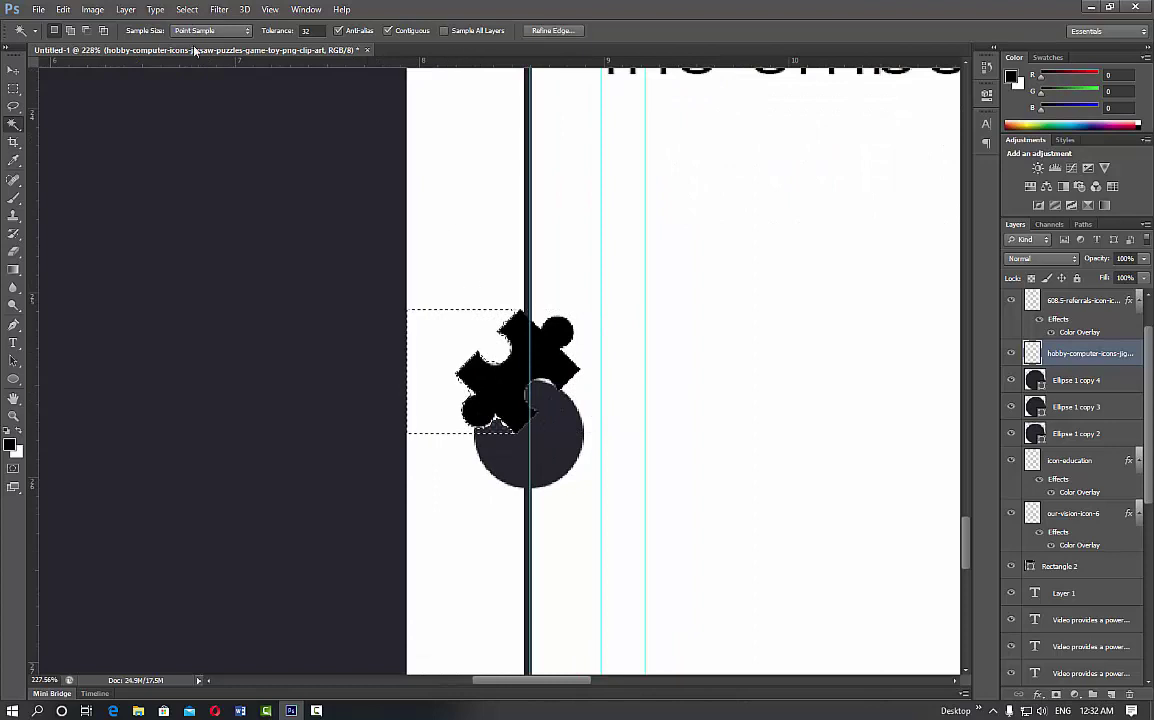
pyautogui.click(187, 9)
pyautogui.click(195, 36)
# Step: Move the black jigsaw piece down onto the dark circle, leaving it without an overlay
pyautogui.press('v')
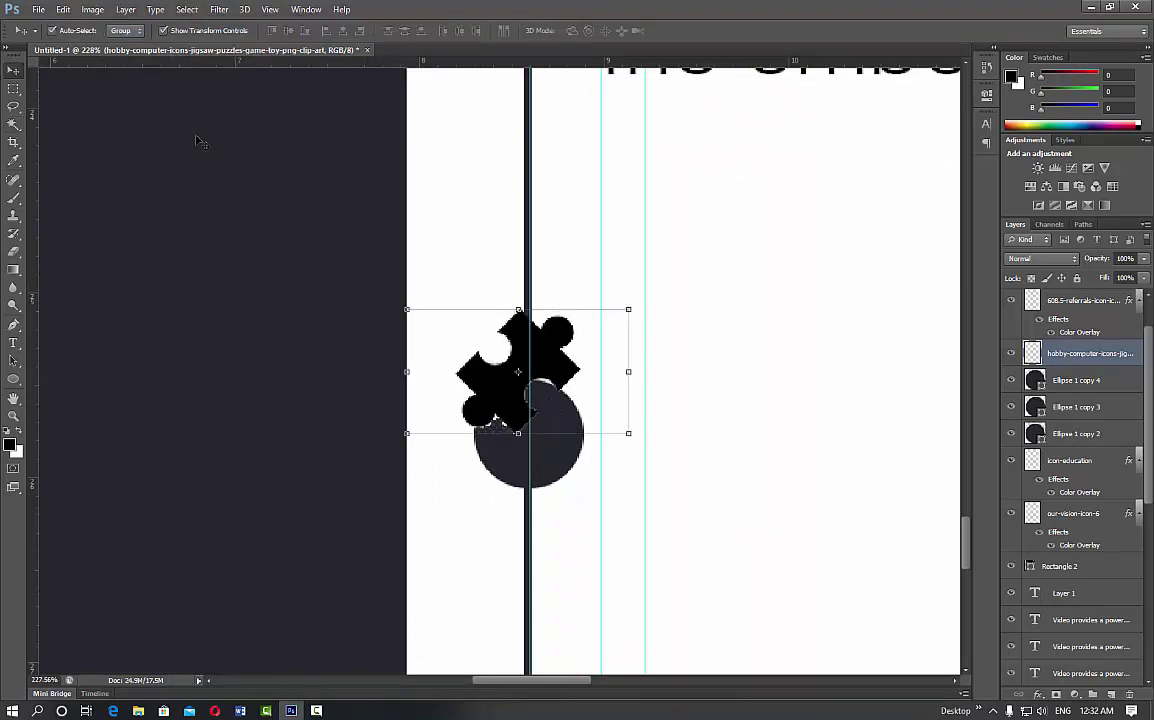
pyautogui.moveTo(549, 352); pyautogui.dragTo(563, 406)
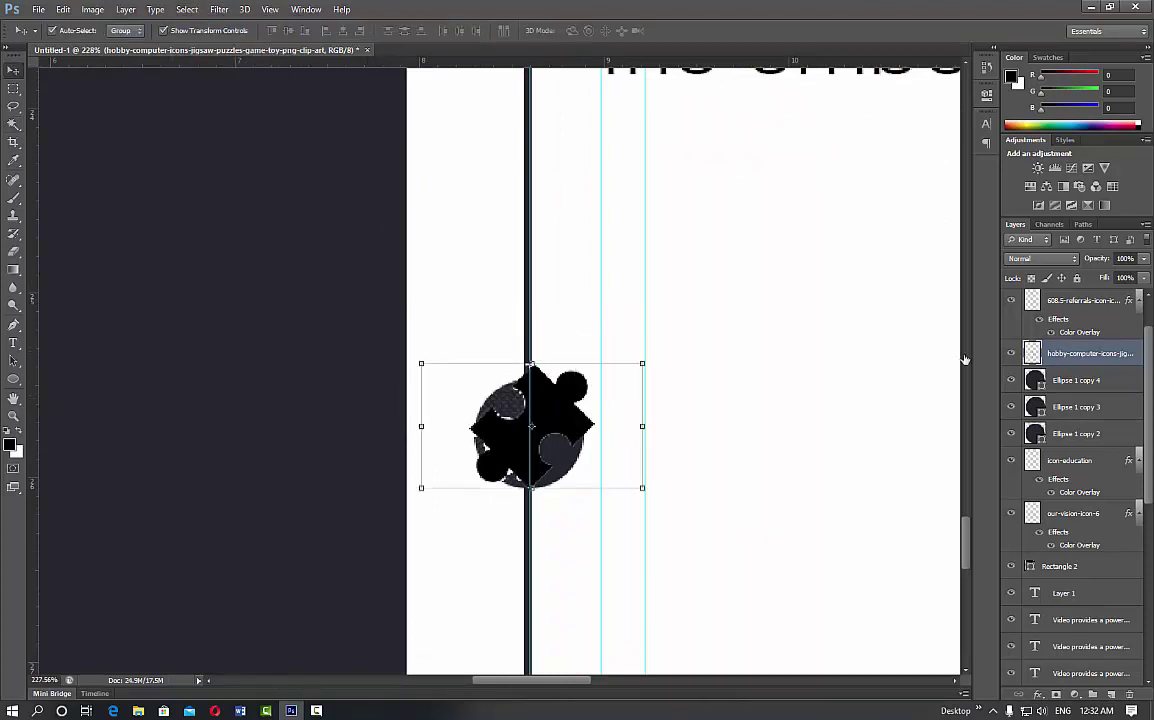
pyautogui.doubleClick(1100, 362)
pyautogui.click(692, 322)
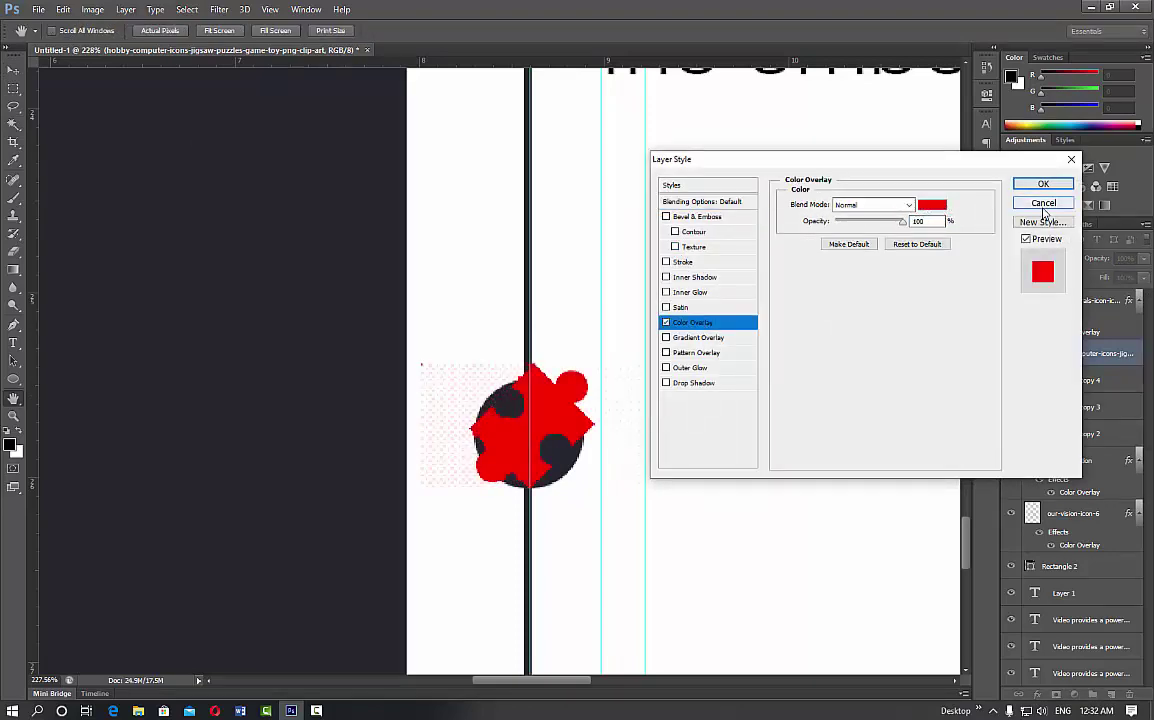
pyautogui.press('Escape')
pyautogui.scroll(3, 507, 404)
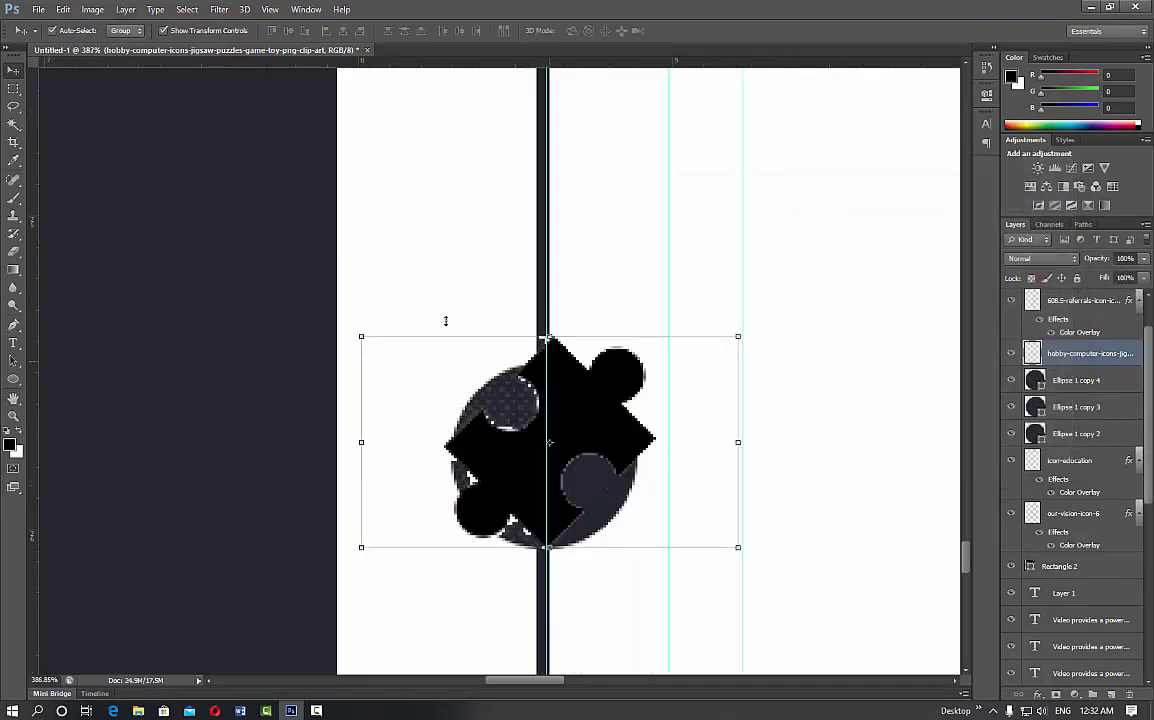
pyautogui.click(13, 124)
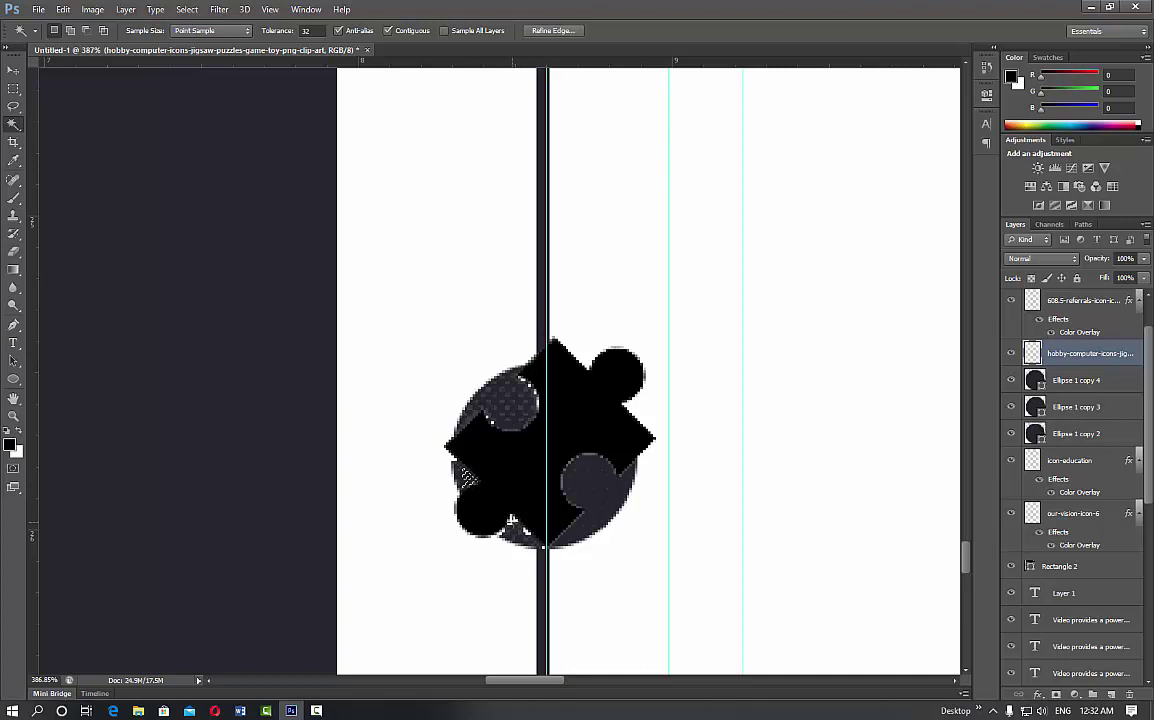
pyautogui.scroll(2, 573, 373)
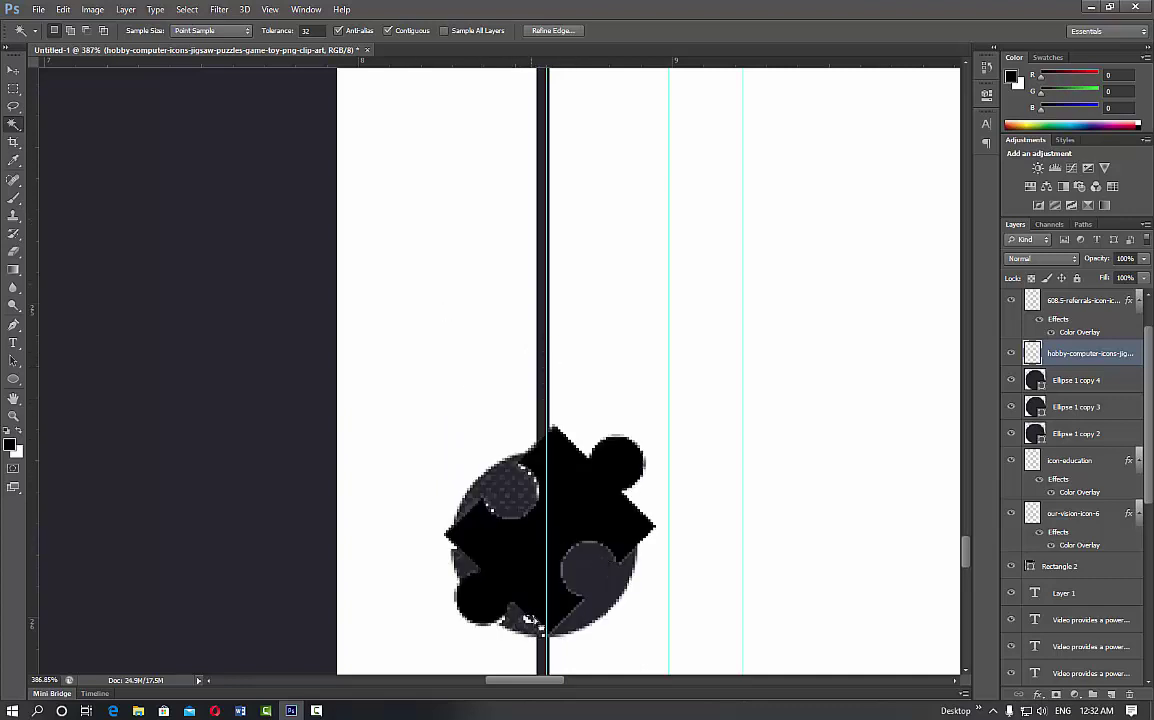
# Step: Clear the selection and give the puzzle piece a white Color Overlay
pyautogui.click(187, 9)
pyautogui.click(200, 36)
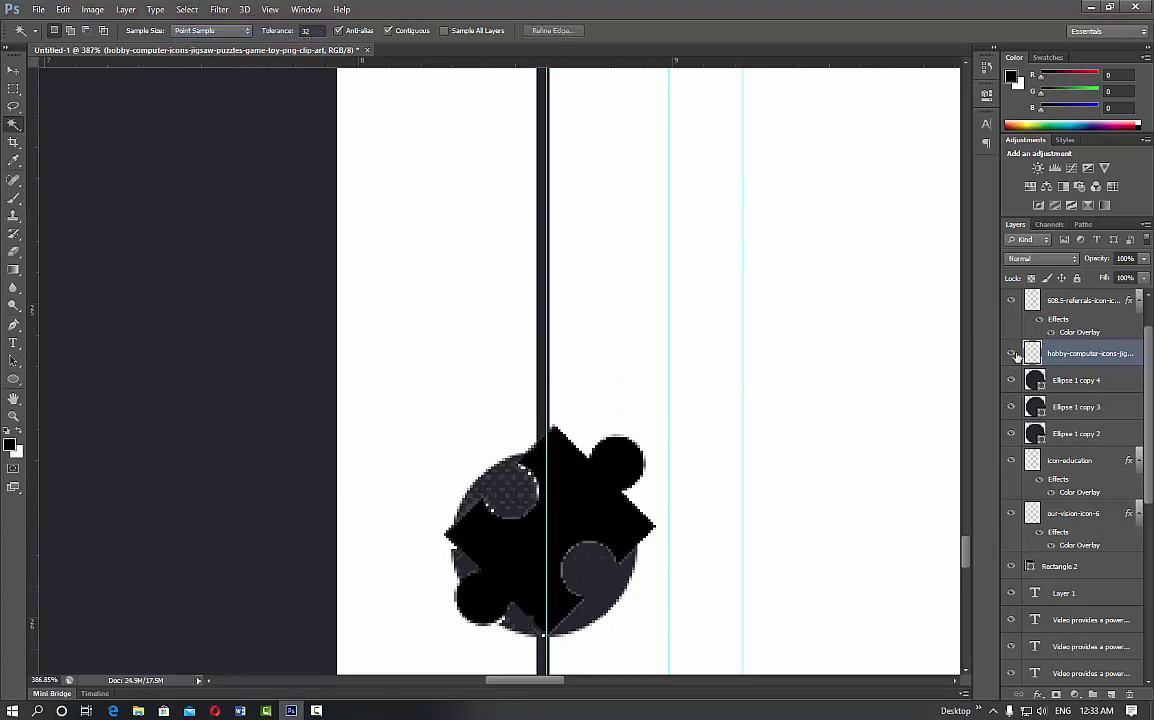
pyautogui.click(692, 322)
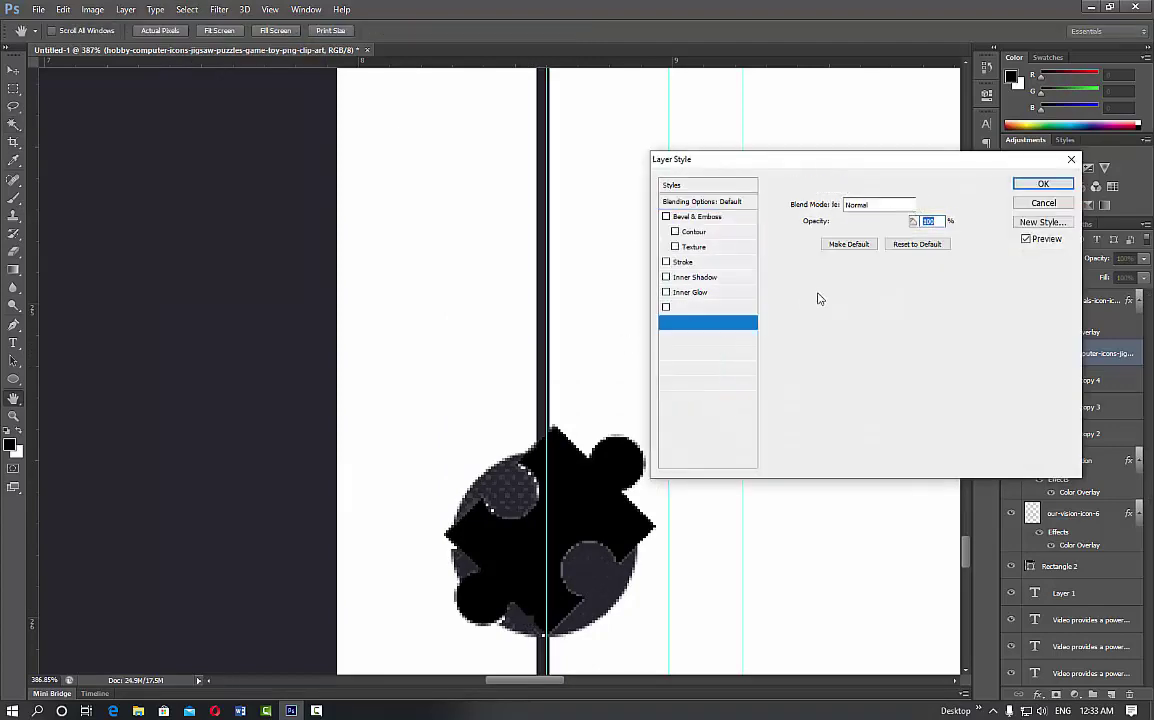
pyautogui.click(933, 205)
pyautogui.click(757, 154)
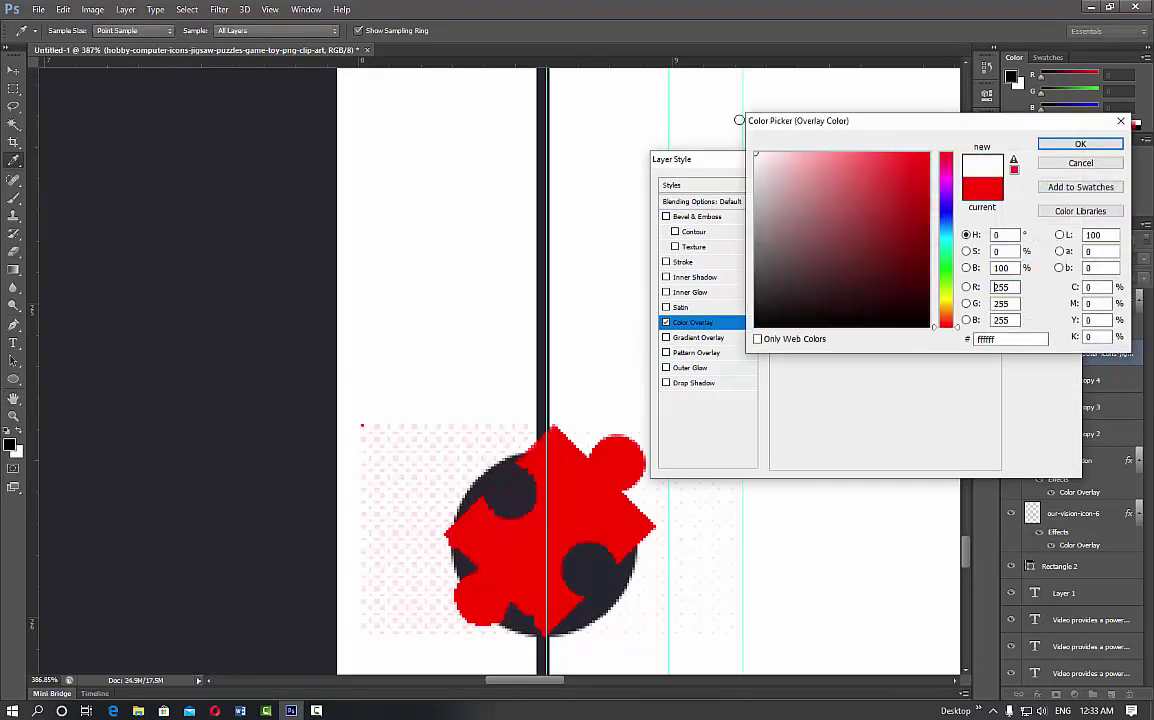
pyautogui.click(1068, 145)
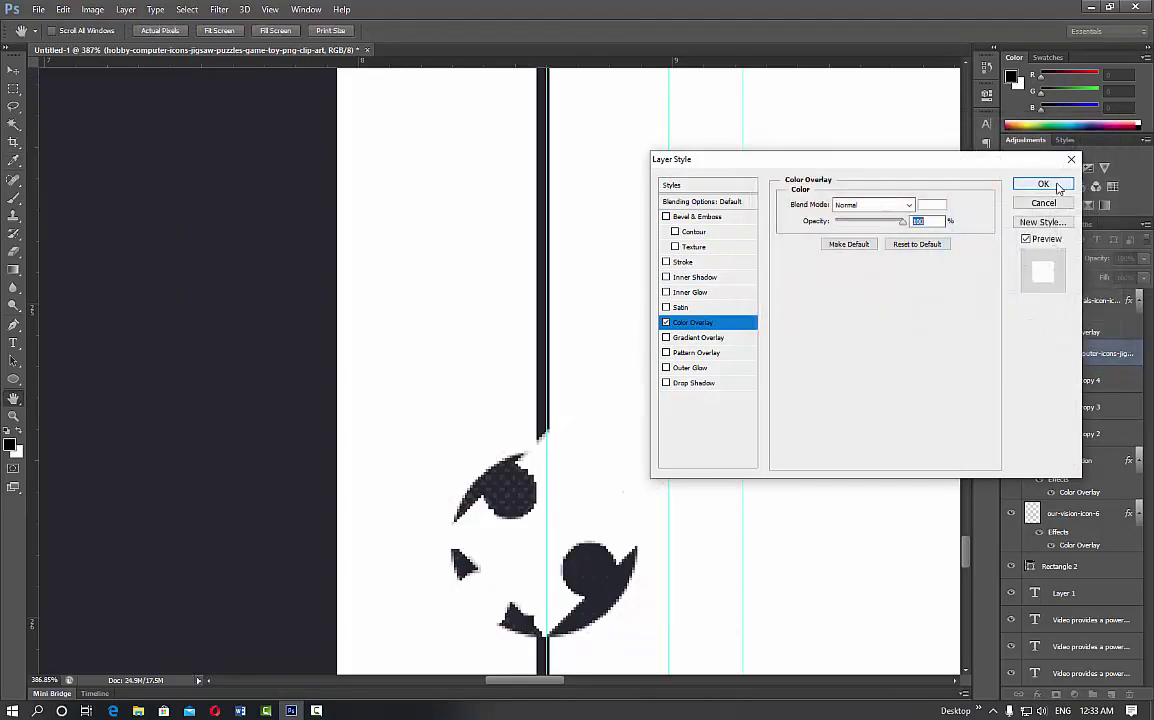
pyautogui.click(1043, 183)
# Step: Resize and reposition the puzzle icon with Free Transform to centre it in the circle
pyautogui.hotkey('ctrl', 't')
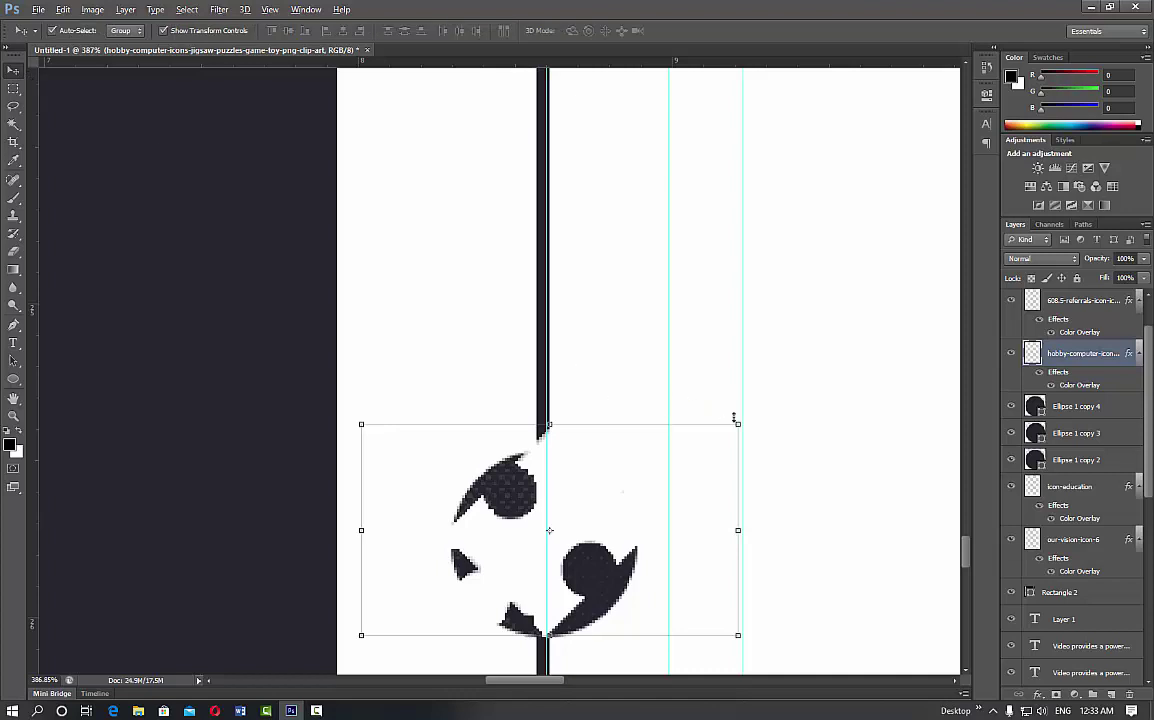
pyautogui.moveTo(736, 422); pyautogui.dragTo(645, 453)
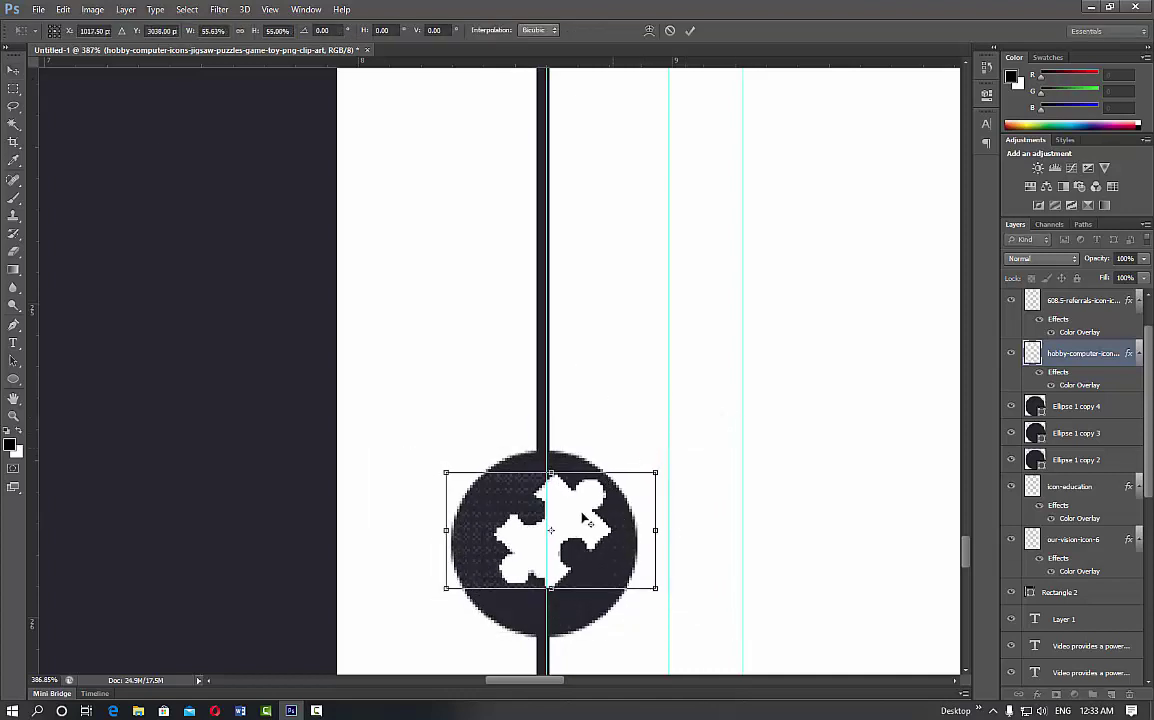
pyautogui.moveTo(590, 492); pyautogui.dragTo(585, 505)
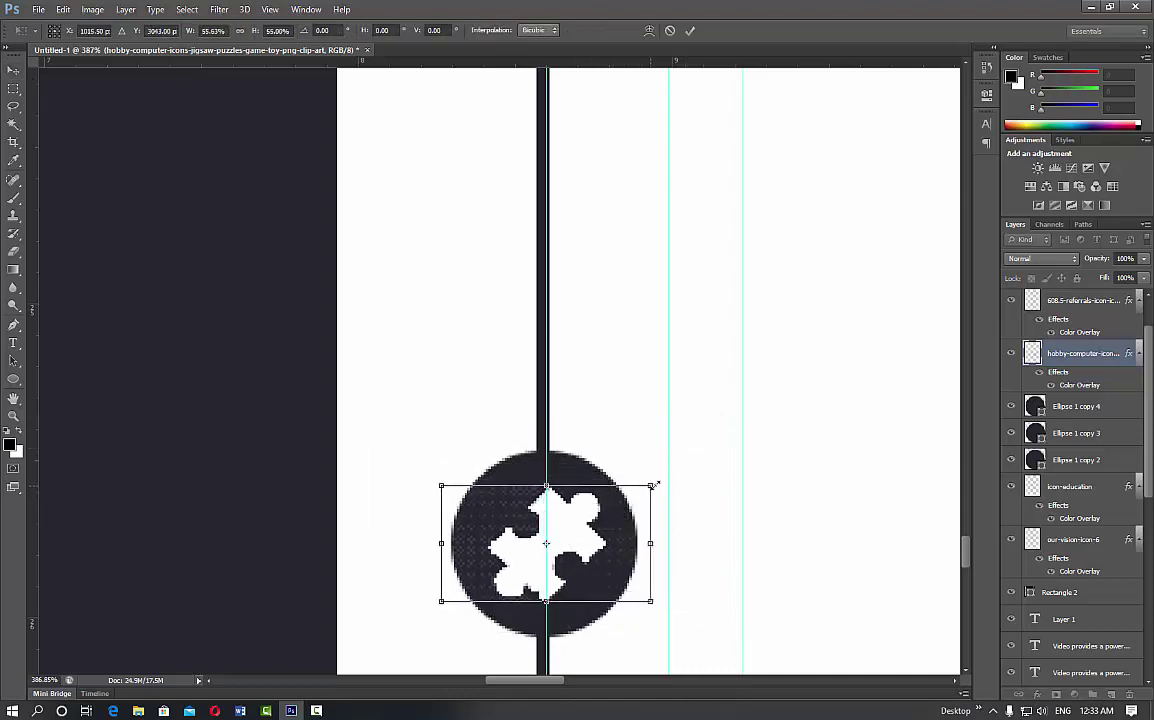
pyautogui.moveTo(655, 485); pyautogui.dragTo(662, 479)
pyautogui.click(688, 31)
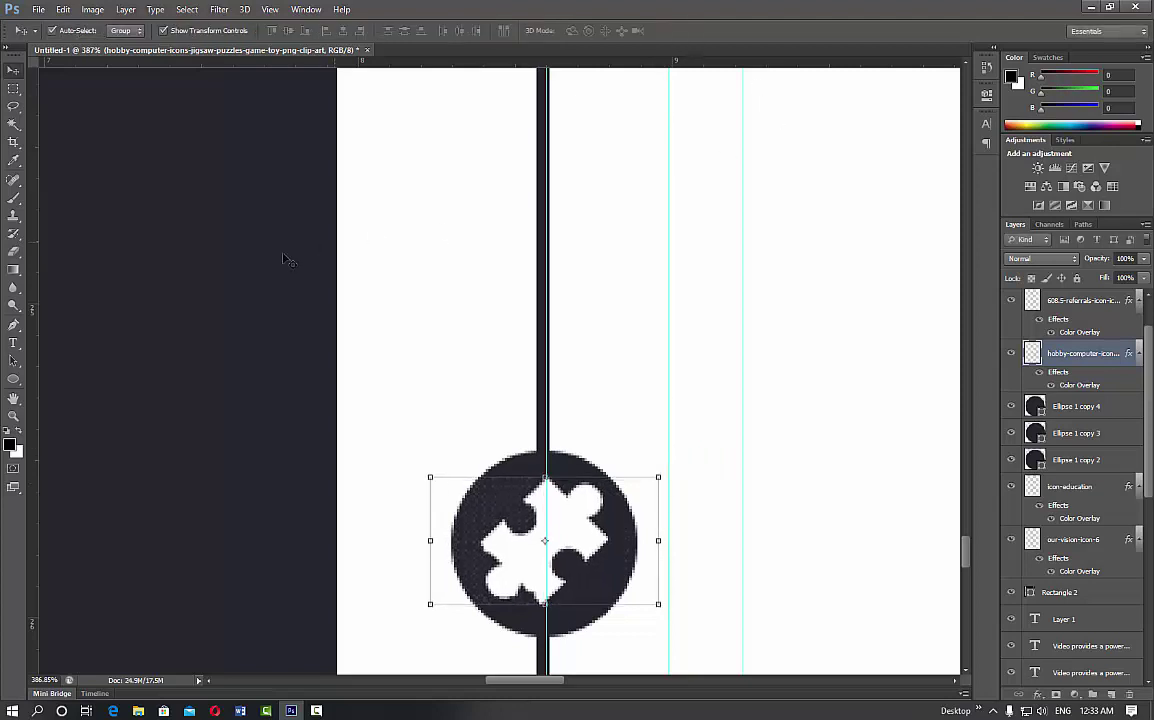
# Step: Select an area at the icon's edge with the Magic Wand, then deselect it
pyautogui.click(14, 124)
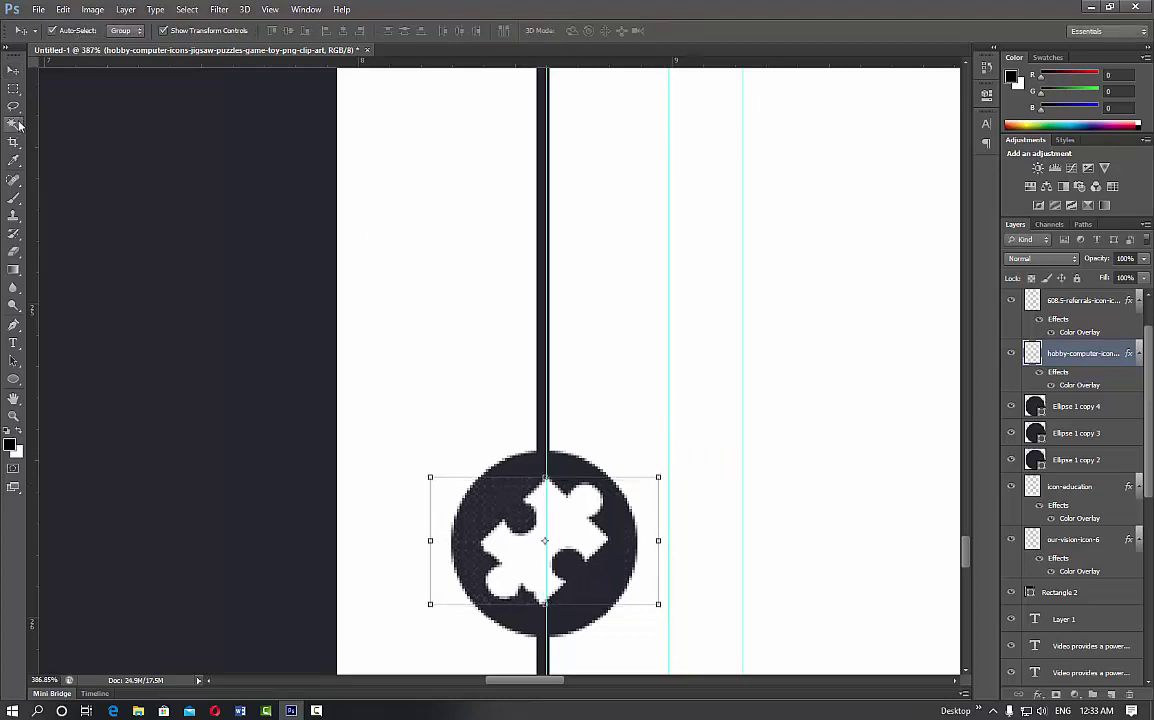
pyautogui.click(483, 509)
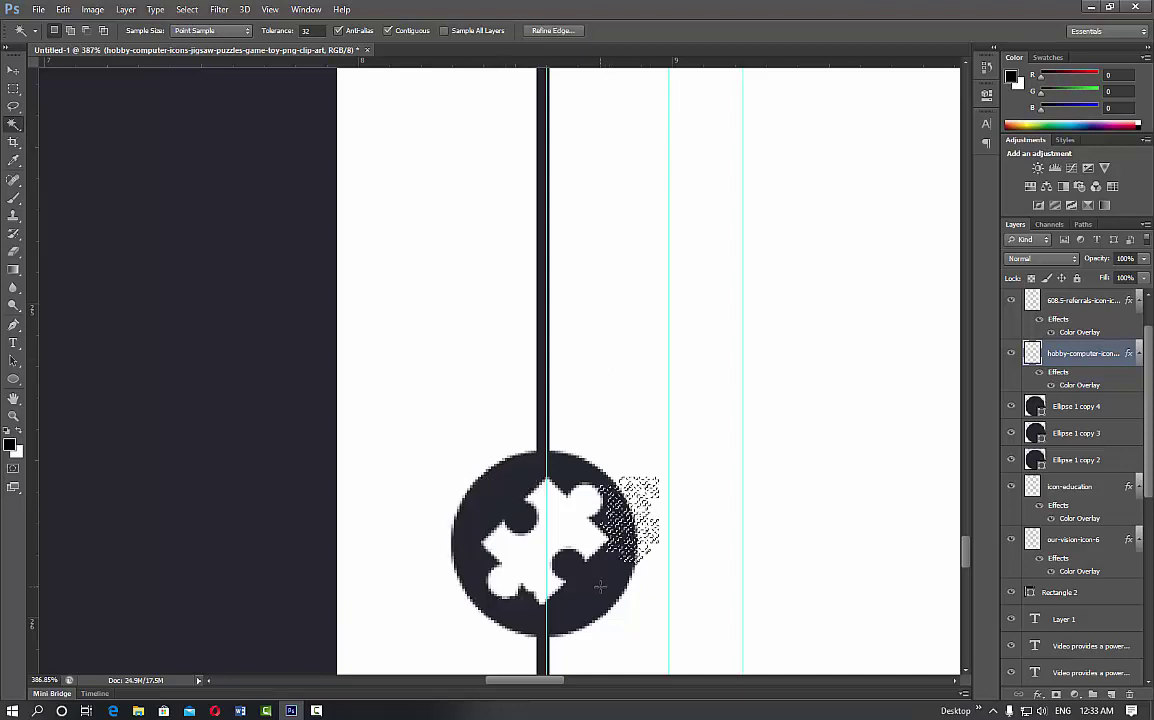
pyautogui.click(155, 9)
pyautogui.click(187, 9)
pyautogui.click(199, 37)
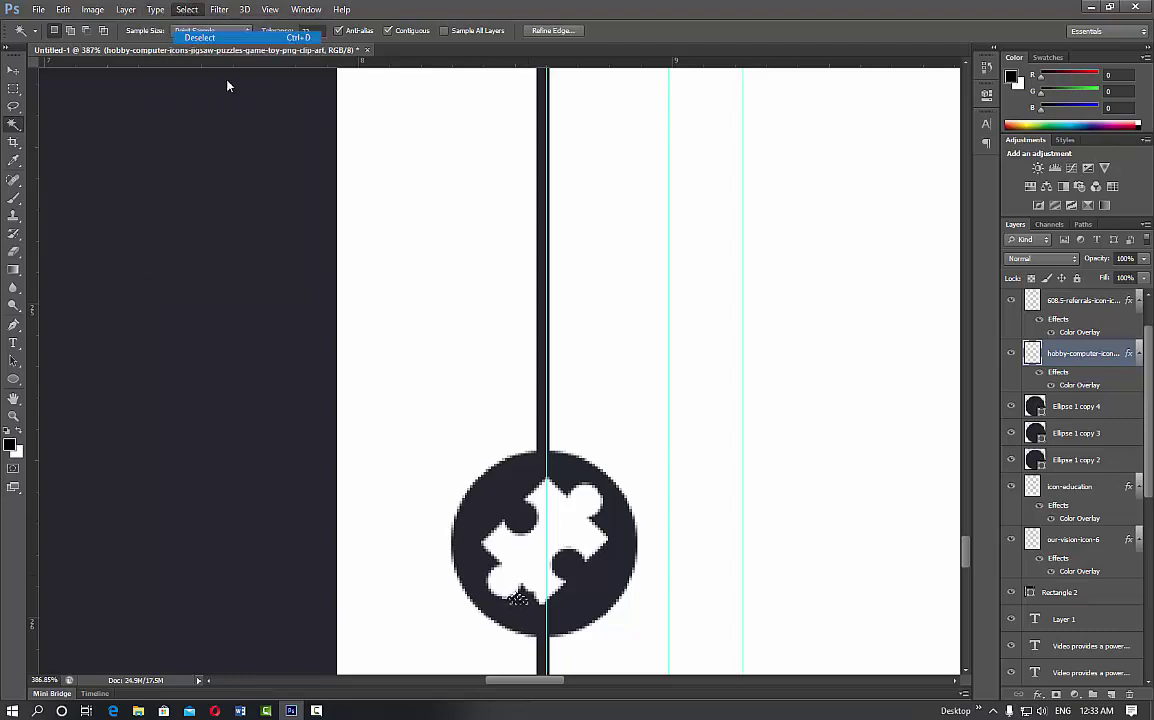
pyautogui.scroll(-3, 550, 450)
pyautogui.scroll(-3, 560, 420)
pyautogui.scroll(-3, 567, 396)
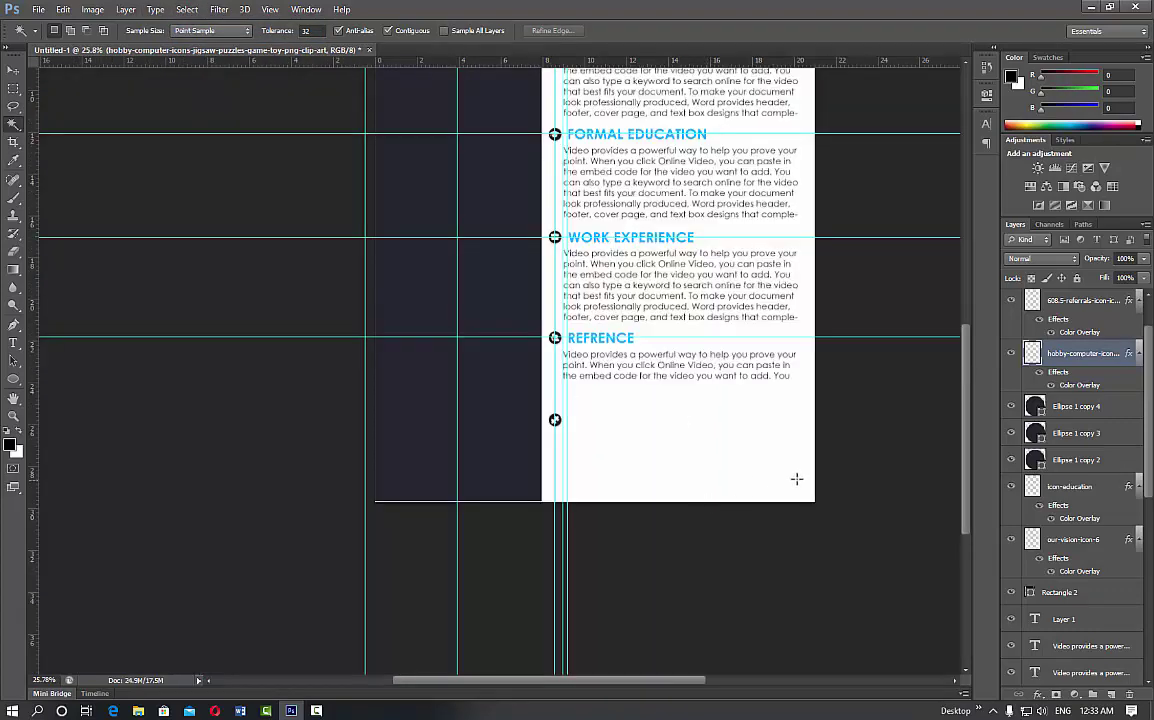
# Step: Drag 44099211-hobbies-icon-set from the cv mater folder onto Photoshop as its own document
pyautogui.click(1091, 6)
pyautogui.click(587, 320)
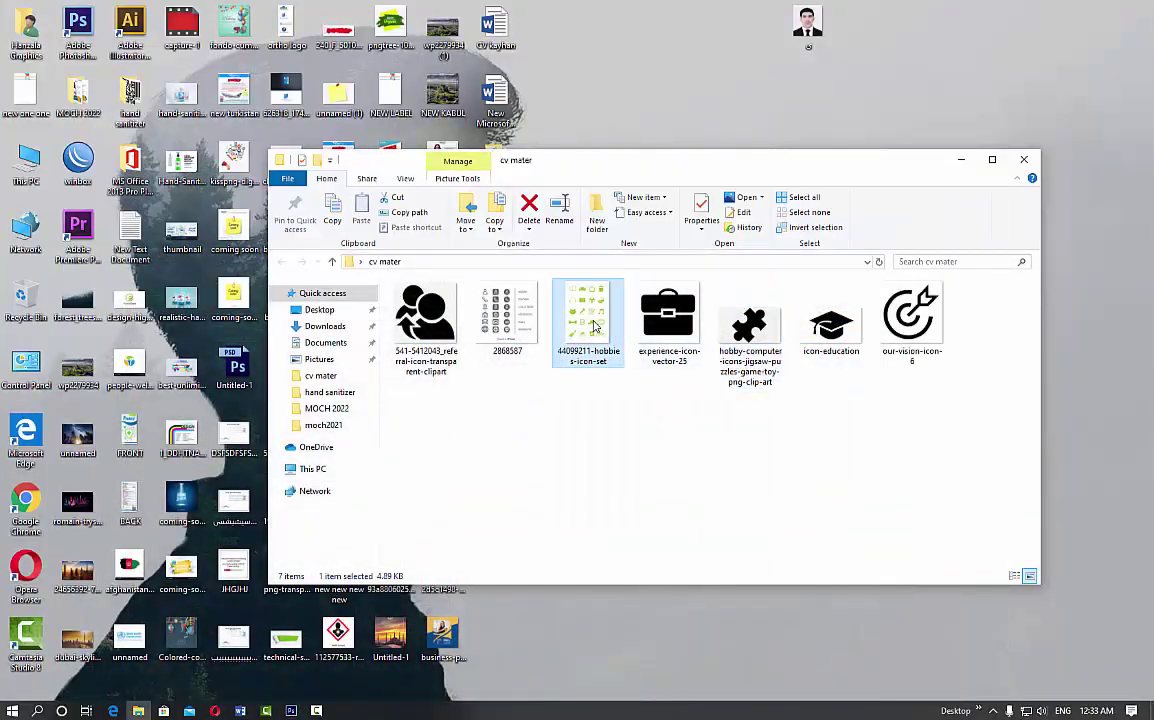
pyautogui.moveTo(587, 320)
pyautogui.mouseDown()
pyautogui.moveTo(478, 557)
pyautogui.moveTo(285, 713)
pyautogui.moveTo(364, 218)
pyautogui.moveTo(482, 291)
pyautogui.mouseUp()
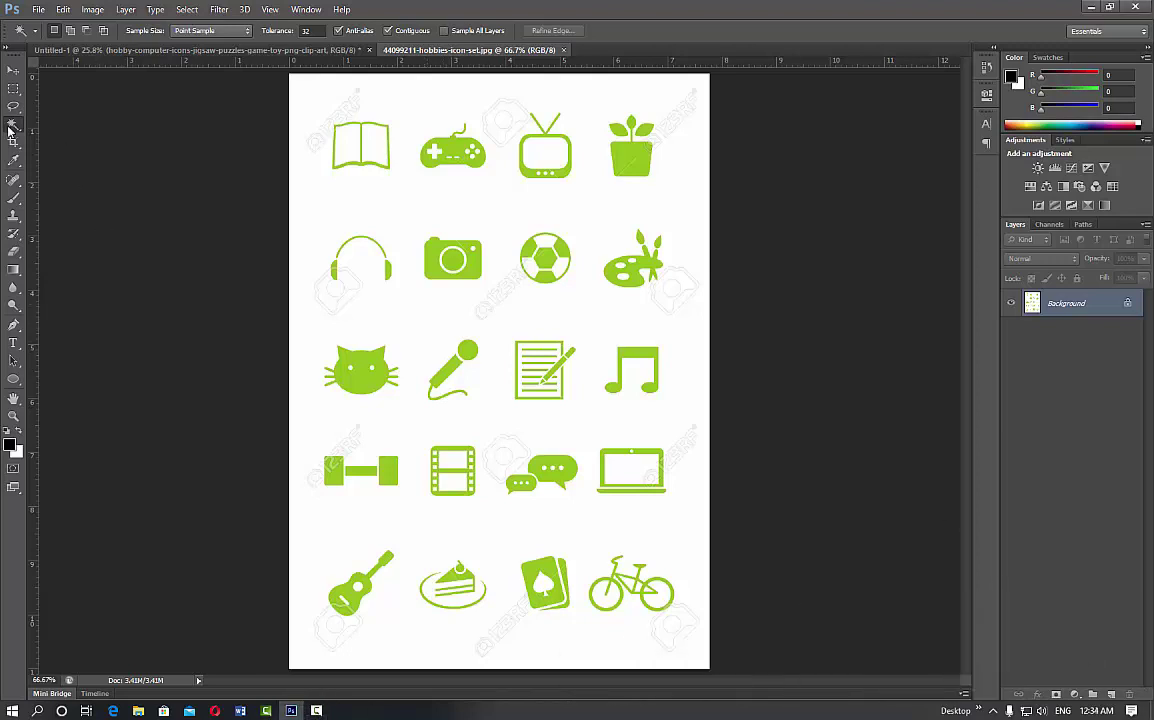
# Step: Copy the second icon row (headphones, camera, football, palette) into the CV document
pyautogui.click(13, 88)
pyautogui.moveTo(319, 209); pyautogui.dragTo(687, 309)
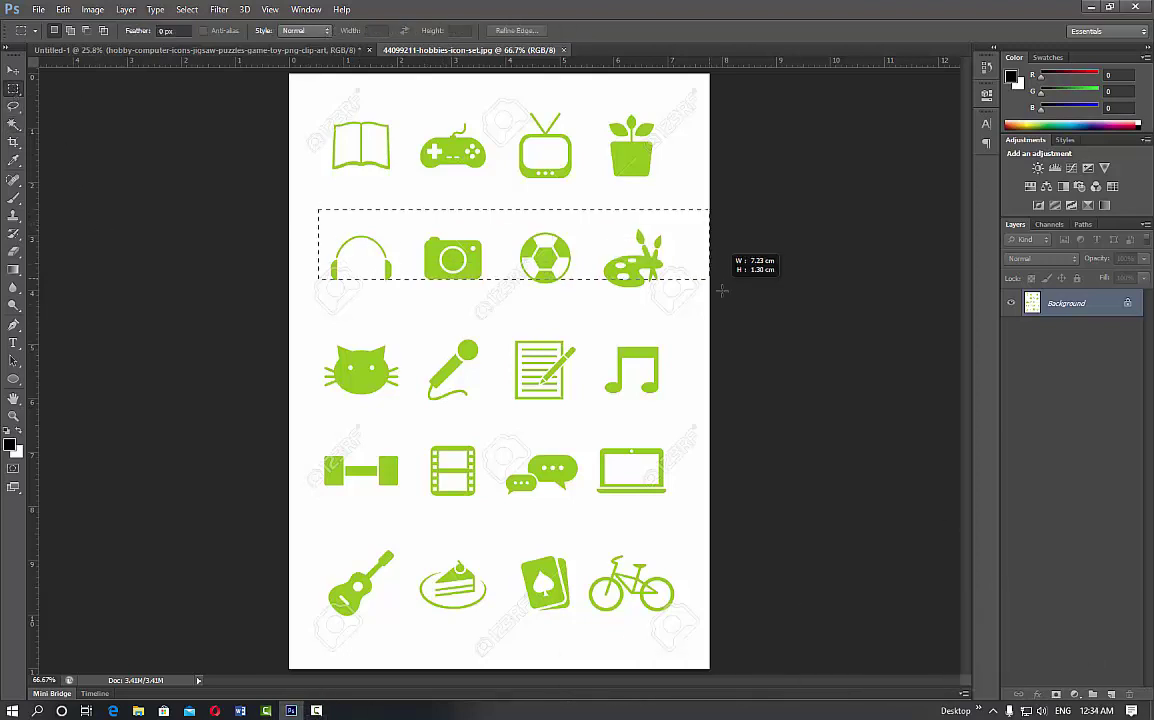
pyautogui.click(11, 72)
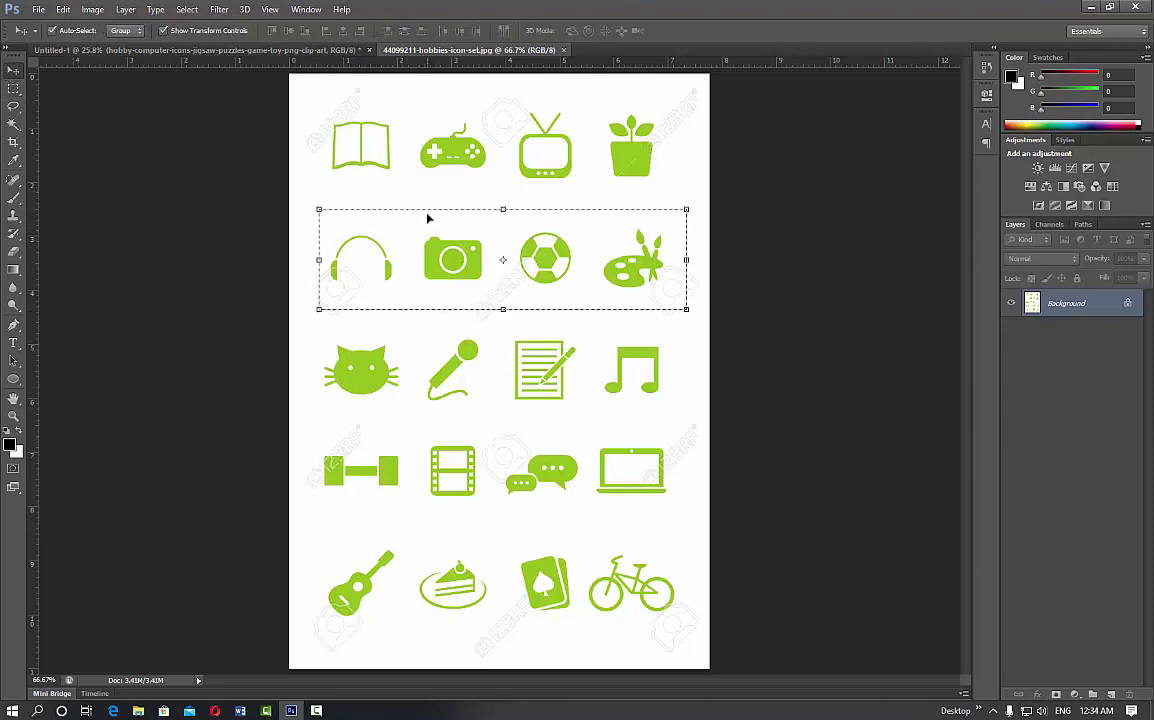
pyautogui.moveTo(438, 234)
pyautogui.mouseDown()
pyautogui.moveTo(697, 476)
pyautogui.moveTo(795, 427)
pyautogui.mouseUp()
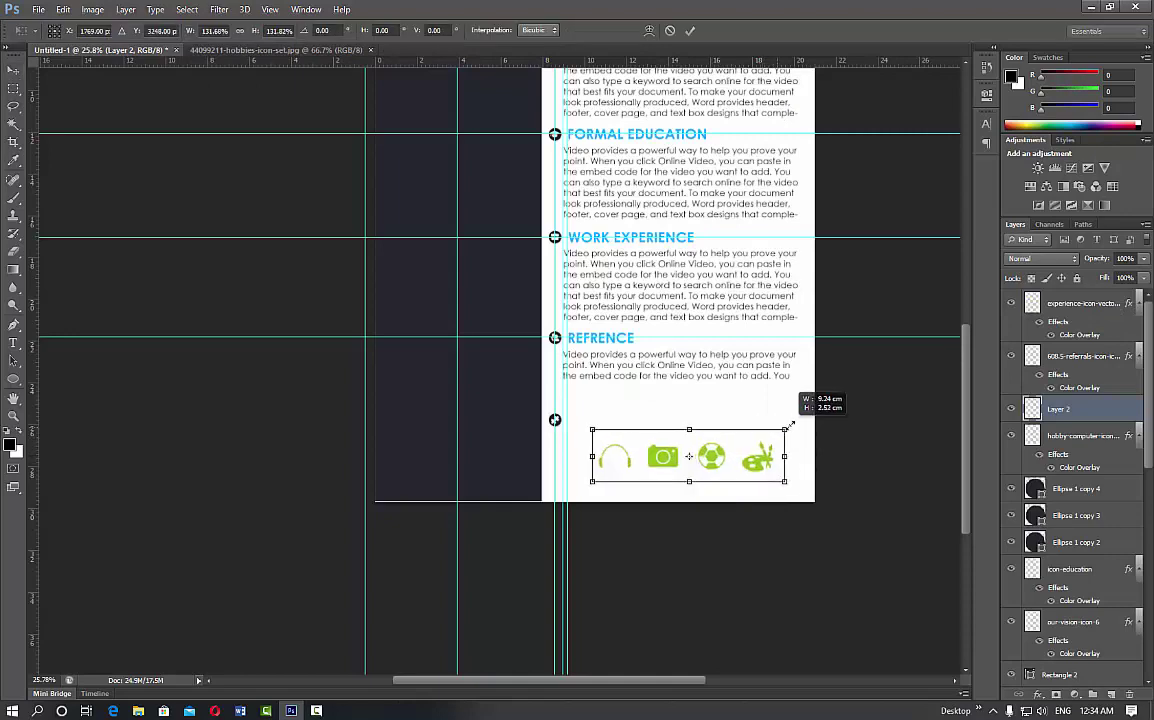
# Step: Commit the enlarged icon row and Magic Wand-select the white background and football patches
pyautogui.click(691, 31)
pyautogui.scroll(3, 780, 460)
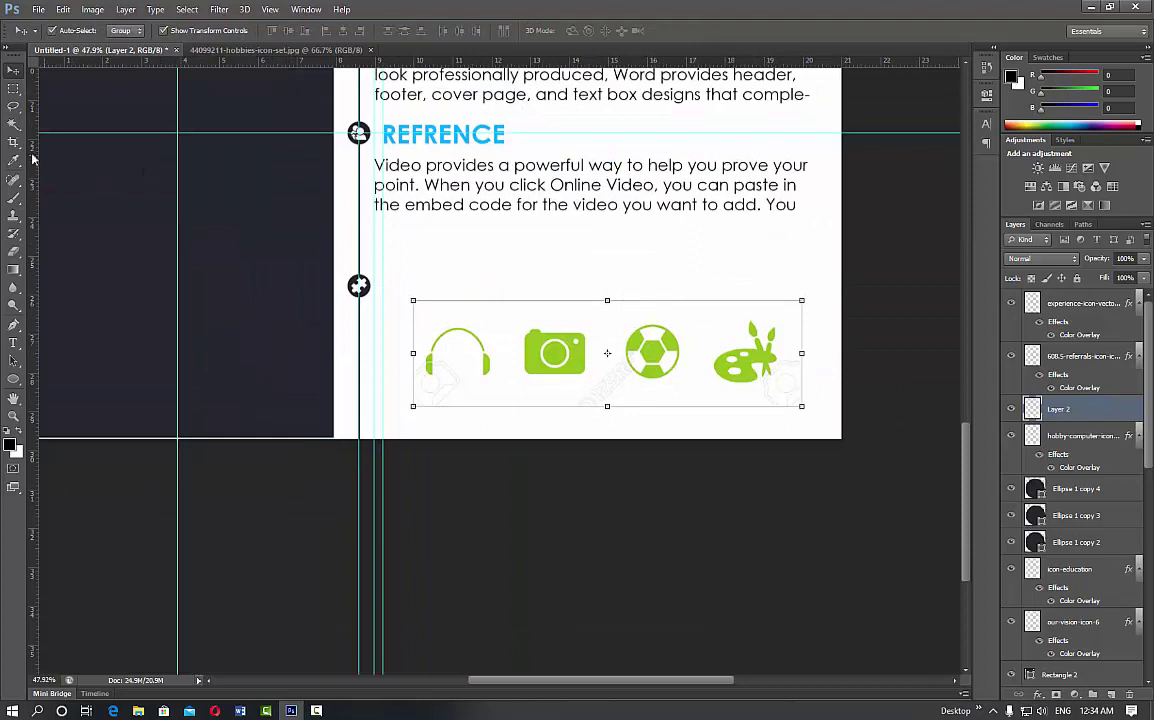
pyautogui.click(13, 124)
pyautogui.click(505, 332)
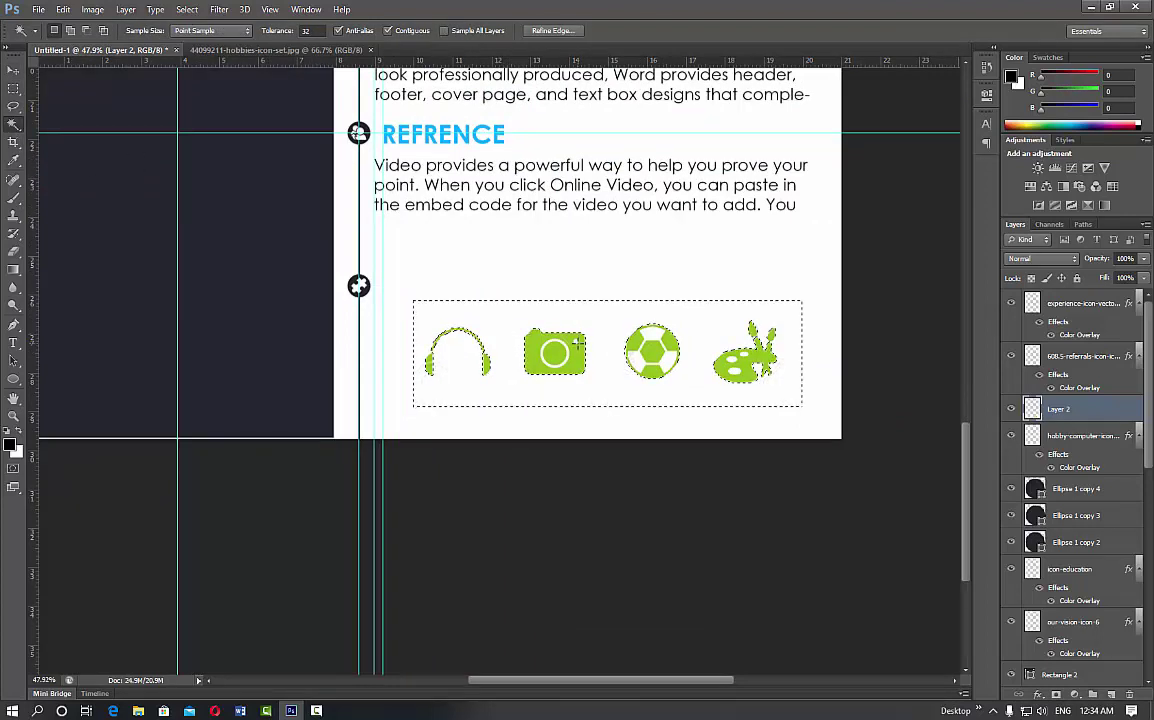
pyautogui.scroll(3, 745, 350)
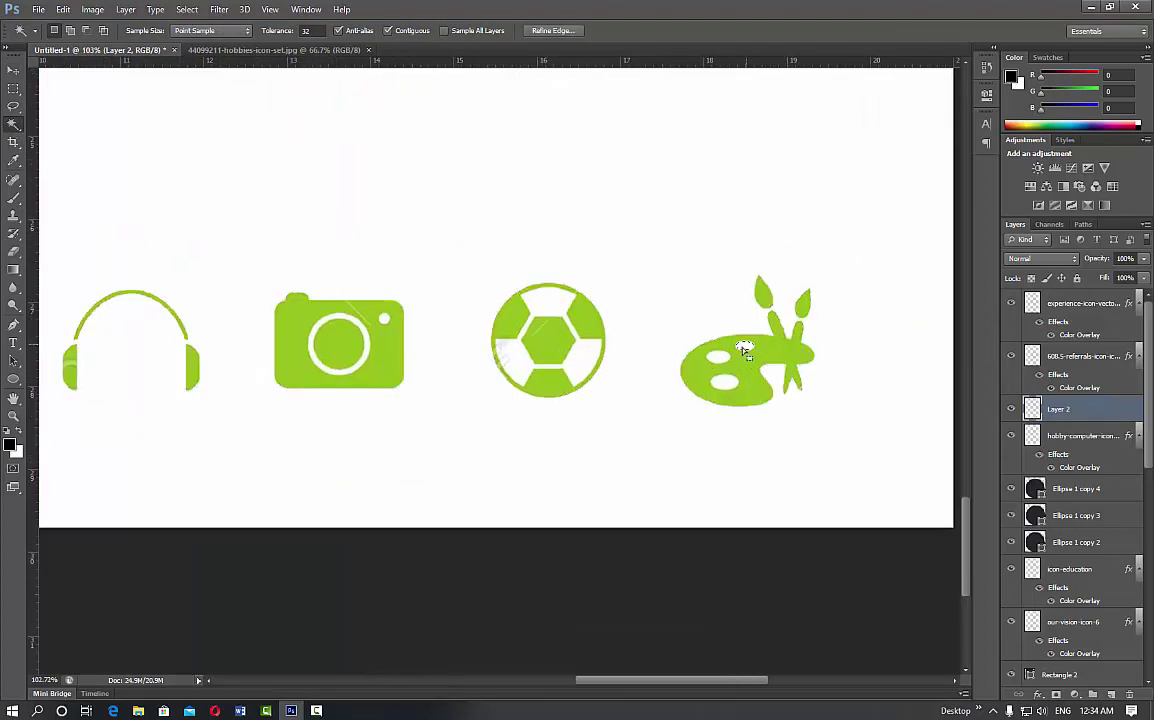
pyautogui.click(580, 364)
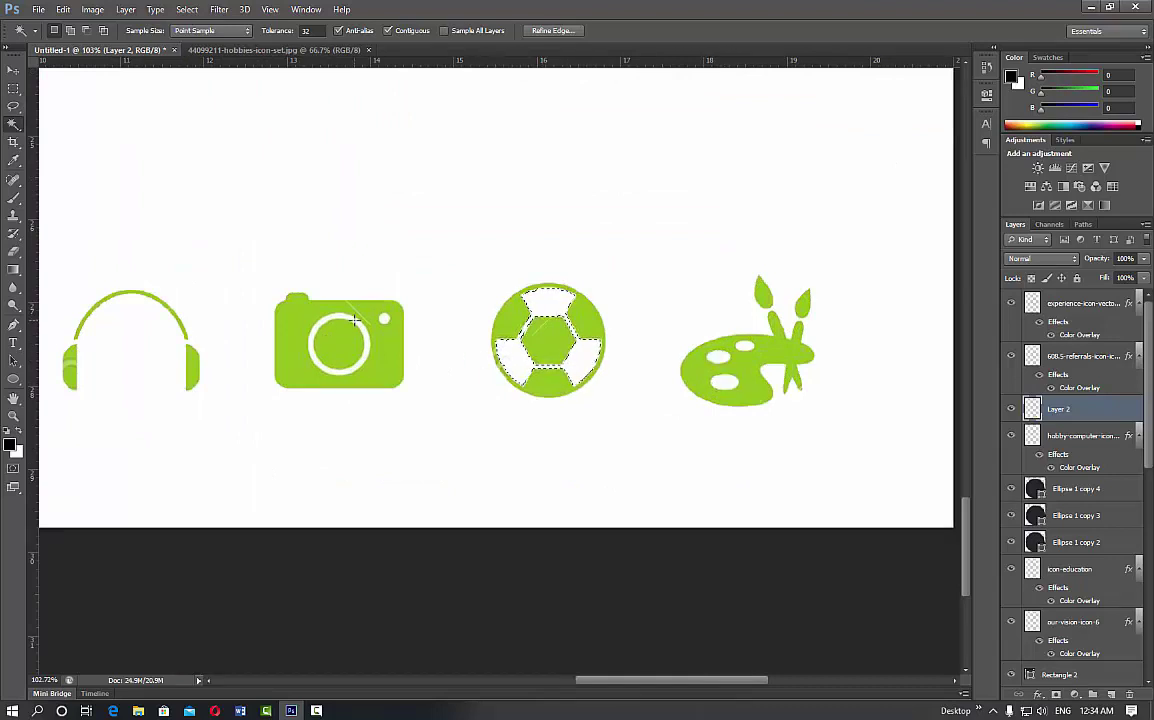
# Step: Clear the camera's white interior and flash dot, then deselect
pyautogui.click(325, 292)
pyautogui.click(383, 321)
pyautogui.scroll(-3, 511, 520)
pyautogui.scroll(-3, 430, 471)
pyautogui.click(187, 9)
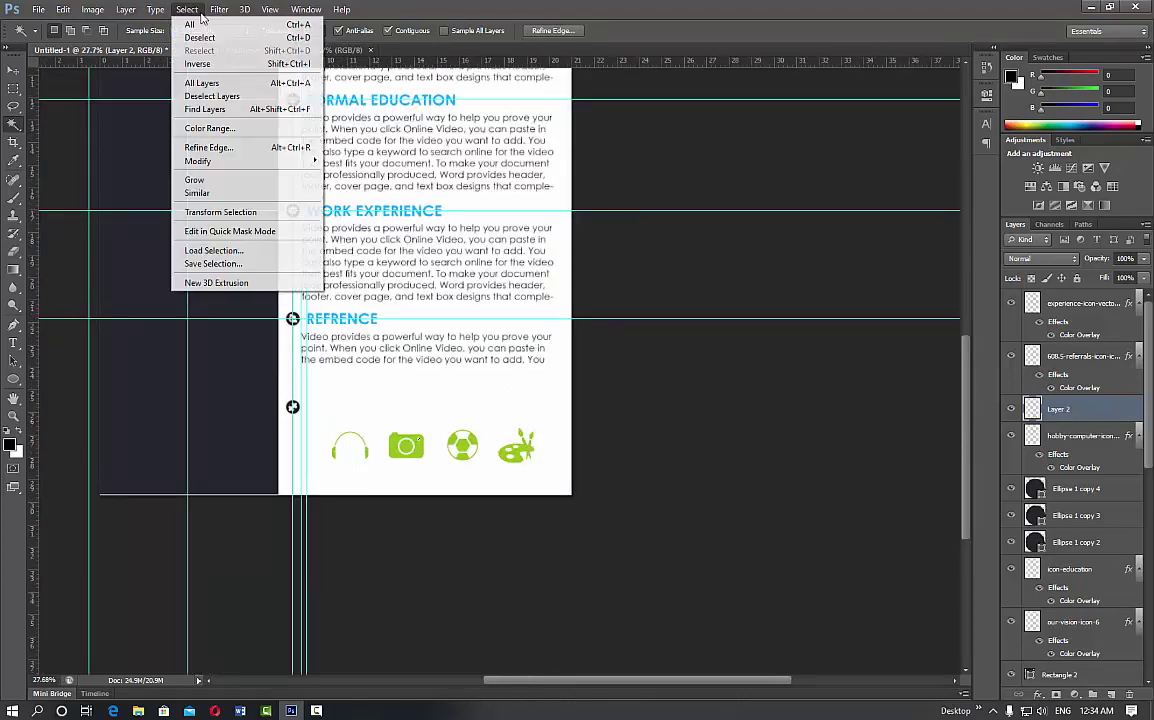
pyautogui.click(217, 38)
pyautogui.scroll(3, 433, 386)
pyautogui.scroll(-1, 413, 419)
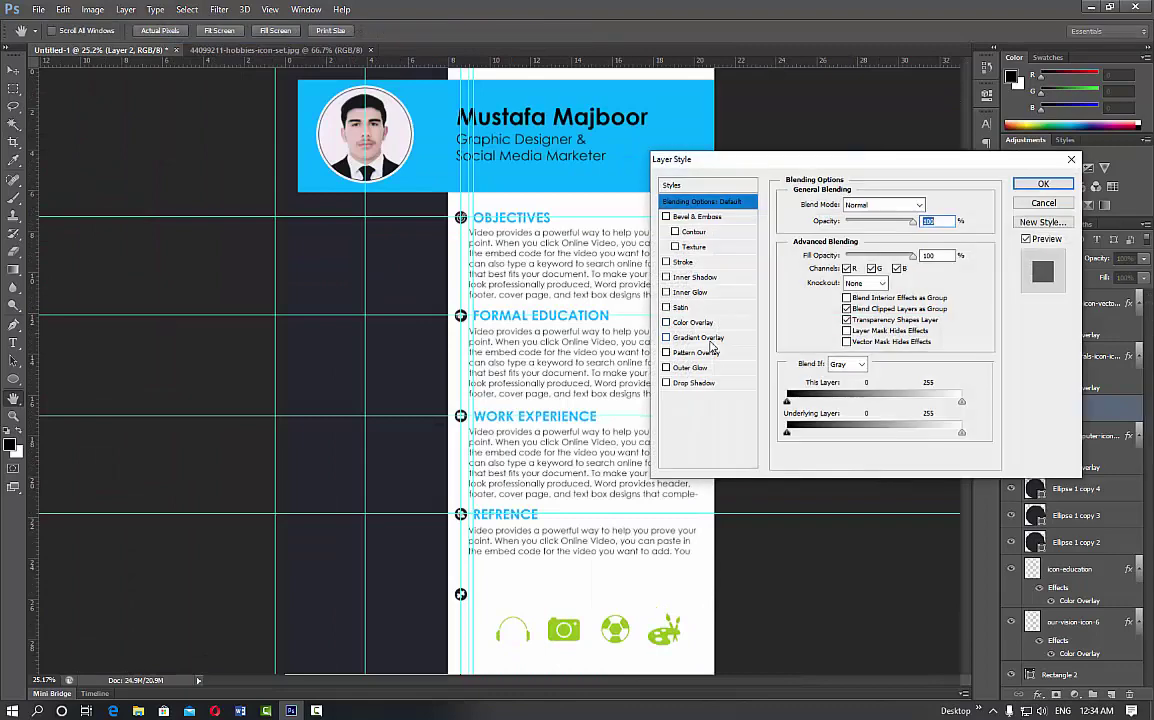
# Step: Add a Color Overlay to the icons using the blue sampled from the header
pyautogui.click(740, 322)
pyautogui.click(932, 204)
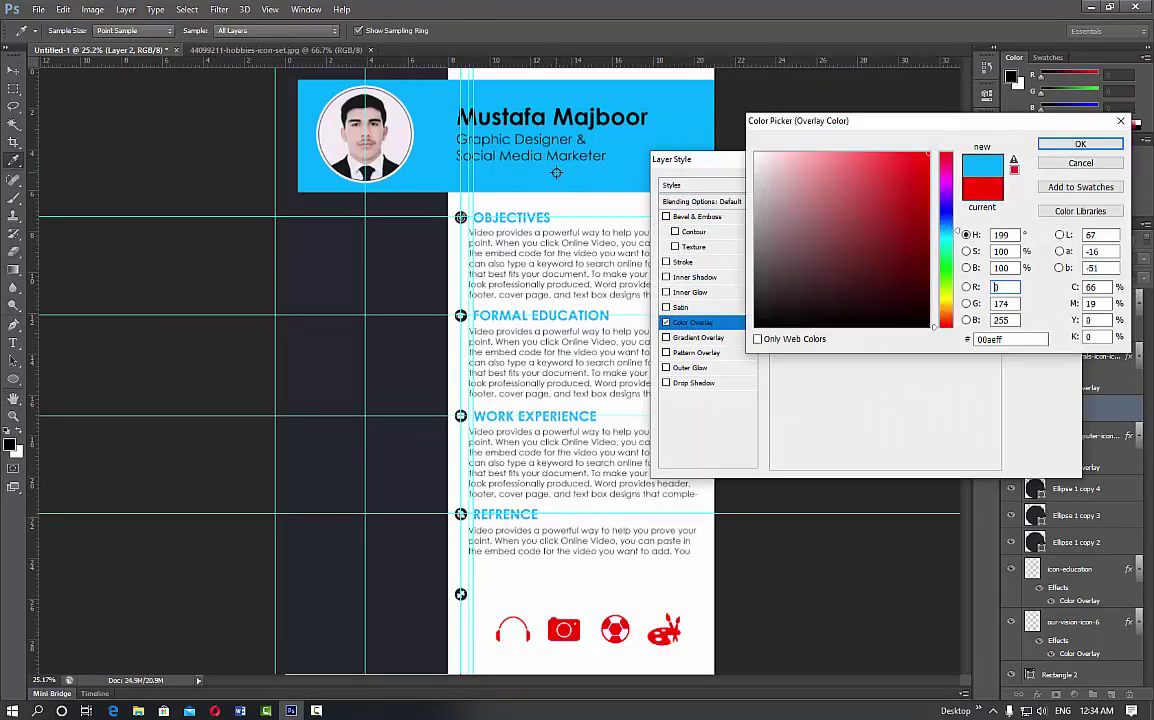
pyautogui.click(705, 180)
pyautogui.click(1077, 144)
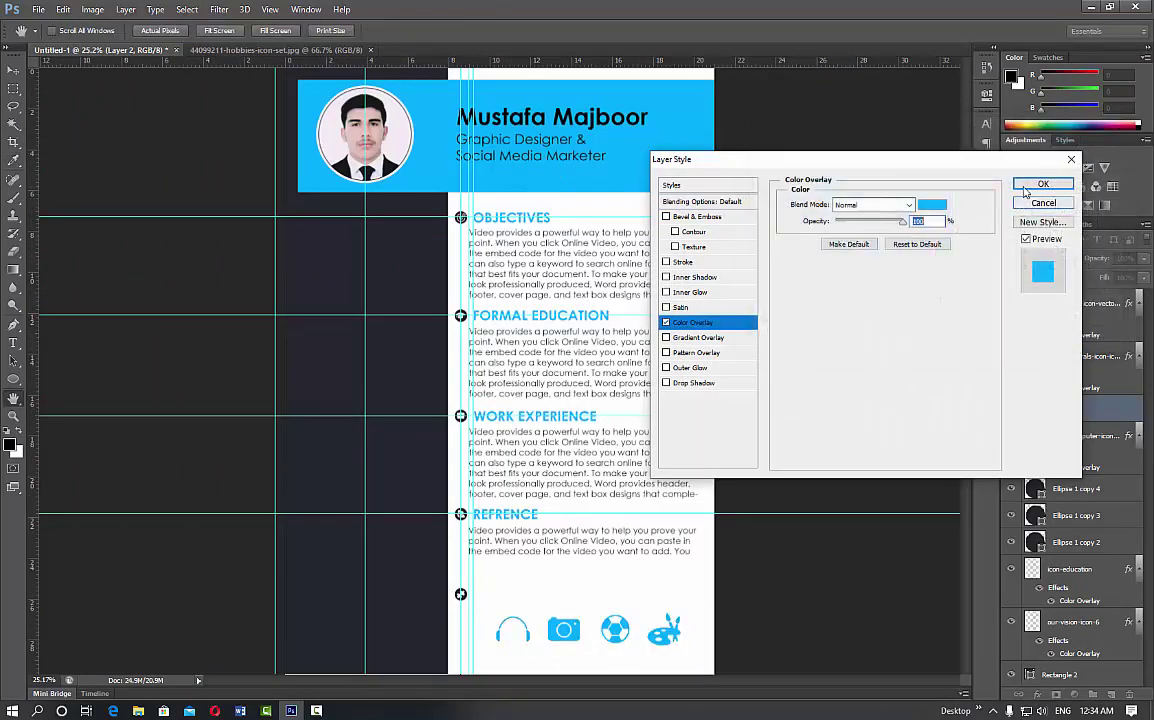
pyautogui.click(1041, 184)
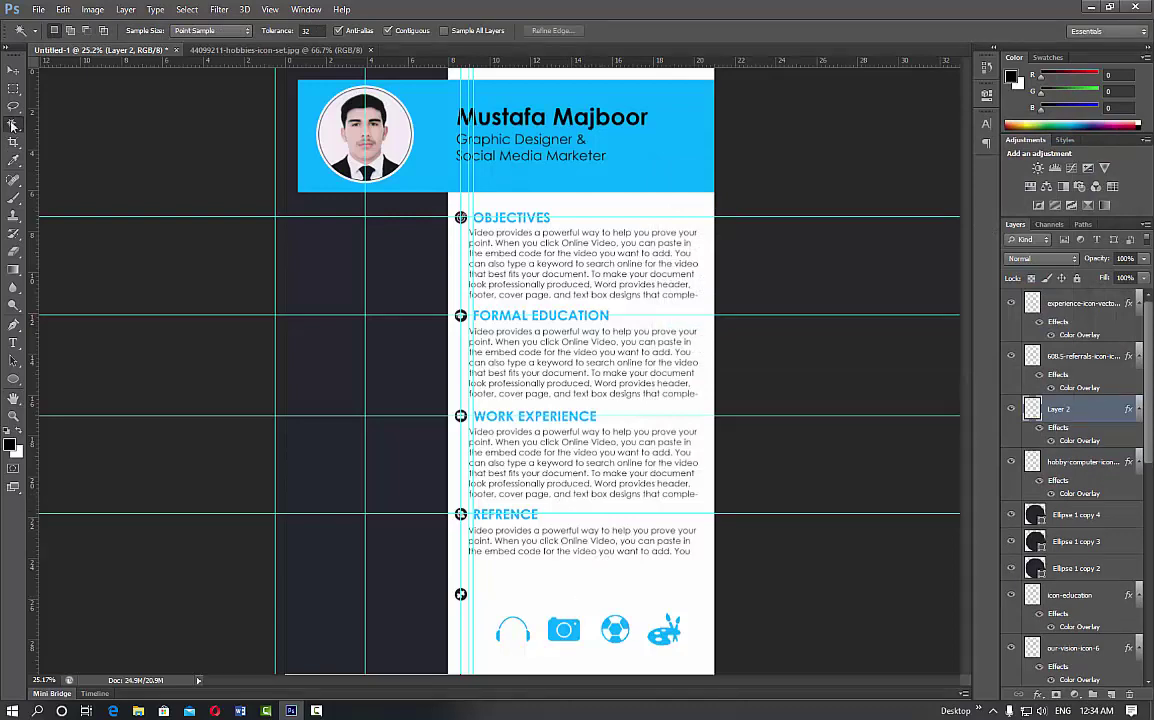
# Step: Change the icons' overlay colour to the dark sidebar navy 25252d
pyautogui.click(13, 71)
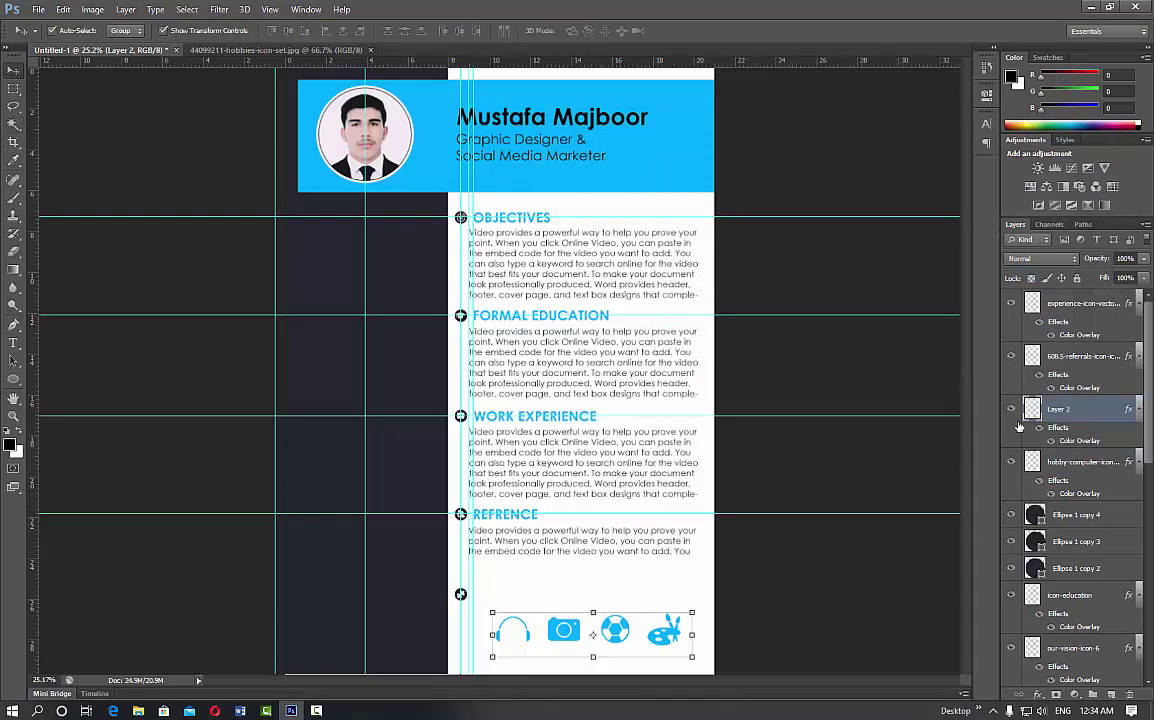
pyautogui.moveTo(709, 147); pyautogui.dragTo(783, 160)
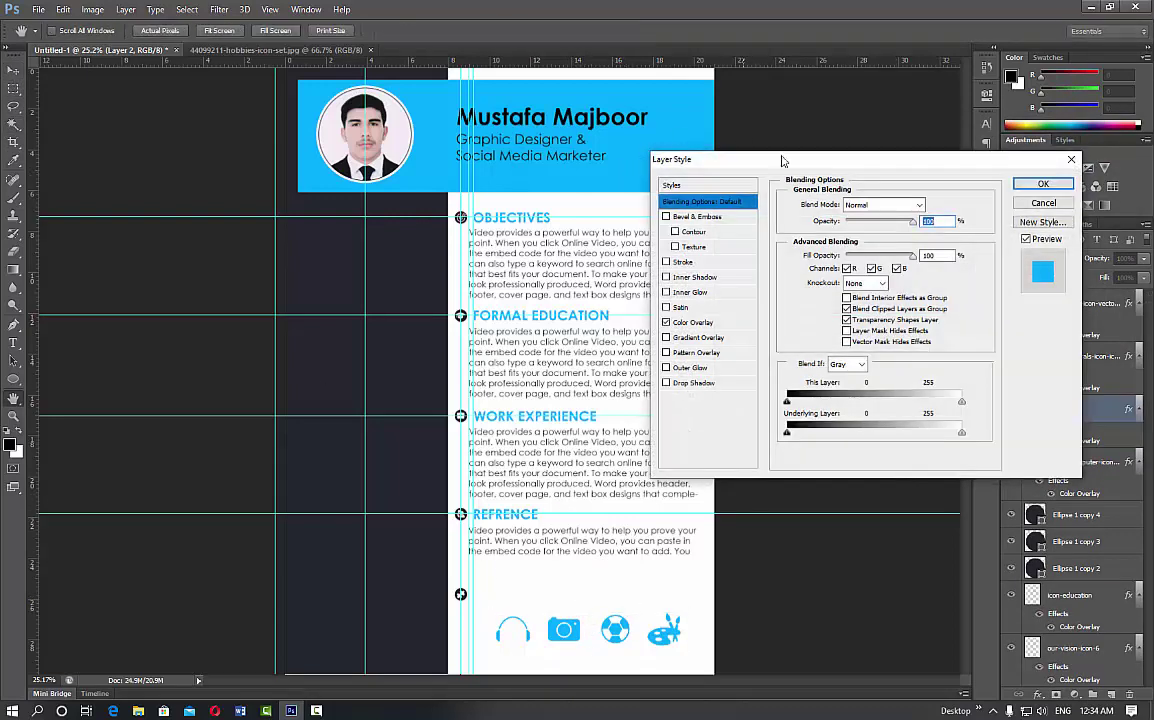
pyautogui.click(693, 322)
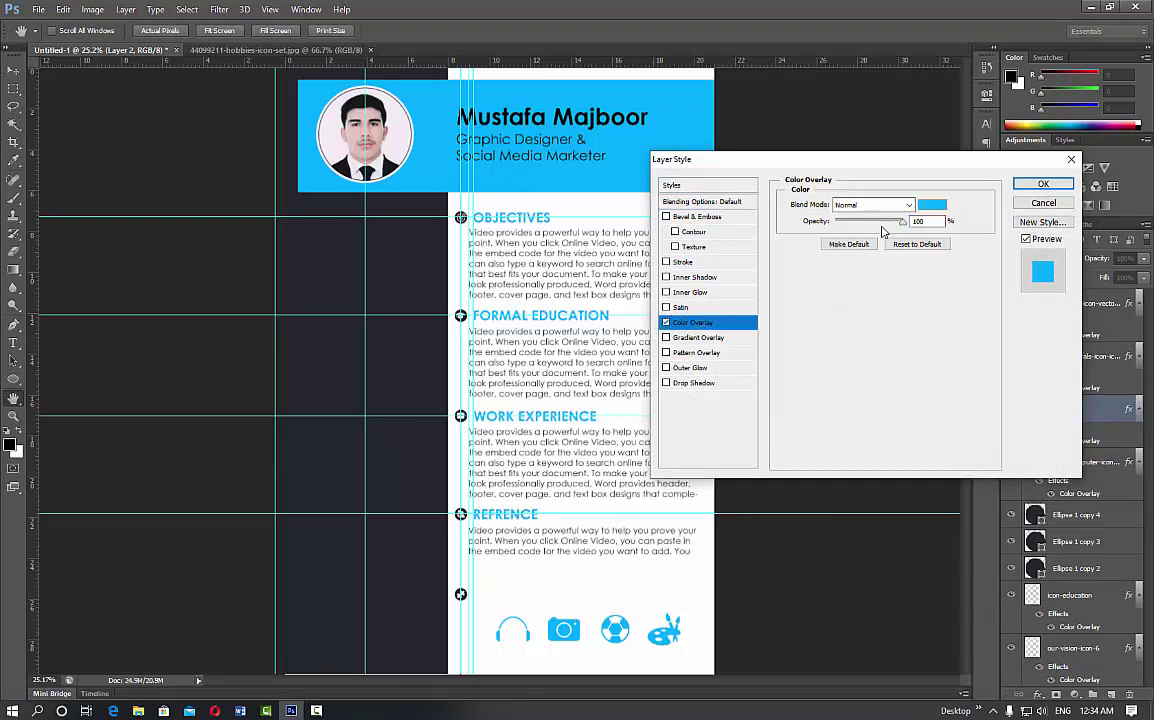
pyautogui.click(932, 206)
pyautogui.click(331, 356)
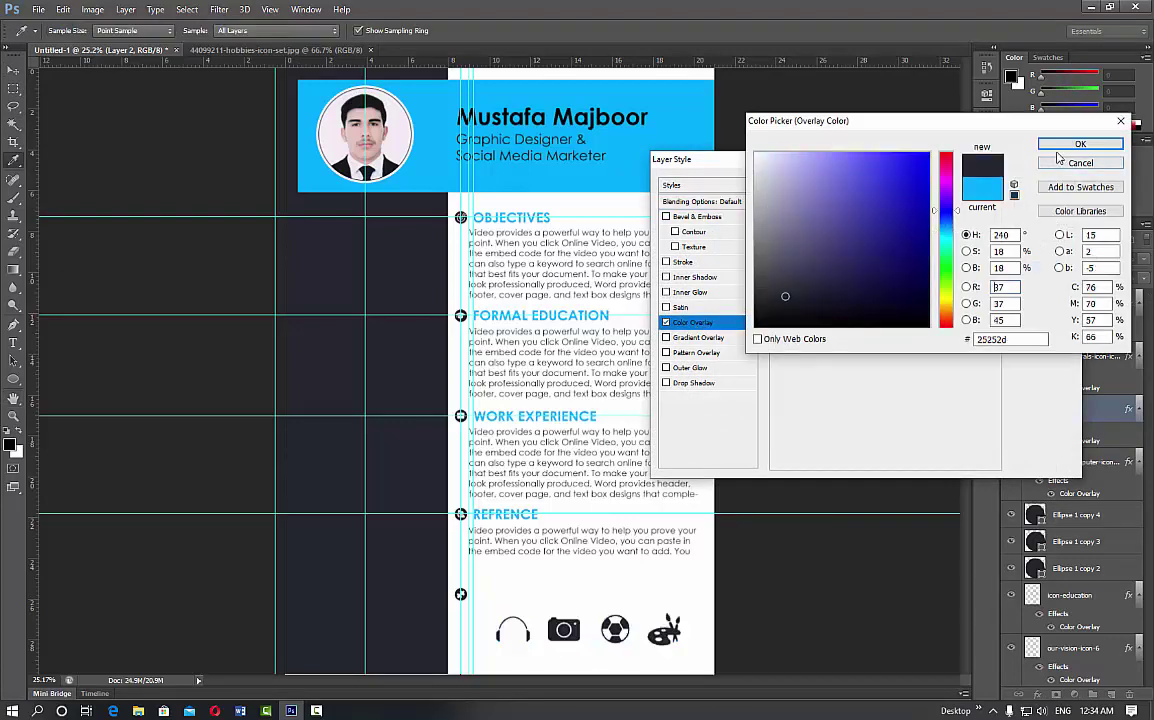
pyautogui.click(1079, 145)
pyautogui.click(1052, 184)
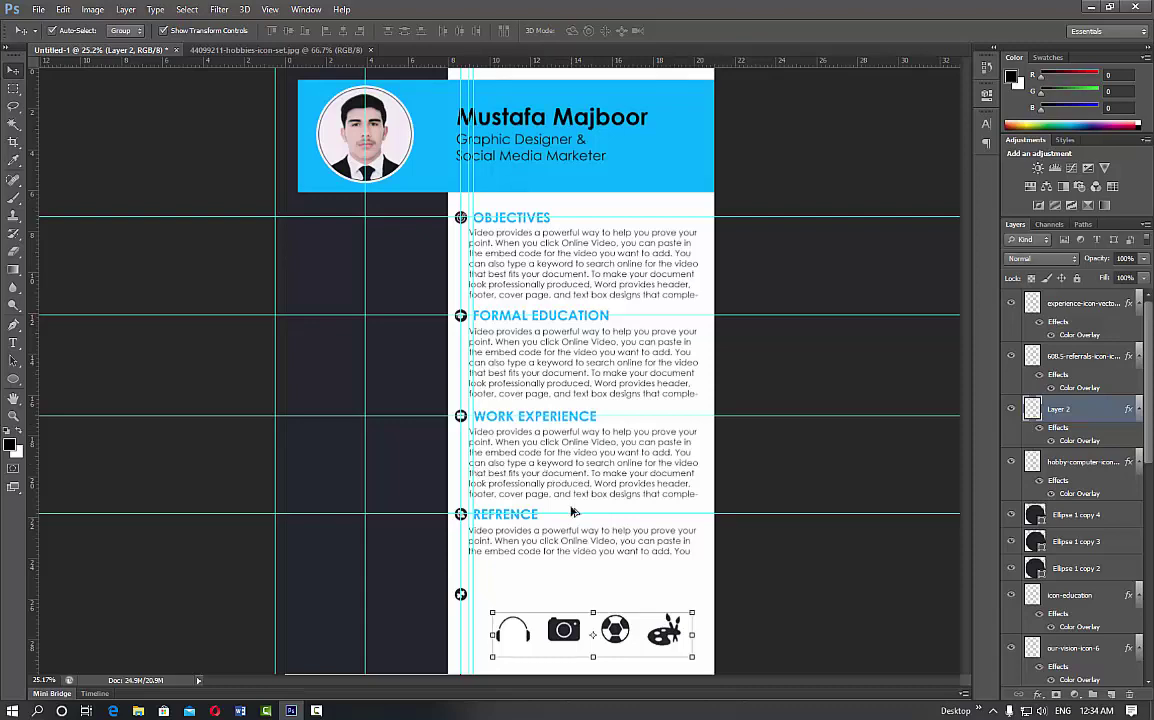
pyautogui.scroll(3, 572, 512)
# Step: Select the hobby icon row and add a vertical guide at 14.63 cm
pyautogui.scroll(-2, 590, 523)
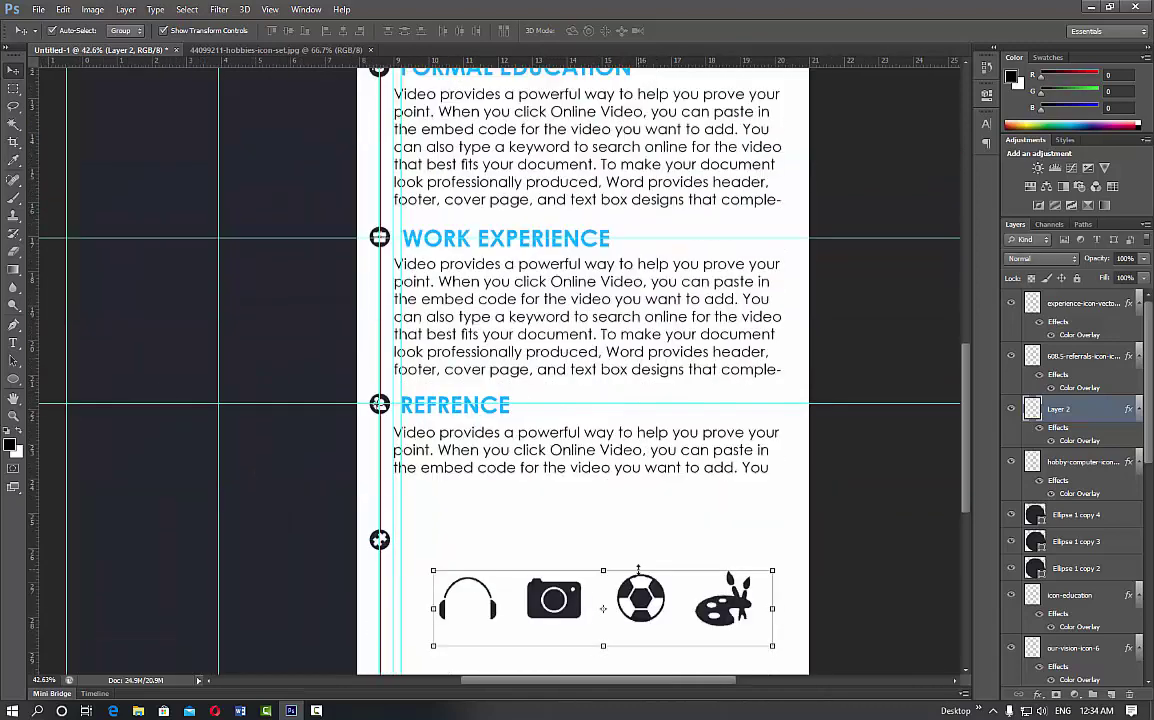
pyautogui.scroll(-2, 603, 608)
pyautogui.scroll(-2, 603, 476)
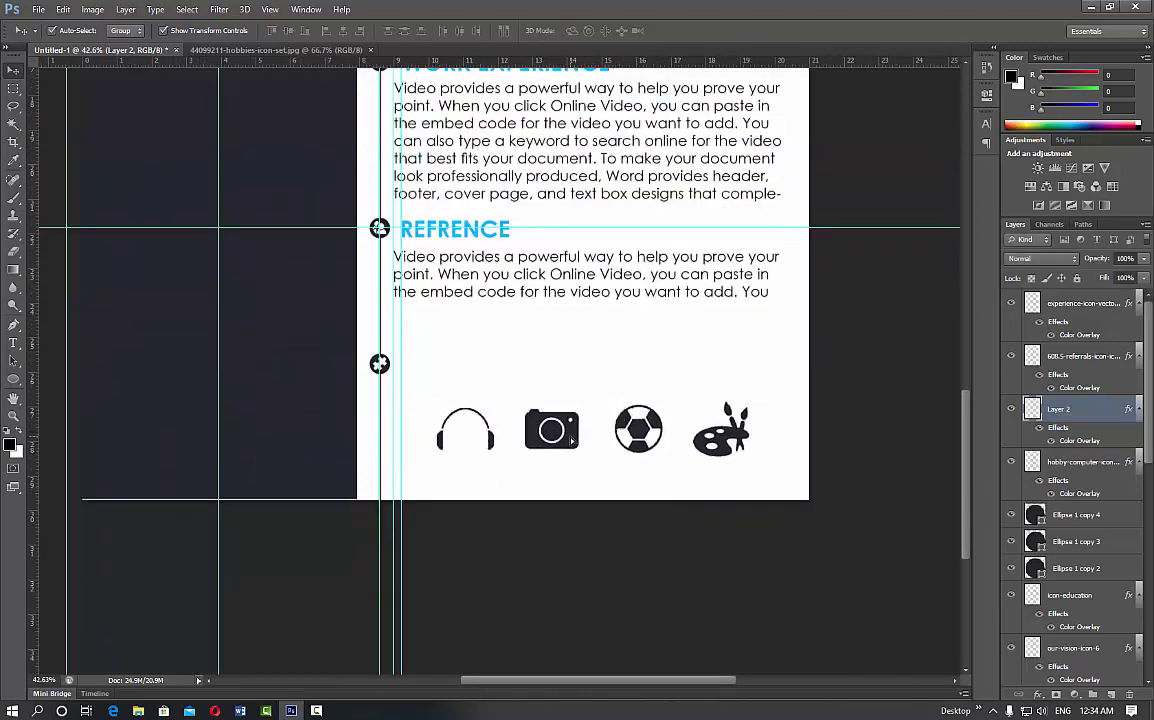
pyautogui.click(572, 441)
pyautogui.moveTo(497, 257); pyautogui.dragTo(588, 272)
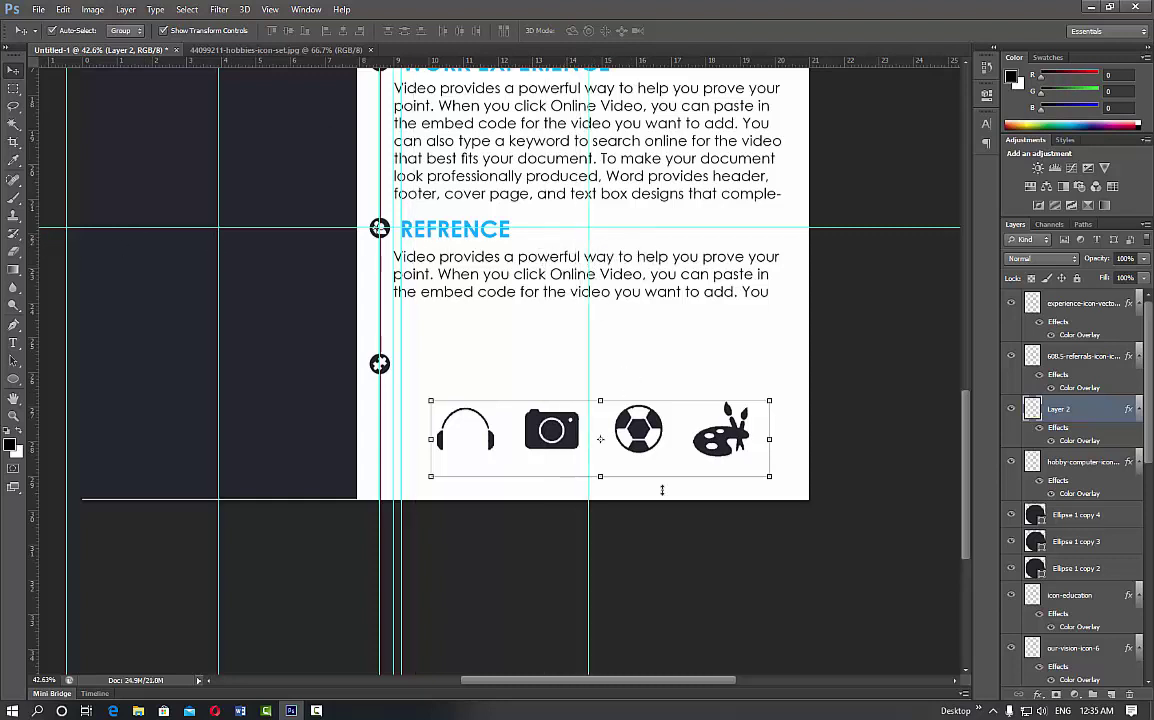
# Step: Nudge the icon row two steps left and two steps up
pyautogui.press('Left')
pyautogui.press('Left')
pyautogui.press('Left')
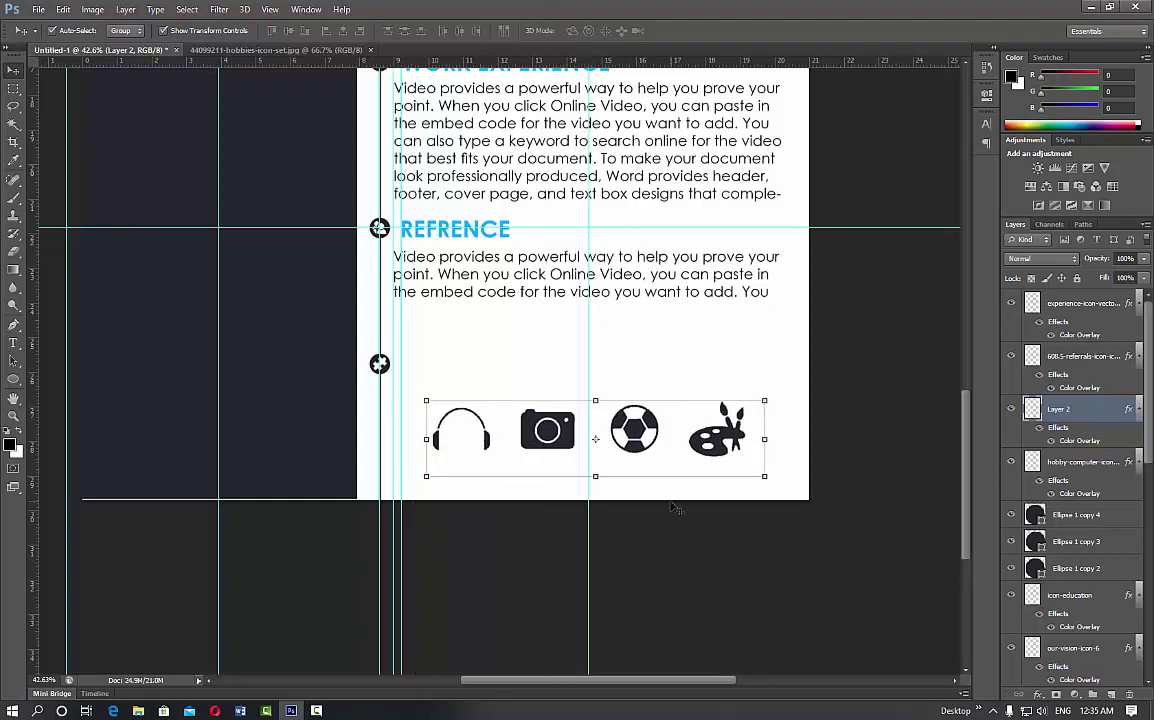
pyautogui.press('Left')
pyautogui.press('Left')
pyautogui.press('Left')
pyautogui.press('Left')
pyautogui.press('Left')
pyautogui.press('Left')
pyautogui.press('Left')
pyautogui.press('Left')
pyautogui.press('Left')
pyautogui.press('Up')
pyautogui.press('Up')
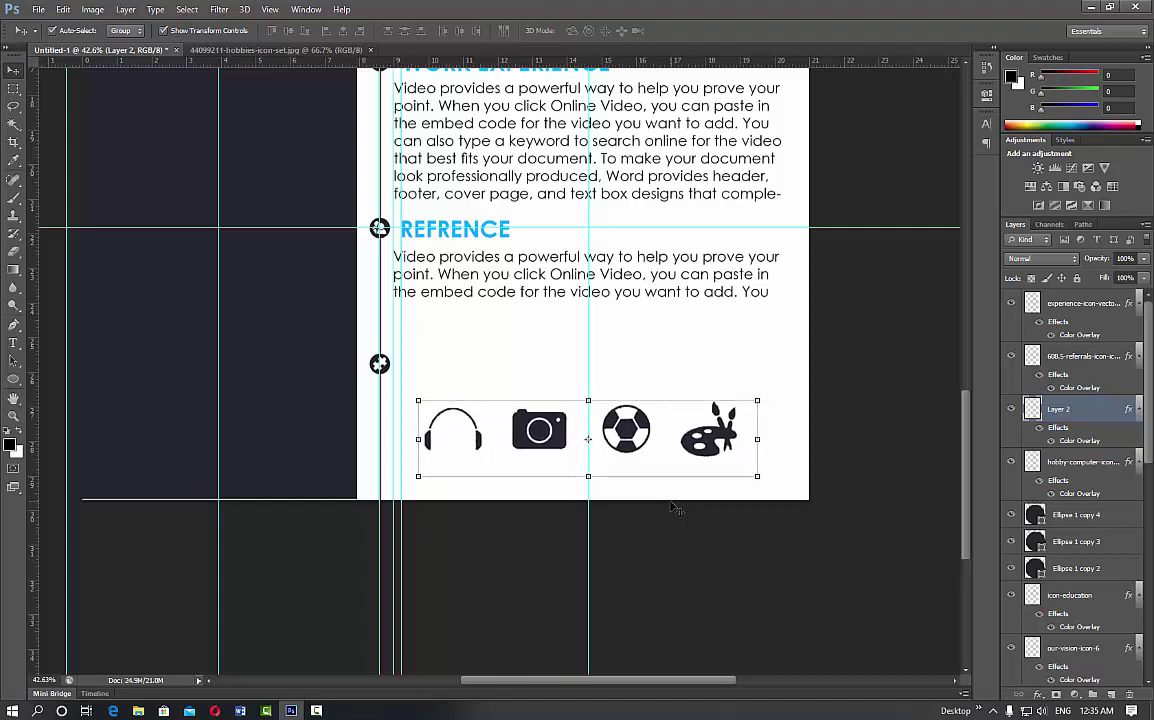
pyautogui.press('Up')
pyautogui.press('Up')
# Step: Copy the REFRENCE heading beside the bottom circle and add a horizontal guide through it
pyautogui.click(478, 227)
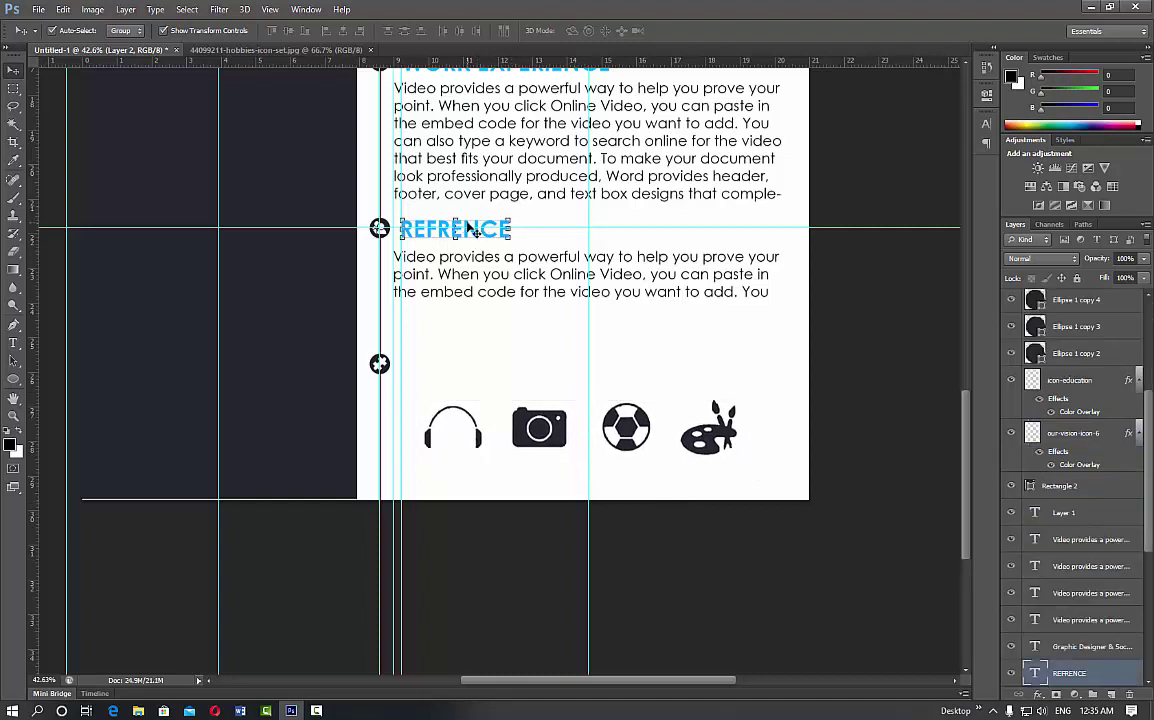
pyautogui.moveTo(466, 229); pyautogui.dragTo(468, 358)
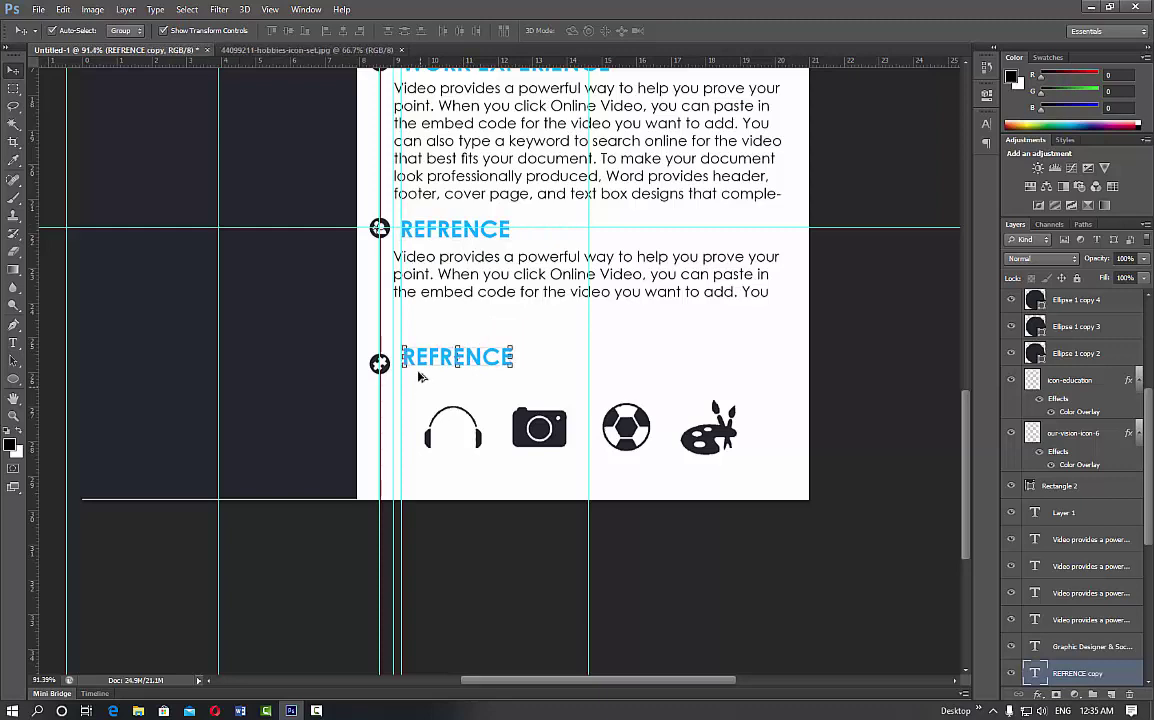
pyautogui.scroll(3, 328, 313)
pyautogui.click(331, 335)
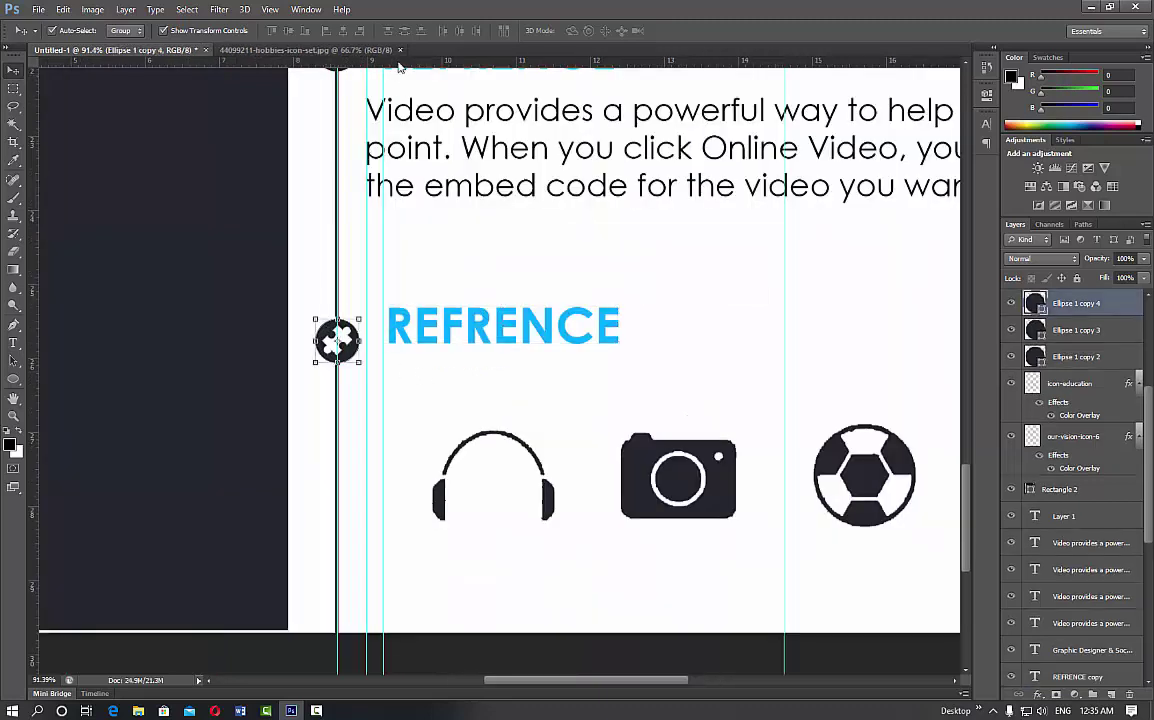
pyautogui.moveTo(398, 62)
pyautogui.mouseDown()
pyautogui.moveTo(458, 335)
pyautogui.moveTo(447, 349)
pyautogui.moveTo(444, 336)
pyautogui.mouseUp()
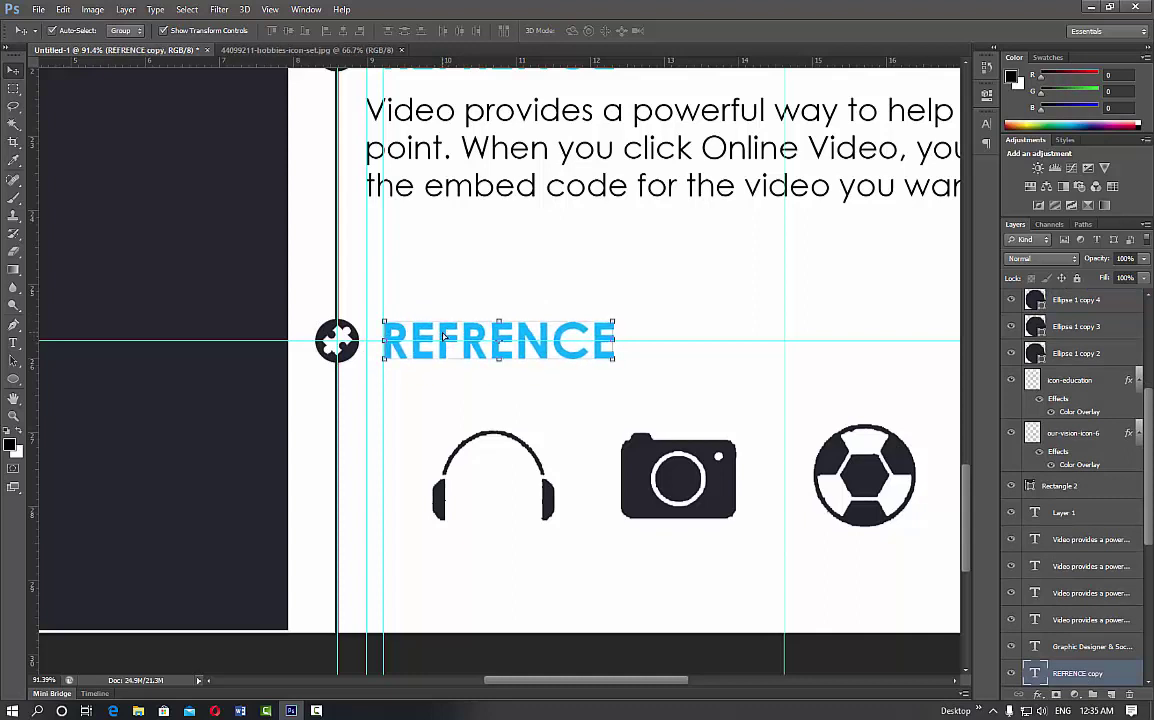
# Step: Rewrite the copied heading text as HOBBIES
pyautogui.press('t')
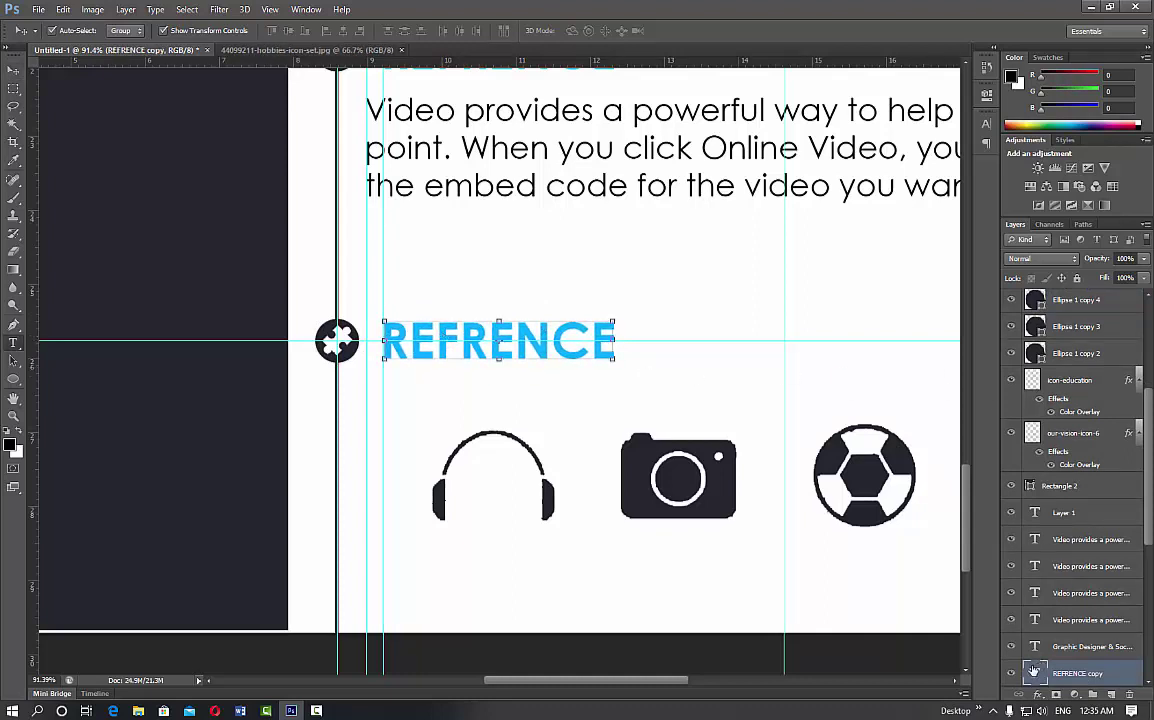
pyautogui.doubleClick(1033, 671)
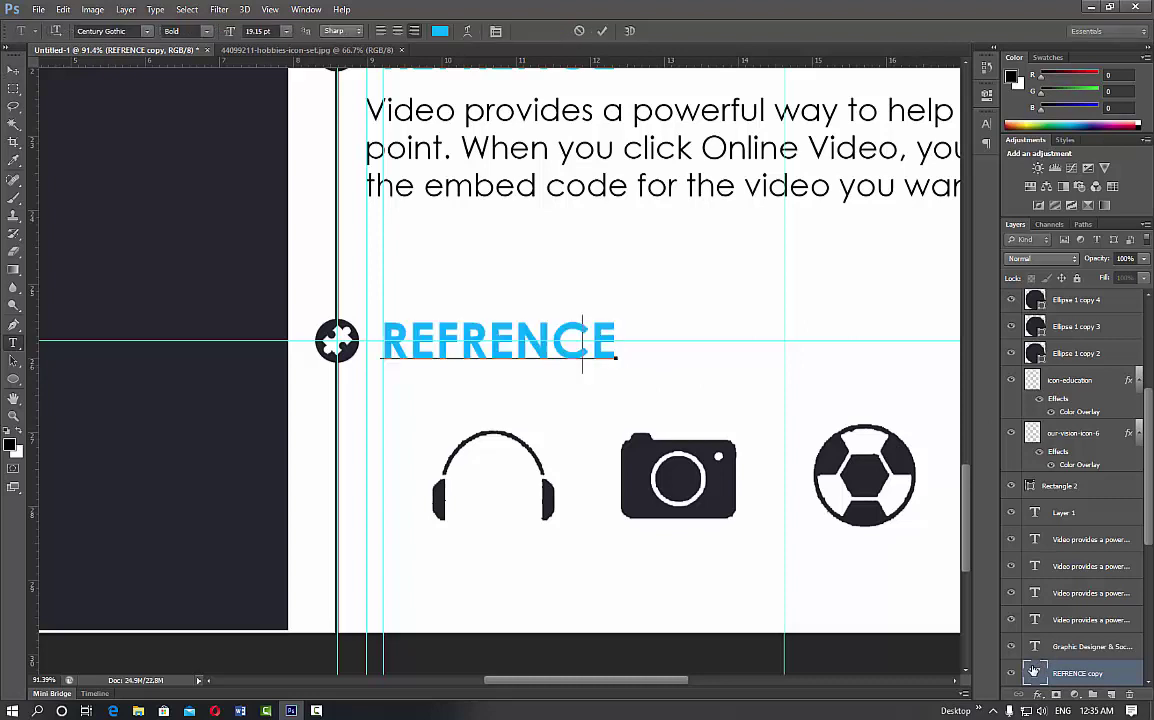
pyautogui.write('HO')
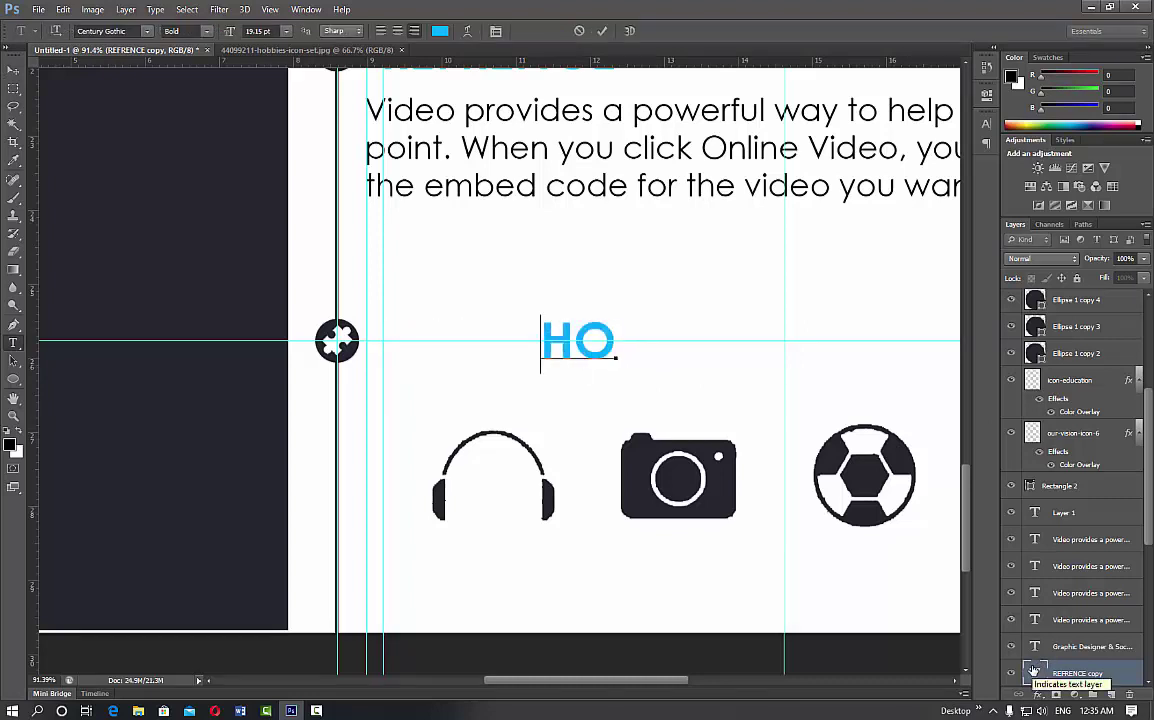
pyautogui.write('BI')
pyautogui.press('BackSpace')
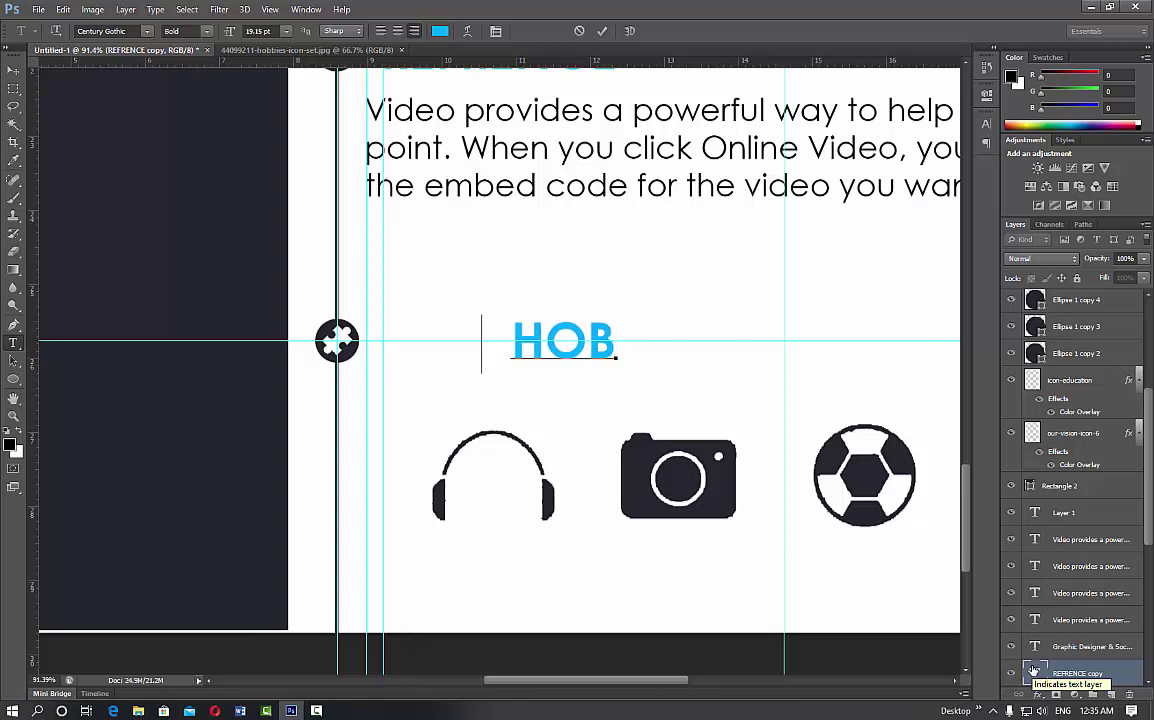
pyautogui.write('BIES')
pyautogui.click(603, 31)
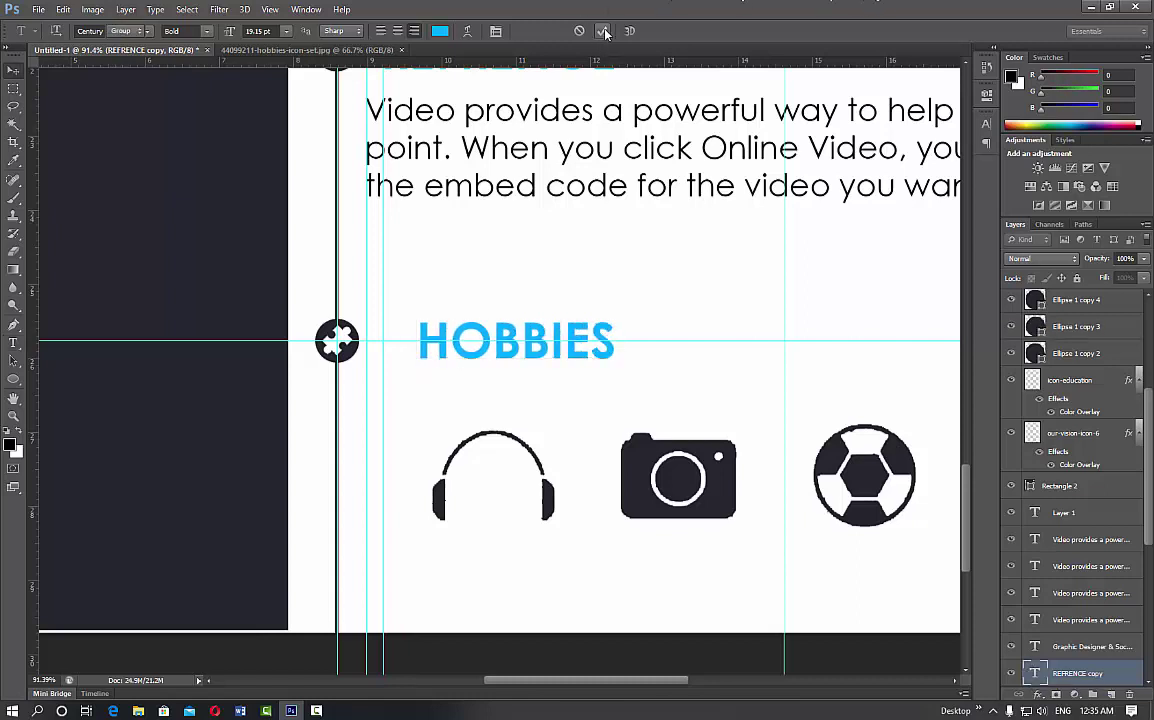
# Step: Move the HOBBIES heading left to sit beside its puzzle-piece marker
pyautogui.press('v')
pyautogui.press('Left')
pyautogui.press('Left')
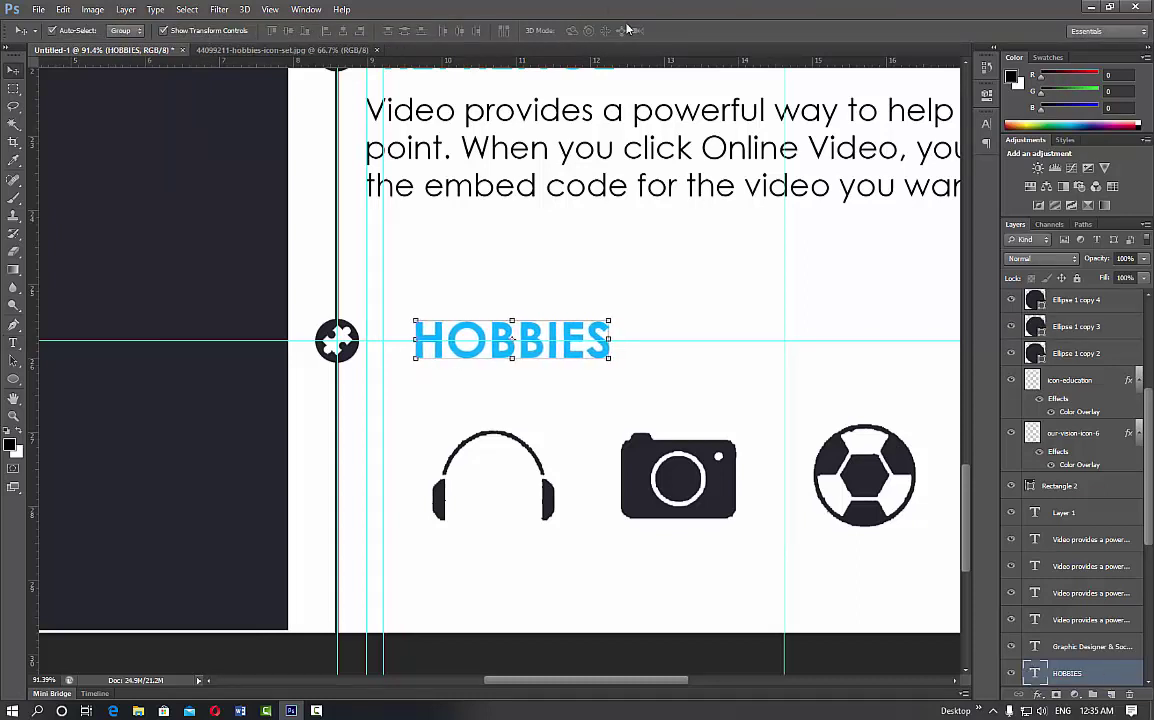
pyautogui.moveTo(580, 333); pyautogui.dragTo(548, 335)
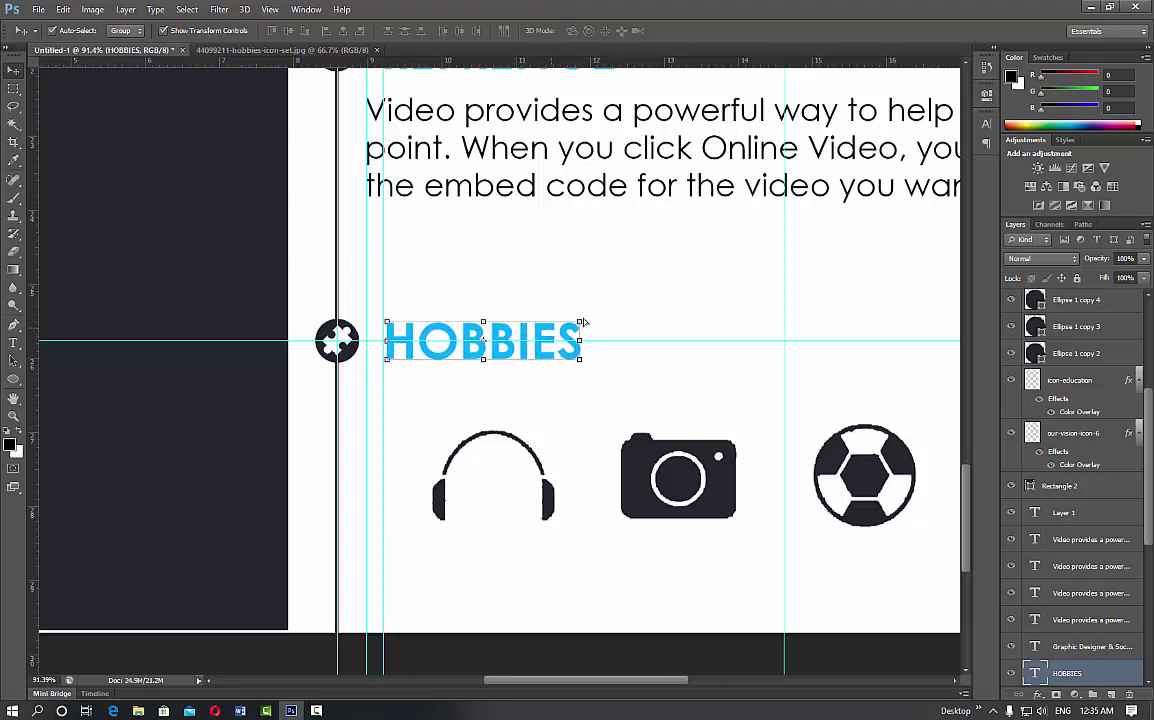
pyautogui.scroll(-2, 582, 324)
# Step: Extend the dark sidebar rectangle down to the page bottom
pyautogui.click(226, 516)
pyautogui.moveTo(226, 516); pyautogui.dragTo(226, 520)
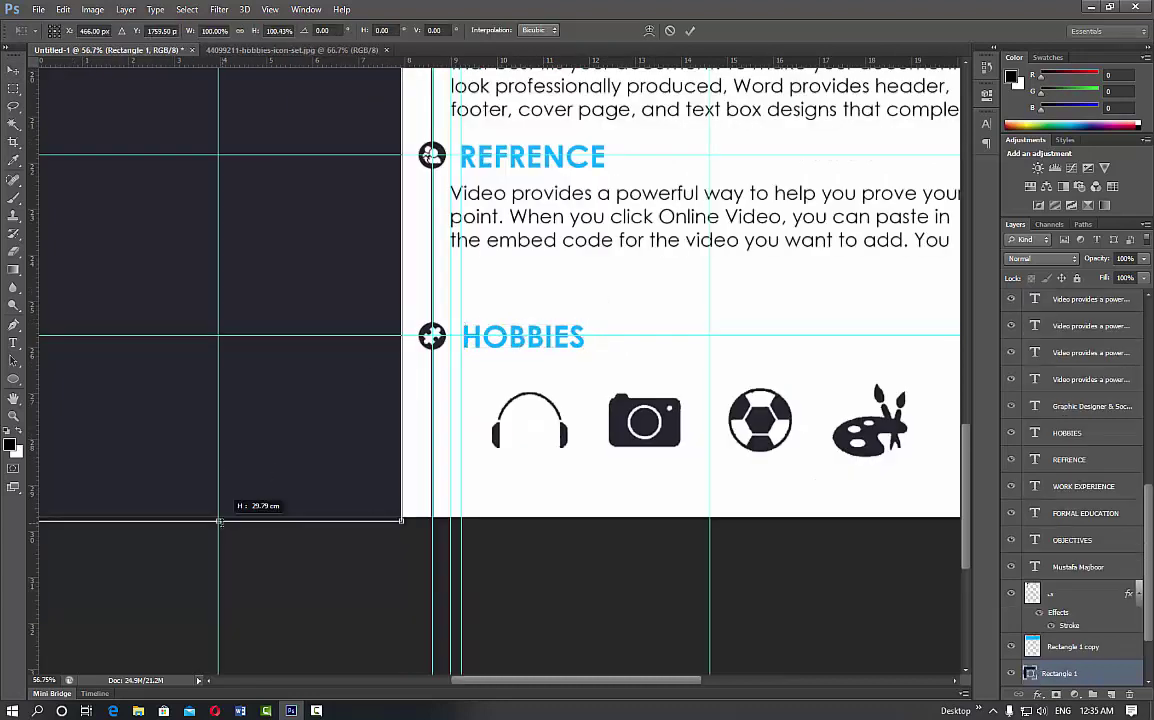
pyautogui.press('Return')
pyautogui.scroll(-2, 611, 438)
pyautogui.scroll(-1, 611, 438)
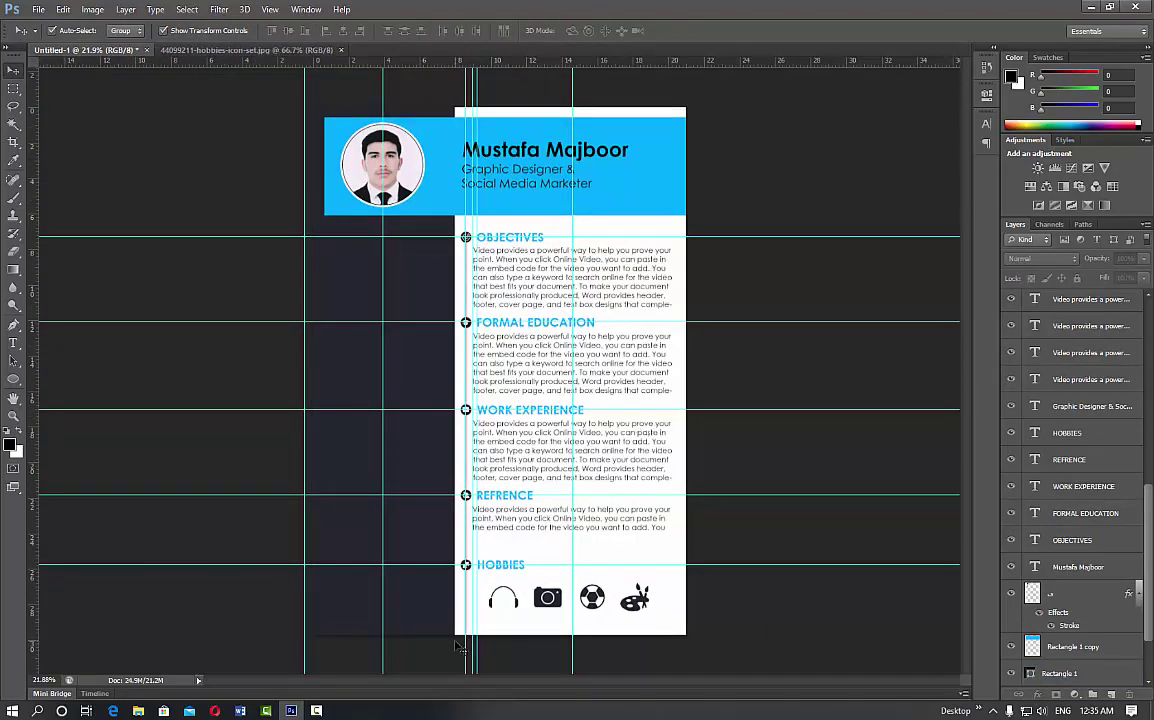
pyautogui.scroll(3, 465, 624)
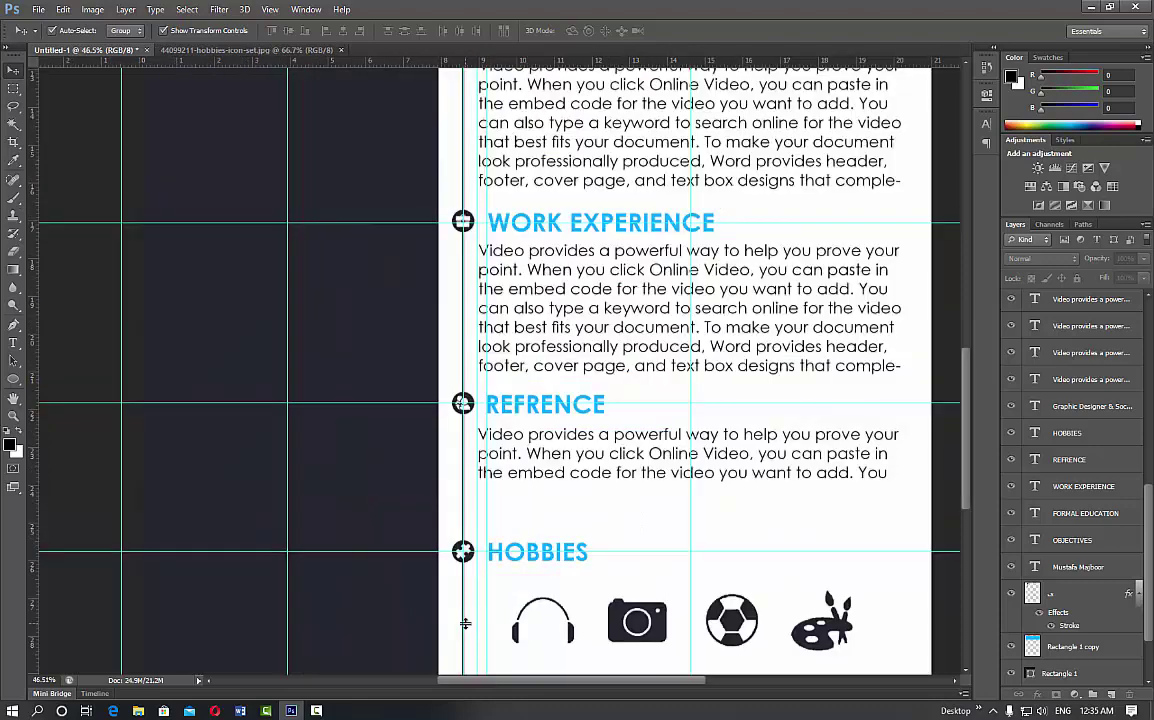
pyautogui.scroll(1, 469, 510)
pyautogui.scroll(1, 465, 524)
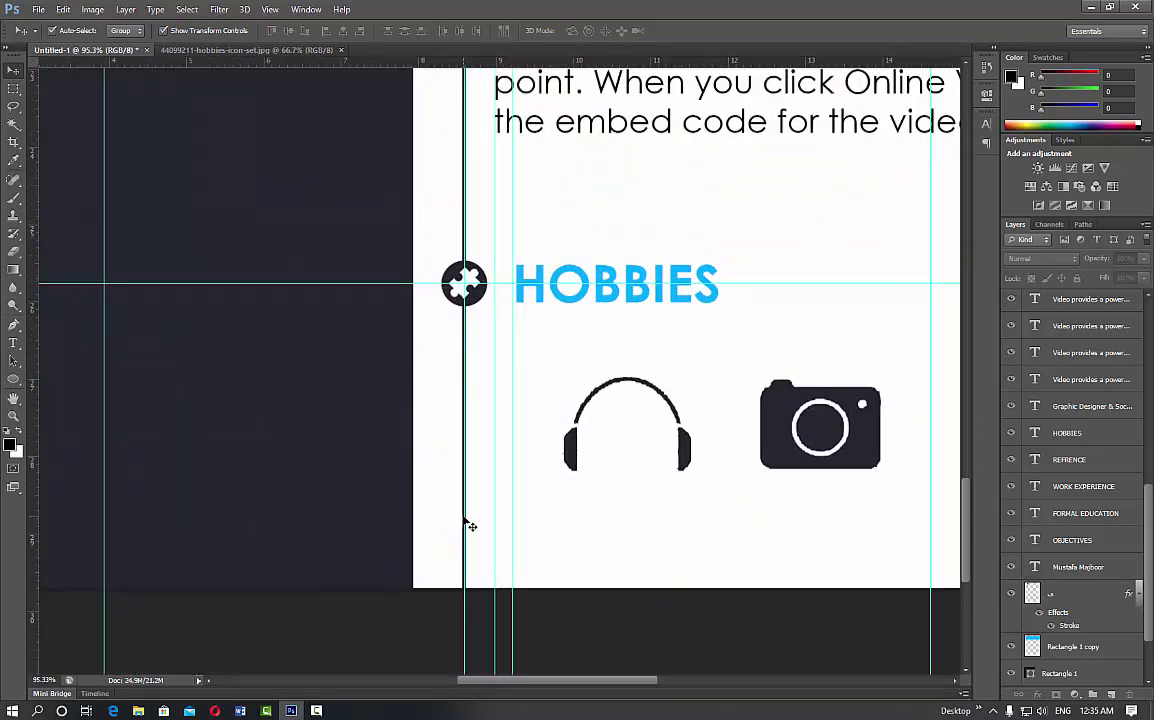
# Step: Shorten the vertical timeline line so it ends just below the Hobbies marker
pyautogui.click(463, 594)
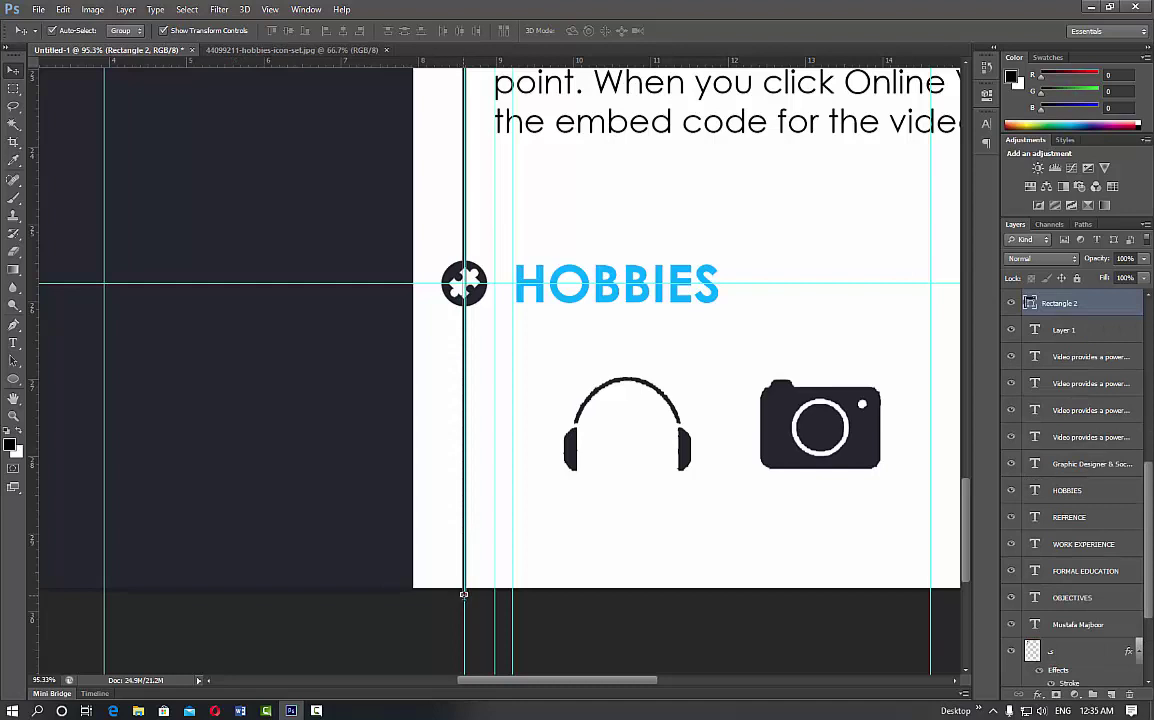
pyautogui.hotkey('ctrl', 't')
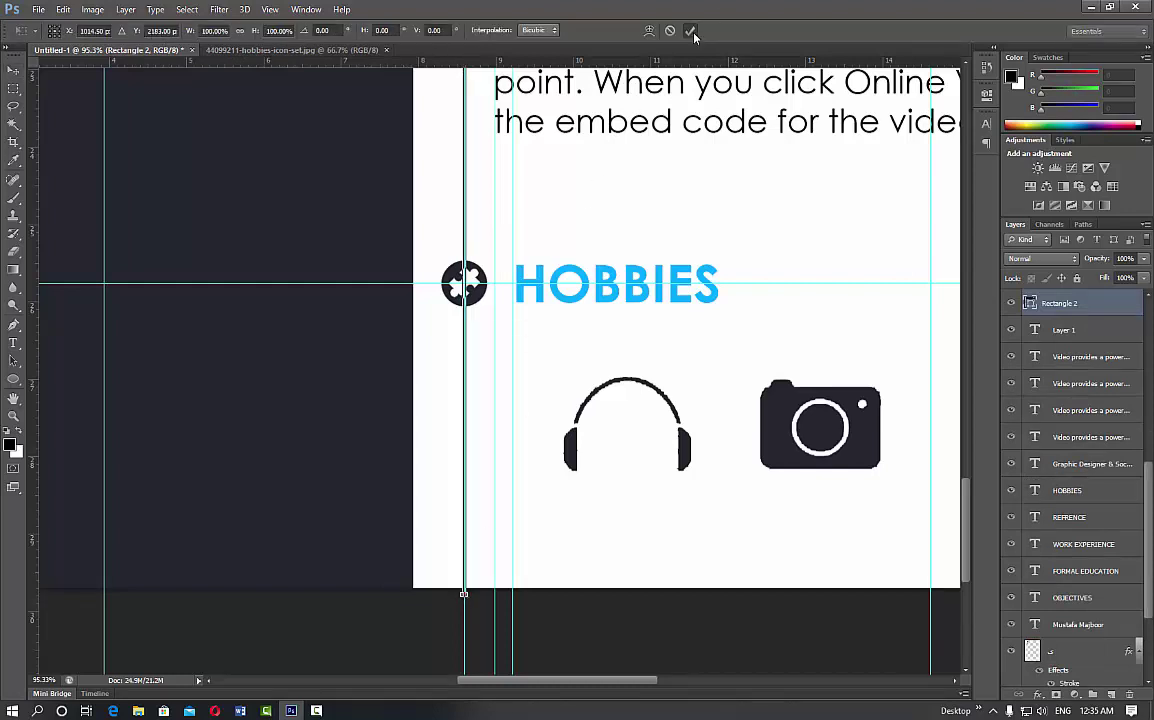
pyautogui.click(691, 31)
pyautogui.scroll(1, 485, 548)
pyautogui.scroll(1, 485, 548)
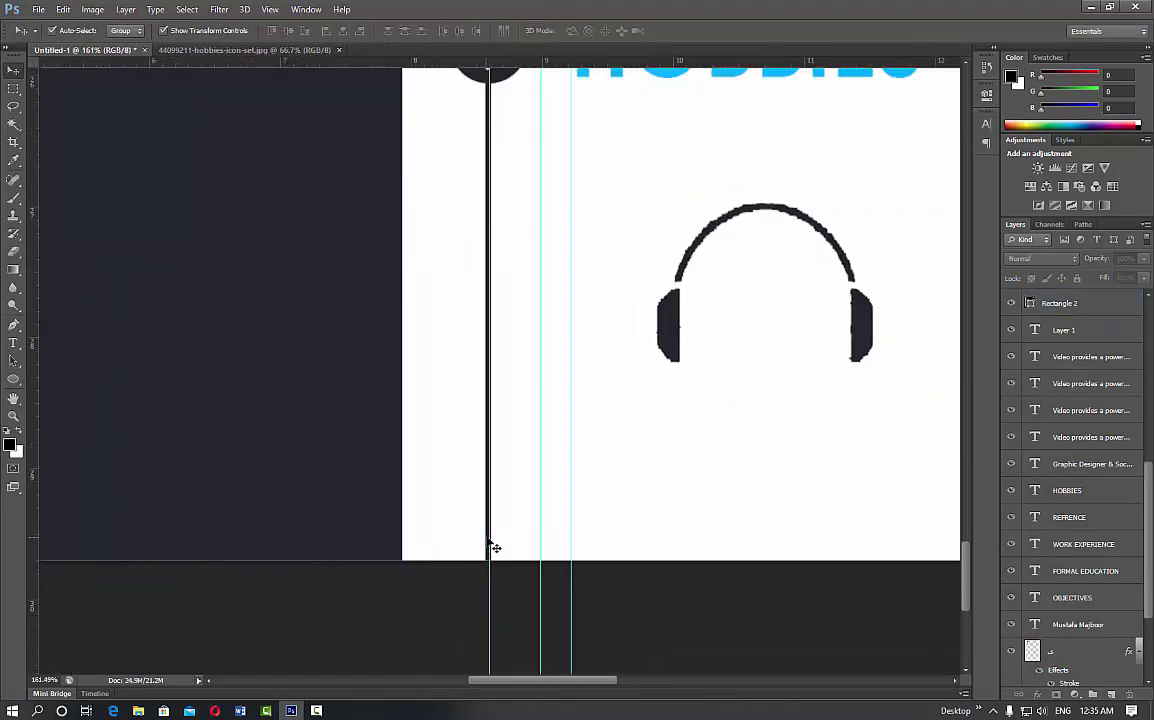
pyautogui.hotkey('ctrl', 't')
pyautogui.moveTo(488, 560); pyautogui.dragTo(487, 265)
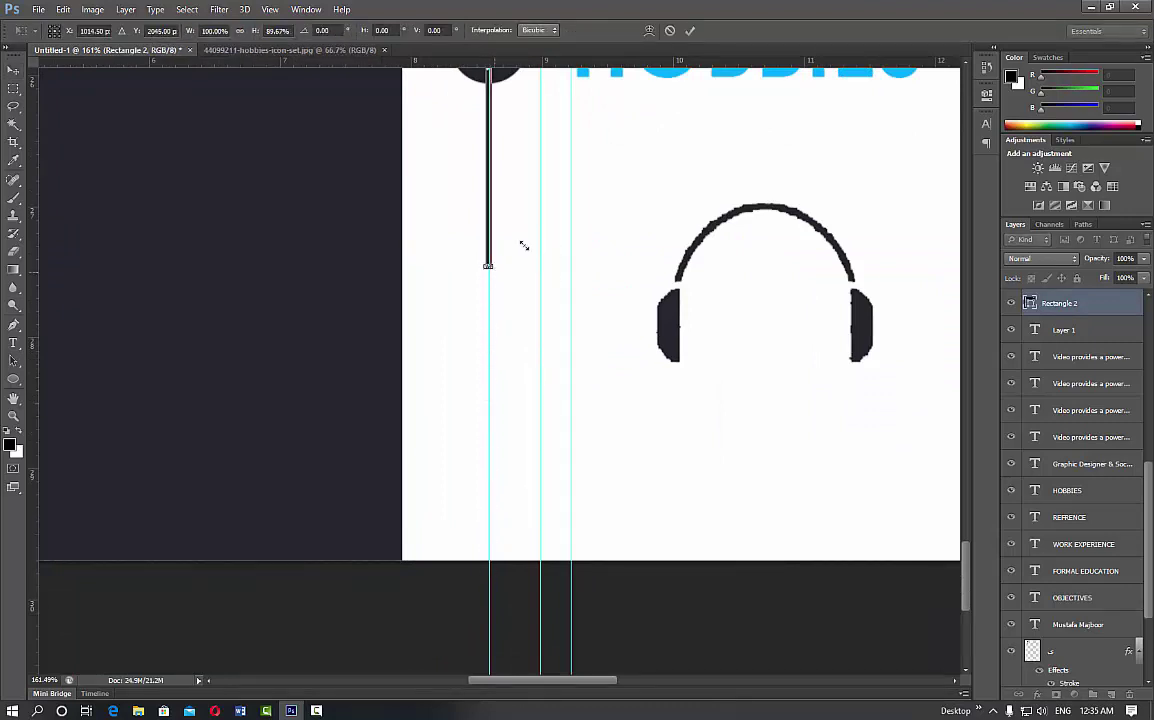
pyautogui.click(691, 31)
pyautogui.scroll(2, 493, 229)
pyautogui.hotkey('ctrl', 't')
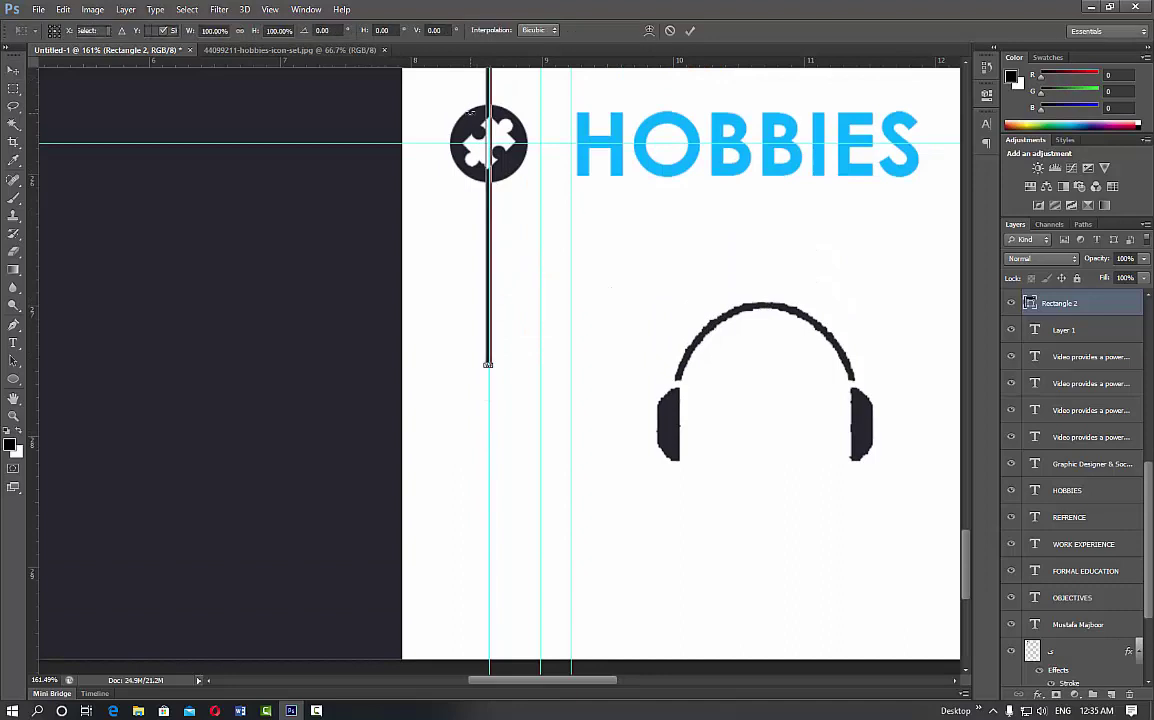
# Step: Copy the Hobbies marker circle down, shrink it to about 36%, and centre it on the line's end
pyautogui.press('Return')
pyautogui.click(327, 136)
pyautogui.click(470, 140)
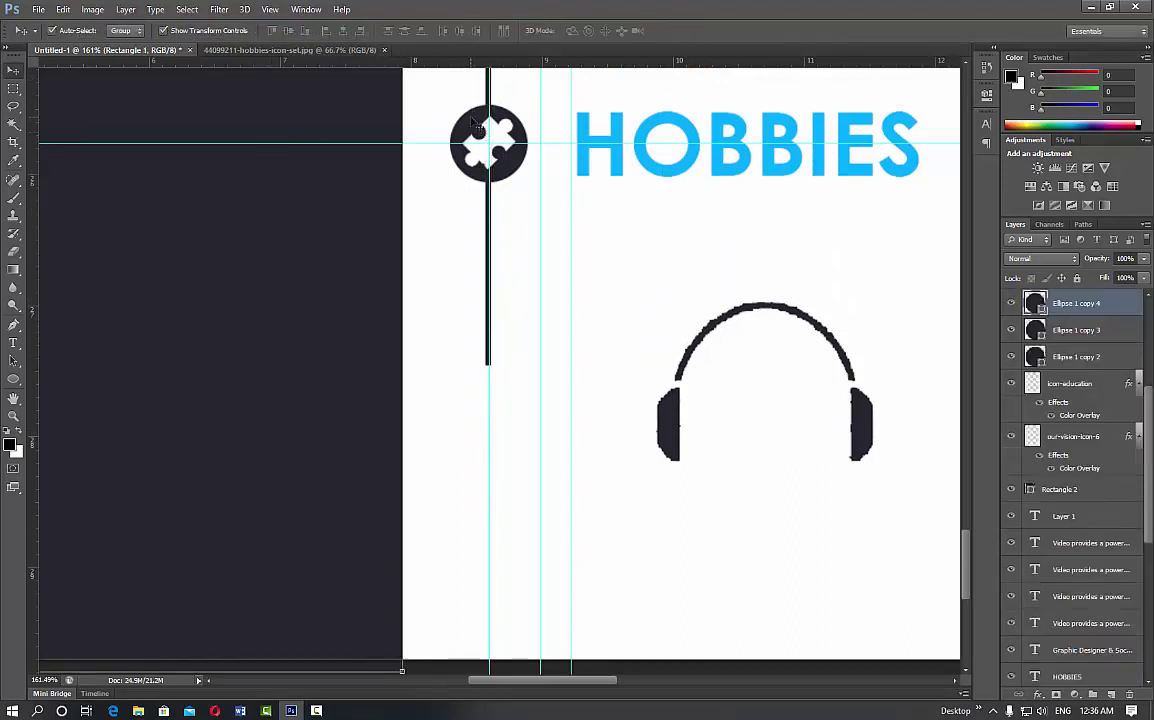
pyautogui.moveTo(485, 145); pyautogui.dragTo(480, 368)
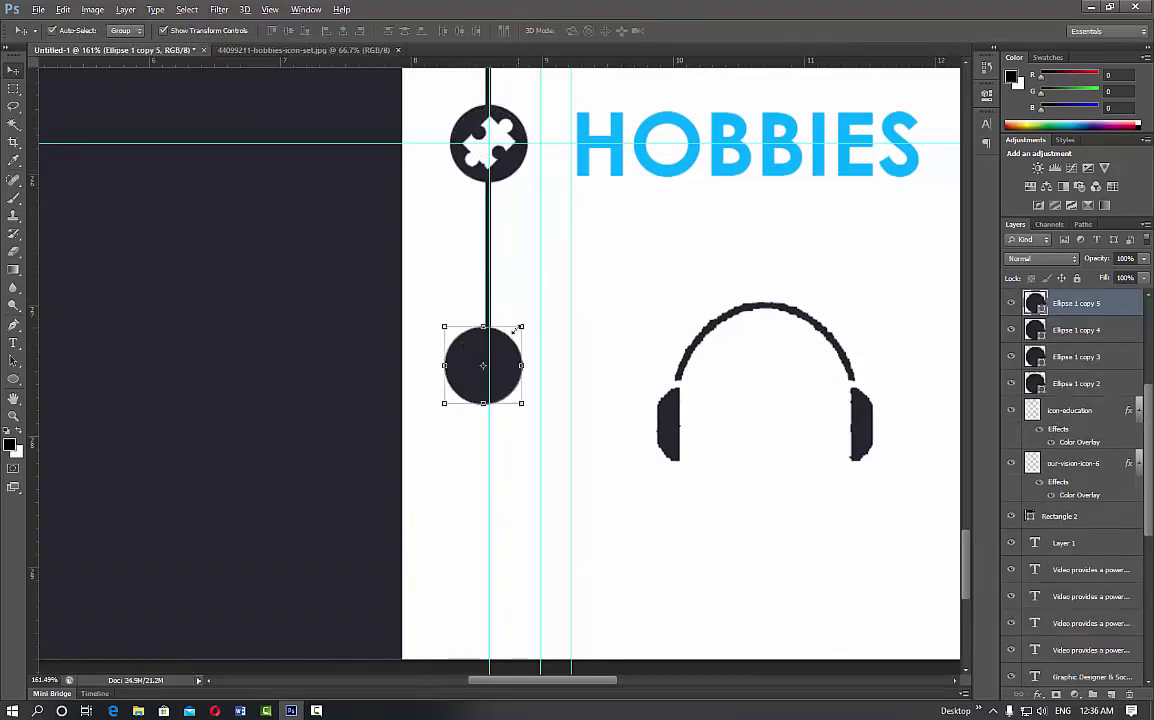
pyautogui.hotkey('ctrl', 'alt', 't')
pyautogui.moveTo(444, 326); pyautogui.dragTo(475, 338)
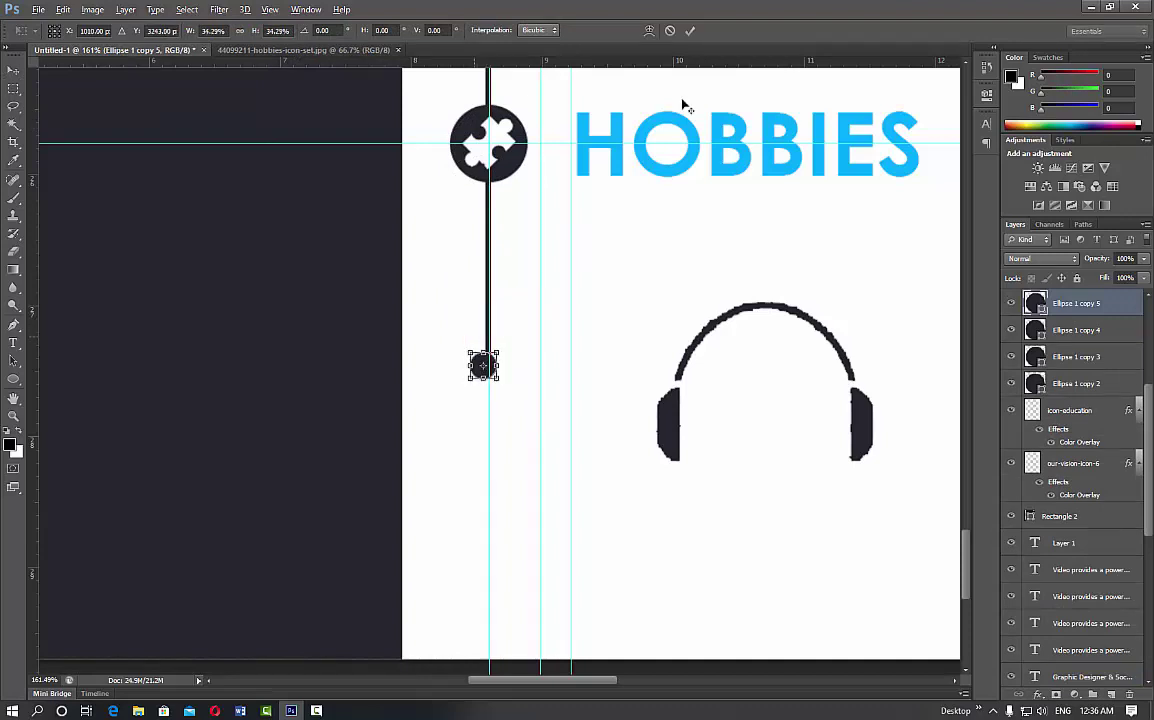
pyautogui.click(689, 30)
pyautogui.scroll(2, 483, 403)
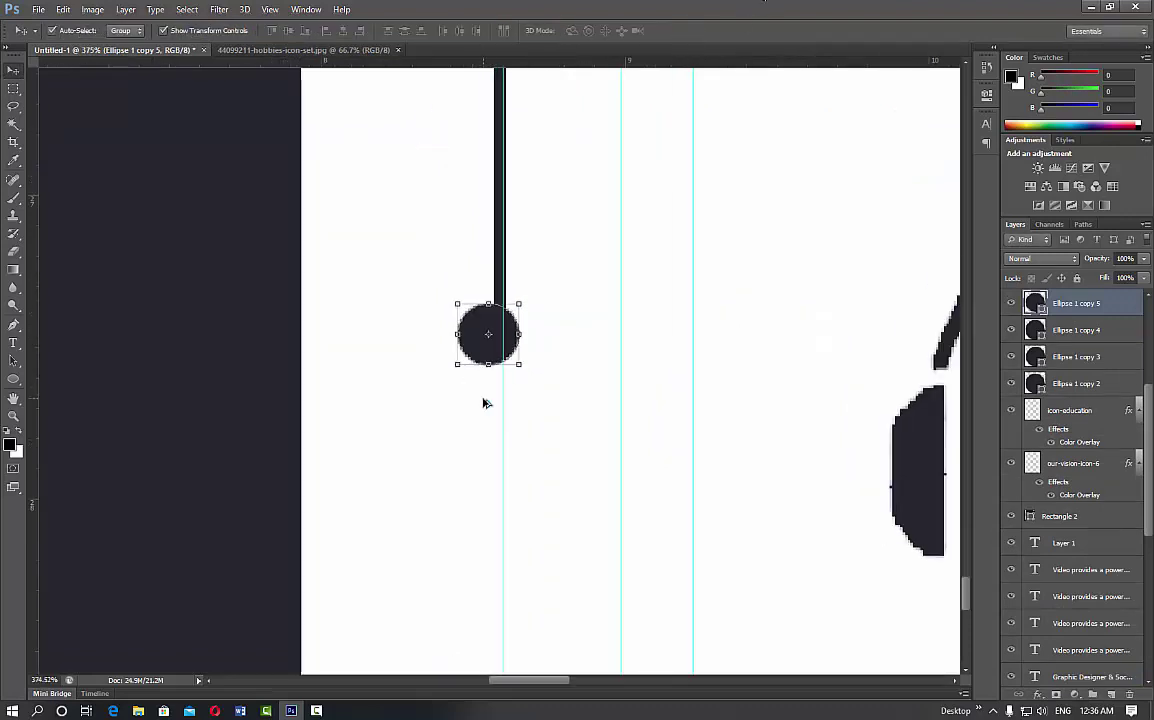
pyautogui.press('Right')
pyautogui.press('Right')
pyautogui.press('Right')
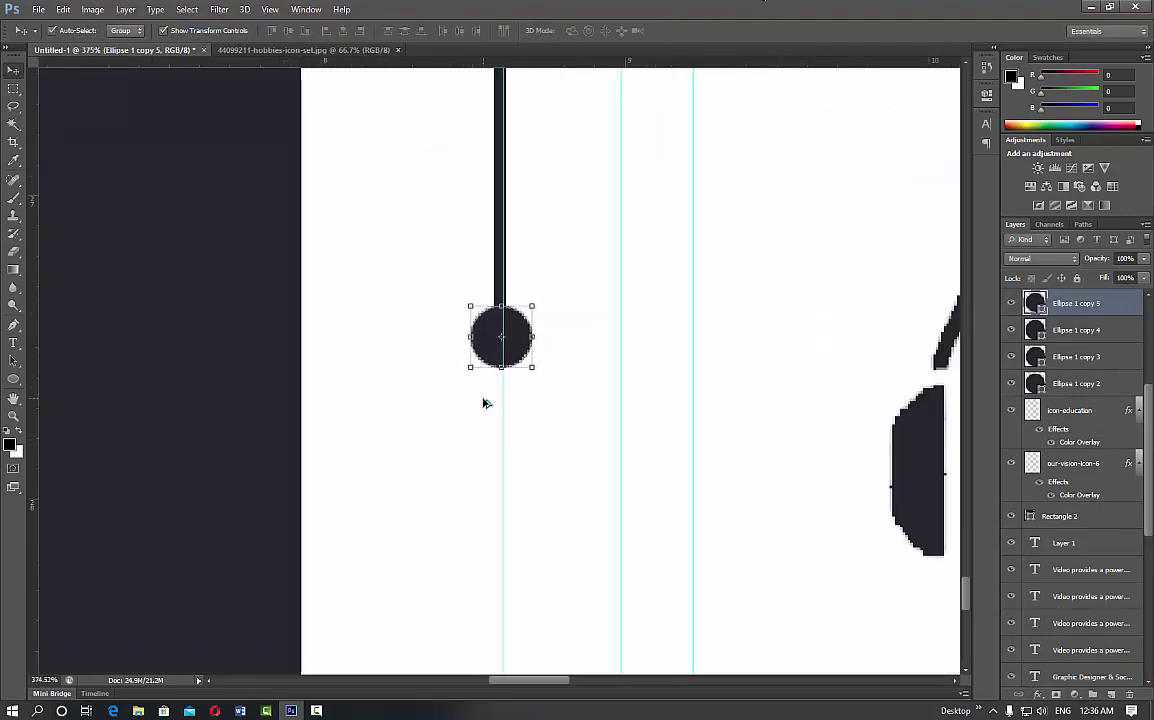
pyautogui.scroll(-3, 484, 403)
pyautogui.scroll(-3, 515, 390)
# Step: Scroll through the whole résumé to review it, then minimize Photoshop
pyautogui.scroll(-2, 540, 400)
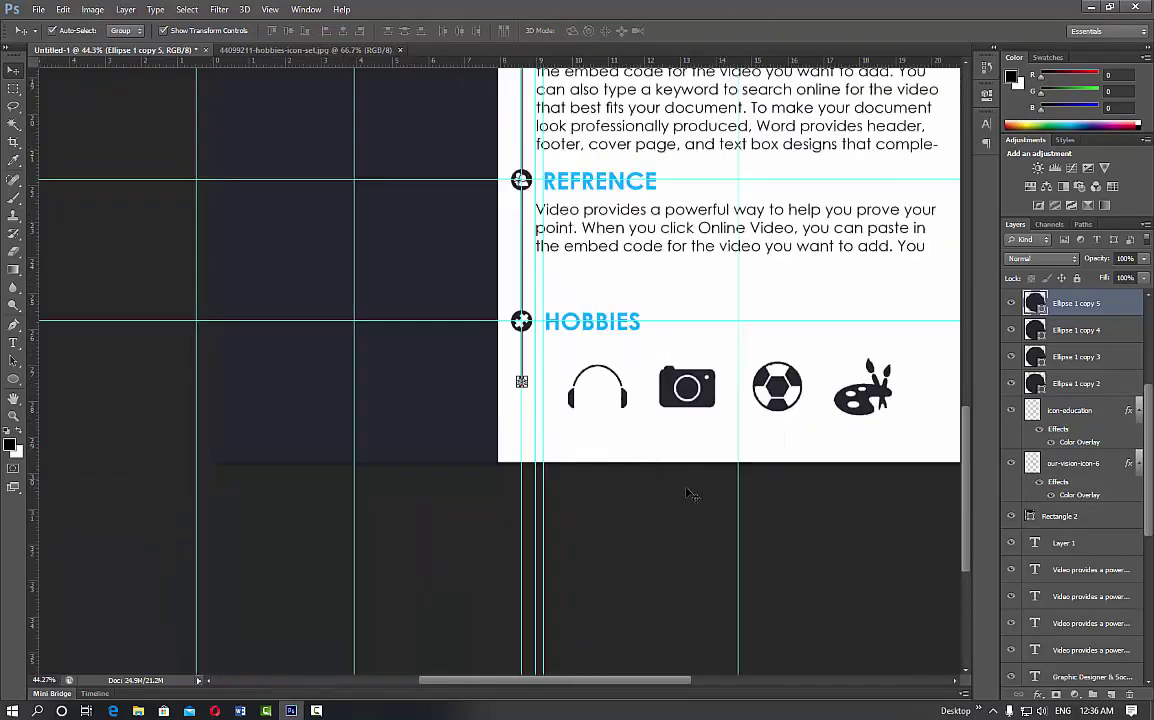
pyautogui.scroll(-2, 533, 410)
pyautogui.scroll(2, 533, 416)
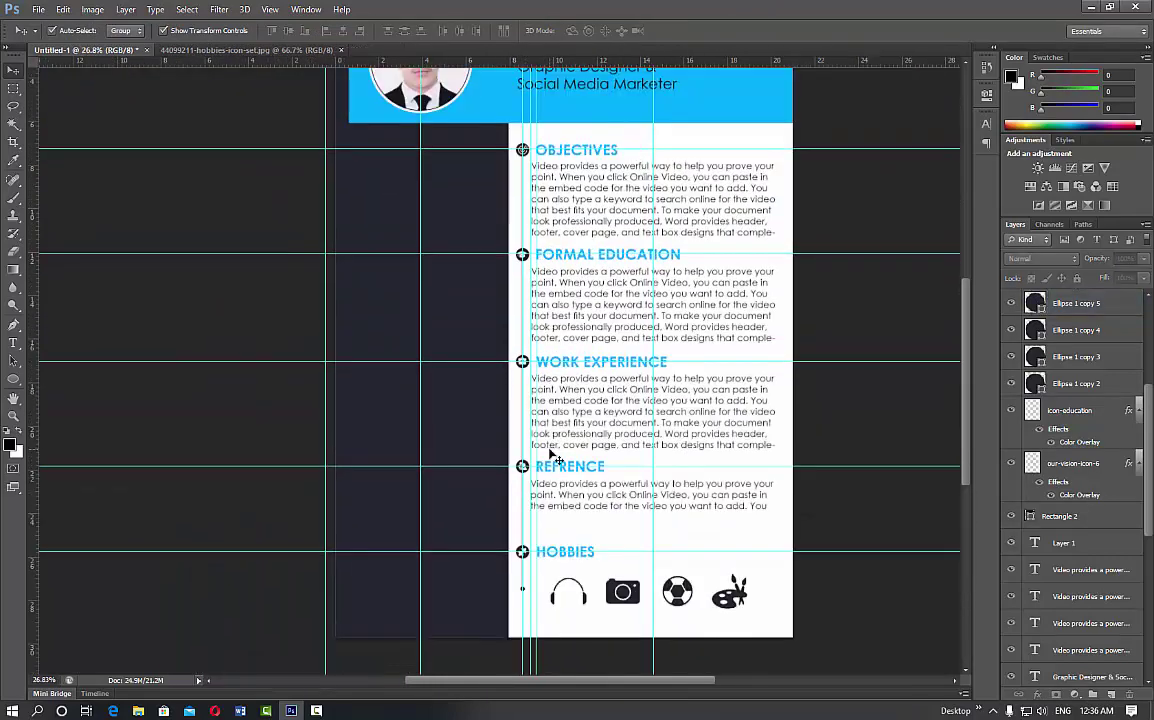
pyautogui.scroll(3, 520, 400)
pyautogui.scroll(-2, 560, 380)
pyautogui.scroll(-1, 617, 360)
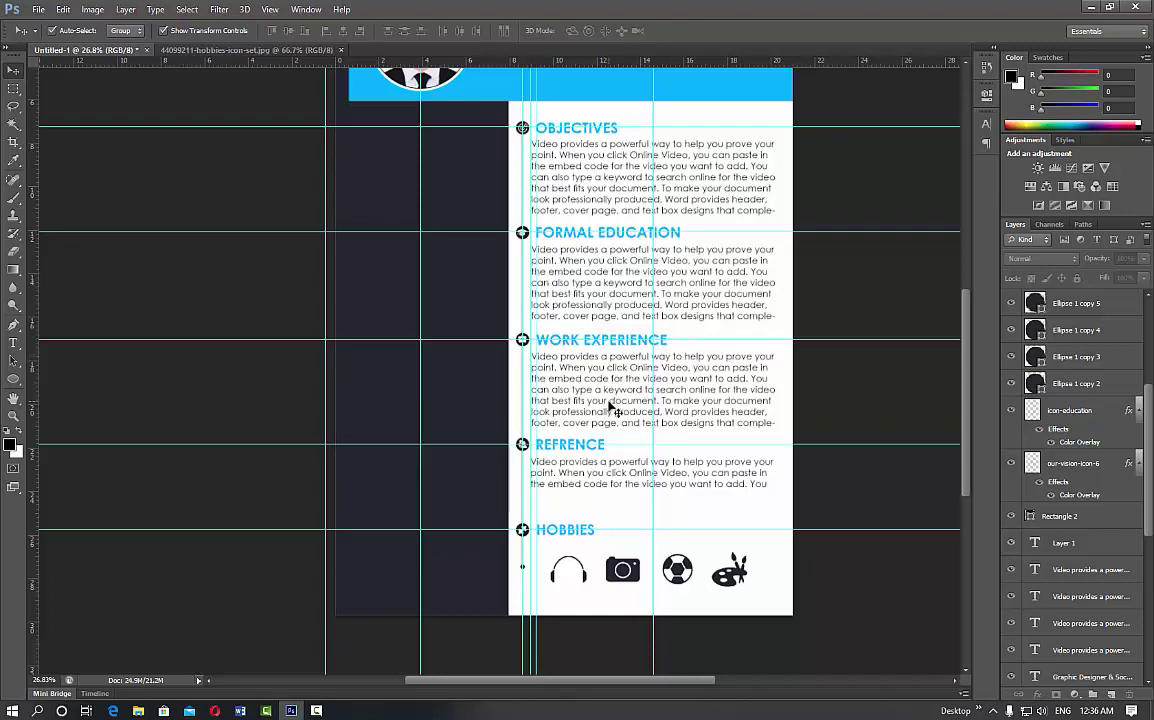
pyautogui.scroll(2, 600, 420)
pyautogui.scroll(1, 480, 320)
pyautogui.scroll(1, 470, 320)
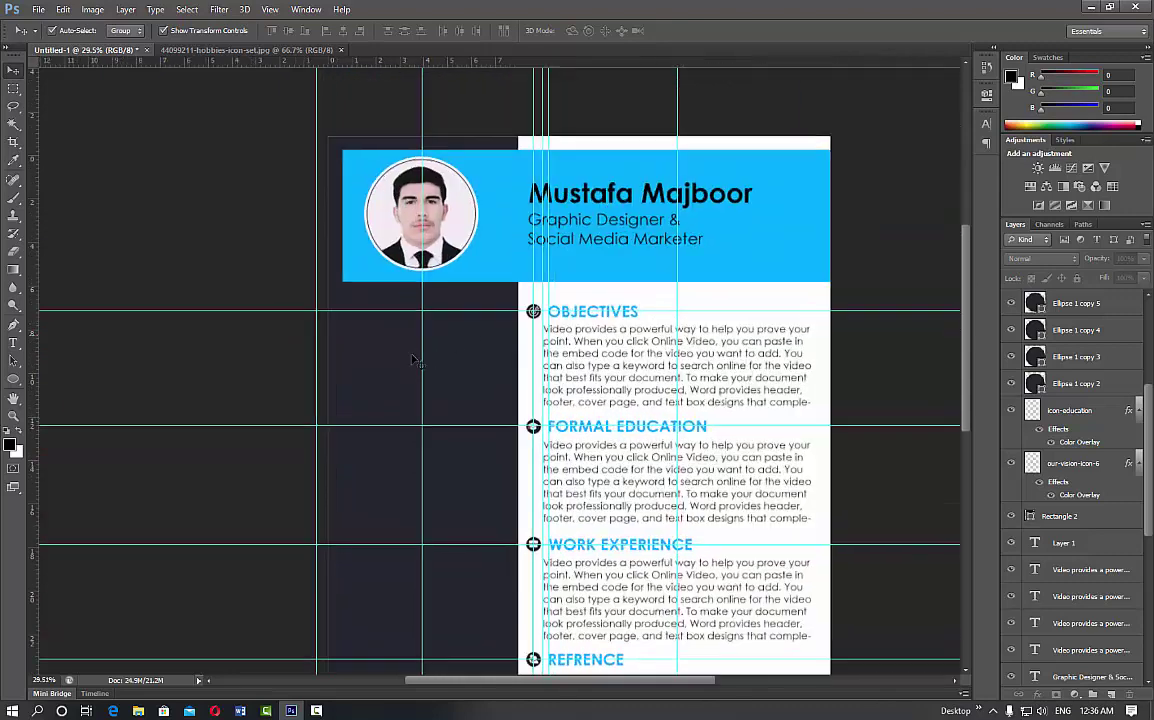
pyautogui.scroll(1, 378, 398)
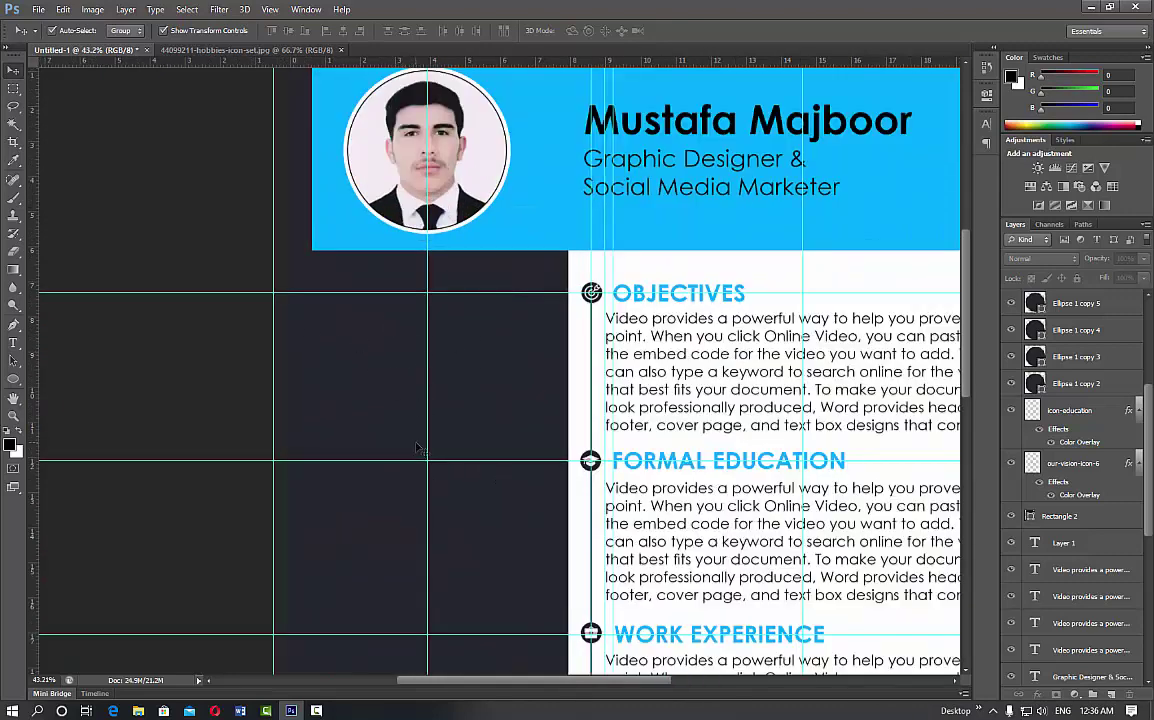
pyautogui.scroll(-1, 418, 448)
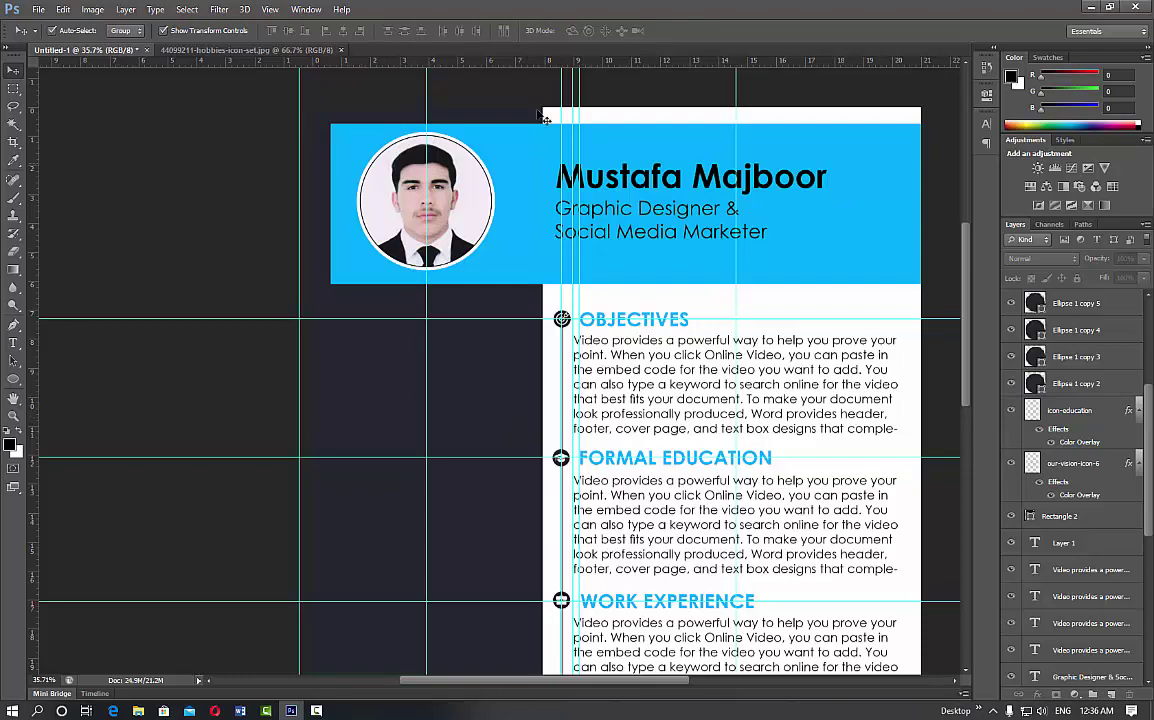
pyautogui.click(1092, 7)
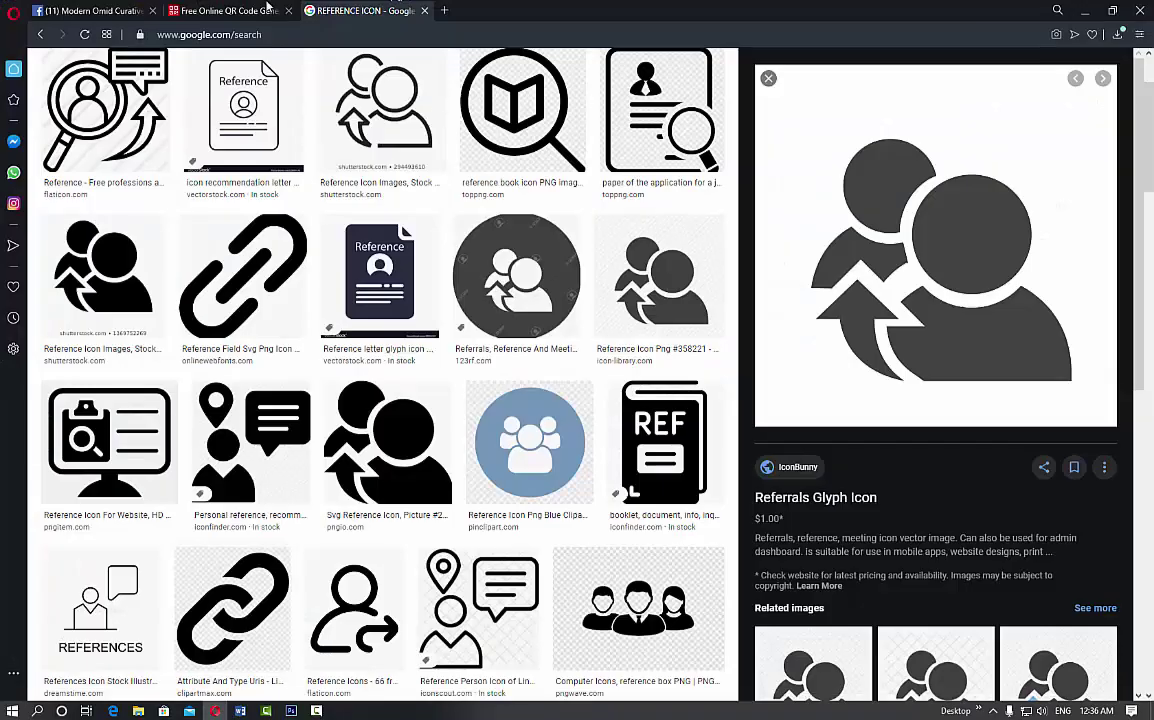
# Step: Generate a TEC-IT QR code with the contact's name and phone, then drag qr-code (2) into the résumé
pyautogui.click(225, 10)
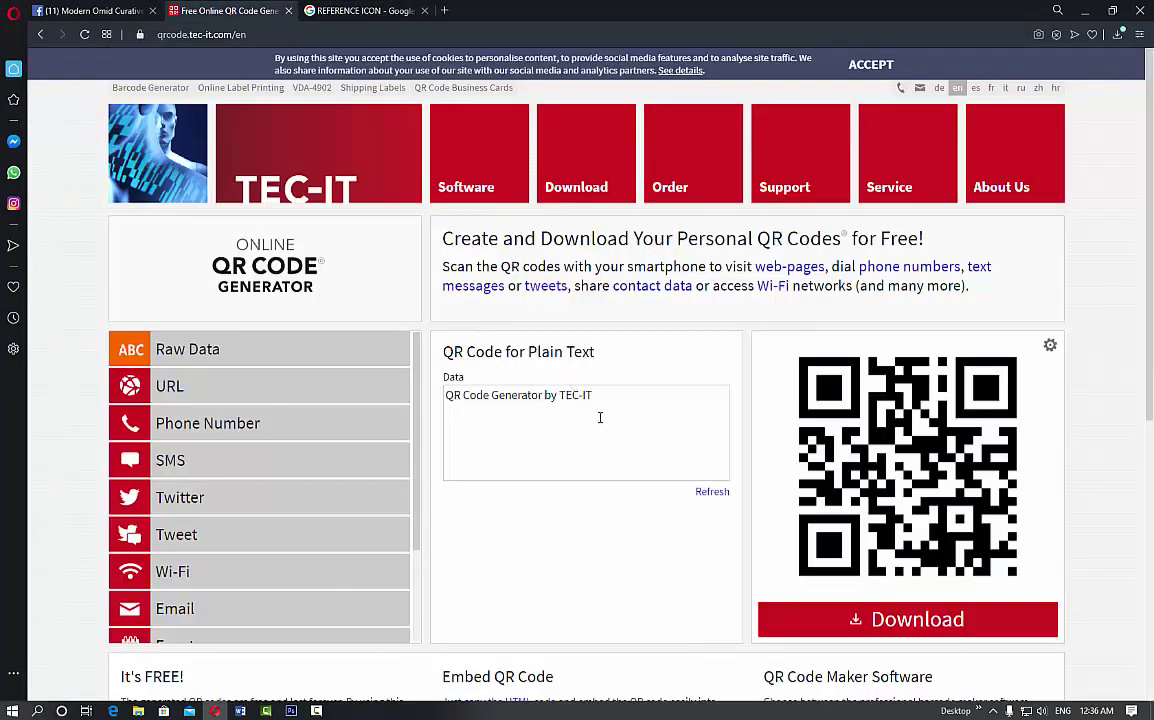
pyautogui.write('D')
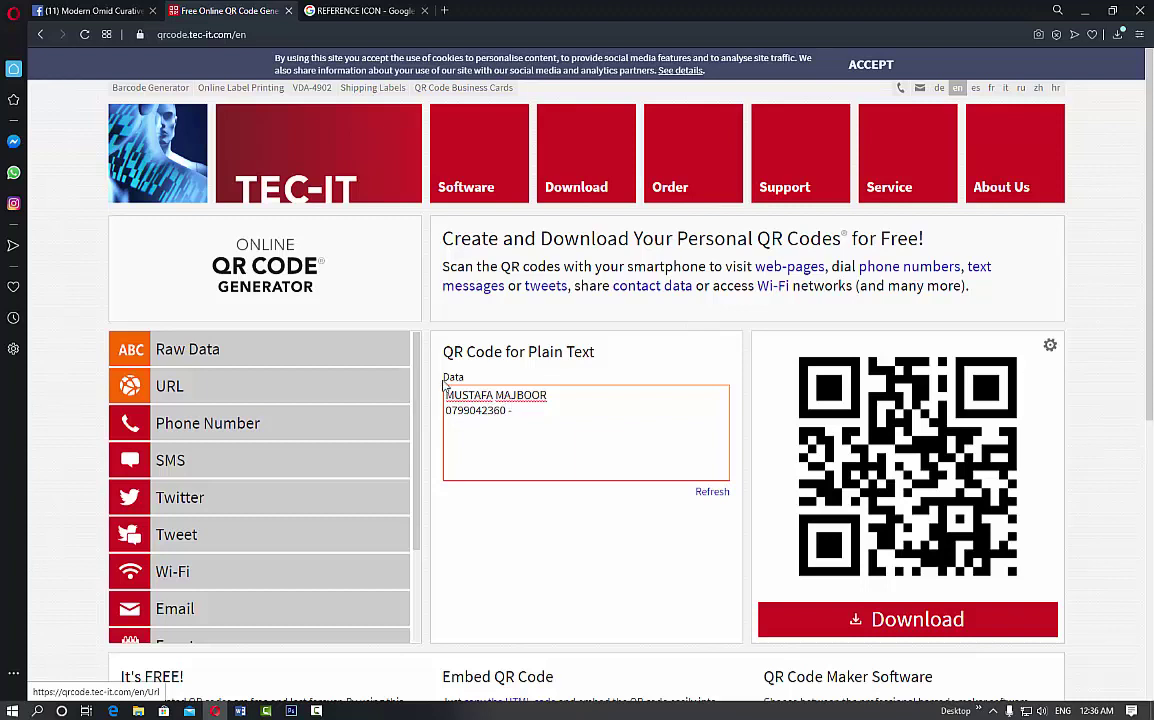
pyautogui.click(722, 495)
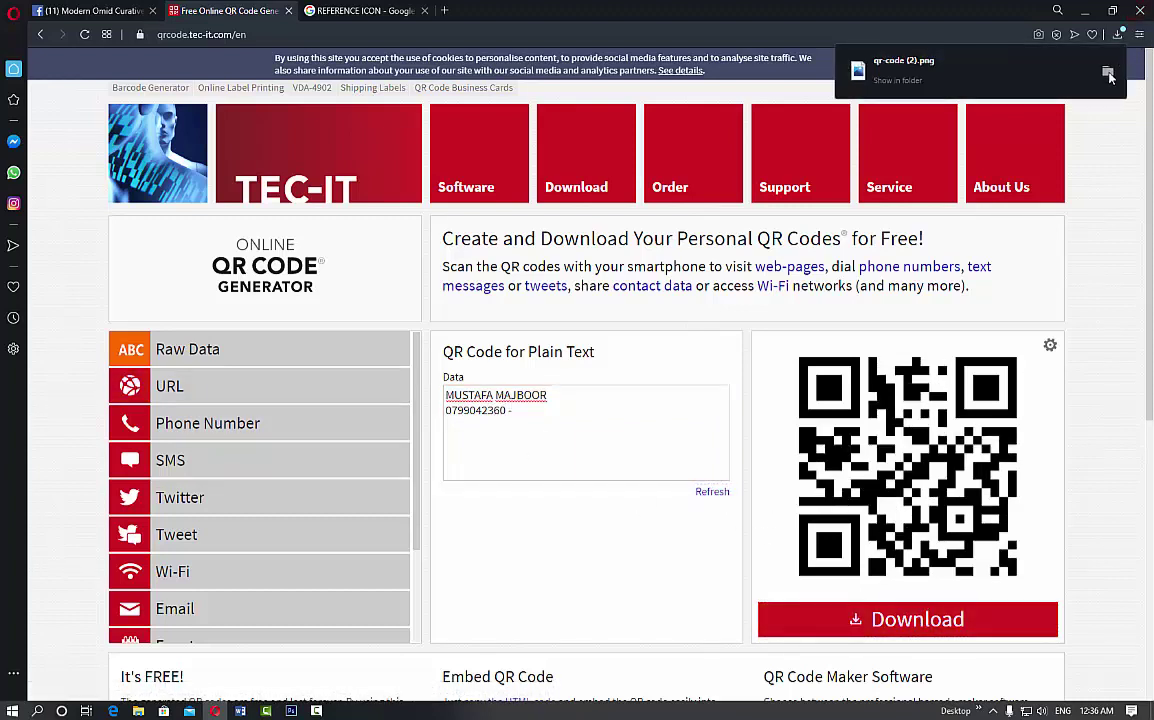
pyautogui.click(1108, 74)
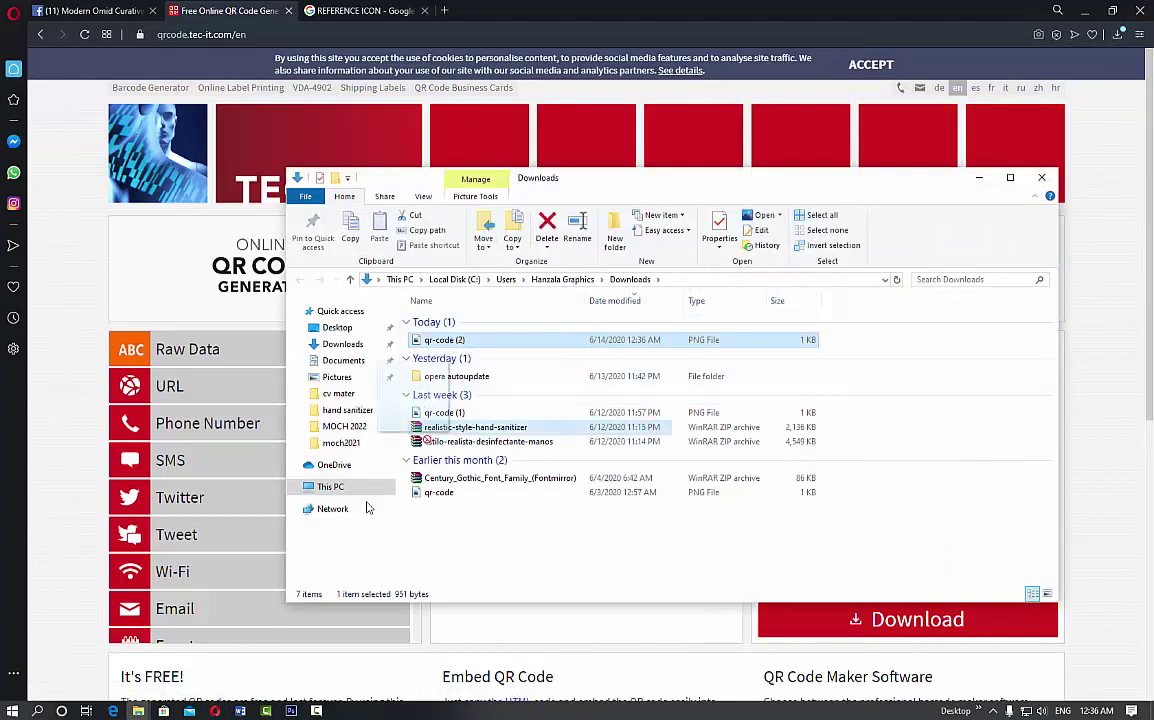
pyautogui.moveTo(368, 508); pyautogui.dragTo(437, 423)
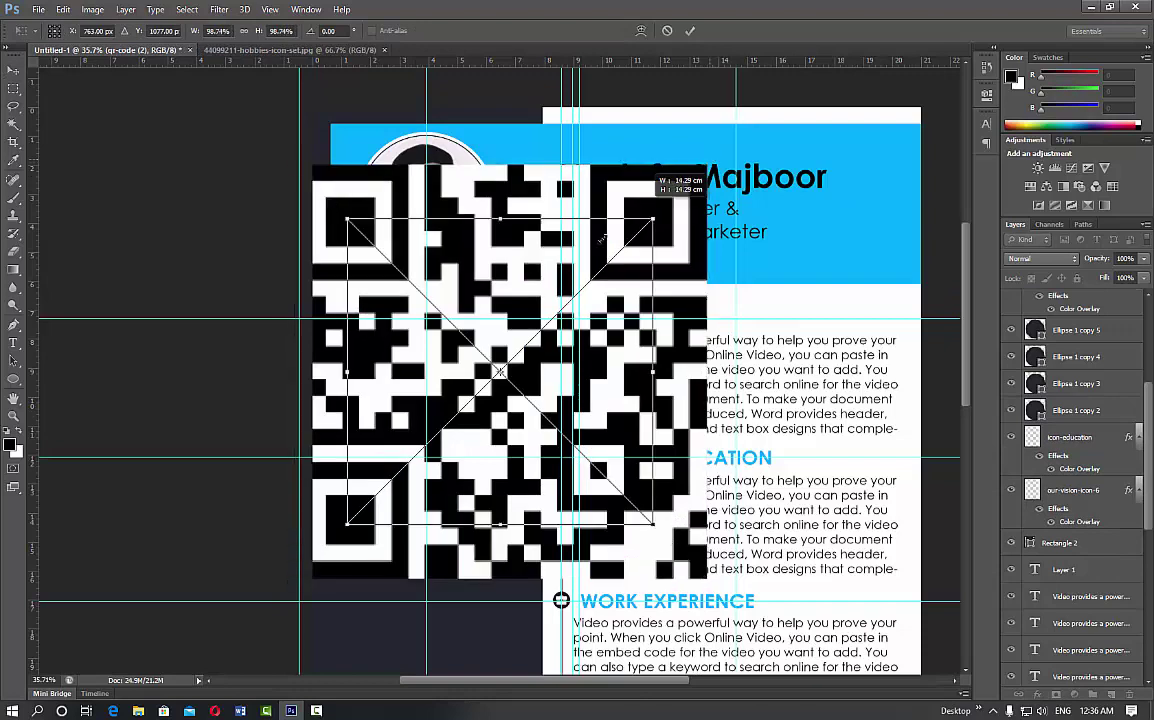
# Step: Place the QR code in the dark sidebar beneath the photo and shrink it to about 26%
pyautogui.moveTo(711, 161); pyautogui.dragTo(579, 278)
pyautogui.moveTo(574, 338); pyautogui.dragTo(520, 378)
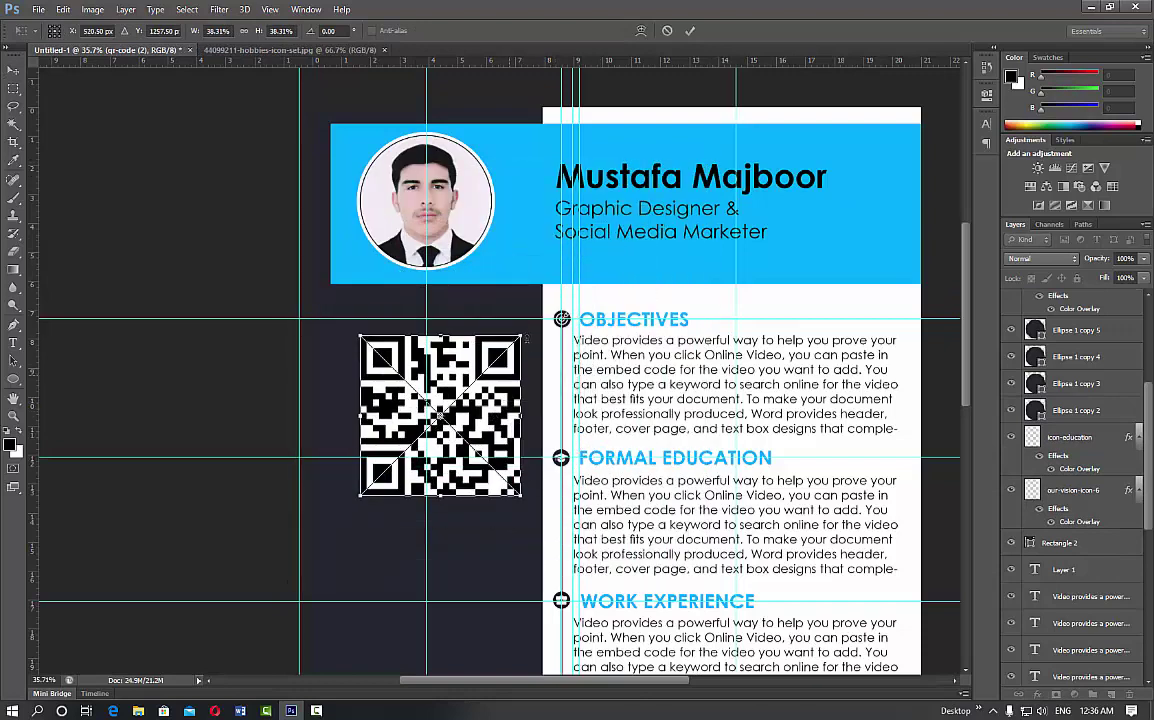
pyautogui.moveTo(521, 325); pyautogui.dragTo(508, 348)
pyautogui.click(697, 34)
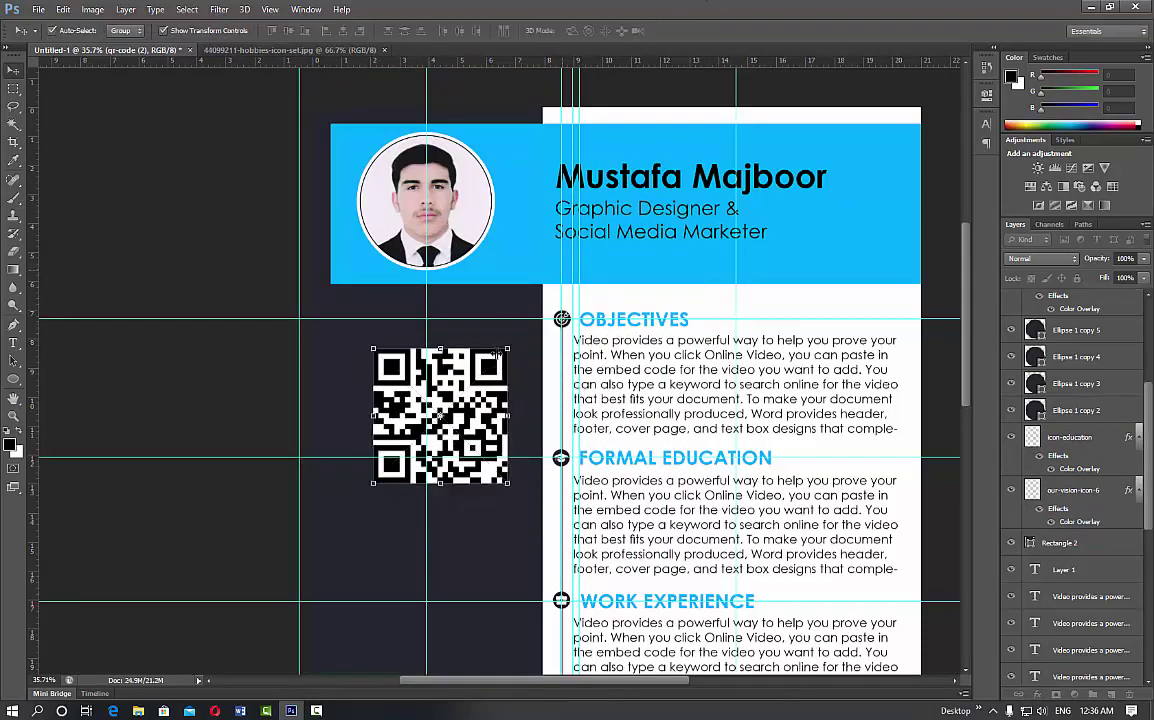
pyautogui.moveTo(480, 406); pyautogui.dragTo(467, 385)
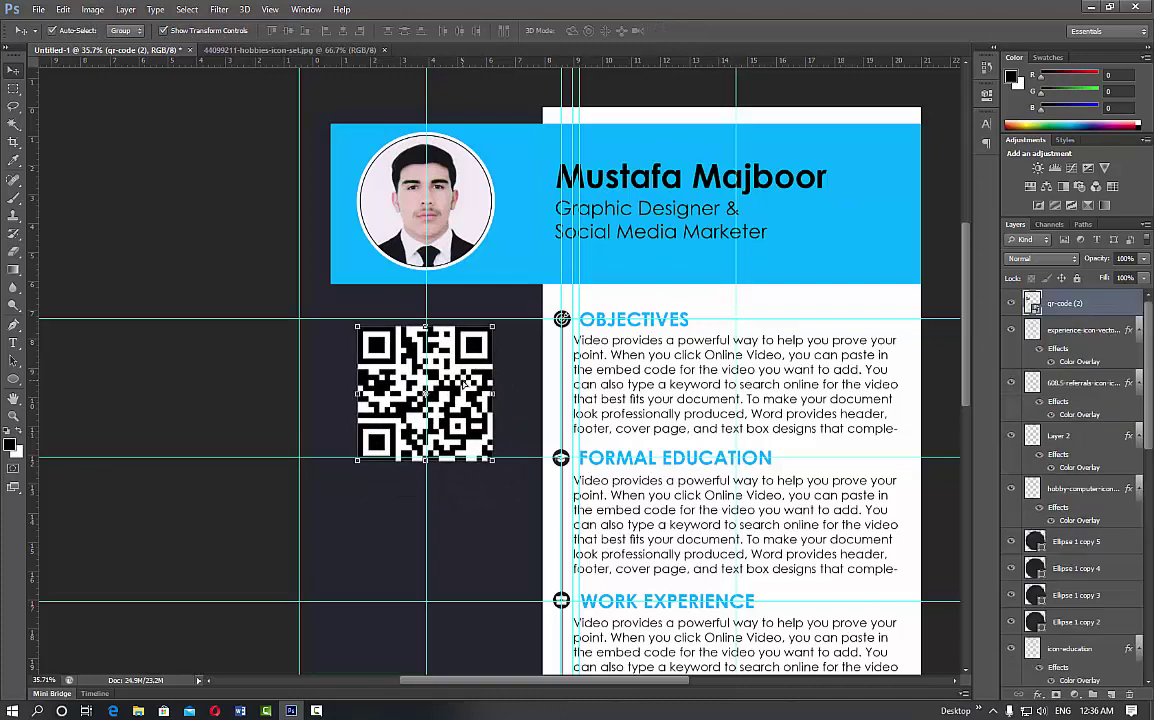
pyautogui.scroll(-5, 541, 354)
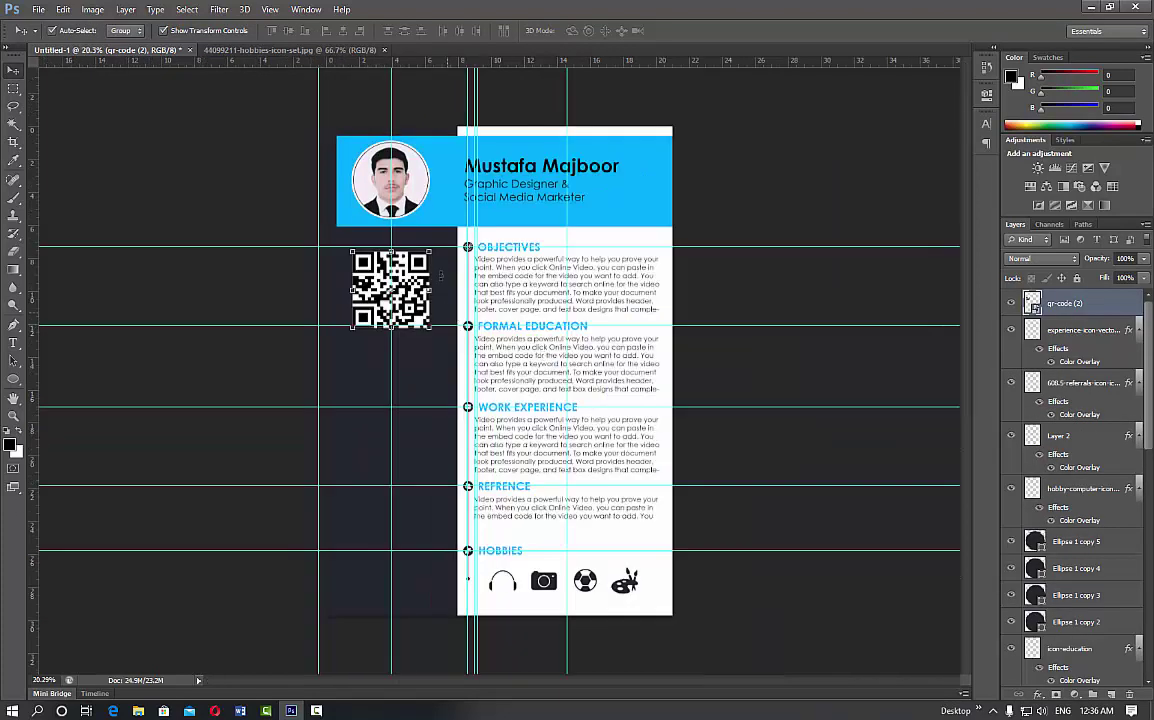
pyautogui.moveTo(431, 249); pyautogui.dragTo(422, 258)
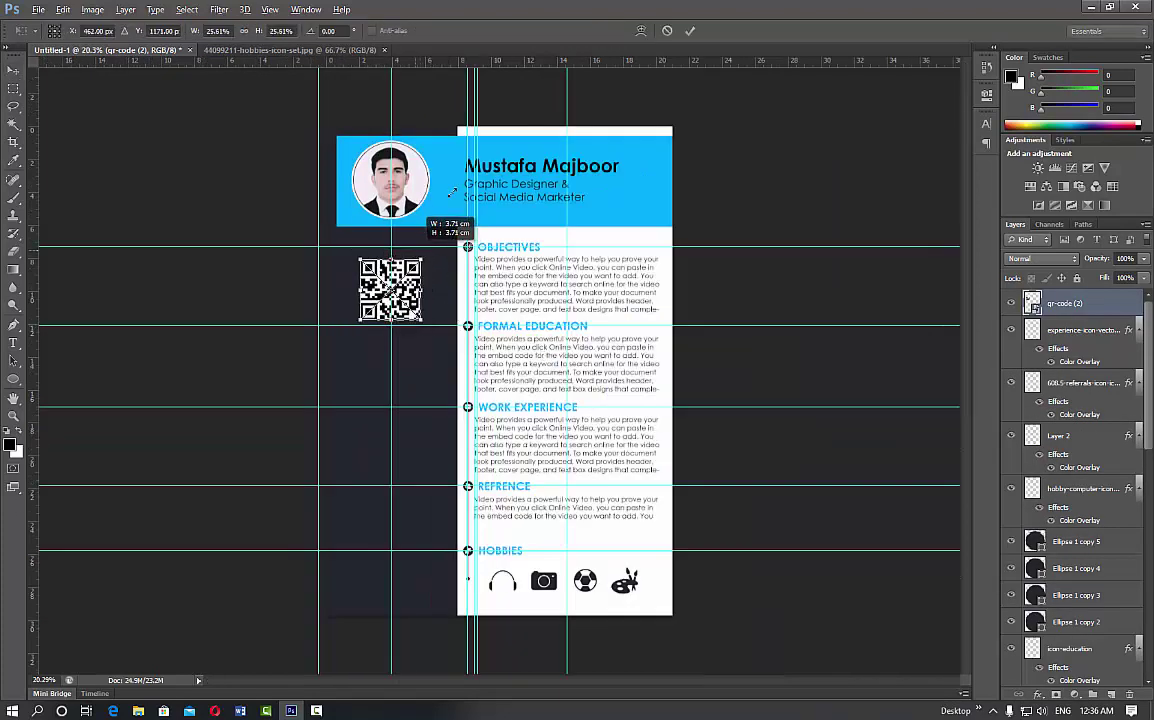
# Step: Commit the QR code's resize and give it a thick white stroke border
pyautogui.click(691, 30)
pyautogui.rightClick(1065, 303)
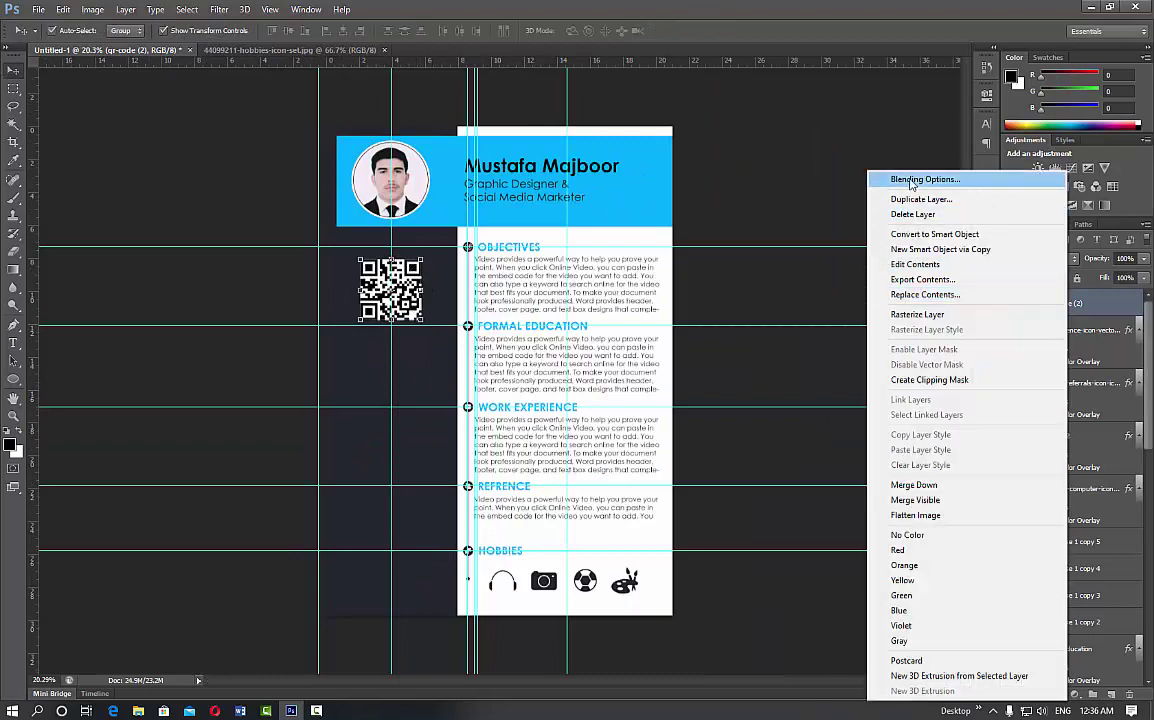
pyautogui.press('Escape')
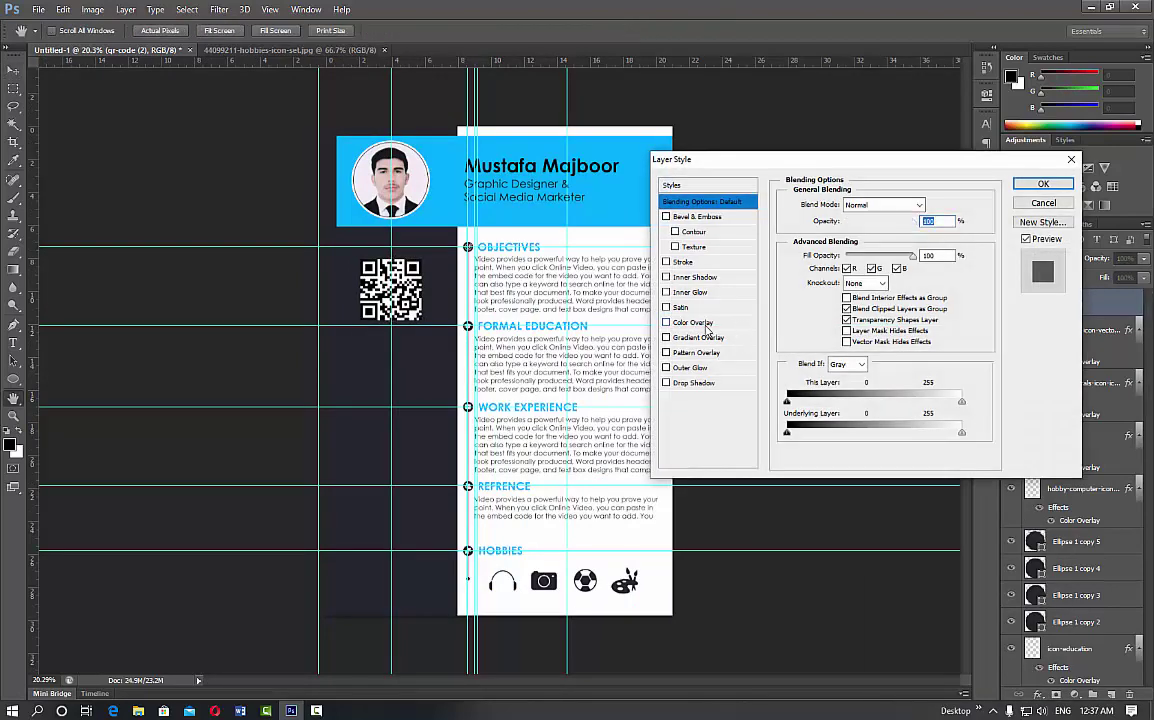
pyautogui.click(692, 322)
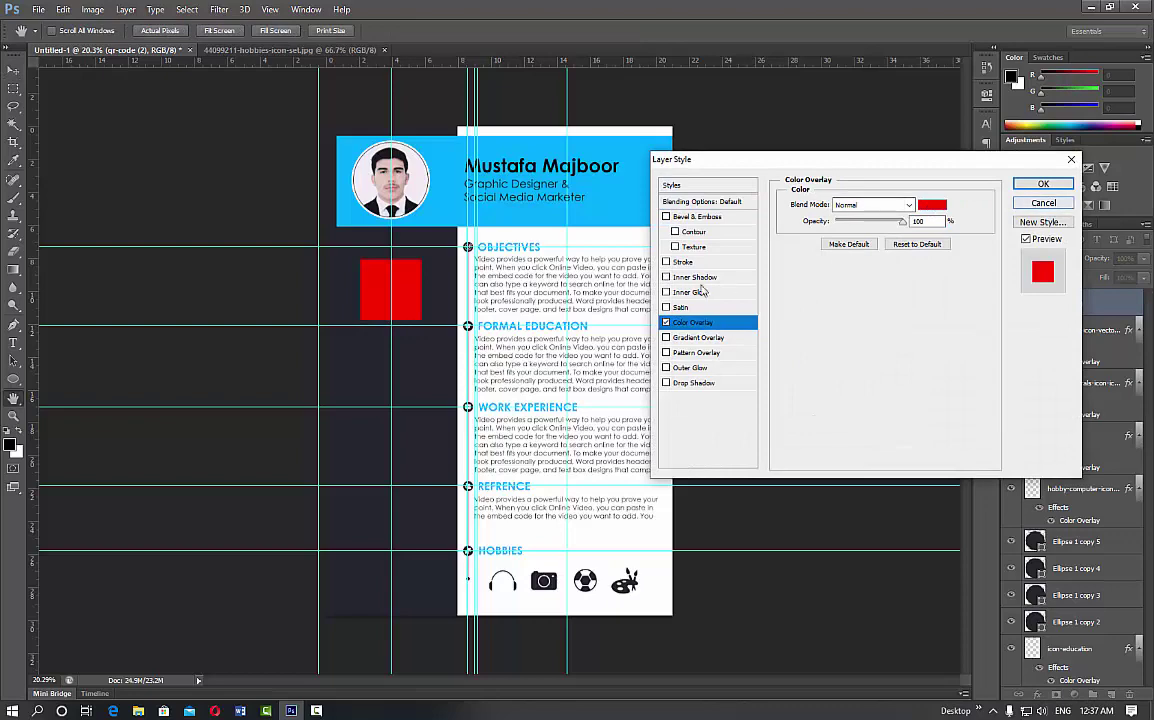
pyautogui.click(666, 322)
pyautogui.click(684, 262)
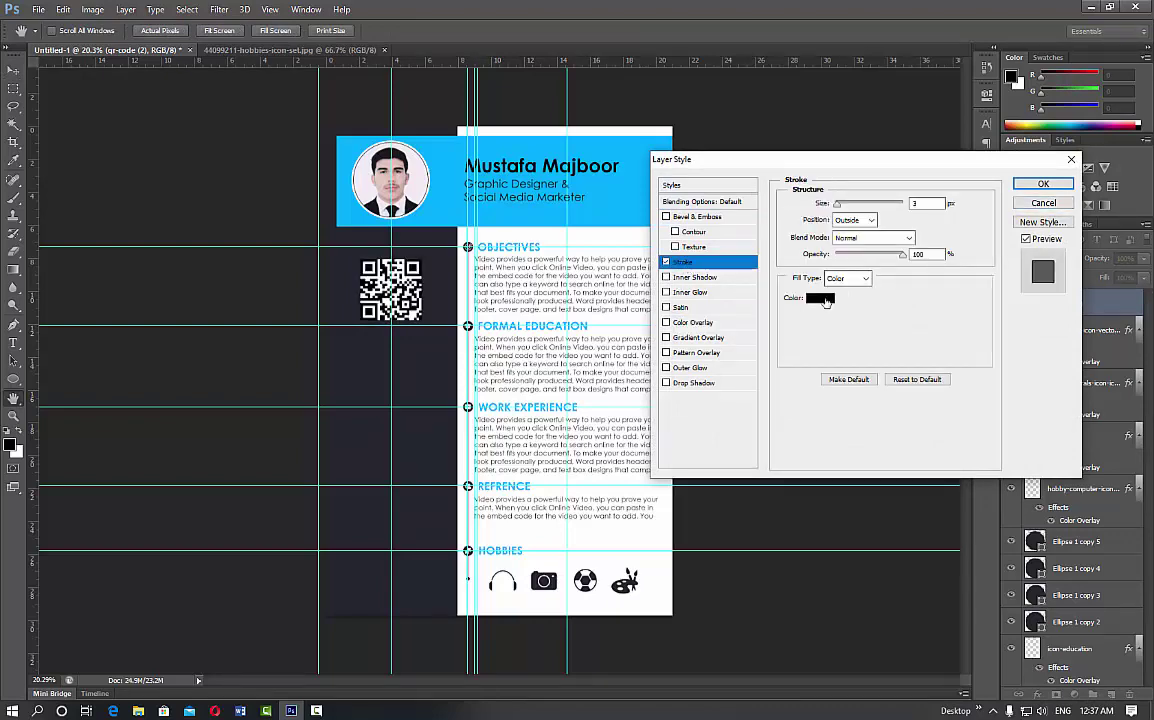
pyautogui.click(818, 297)
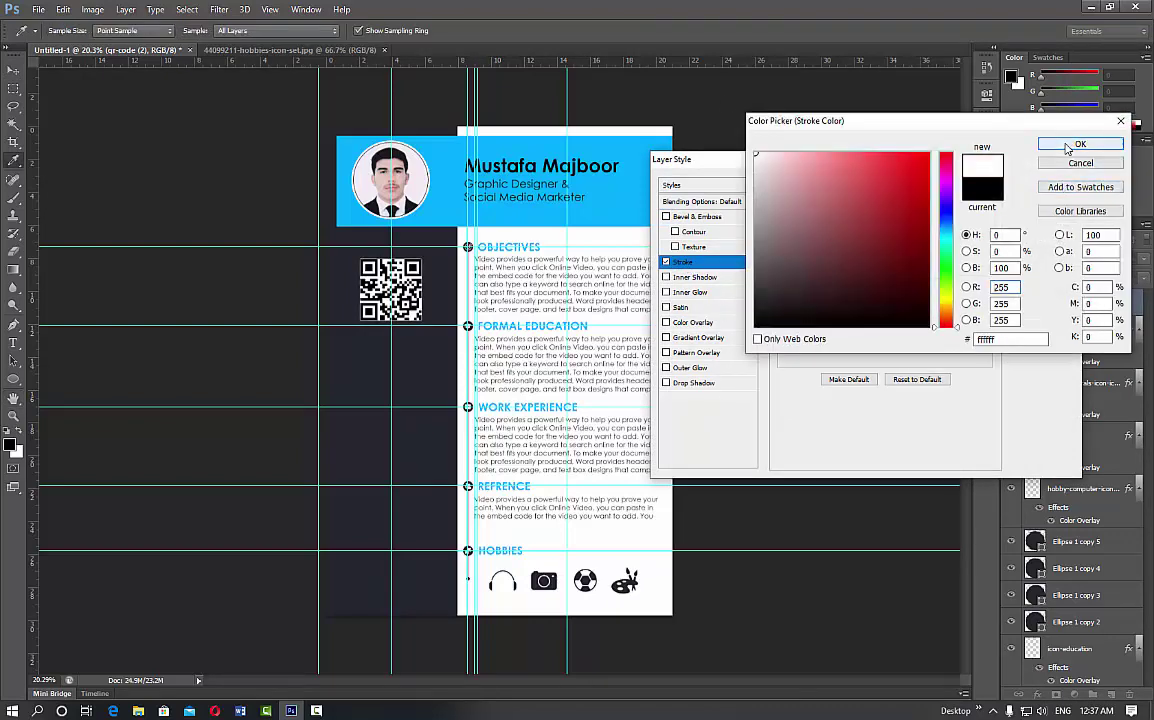
pyautogui.click(1080, 143)
pyautogui.moveTo(838, 203); pyautogui.dragTo(845, 207)
pyautogui.click(1043, 184)
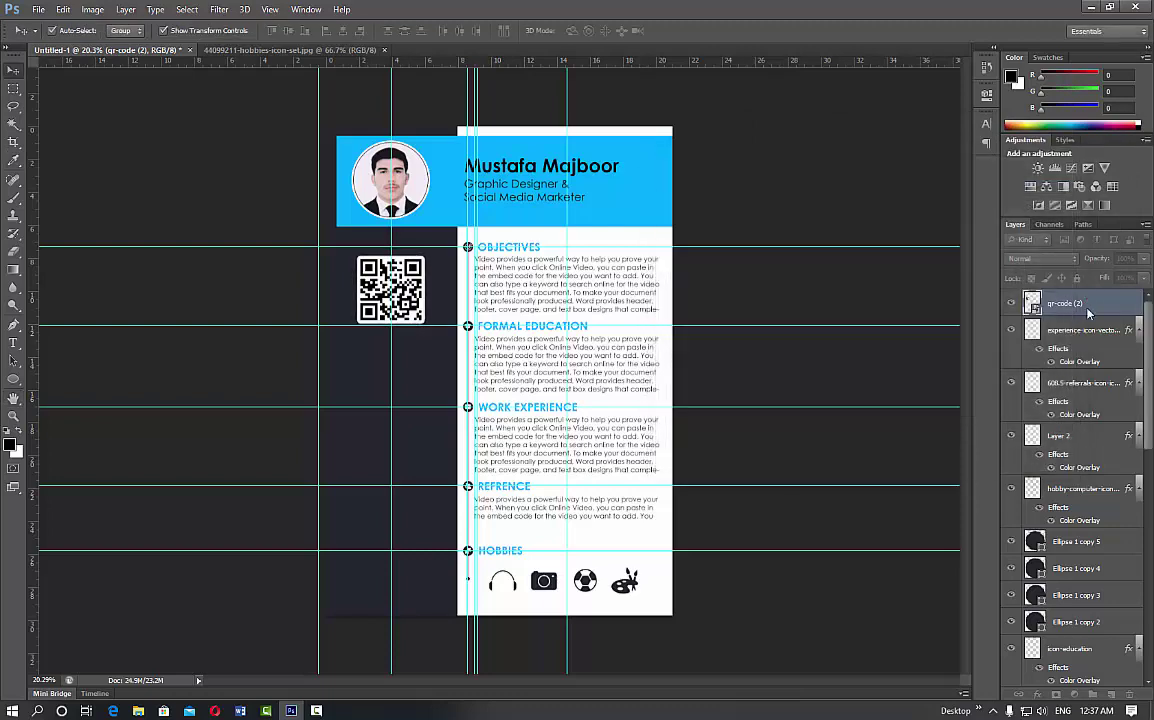
# Step: Rasterize the bordered QR layer, add a 6 px cyan outside stroke, and nudge it up-left
pyautogui.rightClick(1085, 305)
pyautogui.click(1068, 328)
pyautogui.rightClick(1068, 328)
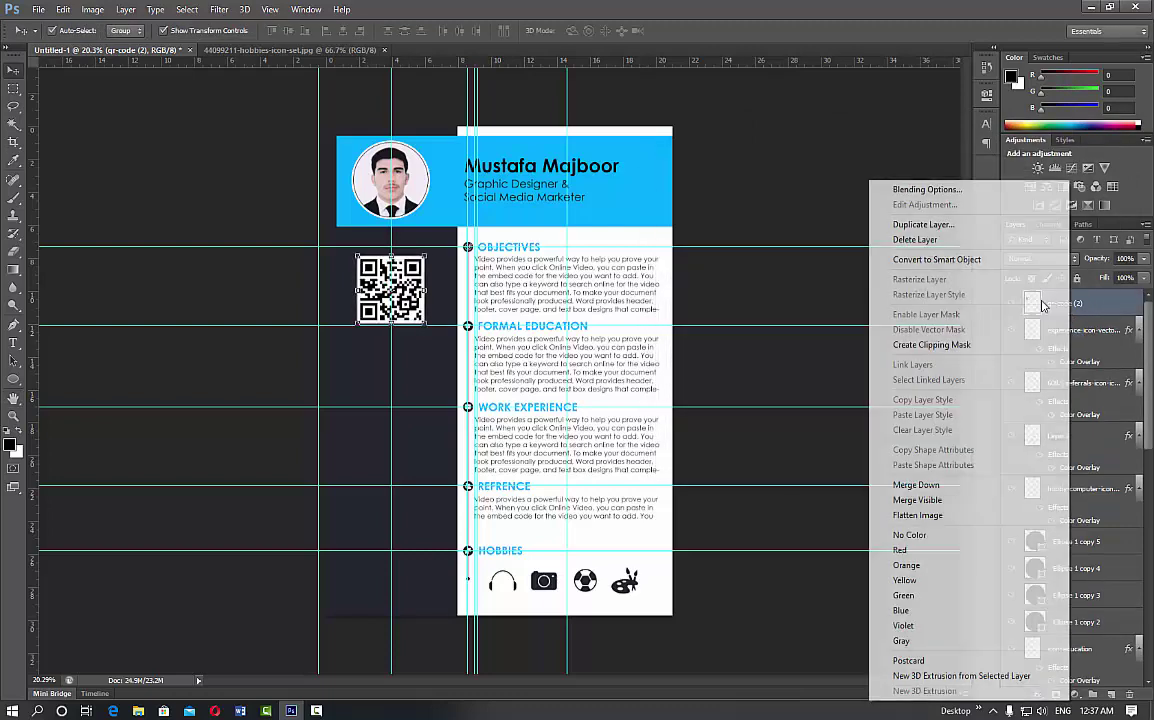
pyautogui.click(850, 171)
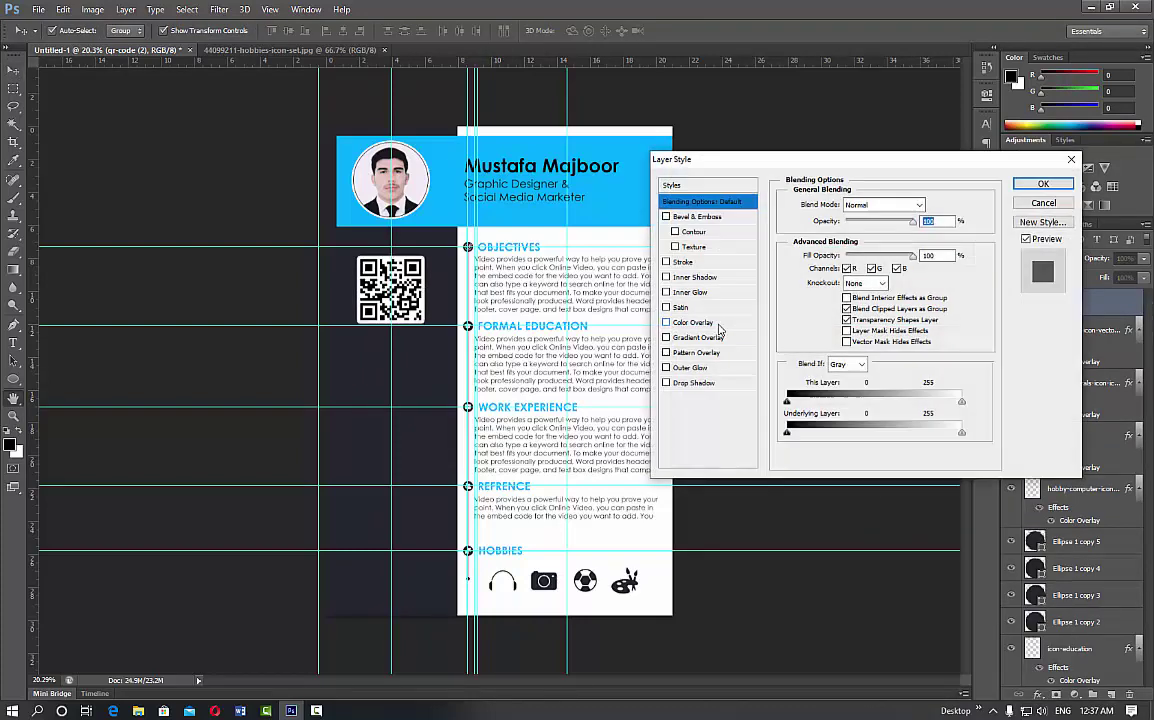
pyautogui.click(683, 262)
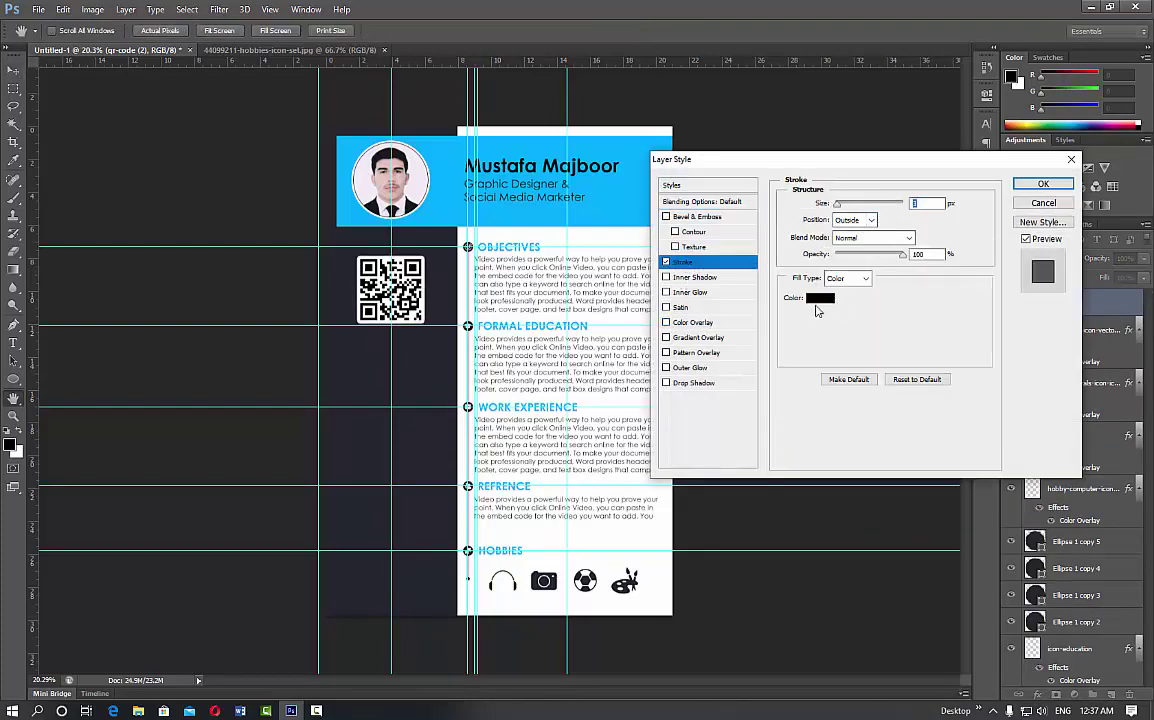
pyautogui.click(820, 298)
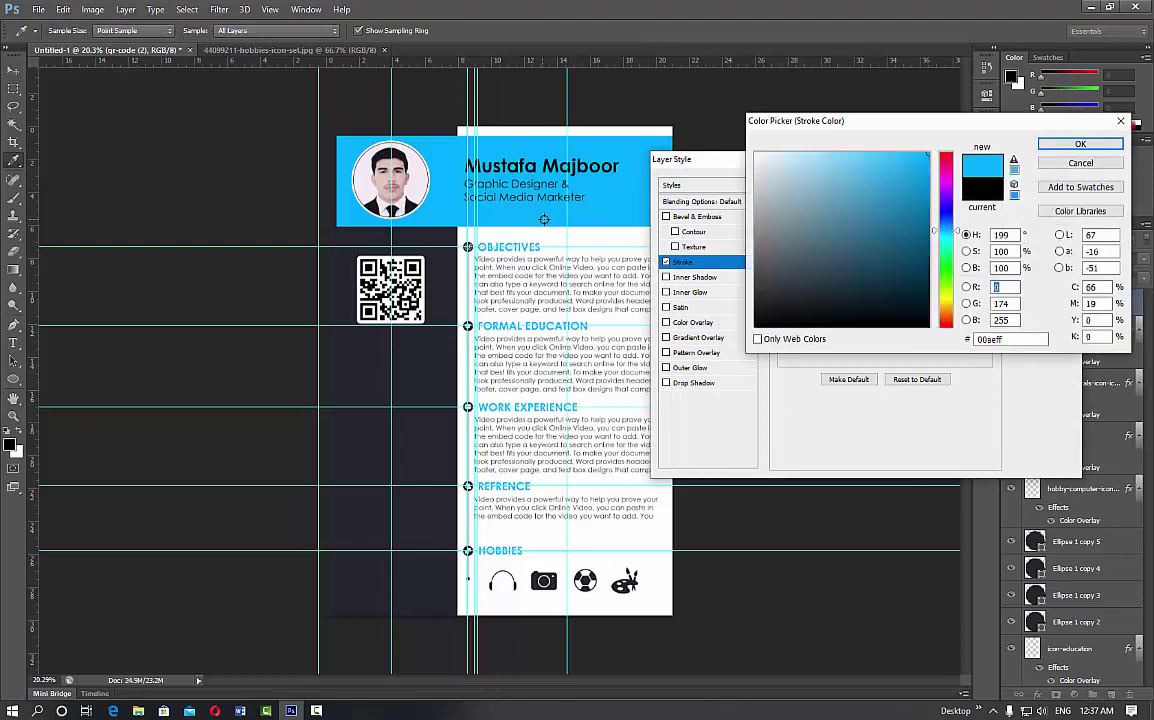
pyautogui.click(1080, 146)
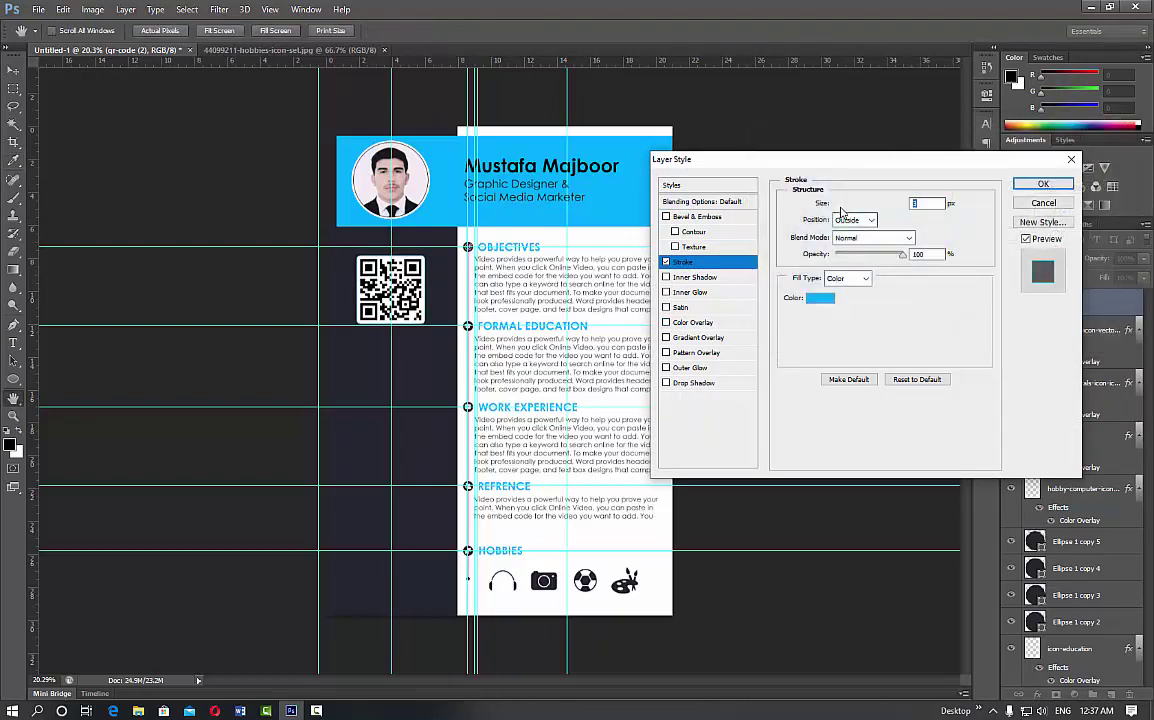
pyautogui.moveTo(838, 205); pyautogui.dragTo(842, 205)
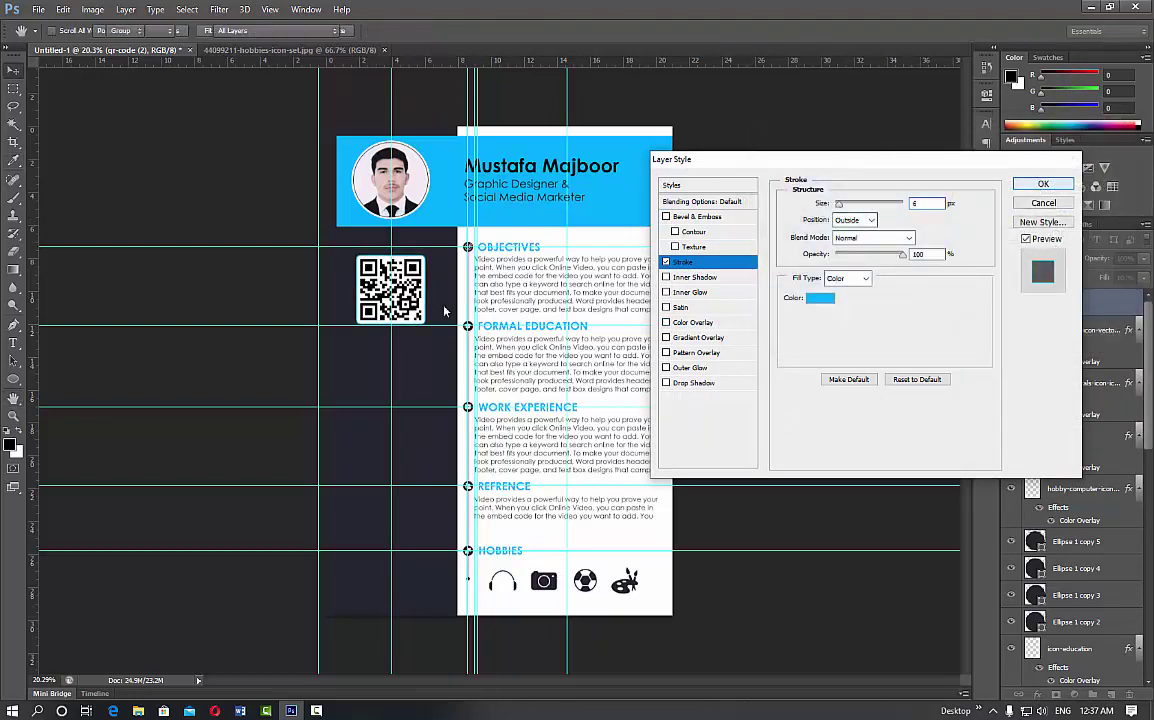
pyautogui.click(1032, 186)
pyautogui.hotkey('shift', 'Left')
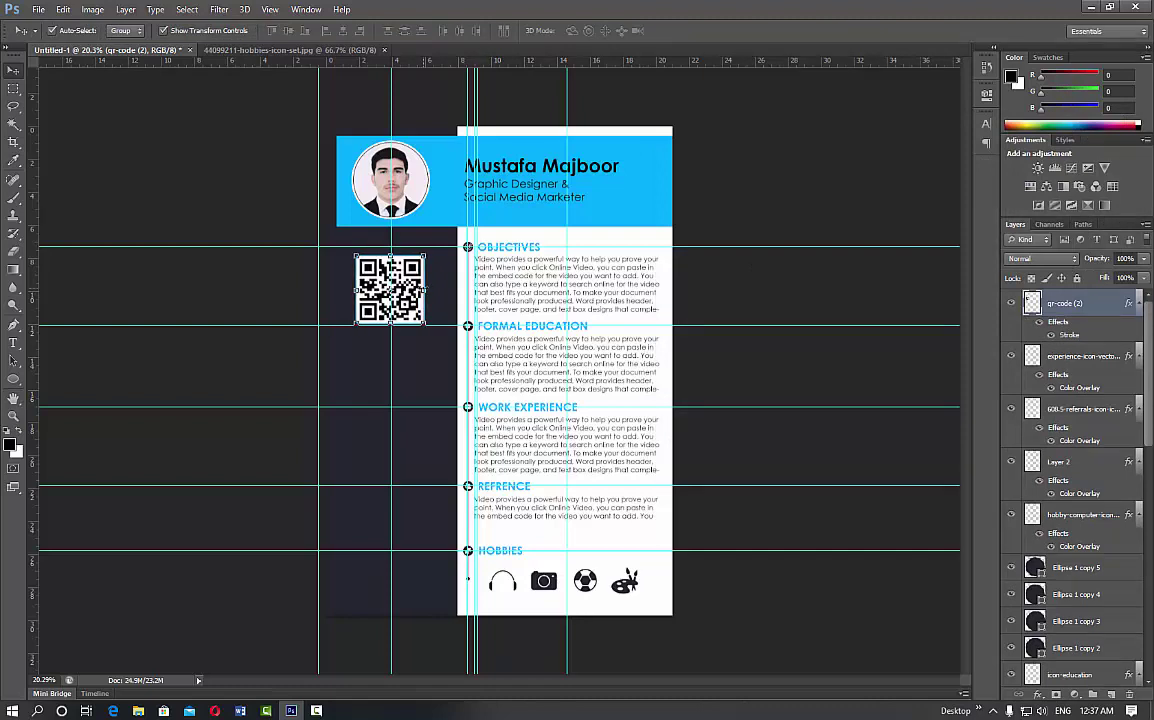
pyautogui.hotkey('shift', 'Up')
pyautogui.hotkey('shift', 'Up')
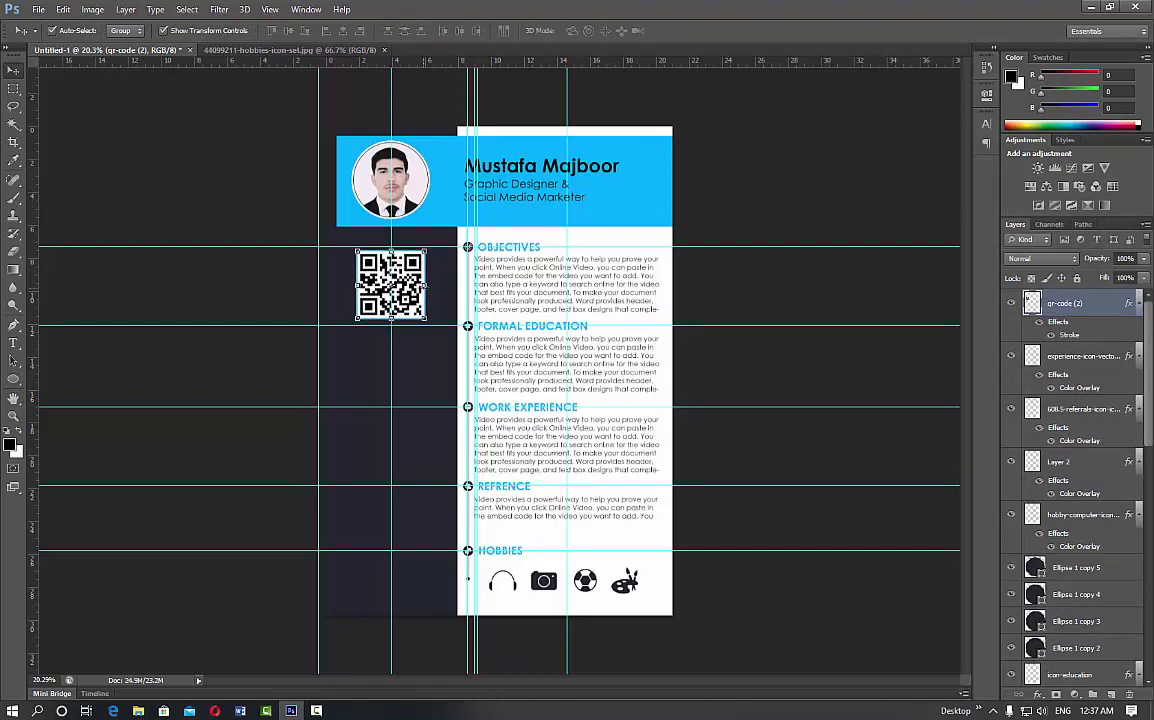
pyautogui.click(742, 296)
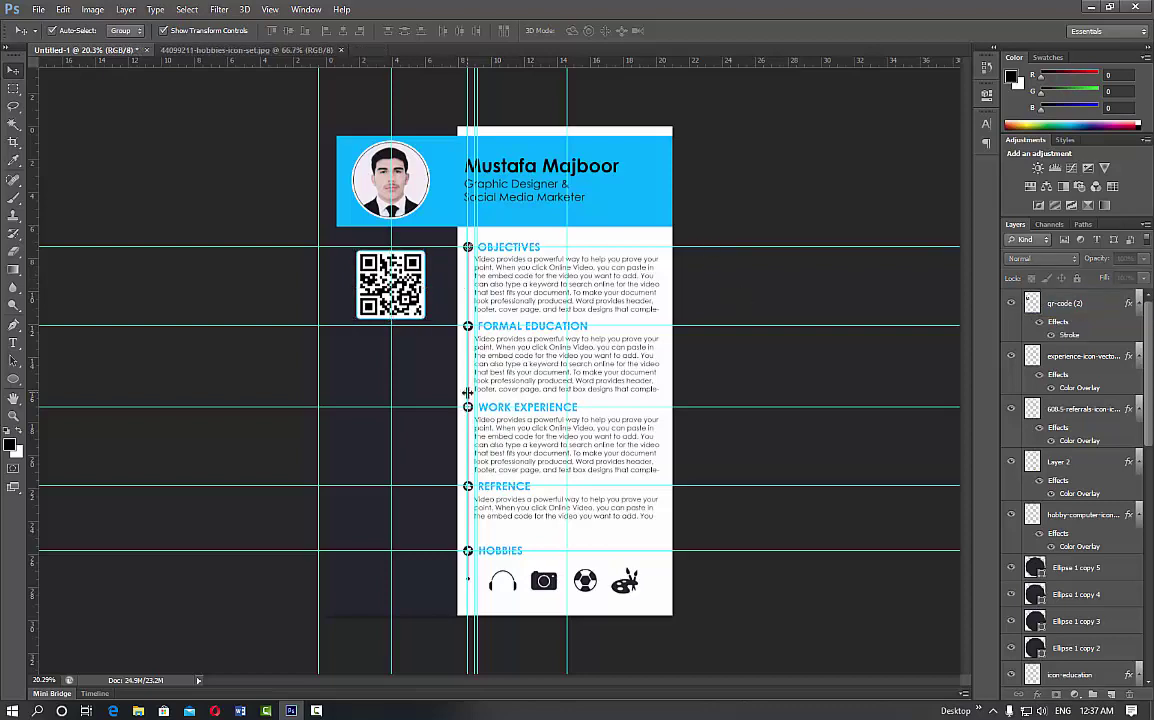
# Step: Copy the OBJECTIVES heading below the QR code and retype it as CONTACTS
pyautogui.scroll(3, 422, 350)
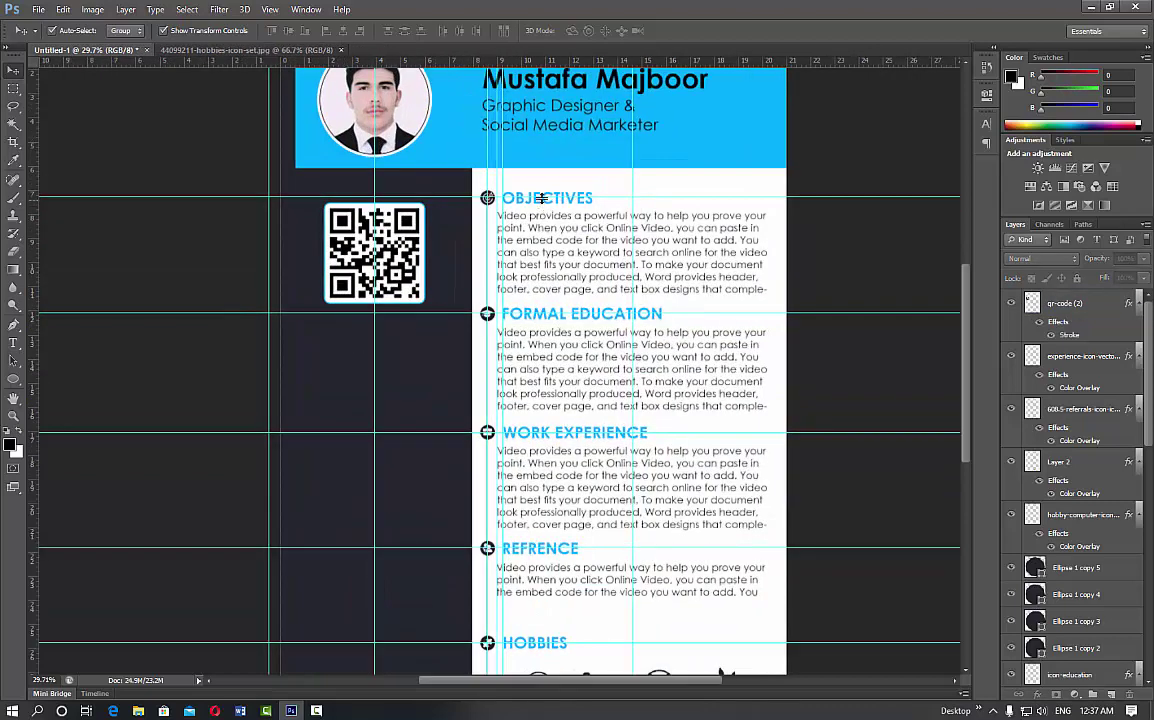
pyautogui.moveTo(555, 200); pyautogui.dragTo(402, 354)
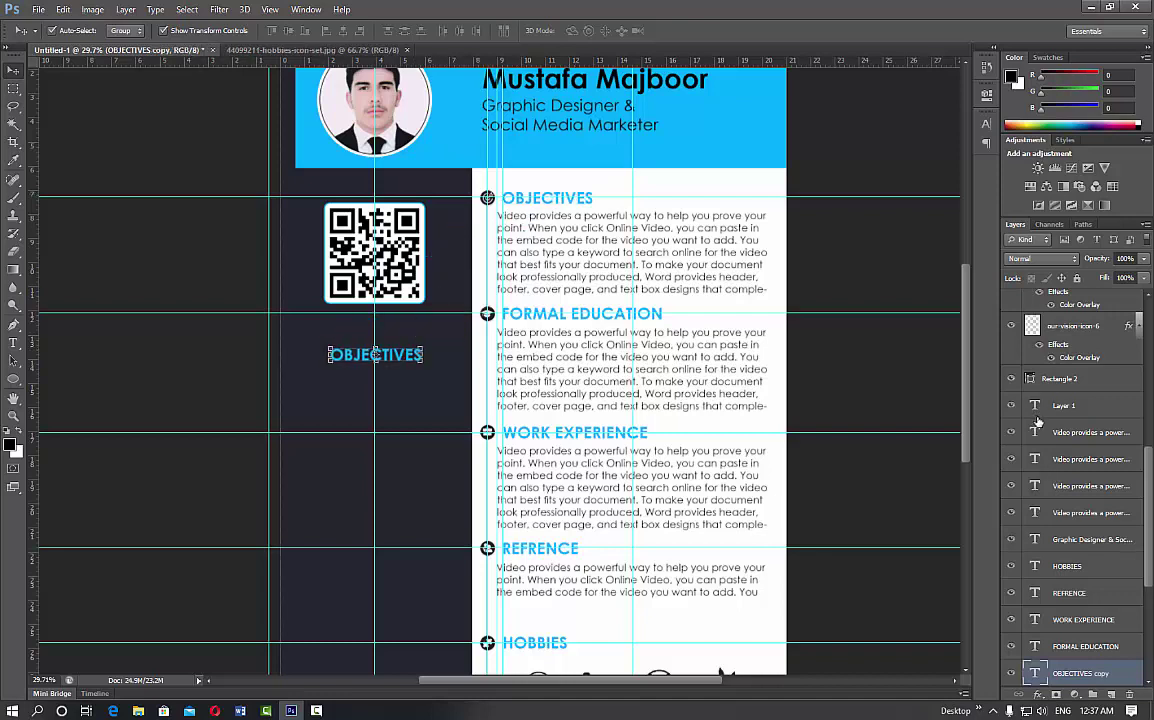
pyautogui.doubleClick(1036, 673)
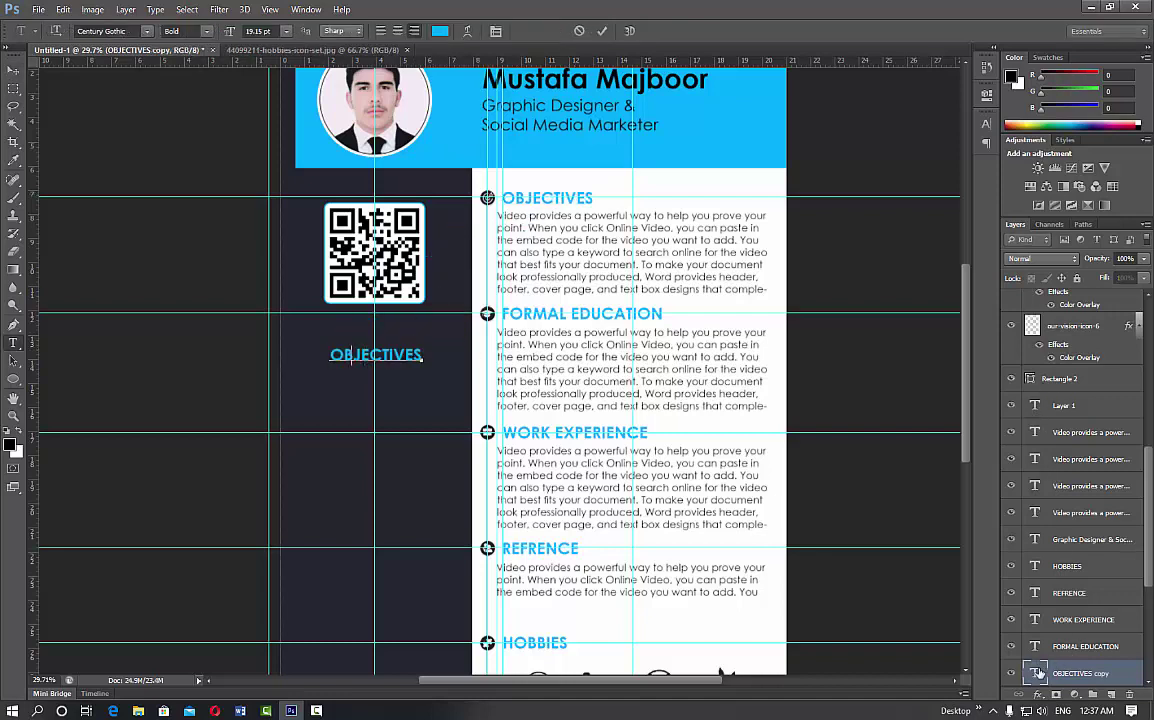
pyautogui.write('CONTACTS')
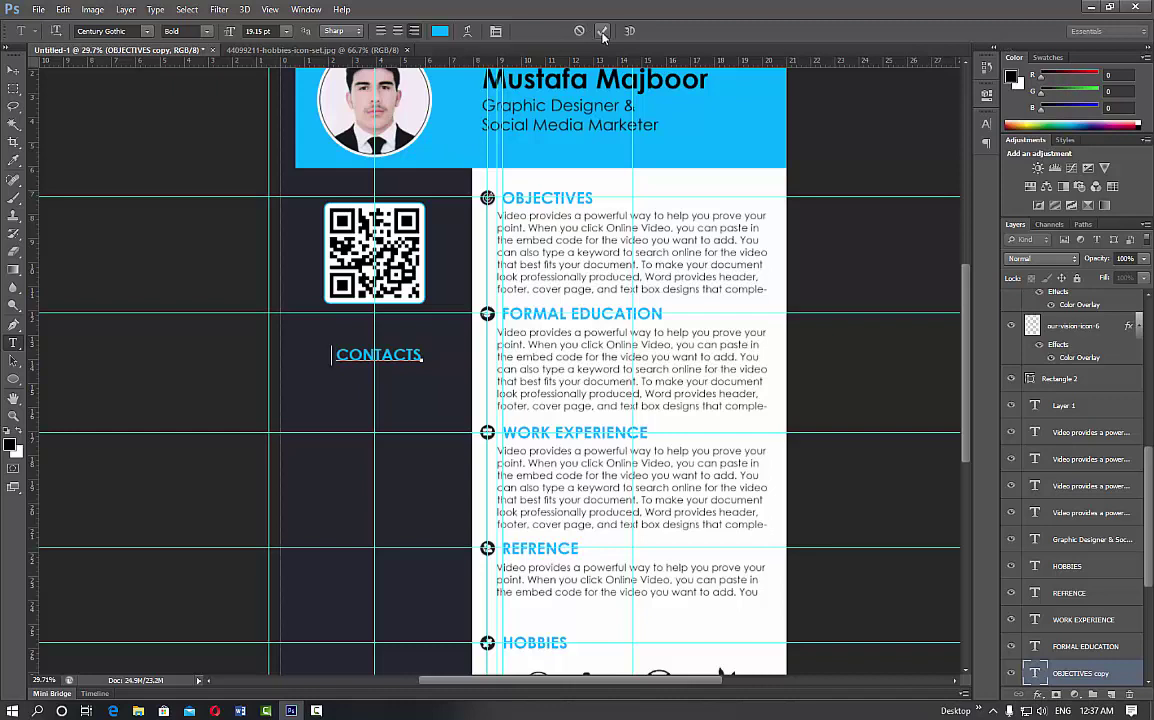
pyautogui.click(602, 30)
pyautogui.press('v')
pyautogui.press('Down')
pyautogui.press('Down')
pyautogui.press('Down')
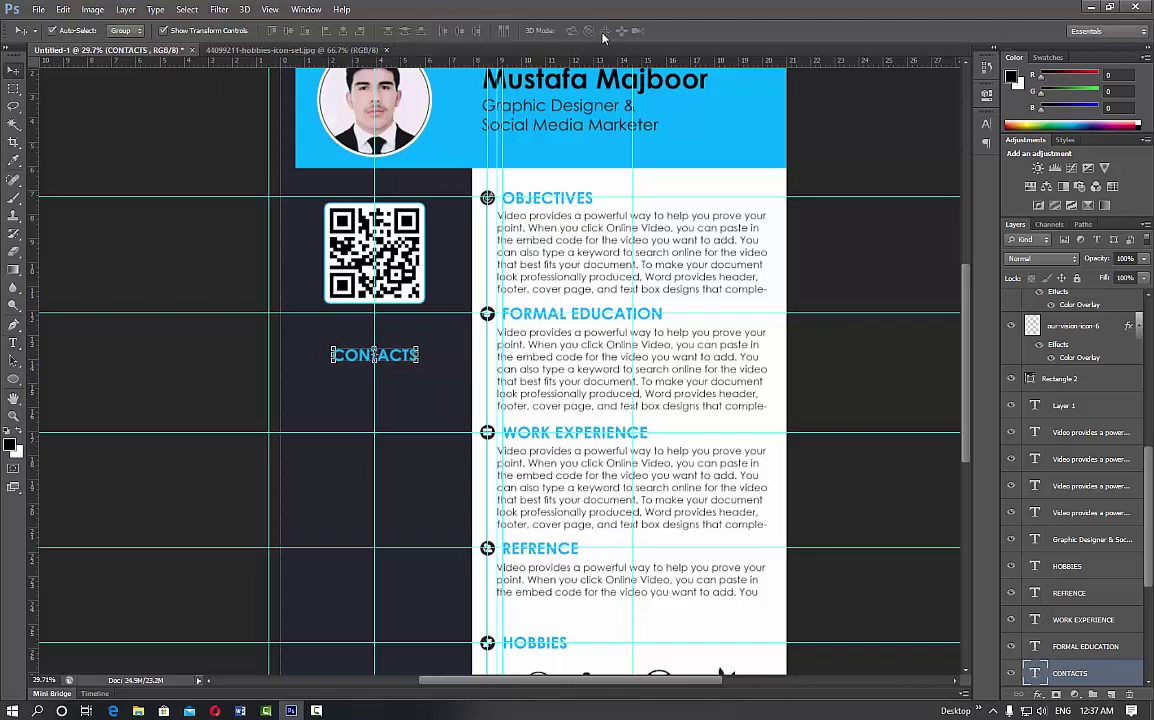
pyautogui.click(790, 217)
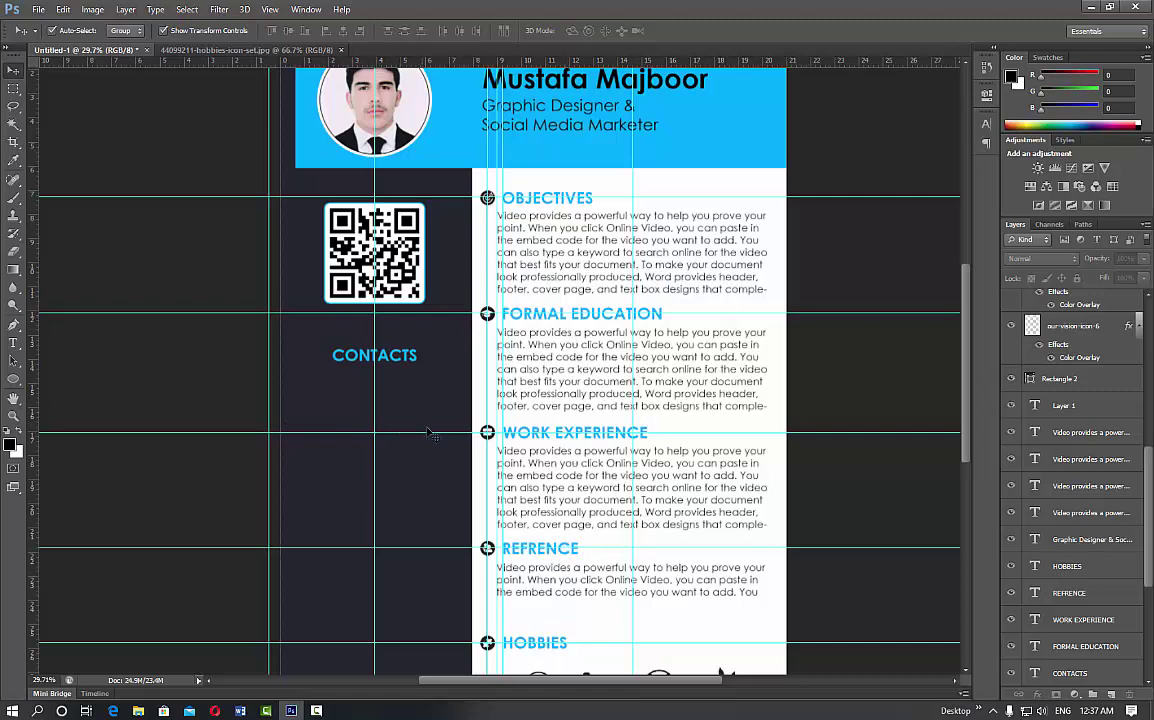
# Step: Try duplicating the CONTACTS heading downward, undo it, and minimize Photoshop
pyautogui.scroll(1, 343, 391)
pyautogui.scroll(1, 343, 391)
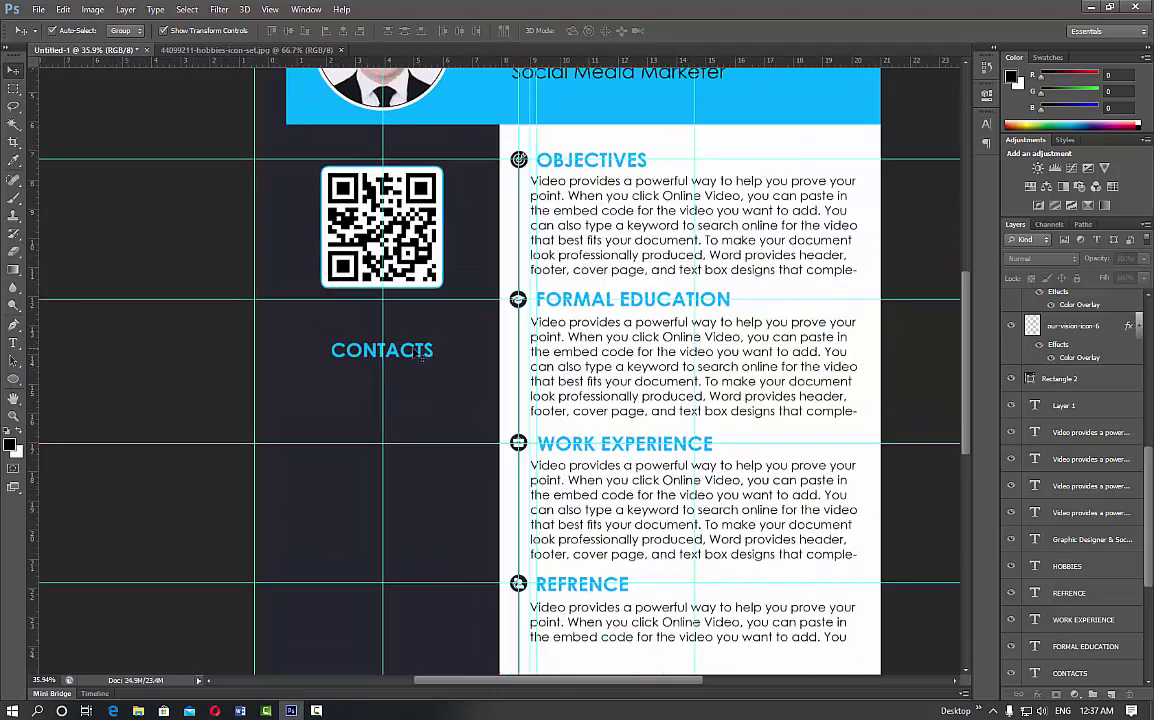
pyautogui.click(425, 350)
pyautogui.moveTo(425, 350); pyautogui.dragTo(425, 401)
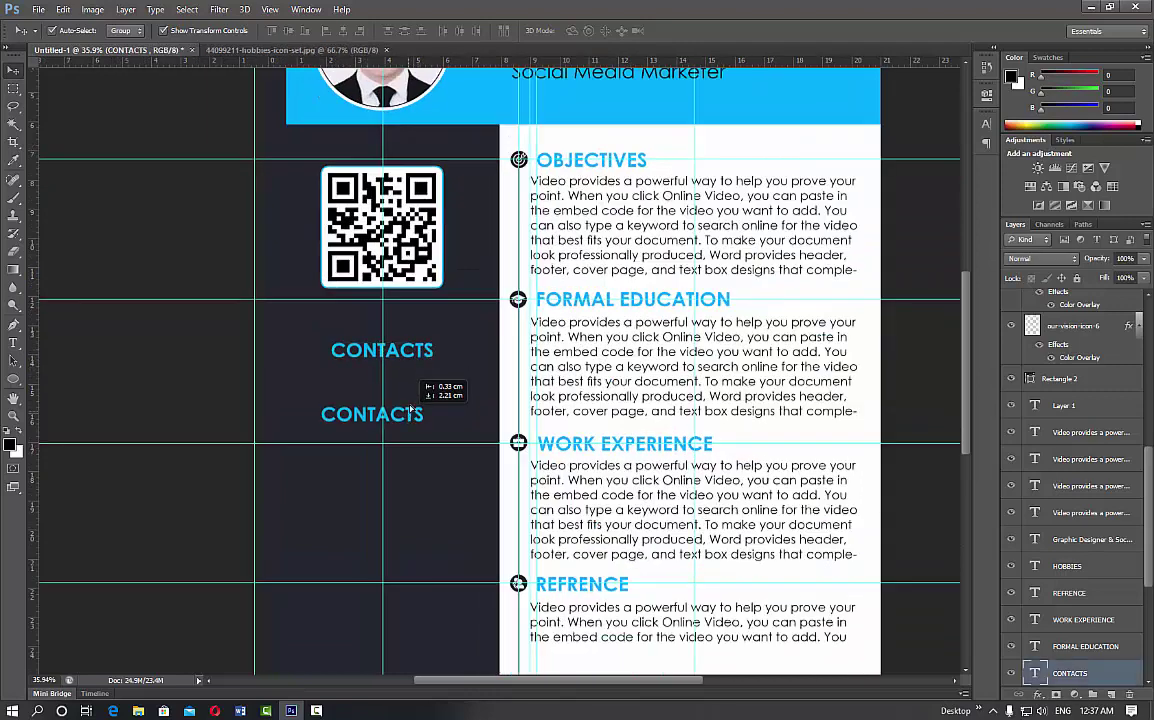
pyautogui.hotkey('ctrl', 'z')
pyautogui.click(1085, 7)
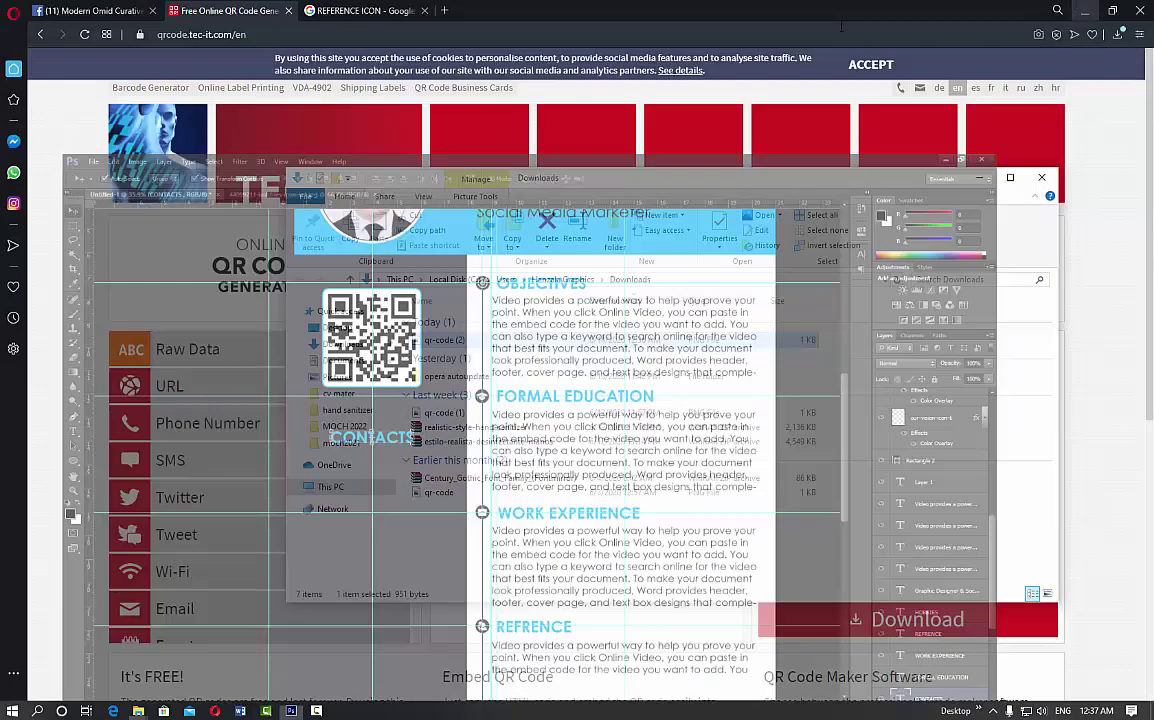
# Step: Close the Downloads and cv mater windows, then select the ONLINE GRAPHIC DESIGN desktop image
pyautogui.click(1085, 10)
pyautogui.click(961, 159)
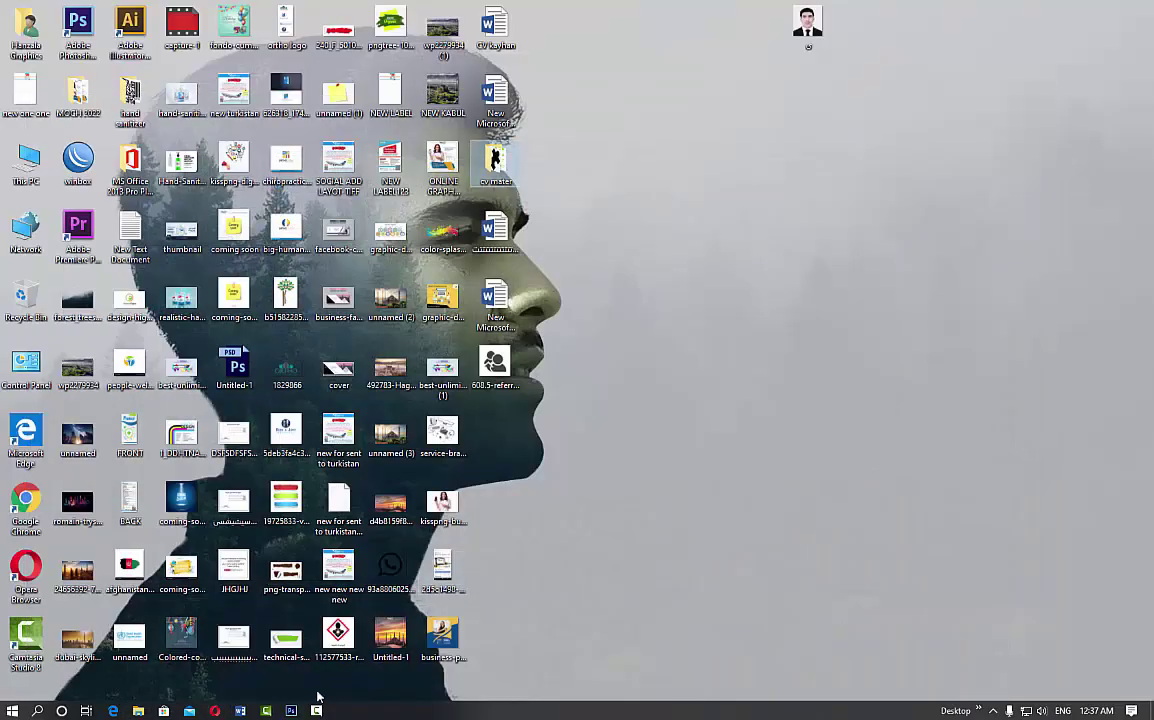
pyautogui.click(443, 165)
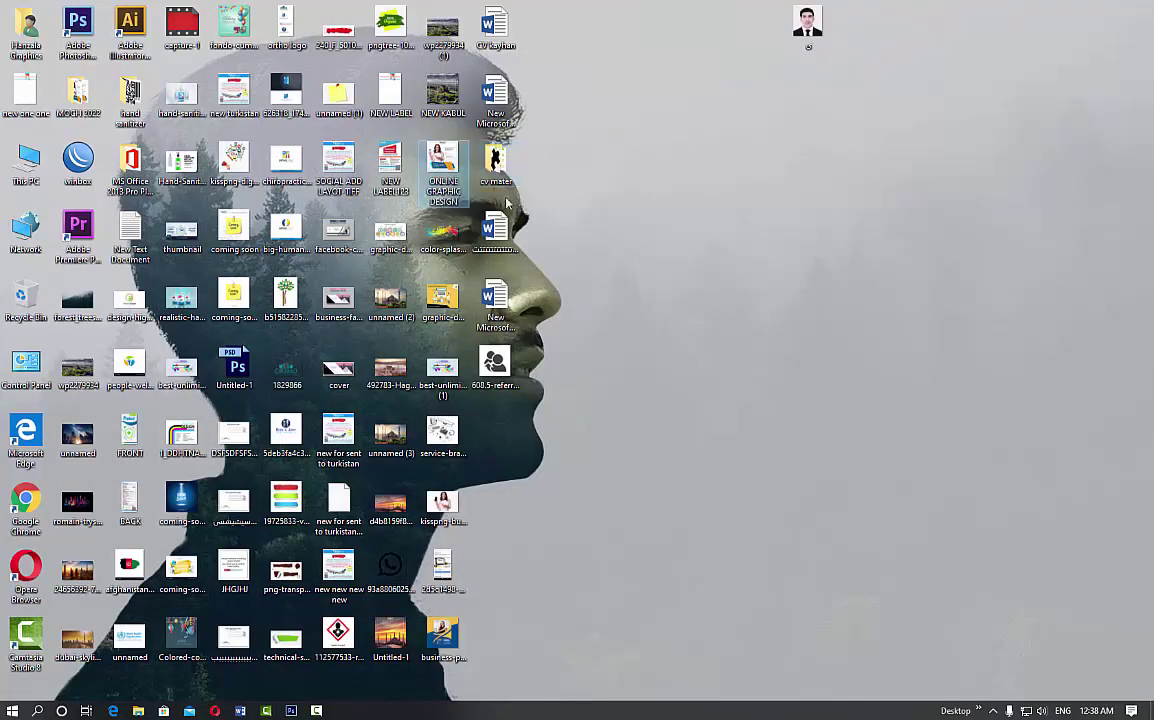
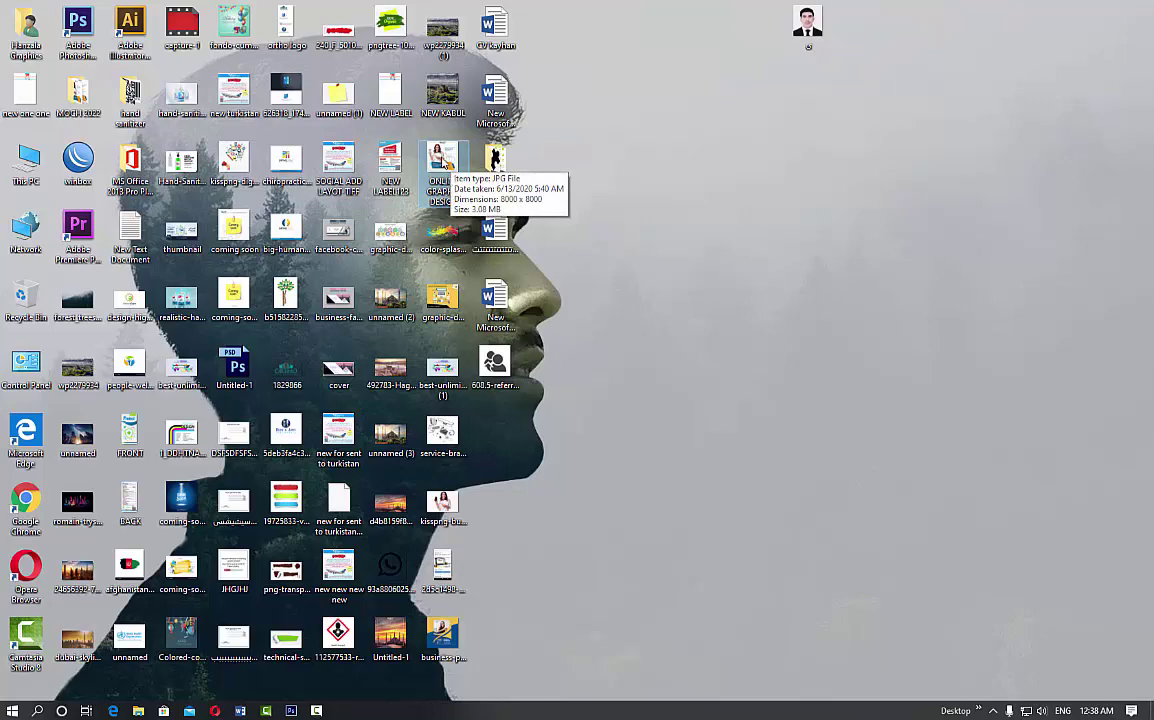
# Step: Marquee-select the flyer's three orange contact icons and drag them toward the résumé document
pyautogui.click(291, 710)
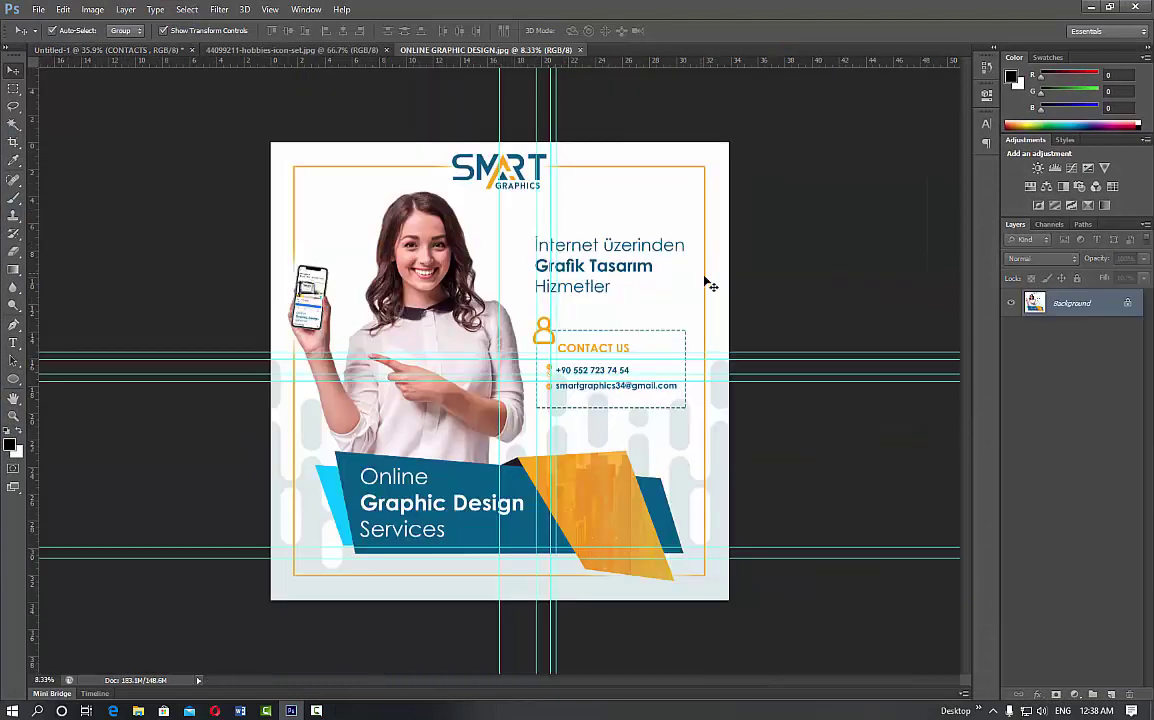
pyautogui.scroll(5, 575, 402)
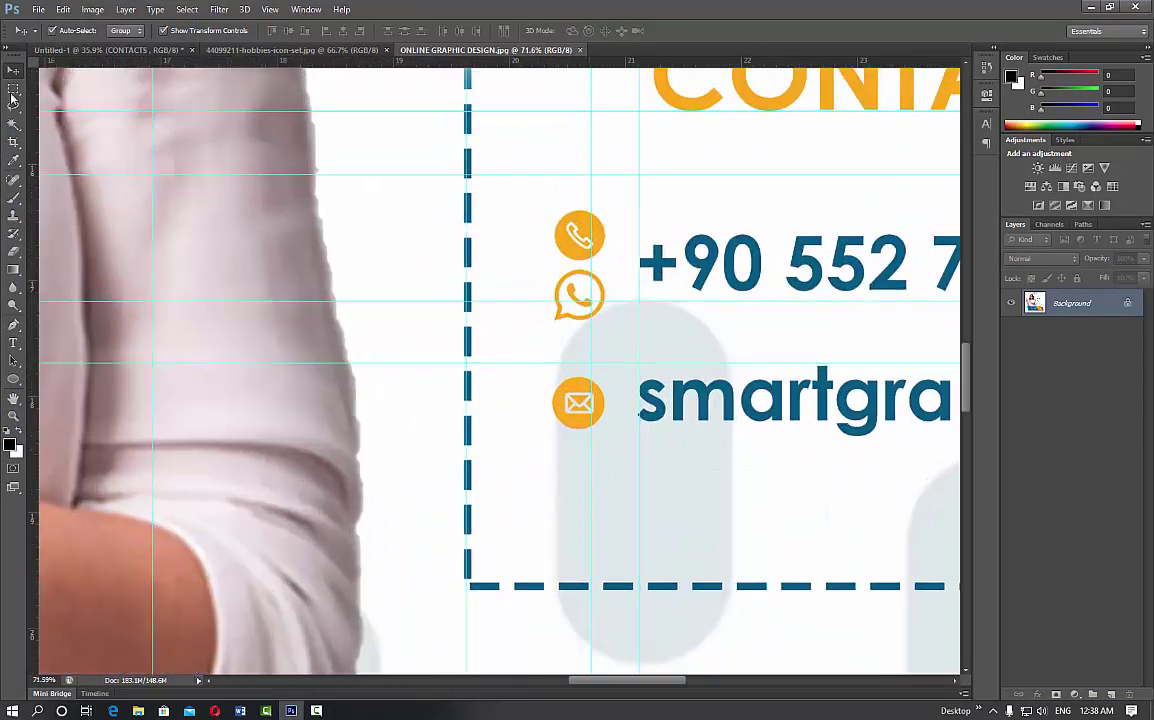
pyautogui.click(13, 90)
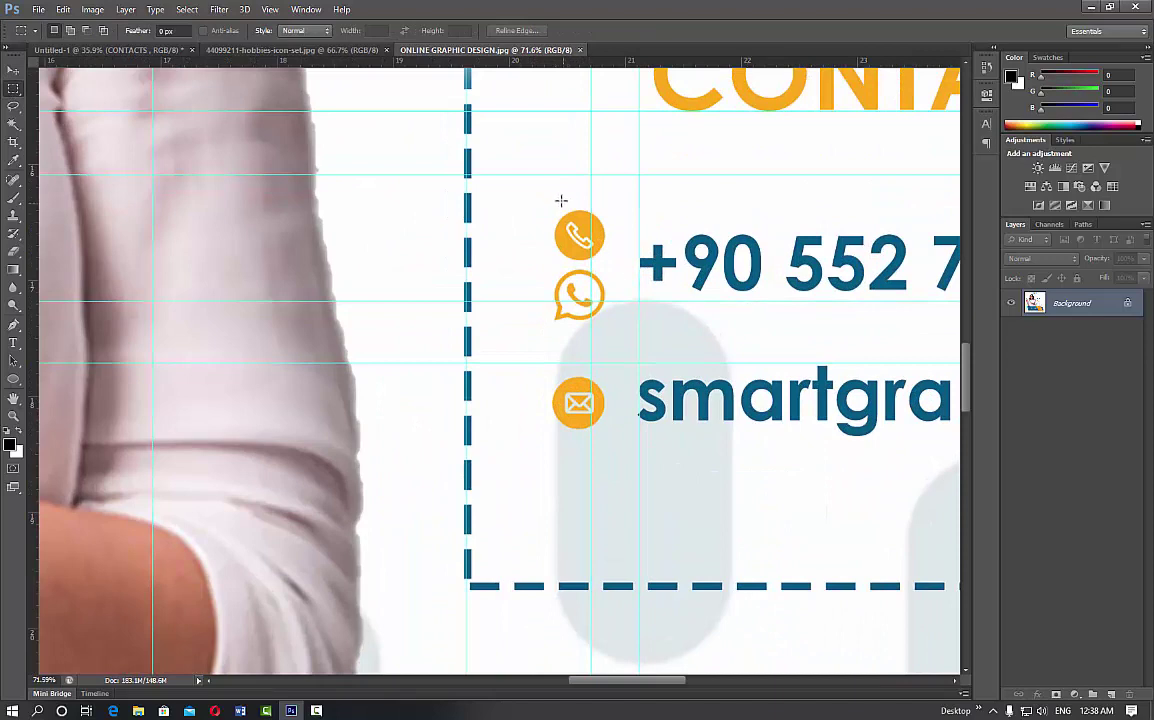
pyautogui.moveTo(544, 201); pyautogui.dragTo(611, 460)
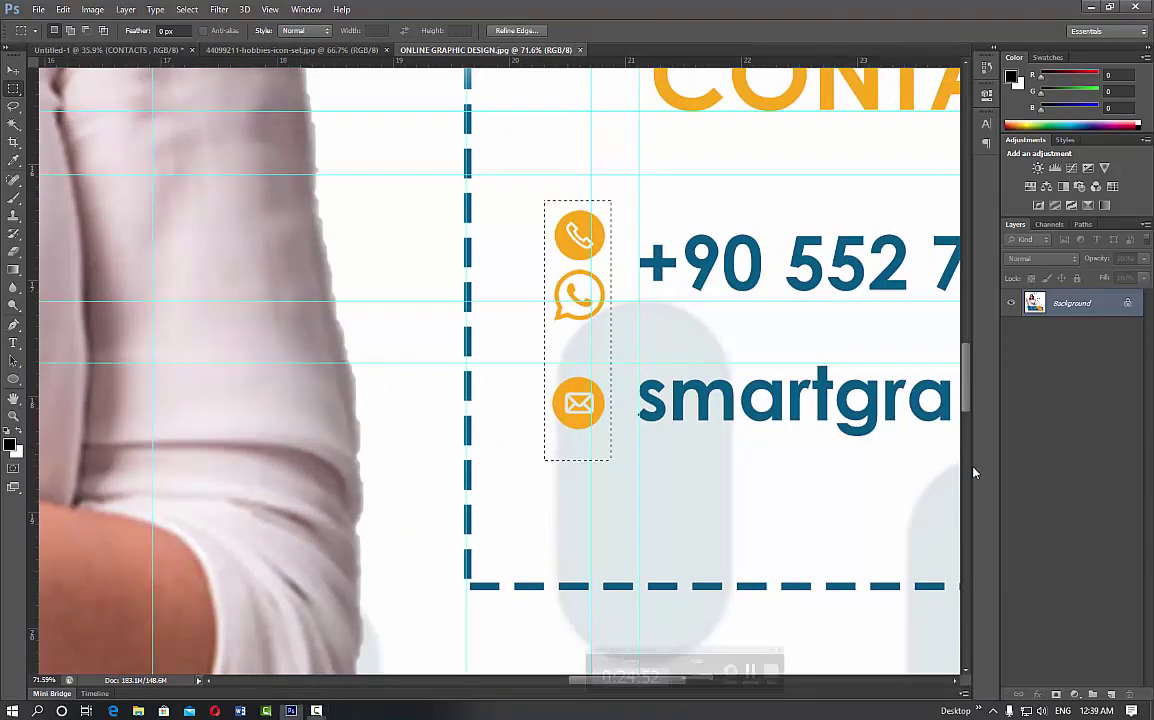
pyautogui.press('v')
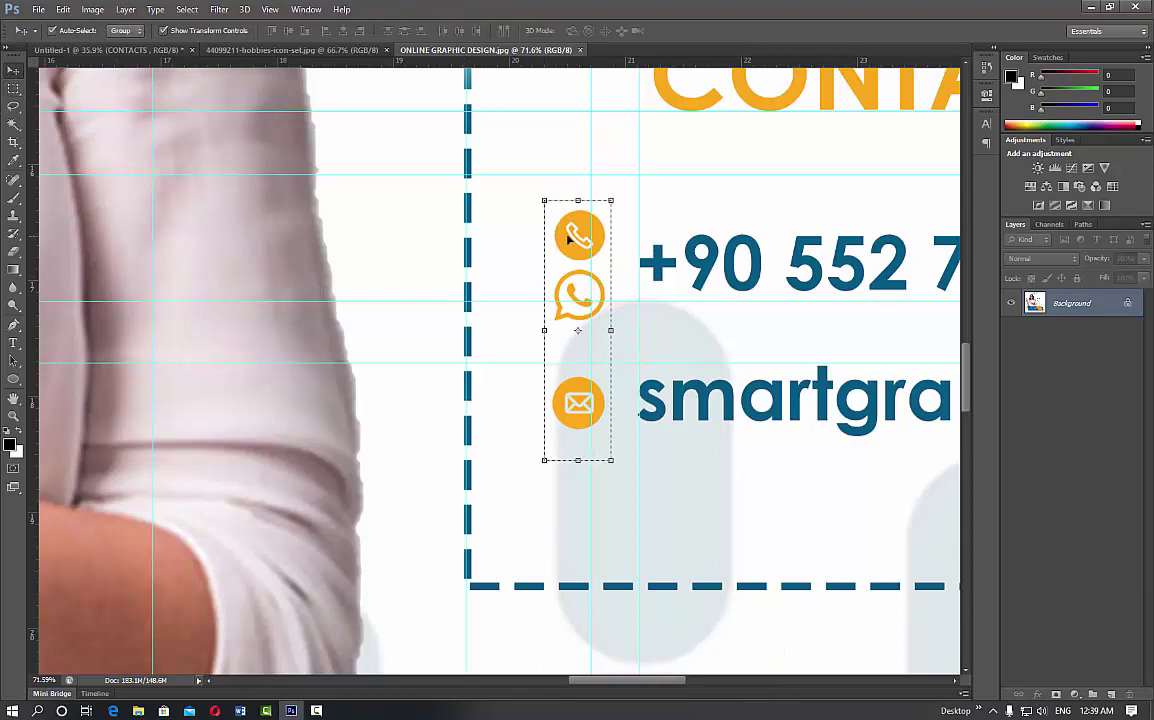
pyautogui.moveTo(570, 237); pyautogui.dragTo(356, 52)
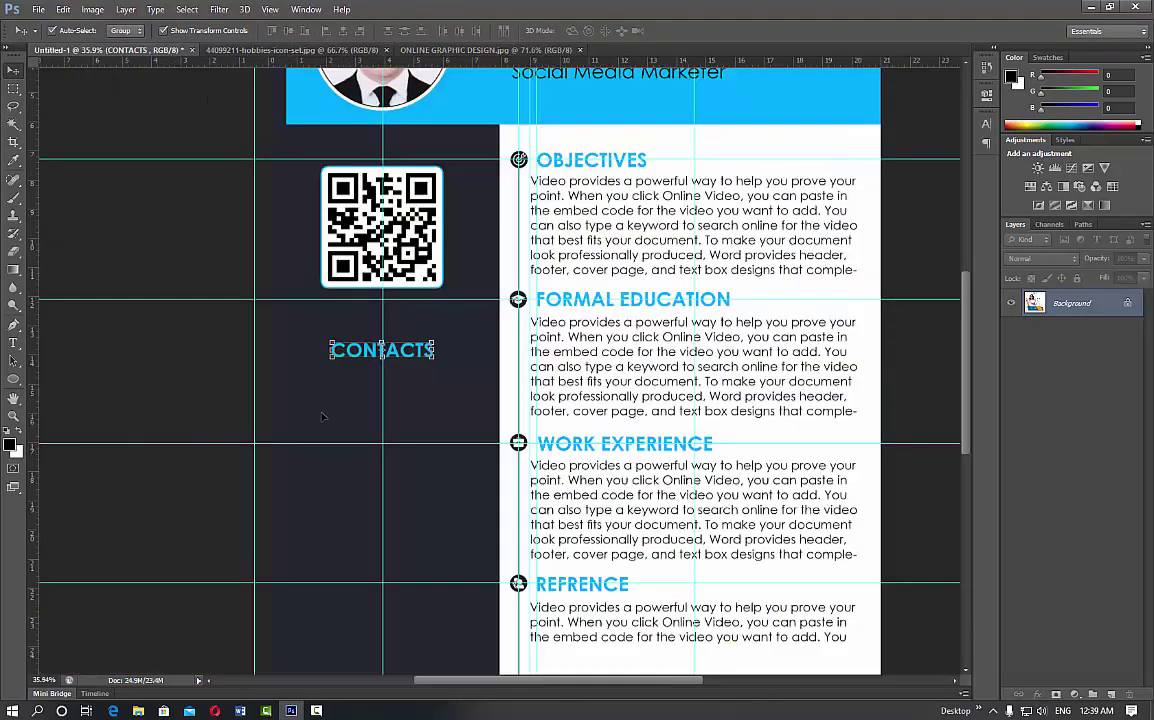
# Step: Drop the contact icons into the résumé and delete their white background strip with the Magic Wand
pyautogui.moveTo(181, 50); pyautogui.dragTo(334, 462)
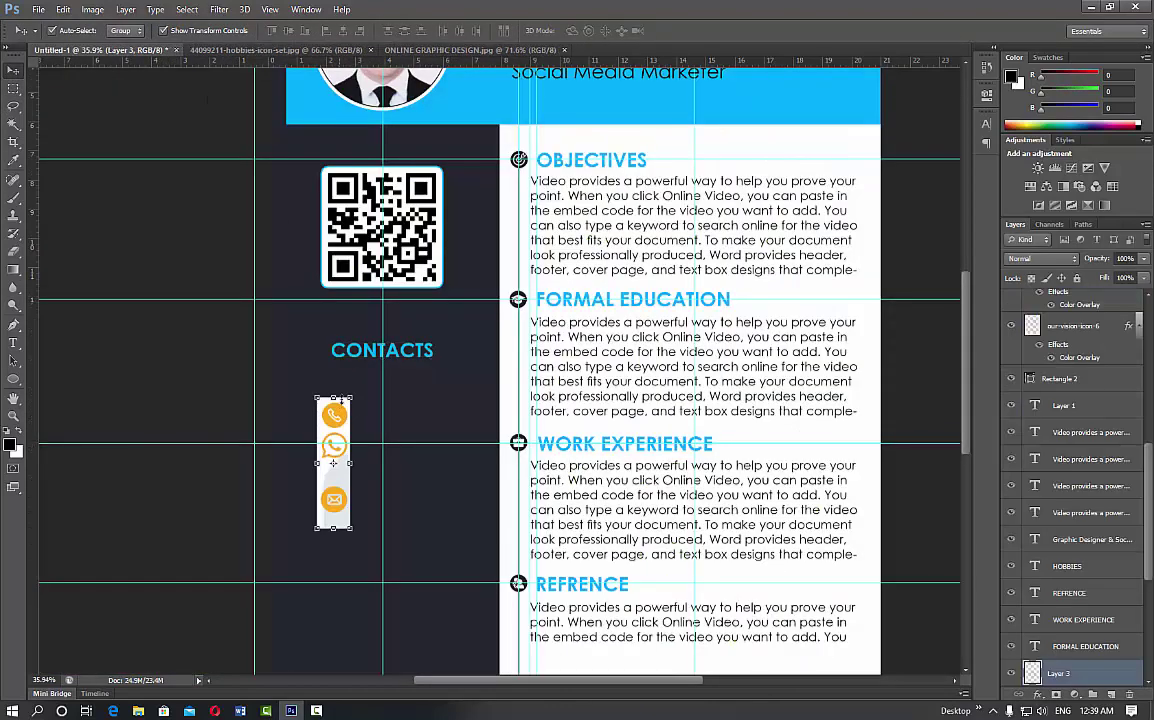
pyautogui.scroll(2, 328, 463)
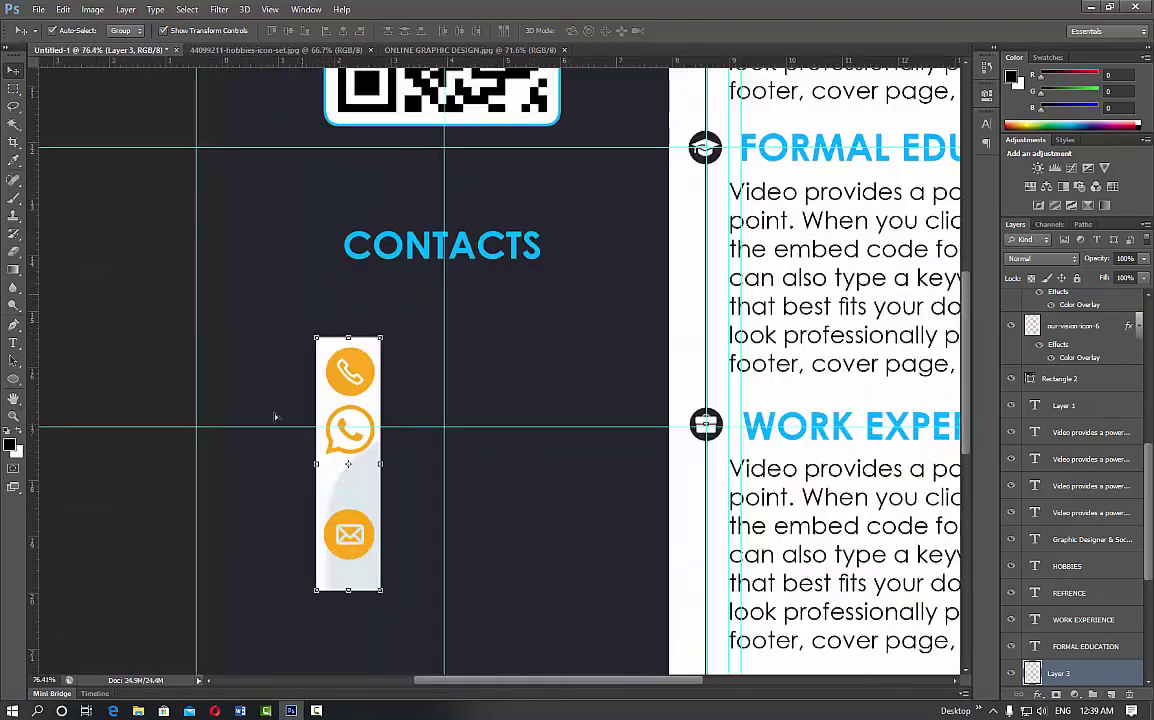
pyautogui.scroll(1, 300, 440)
pyautogui.press('w')
pyautogui.click(322, 387)
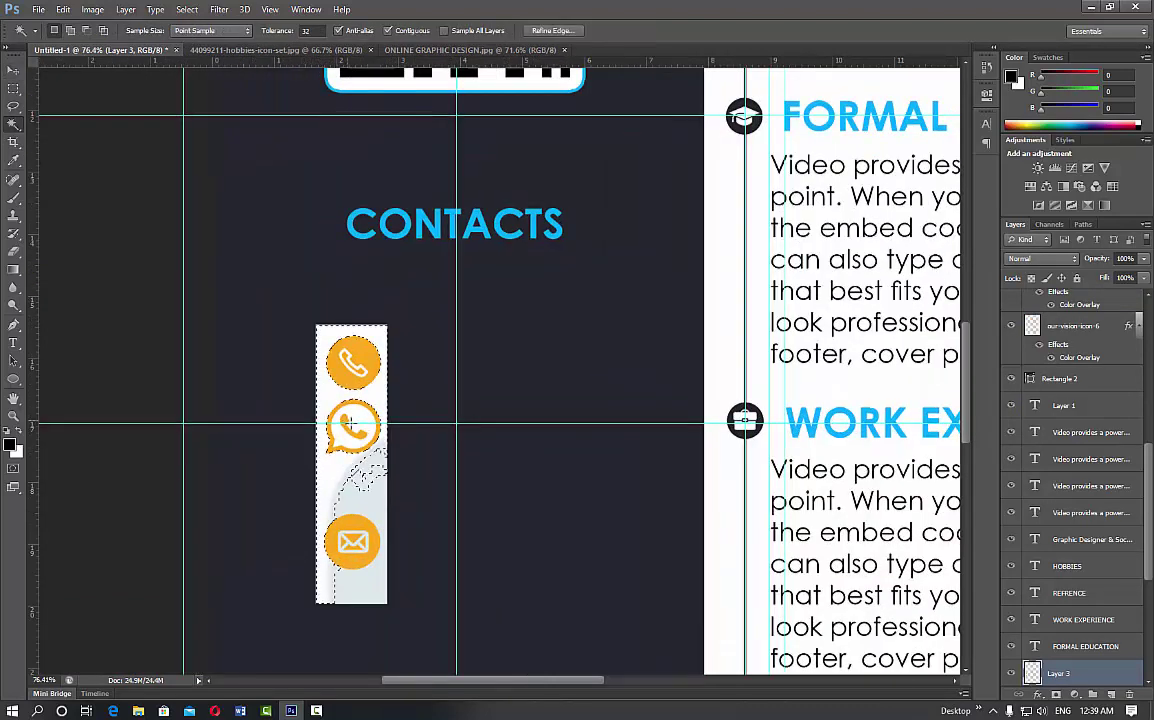
pyautogui.press('Delete')
pyautogui.scroll(3, 380, 460)
pyautogui.press('Delete')
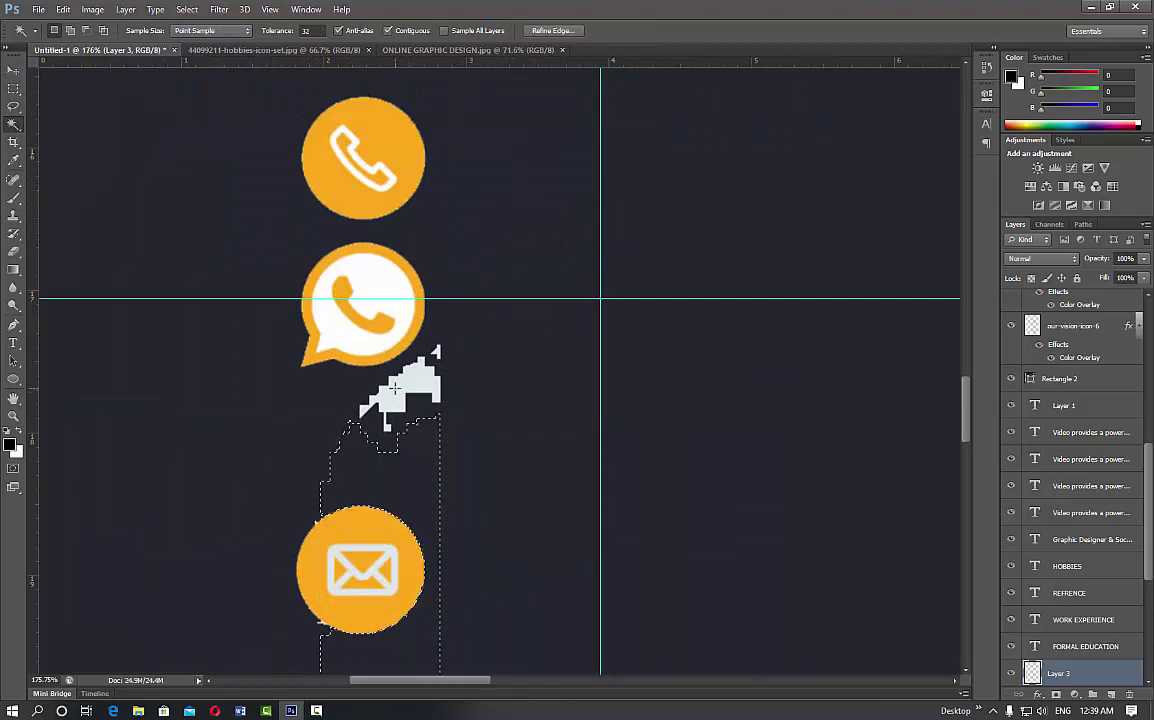
pyautogui.hotkey('ctrl', 'd')
# Step: Delete the white fills inside the WhatsApp, phone and mail icons, then deselect
pyautogui.click(390, 333)
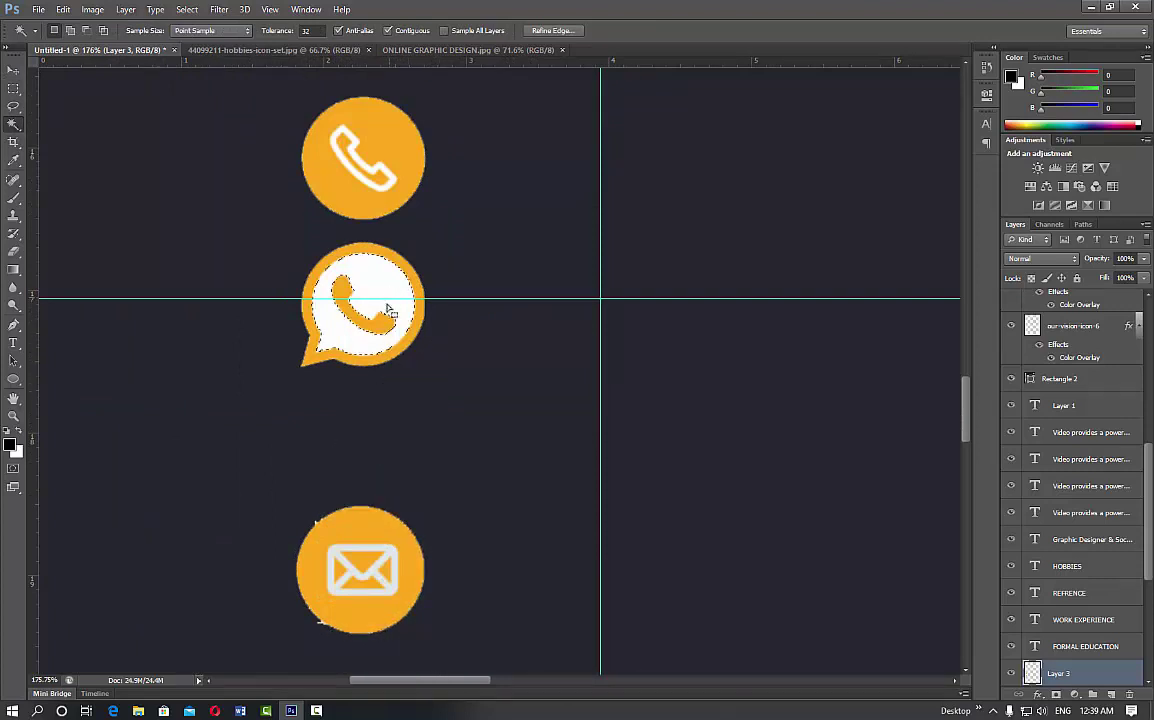
pyautogui.press('Delete')
pyautogui.click(357, 157)
pyautogui.press('Delete')
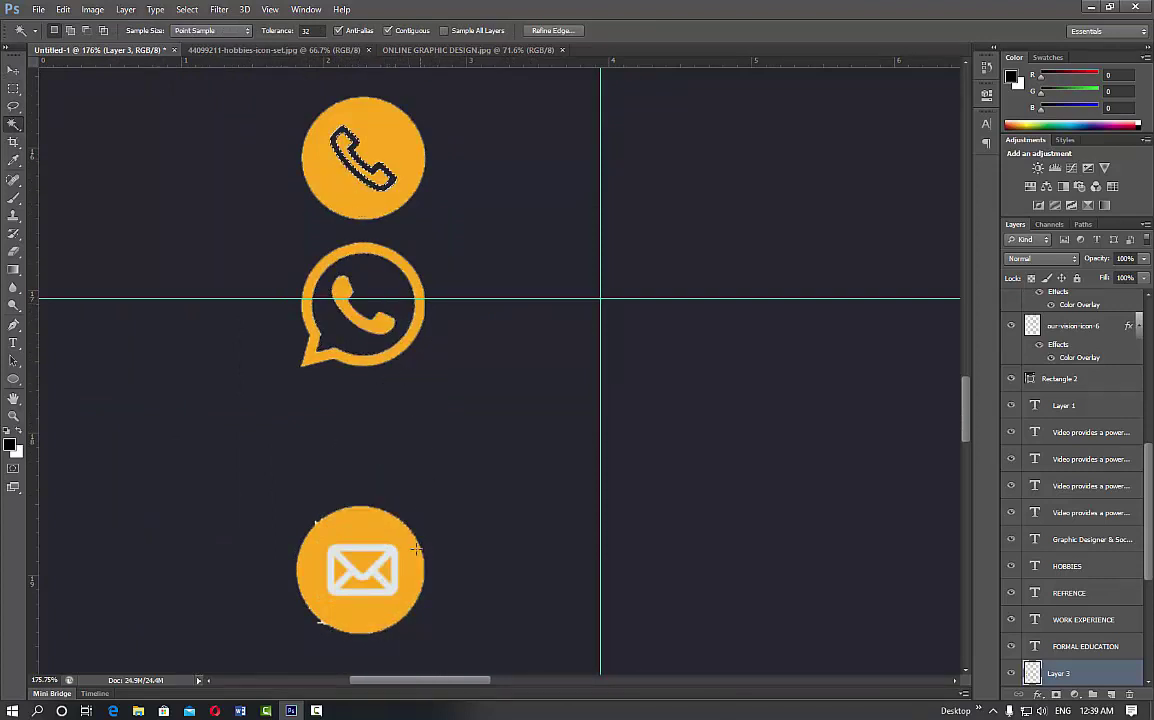
pyautogui.click(331, 575)
pyautogui.press('Delete')
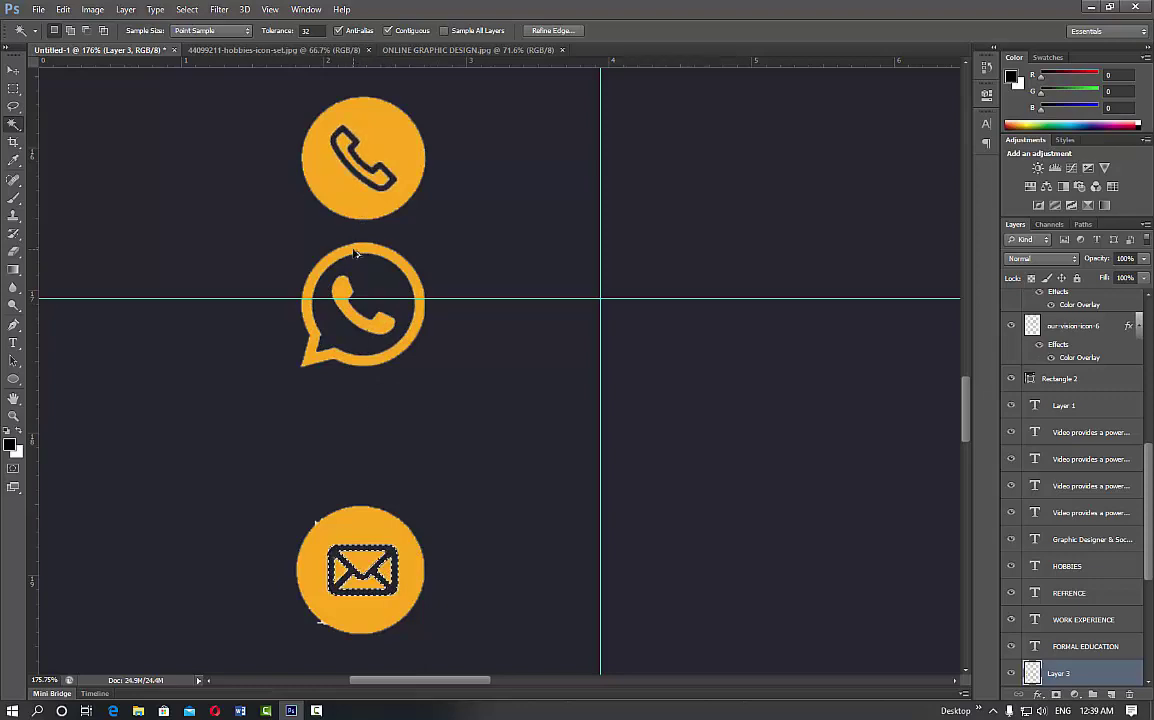
pyautogui.hotkey('ctrl', '0')
pyautogui.click(187, 9)
pyautogui.click(207, 40)
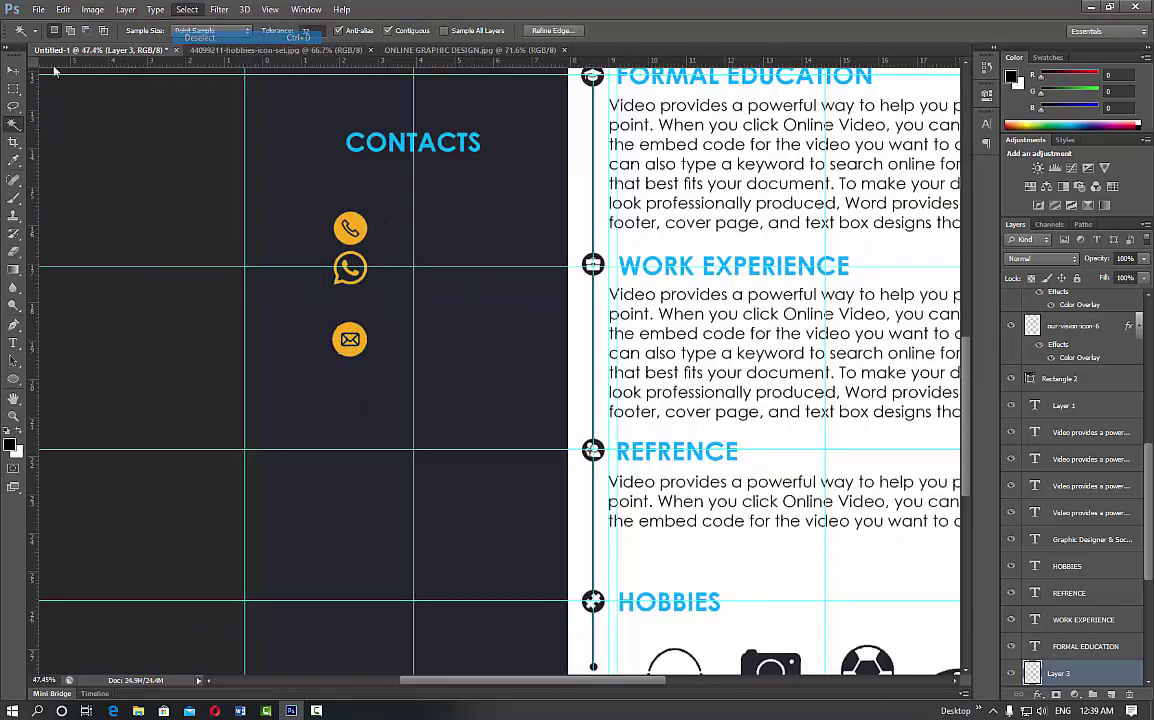
pyautogui.press('v')
pyautogui.scroll(-2, 288, 347)
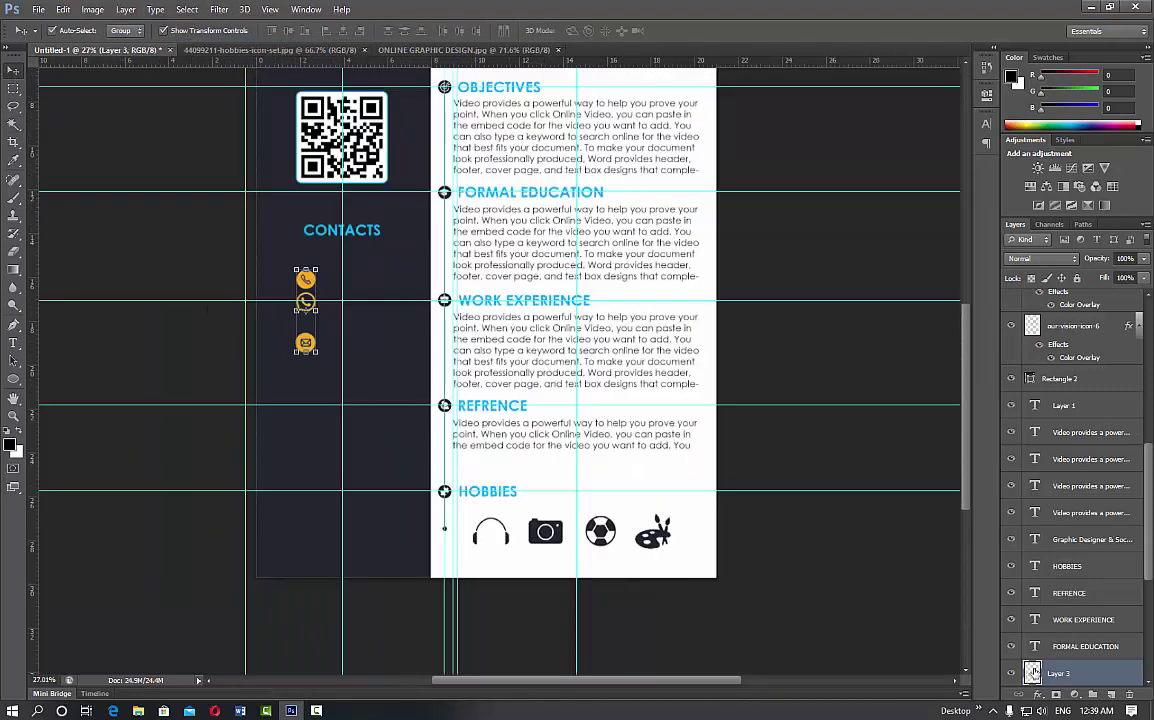
# Step: Add a white Color Overlay layer style to the contact icons layer
pyautogui.doubleClick(1090, 673)
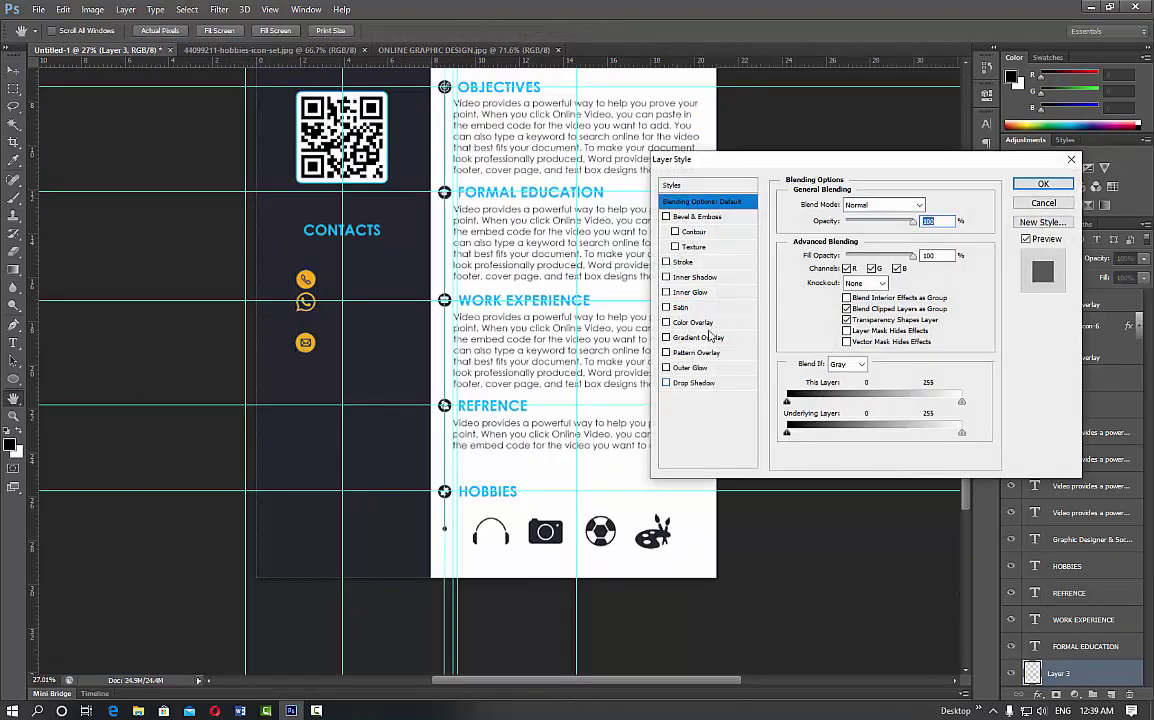
pyautogui.click(692, 322)
pyautogui.click(940, 204)
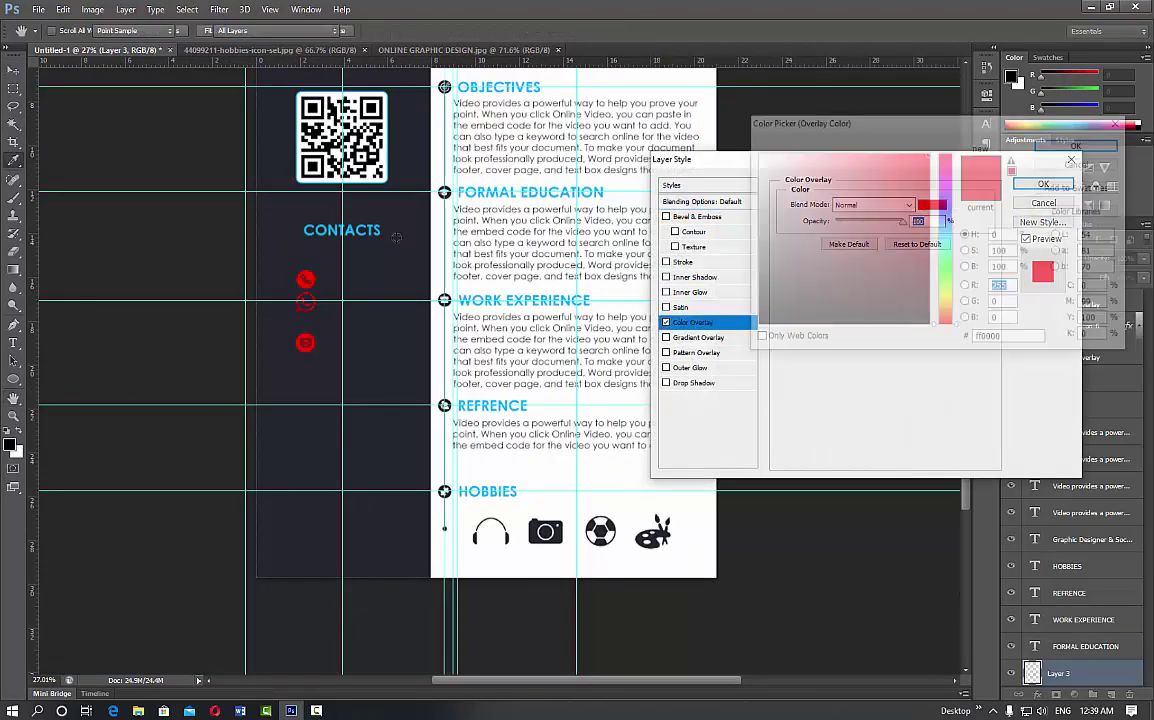
pyautogui.click(484, 190)
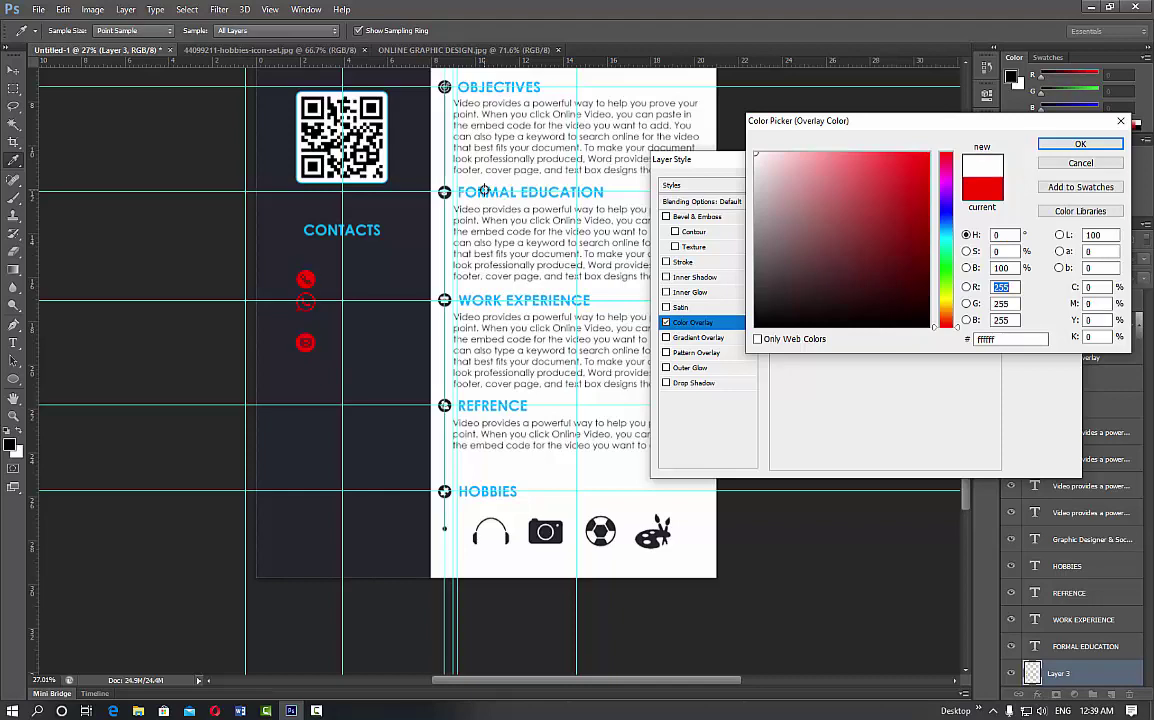
pyautogui.click(1060, 144)
pyautogui.click(1040, 180)
# Step: Scale the icons to about 37%, add a vertical guide beside them, and nudge them up
pyautogui.scroll(1, 297, 242)
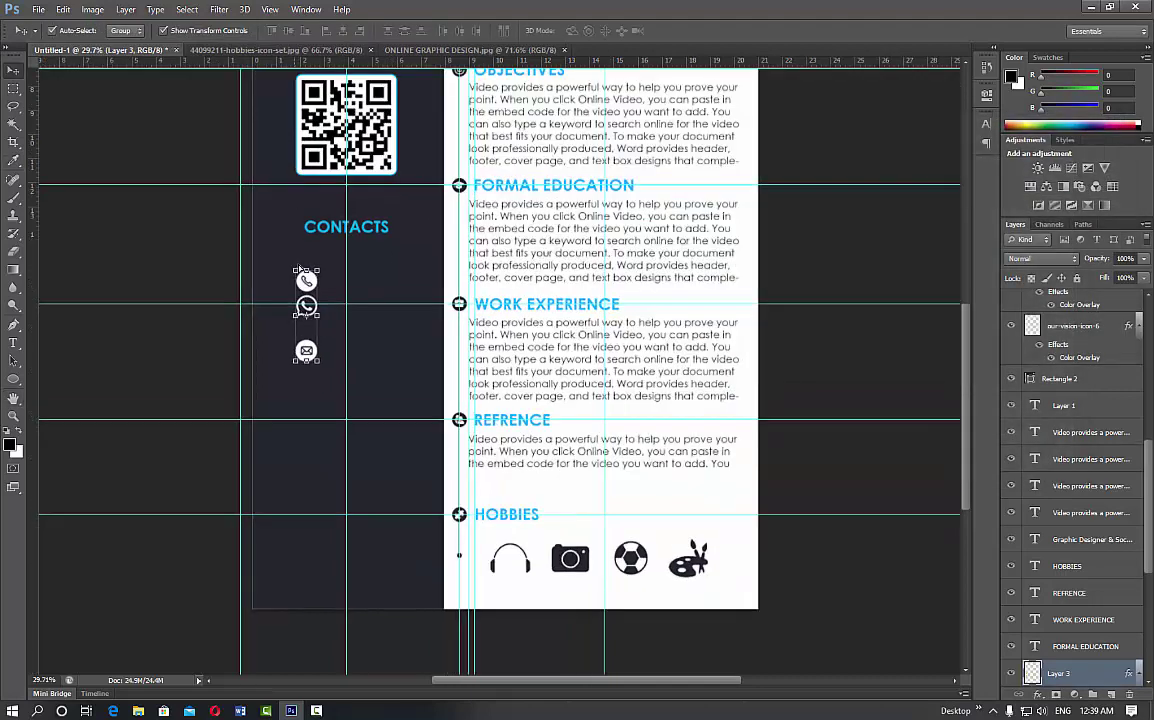
pyautogui.scroll(1, 297, 242)
pyautogui.hotkey('ctrl', 't')
pyautogui.moveTo(288, 284)
pyautogui.mouseDown()
pyautogui.moveTo(292, 307)
pyautogui.moveTo(320, 306)
pyautogui.moveTo(262, 268)
pyautogui.mouseUp()
pyautogui.click(692, 31)
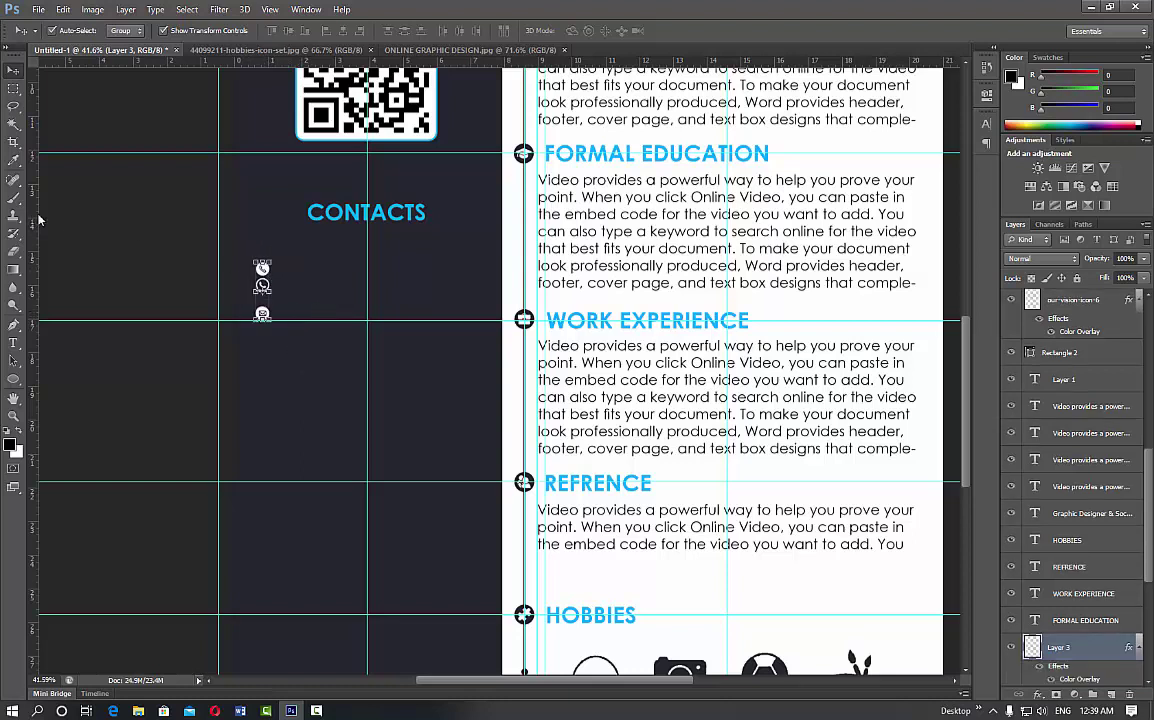
pyautogui.moveTo(34, 219); pyautogui.dragTo(255, 296)
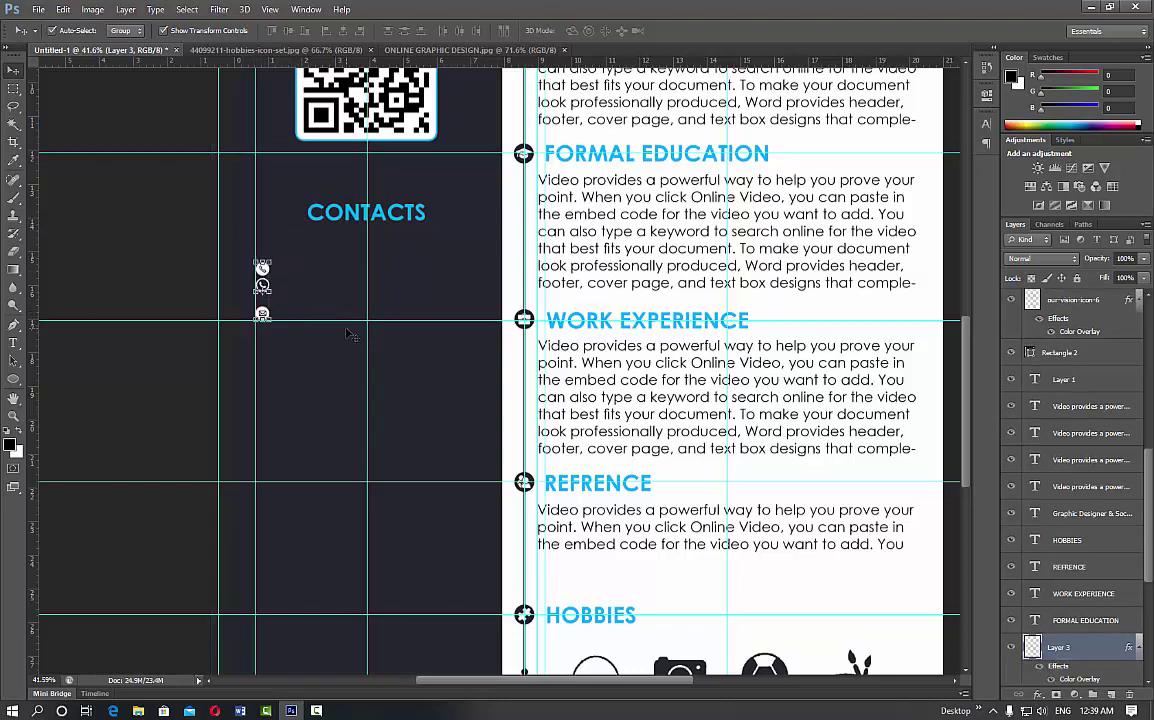
pyautogui.press('Up')
pyautogui.press('Up')
pyautogui.press('Up')
pyautogui.press('Up')
pyautogui.press('Up')
pyautogui.press('Up')
pyautogui.press('Up')
pyautogui.press('Up')
pyautogui.press('Up')
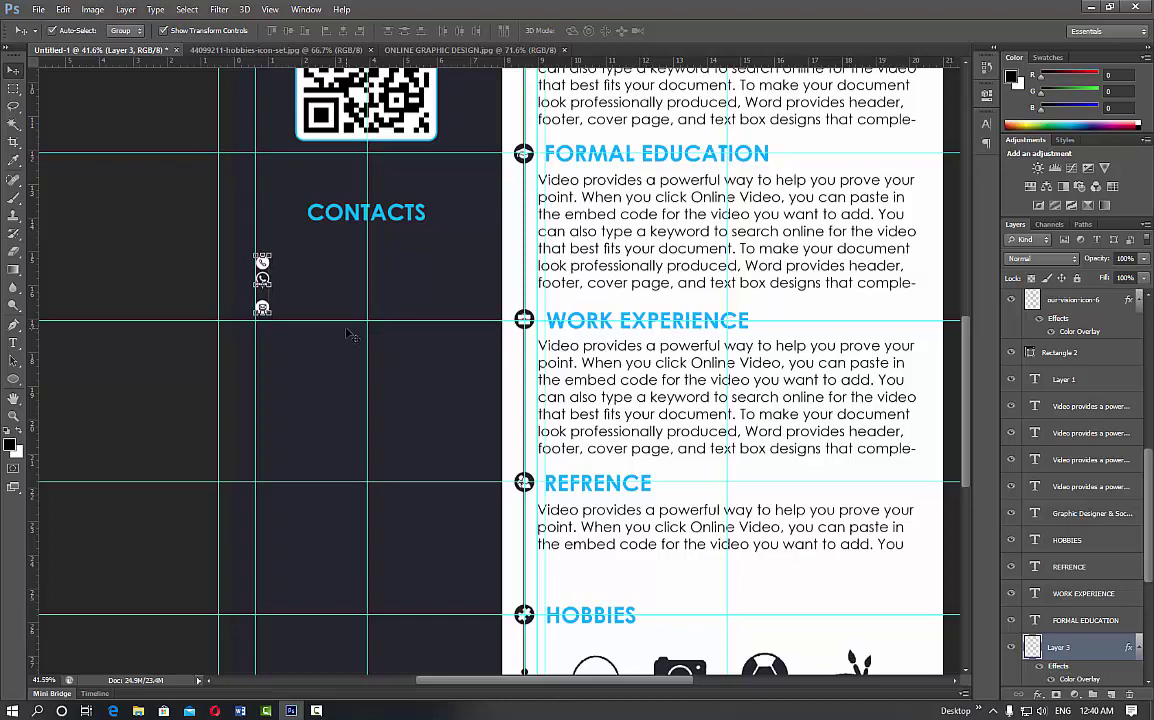
pyautogui.press('Up')
pyautogui.press('Up')
pyautogui.press('Up')
# Step: Alt-drag a copy of the Formal Education paragraph into the dark column and trim it to three lines
pyautogui.moveTo(639, 240); pyautogui.dragTo(407, 357)
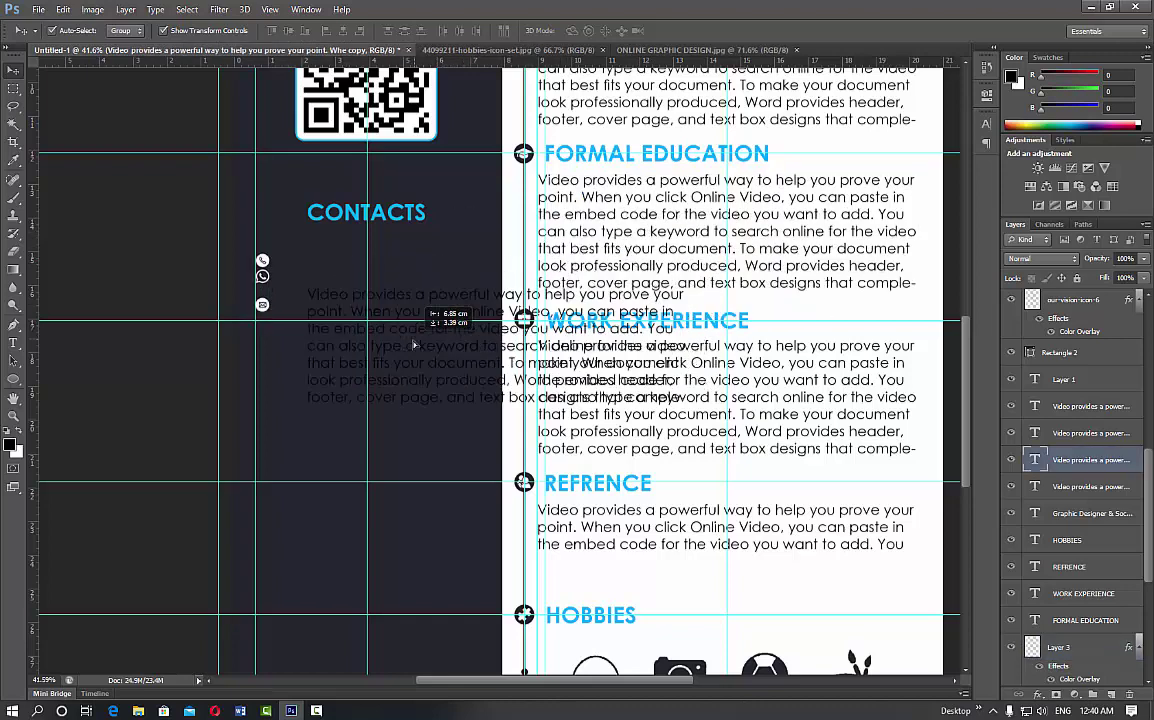
pyautogui.press('t')
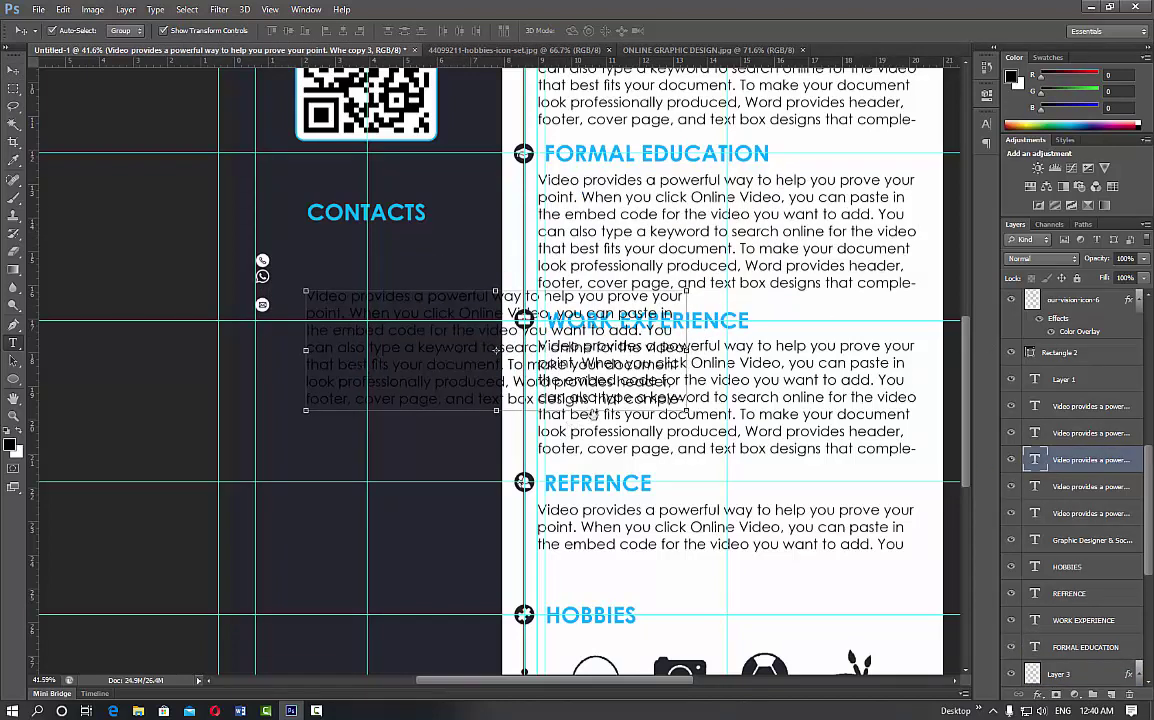
pyautogui.click(496, 350)
pyautogui.hotkey('ctrl', 'a')
pyautogui.click(496, 350)
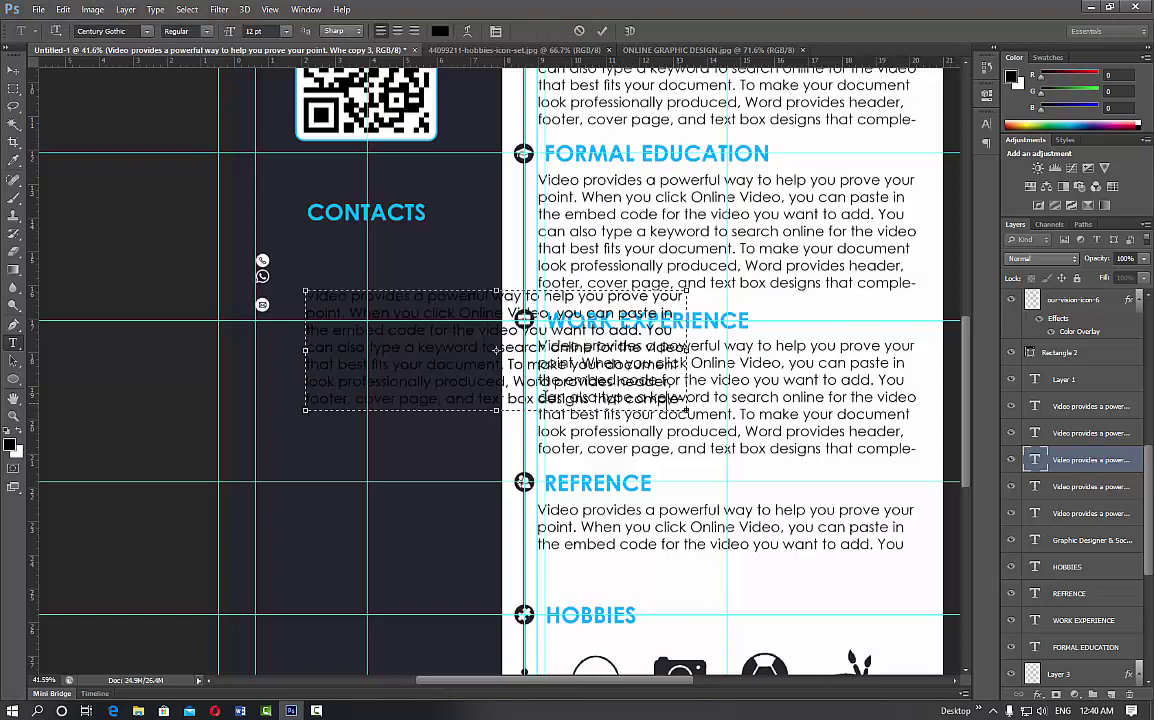
pyautogui.hotkey('ctrl', 'shift', 'End')
pyautogui.hotkey('ctrl', 'v')
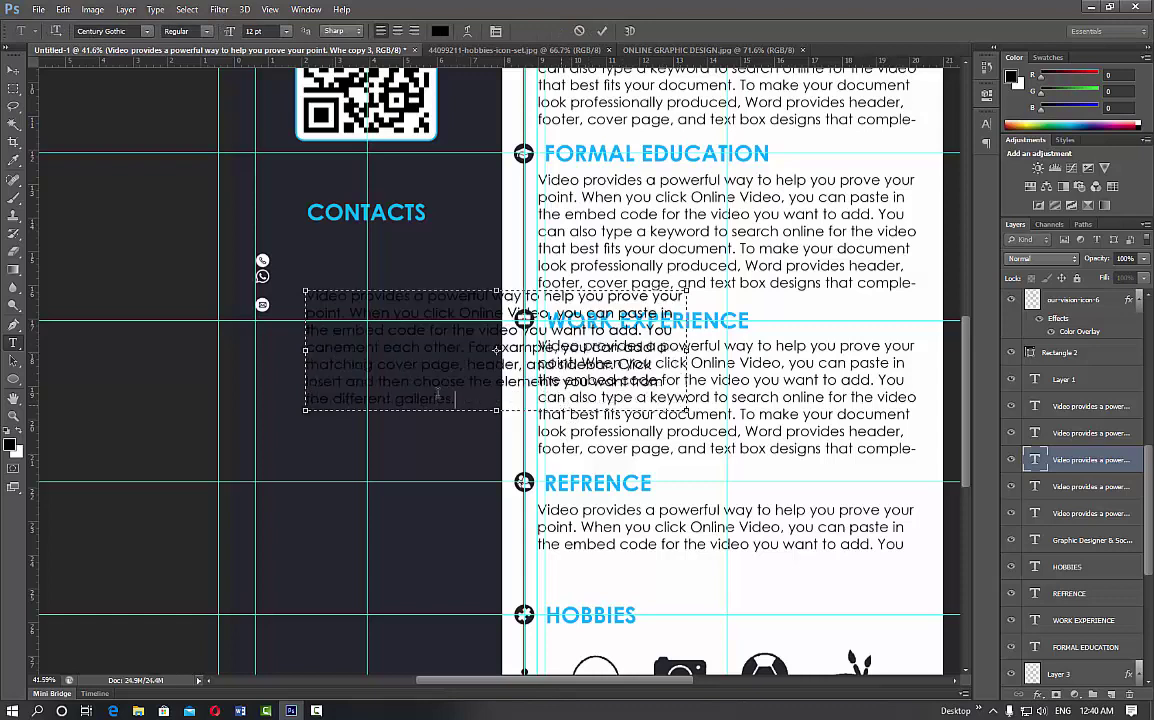
pyautogui.keyDown('shift'); pyautogui.click(305, 347); pyautogui.keyUp('shift')
pyautogui.press('Delete')
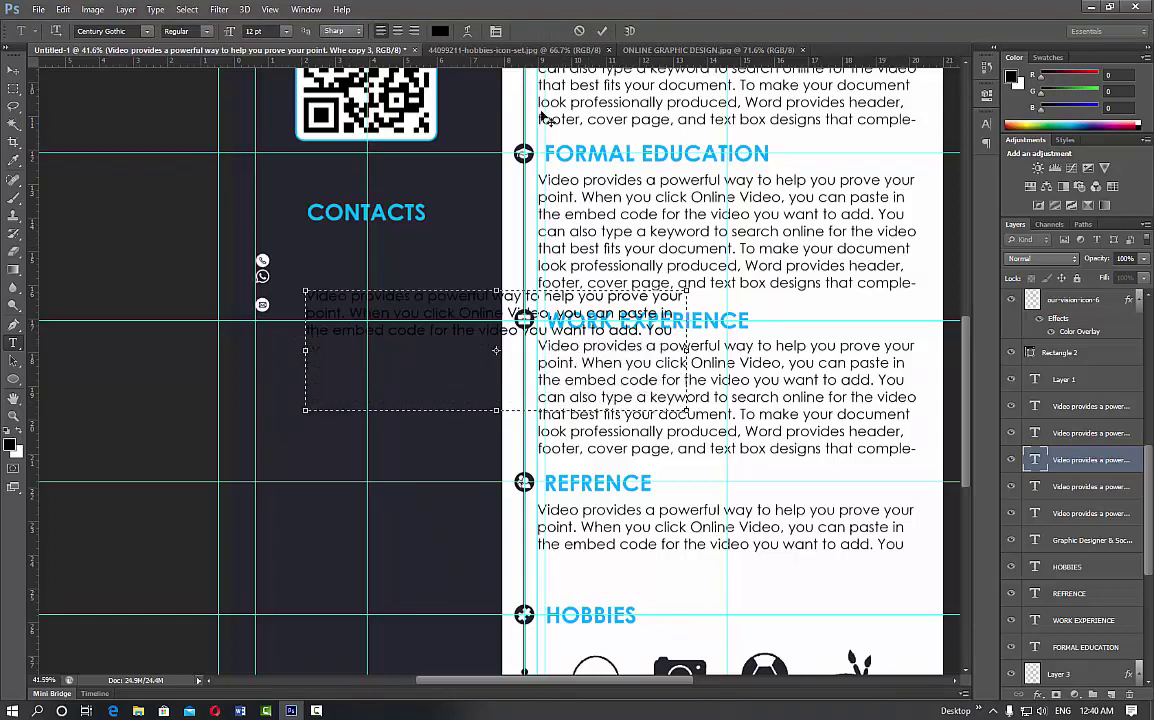
# Step: Make the copied paragraph's text white
pyautogui.click(440, 31)
pyautogui.moveTo(870, 232); pyautogui.dragTo(670, 113)
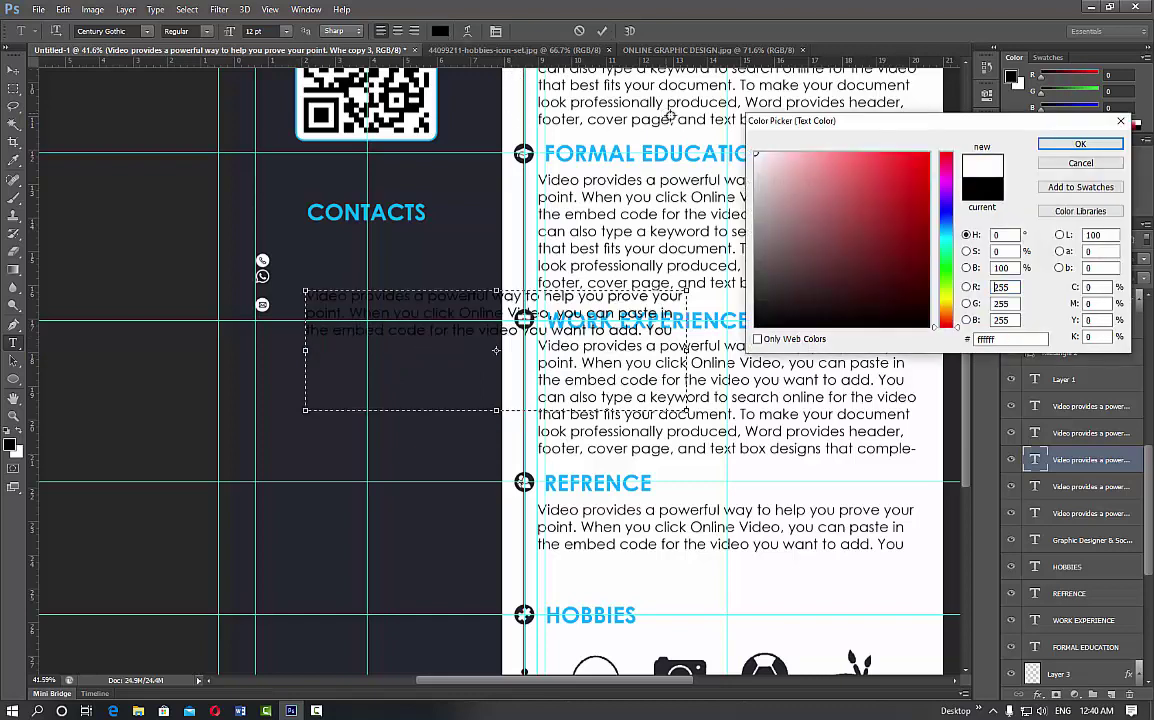
pyautogui.press('Return')
pyautogui.hotkey('ctrl', 'Return')
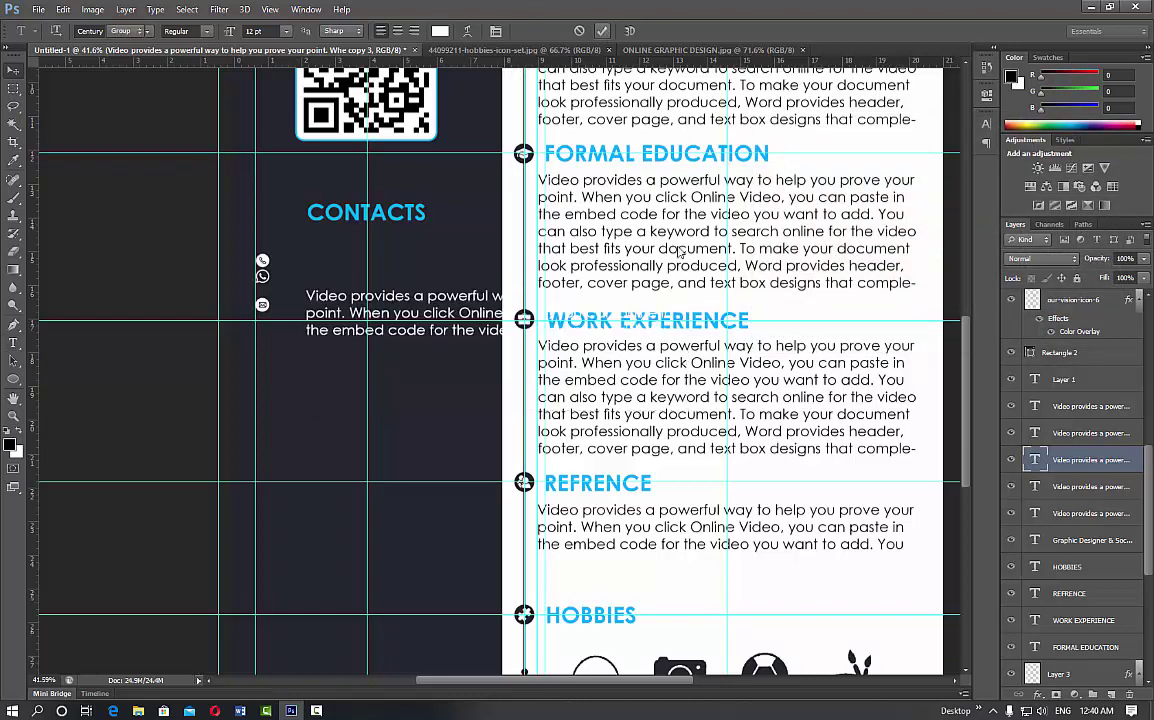
# Step: Scale the contacts text to about 79%, place it beside the icons, and reopen it for editing
pyautogui.hotkey('ctrl', 't')
pyautogui.moveTo(686, 291); pyautogui.dragTo(646, 303)
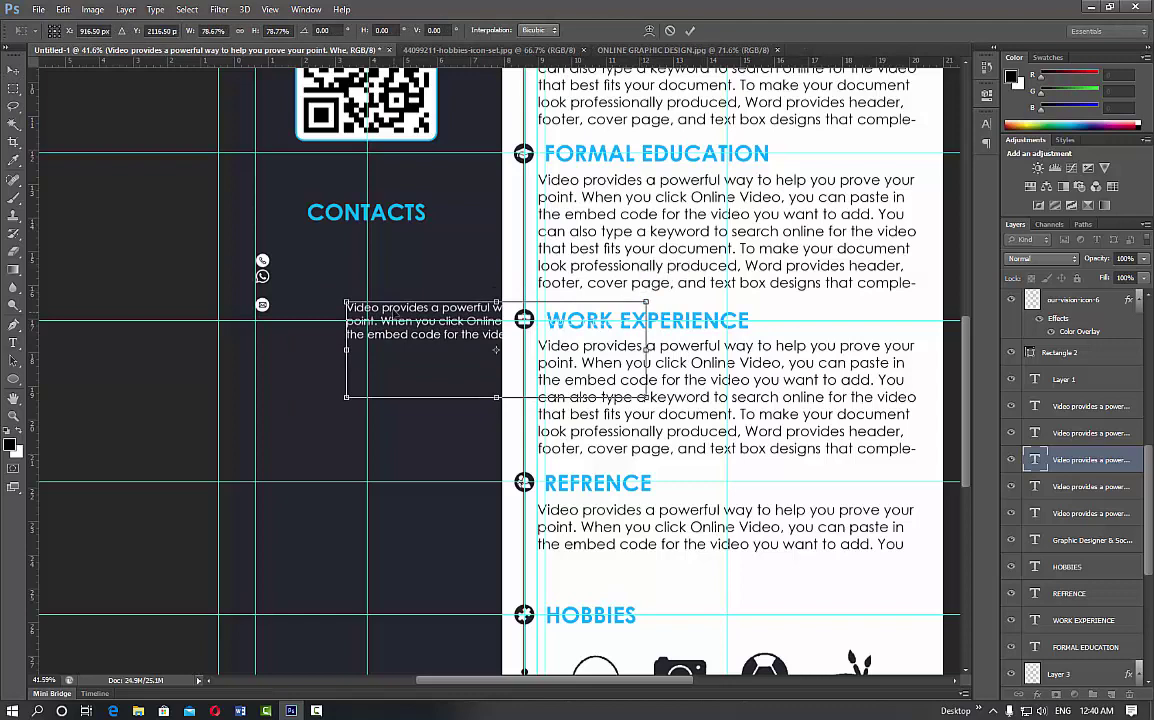
pyautogui.moveTo(411, 319); pyautogui.dragTo(341, 254)
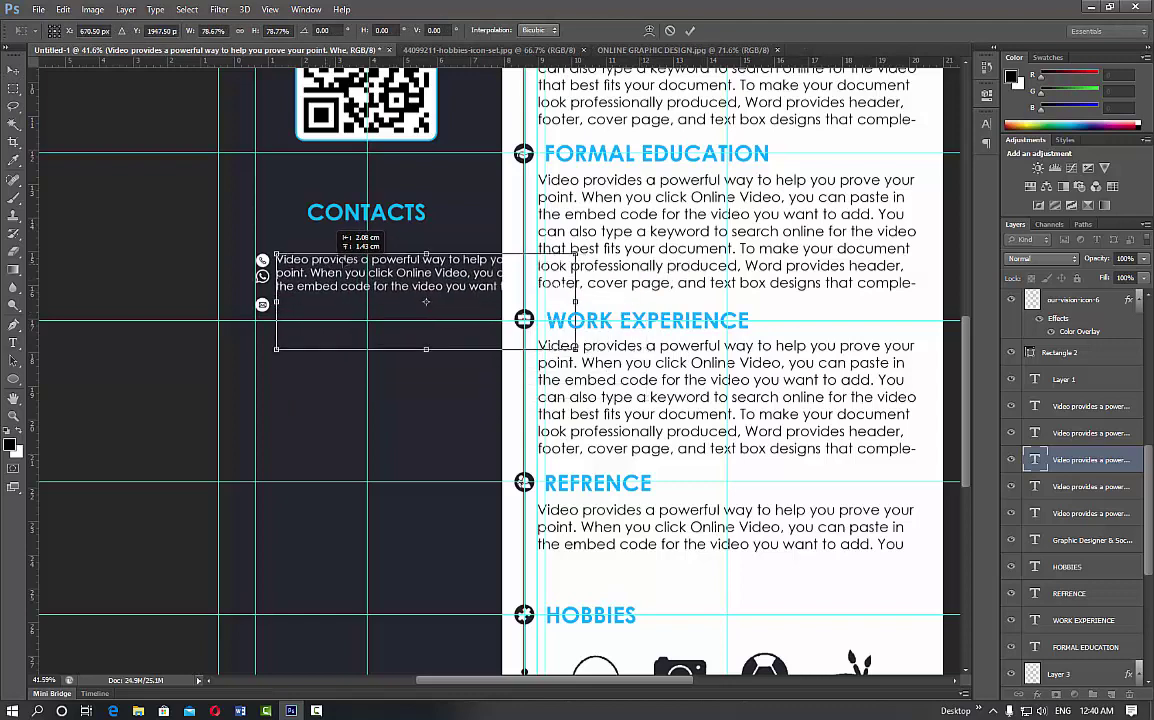
pyautogui.press('Return')
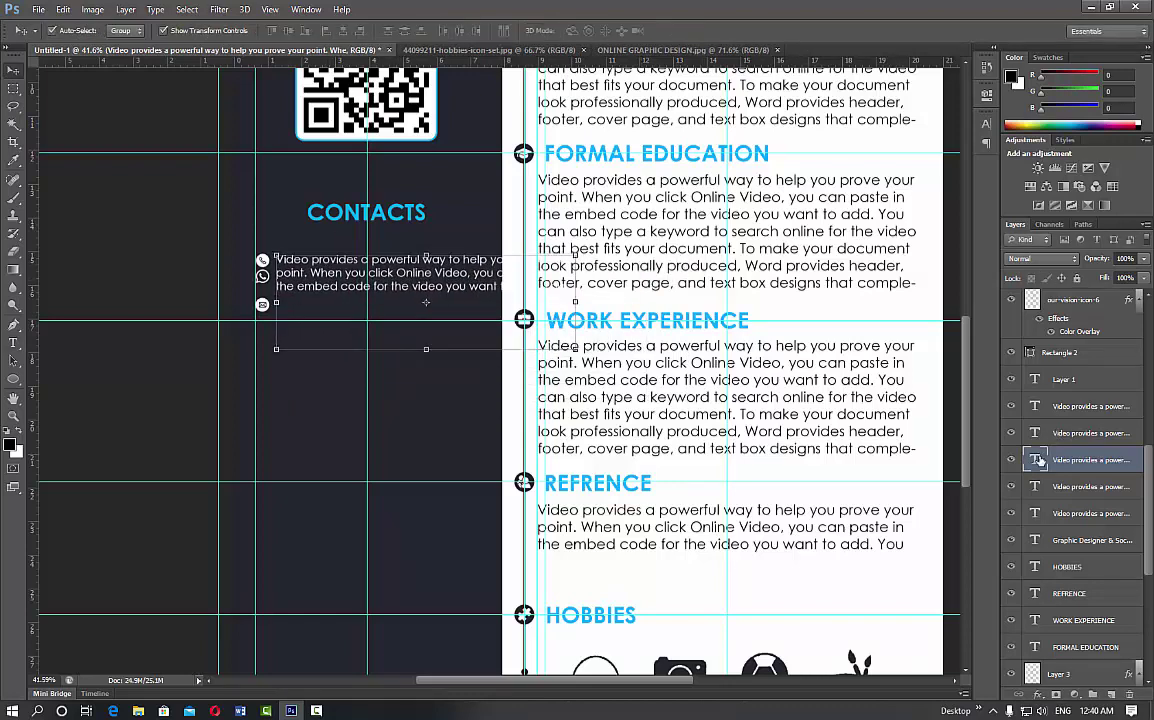
pyautogui.doubleClick(1036, 459)
pyautogui.click(568, 268)
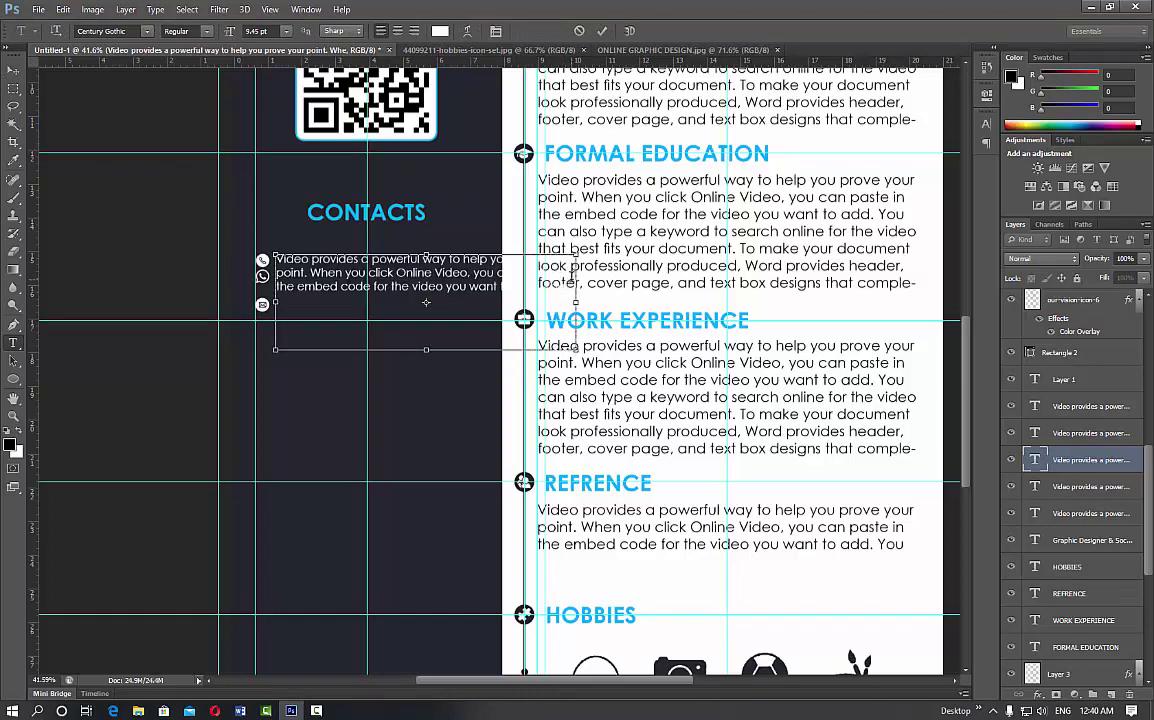
pyautogui.scroll(2, 456, 259)
pyautogui.scroll(2, 456, 259)
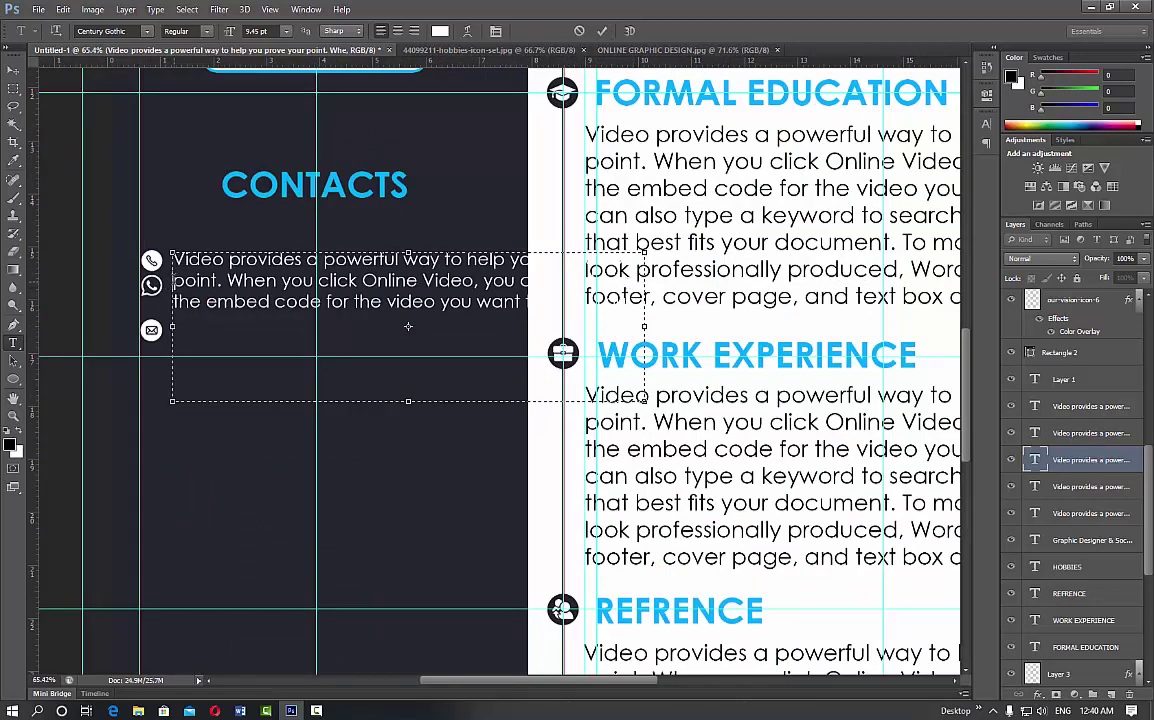
# Step: Push the third line level with the email icon and set the contacts text leading to 12 pt
pyautogui.press('Return')
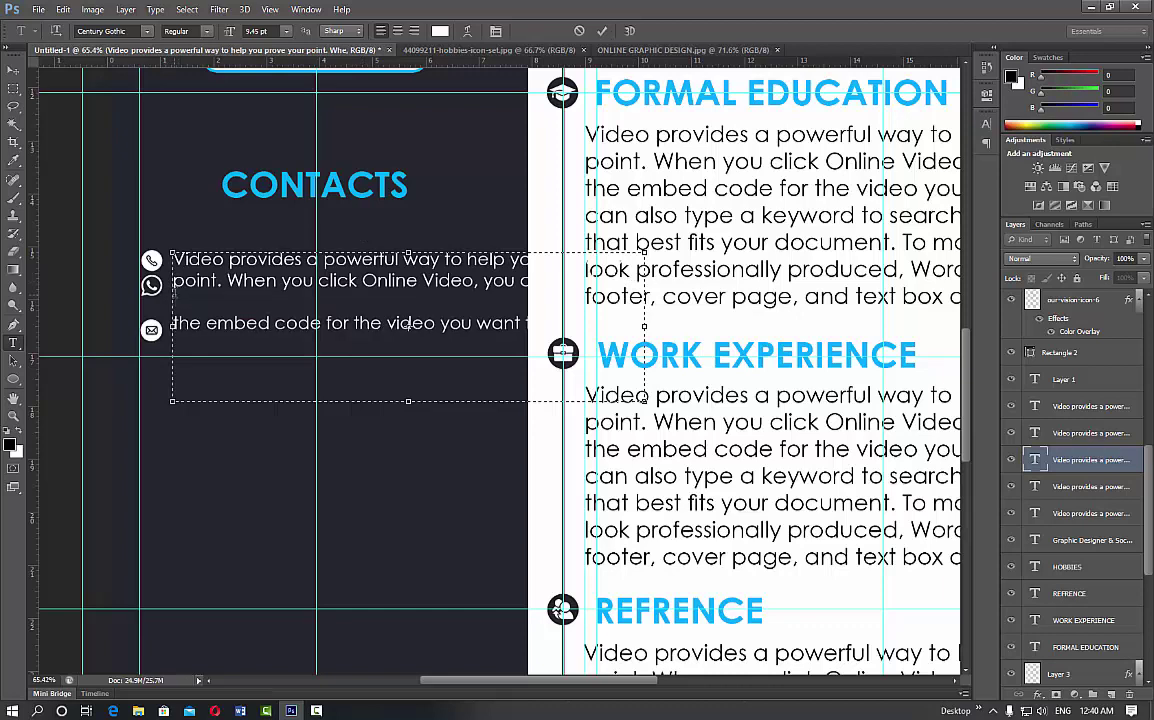
pyautogui.hotkey('ctrl', 'a')
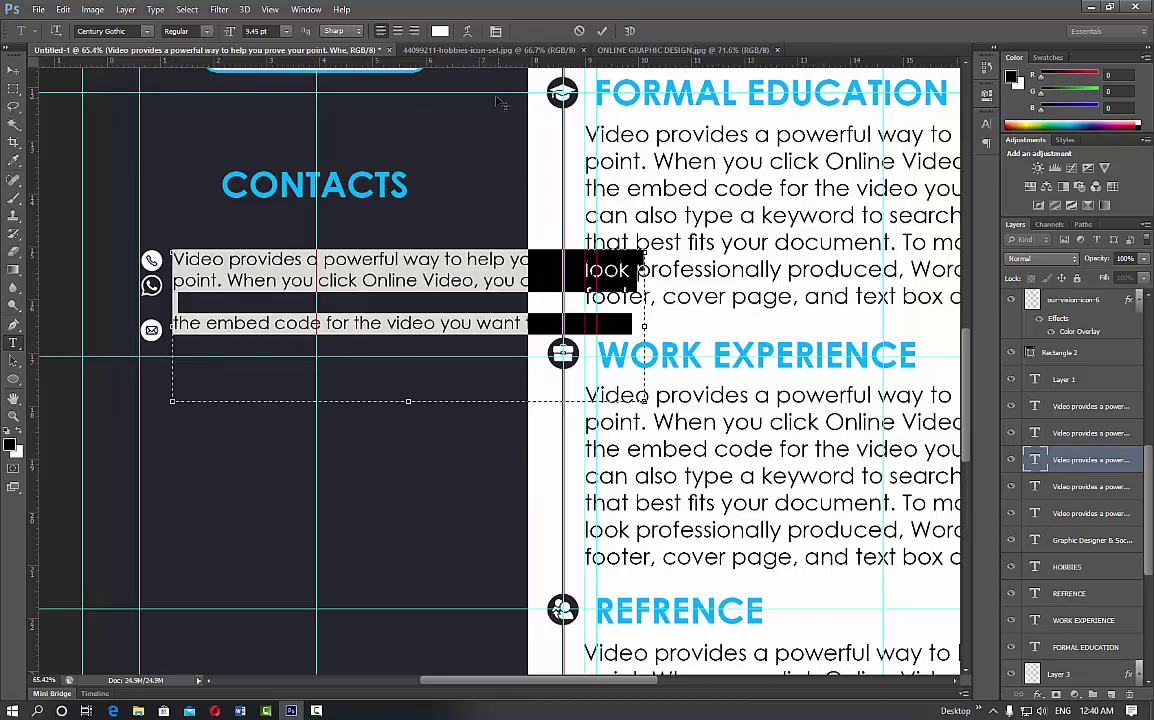
pyautogui.click(495, 31)
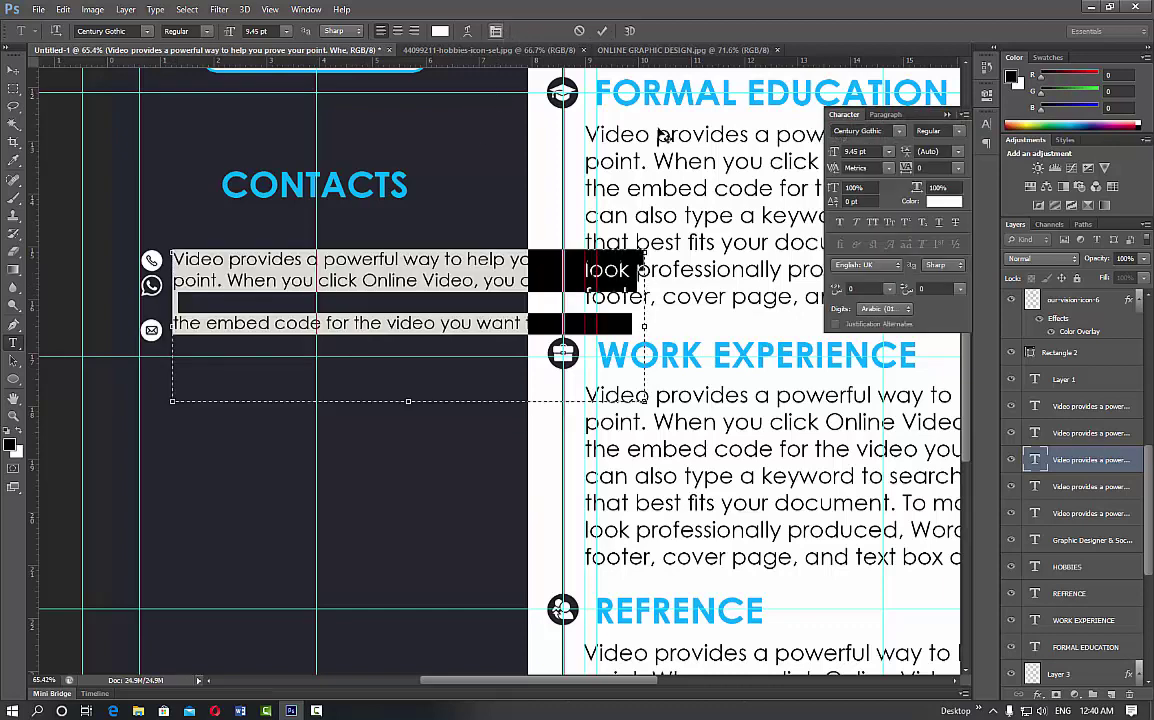
pyautogui.click(957, 151)
pyautogui.click(965, 281)
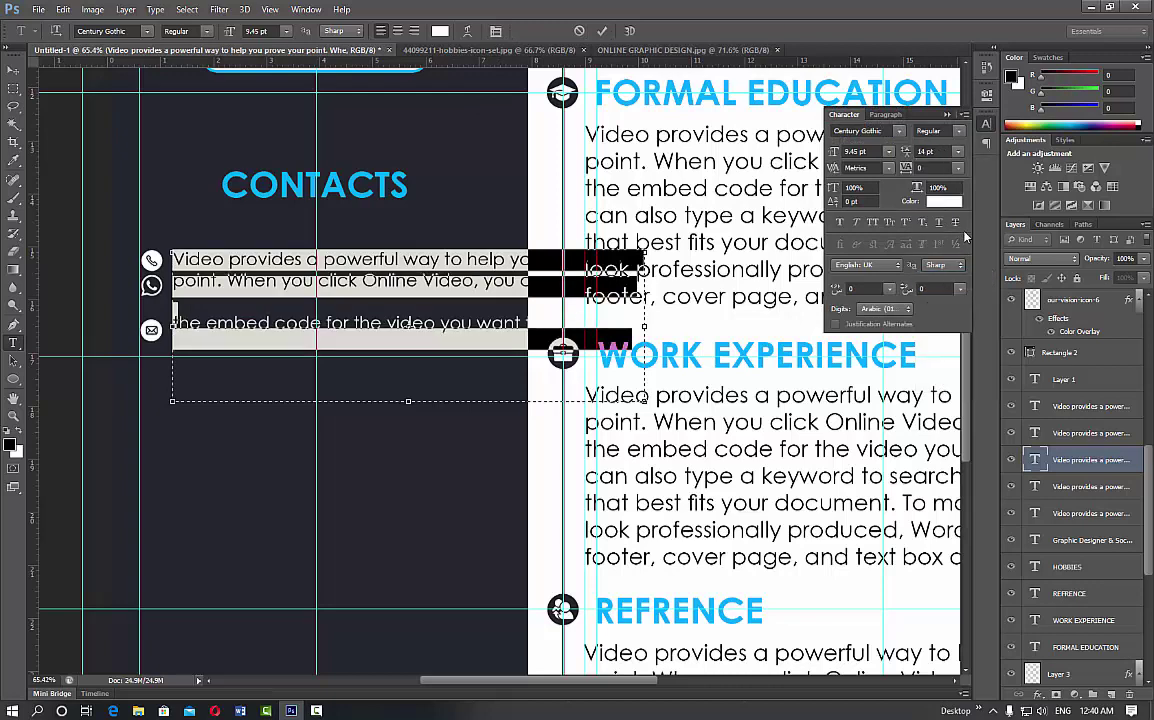
pyautogui.click(957, 151)
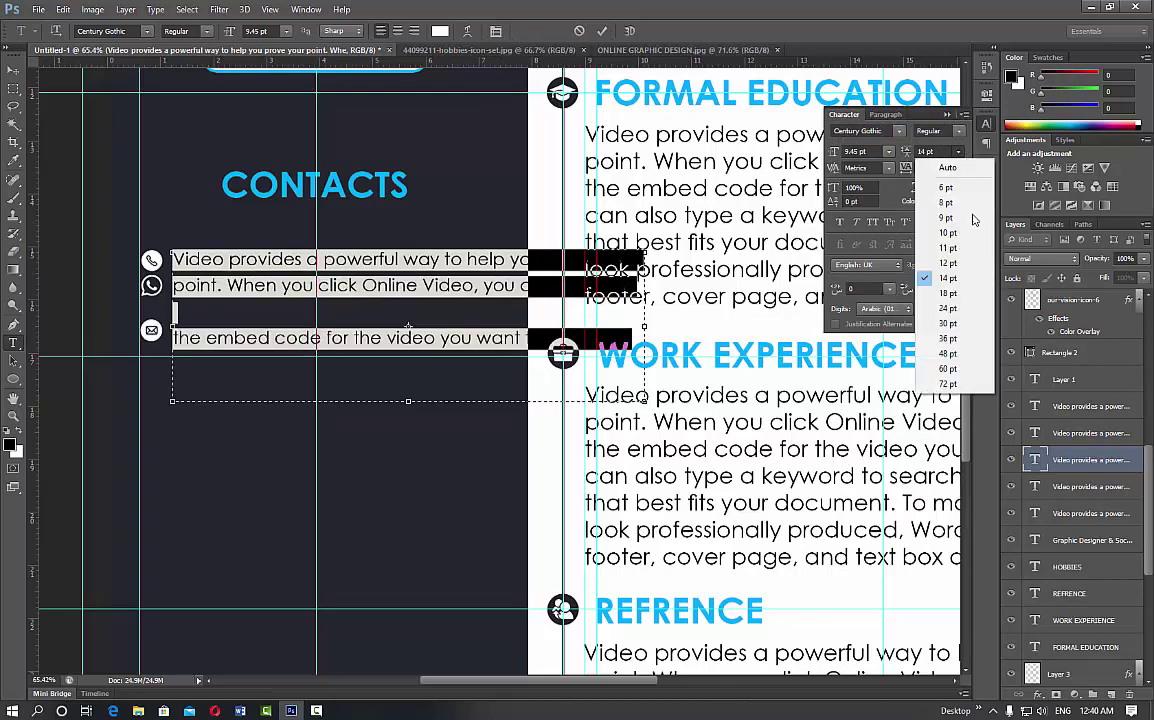
pyautogui.click(950, 243)
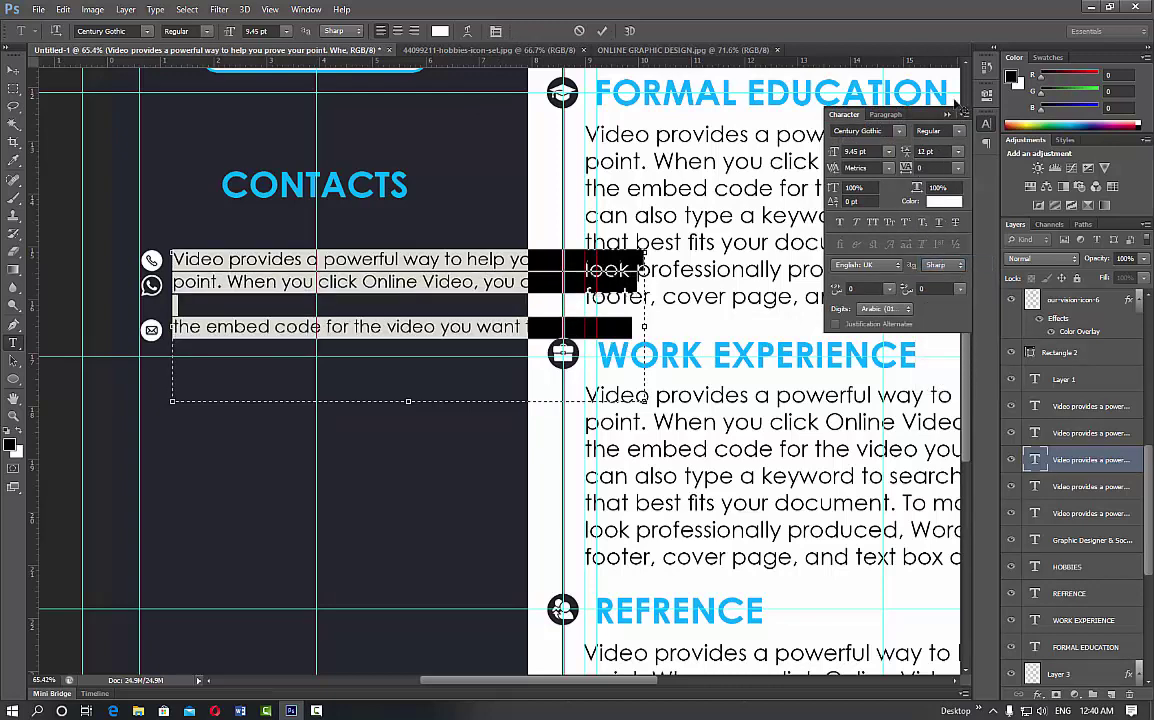
pyautogui.click(947, 115)
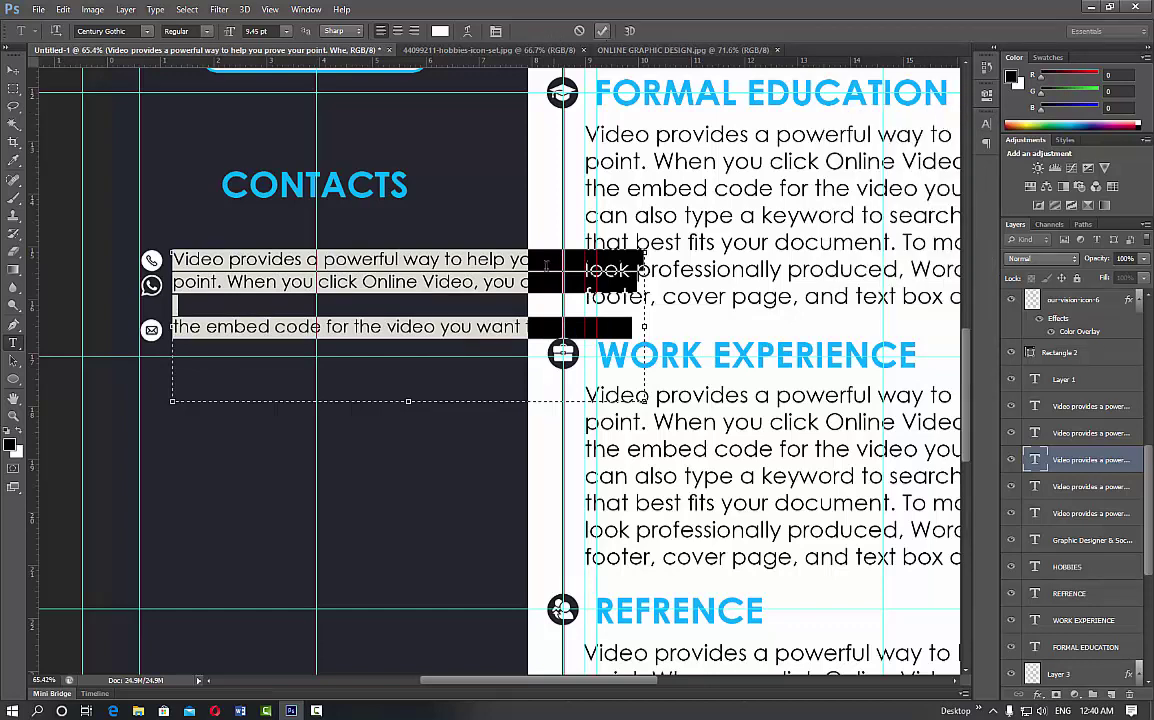
pyautogui.click(538, 321)
pyautogui.click(605, 33)
pyautogui.press('v')
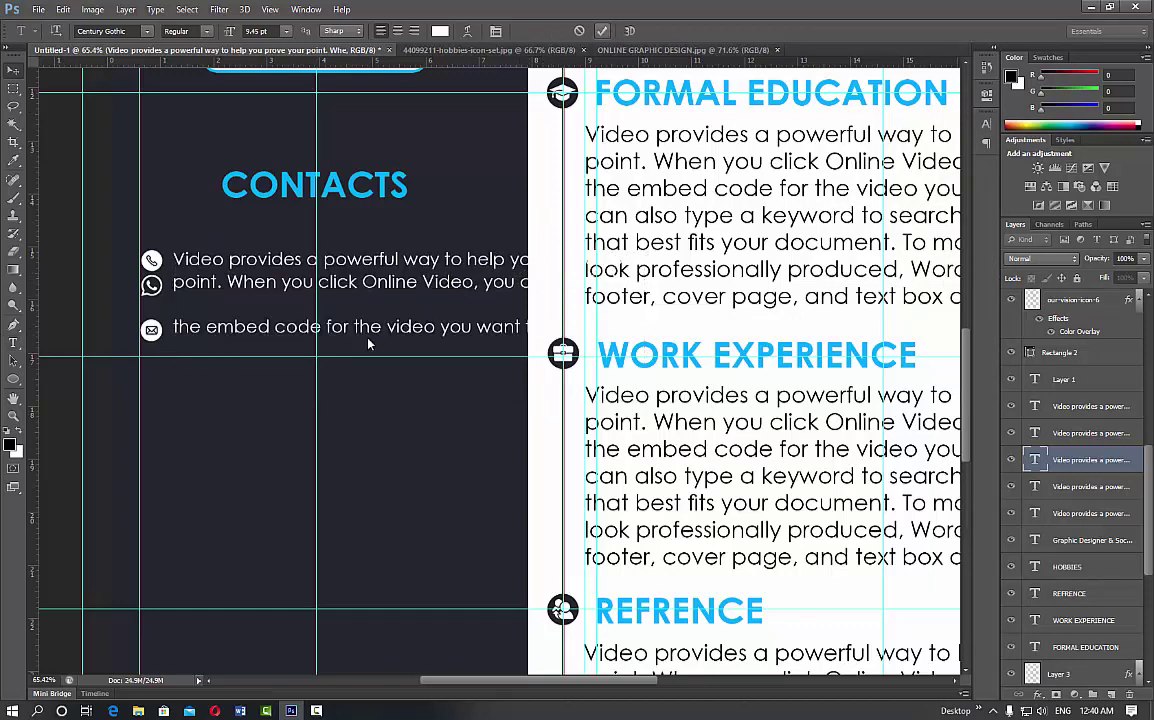
# Step: Reposition the contacts text box slightly beside the icons
pyautogui.moveTo(640, 326); pyautogui.dragTo(554, 309)
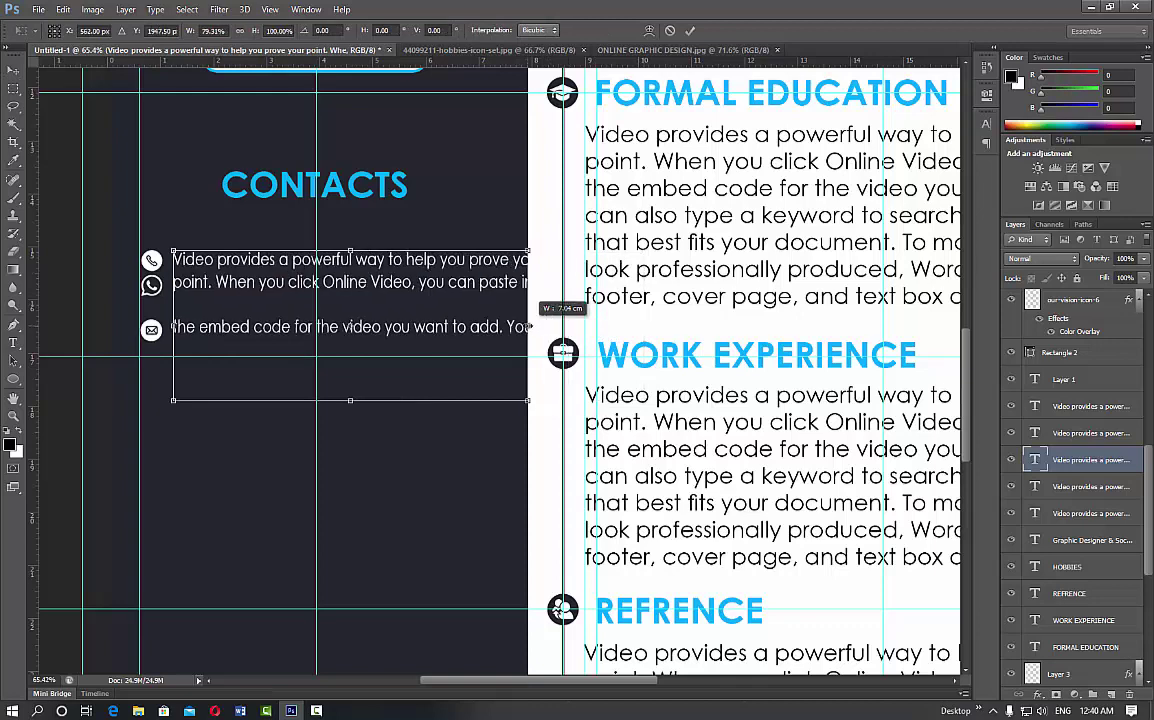
pyautogui.hotkey('ctrl', 'z')
pyautogui.click(689, 31)
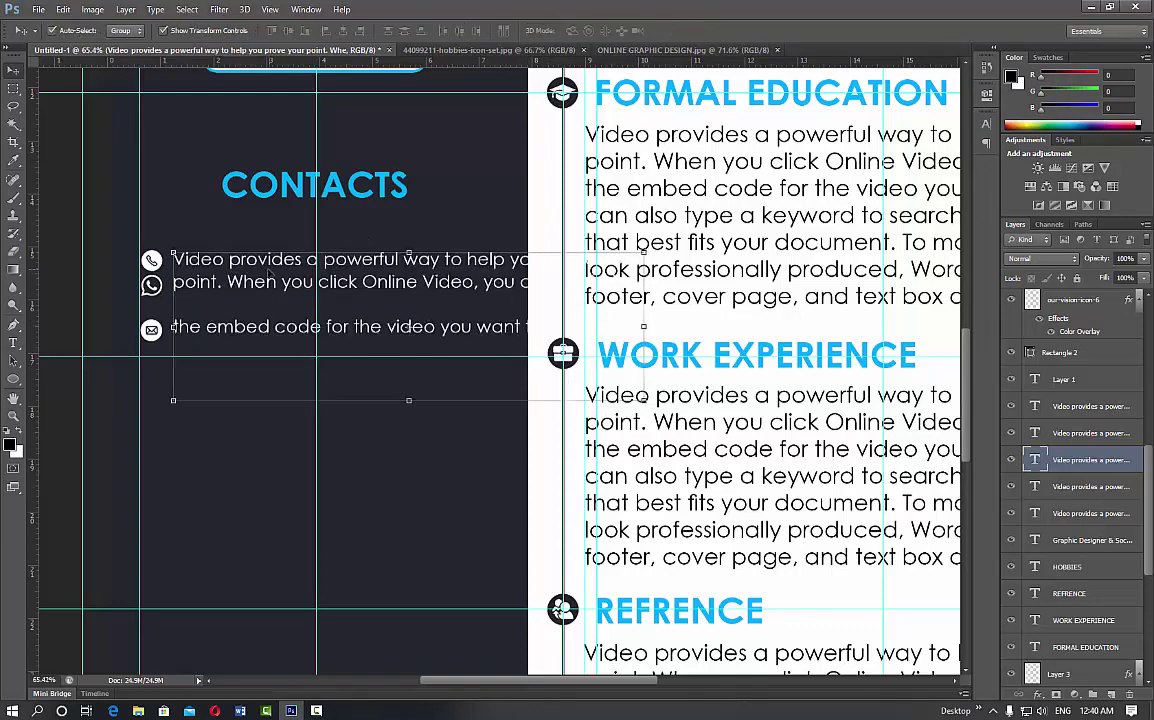
pyautogui.moveTo(269, 272); pyautogui.dragTo(266, 277)
pyautogui.press('Right')
pyautogui.press('Right')
pyautogui.press('Right')
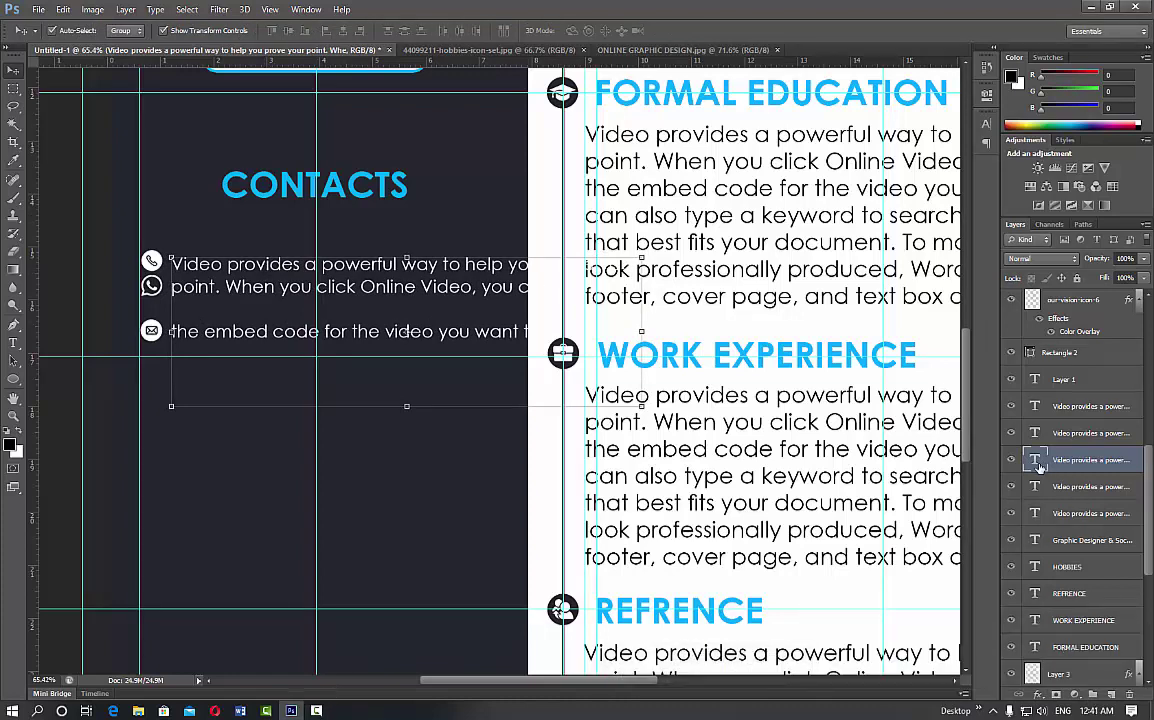
# Step: Replace the first two placeholder lines with the two phone numbers, each on its own line
pyautogui.doubleClick(580, 327)
pyautogui.click(580, 327)
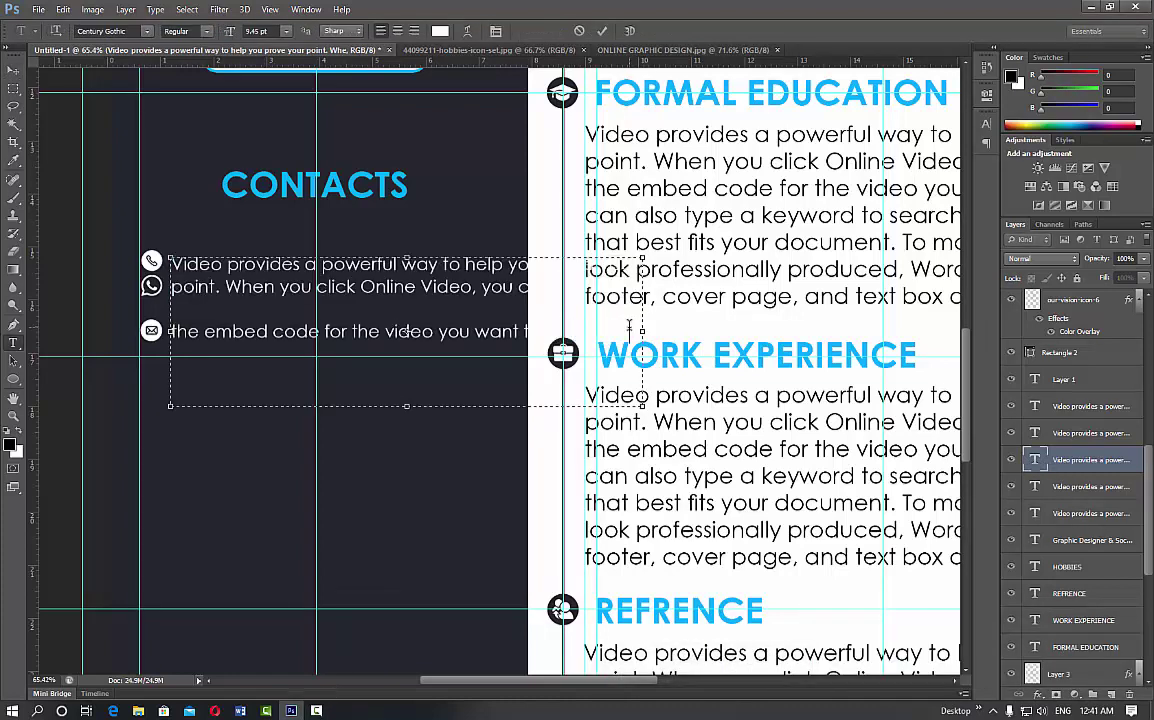
pyautogui.moveTo(580, 327); pyautogui.dragTo(513, 330)
pyautogui.press('BackSpace')
pyautogui.moveTo(618, 286); pyautogui.dragTo(490, 288)
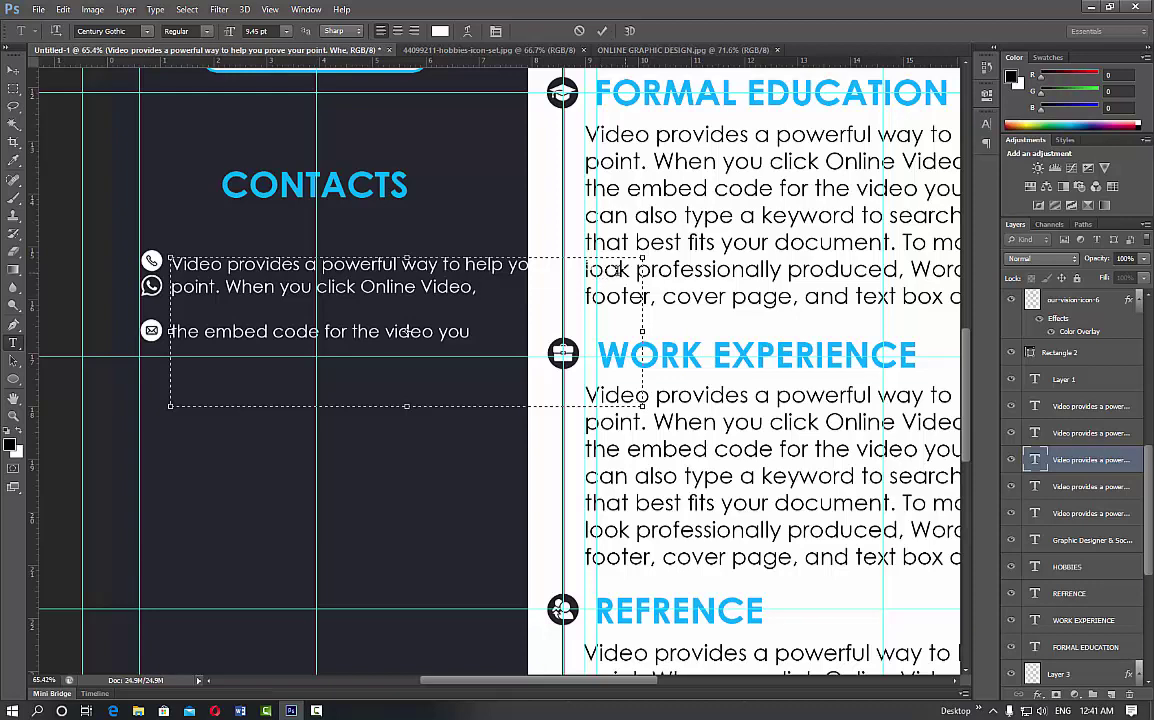
pyautogui.moveTo(598, 268); pyautogui.dragTo(466, 266)
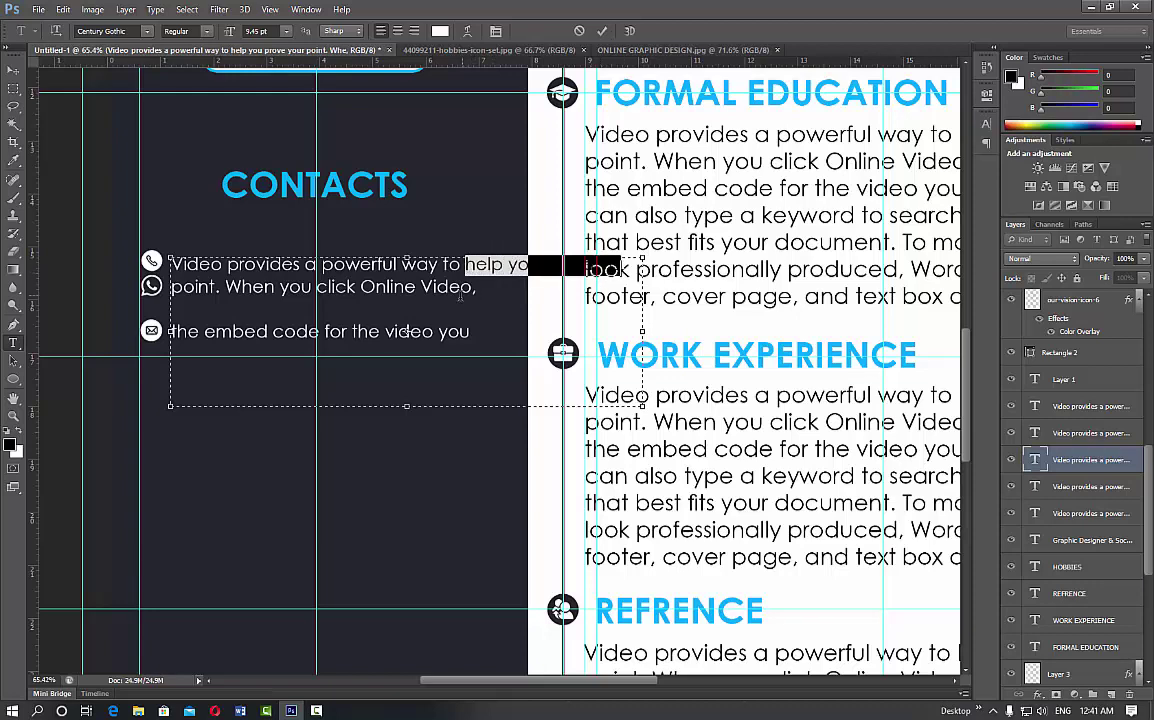
pyautogui.press('BackSpace')
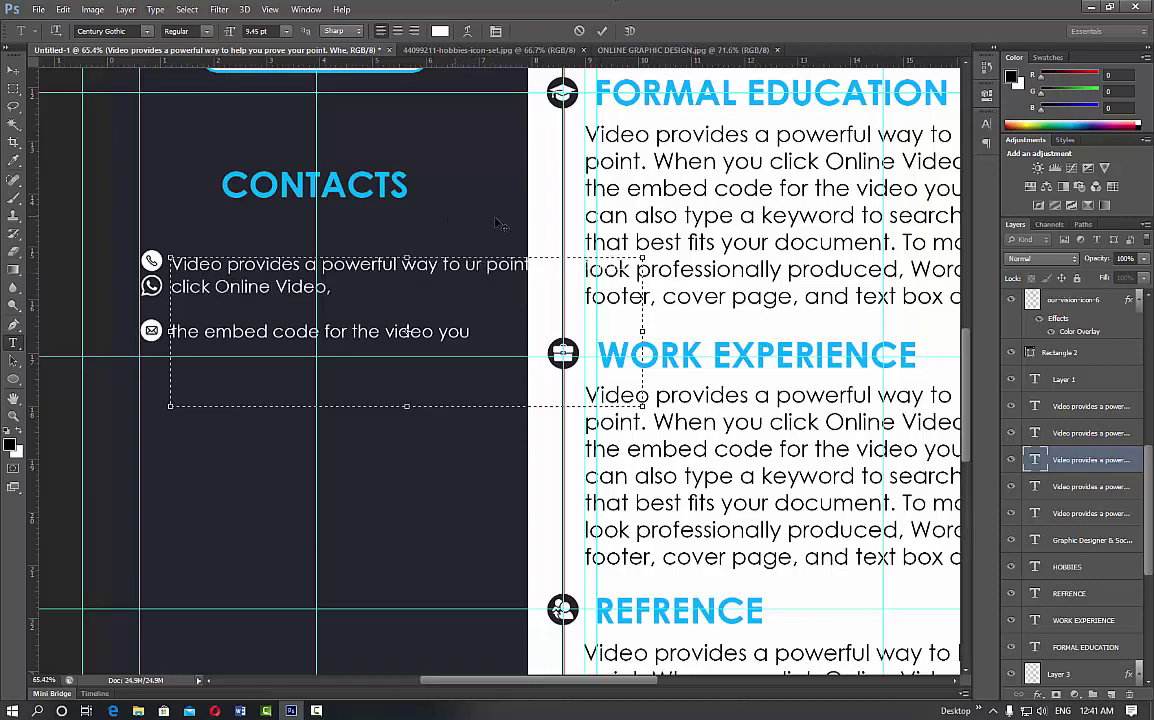
pyautogui.moveTo(528, 264)
pyautogui.mouseDown()
pyautogui.moveTo(318, 287)
pyautogui.moveTo(331, 286)
pyautogui.mouseUp()
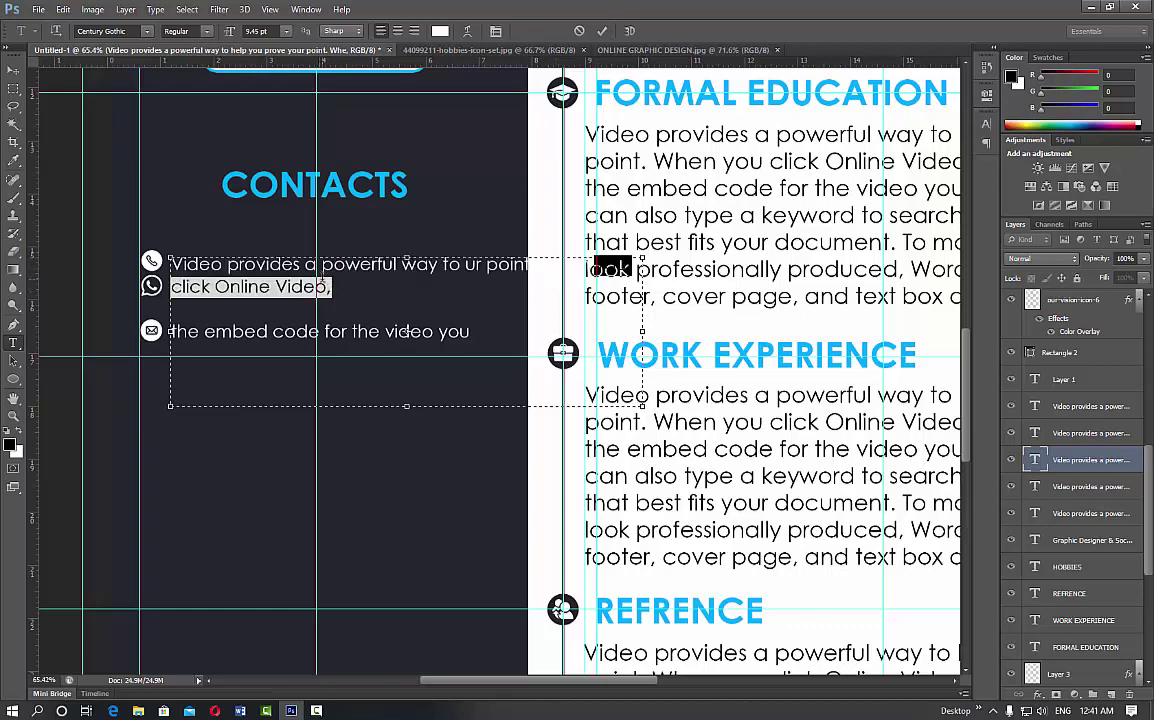
pyautogui.press('BackSpace')
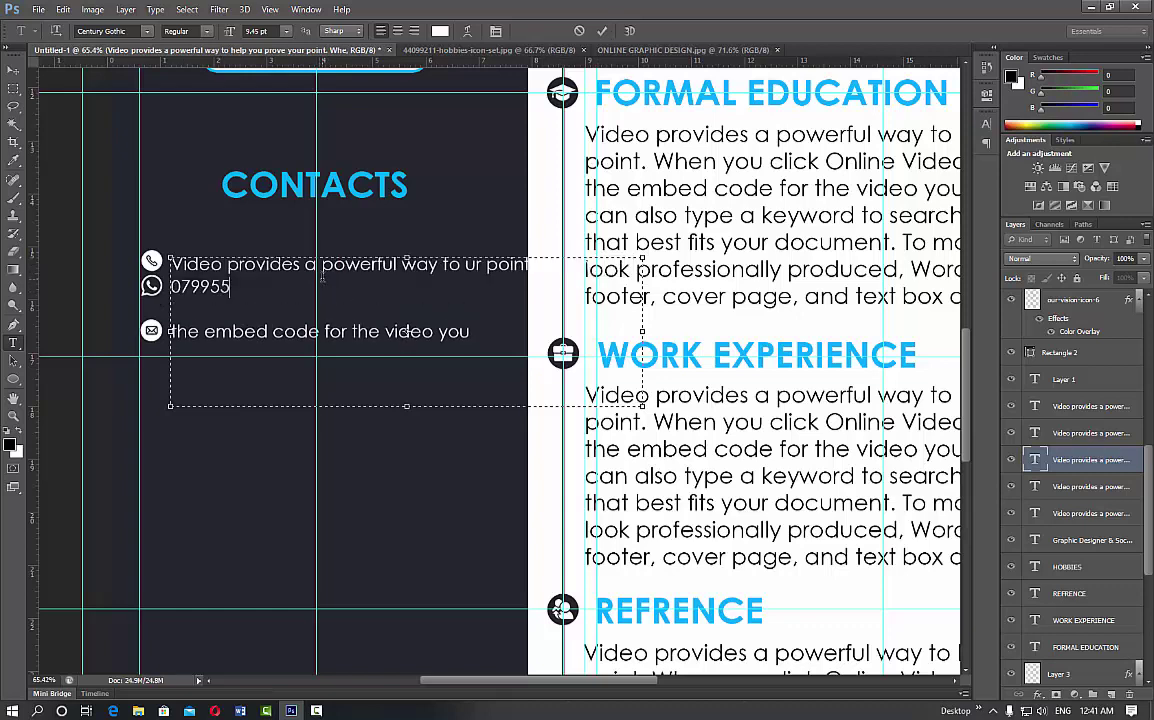
pyautogui.moveTo(583, 267); pyautogui.dragTo(171, 259)
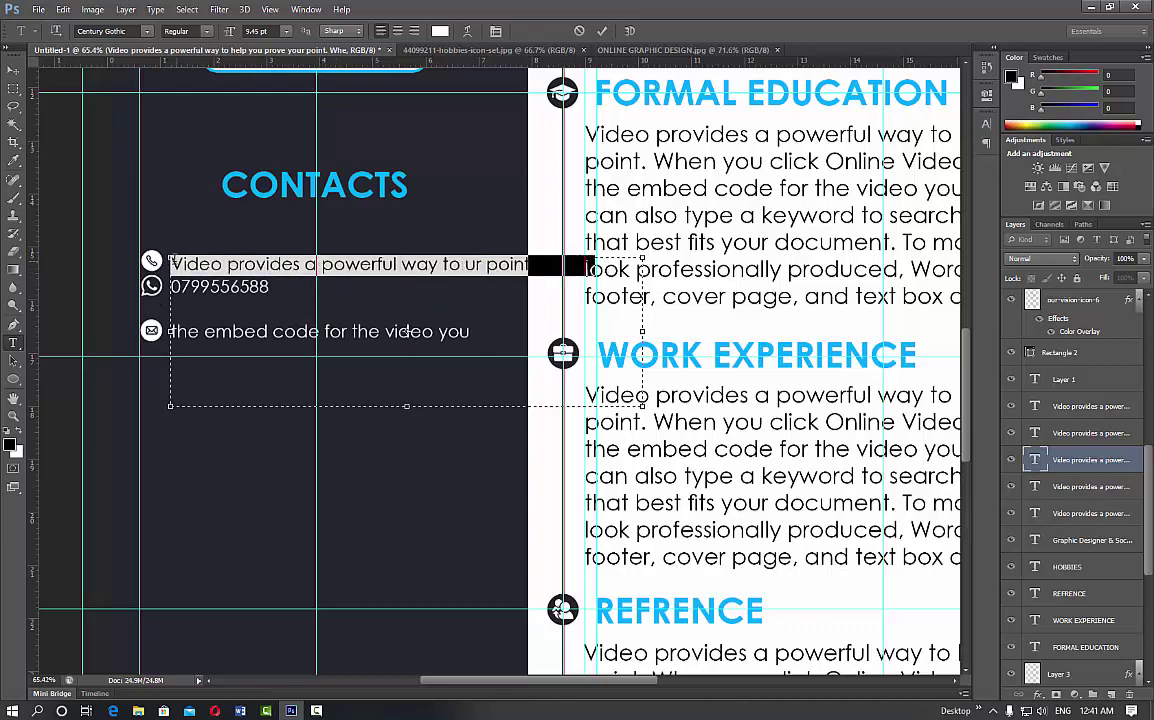
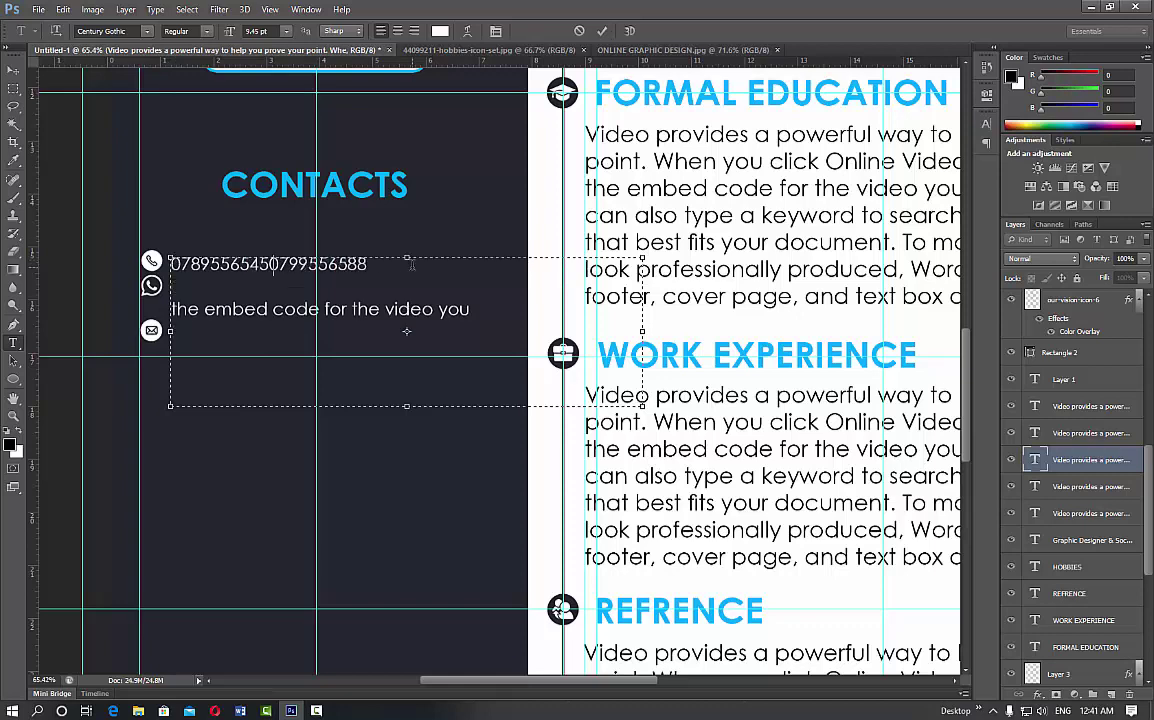
pyautogui.press('Return')
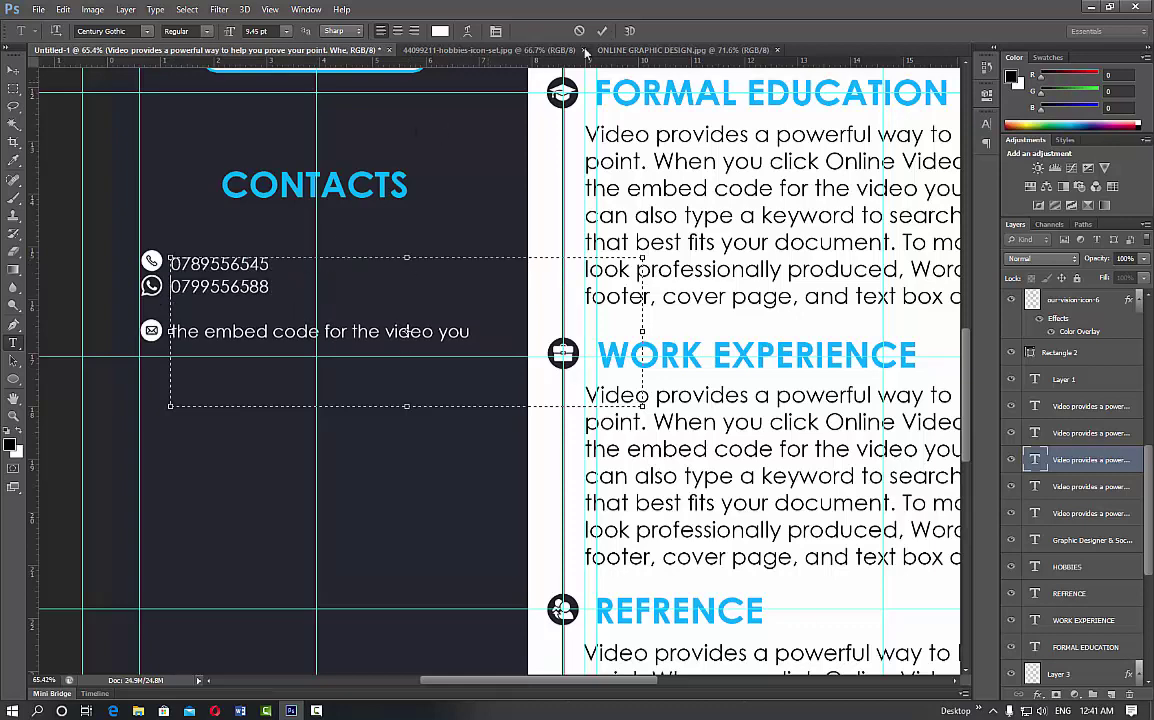
pyautogui.click(601, 31)
# Step: Nudge the envelope icon up slightly and clear the selection
pyautogui.press('v')
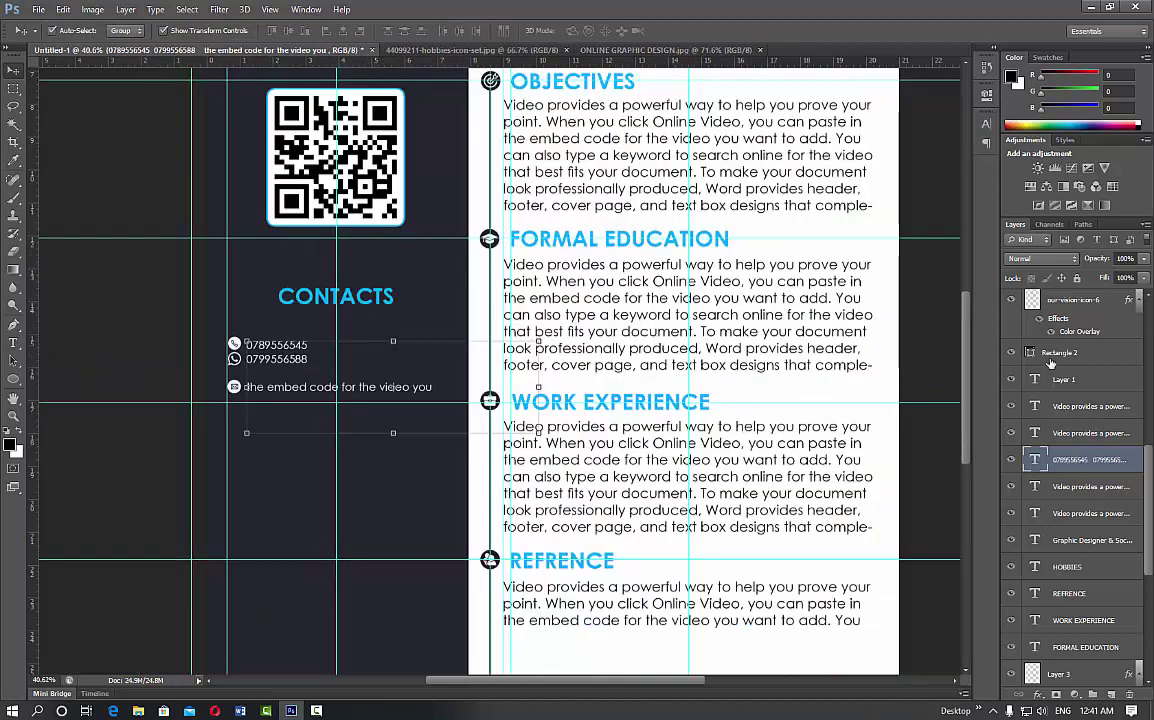
pyautogui.click(237, 393)
pyautogui.scroll(2, 237, 393)
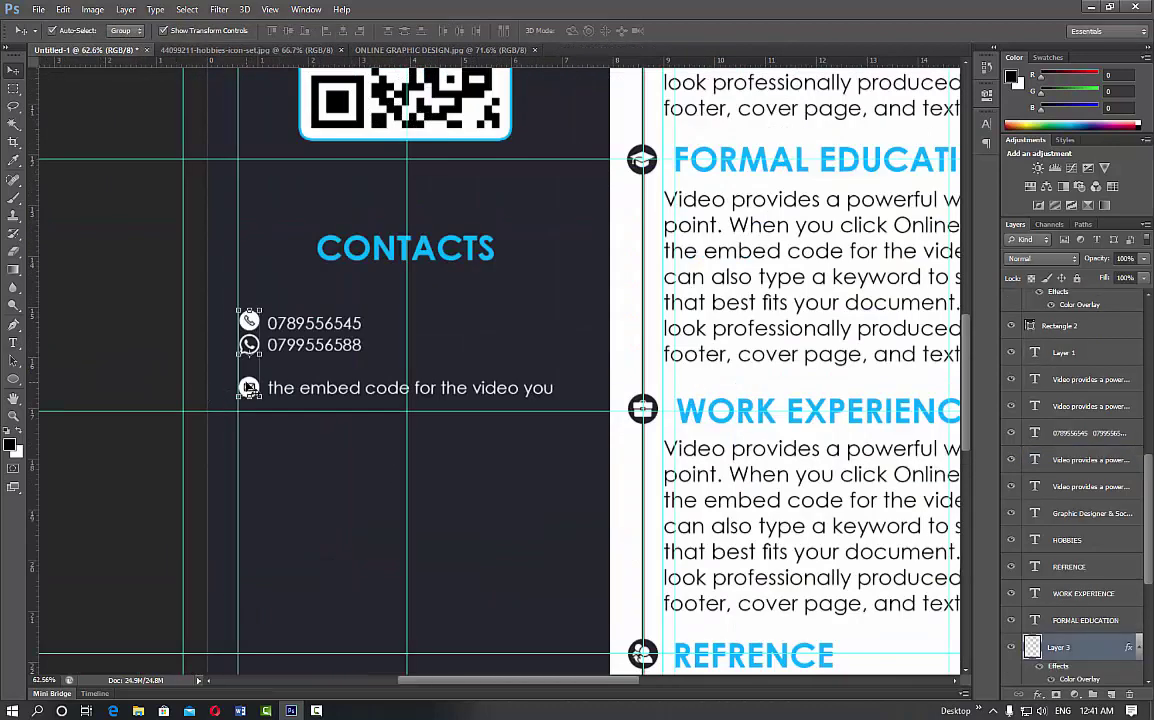
pyautogui.scroll(2, 236, 393)
pyautogui.scroll(1, 230, 397)
pyautogui.press('m')
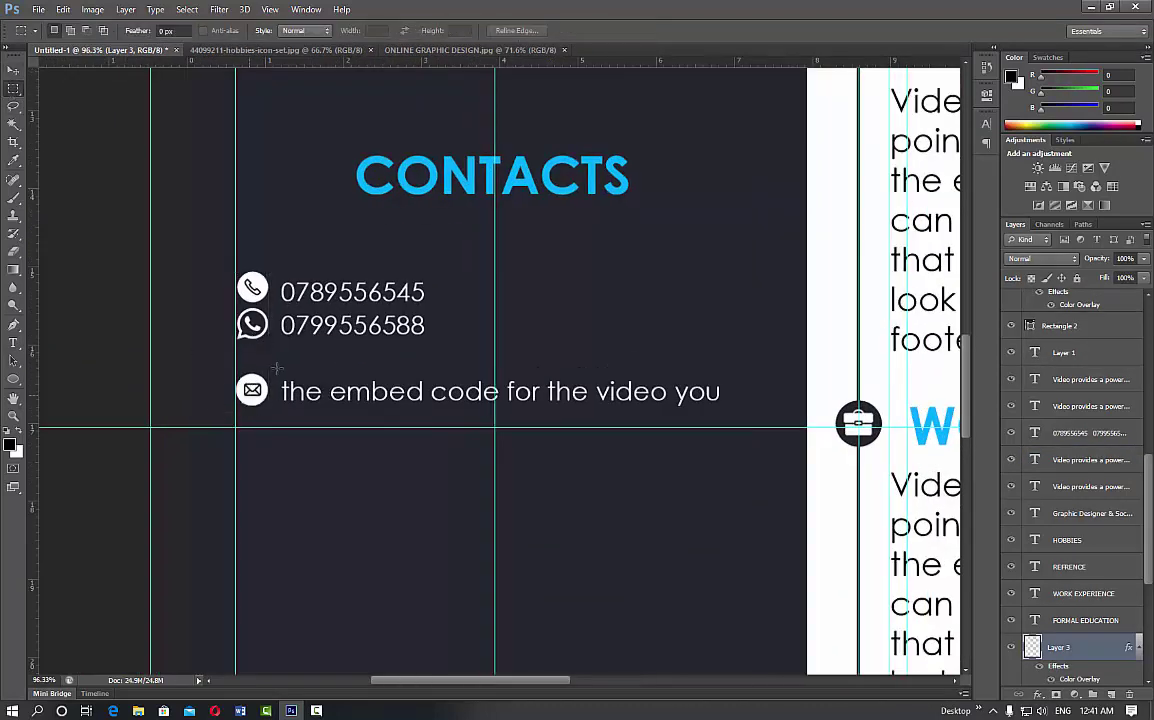
pyautogui.click(13, 70)
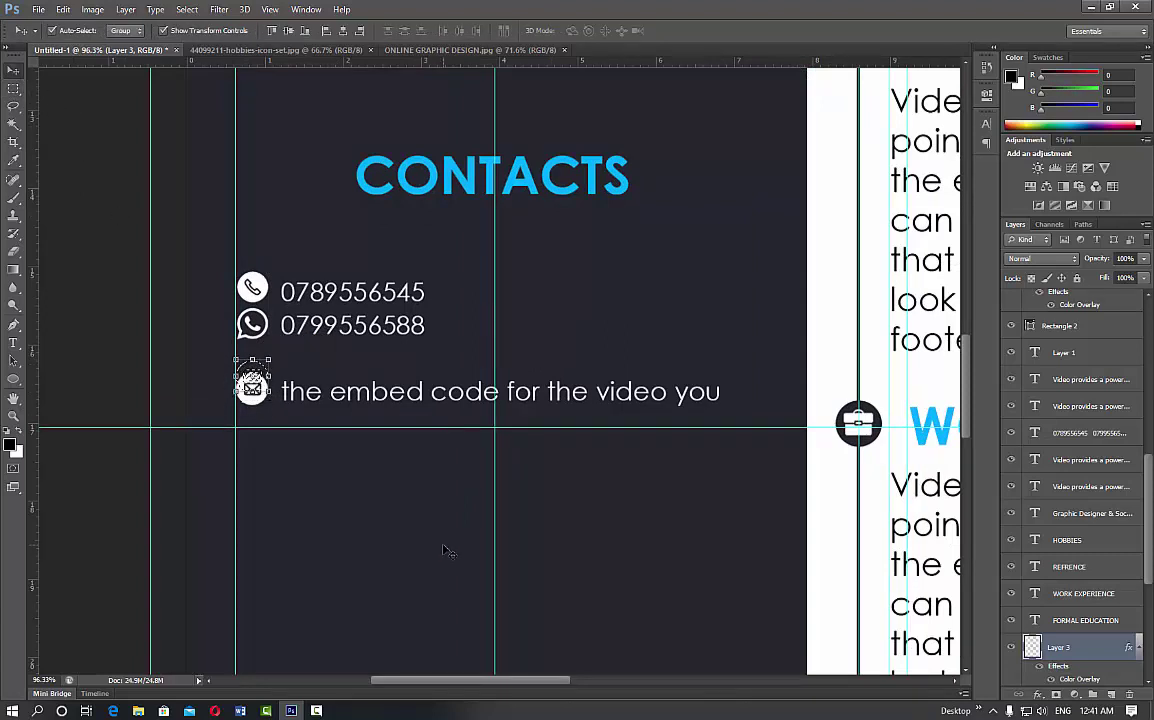
pyautogui.press('Up')
pyautogui.press('Up')
pyautogui.press('Up')
pyautogui.press('Up')
pyautogui.press('Up')
pyautogui.press('Up')
pyautogui.press('Up')
pyautogui.press('Up')
pyautogui.press('Up')
pyautogui.press('Up')
pyautogui.press('Up')
pyautogui.press('Up')
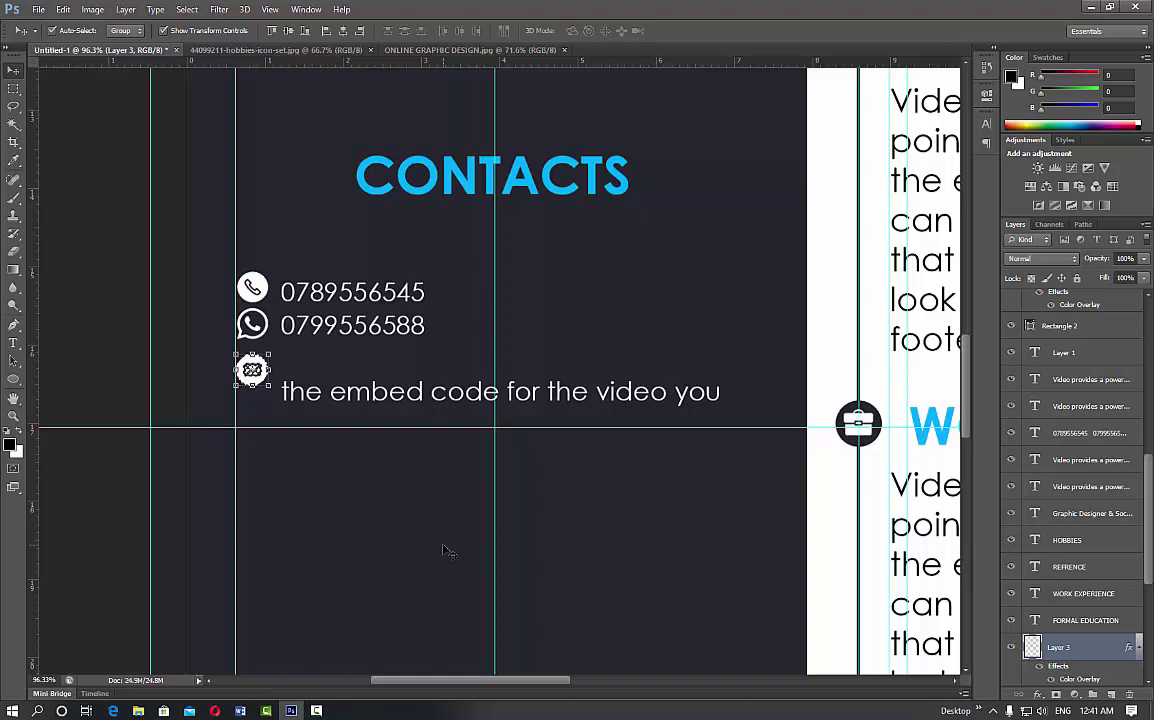
pyautogui.click(155, 9)
pyautogui.click(187, 9)
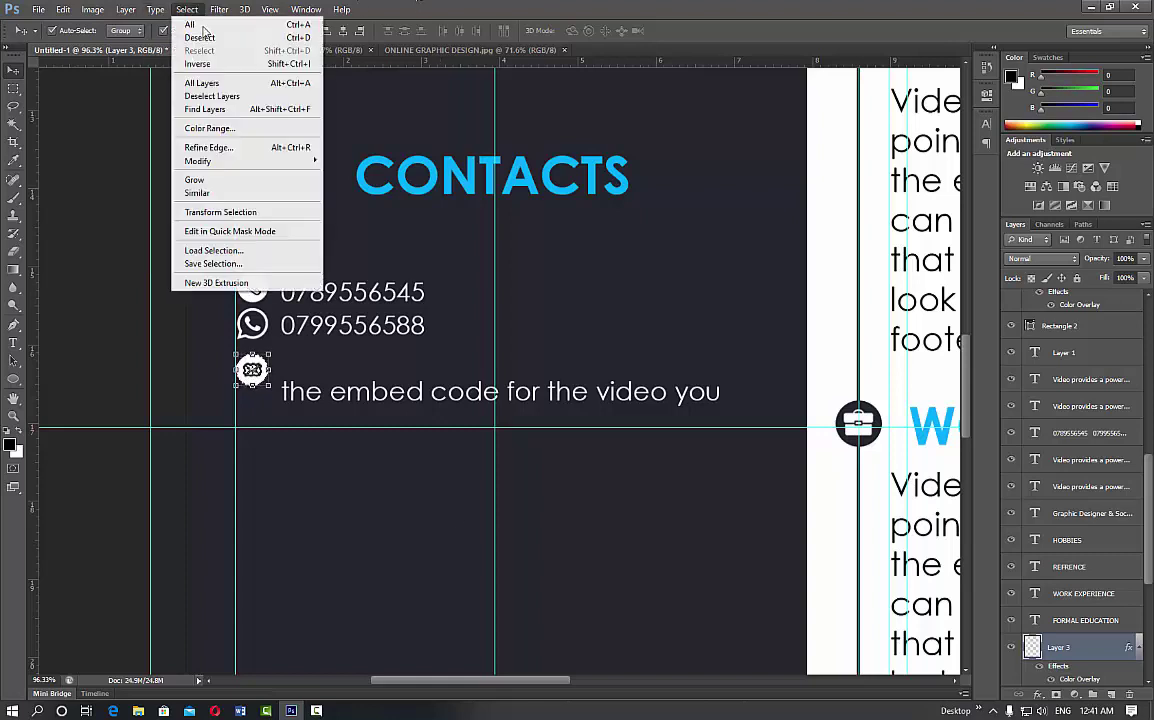
pyautogui.click(200, 37)
# Step: Remove the blank line above the email text and set the contact block's leading to 14 pt
pyautogui.click(1088, 432)
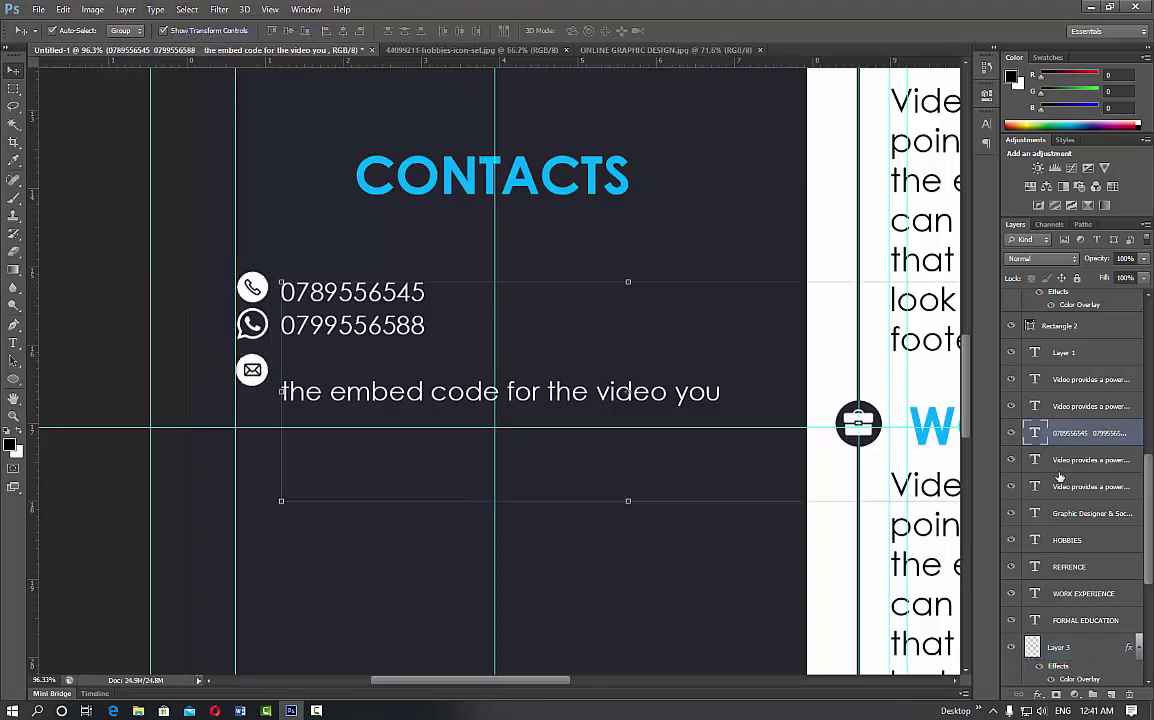
pyautogui.press('t')
pyautogui.click(359, 363)
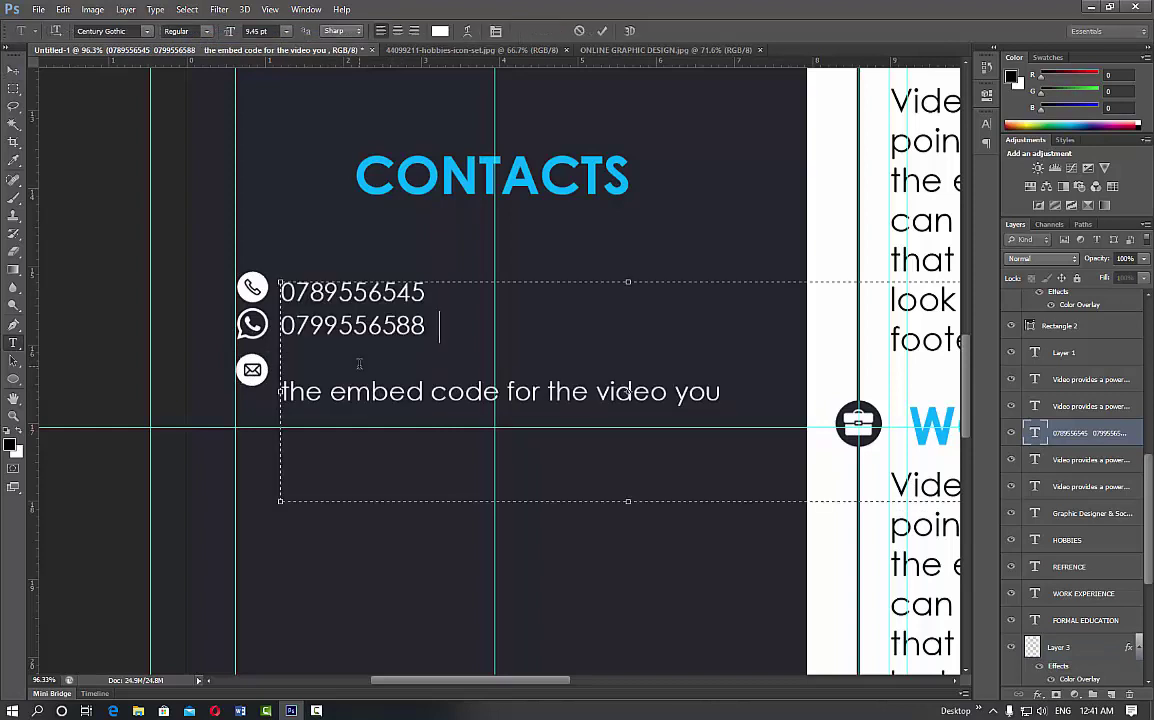
pyautogui.press('Delete')
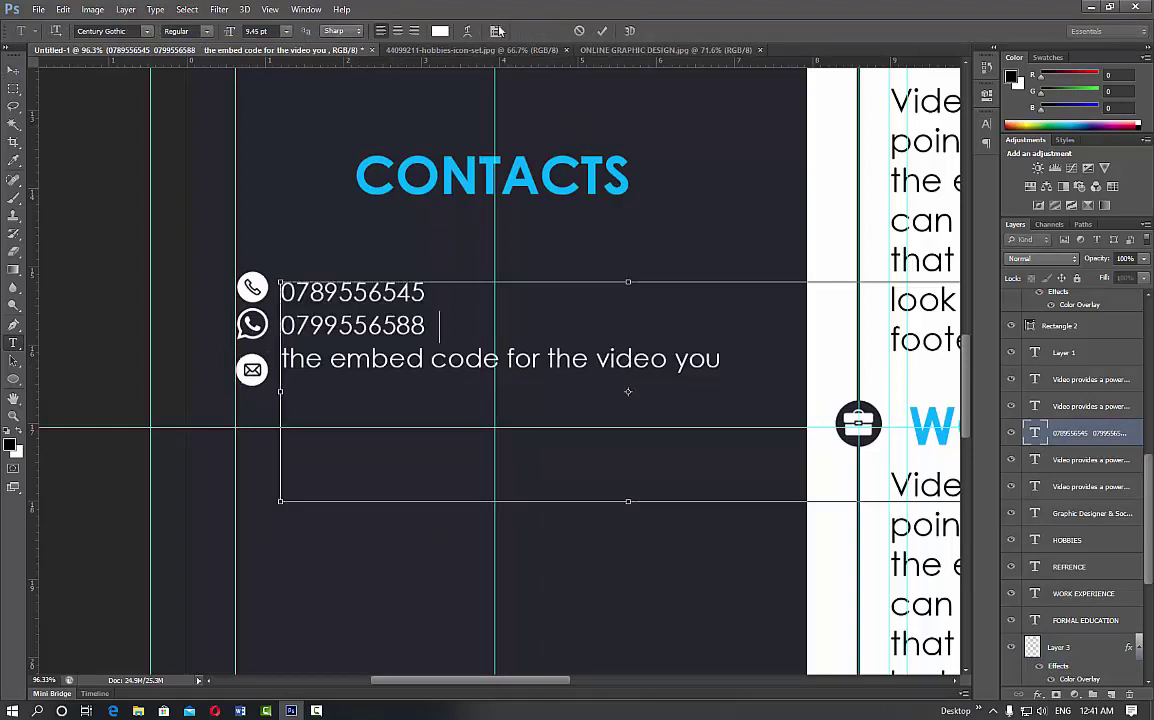
pyautogui.hotkey('ctrl', 'a')
pyautogui.click(496, 31)
pyautogui.click(957, 152)
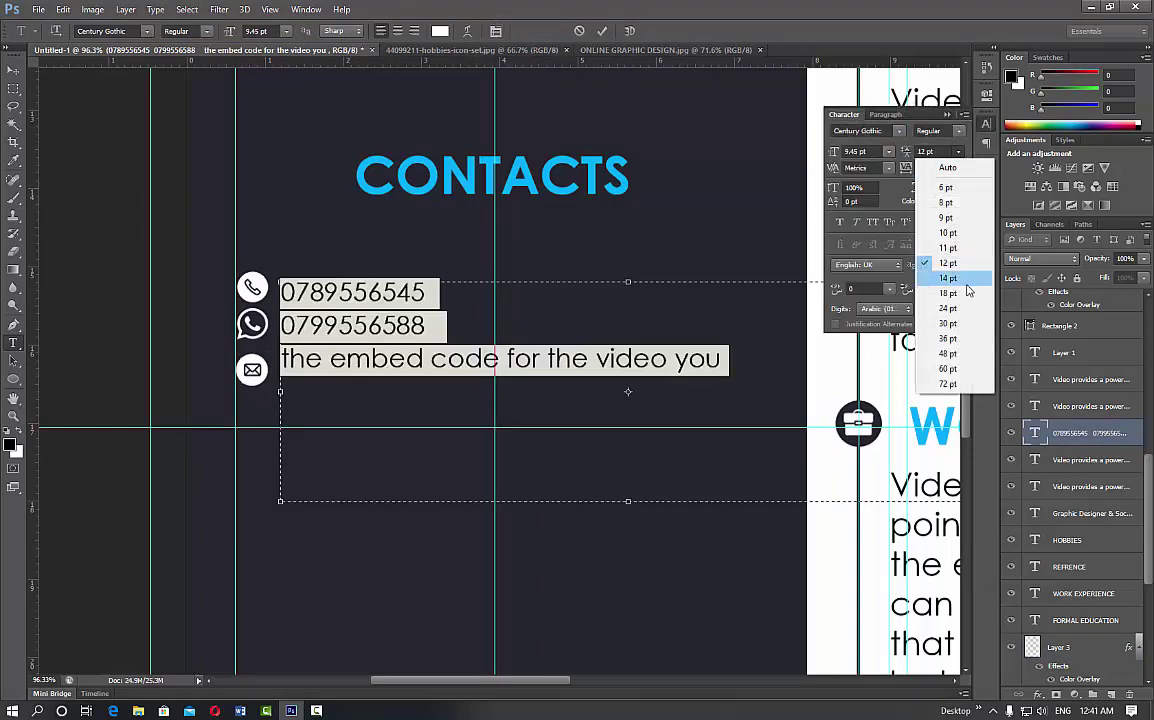
pyautogui.click(945, 297)
pyautogui.click(957, 152)
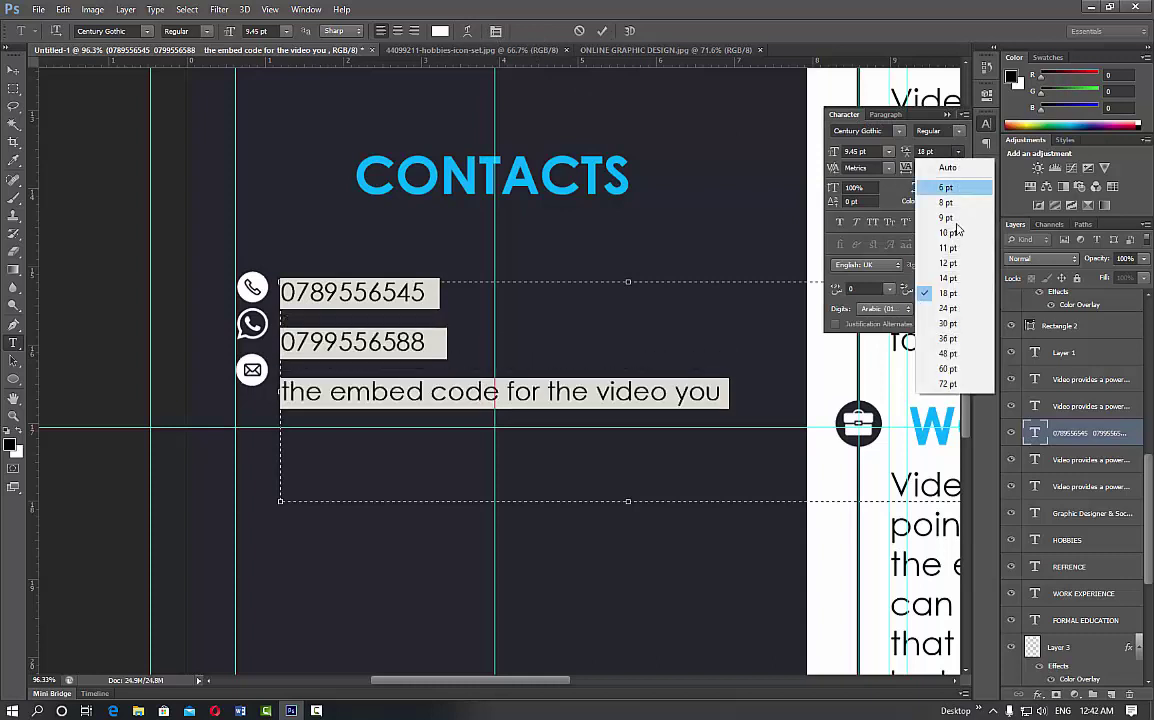
pyautogui.click(940, 278)
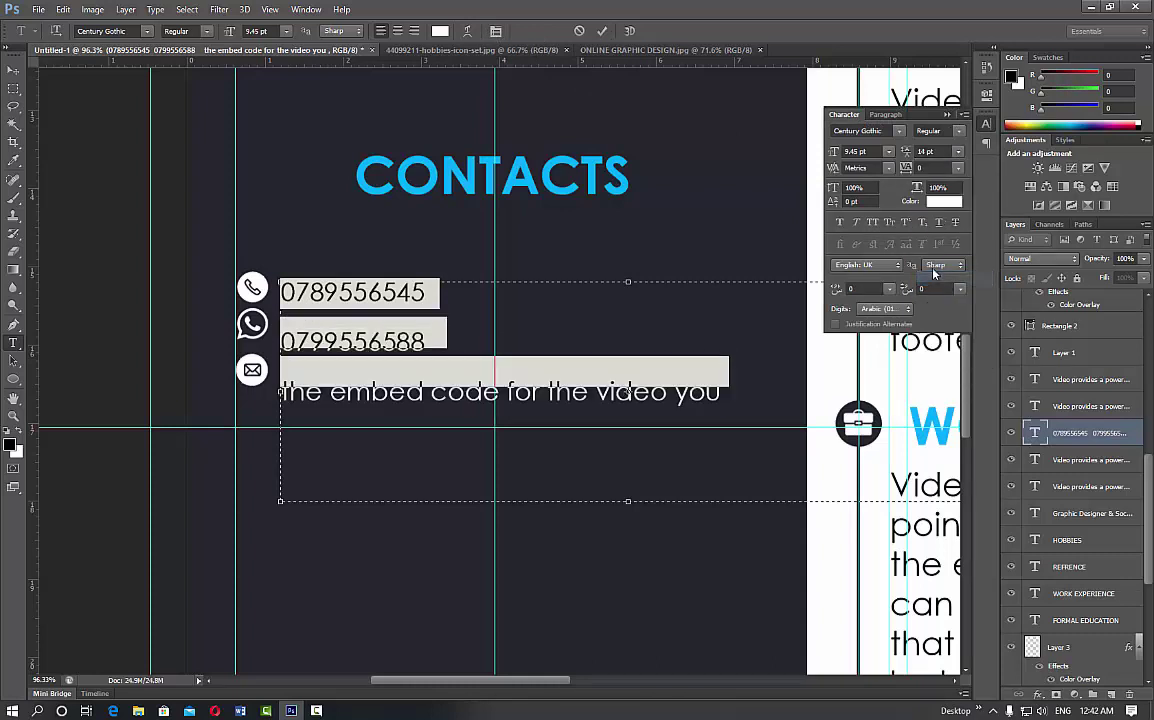
pyautogui.click(946, 115)
pyautogui.click(601, 31)
# Step: Nudge the contact text, then move the icons and text layers up together
pyautogui.press('v')
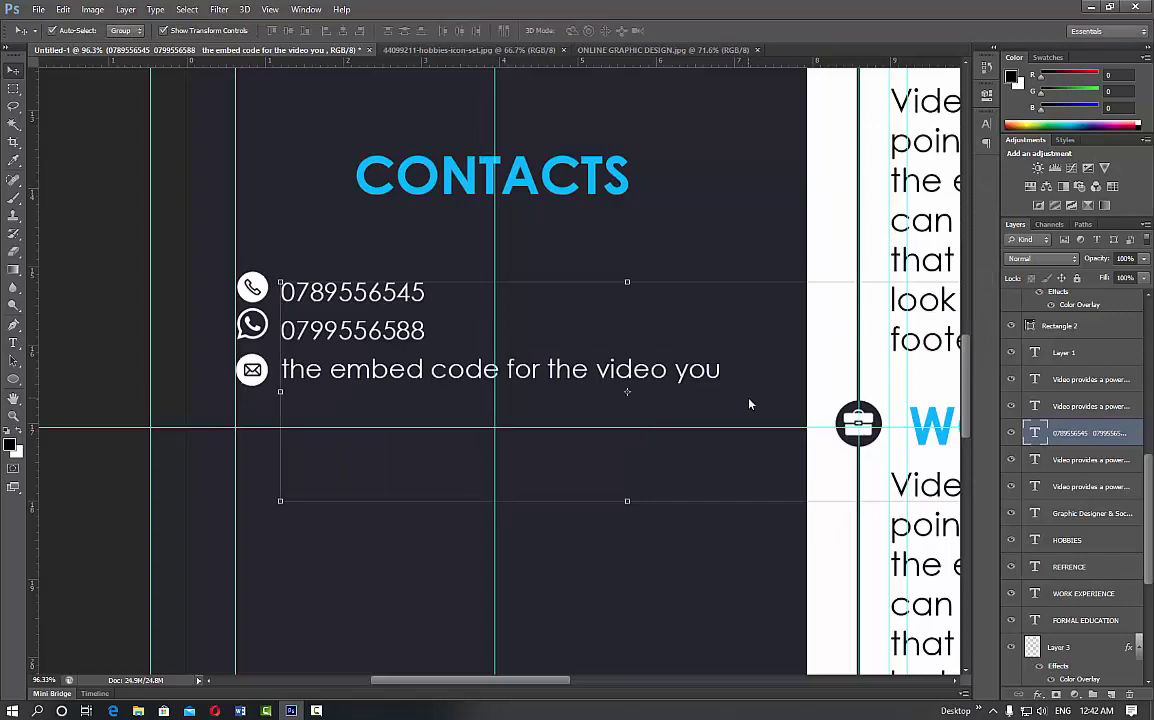
pyautogui.press('Left')
pyautogui.press('Up')
pyautogui.scroll(-3, 645, 296)
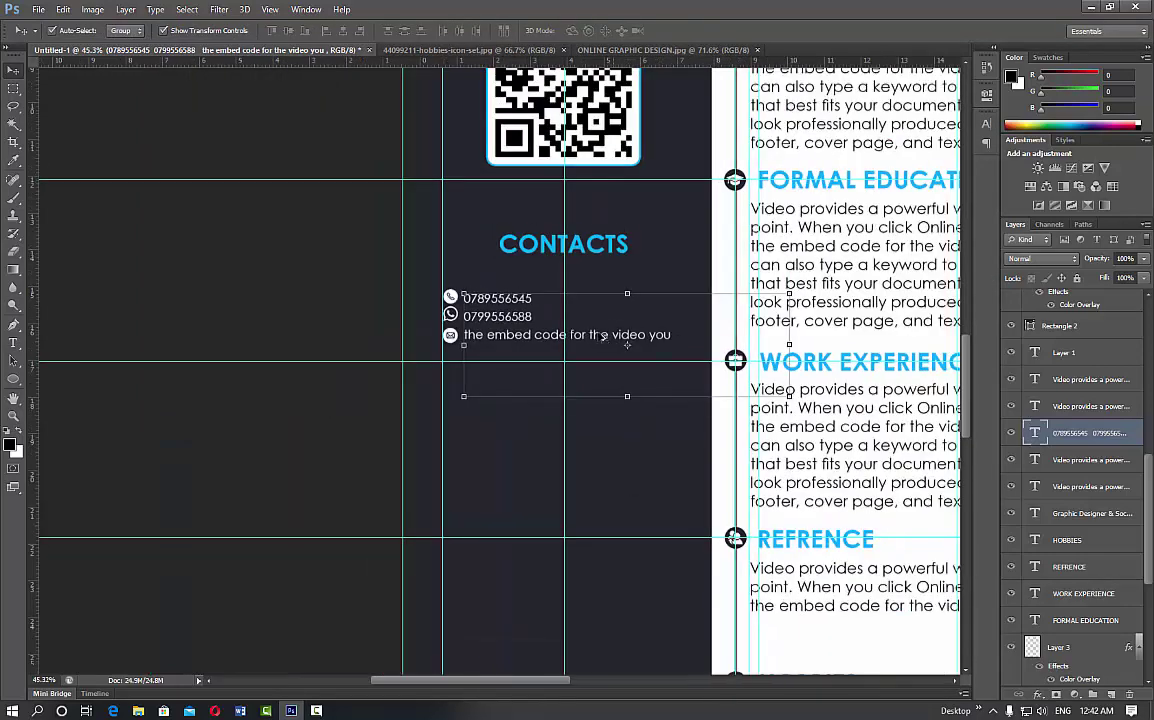
pyautogui.scroll(-1, 600, 270)
pyautogui.scroll(1, 562, 250)
pyautogui.click(562, 250)
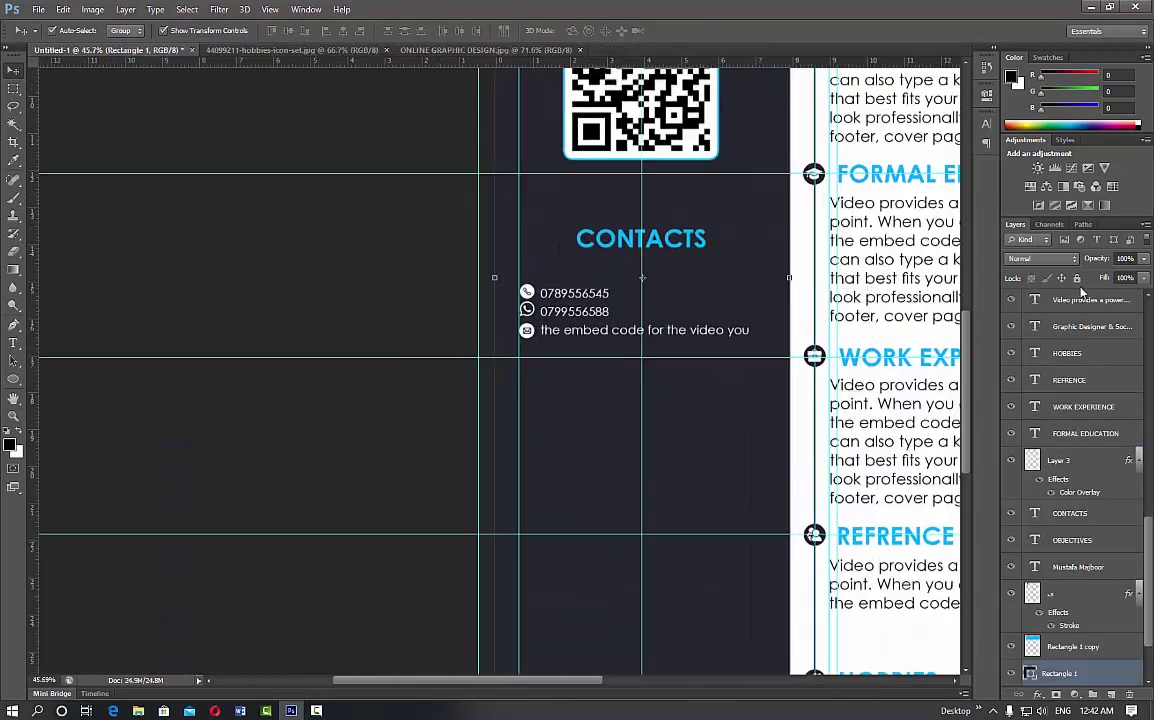
pyautogui.scroll(2, 545, 258)
pyautogui.click(526, 282)
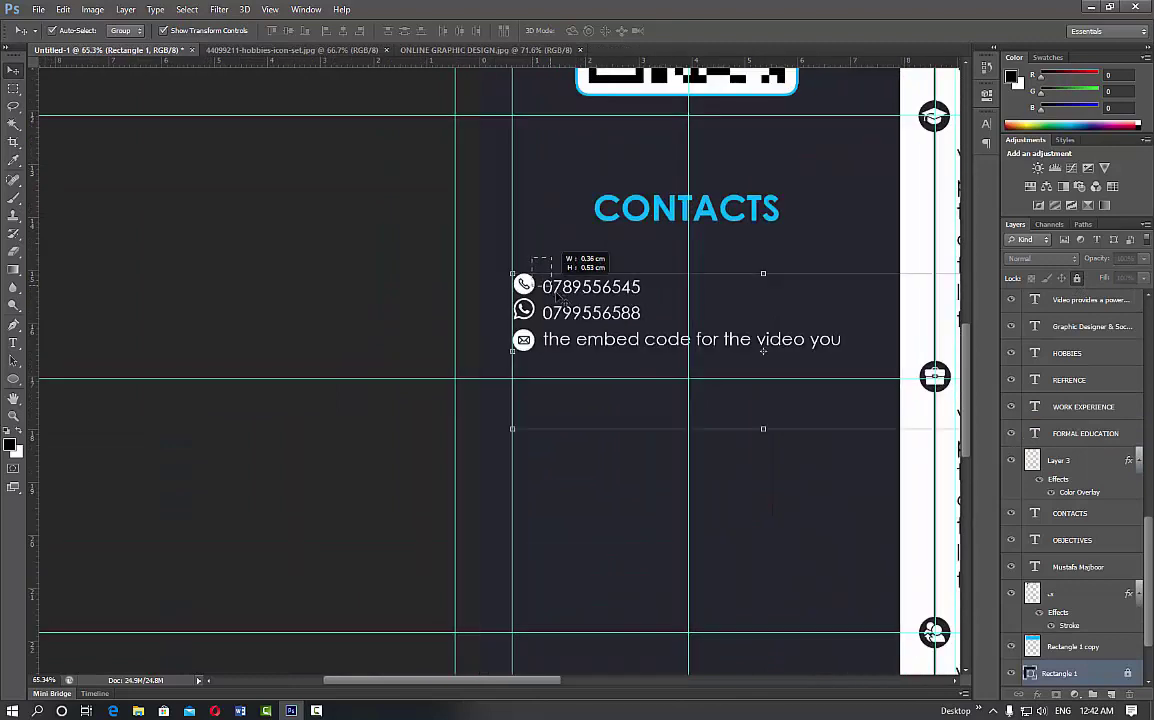
pyautogui.keyDown('shift'); pyautogui.click(566, 360); pyautogui.keyUp('shift')
pyautogui.press('Up')
pyautogui.press('Up')
pyautogui.press('Up')
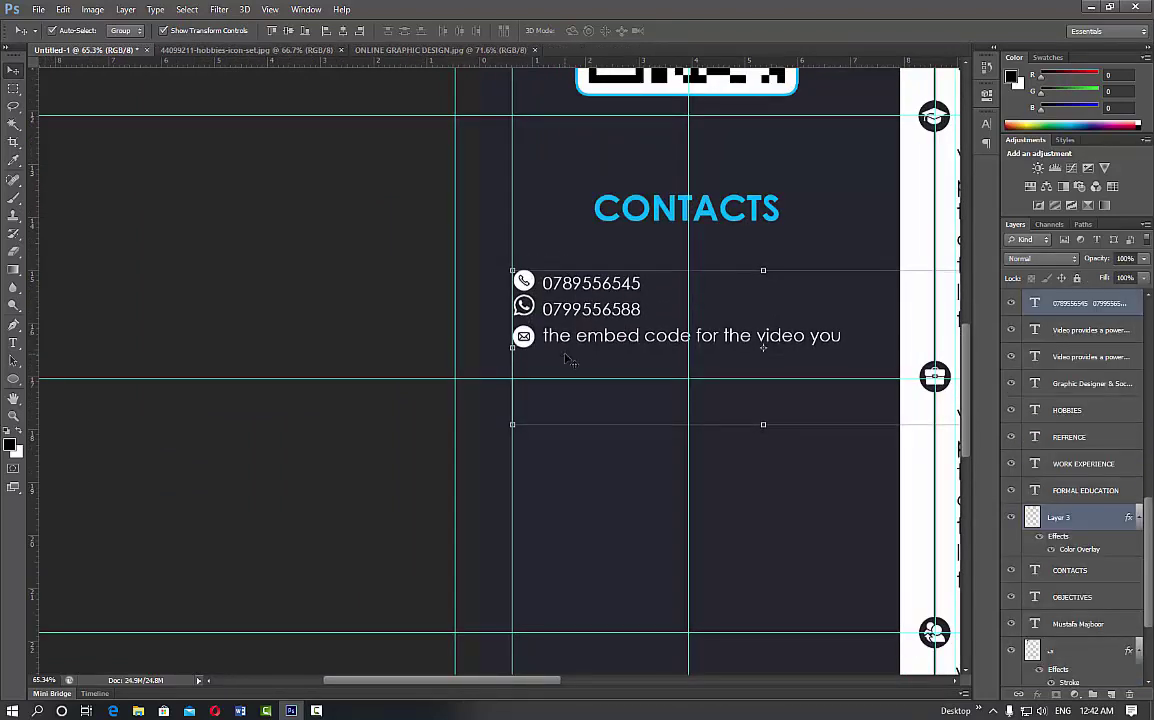
pyautogui.press('Up')
pyautogui.press('Up')
pyautogui.press('Up')
pyautogui.press('Up')
pyautogui.press('Up')
pyautogui.press('Up')
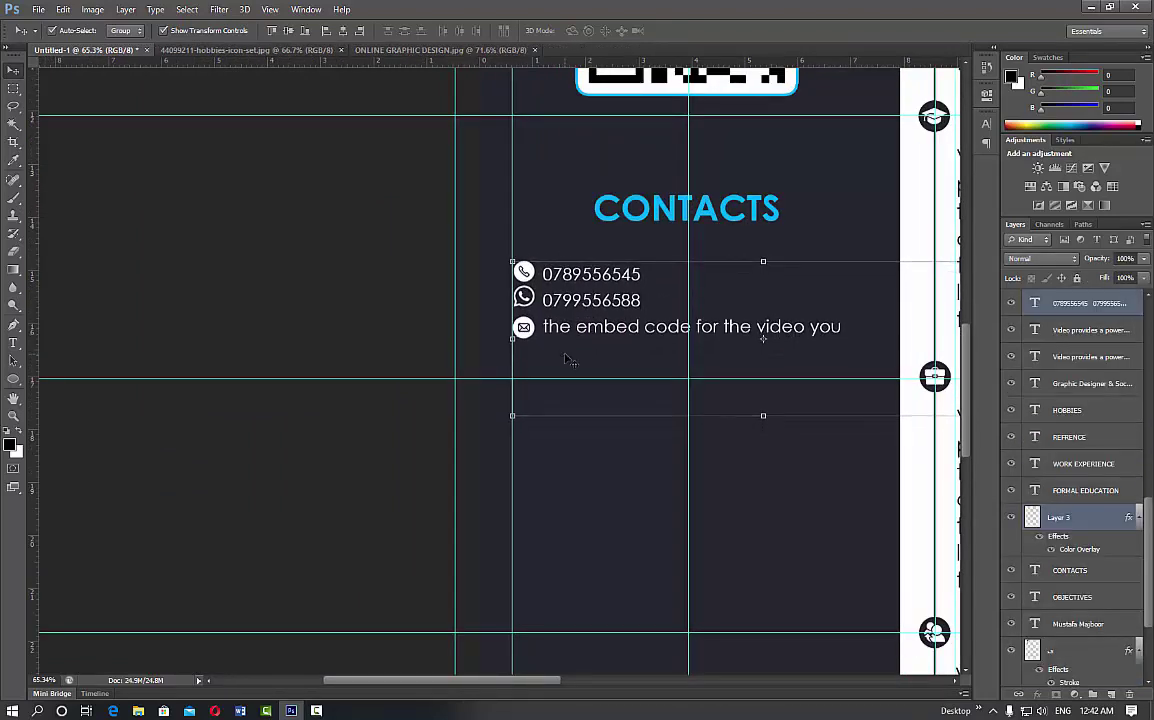
pyautogui.scroll(-2, 450, 312)
pyautogui.scroll(-1, 489, 325)
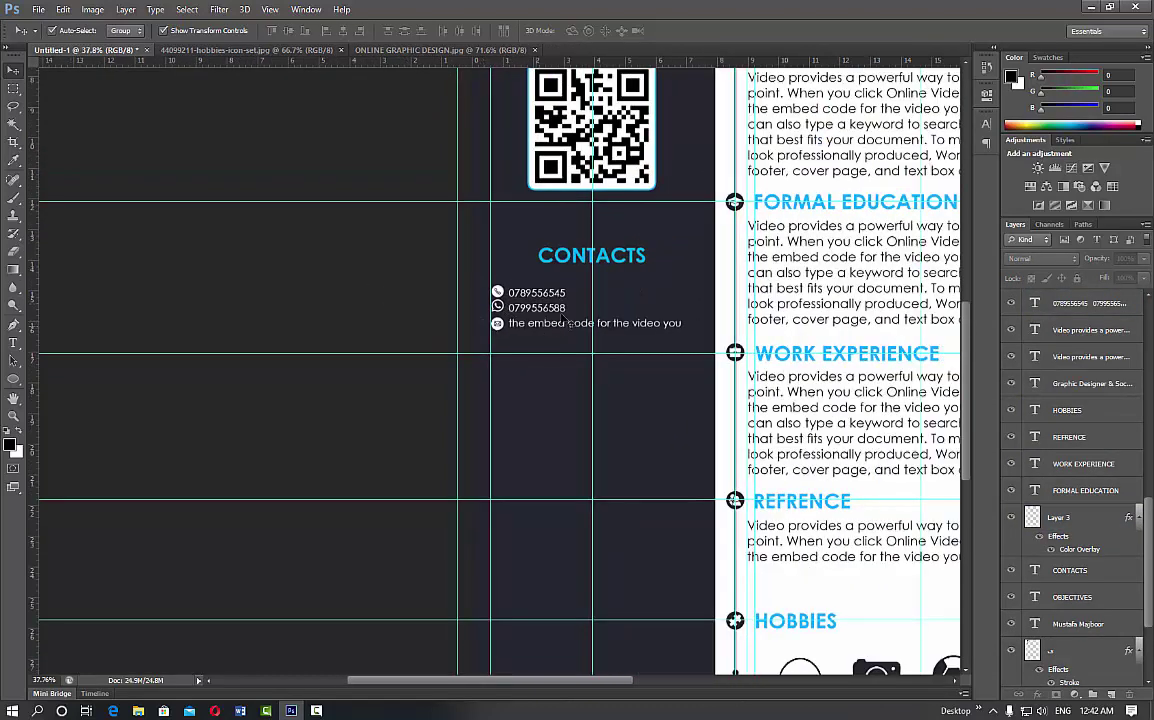
# Step: Duplicate the CONTACTS heading and retype the copy as PROFESSIONAL SKILLS
pyautogui.moveTo(628, 259); pyautogui.dragTo(620, 401)
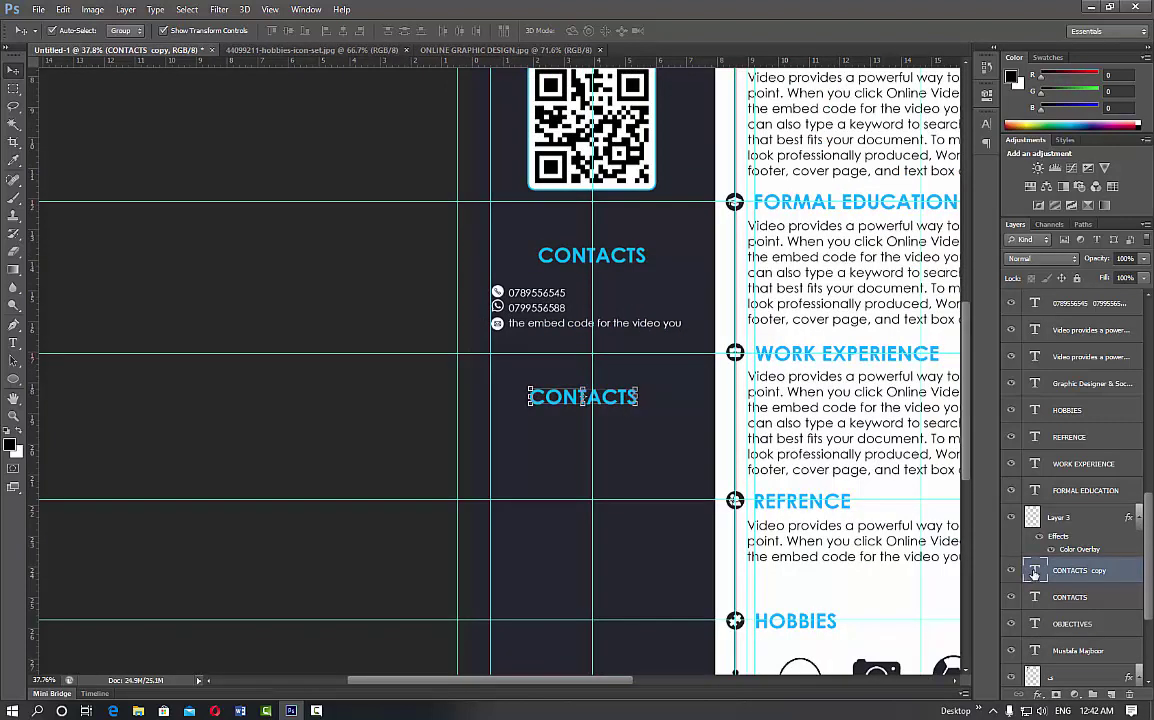
pyautogui.doubleClick(1035, 571)
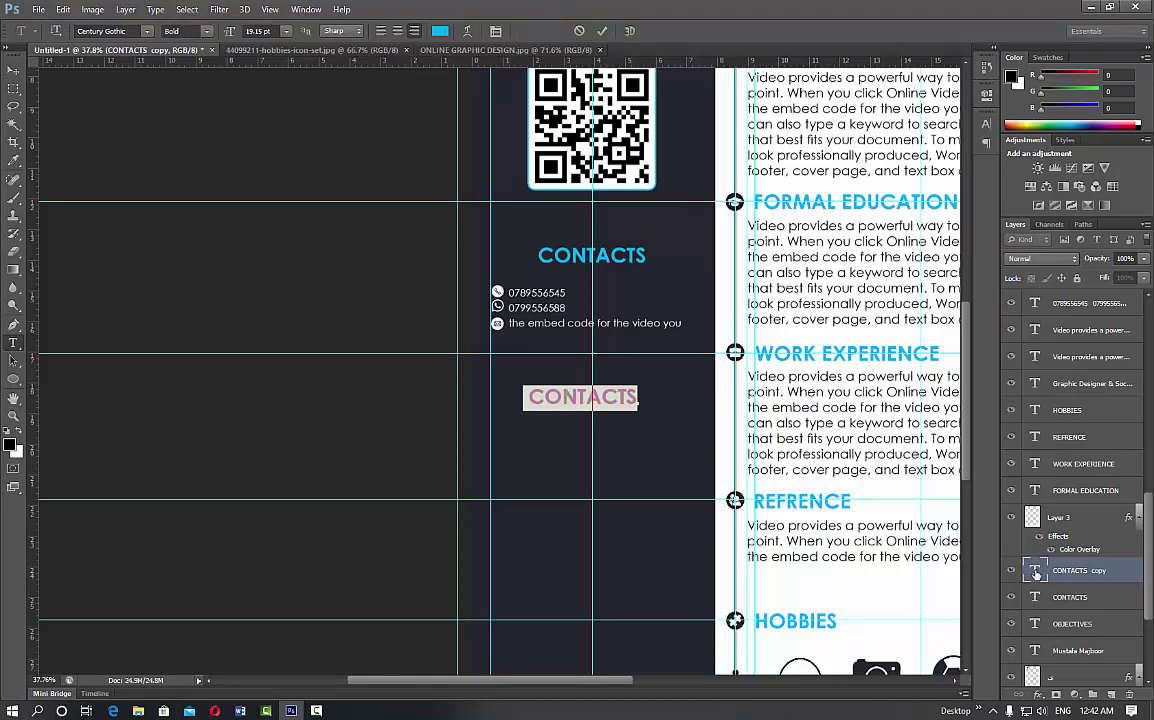
pyautogui.write('D')
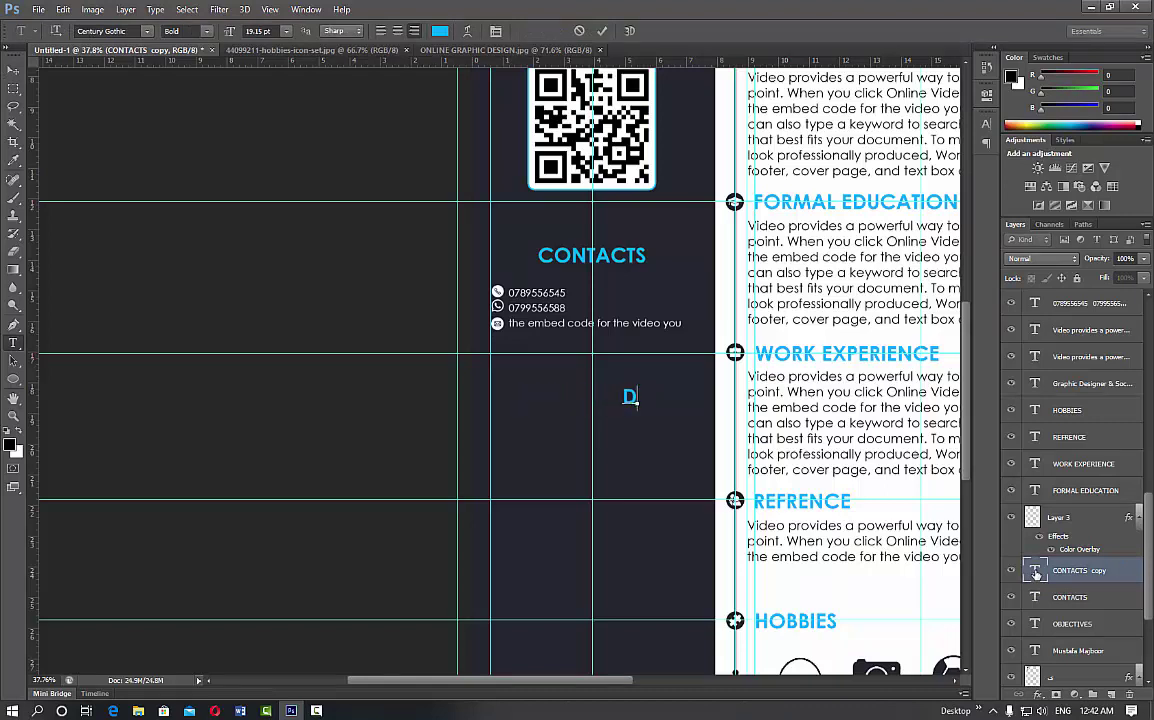
pyautogui.press('BackSpace')
pyautogui.write('PRO')
pyautogui.write('FFE')
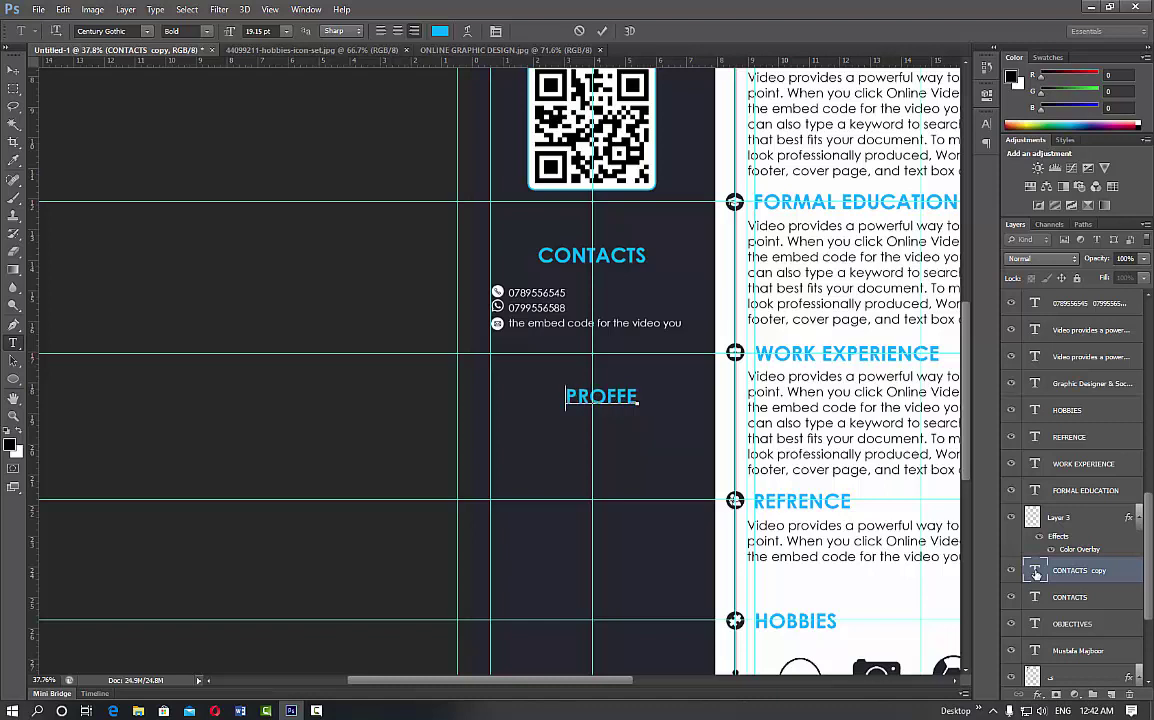
pyautogui.press('BackSpace')
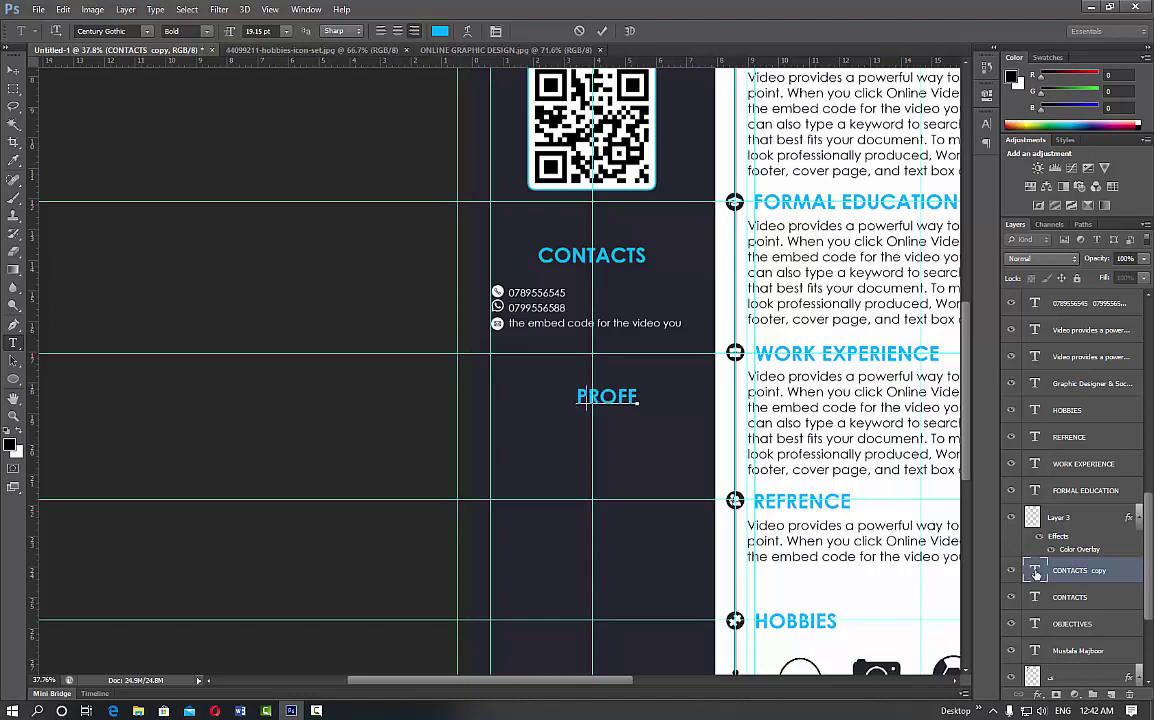
pyautogui.press('BackSpace')
pyautogui.write('ESS')
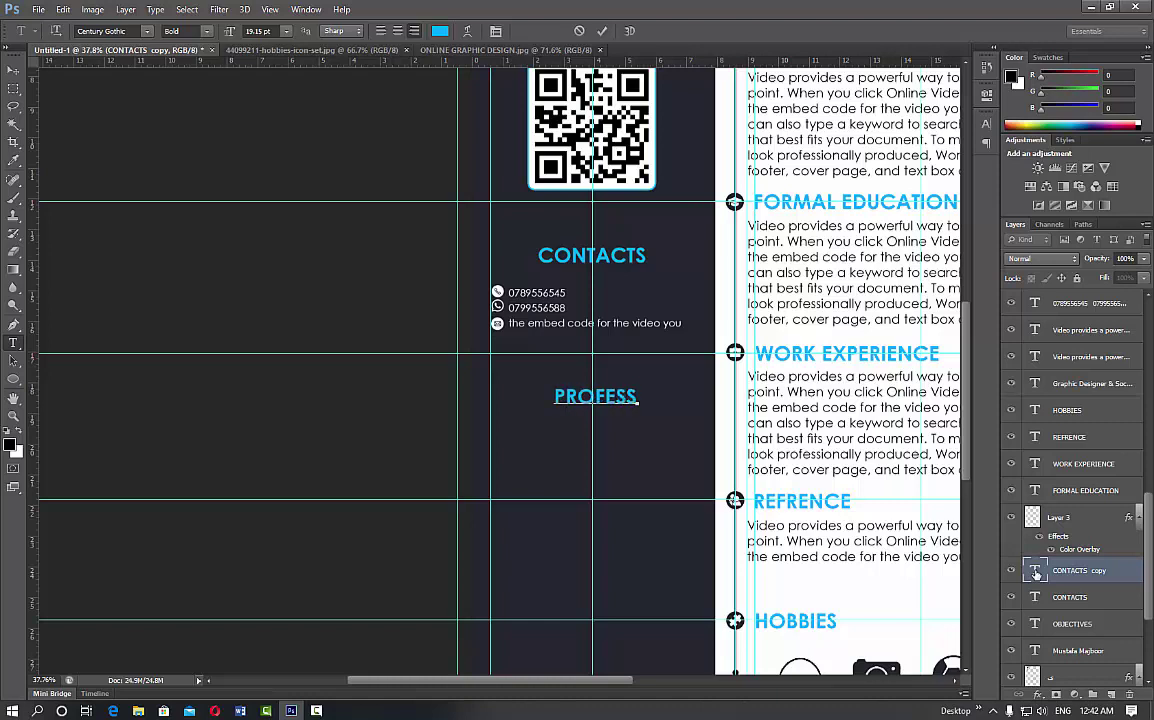
pyautogui.write('IONAL S')
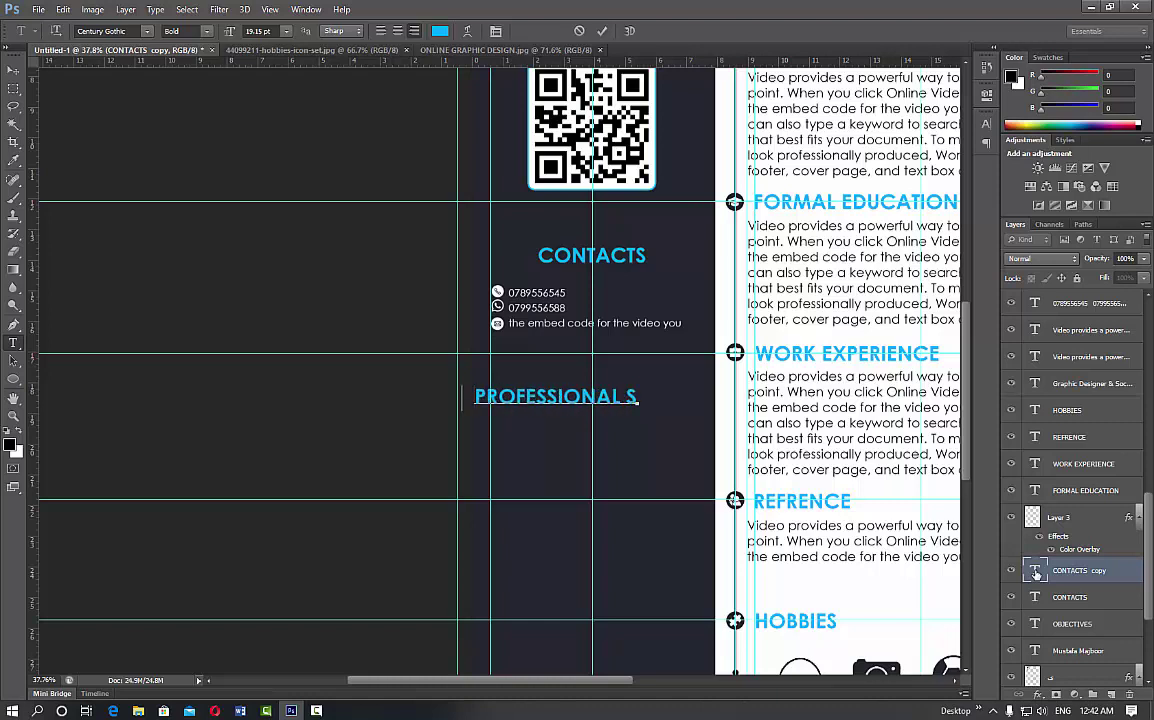
pyautogui.write('KILLS')
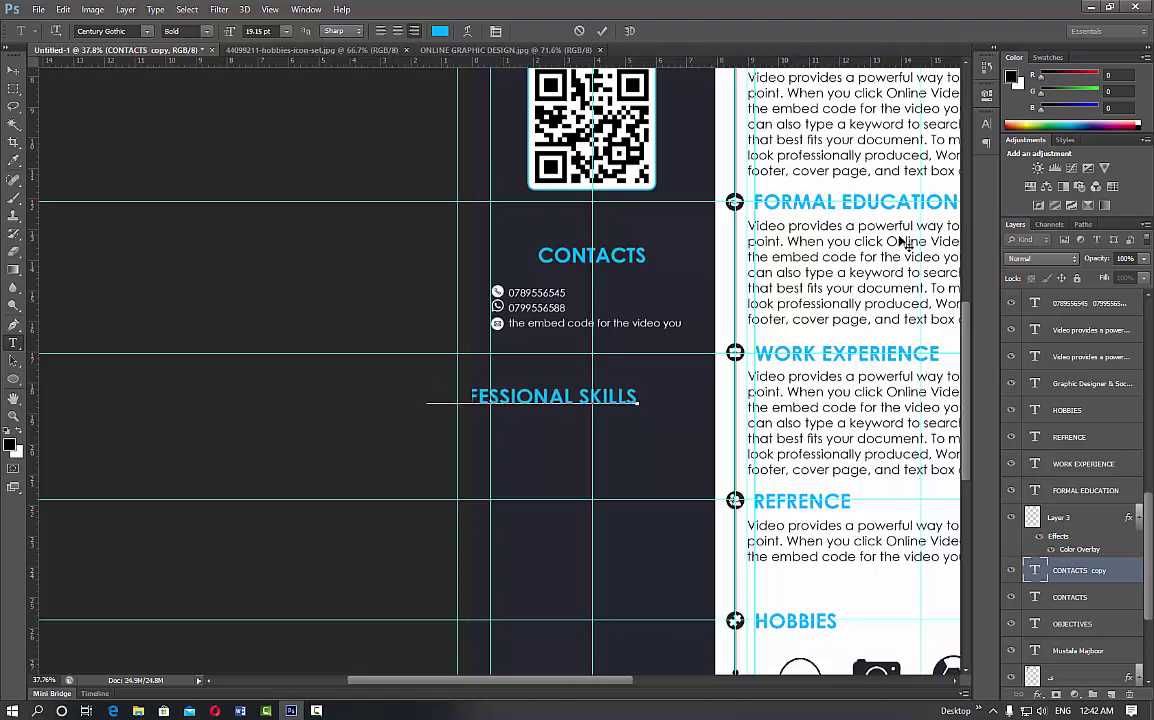
pyautogui.click(602, 31)
# Step: Position the PROFESSIONAL SKILLS heading just below the contact details
pyautogui.press('v')
pyautogui.moveTo(614, 407); pyautogui.dragTo(676, 407)
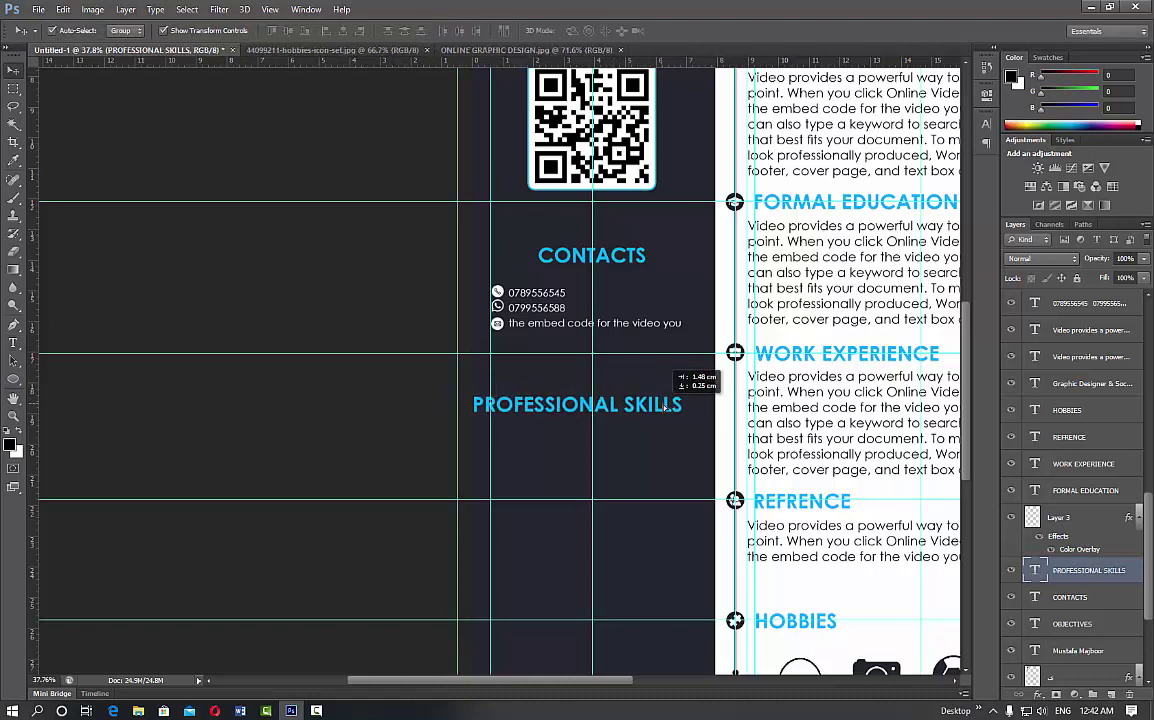
pyautogui.hotkey('shift', 'Left')
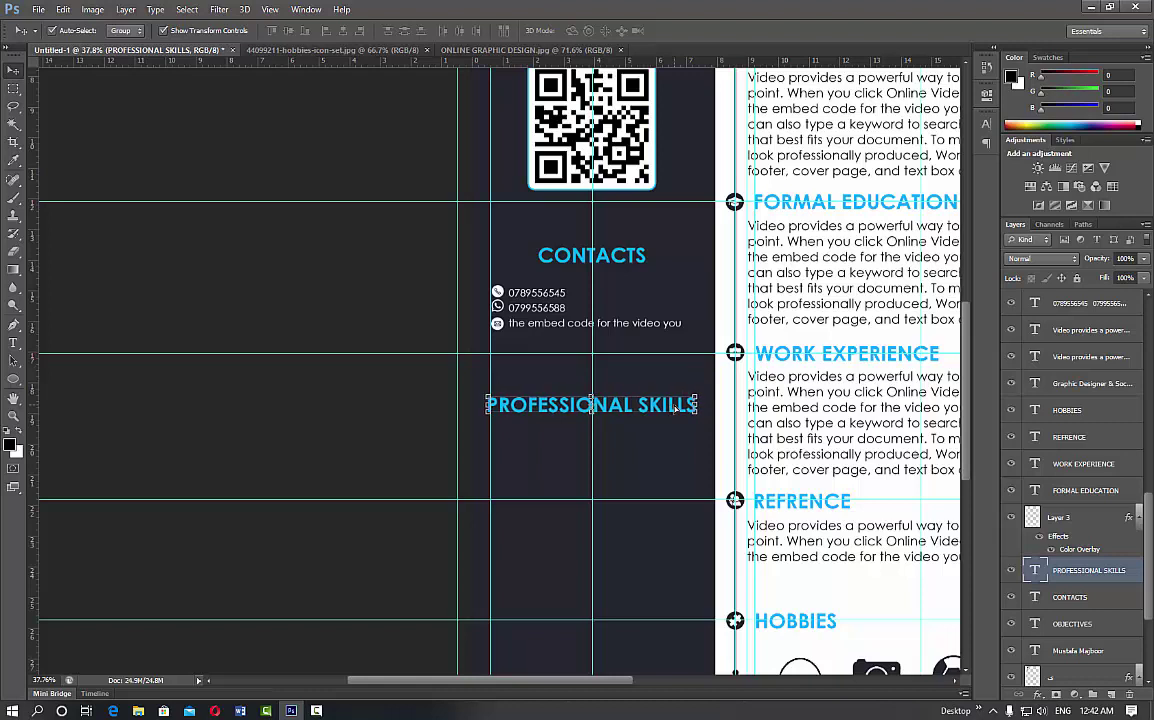
pyautogui.press('Up')
pyautogui.press('Up')
pyautogui.press('Up')
pyautogui.press('Up')
pyautogui.press('Up')
pyautogui.press('Up')
pyautogui.press('Up')
pyautogui.press('Up')
pyautogui.press('Up')
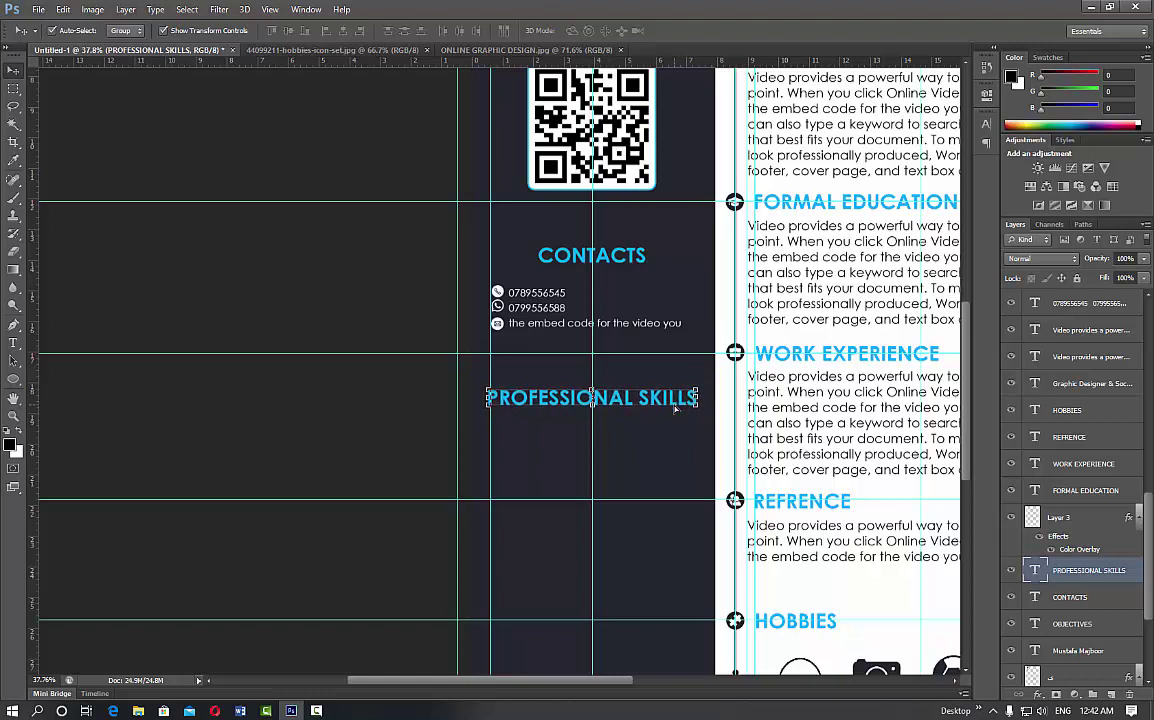
pyautogui.press('Up')
pyautogui.press('Up')
pyautogui.press('Up')
pyautogui.press('Up')
pyautogui.press('Up')
pyautogui.press('Up')
# Step: Duplicate the contact text block below the PROFESSIONAL SKILLS heading
pyautogui.moveTo(616, 331); pyautogui.dragTo(627, 442)
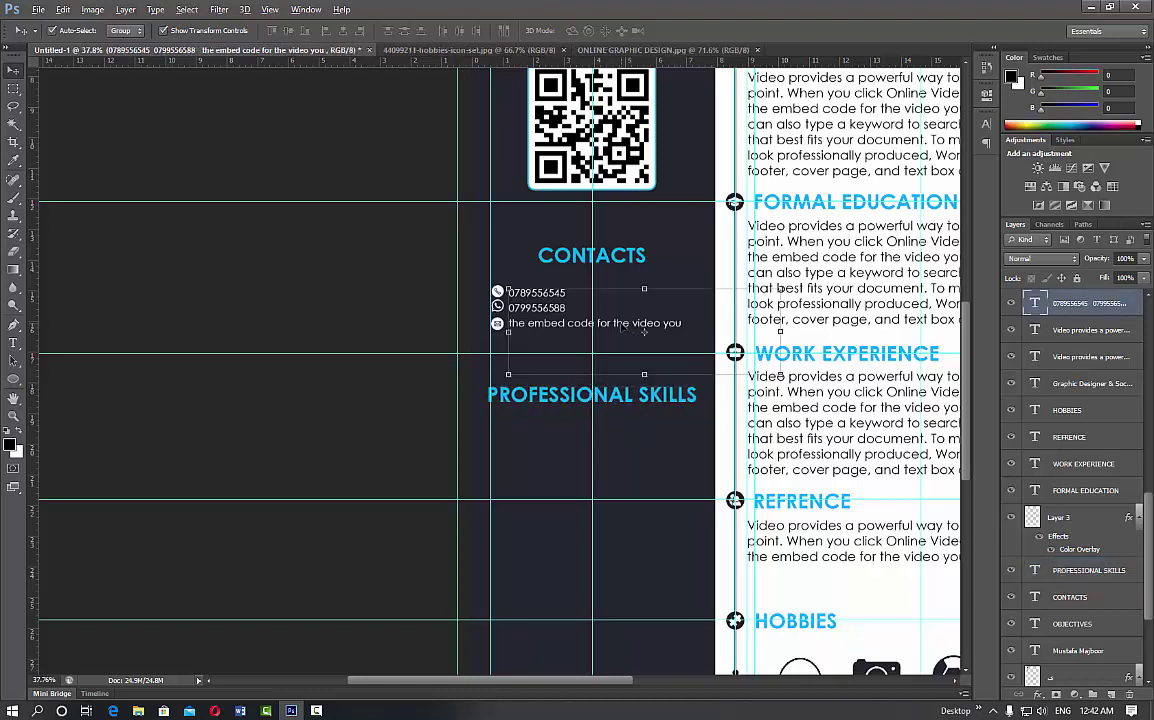
pyautogui.hotkey('ctrl', 'z')
pyautogui.click(848, 272)
pyautogui.moveTo(743, 380); pyautogui.dragTo(567, 462)
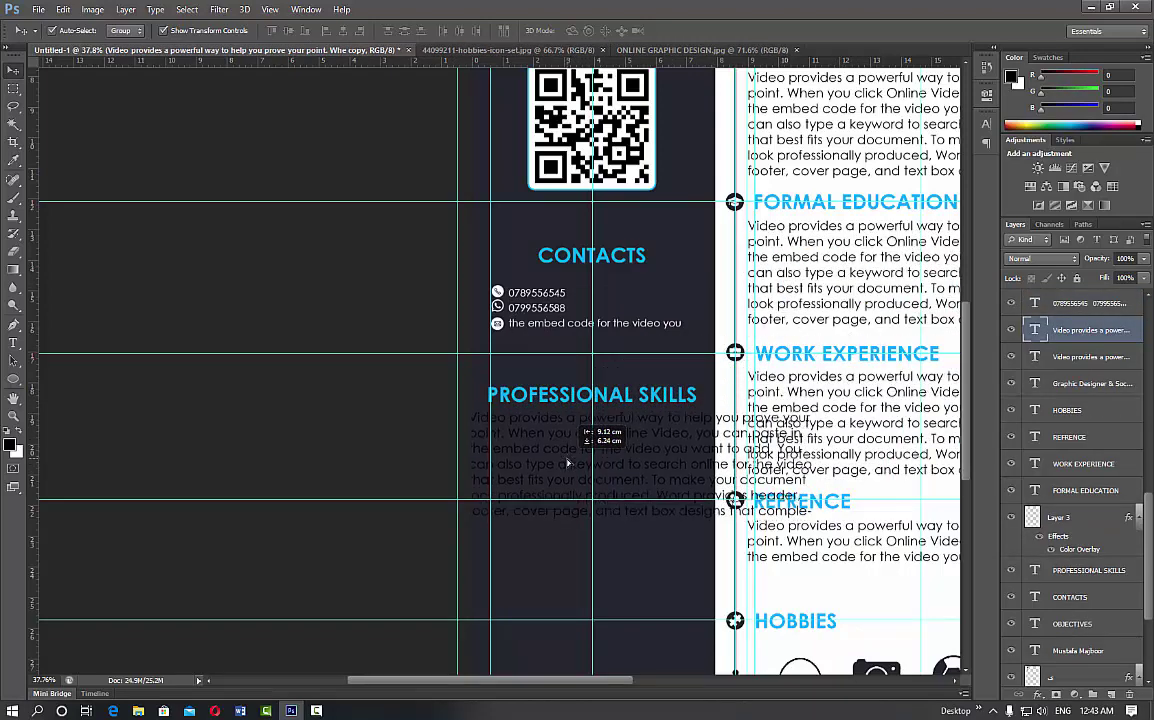
pyautogui.hotkey('ctrl', 'z')
pyautogui.click(541, 303)
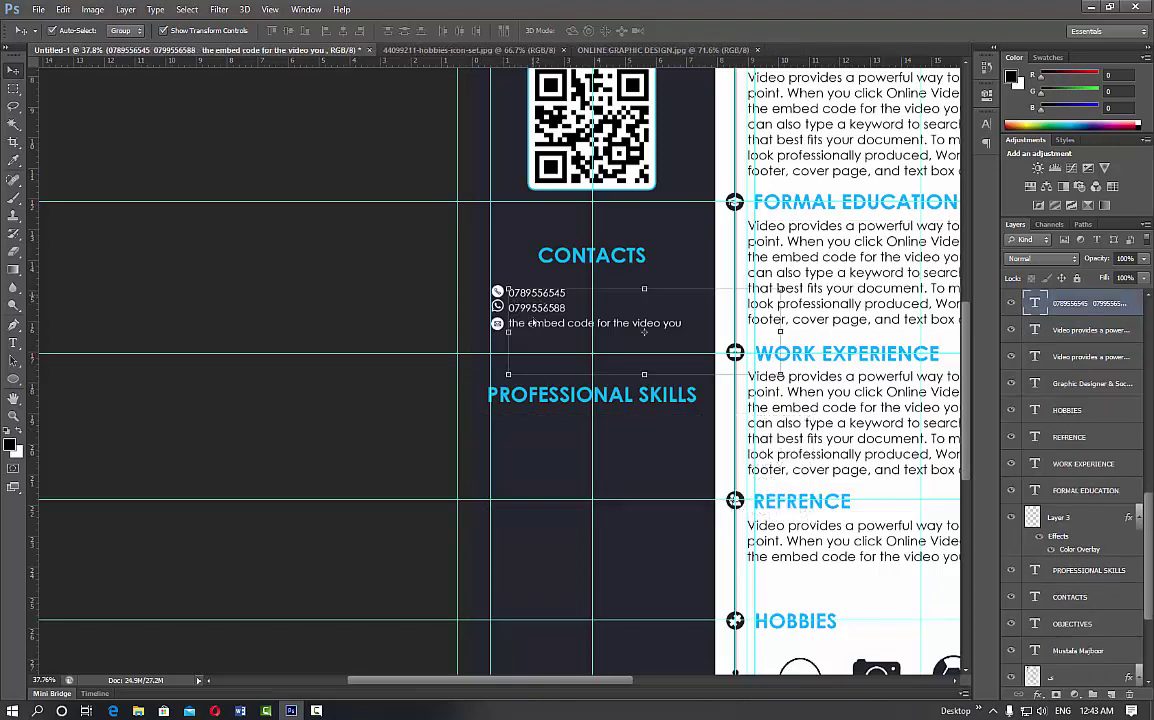
pyautogui.moveTo(644, 332); pyautogui.dragTo(627, 481)
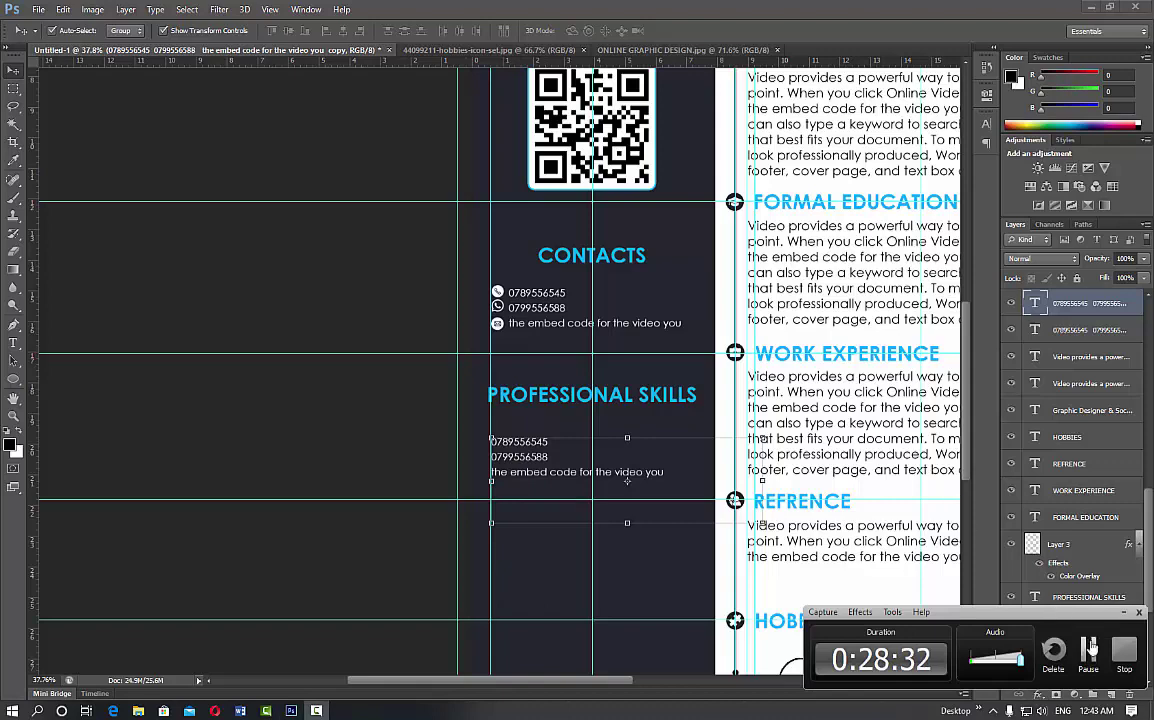
# Step: Replace the copied text with DESIGNING, PHOTOGRAPHY, CALLIGRAPHY, PAINTING and SPORT, then nudge it left
pyautogui.scroll(1, 522, 502)
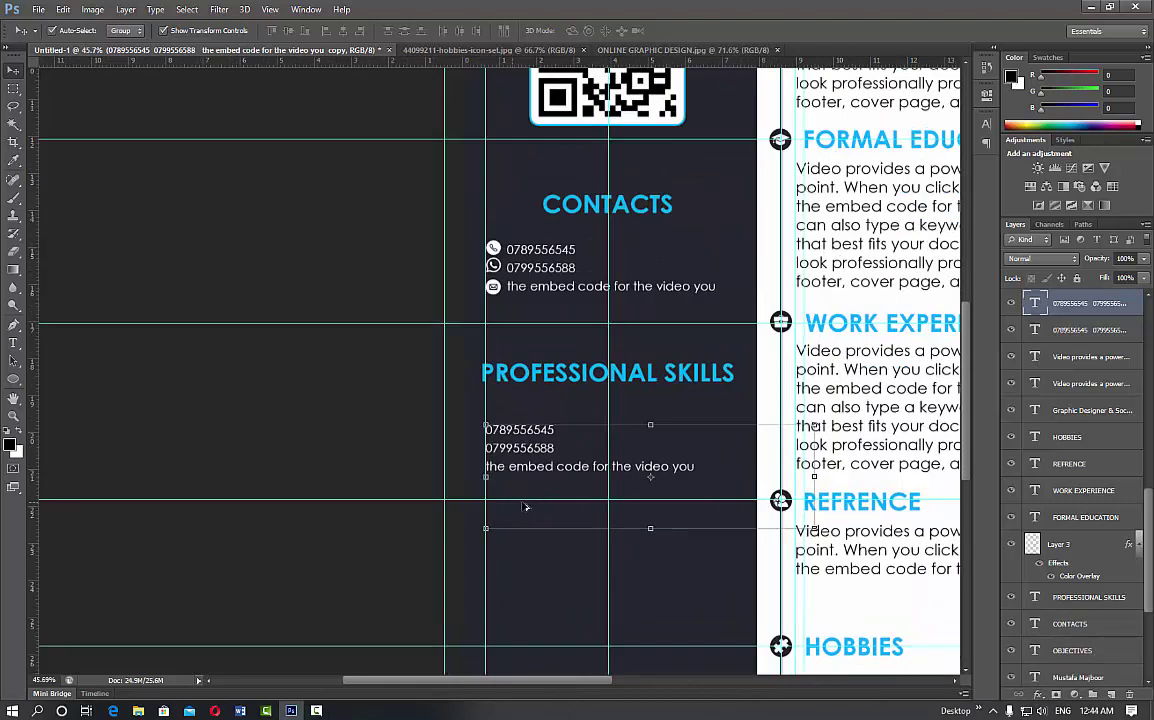
pyautogui.doubleClick(1034, 304)
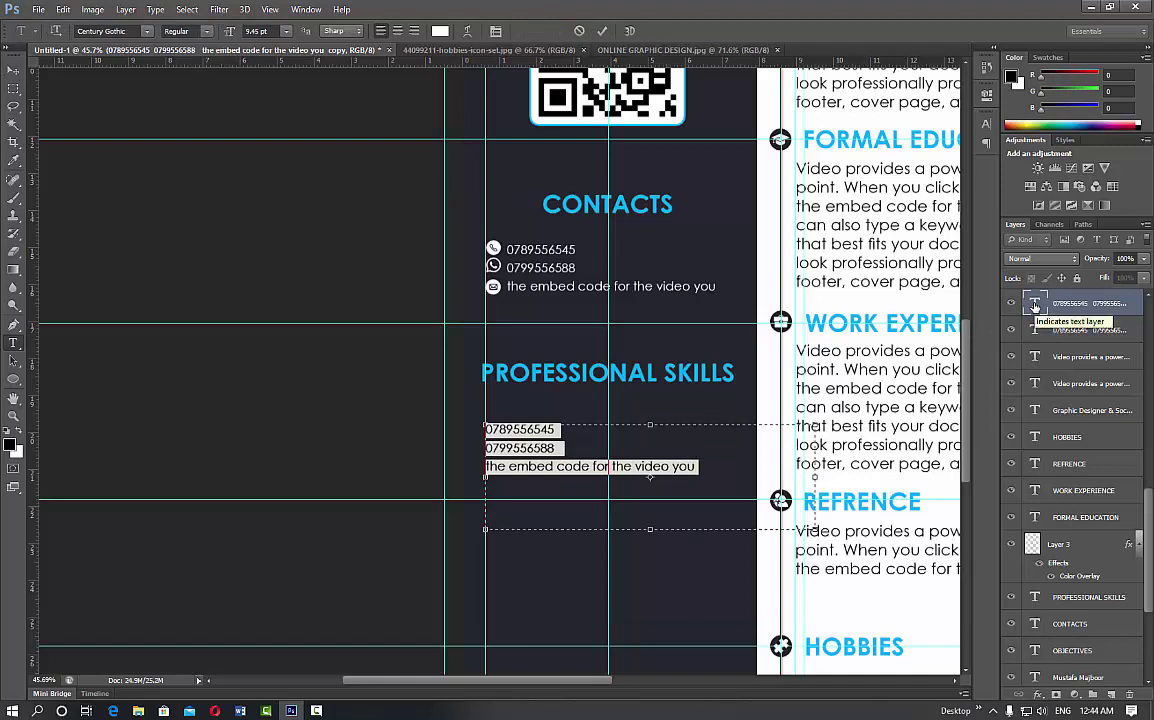
pyautogui.press('Delete')
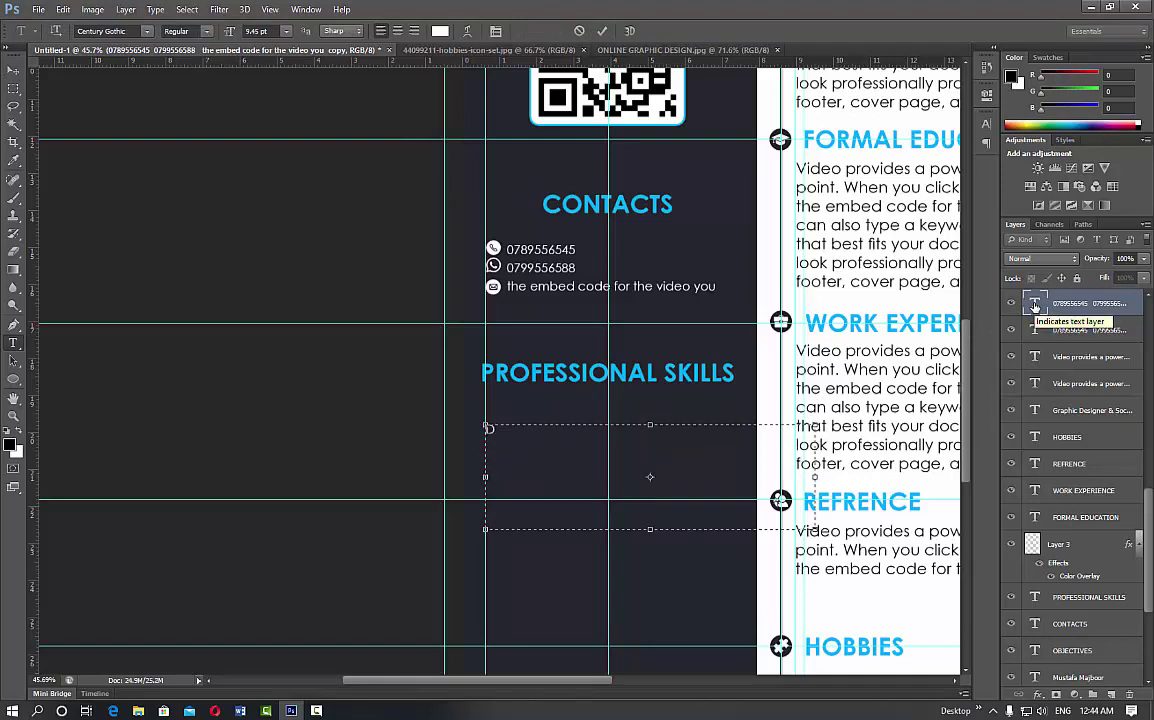
pyautogui.write('G')
pyautogui.write('NING')
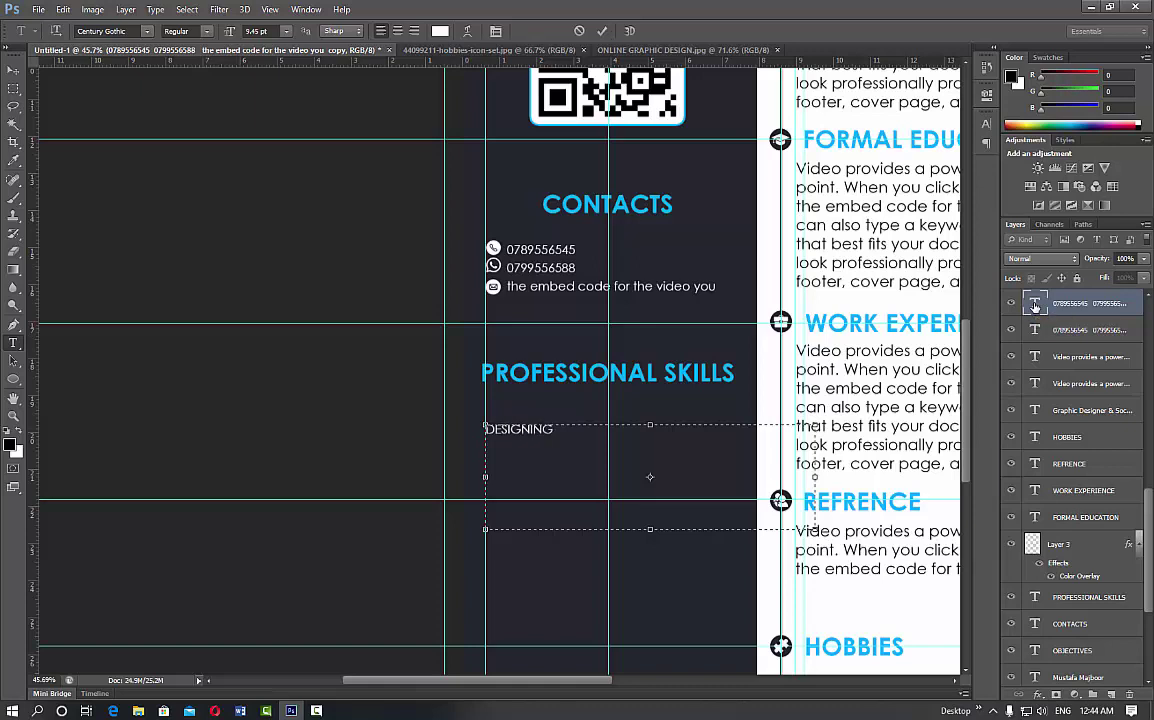
pyautogui.write(' PHOTO')
pyautogui.write('GRAPHY CALL')
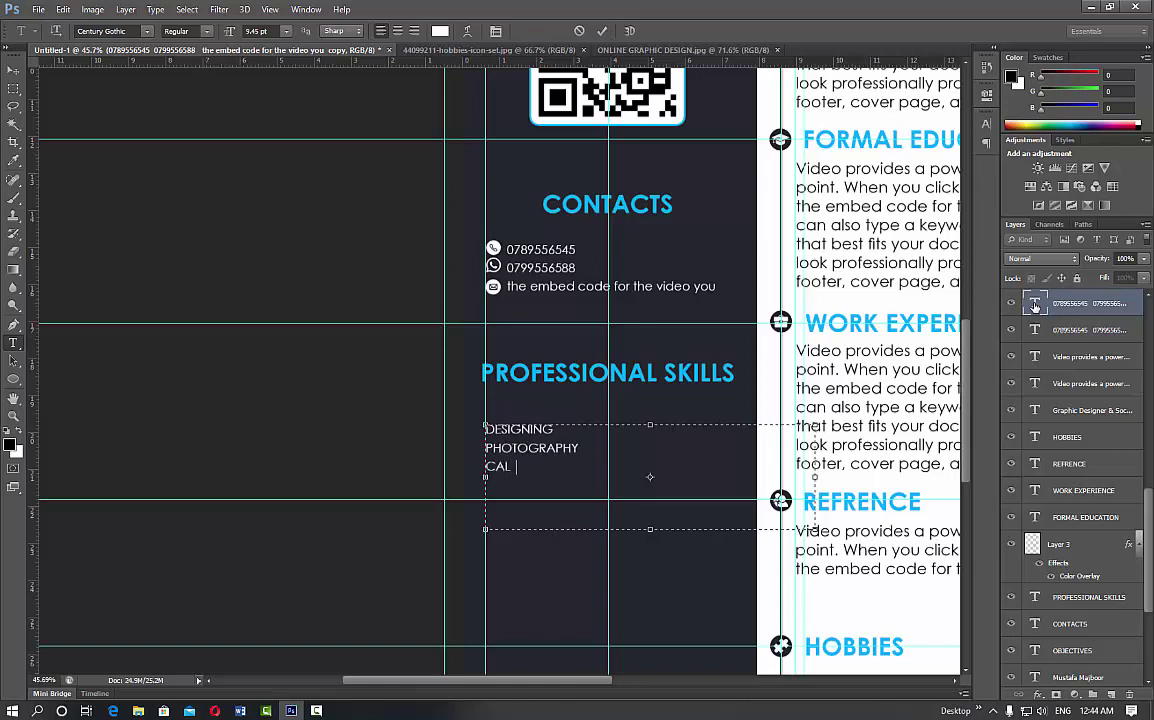
pyautogui.write('IGRA')
pyautogui.write('PHY')
pyautogui.write('NG')
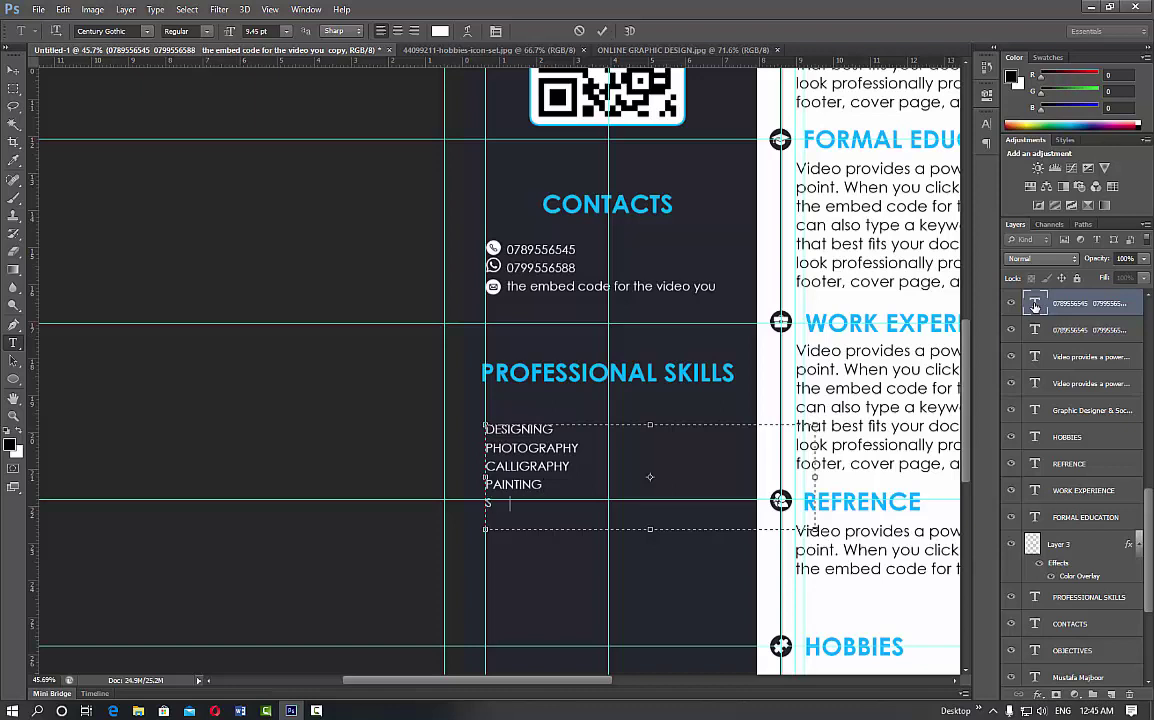
pyautogui.write('PORT')
pyautogui.hotkey('ctrl', 'Return')
pyautogui.press('v')
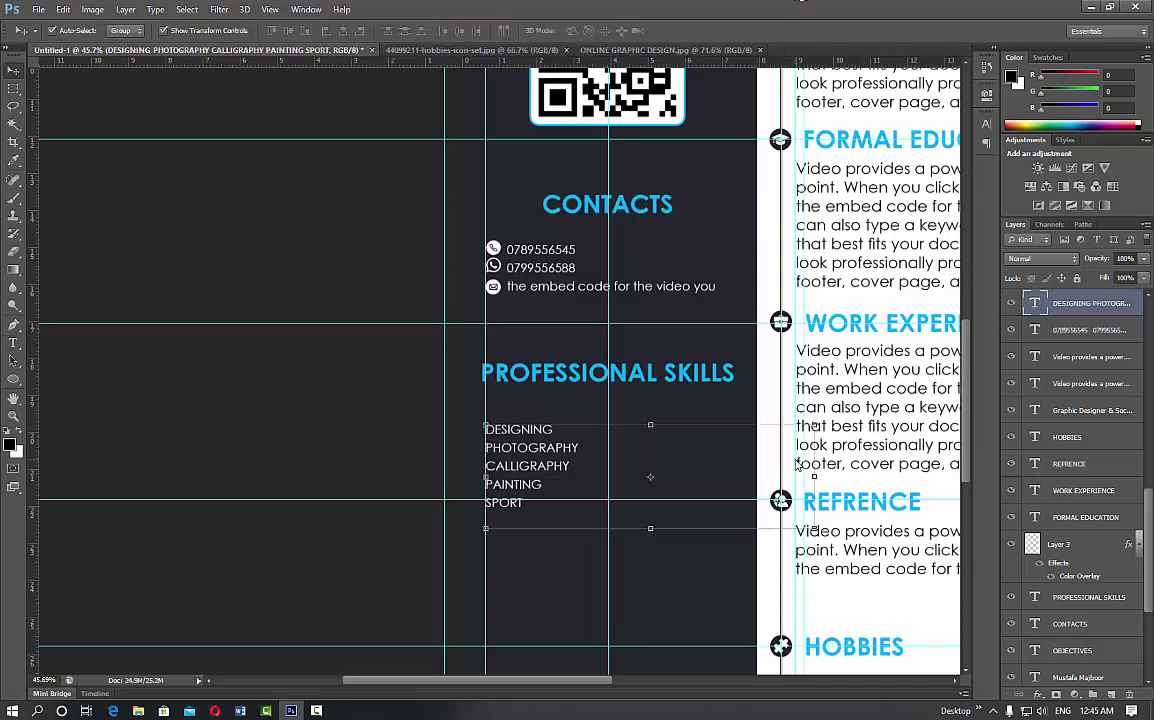
pyautogui.press('Left')
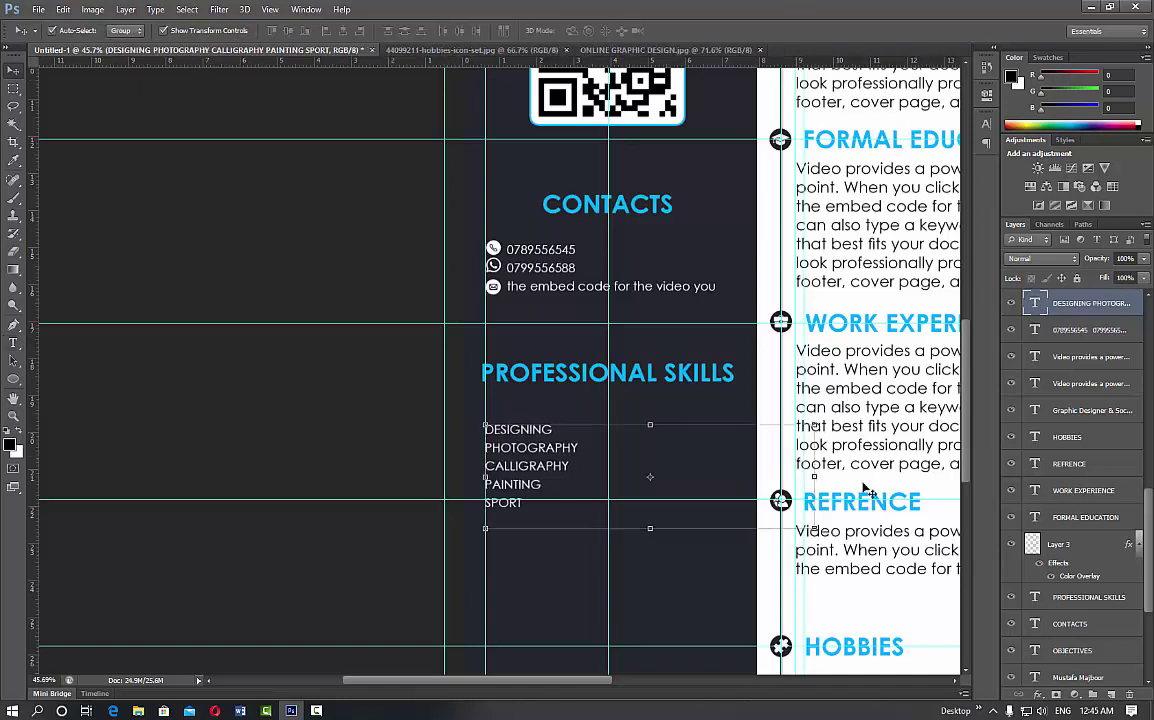
# Step: Add a vertical guide at the column's right edge and draw a thin rounded bar
pyautogui.press('u')
pyautogui.rightClick(13, 380)
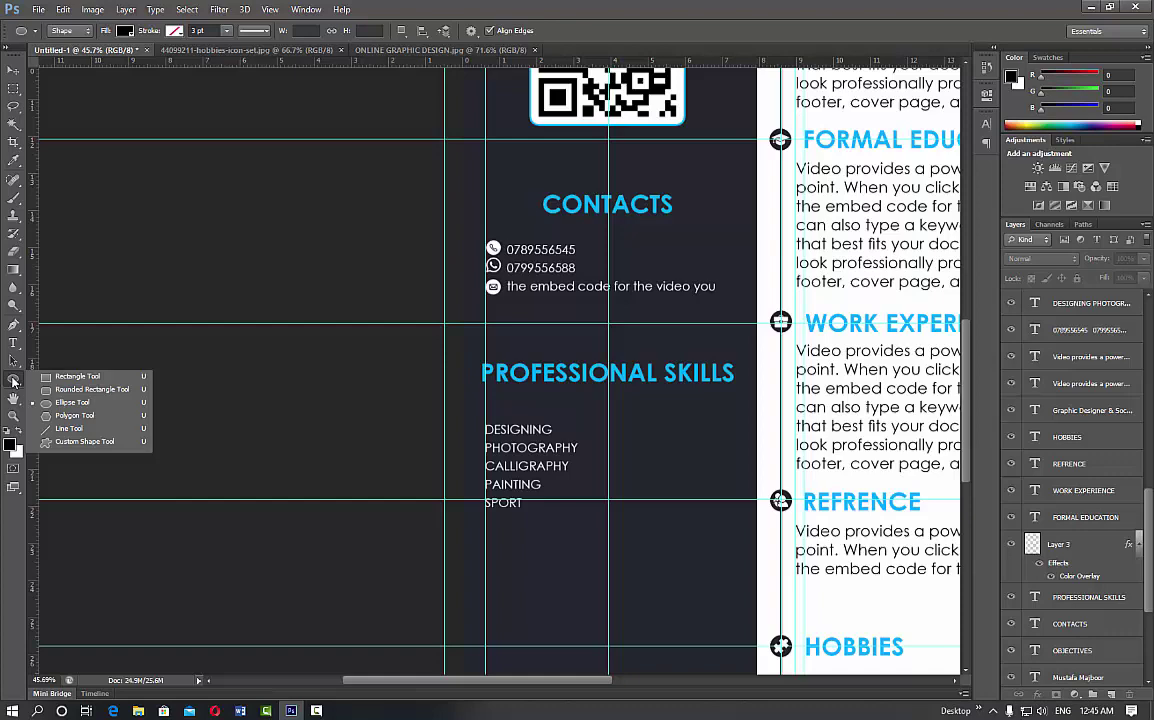
pyautogui.click(90, 389)
pyautogui.scroll(2, 626, 433)
pyautogui.scroll(3, 617, 421)
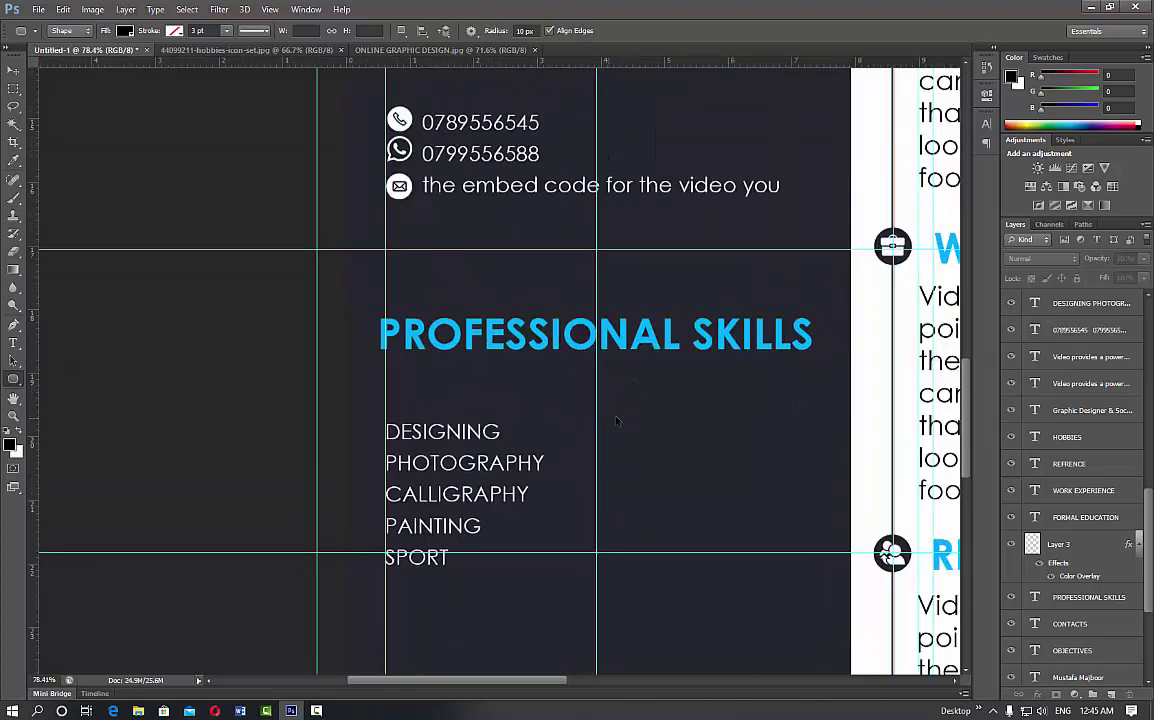
pyautogui.moveTo(37, 276); pyautogui.dragTo(818, 293)
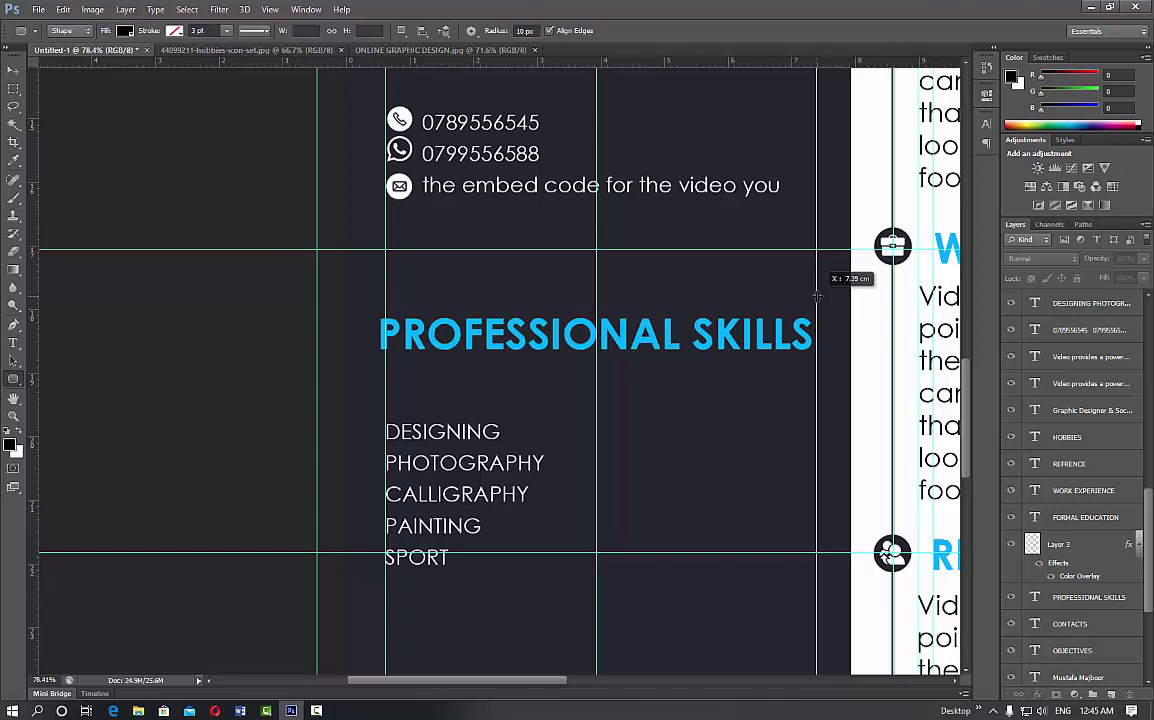
pyautogui.moveTo(817, 295); pyautogui.dragTo(816, 300)
pyautogui.moveTo(816, 405); pyautogui.dragTo(535, 416)
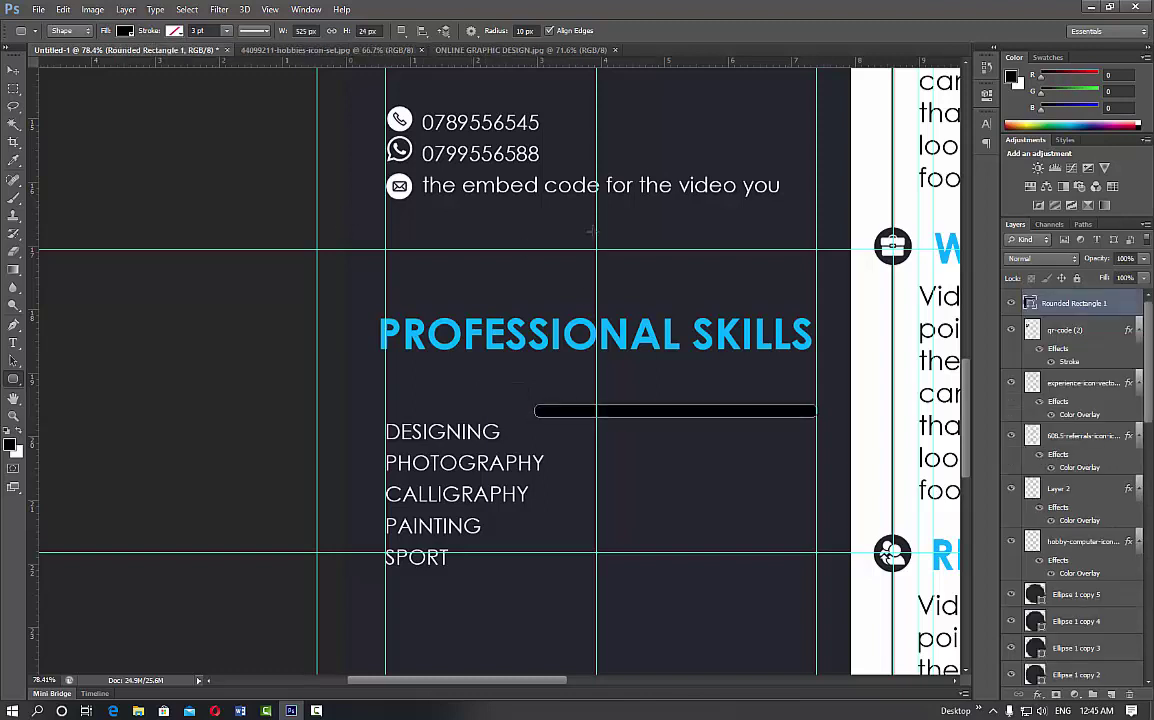
# Step: Line the bar up with DESIGNING and shorten it from the left end
pyautogui.click(13, 68)
pyautogui.press('Down')
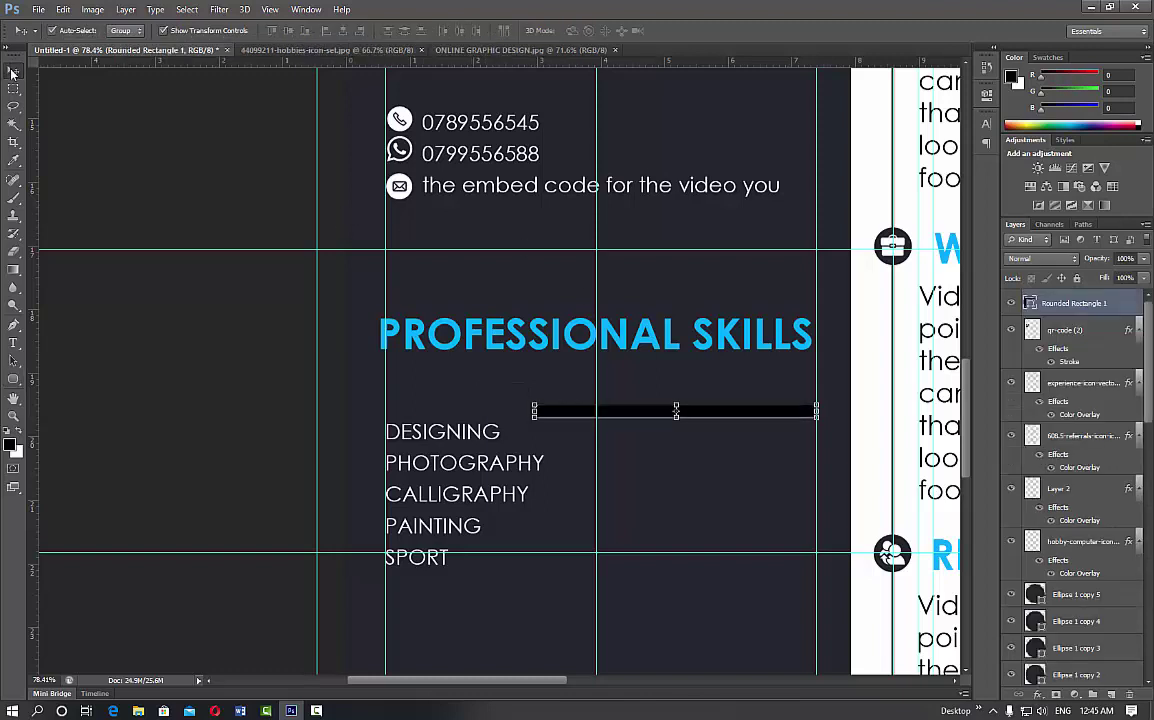
pyautogui.press('Down')
pyautogui.press('Down')
pyautogui.press('Down')
pyautogui.press('Down')
pyautogui.press('Down')
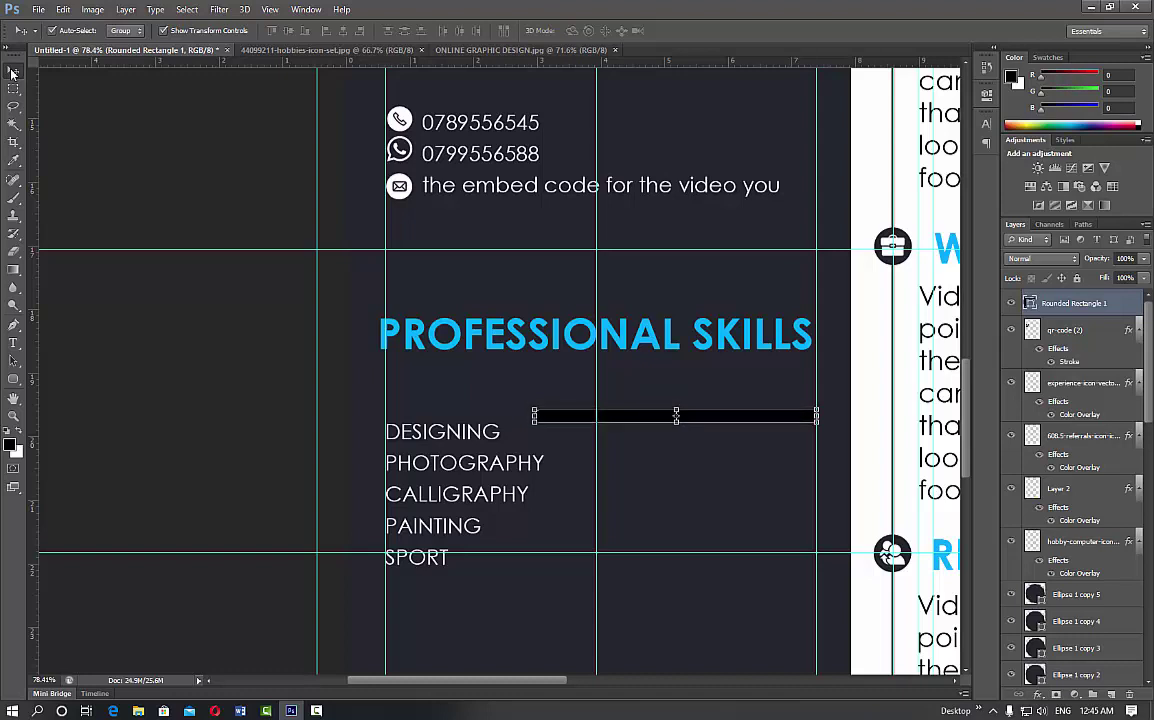
pyautogui.press('Down')
pyautogui.press('Down')
pyautogui.press('Down')
pyautogui.press('Down')
pyautogui.press('Down')
pyautogui.press('Down')
pyautogui.press('Down')
pyautogui.press('Down')
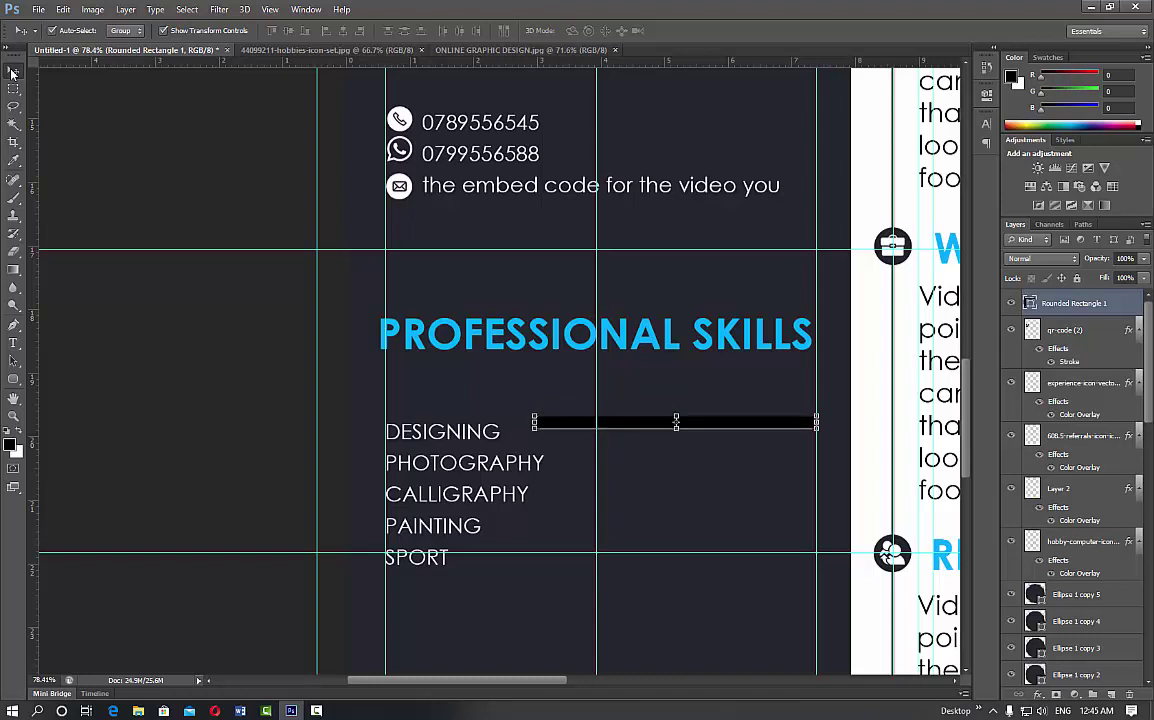
pyautogui.press('Down')
pyautogui.press('Down')
pyautogui.press('Down')
pyautogui.press('Down')
pyautogui.press('Down')
pyautogui.press('Down')
pyautogui.press('Down')
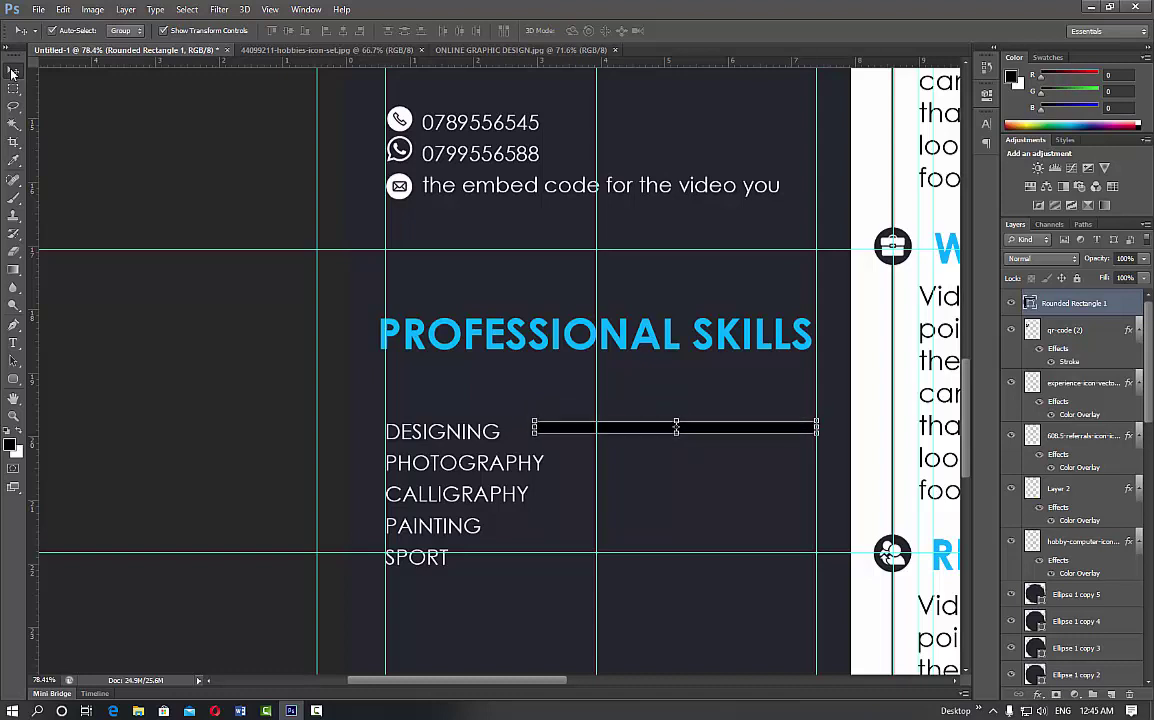
pyautogui.press('Down')
pyautogui.press('Down')
pyautogui.press('Down')
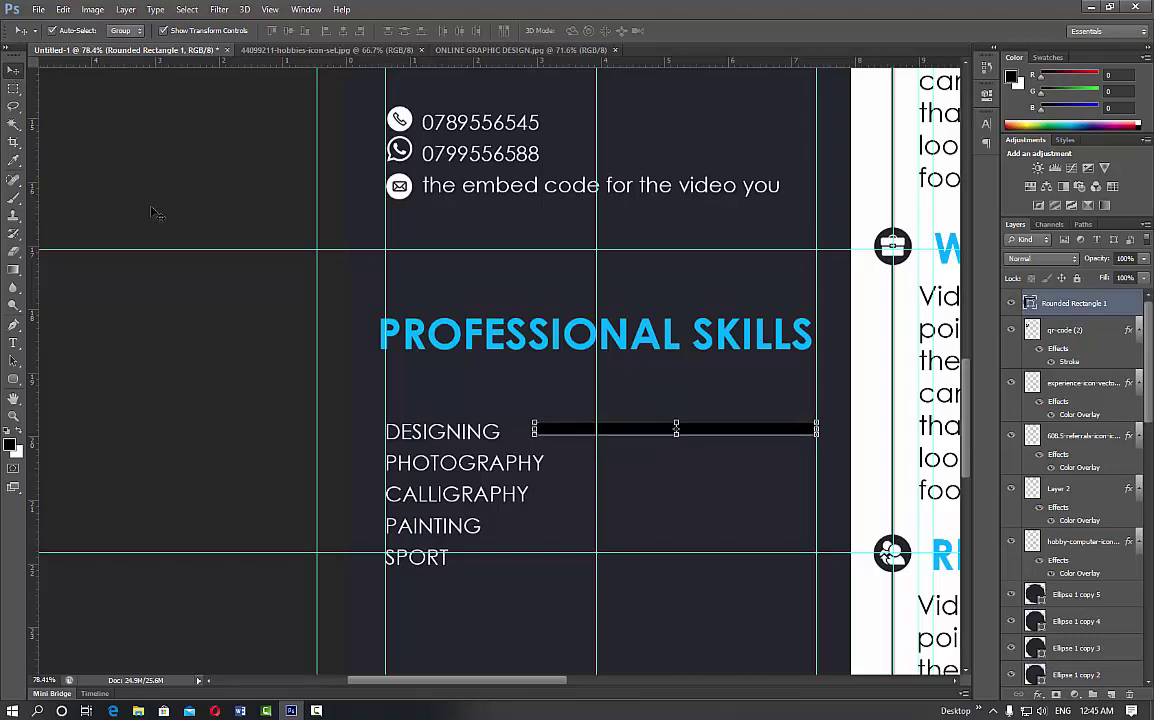
pyautogui.scroll(-4, 404, 333)
pyautogui.scroll(3, 463, 362)
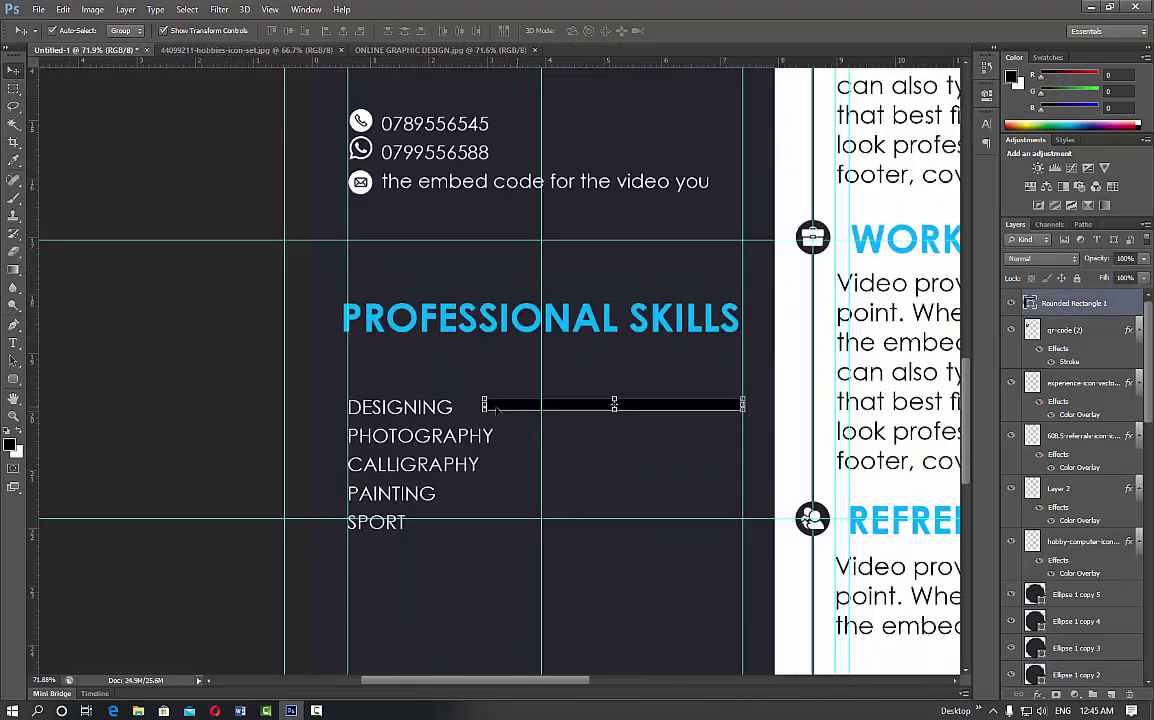
pyautogui.hotkey('ctrl', 't')
pyautogui.moveTo(484, 404); pyautogui.dragTo(538, 404)
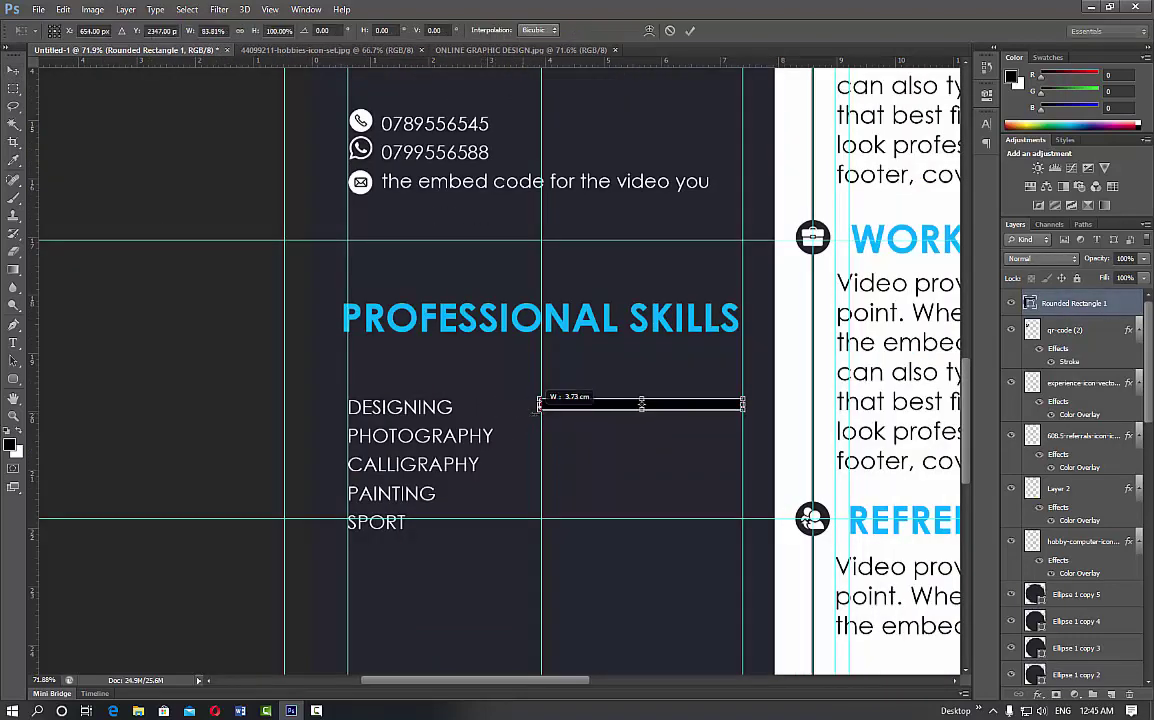
pyautogui.click(690, 29)
# Step: Rasterize the bar's shape layer
pyautogui.scroll(1, 640, 404)
pyautogui.scroll(2, 640, 404)
pyautogui.rightClick(1075, 313)
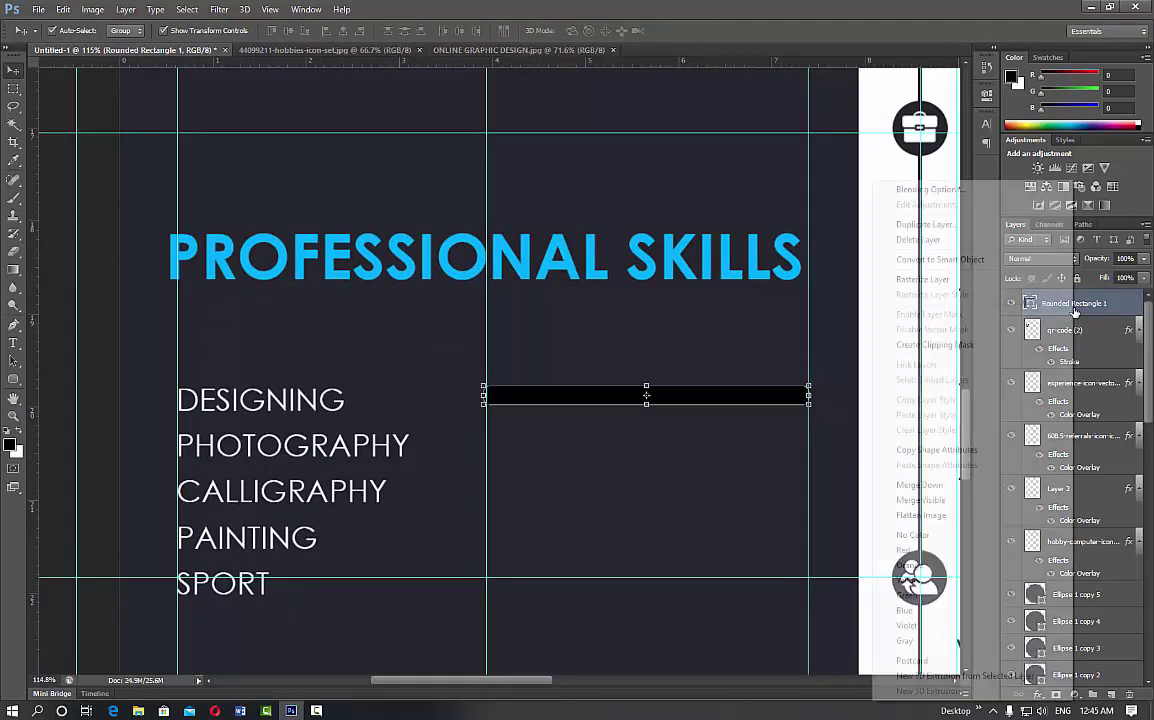
pyautogui.click(855, 283)
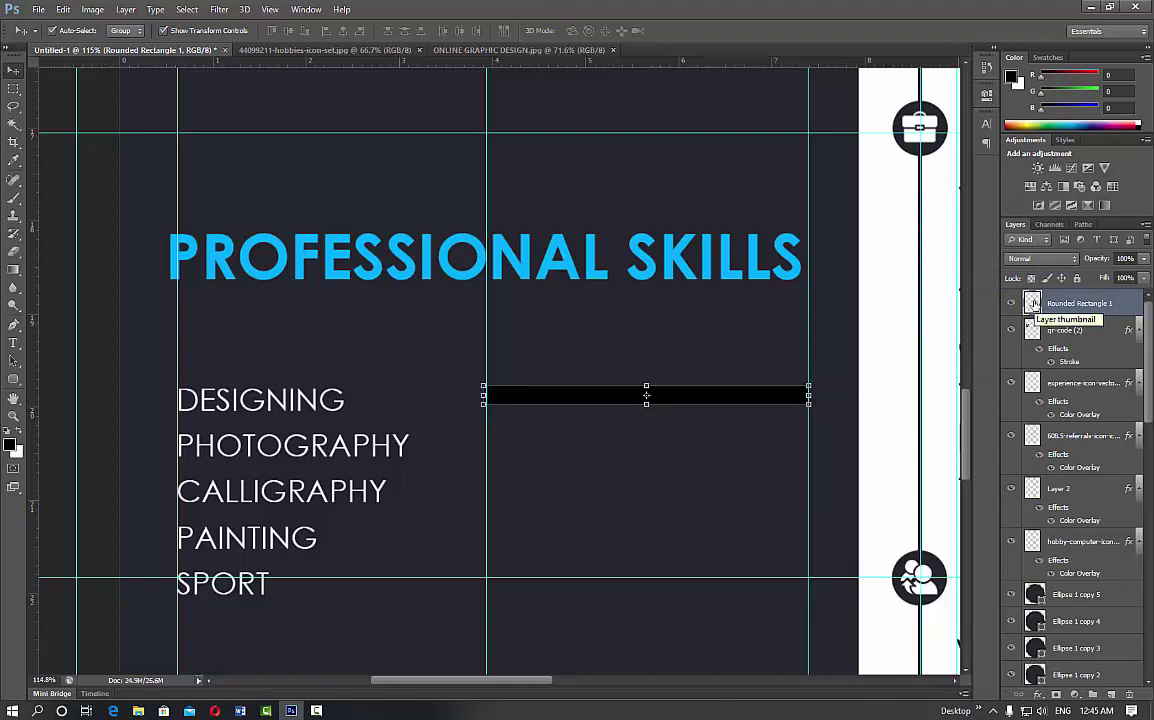
# Step: Give the bar a white Color Overlay layer style
pyautogui.doubleClick(1034, 303)
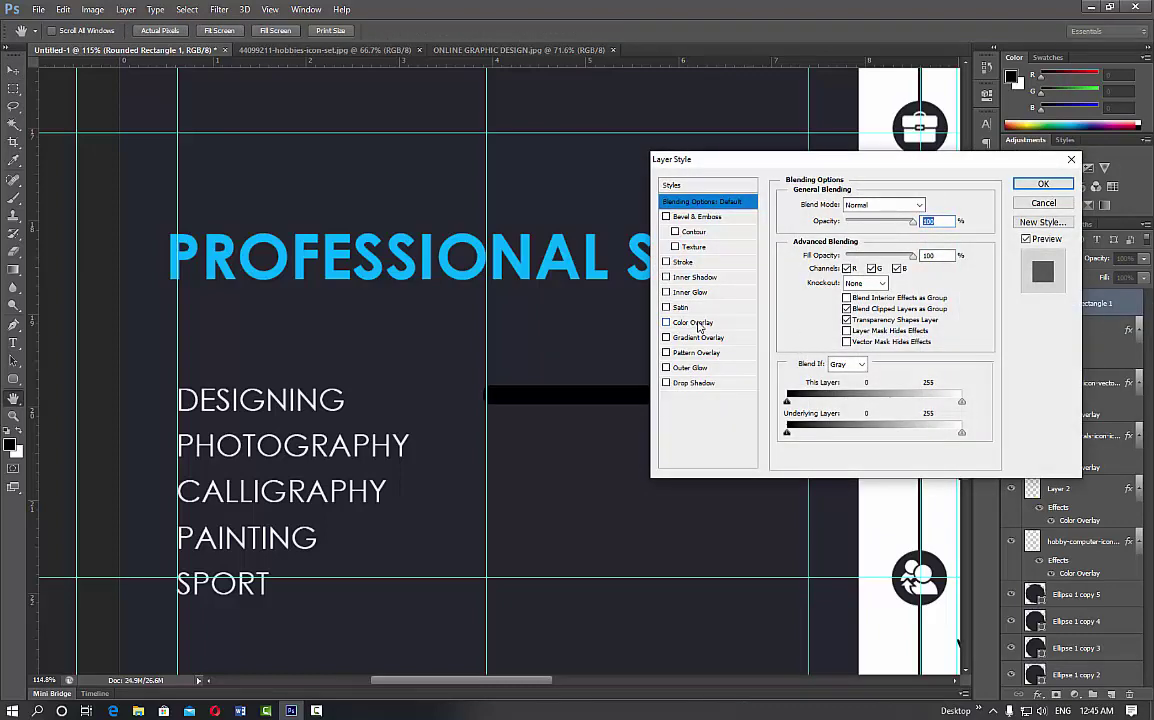
pyautogui.click(695, 323)
pyautogui.click(932, 205)
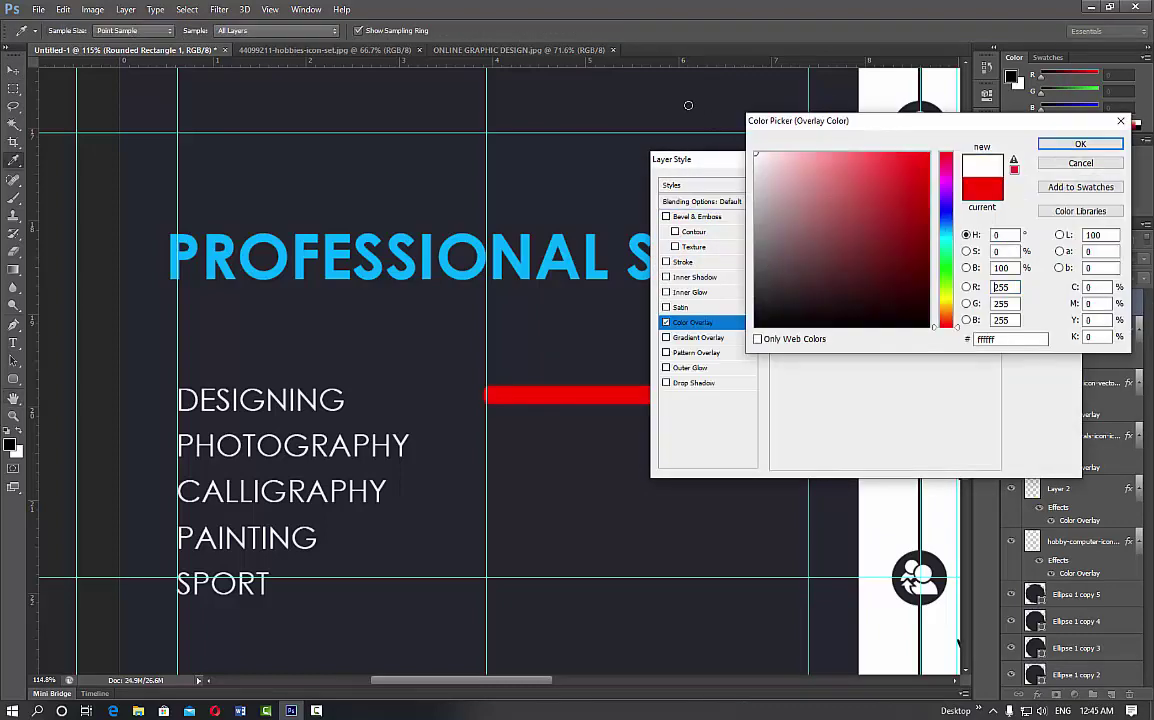
pyautogui.press('Return')
pyautogui.press('Return')
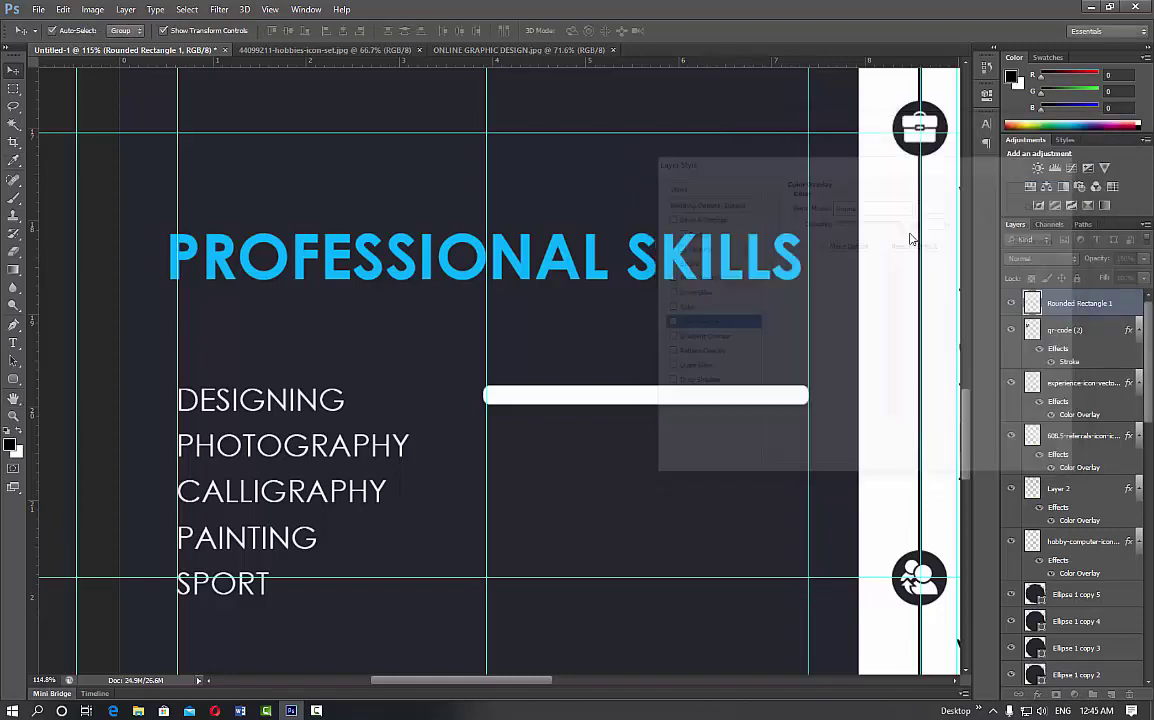
# Step: Rasterize the bar's layer style and load its outline as a selection
pyautogui.rightClick(1034, 302)
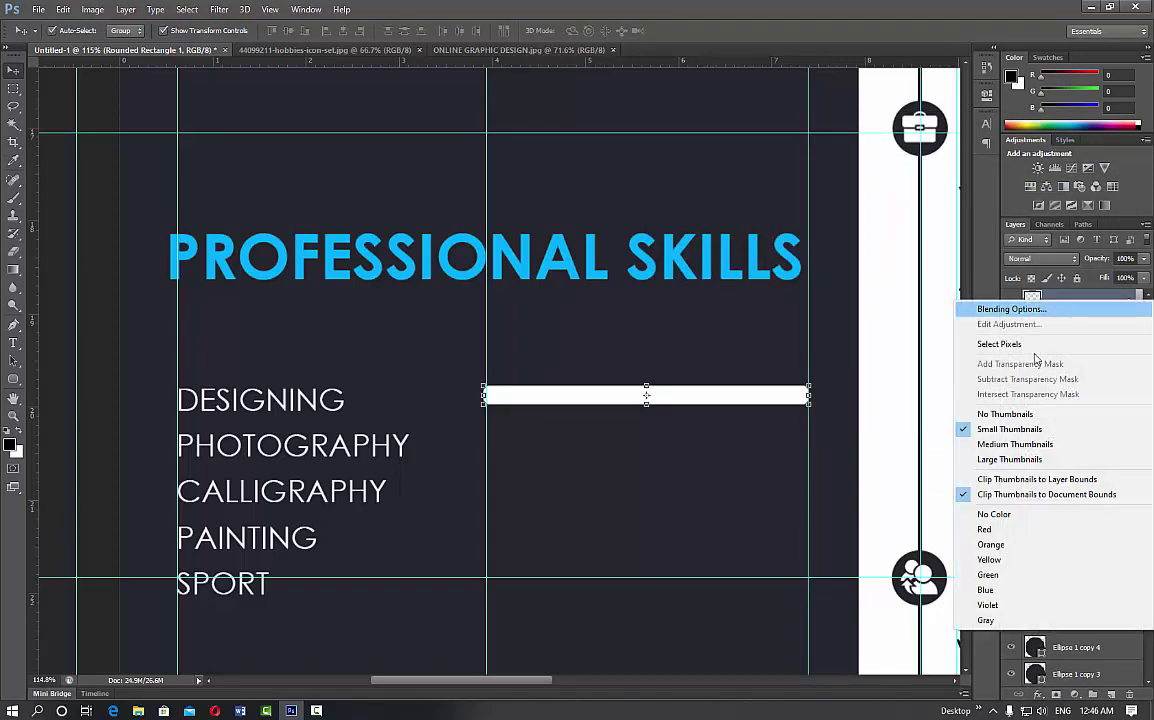
pyautogui.rightClick(1079, 303)
pyautogui.click(938, 294)
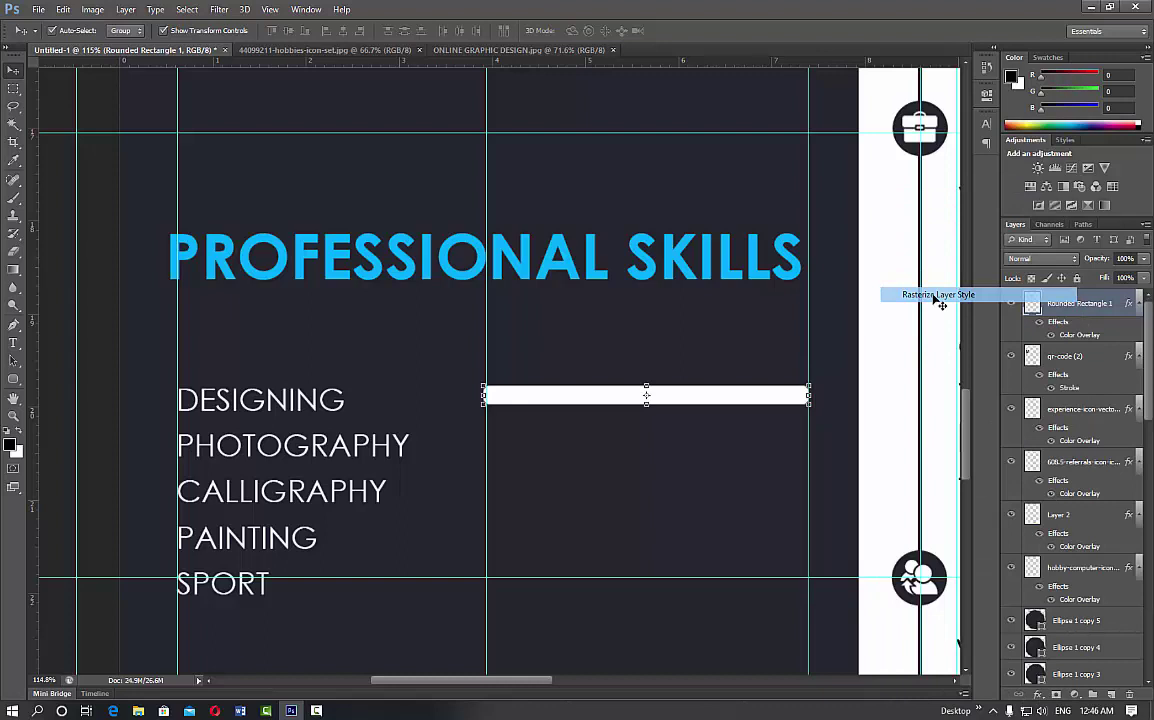
pyautogui.keyDown('ctrl'); pyautogui.click(1031, 305); pyautogui.keyUp('ctrl')
pyautogui.click(13, 88)
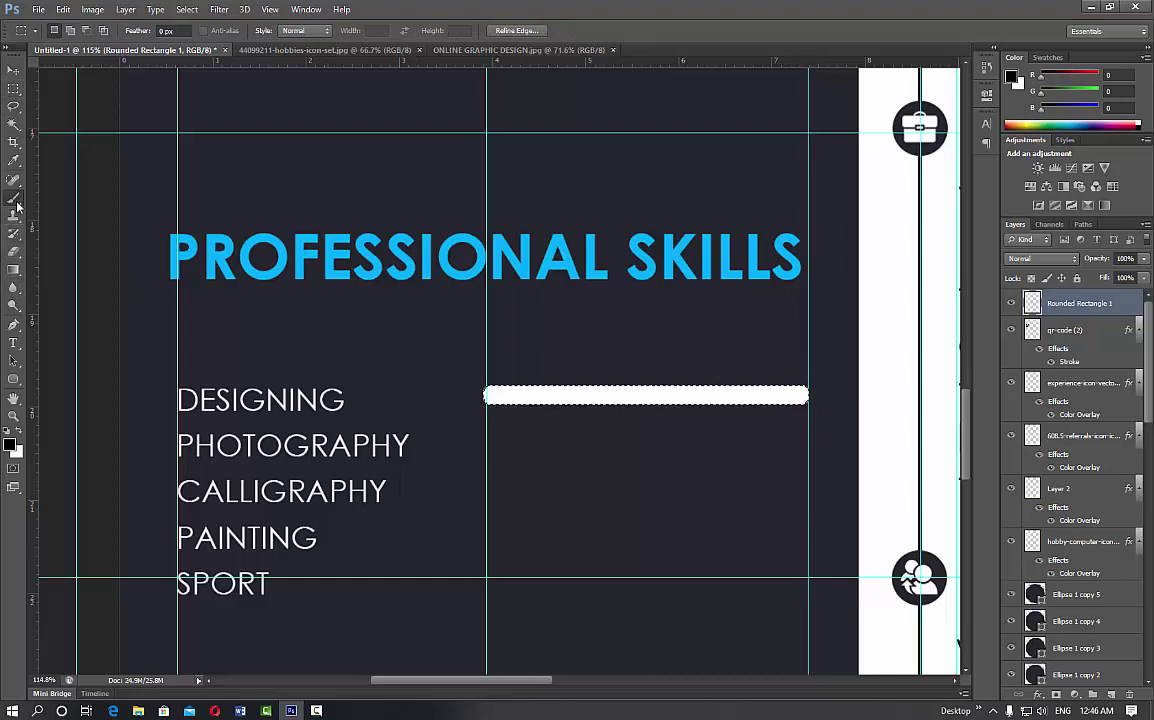
# Step: Paint most of the selected bar with the heading's cyan using a large brush
pyautogui.press('b')
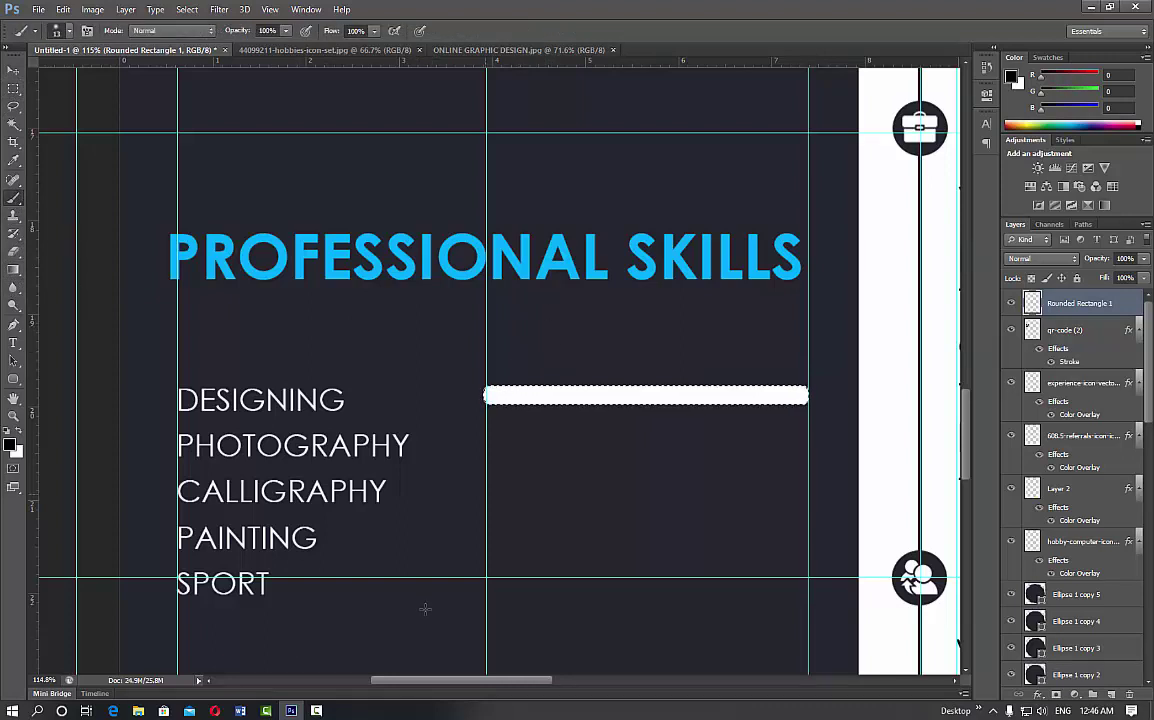
pyautogui.rightClick(523, 327)
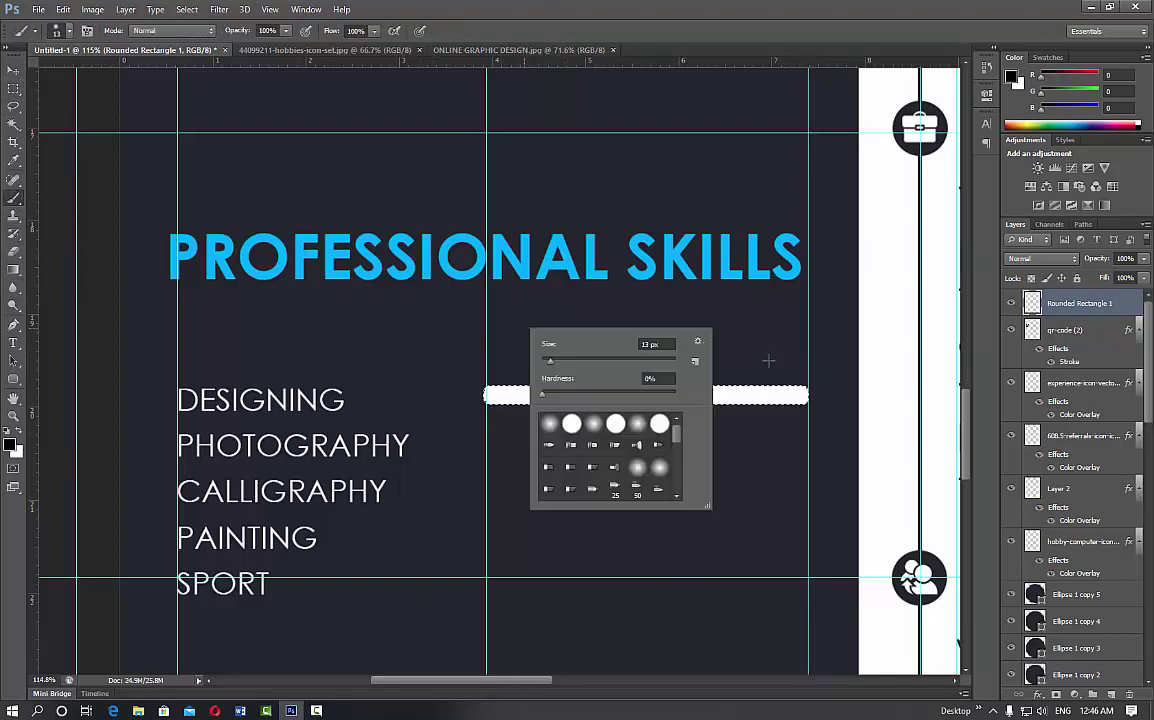
pyautogui.click(11, 443)
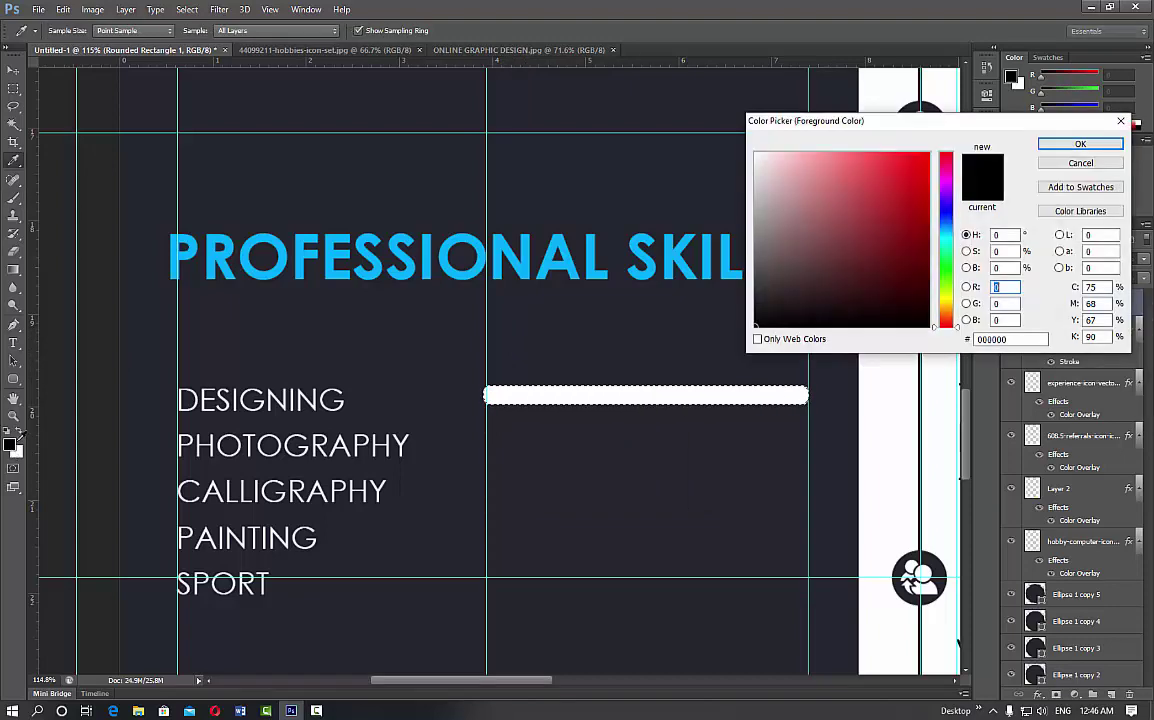
pyautogui.click(584, 256)
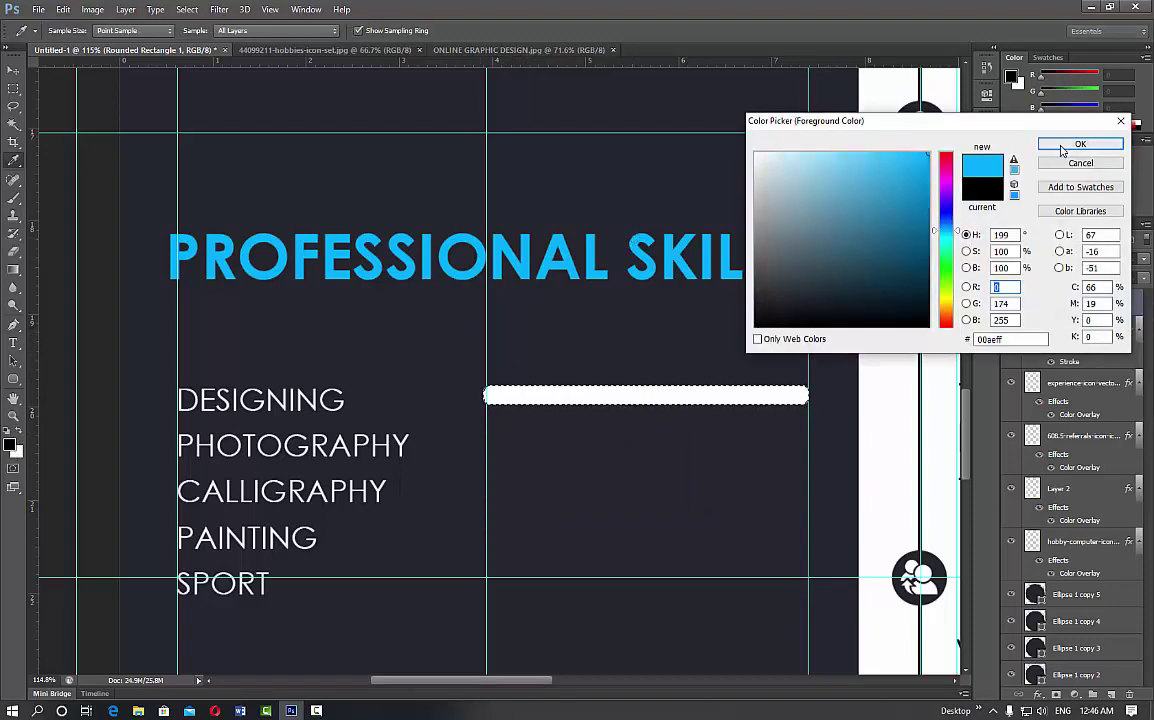
pyautogui.press('Return')
pyautogui.rightClick(646, 388)
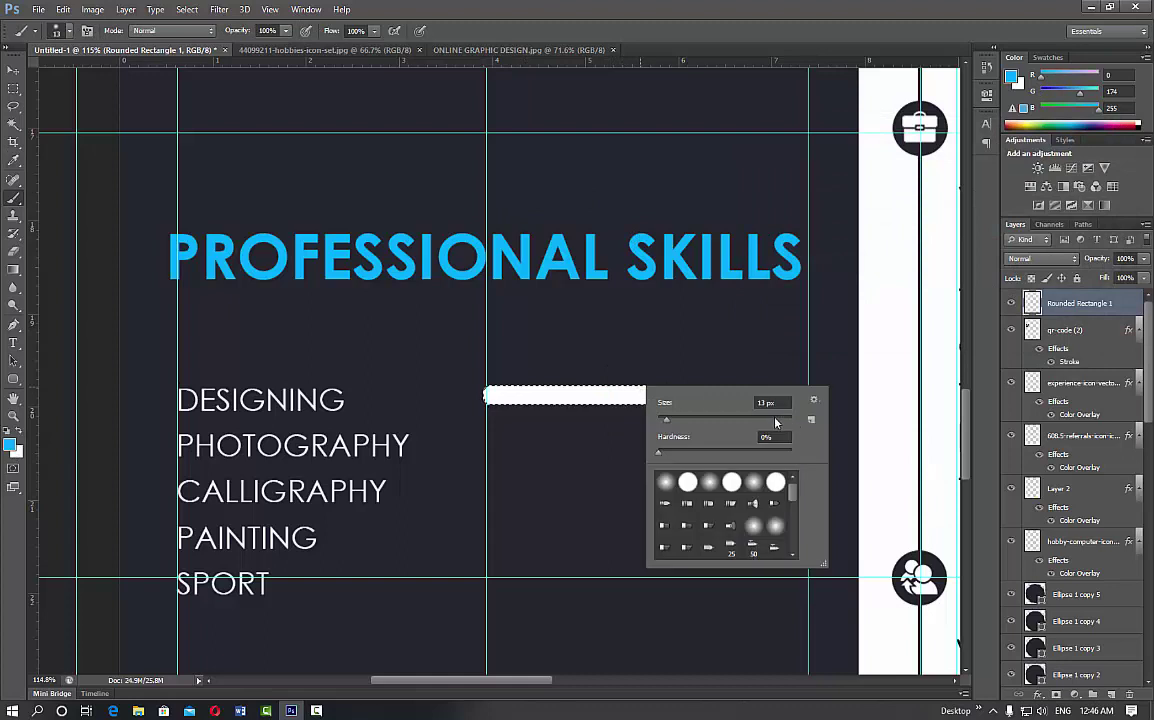
pyautogui.moveTo(570, 395); pyautogui.dragTo(748, 395)
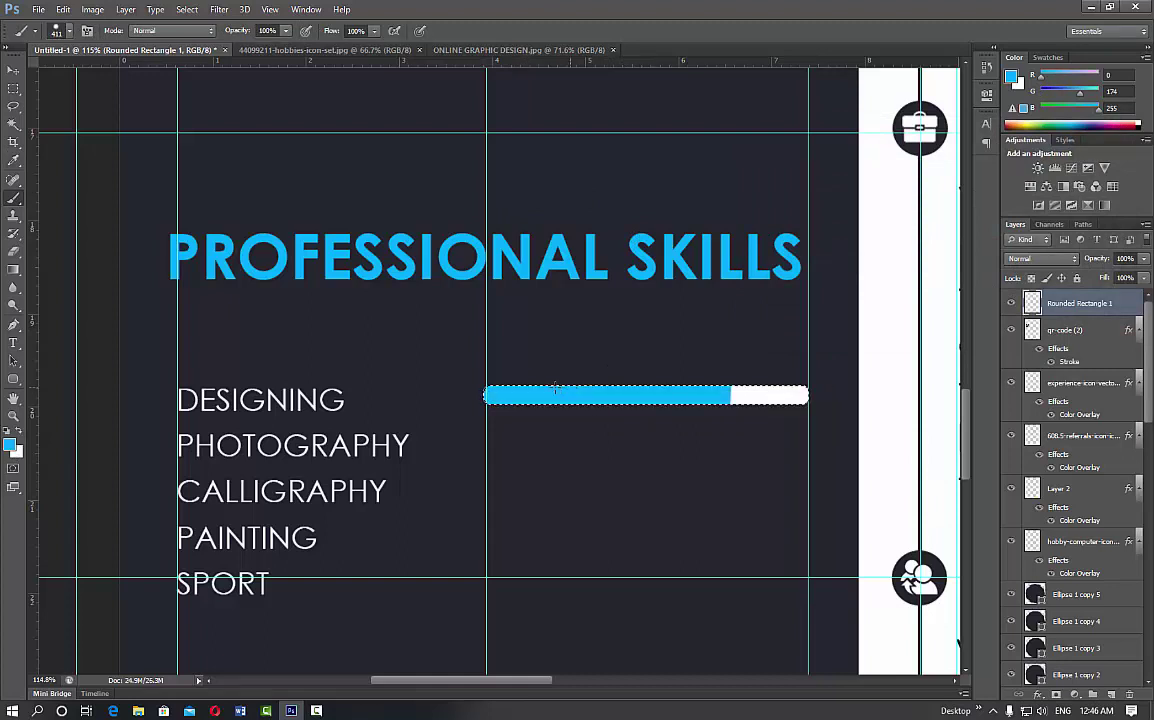
pyautogui.moveTo(597, 409); pyautogui.dragTo(598, 409)
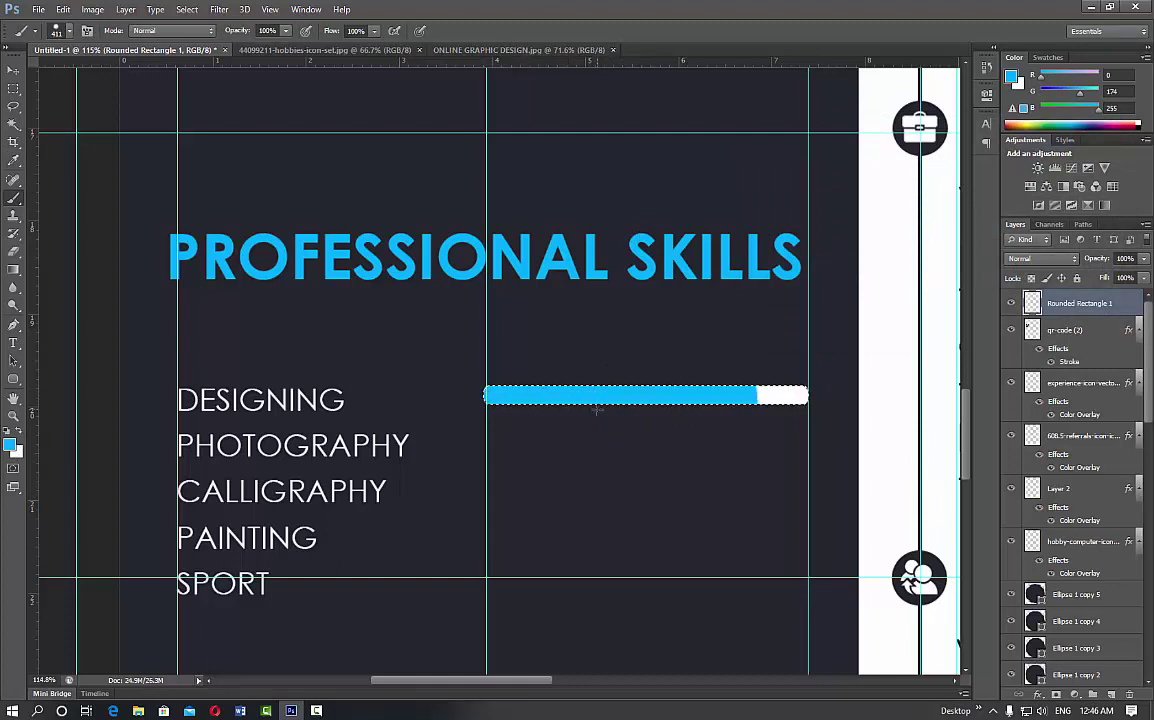
pyautogui.hotkey('ctrl', 'z')
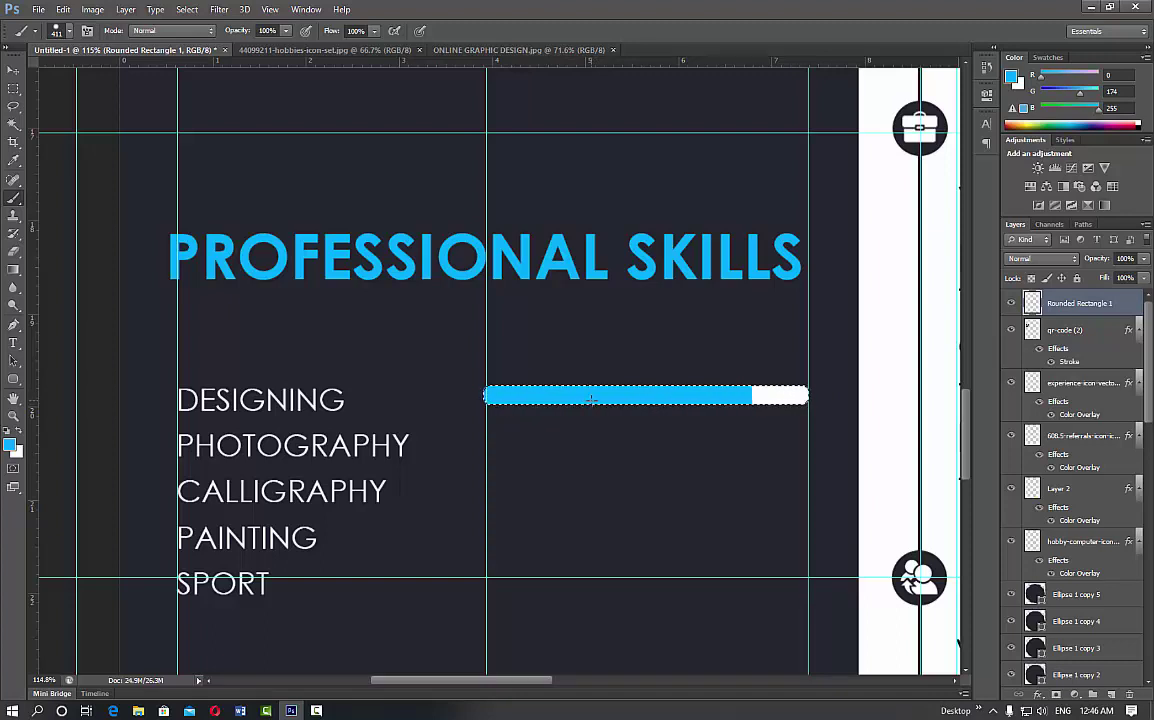
# Step: Deselect, switch to the Move tool and undo the blue fill on the bar
pyautogui.click(187, 9)
pyautogui.click(200, 36)
pyautogui.scroll(-2, 649, 428)
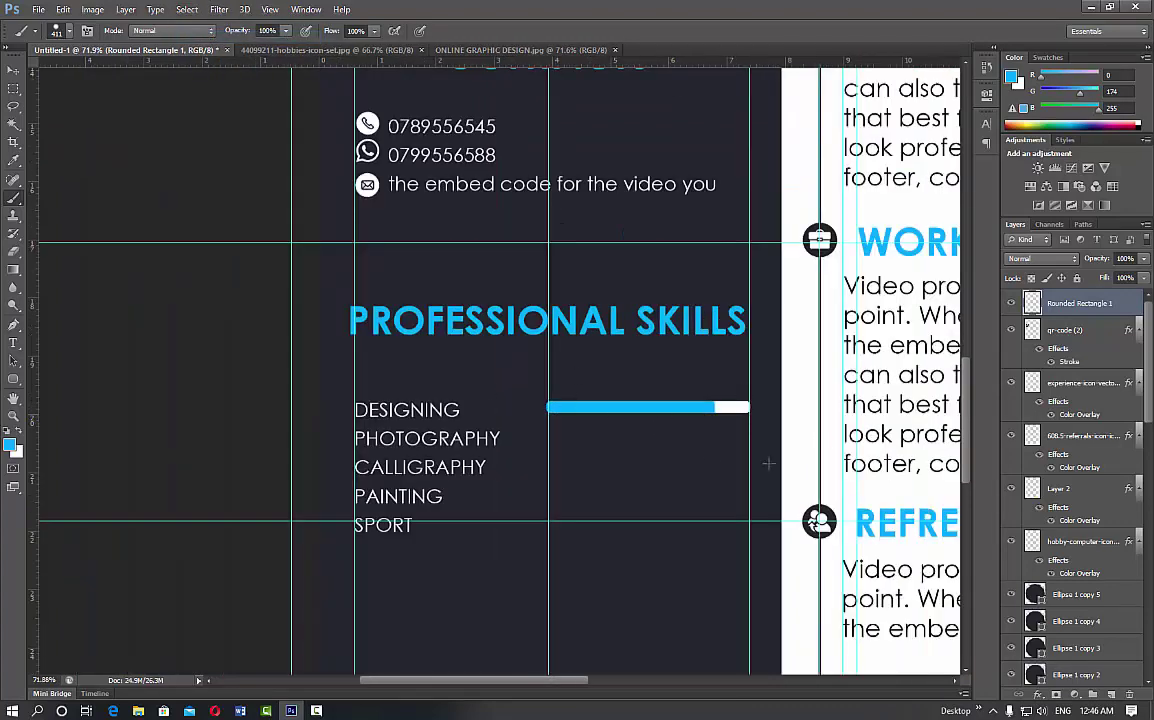
pyautogui.scroll(-1, 750, 425)
pyautogui.scroll(-1, 724, 463)
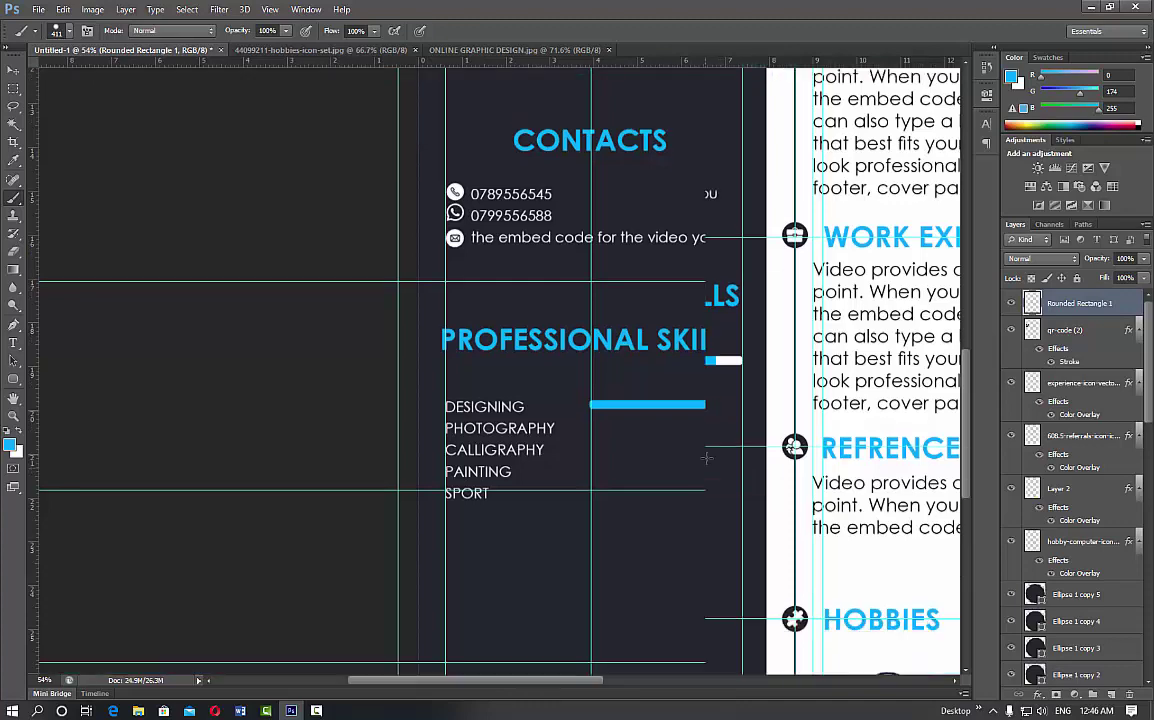
pyautogui.scroll(3, 733, 371)
pyautogui.click(13, 72)
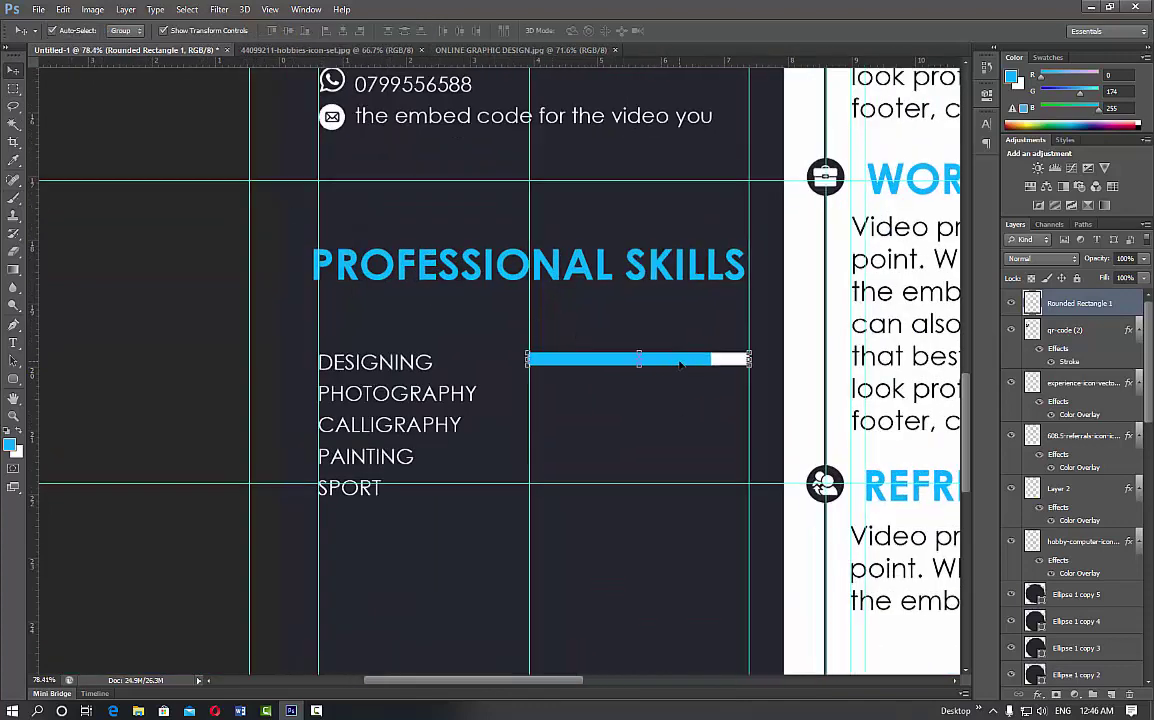
pyautogui.scroll(3, 706, 367)
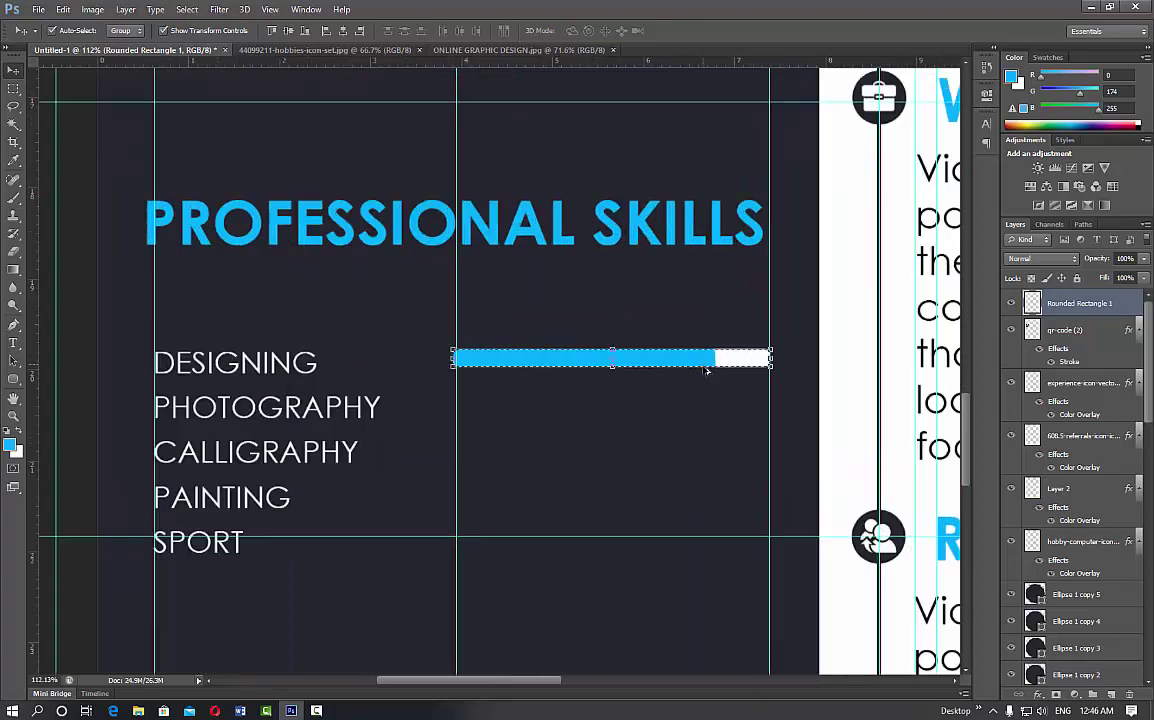
pyautogui.hotkey('ctrl', 'z')
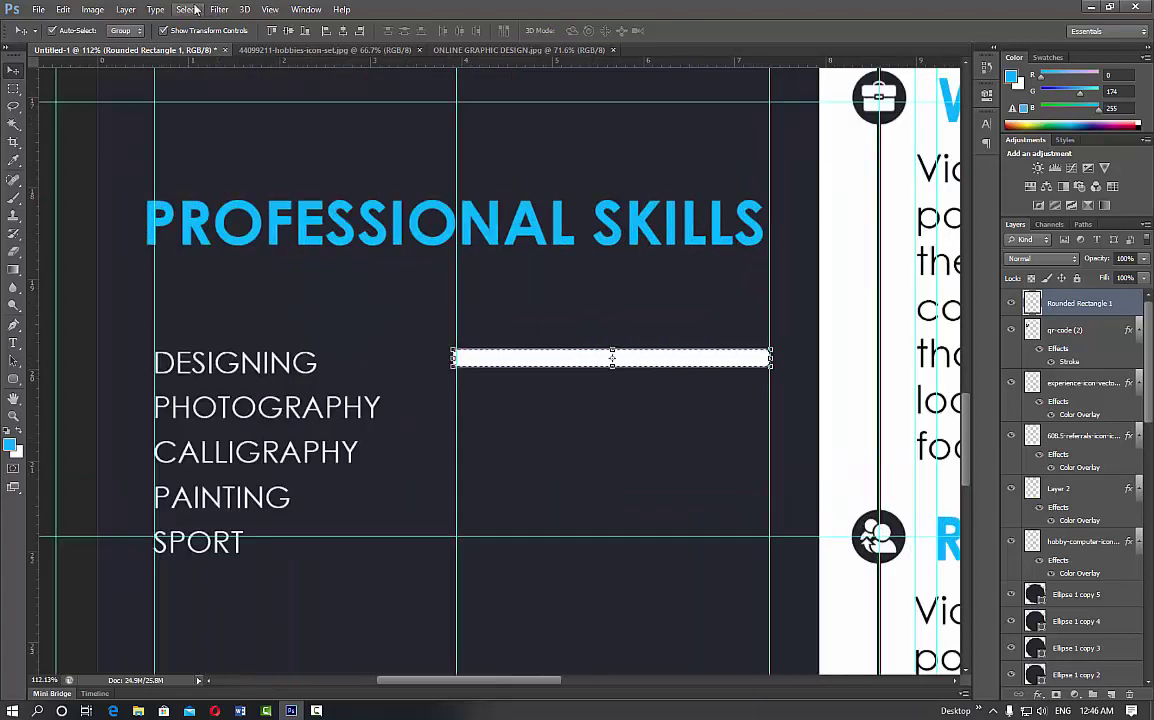
# Step: Duplicate the white bar, give the copy a 00aeff blue overlay, and shorten it
pyautogui.click(187, 9)
pyautogui.click(205, 44)
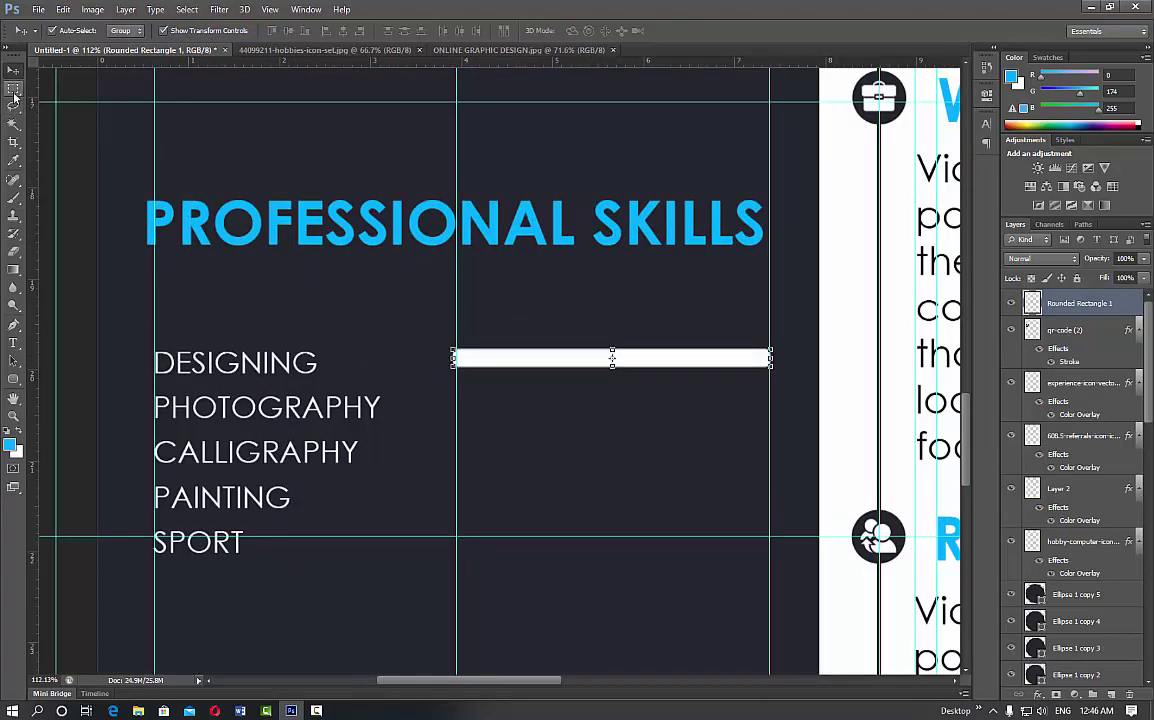
pyautogui.scroll(3, 464, 356)
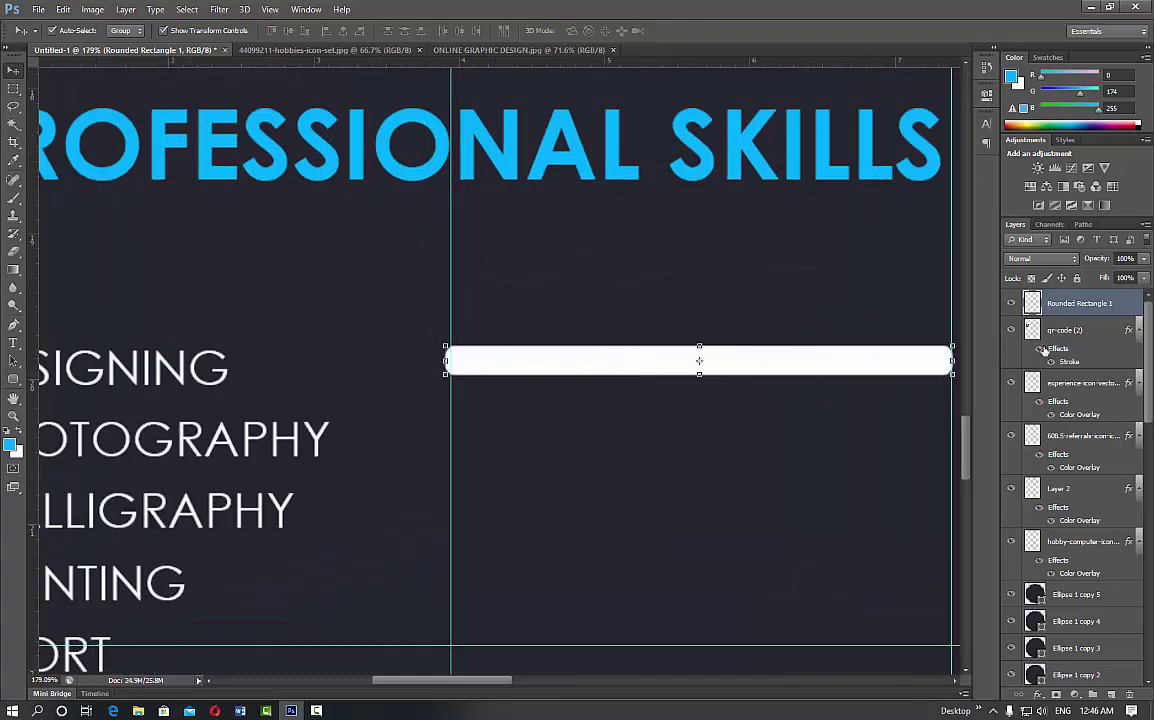
pyautogui.hotkey('ctrl', 'j')
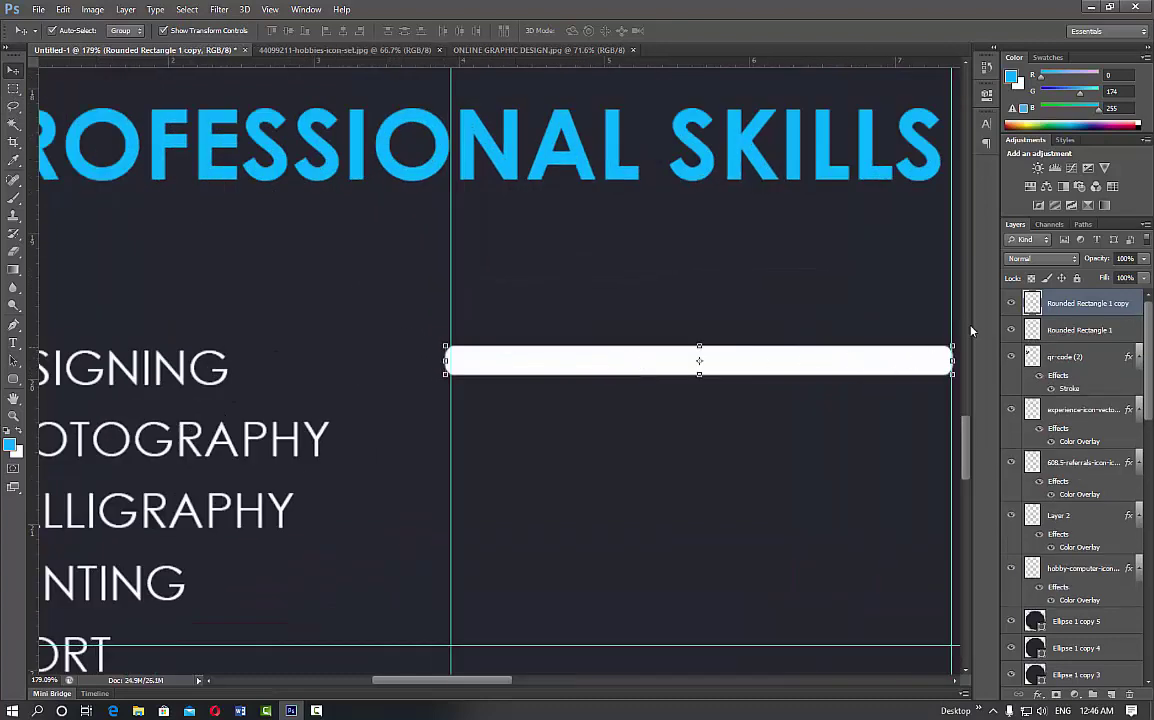
pyautogui.doubleClick(1120, 303)
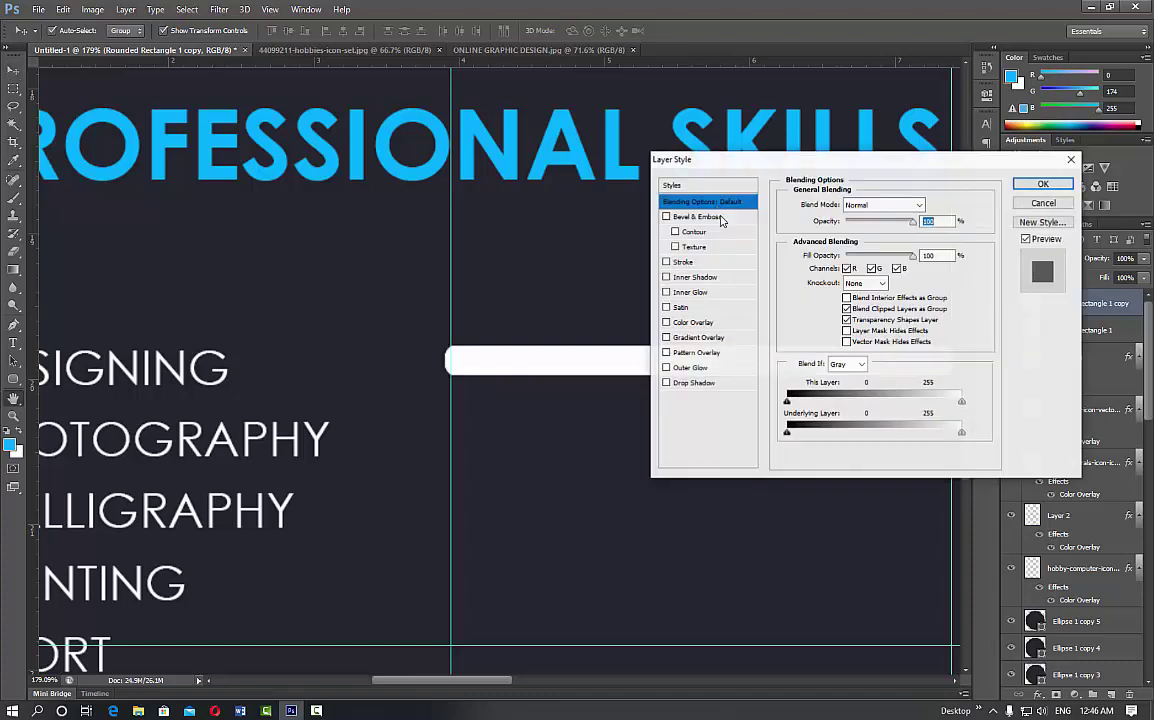
pyautogui.click(692, 322)
pyautogui.click(927, 206)
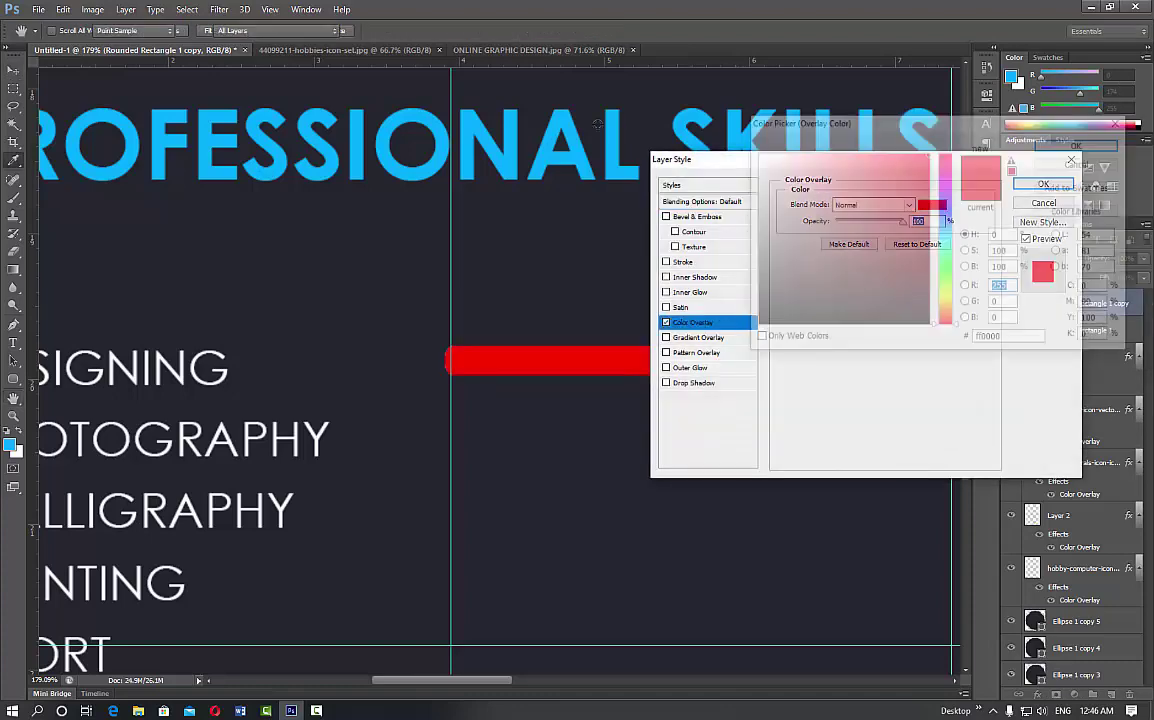
pyautogui.click(1012, 76)
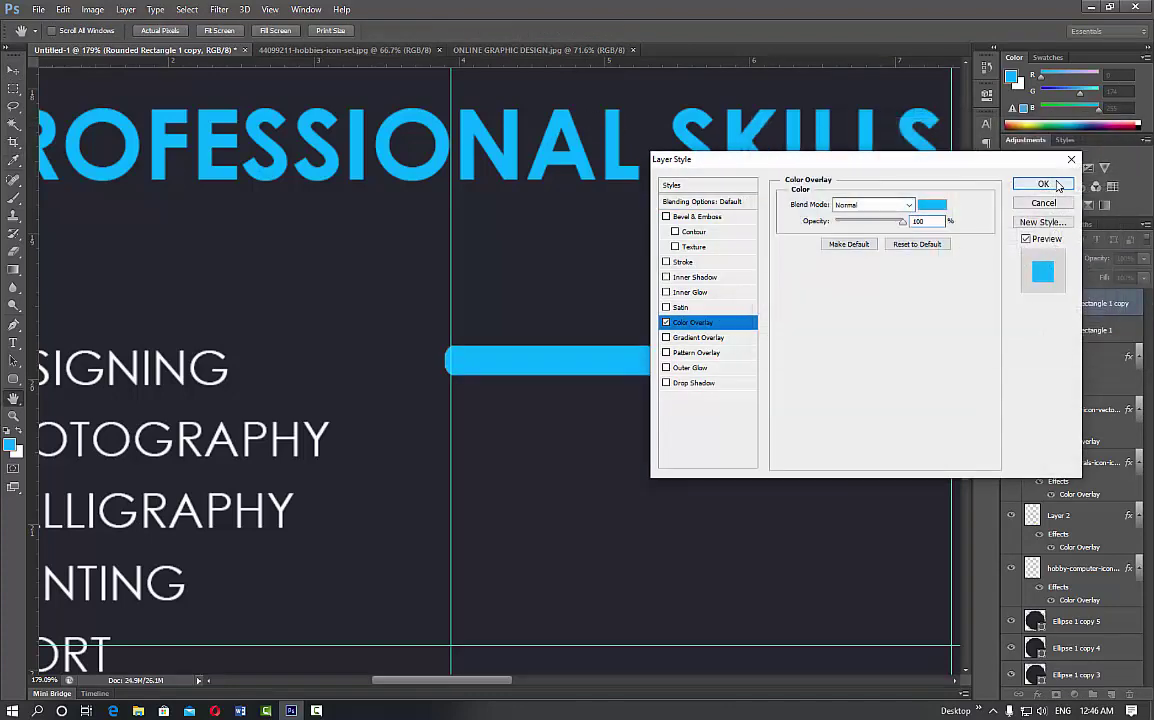
pyautogui.click(1057, 188)
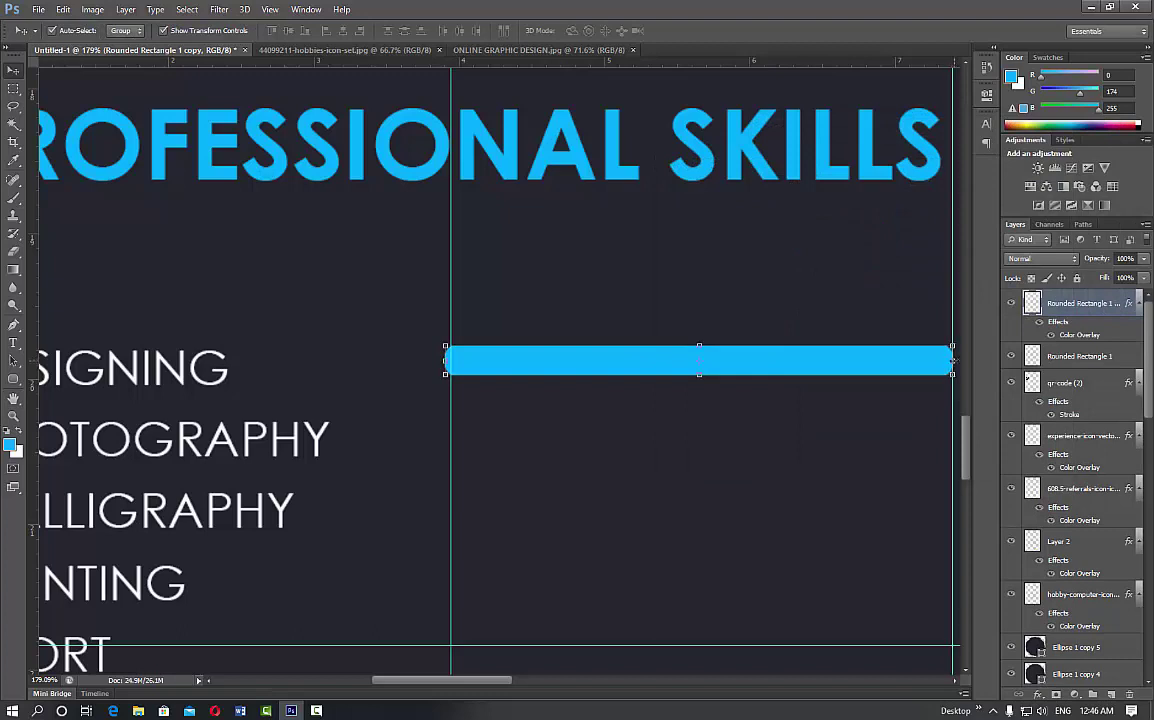
pyautogui.moveTo(952, 360); pyautogui.dragTo(868, 360)
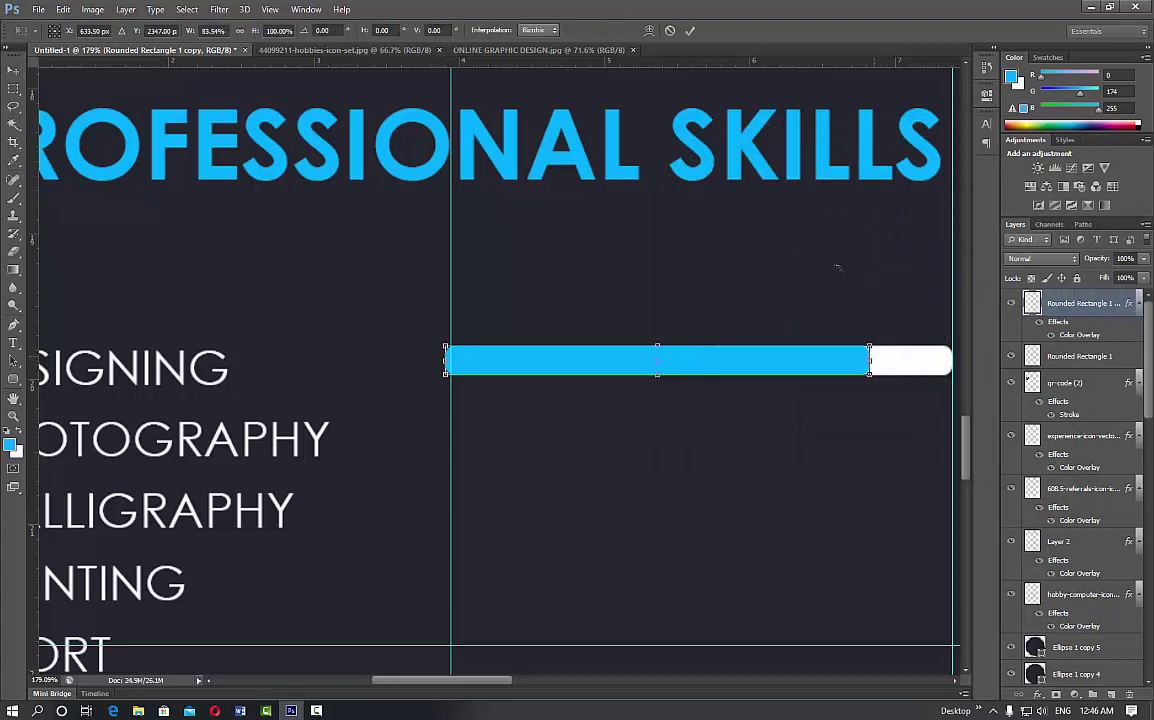
pyautogui.click(692, 31)
# Step: Copy the bar pair beside PHOTOGRAPHY and lengthen its blue fill
pyautogui.scroll(-2, 830, 280)
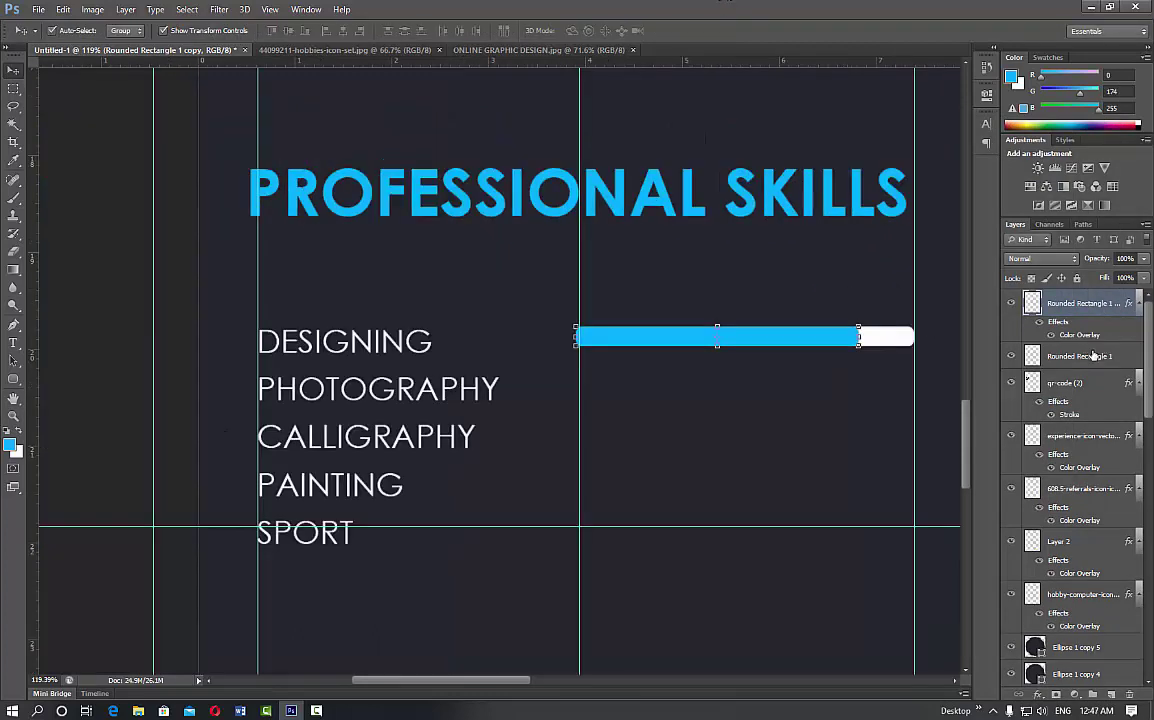
pyautogui.keyDown('shift'); pyautogui.click(1094, 357); pyautogui.keyUp('shift')
pyautogui.moveTo(829, 344); pyautogui.dragTo(829, 393)
pyautogui.press('Down')
pyautogui.press('Down')
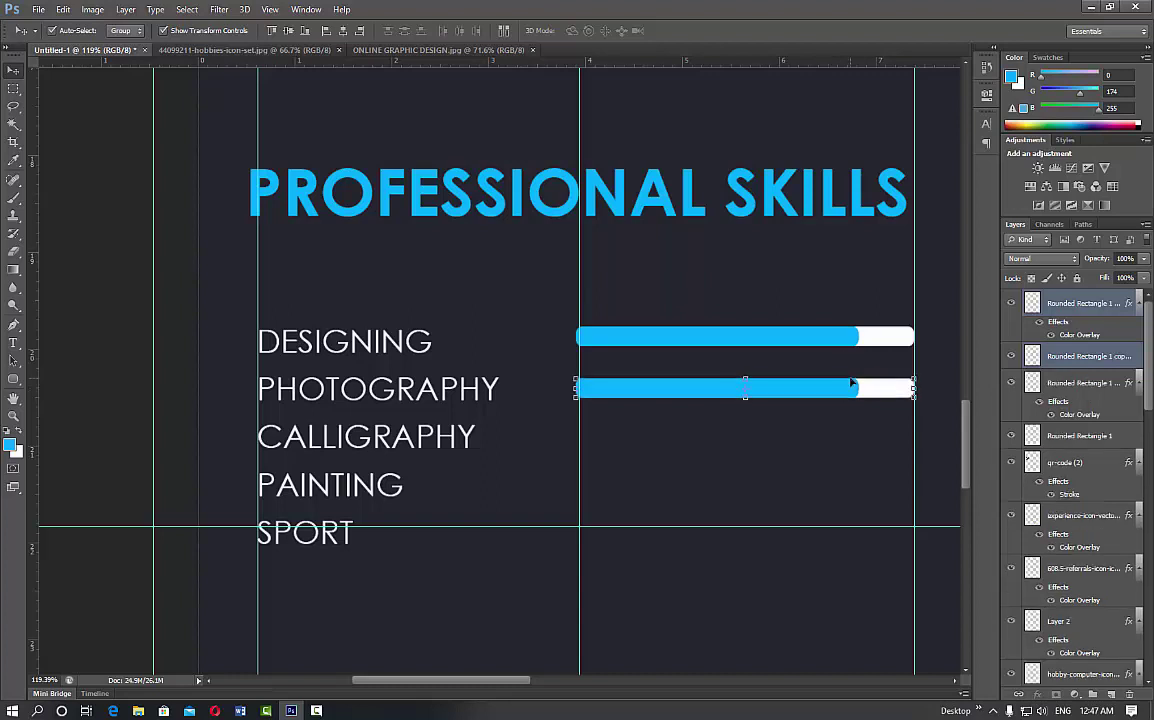
pyautogui.press('Down')
pyautogui.press('Down')
pyautogui.hotkey('ctrl', 't')
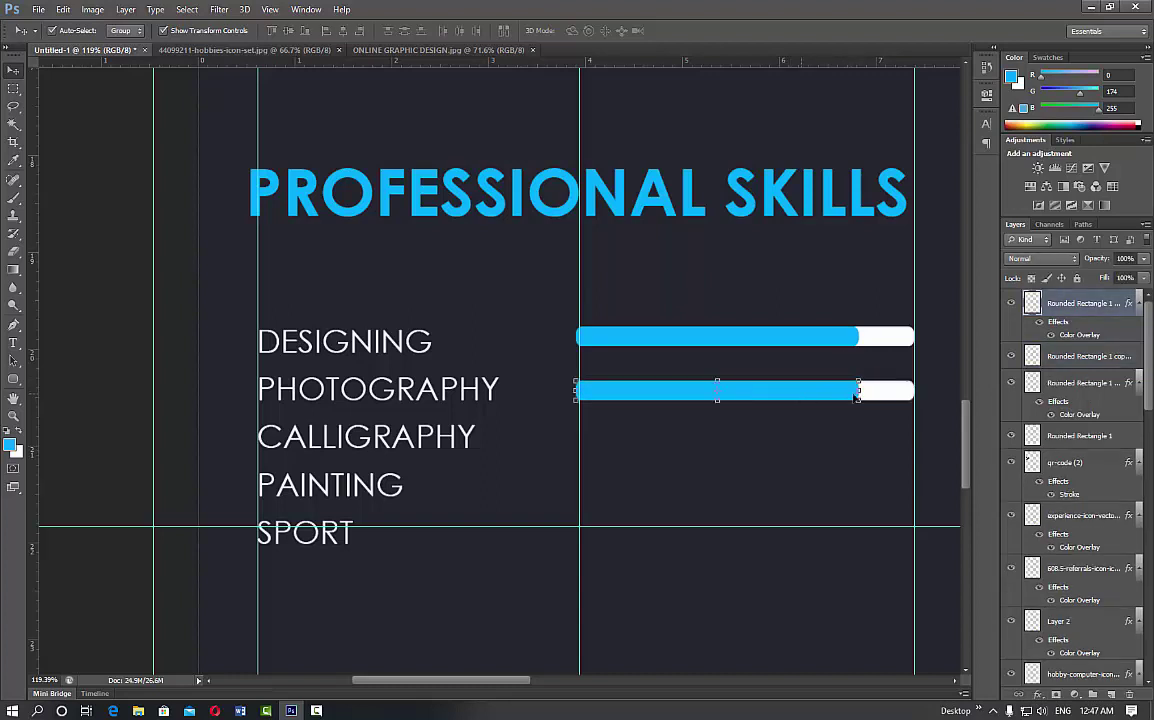
pyautogui.moveTo(876, 390); pyautogui.dragTo(888, 391)
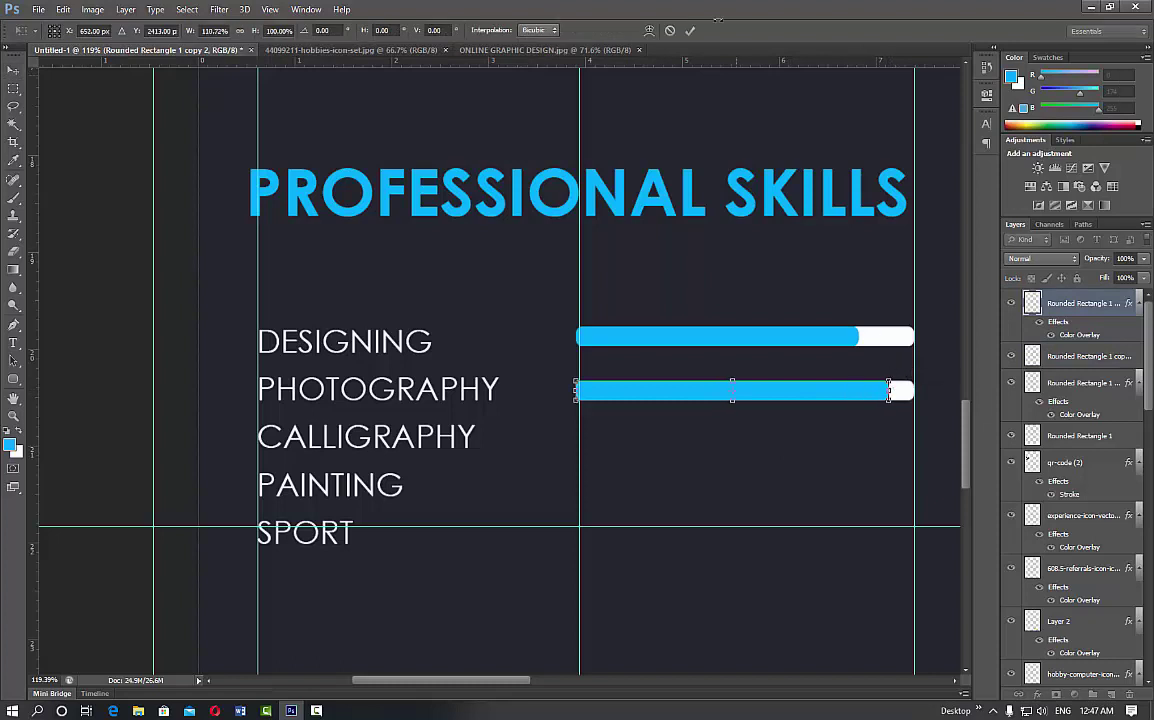
pyautogui.click(689, 31)
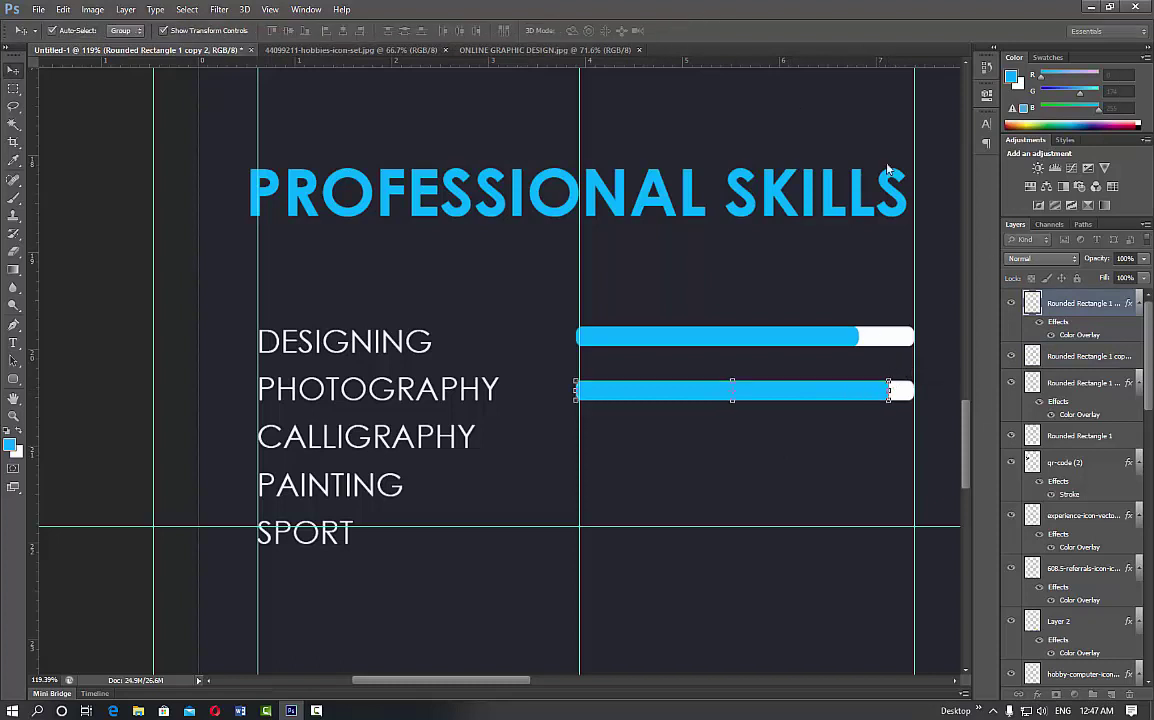
# Step: Copy the bar pair beside CALLIGRAPHY and shorten its blue fill to about 75%
pyautogui.click(1074, 355)
pyautogui.keyDown('shift'); pyautogui.click(1073, 308); pyautogui.keyUp('shift')
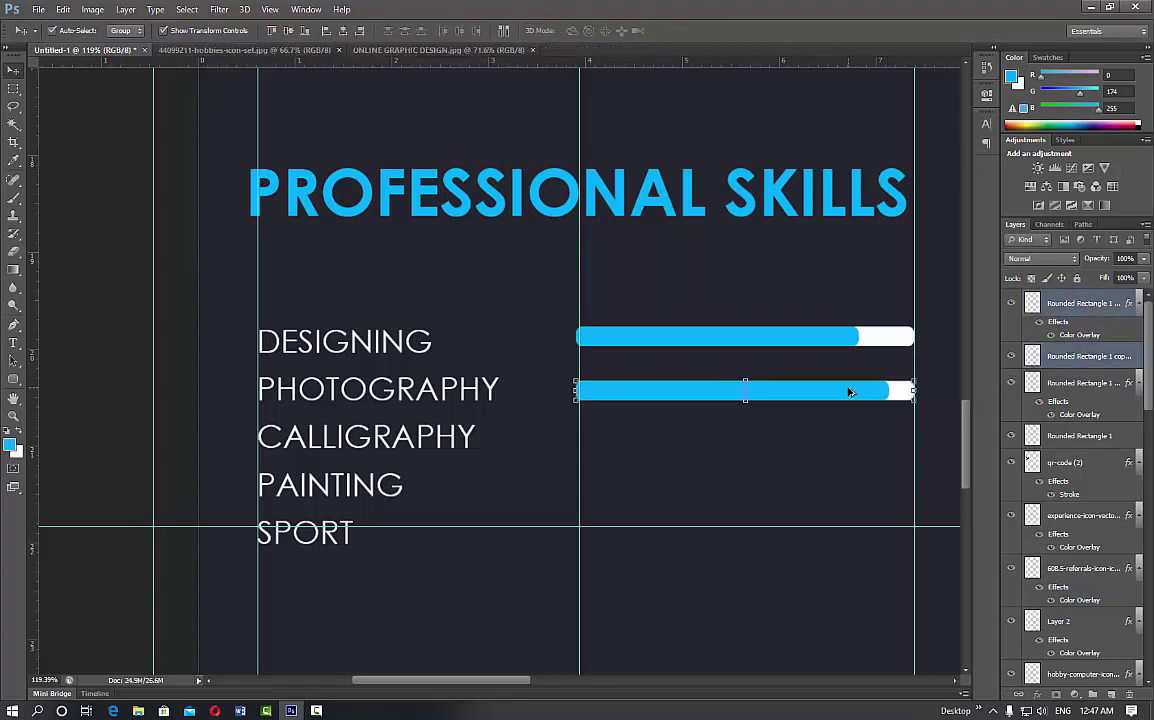
pyautogui.moveTo(849, 392); pyautogui.dragTo(849, 438)
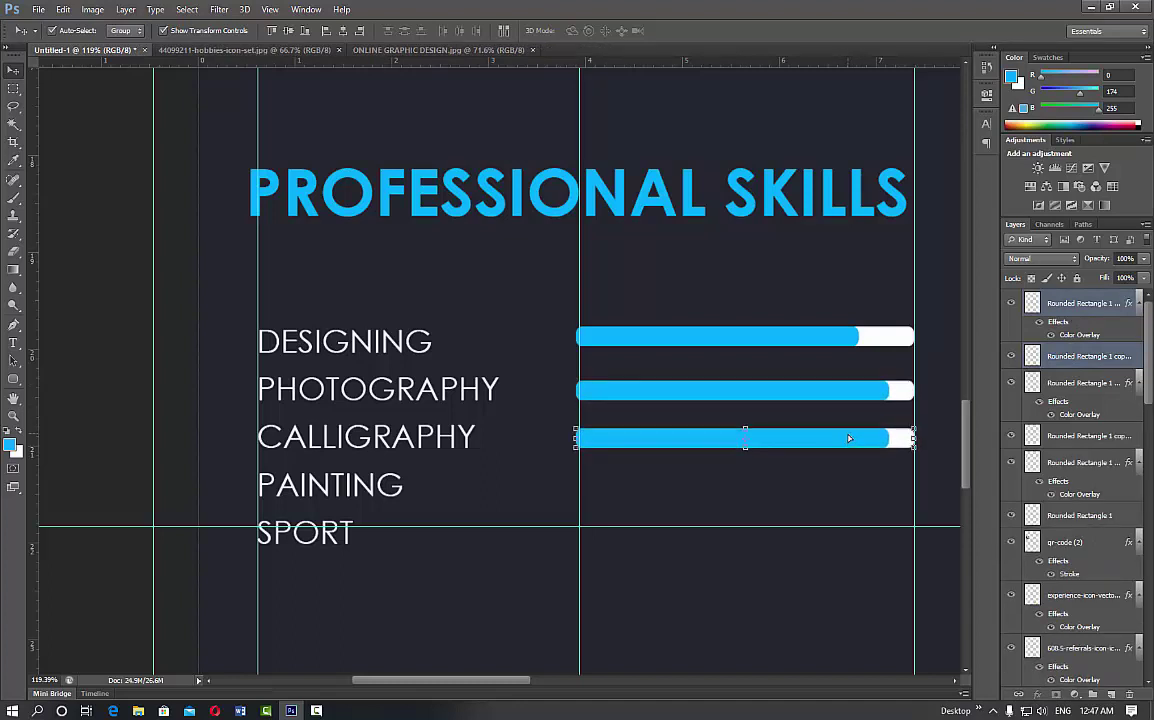
pyautogui.press('Down')
pyautogui.press('Down')
pyautogui.press('Down')
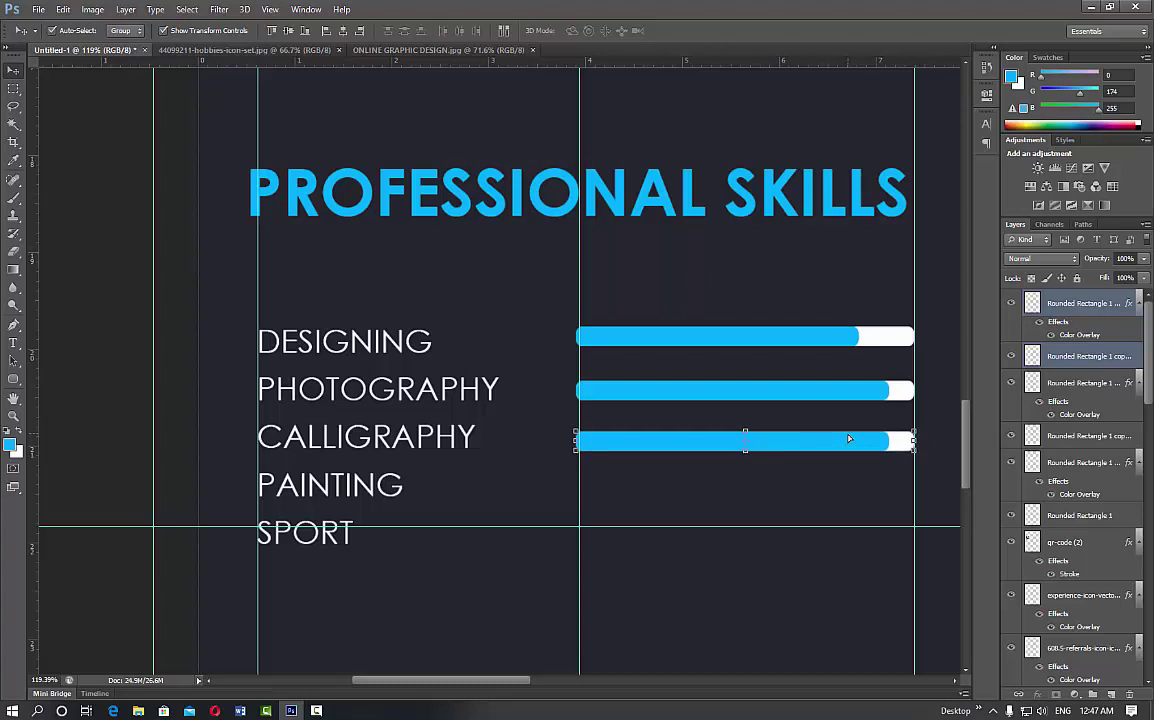
pyautogui.click(876, 440)
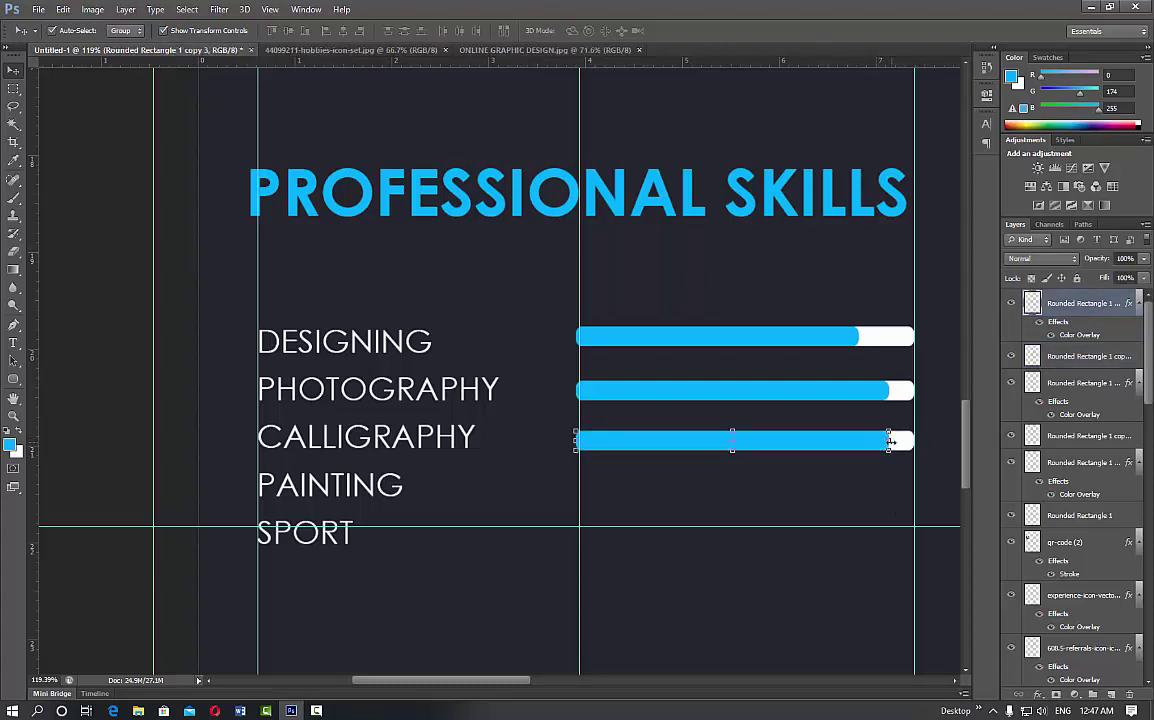
pyautogui.hotkey('ctrl', 't')
pyautogui.moveTo(888, 440); pyautogui.dragTo(811, 441)
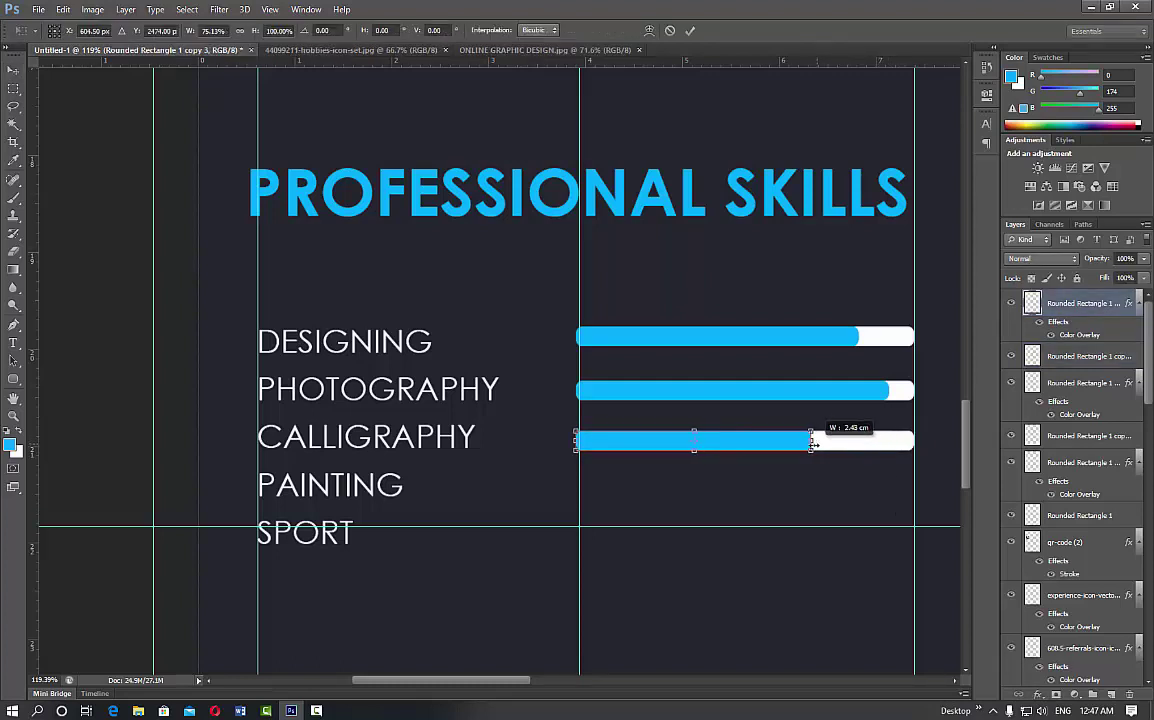
pyautogui.click(690, 31)
# Step: Copy the bar pair beside PAINTING and shorten its blue fill to about 60%
pyautogui.click(1080, 358)
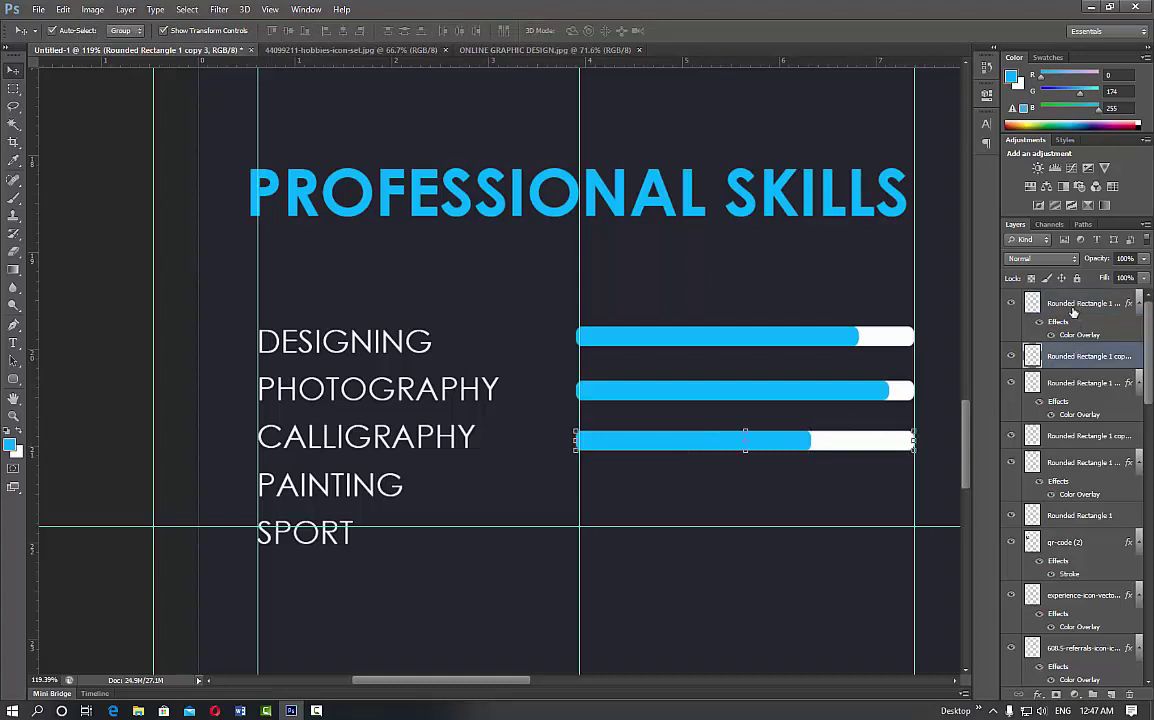
pyautogui.keyDown('shift'); pyautogui.click(1073, 312); pyautogui.keyUp('shift')
pyautogui.moveTo(810, 443); pyautogui.dragTo(812, 490)
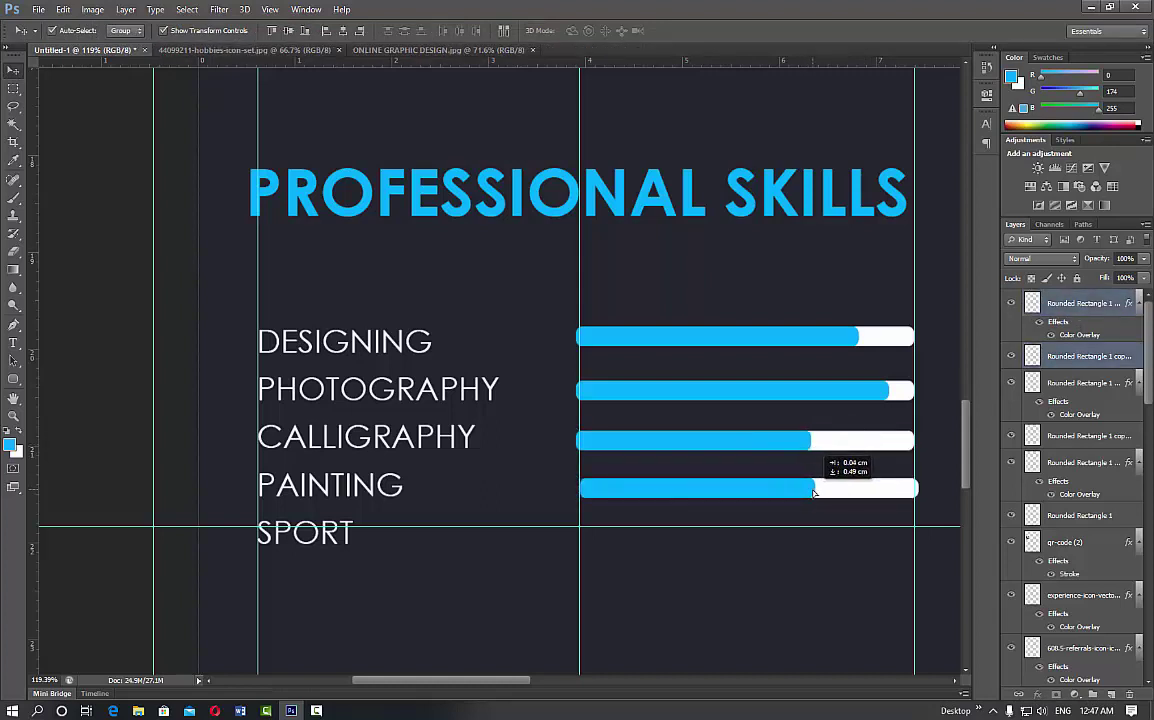
pyautogui.press('Left')
pyautogui.press('Left')
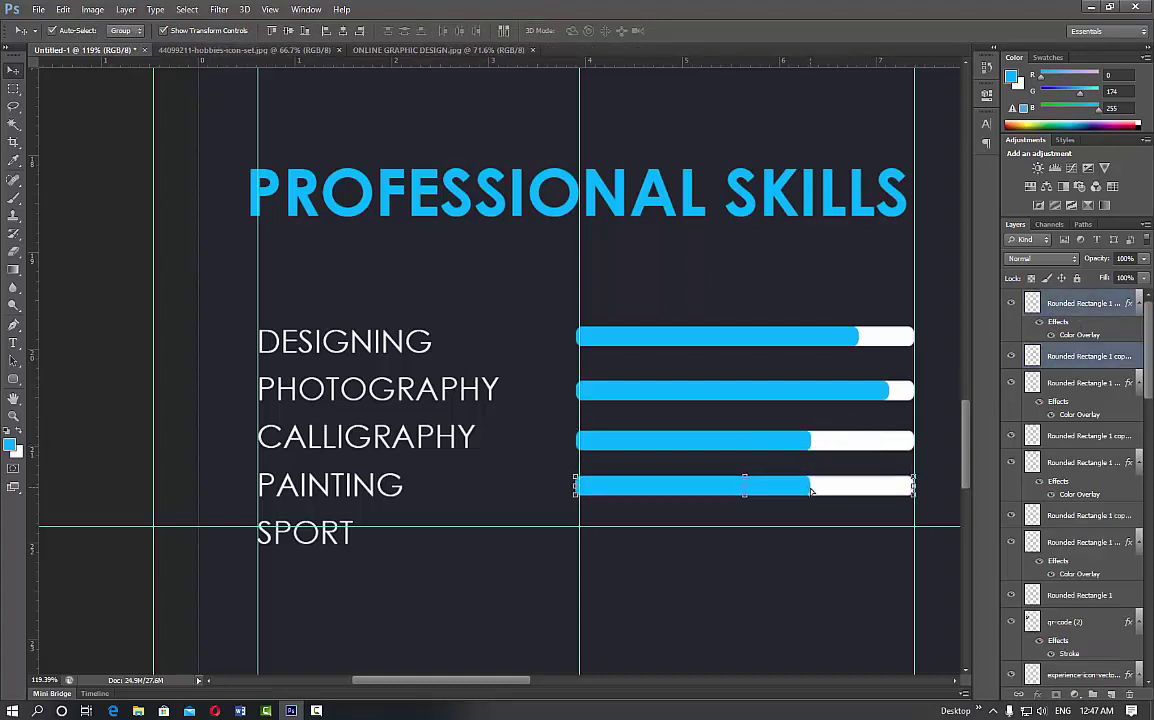
pyautogui.press('Down')
pyautogui.press('Down')
pyautogui.press('Down')
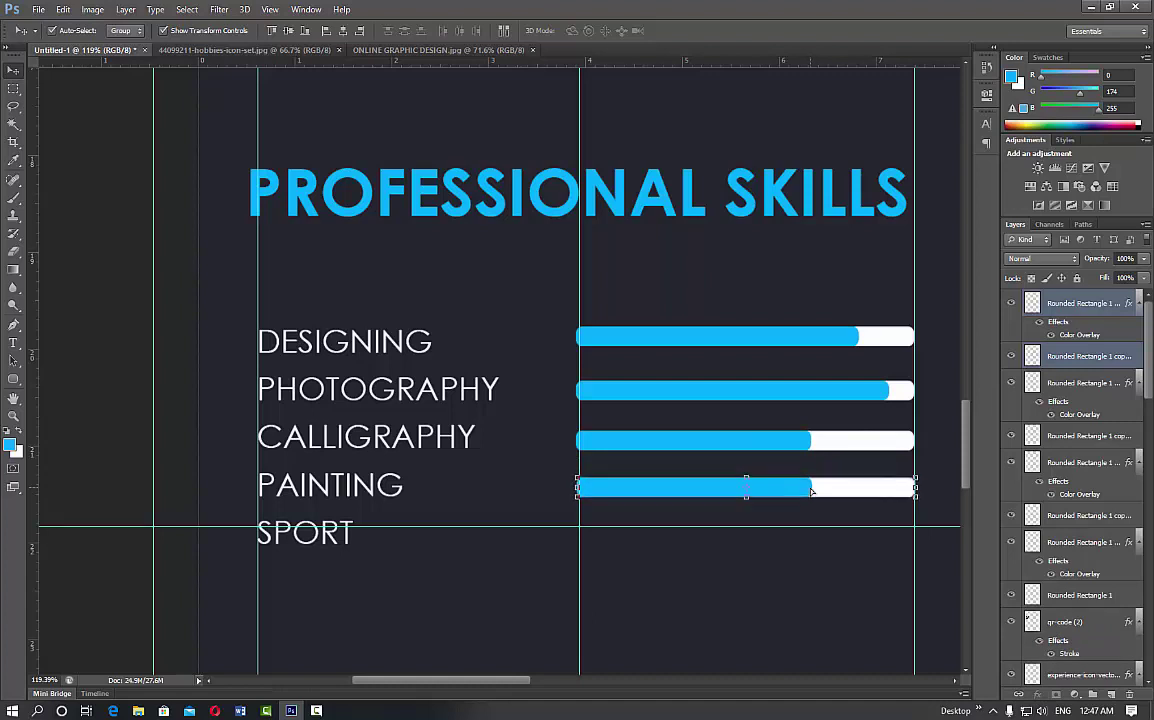
pyautogui.press('Down')
pyautogui.press('Down')
pyautogui.press('Down')
pyautogui.press('Down')
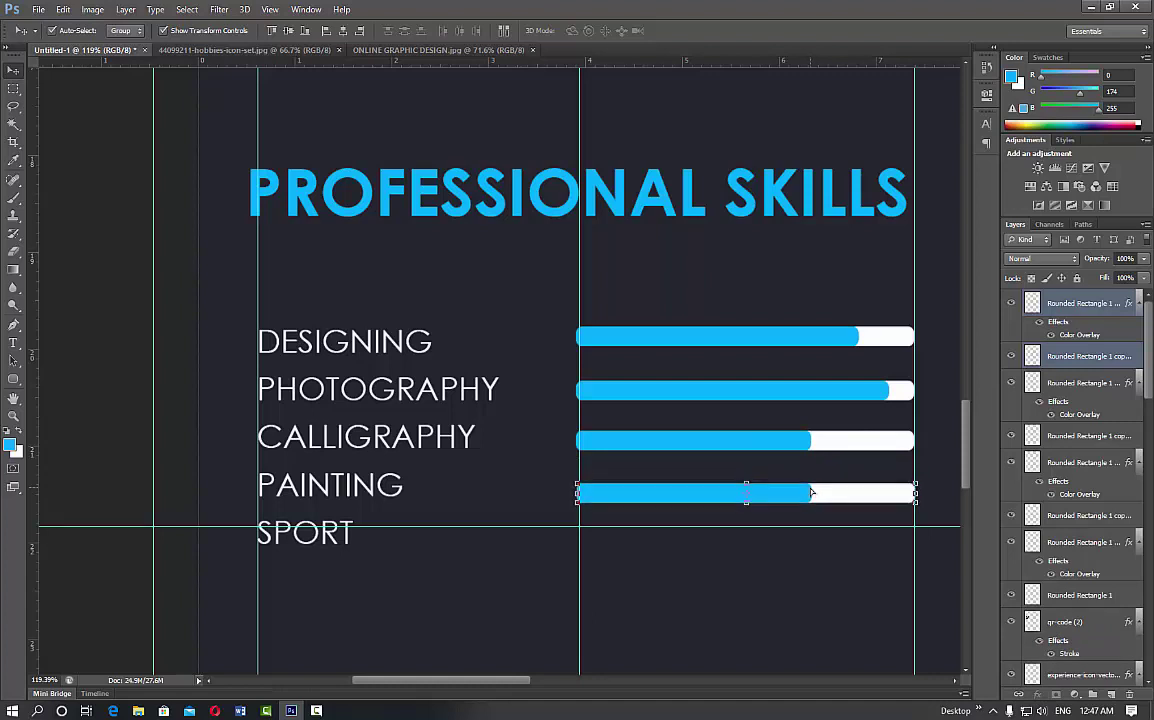
pyautogui.press('Up')
pyautogui.press('Up')
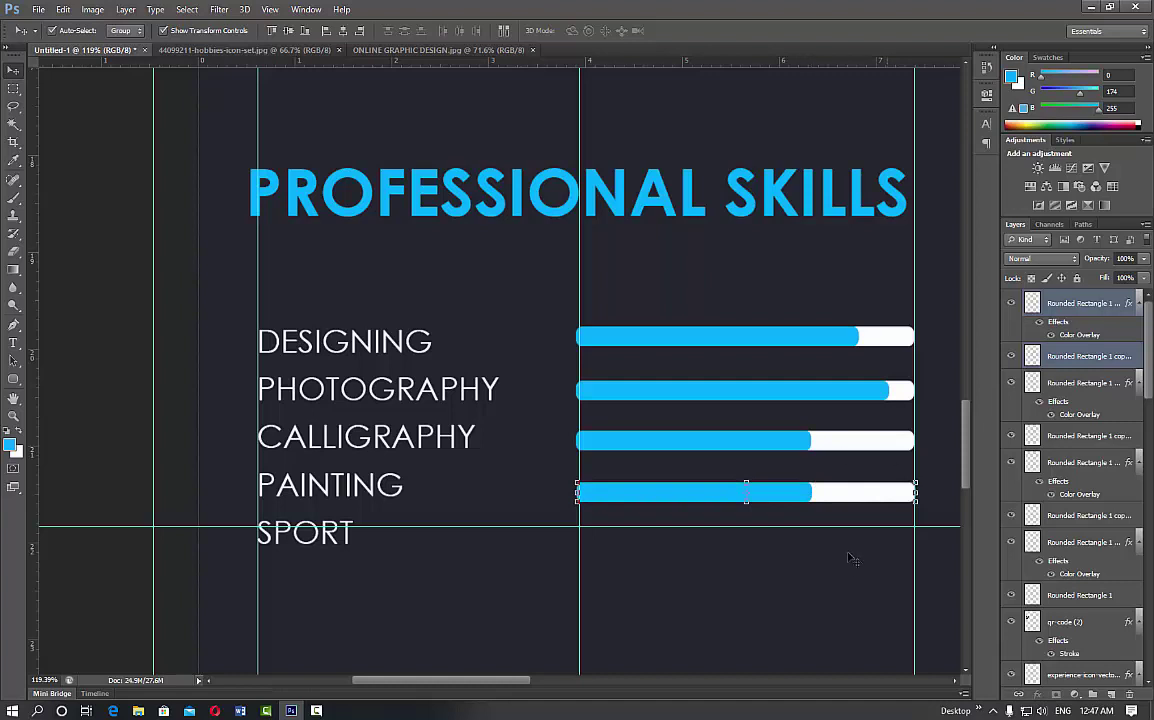
pyautogui.click(735, 490)
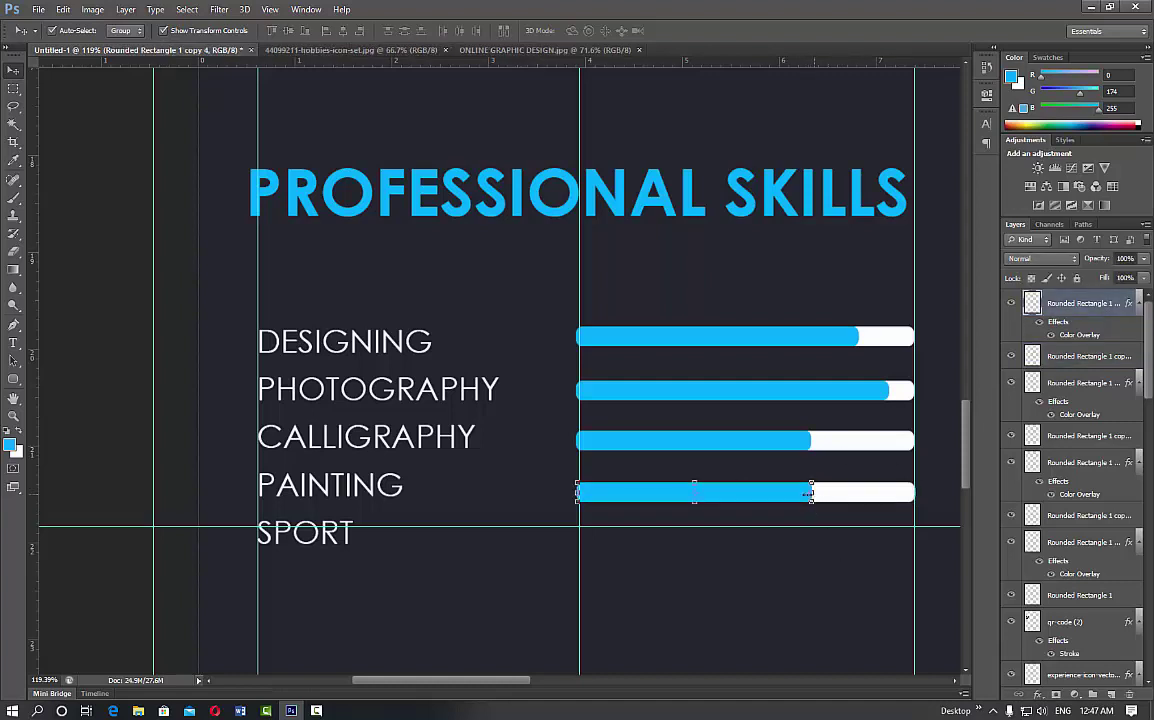
pyautogui.moveTo(810, 492); pyautogui.dragTo(718, 492)
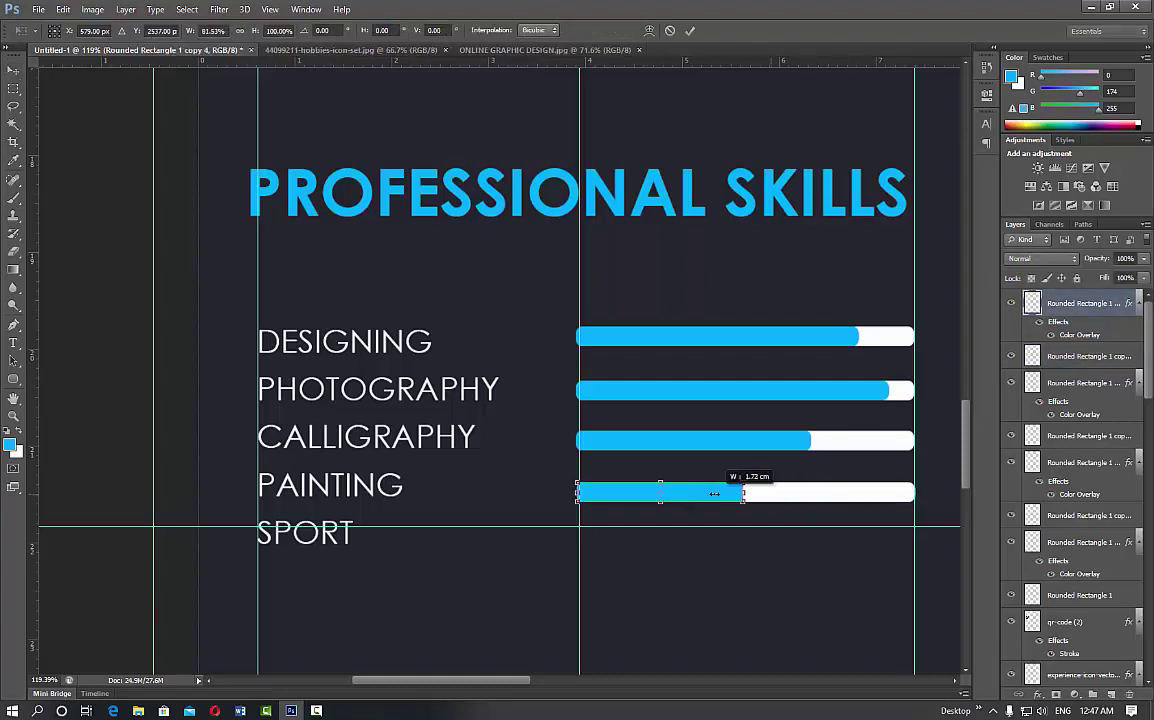
pyautogui.click(689, 31)
# Step: Copy the bar pair beside SPORT and widen its blue fill to nearly full
pyautogui.keyDown('ctrl'); pyautogui.click(1085, 355); pyautogui.keyUp('ctrl')
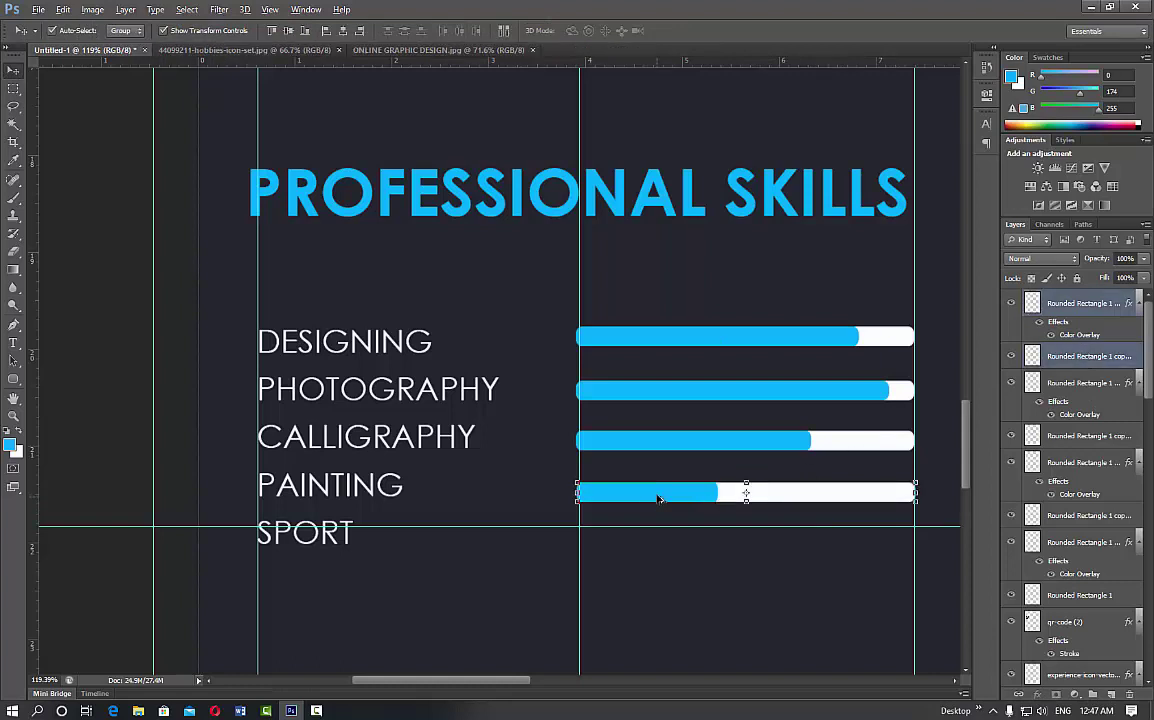
pyautogui.keyDown('alt'); pyautogui.moveTo(658, 498); pyautogui.dragTo(658, 550); pyautogui.keyUp('alt')
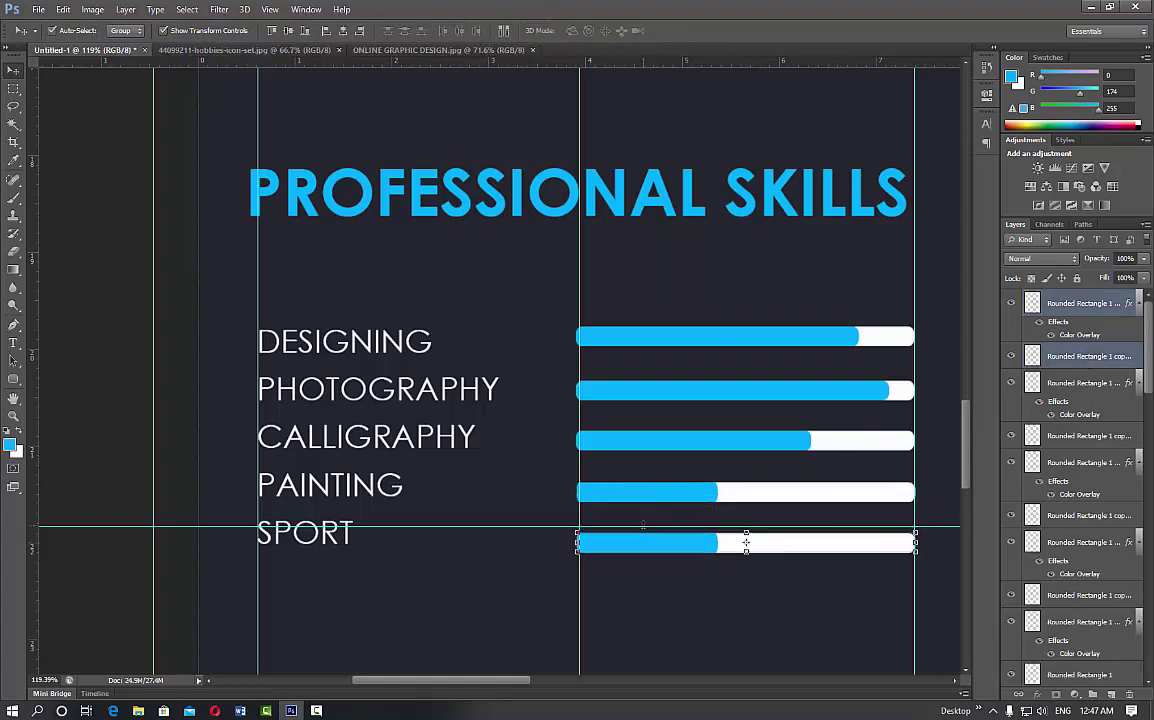
pyautogui.click(729, 586)
pyautogui.moveTo(707, 545)
pyautogui.mouseDown()
pyautogui.moveTo(932, 545)
pyautogui.moveTo(919, 545)
pyautogui.mouseUp()
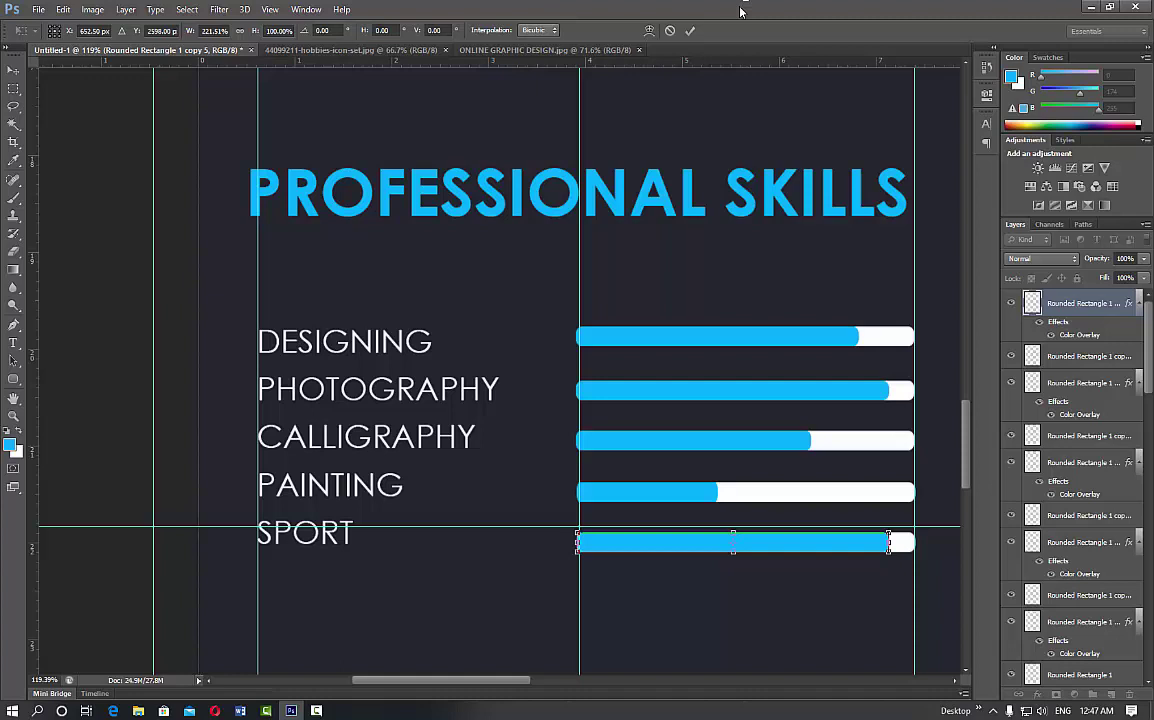
pyautogui.click(691, 31)
# Step: Try stretching the skill labels taller with Free Transform, then undo it
pyautogui.click(445, 420)
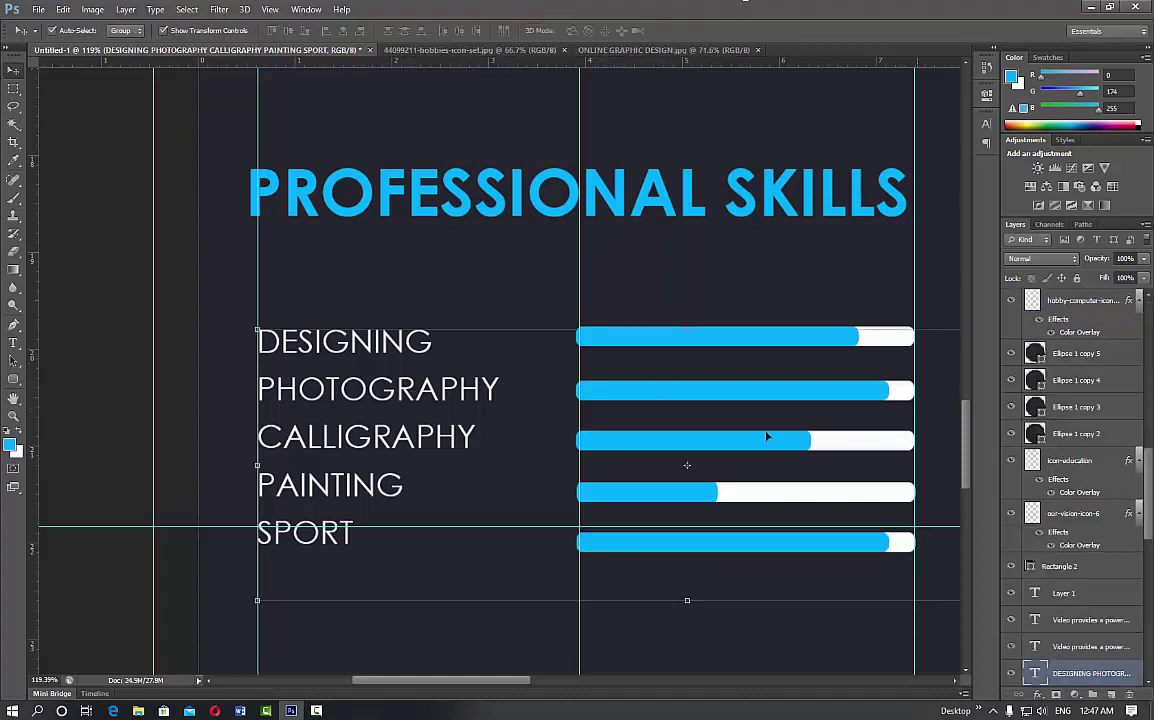
pyautogui.hotkey('ctrl', 't')
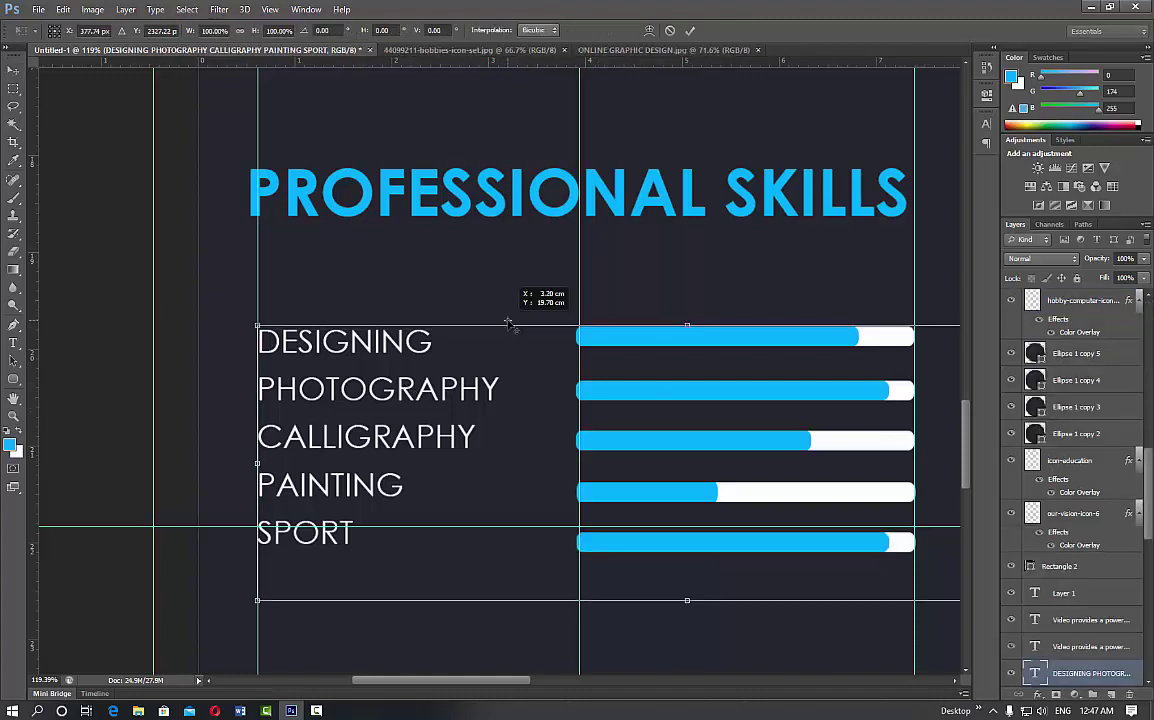
pyautogui.moveTo(480, 335); pyautogui.dragTo(479, 317)
pyautogui.hotkey('ctrl', 'z')
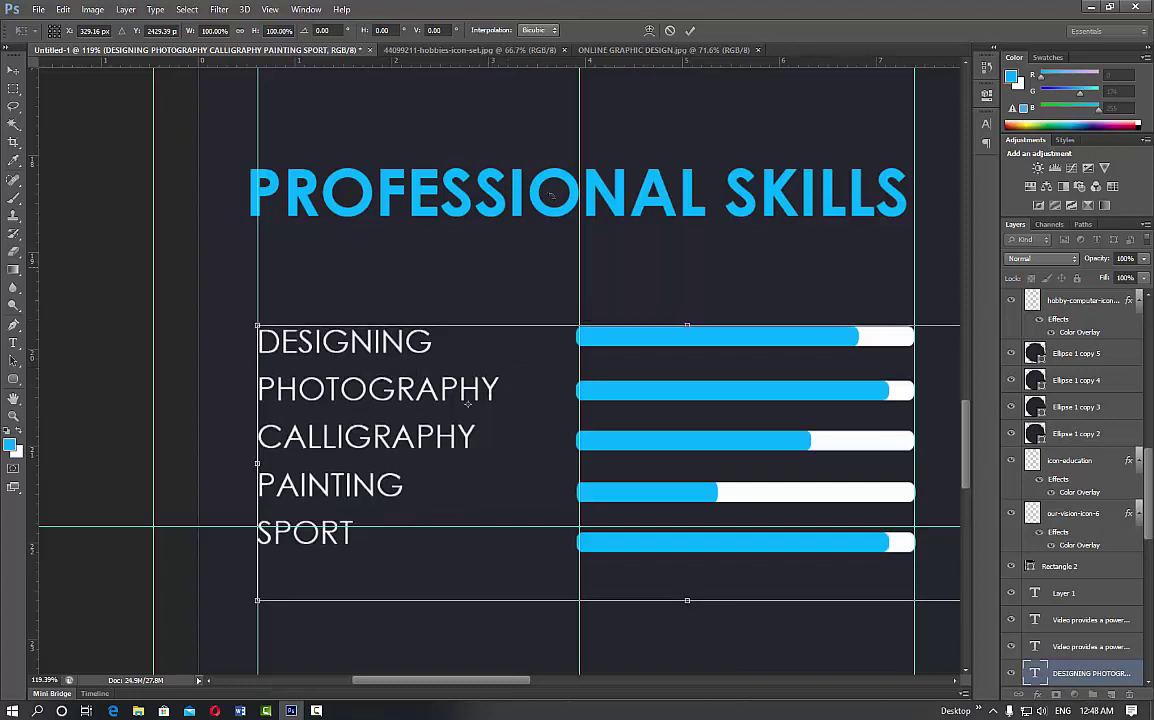
pyautogui.click(691, 31)
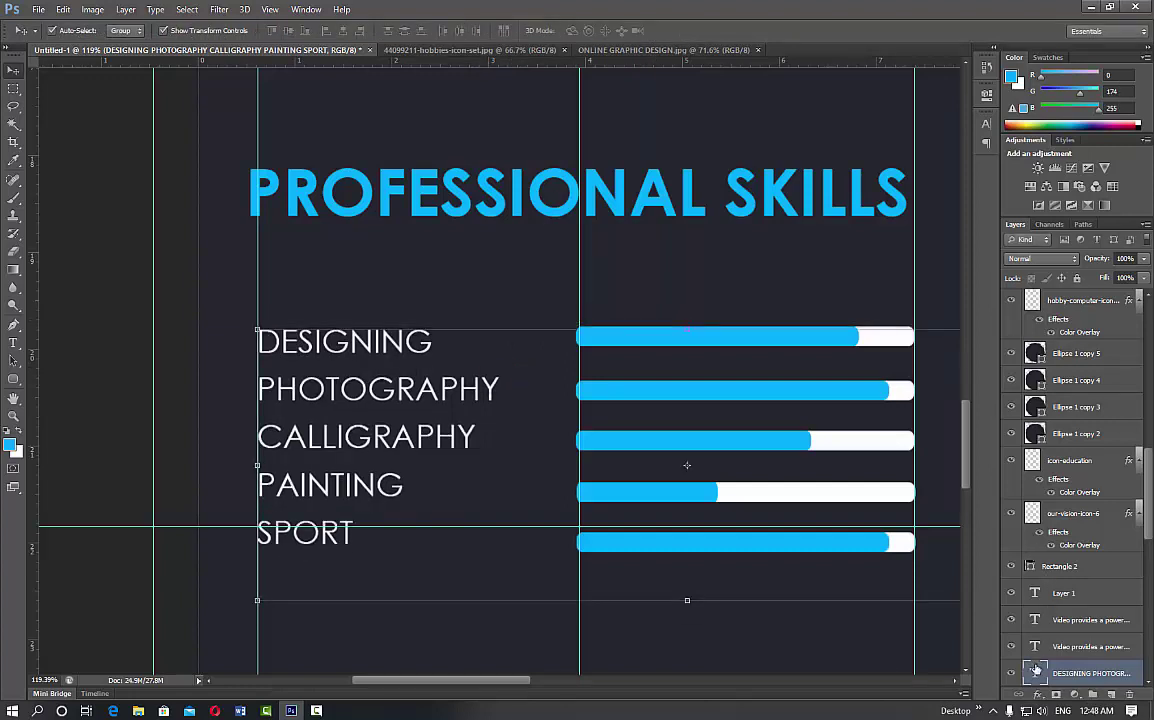
# Step: Change the skill labels' leading from 14 pt to 18 pt in the Character panel
pyautogui.press('t')
pyautogui.press('Return')
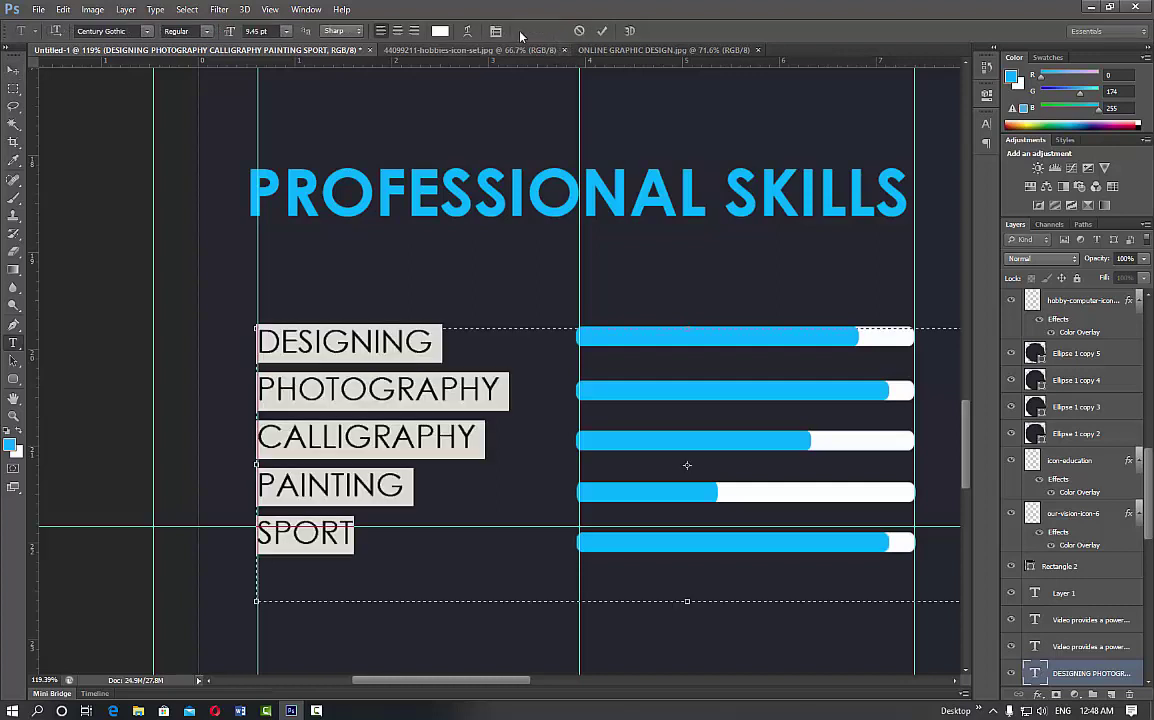
pyautogui.click(495, 31)
pyautogui.click(957, 151)
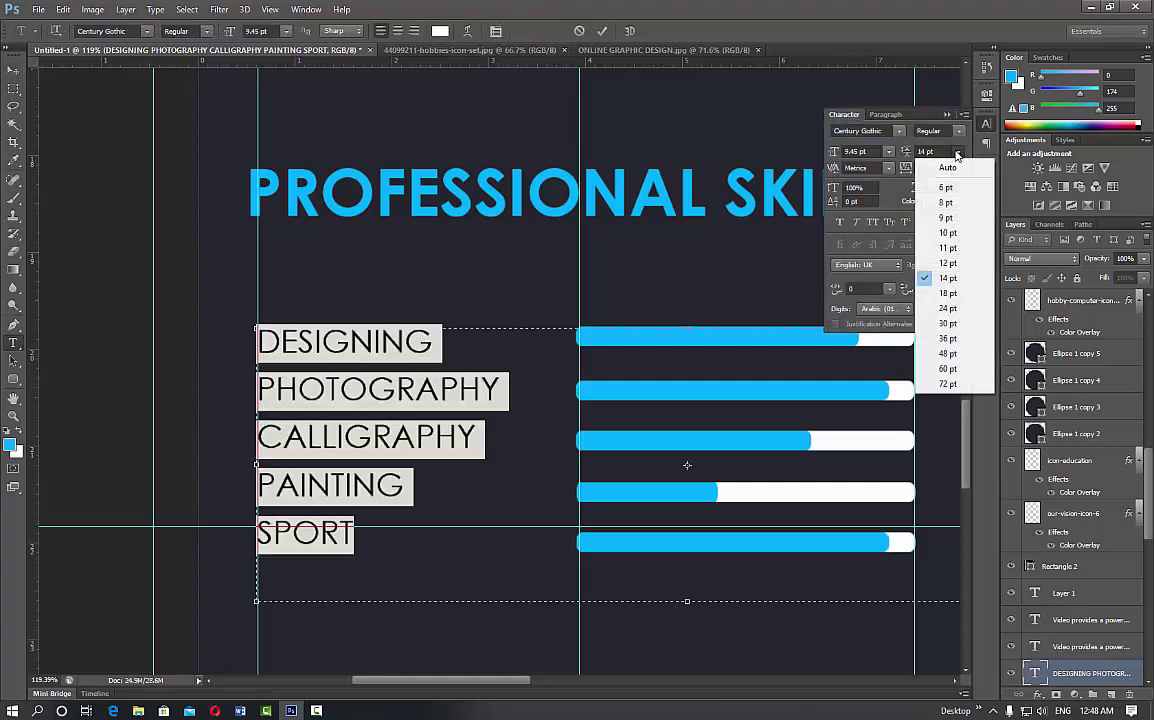
pyautogui.click(950, 298)
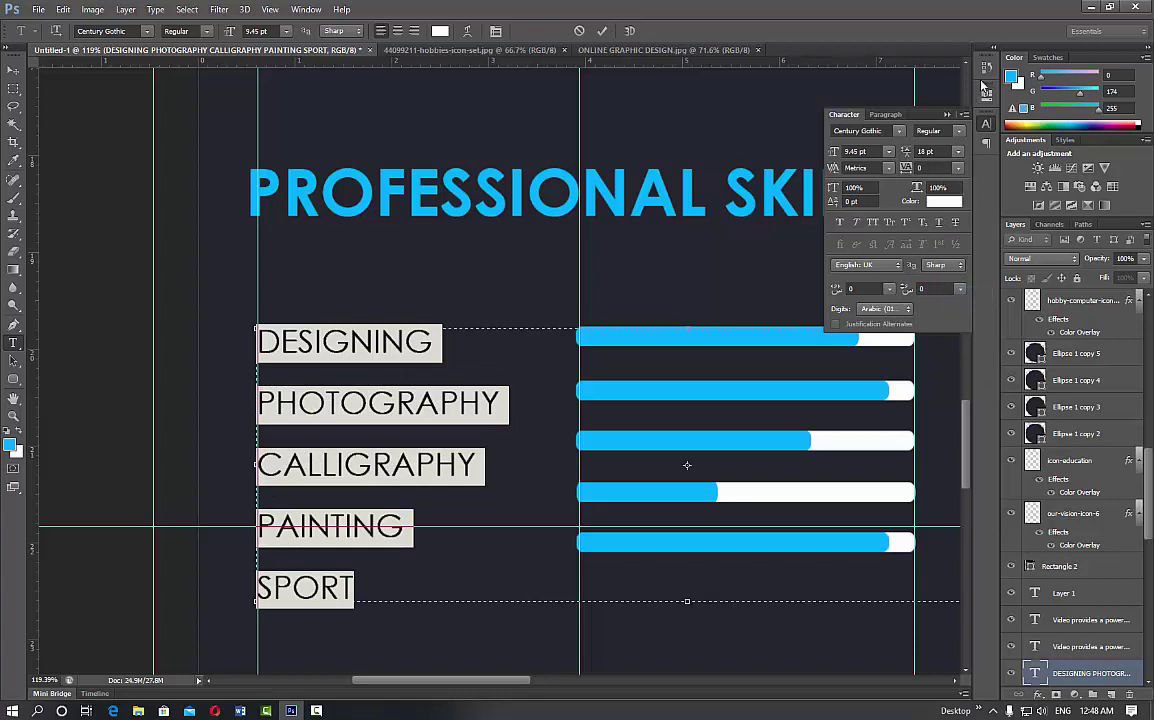
pyautogui.click(948, 115)
# Step: Commit the text edit and nudge the skill labels up four steps
pyautogui.click(608, 30)
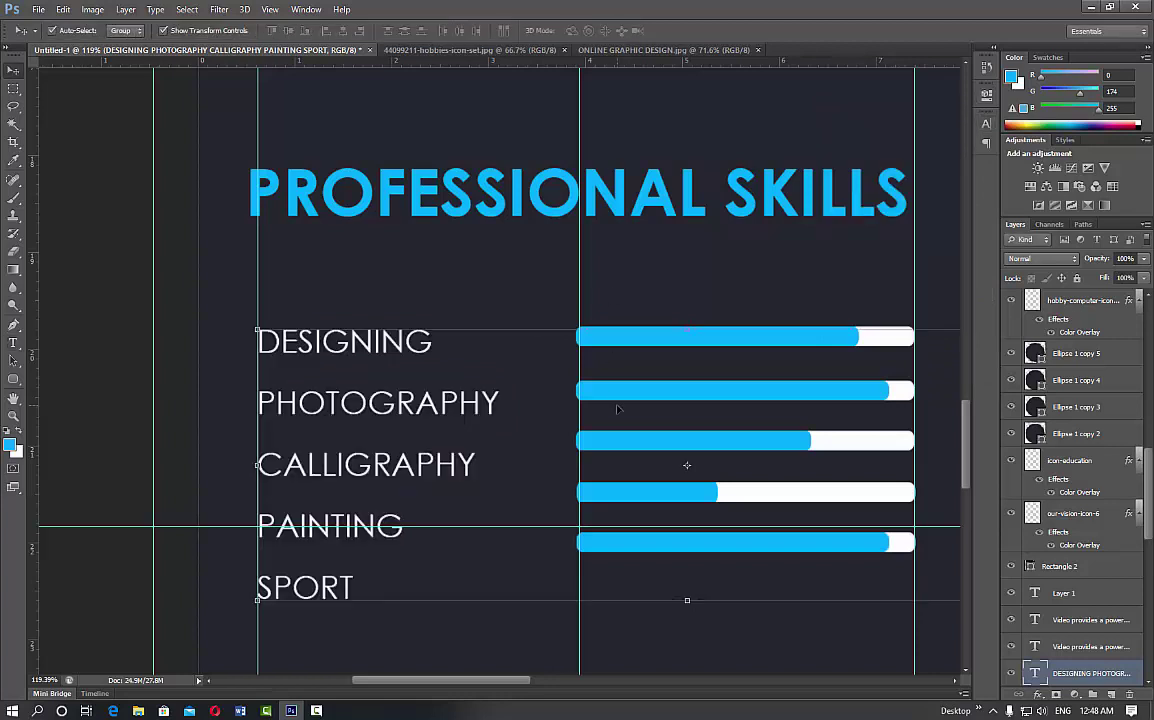
pyautogui.press('v')
pyautogui.scroll(-1, 590, 410)
pyautogui.scroll(-3, 590, 410)
pyautogui.press('Up')
pyautogui.press('Up')
pyautogui.press('Up')
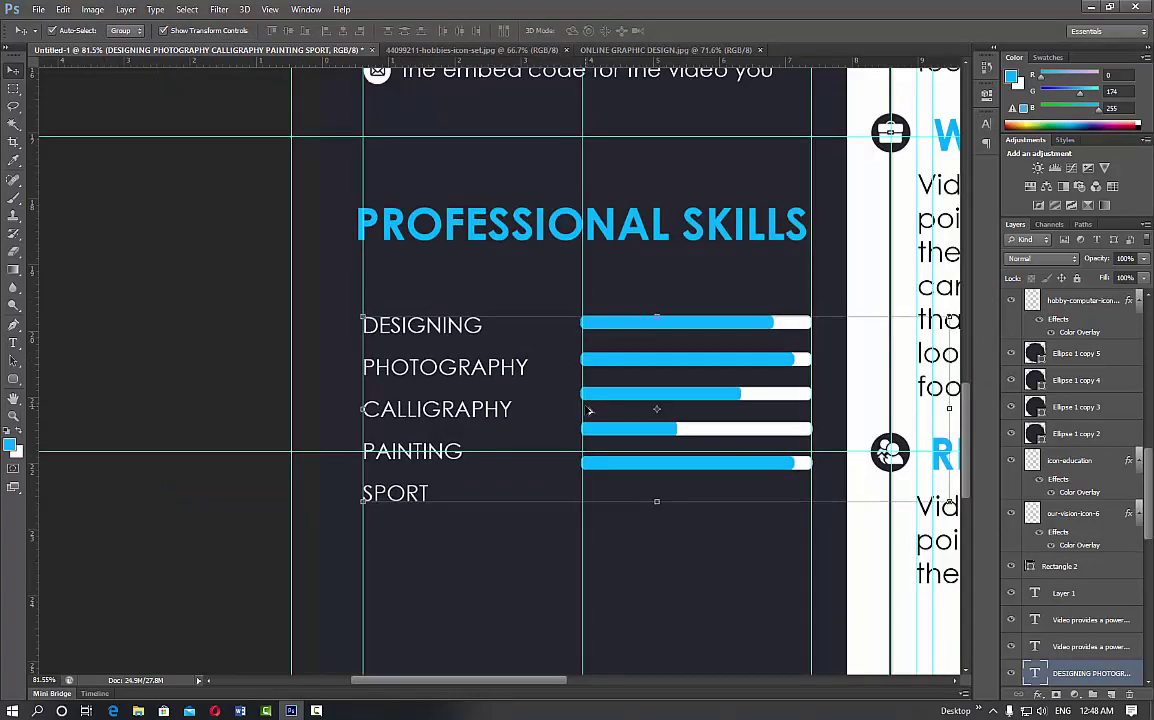
pyautogui.press('Up')
pyautogui.press('Up')
pyautogui.press('Up')
pyautogui.press('Up')
pyautogui.press('Up')
pyautogui.press('Up')
pyautogui.press('Up')
pyautogui.press('Up')
pyautogui.press('Up')
pyautogui.press('Up')
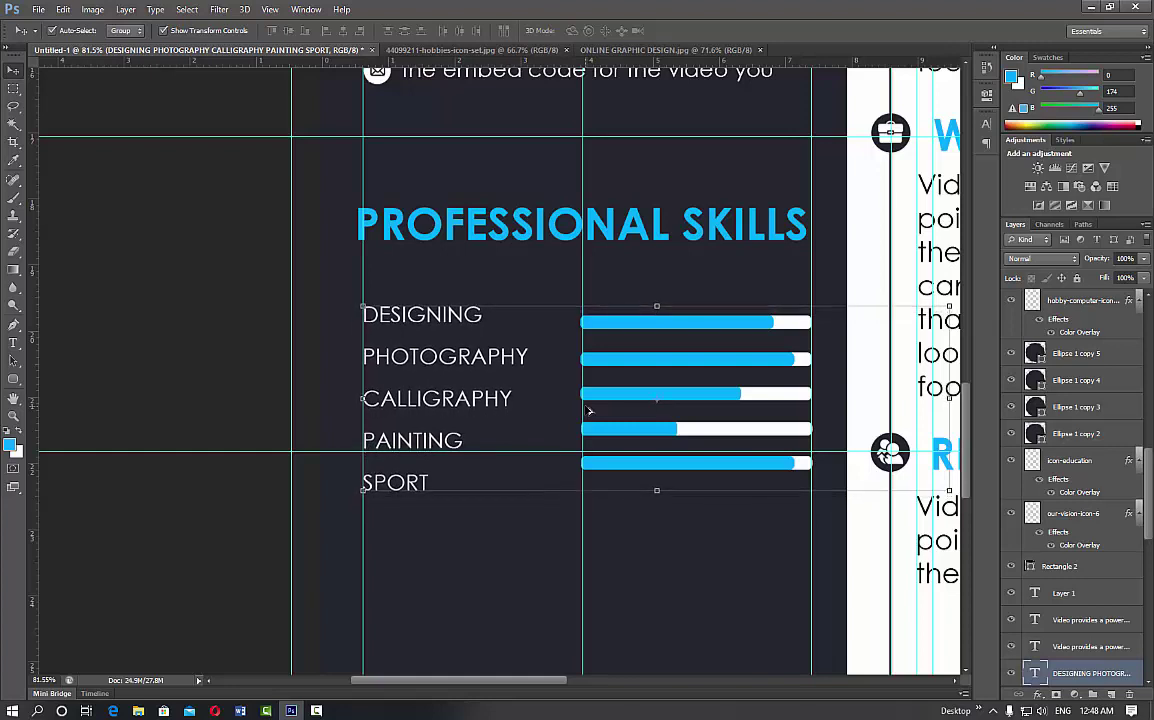
pyautogui.press('Up')
pyautogui.press('Up')
pyautogui.press('Up')
pyautogui.press('Up')
pyautogui.press('Up')
pyautogui.press('Up')
pyautogui.press('Up')
pyautogui.press('Up')
pyautogui.press('Up')
pyautogui.press('Up')
pyautogui.press('Up')
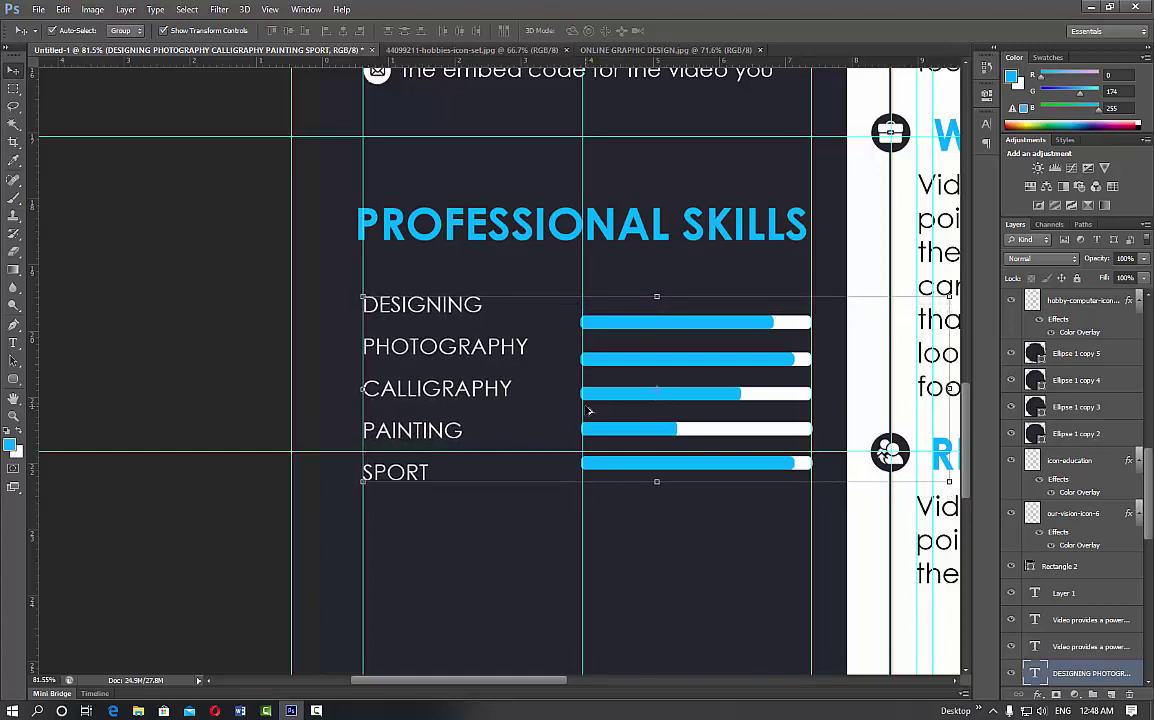
pyautogui.press('Up')
pyautogui.press('Up')
# Step: Nudge the DESIGNING bar up three steps so it sits level with its label
pyautogui.click(652, 288)
pyautogui.moveTo(652, 288); pyautogui.dragTo(648, 503)
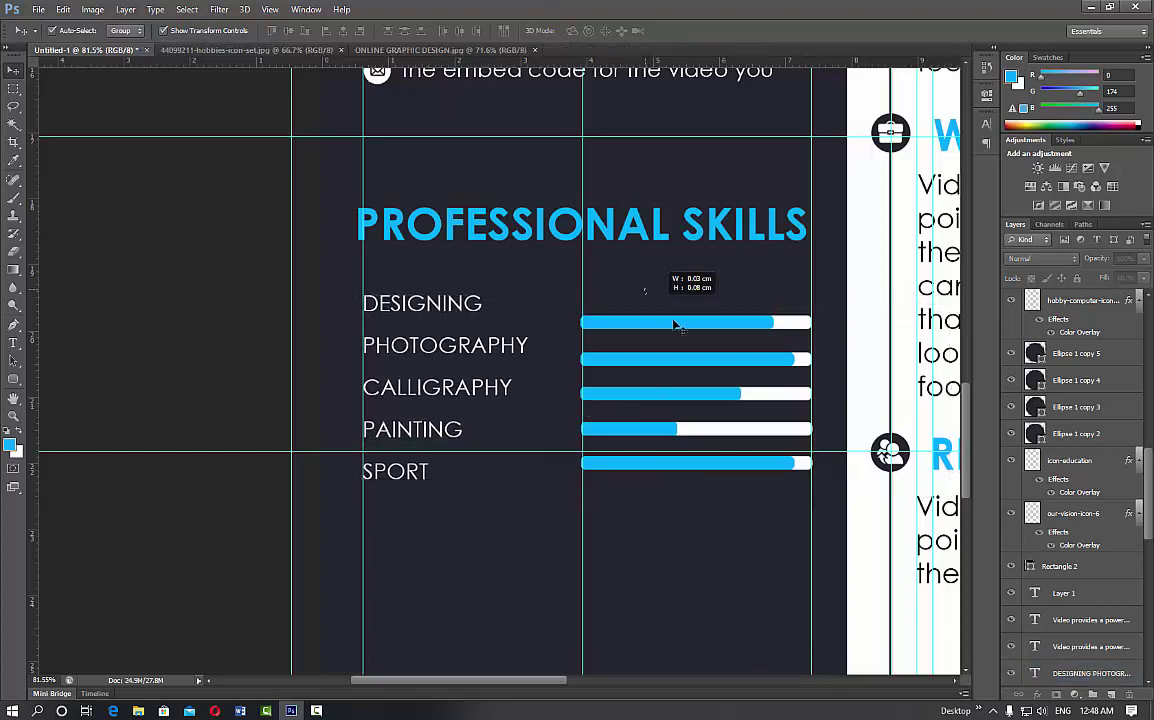
pyautogui.click(430, 305)
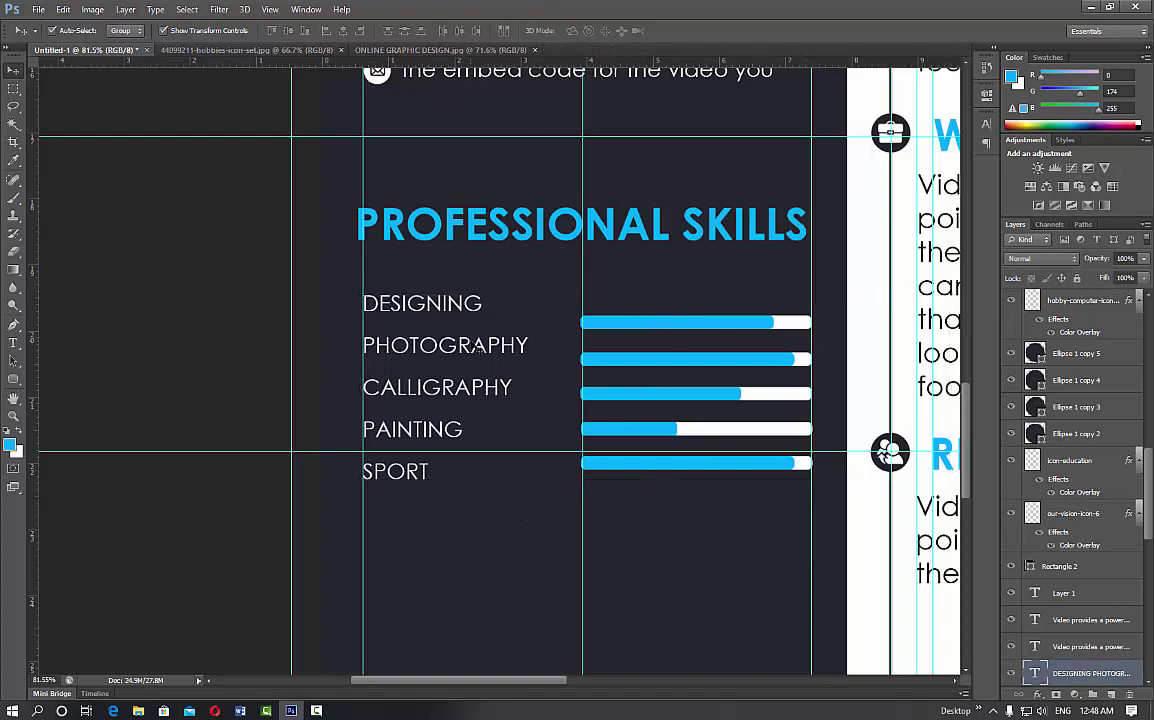
pyautogui.click(705, 324)
pyautogui.press('Up')
pyautogui.press('Up')
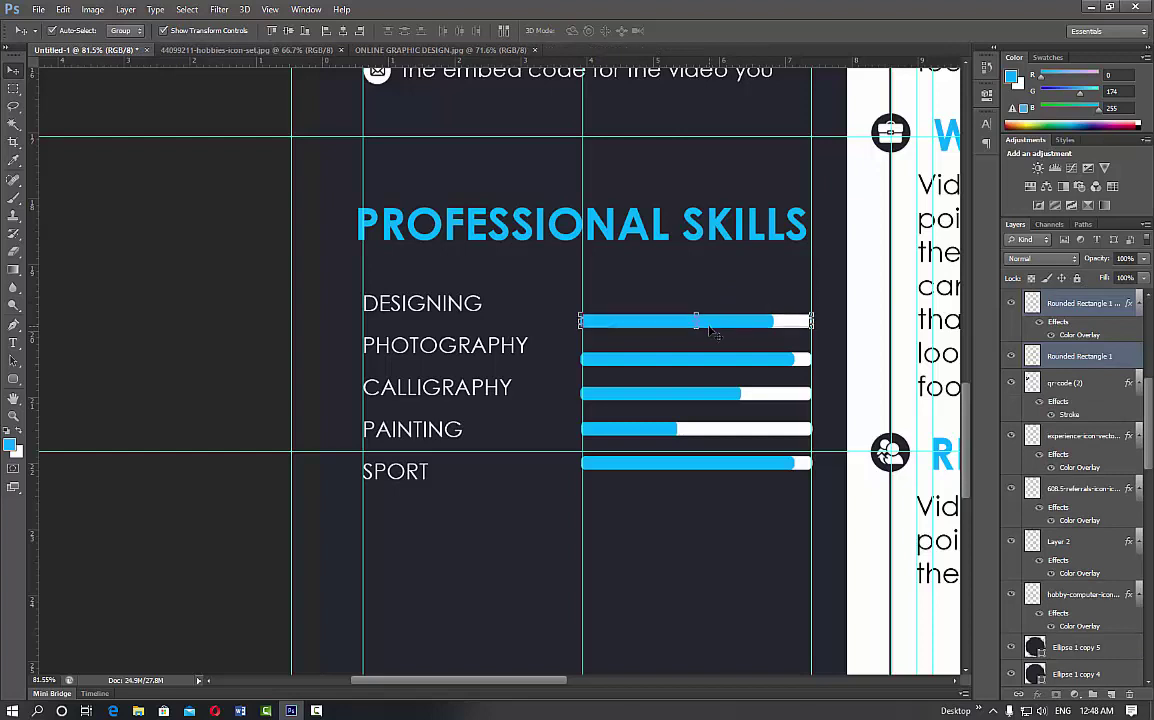
pyautogui.press('Up')
pyautogui.press('Up')
pyautogui.press('Up')
pyautogui.press('Up')
pyautogui.press('Up')
pyautogui.press('Up')
pyautogui.press('Up')
pyautogui.press('Up')
pyautogui.press('Up')
pyautogui.press('Up')
pyautogui.press('Up')
pyautogui.press('Up')
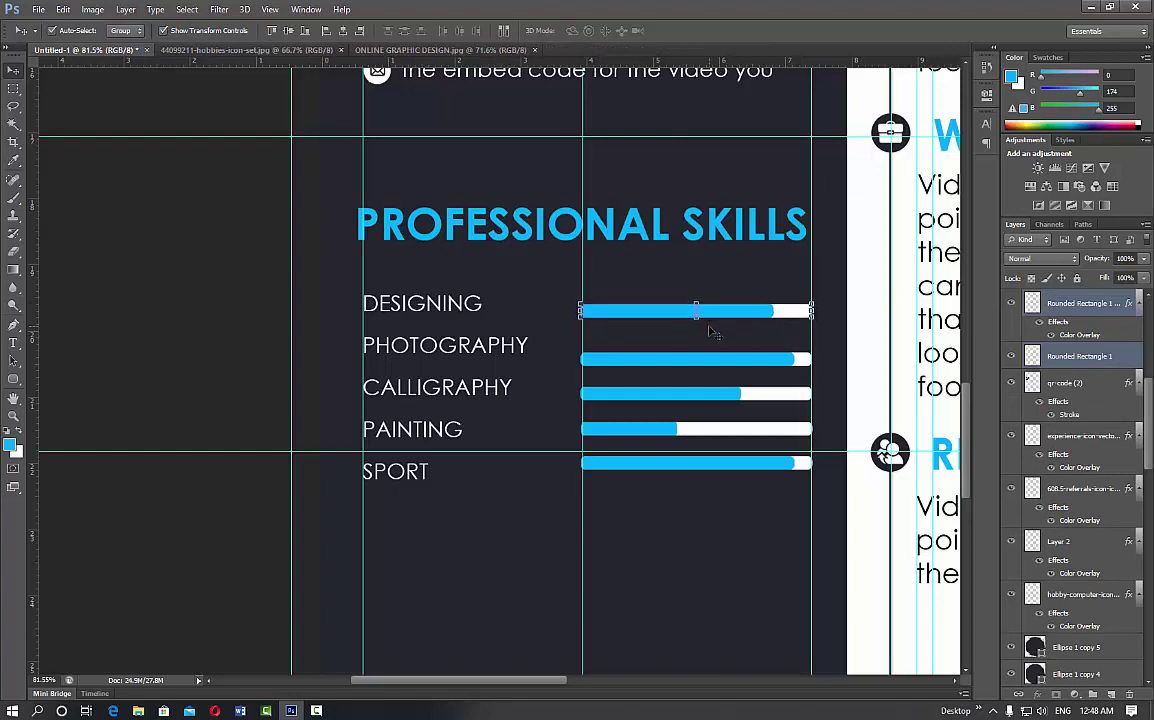
pyautogui.press('Up')
pyautogui.press('Up')
pyautogui.press('Up')
pyautogui.press('Up')
pyautogui.press('Up')
pyautogui.press('Up')
pyautogui.press('Up')
pyautogui.press('Up')
pyautogui.press('Up')
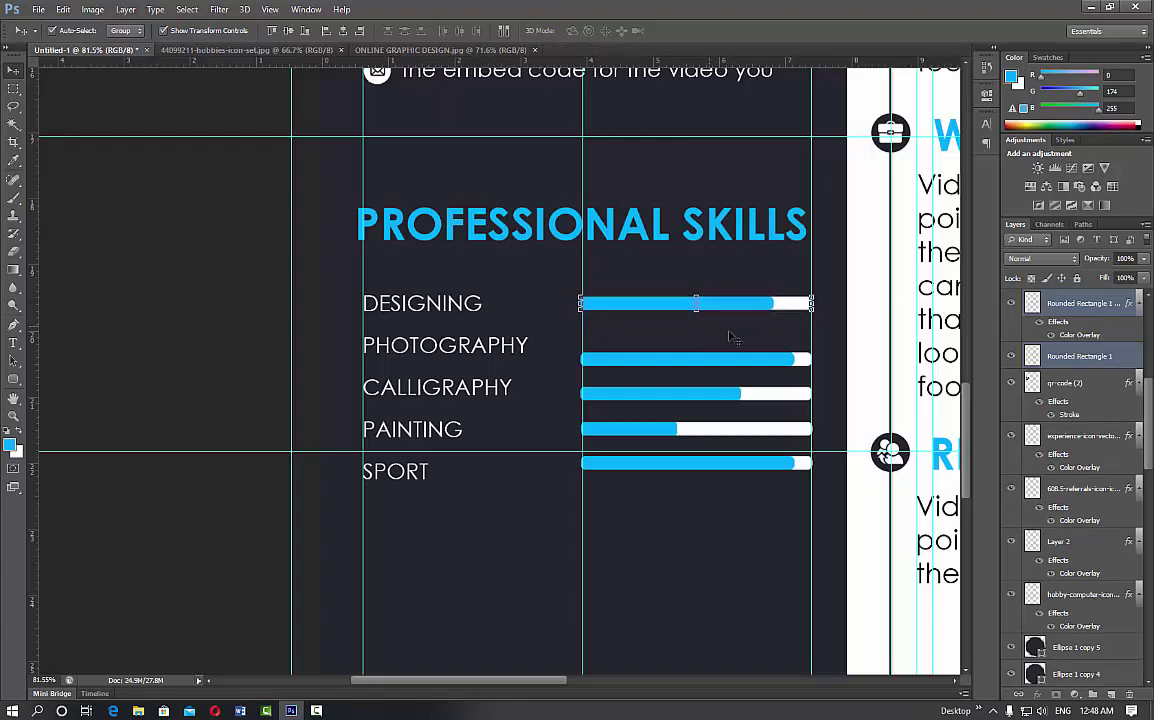
pyautogui.scroll(2, 675, 391)
# Step: Move the PHOTOGRAPHY bar up and the SPORT bar down, level with their labels
pyautogui.click(672, 351)
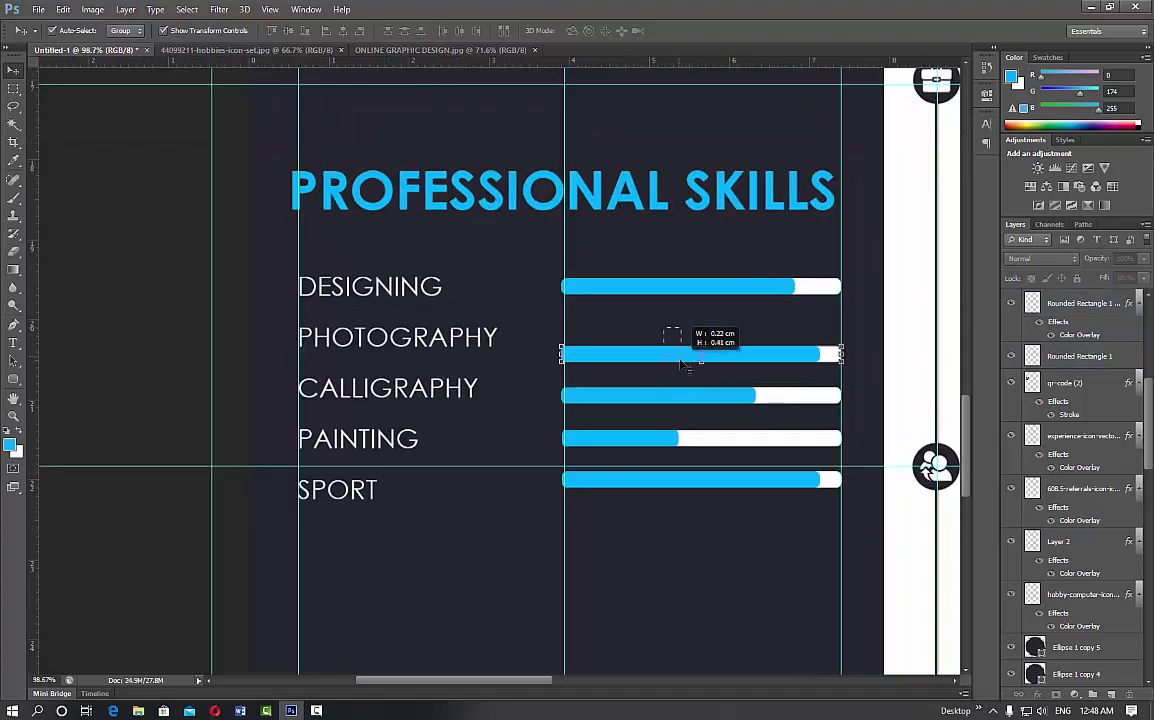
pyautogui.moveTo(672, 351); pyautogui.dragTo(673, 343)
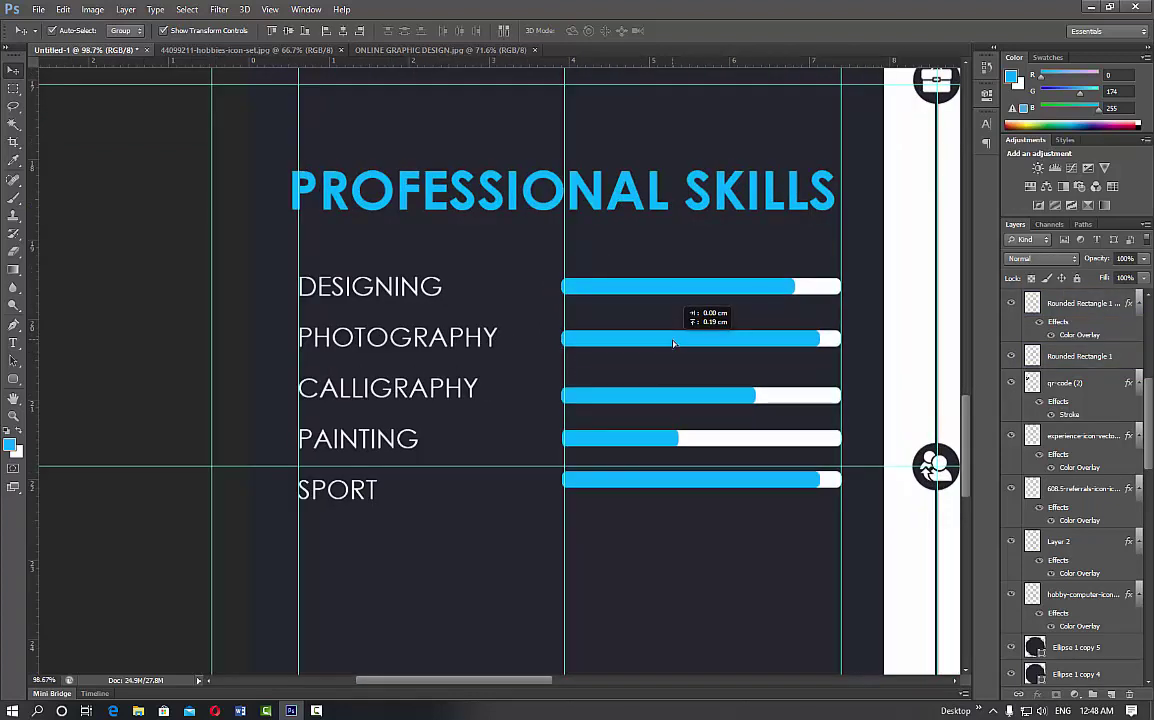
pyautogui.moveTo(641, 395); pyautogui.dragTo(644, 399)
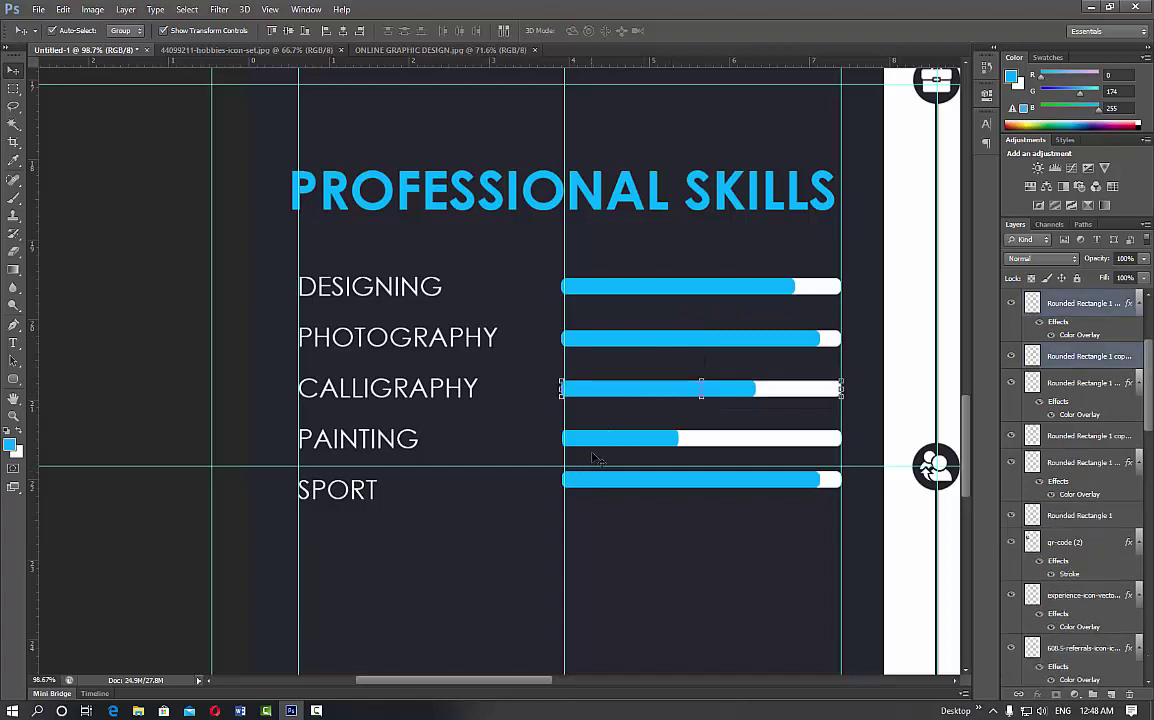
pyautogui.moveTo(597, 476); pyautogui.dragTo(600, 496)
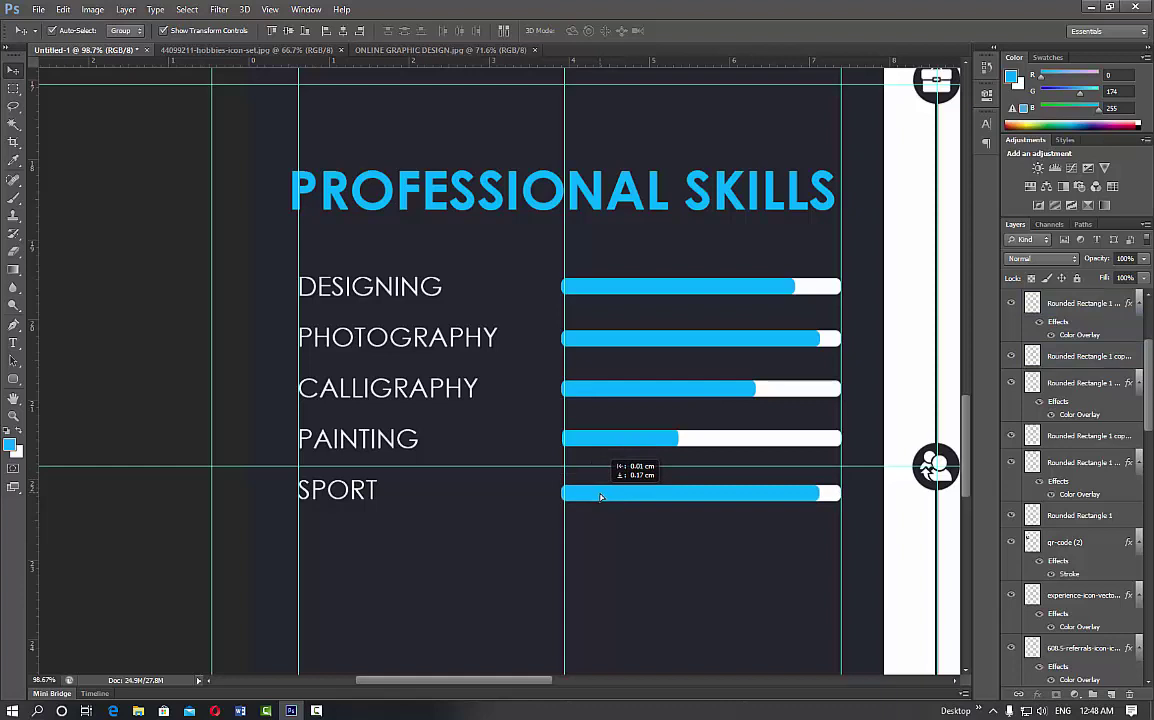
pyautogui.moveTo(600, 496); pyautogui.dragTo(600, 496)
# Step: Add a guide at the SPORT row and nudge the SPORT bar onto it
pyautogui.moveTo(445, 64); pyautogui.dragTo(441, 489)
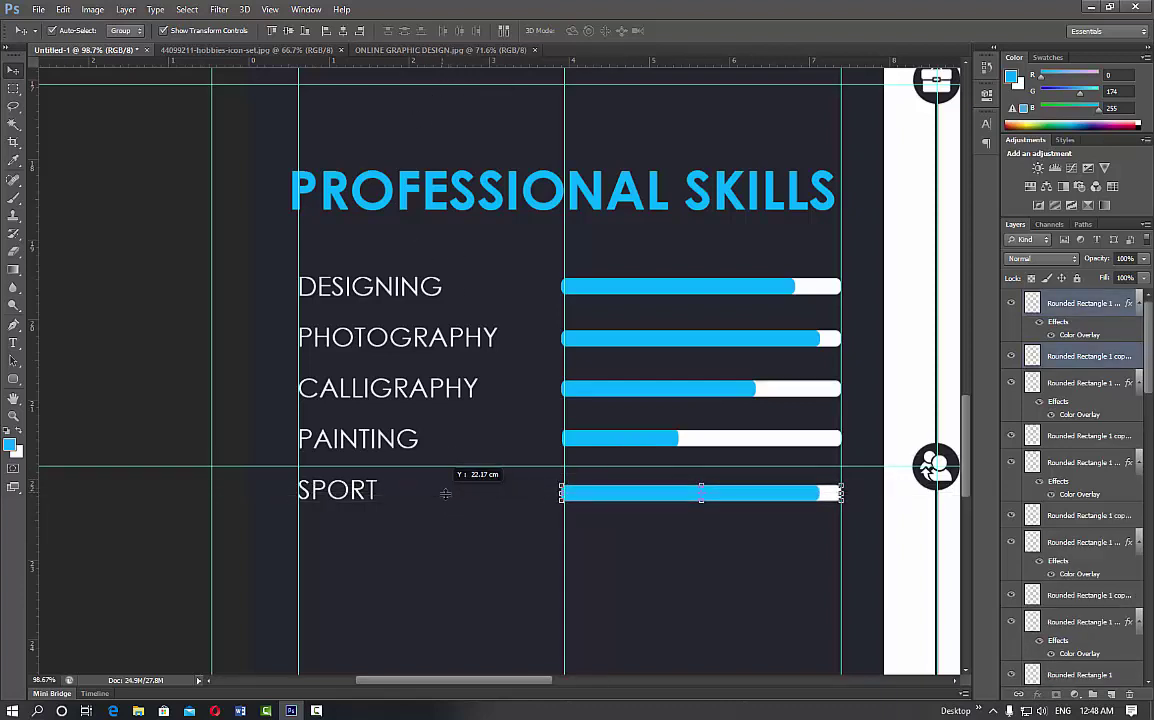
pyautogui.moveTo(441, 489); pyautogui.dragTo(395, 479)
pyautogui.scroll(2, 391, 497)
pyautogui.moveTo(712, 520); pyautogui.dragTo(698, 476)
pyautogui.press('Up')
pyautogui.press('Up')
pyautogui.press('Up')
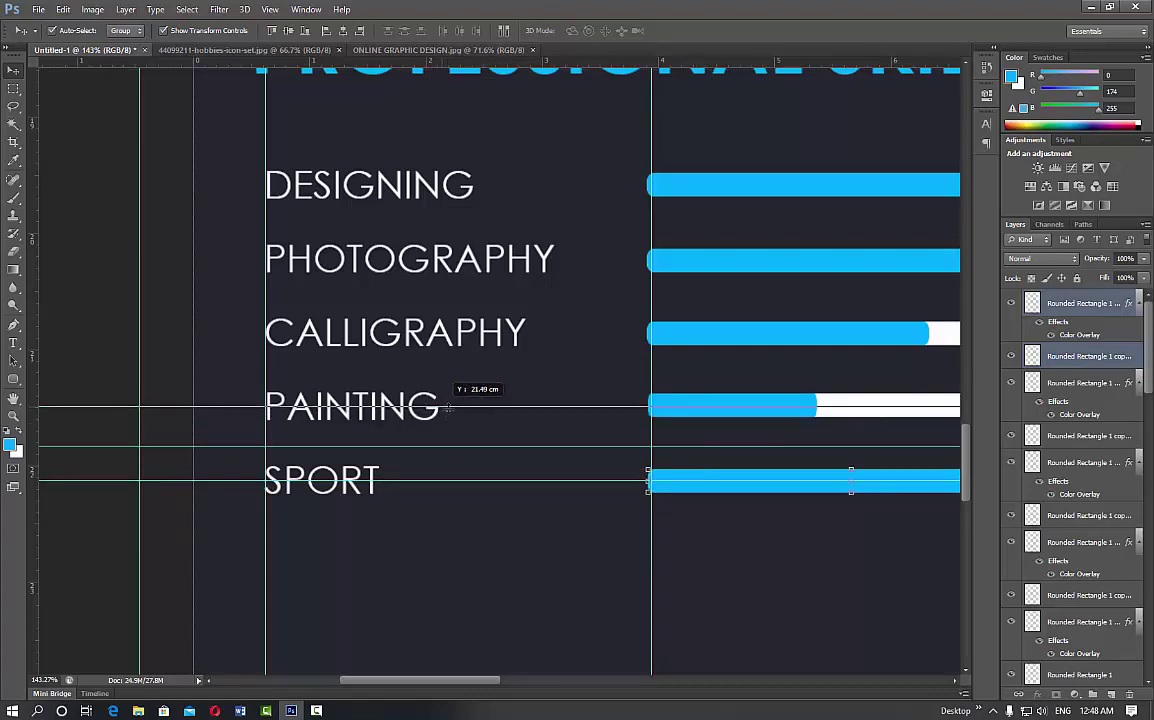
# Step: Add guides at the PAINTING and CALLIGRAPHY rows and align those bars to them
pyautogui.moveTo(437, 83); pyautogui.dragTo(430, 407)
pyautogui.click(720, 402)
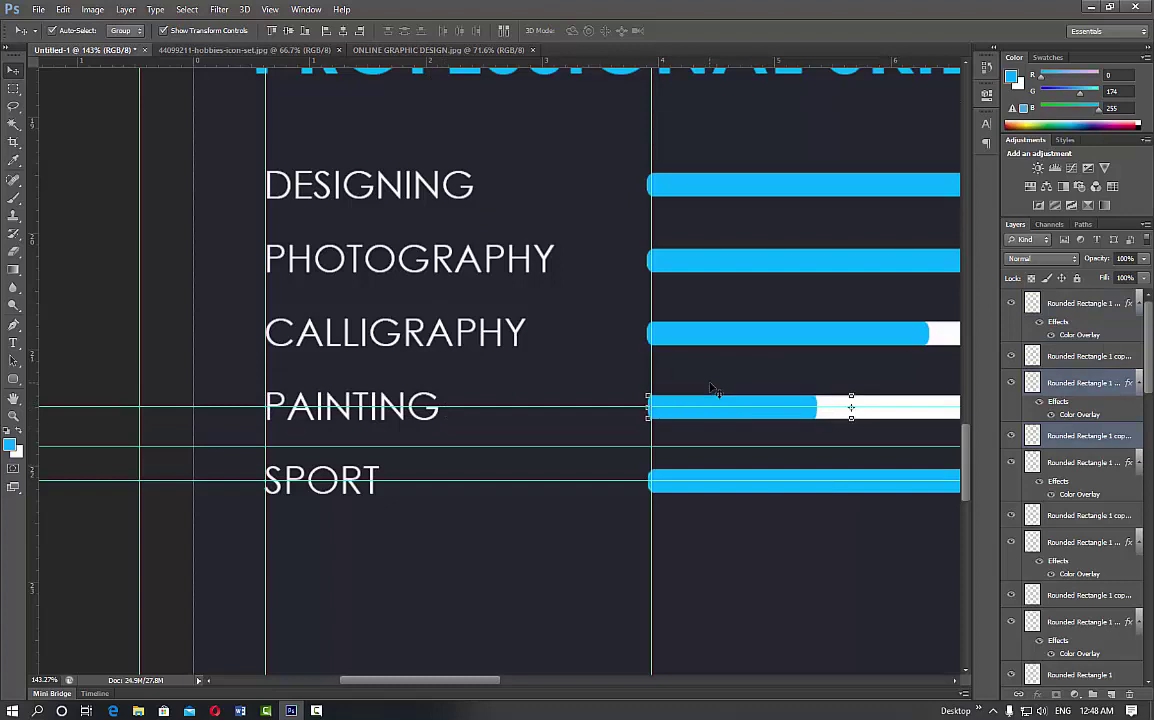
pyautogui.moveTo(438, 70)
pyautogui.mouseDown()
pyautogui.moveTo(497, 333)
pyautogui.moveTo(695, 333)
pyautogui.mouseUp()
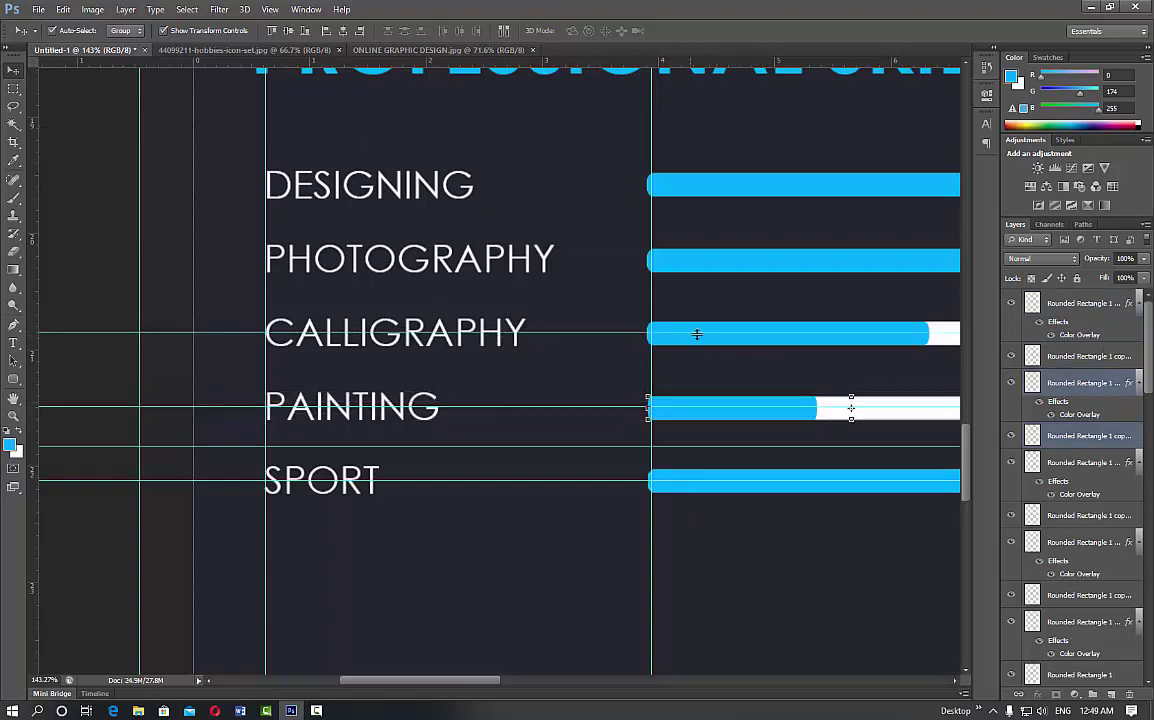
pyautogui.click(712, 330)
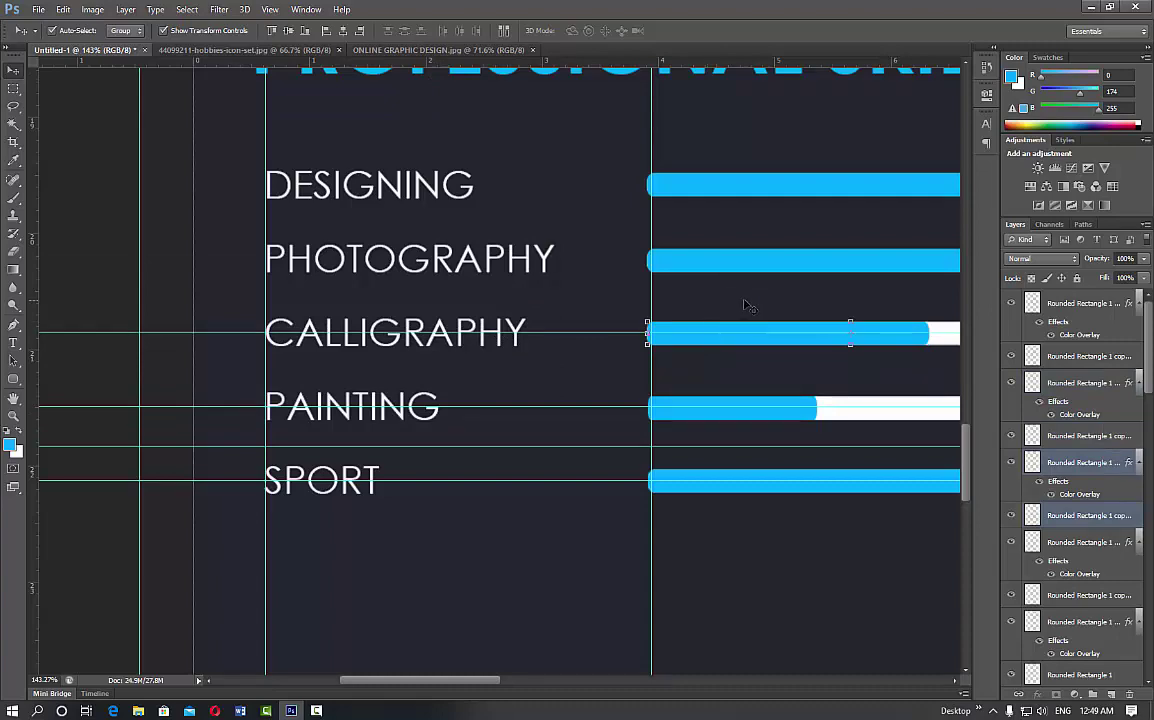
pyautogui.scroll(-3, 848, 296)
pyautogui.scroll(-2, 784, 482)
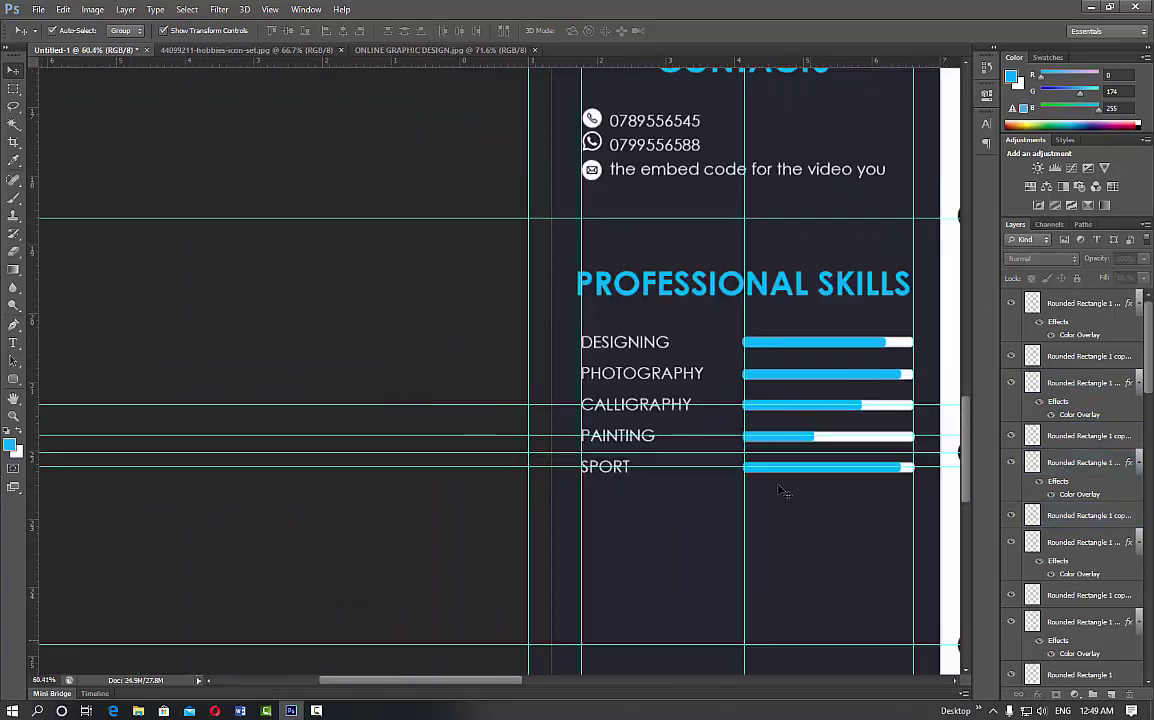
pyautogui.scroll(-2, 780, 490)
pyautogui.scroll(-1, 781, 500)
pyautogui.scroll(2, 740, 580)
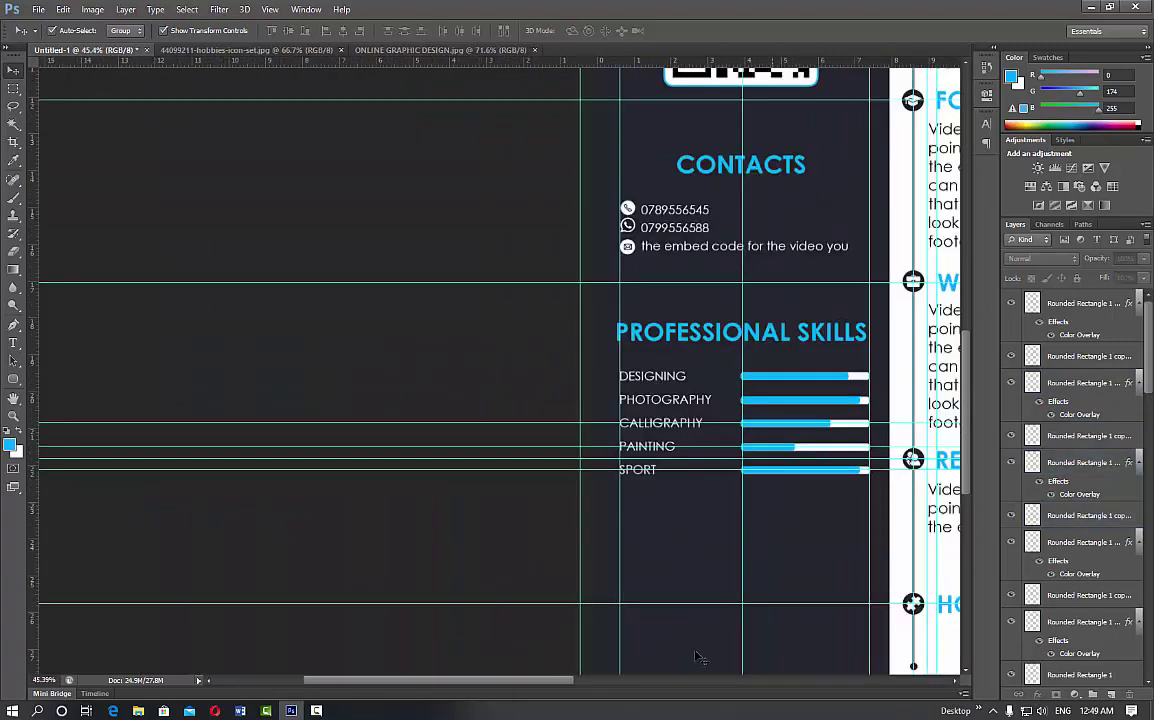
pyautogui.moveTo(561, 681); pyautogui.dragTo(612, 681)
pyautogui.scroll(-3, 697, 372)
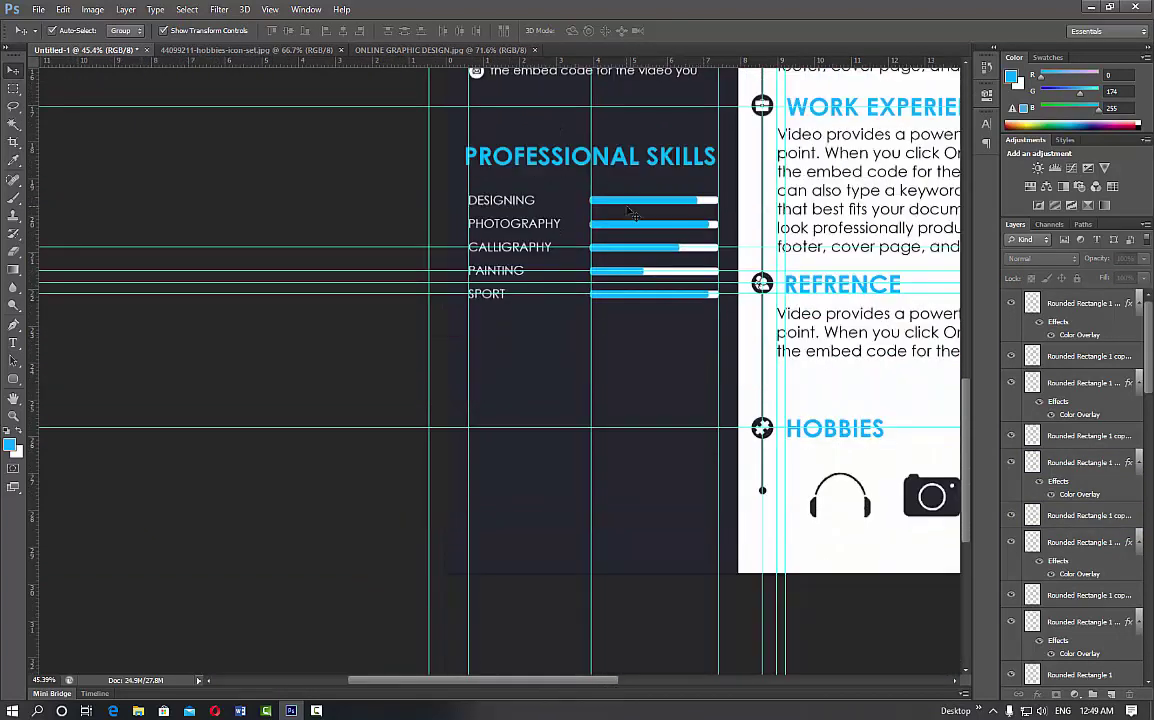
pyautogui.scroll(-1, 617, 364)
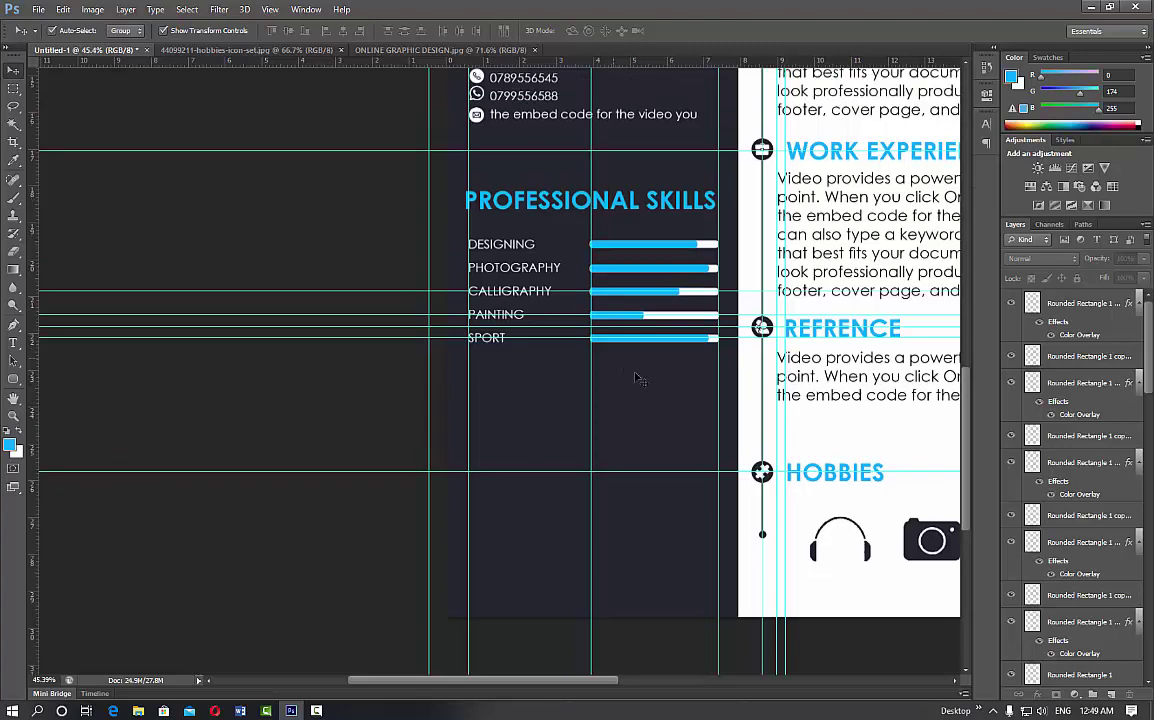
pyautogui.scroll(-1, 634, 378)
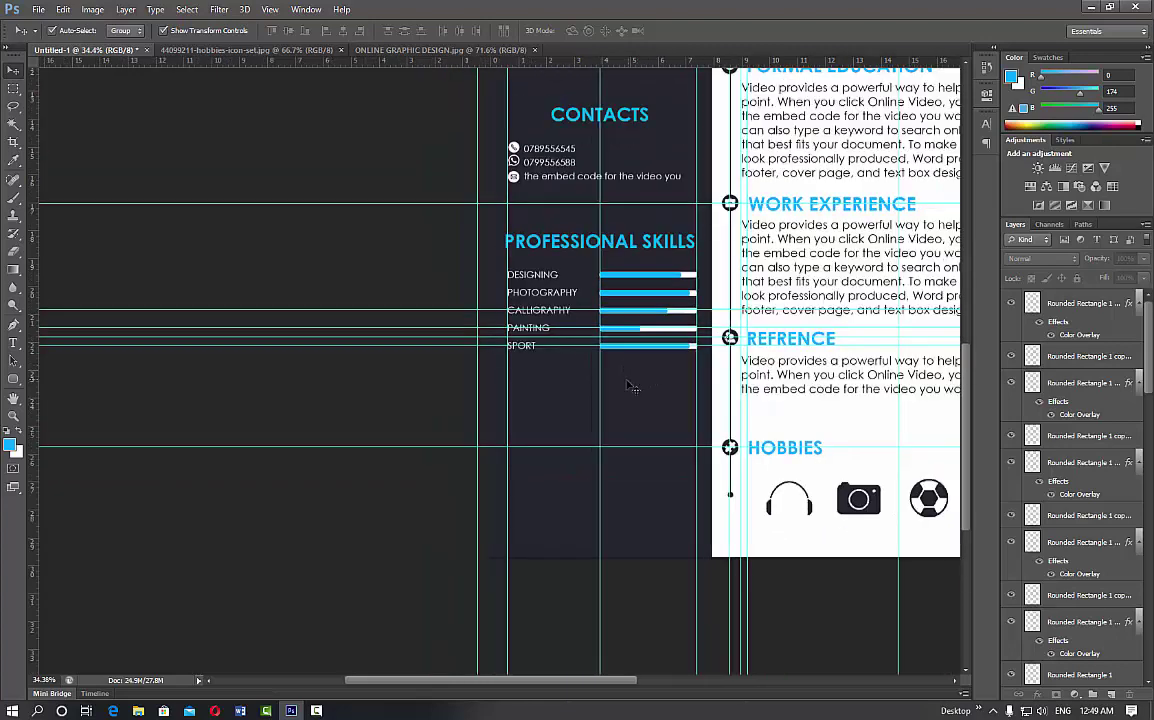
# Step: Copy the PROFESSIONAL SKILLS heading below the skill bars and retype it as LANGUAGES
pyautogui.scroll(1, 650, 327)
pyautogui.scroll(1, 650, 327)
pyautogui.click(645, 228)
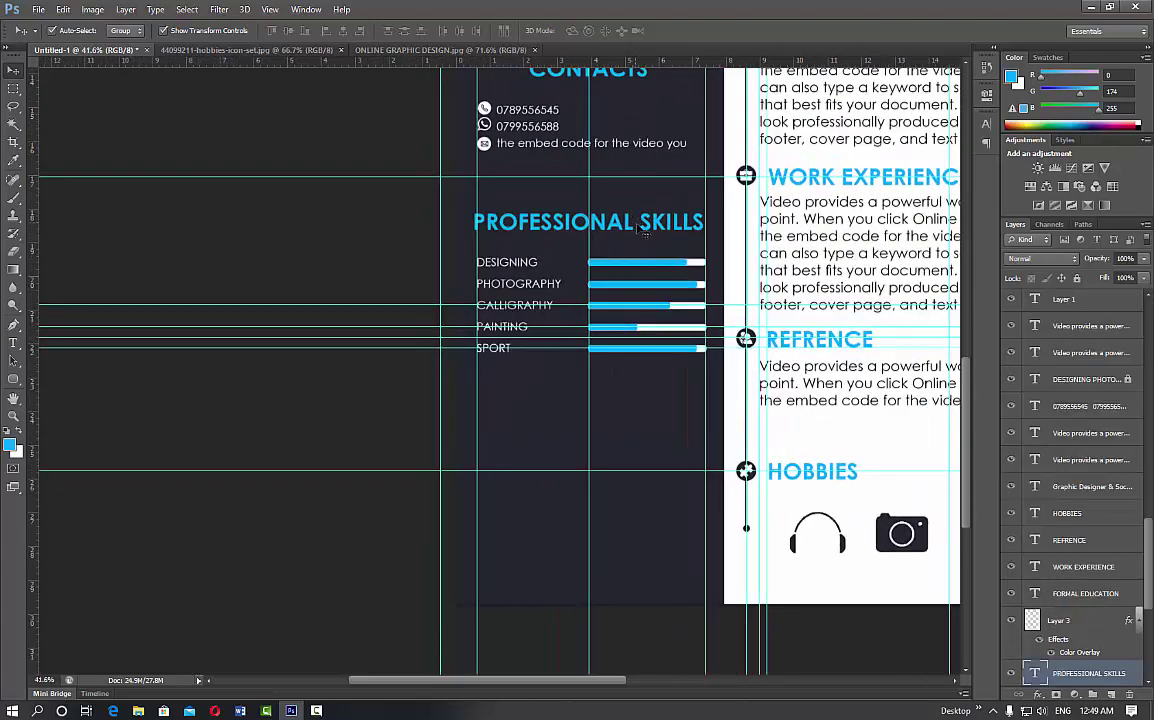
pyautogui.moveTo(645, 228); pyautogui.dragTo(649, 412)
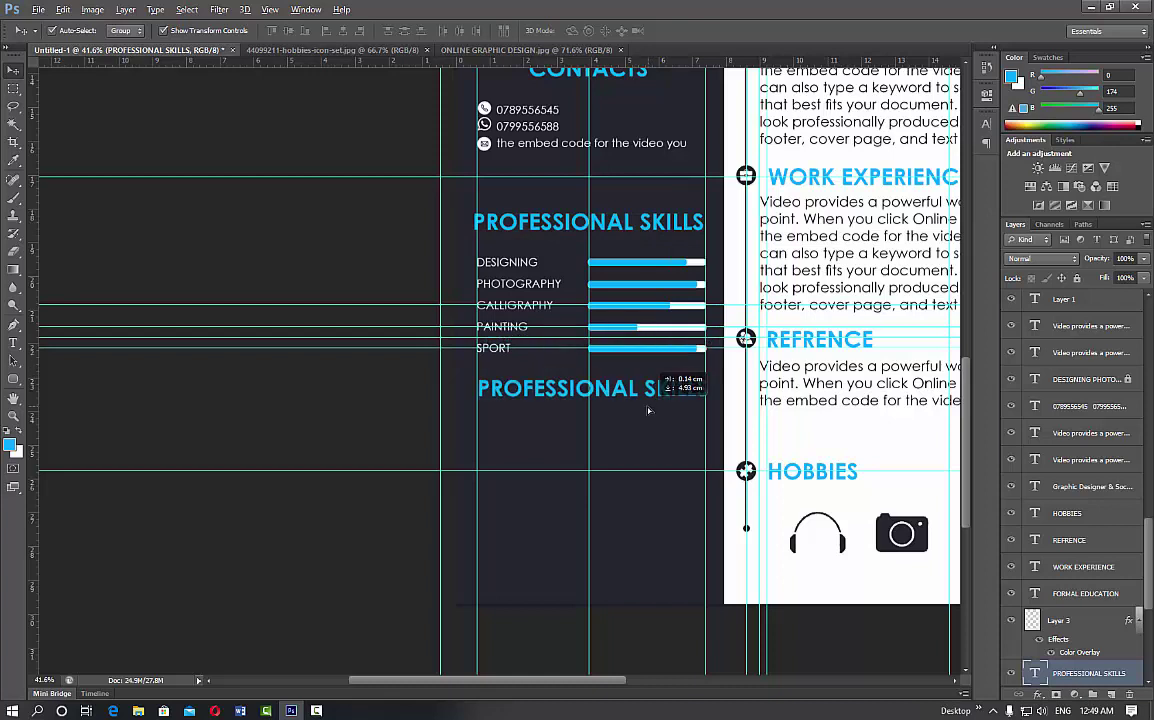
pyautogui.doubleClick(1034, 673)
pyautogui.write('LAN')
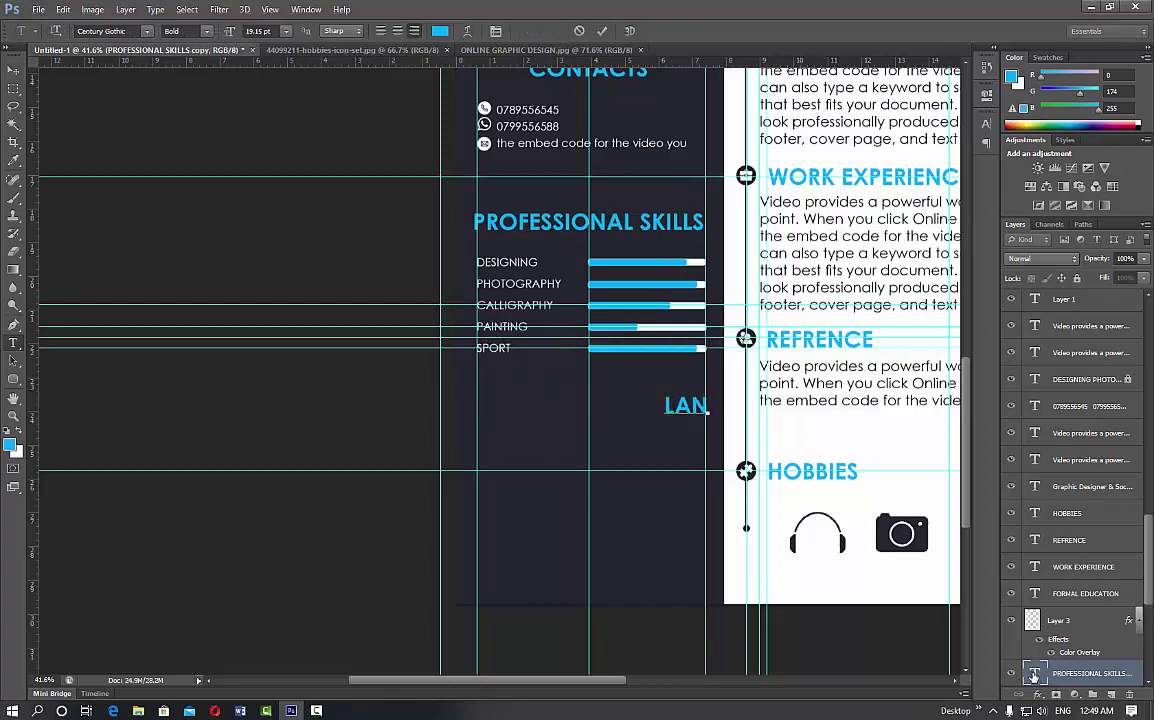
pyautogui.write('GUAGES')
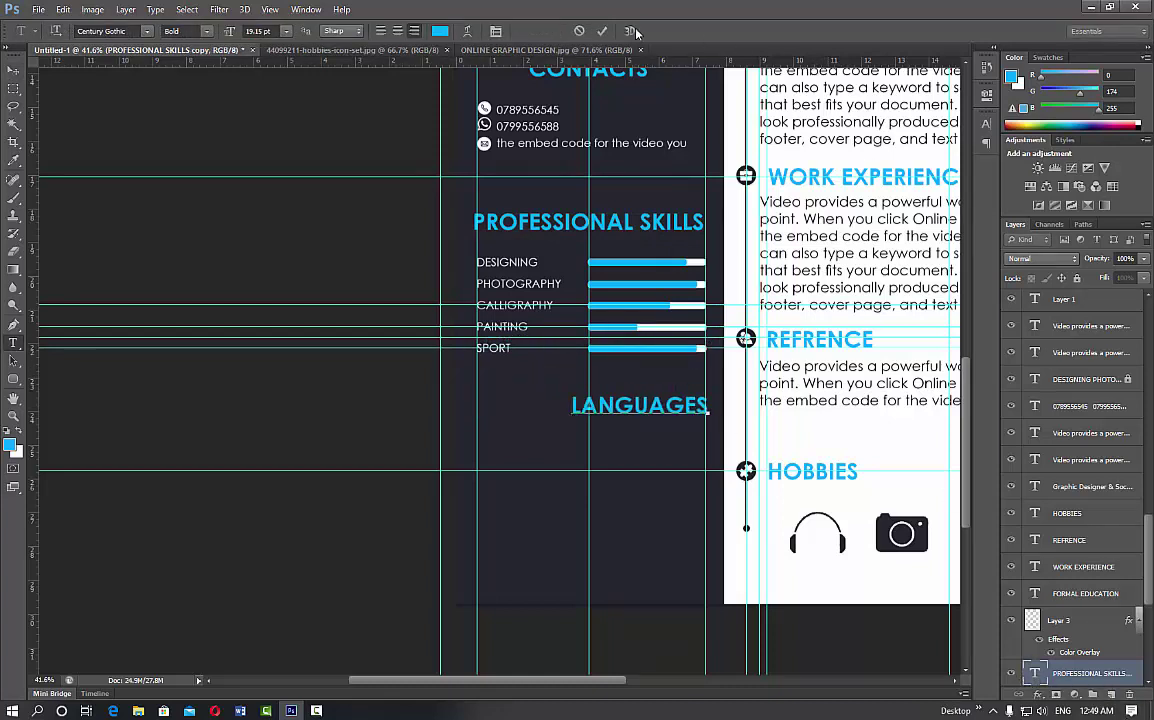
pyautogui.click(604, 31)
# Step: Centre the LANGUAGES heading under the skills, shifting it left and lower
pyautogui.press('v')
pyautogui.moveTo(655, 414); pyautogui.dragTo(622, 420)
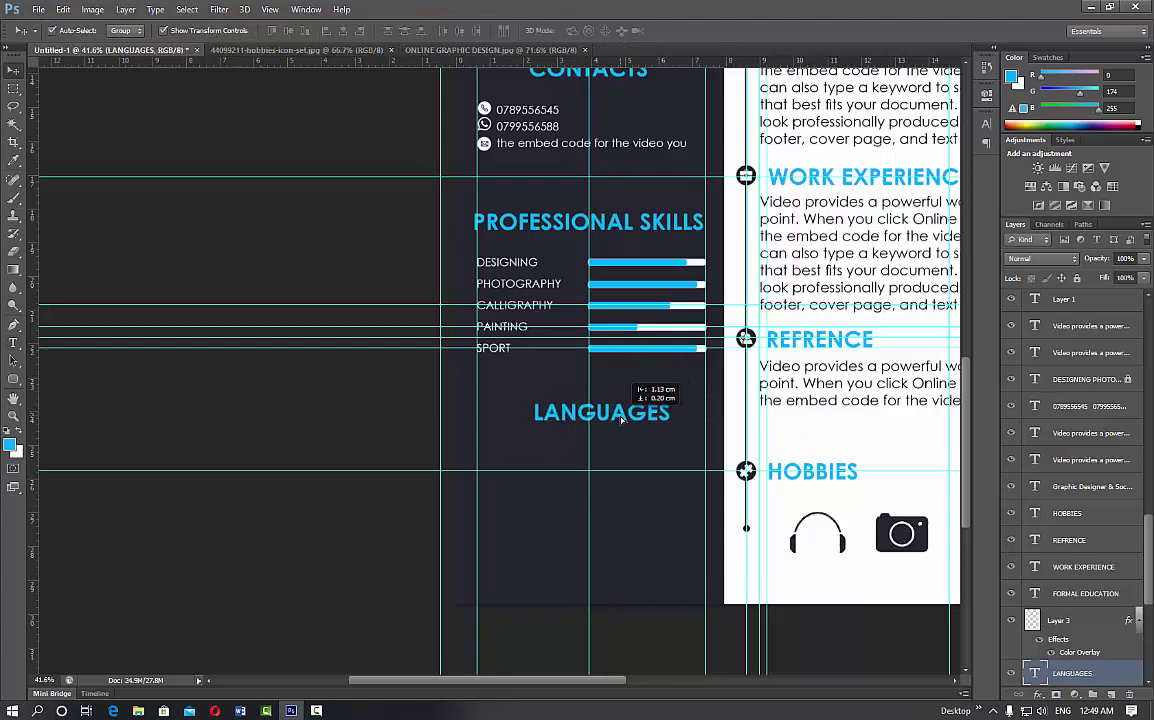
pyautogui.hotkey('shift', 'Left')
pyautogui.hotkey('shift', 'Left')
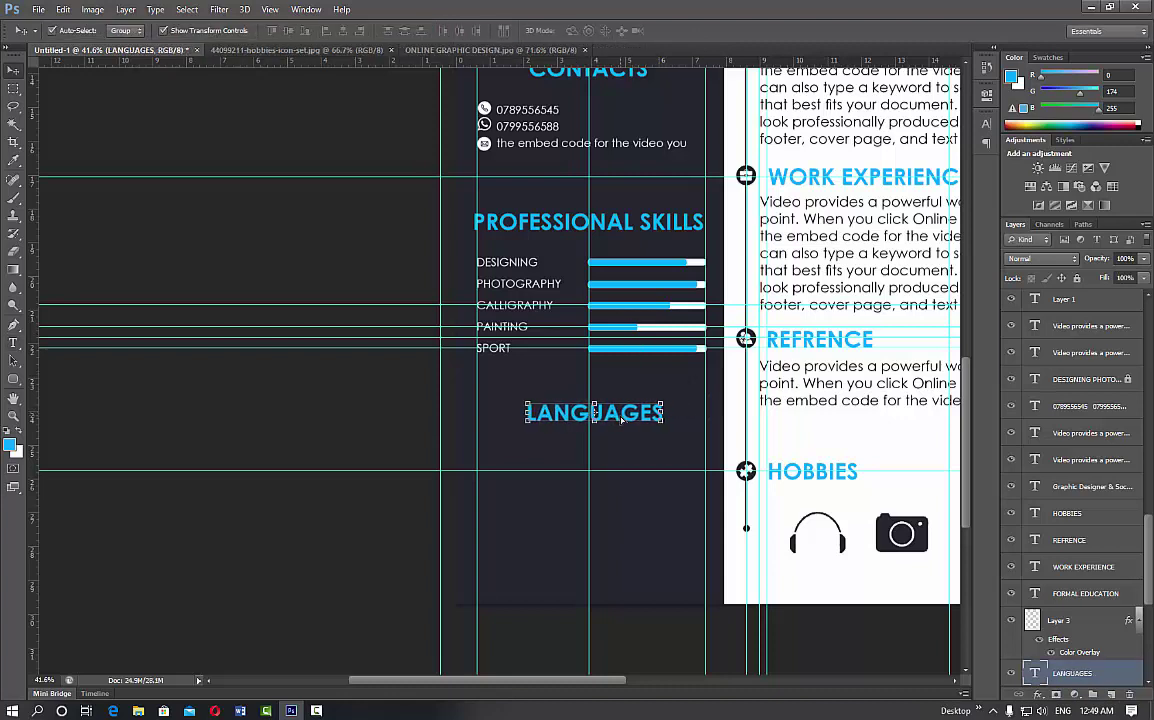
pyautogui.hotkey('shift', 'Down')
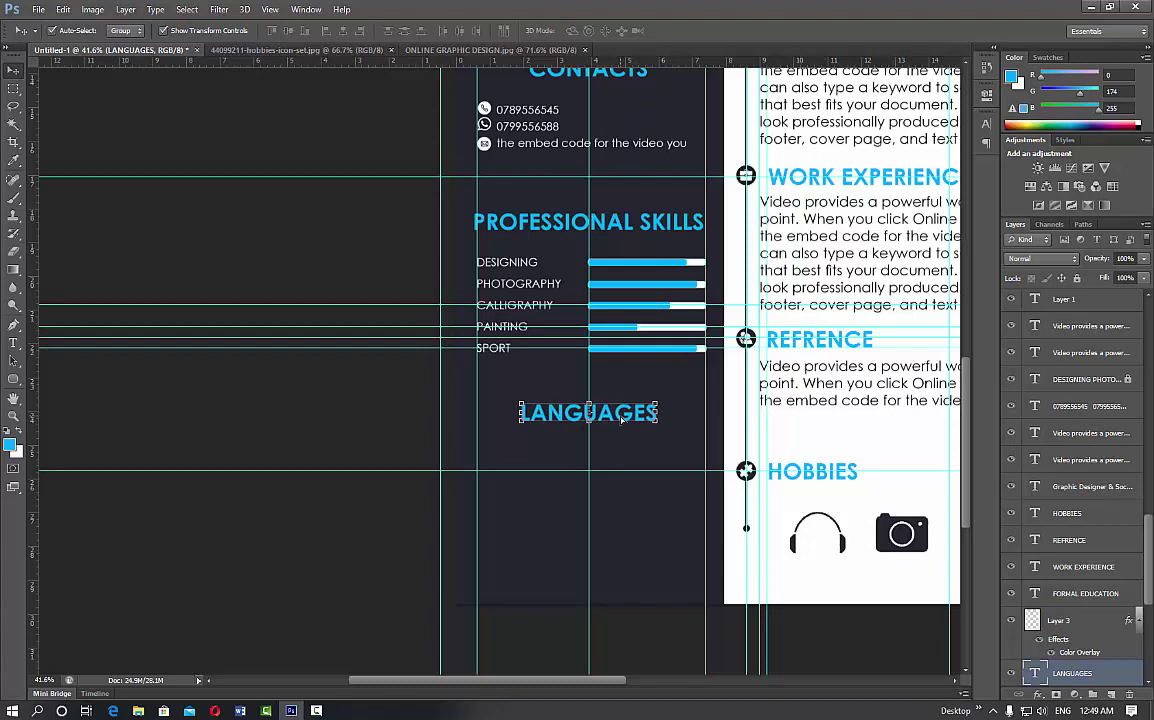
pyautogui.press('Down')
pyautogui.press('Down')
pyautogui.press('Down')
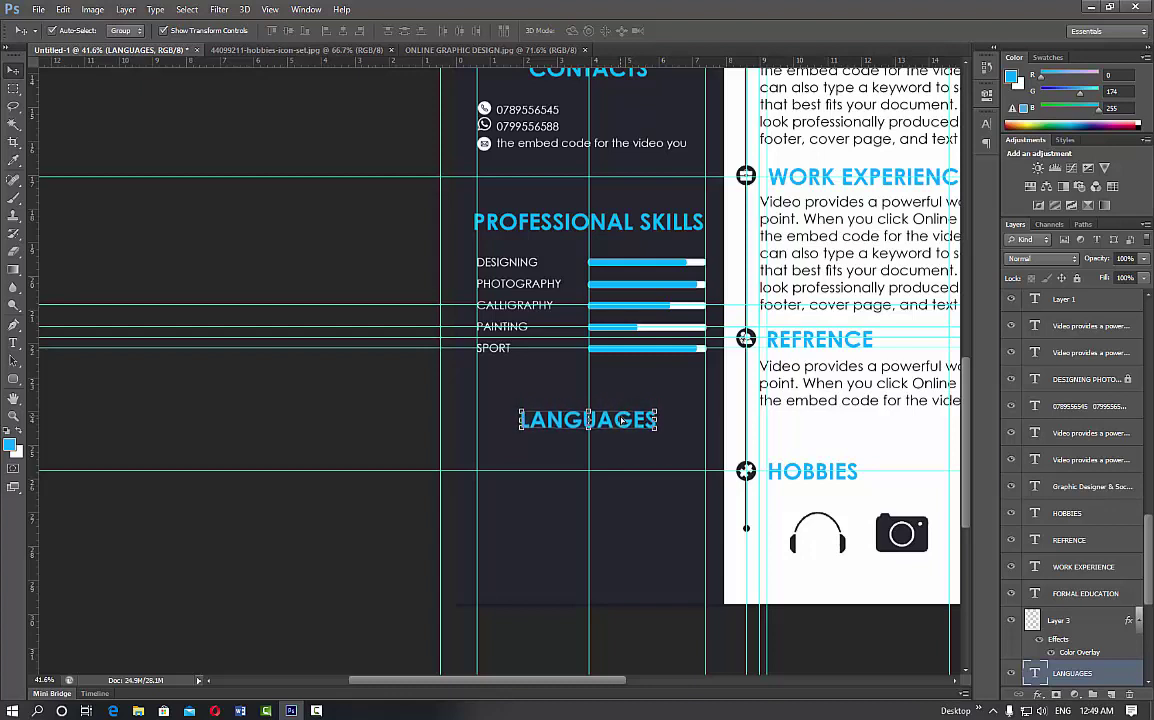
pyautogui.press('Down')
pyautogui.press('Down')
pyautogui.press('Down')
pyautogui.press('Down')
pyautogui.press('Down')
pyautogui.press('Down')
pyautogui.press('Down')
pyautogui.press('Down')
pyautogui.press('Down')
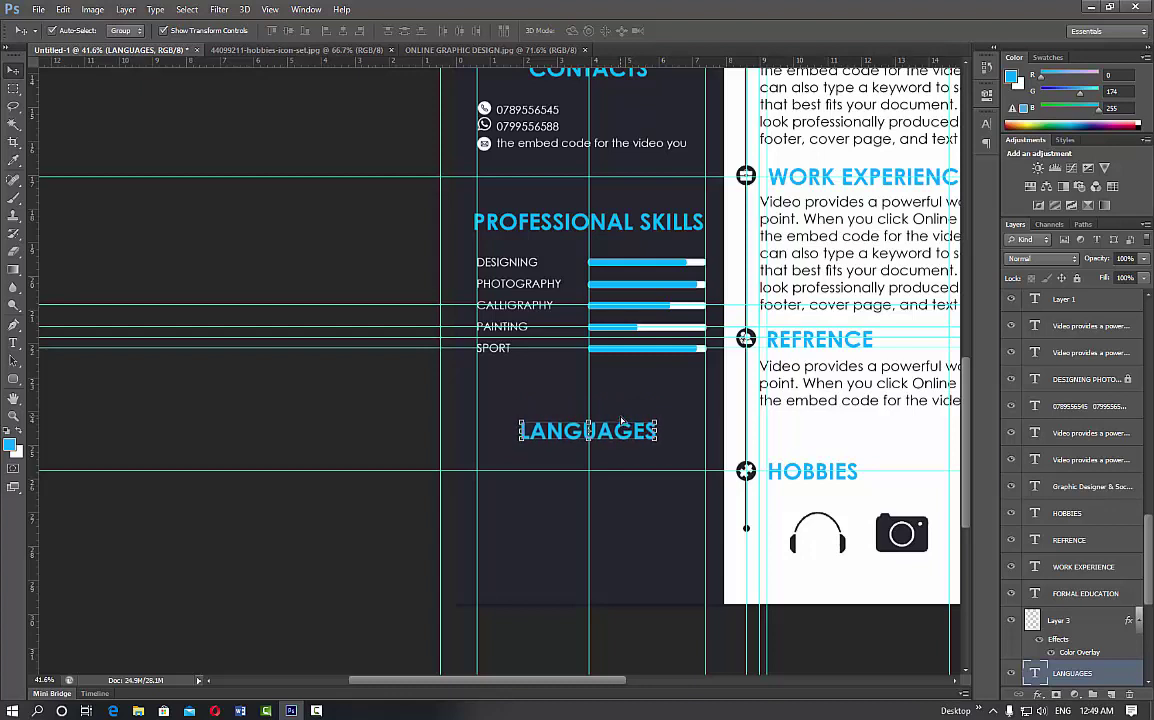
pyautogui.press('Down')
pyautogui.press('Down')
pyautogui.press('Down')
pyautogui.press('Down')
pyautogui.press('Down')
pyautogui.press('Down')
pyautogui.press('Down')
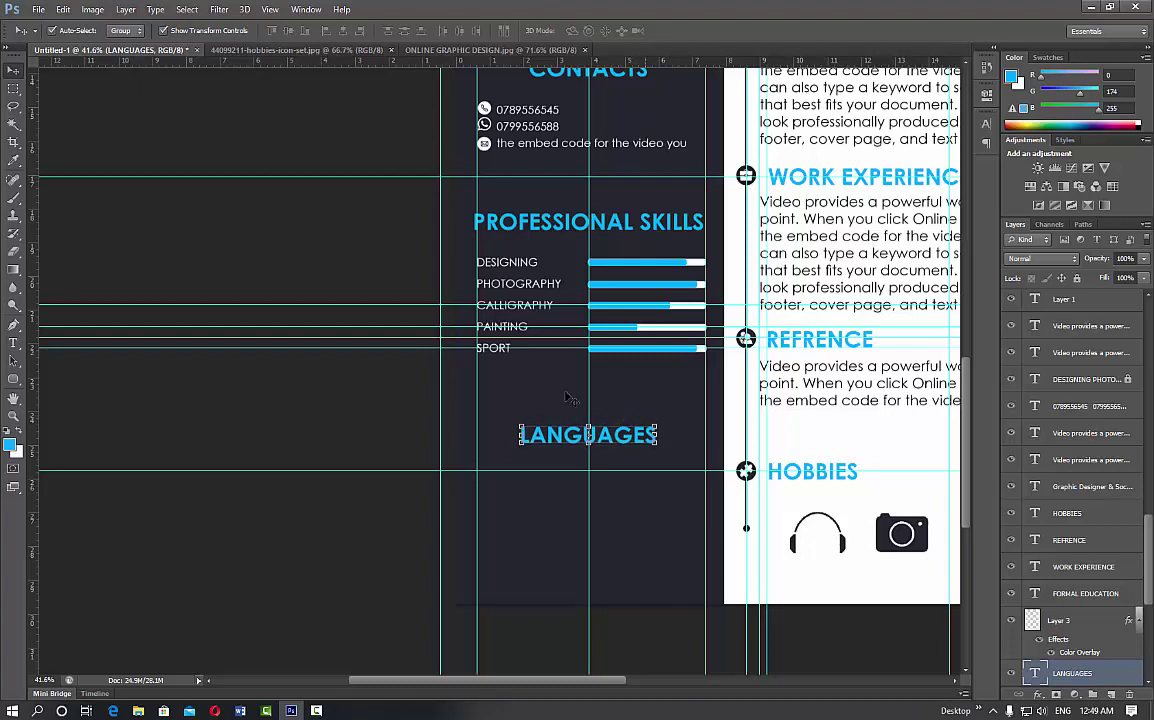
# Step: Select the skill labels with their bars and move them down slightly
pyautogui.click(676, 391)
pyautogui.rightClick(511, 283)
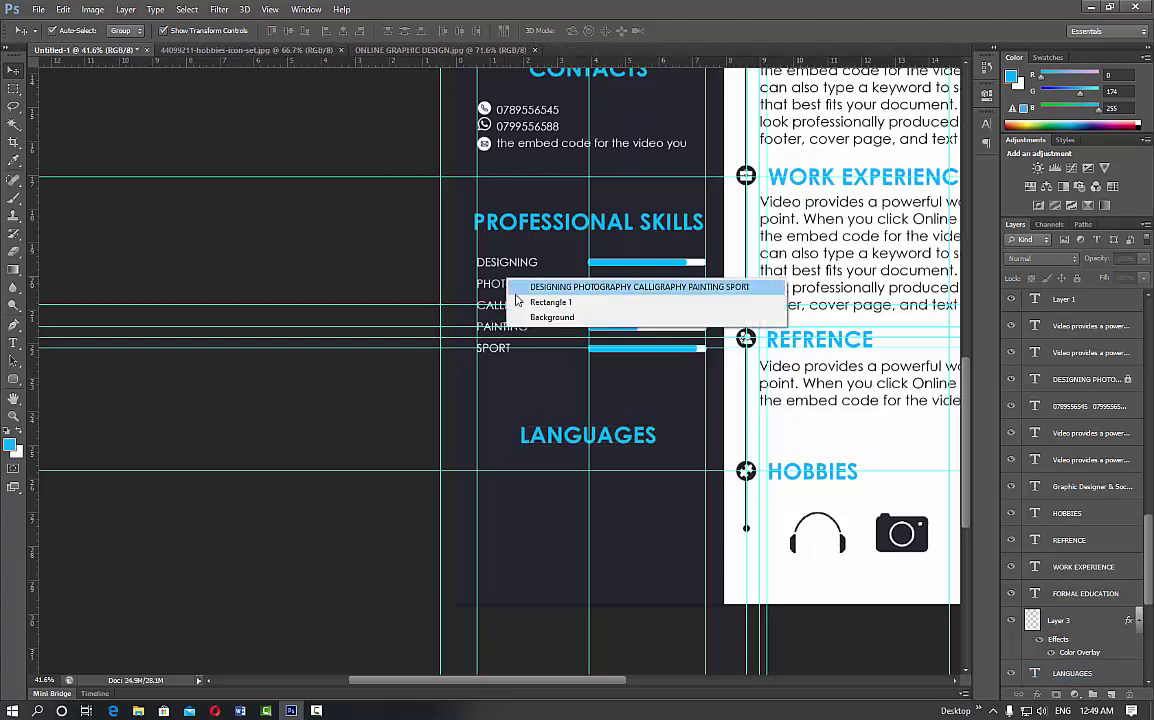
pyautogui.click(582, 287)
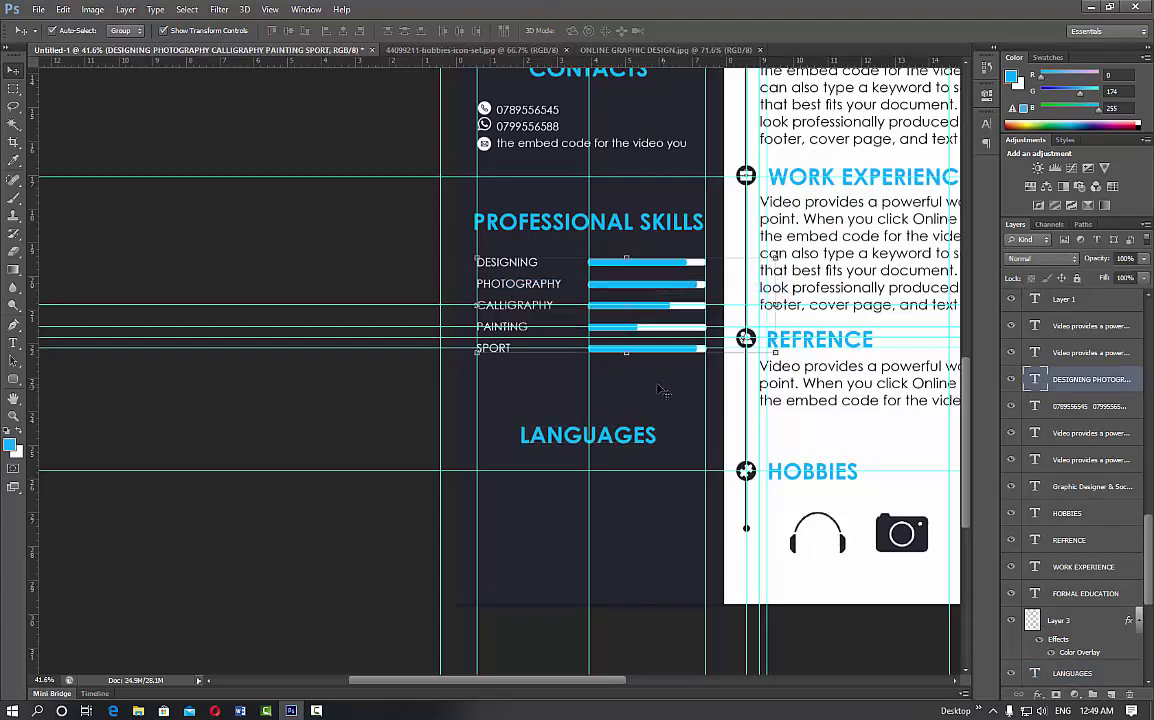
pyautogui.click(704, 380)
pyautogui.moveTo(714, 380); pyautogui.dragTo(462, 214)
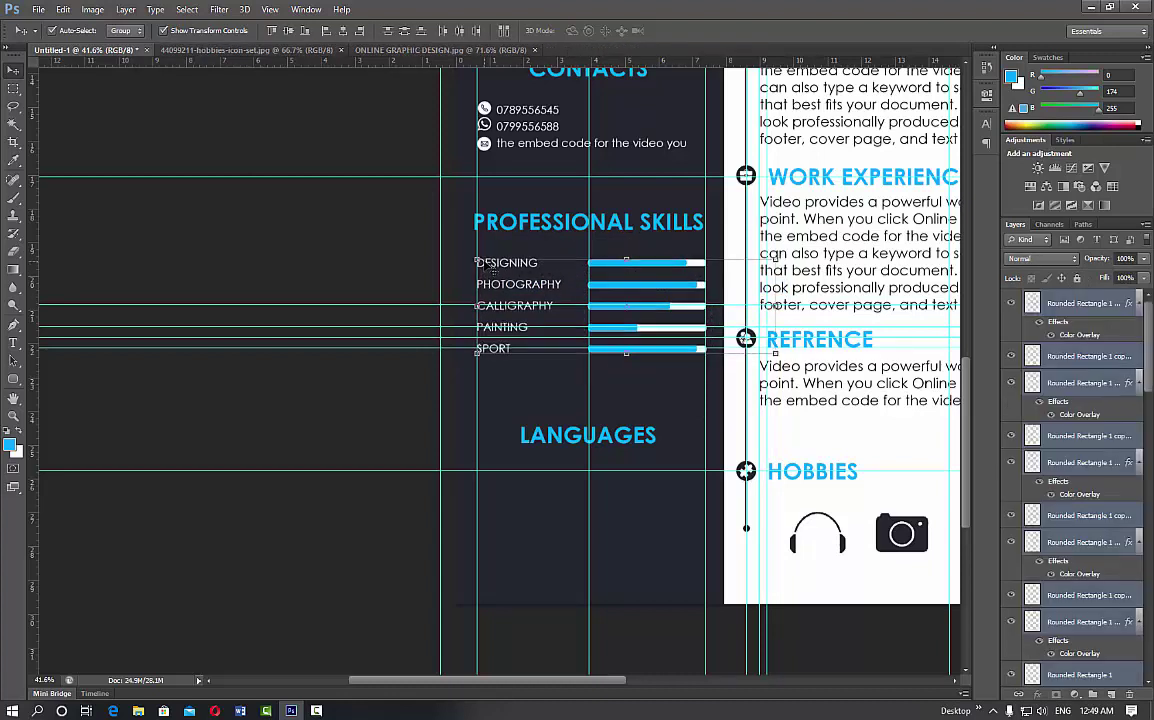
pyautogui.moveTo(484, 263); pyautogui.dragTo(484, 268)
pyautogui.press('Down')
pyautogui.press('Down')
pyautogui.press('Down')
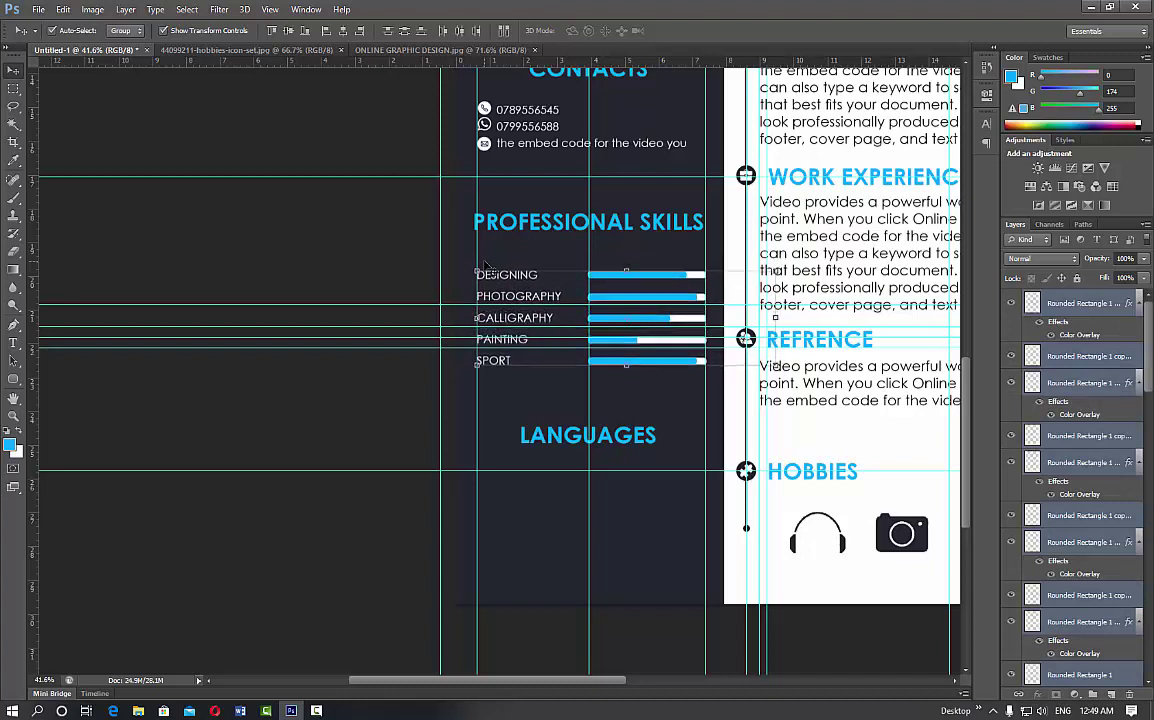
# Step: Nudge the PROFESSIONAL SKILLS heading down one step and the contact details two
pyautogui.click(557, 228)
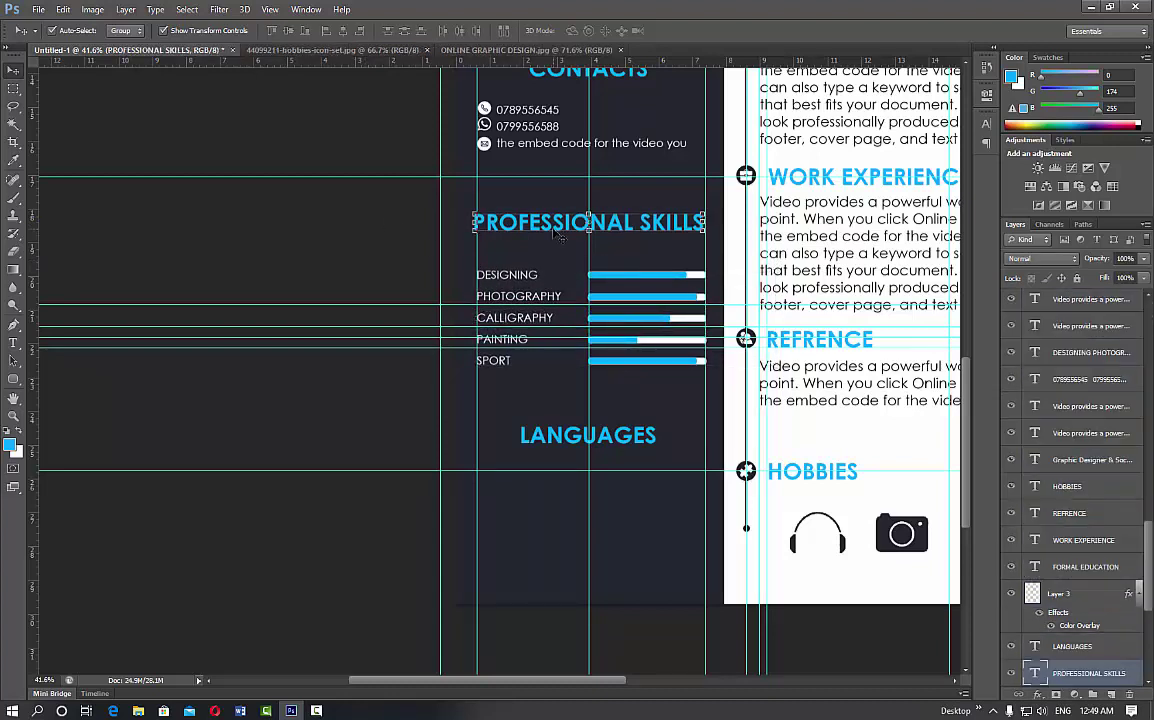
pyautogui.press('Down')
pyautogui.press('Down')
pyautogui.press('Down')
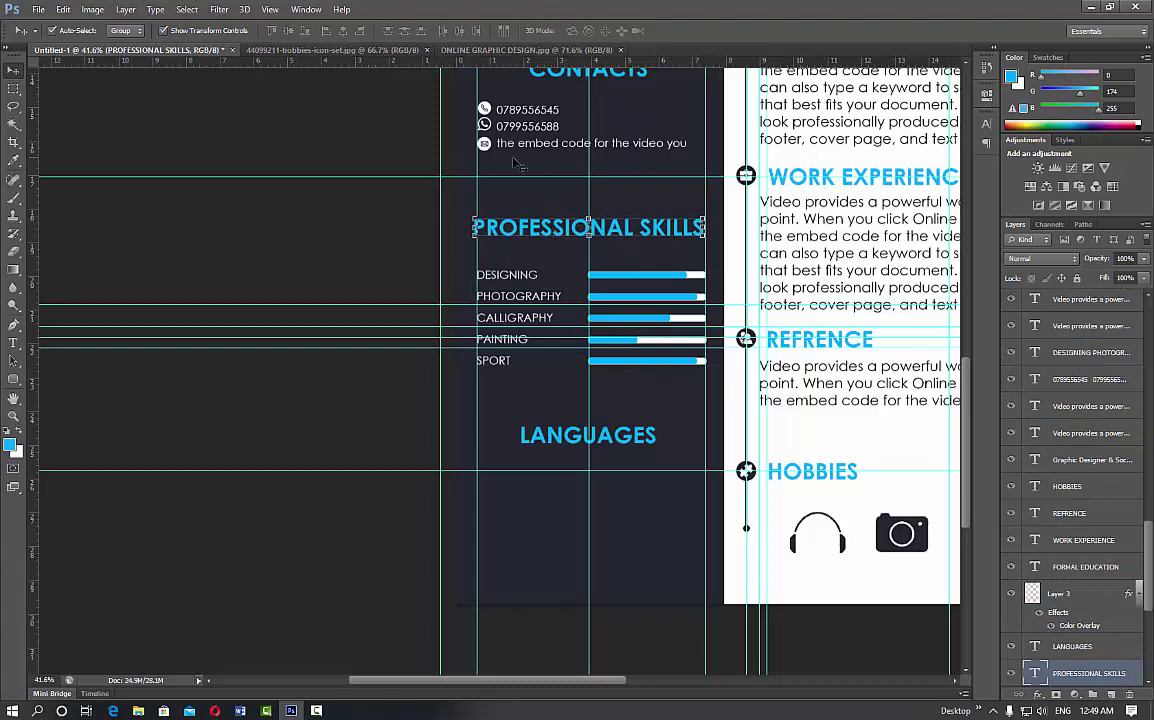
pyautogui.moveTo(430, 145); pyautogui.dragTo(627, 113)
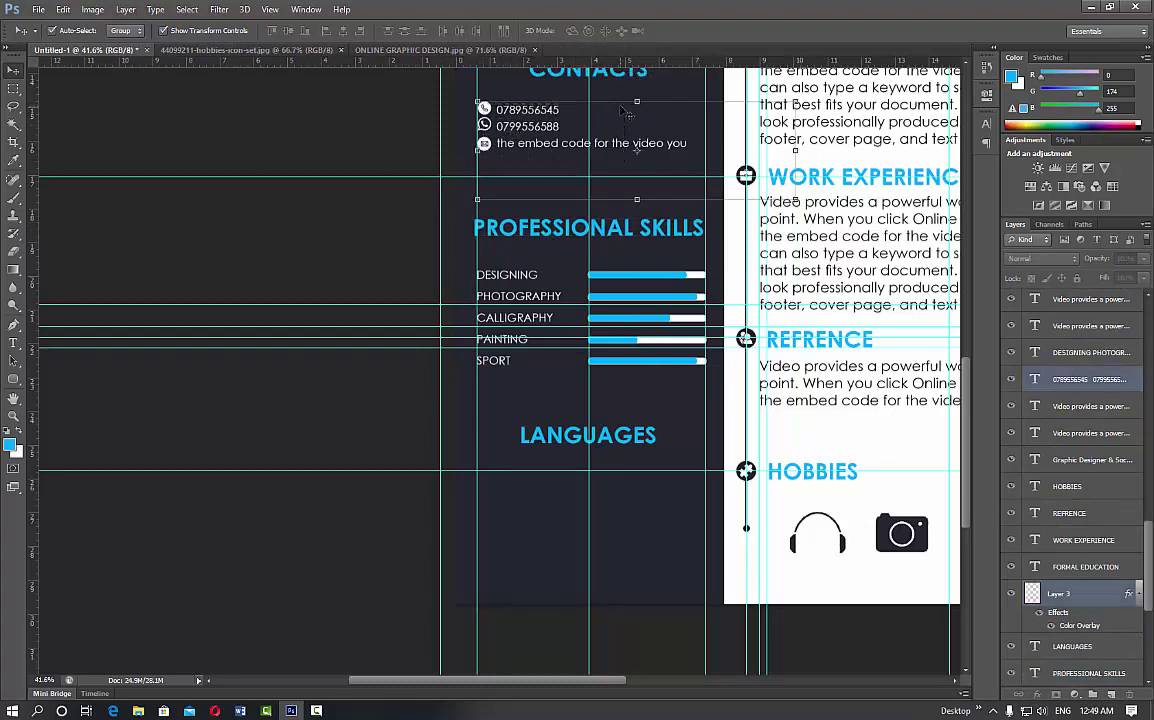
pyautogui.press('Down')
pyautogui.press('Down')
pyautogui.press('Down')
pyautogui.press('Down')
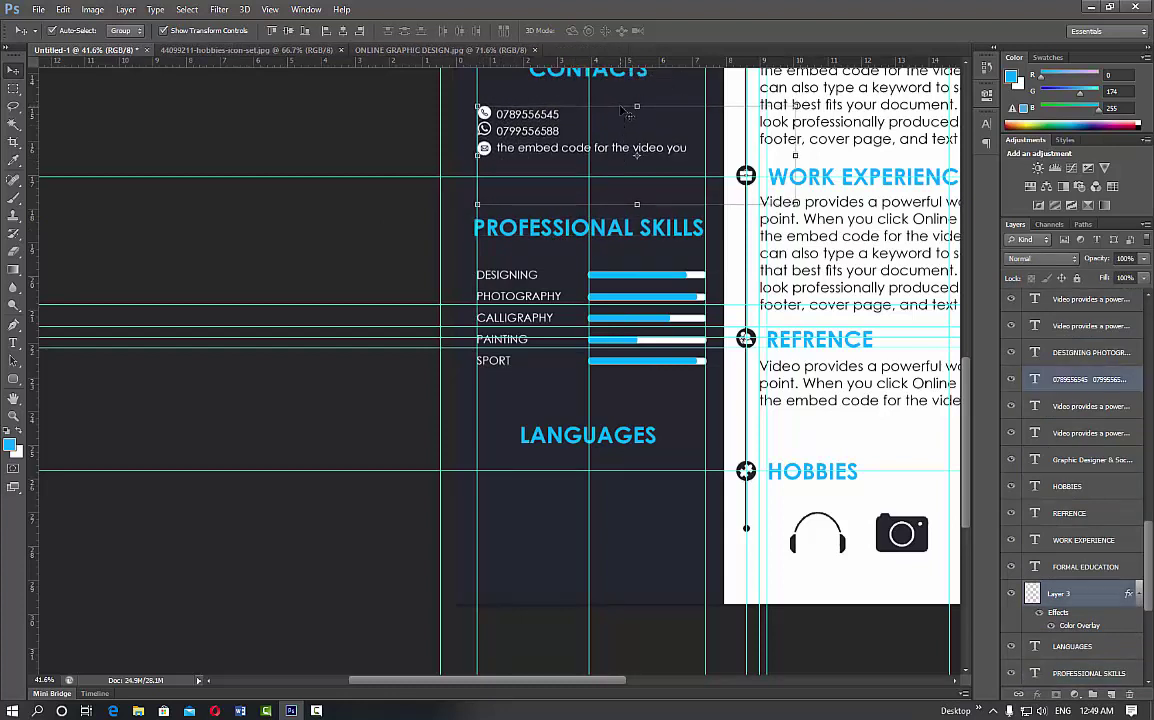
pyautogui.press('Down')
pyautogui.press('Down')
pyautogui.click(335, 278)
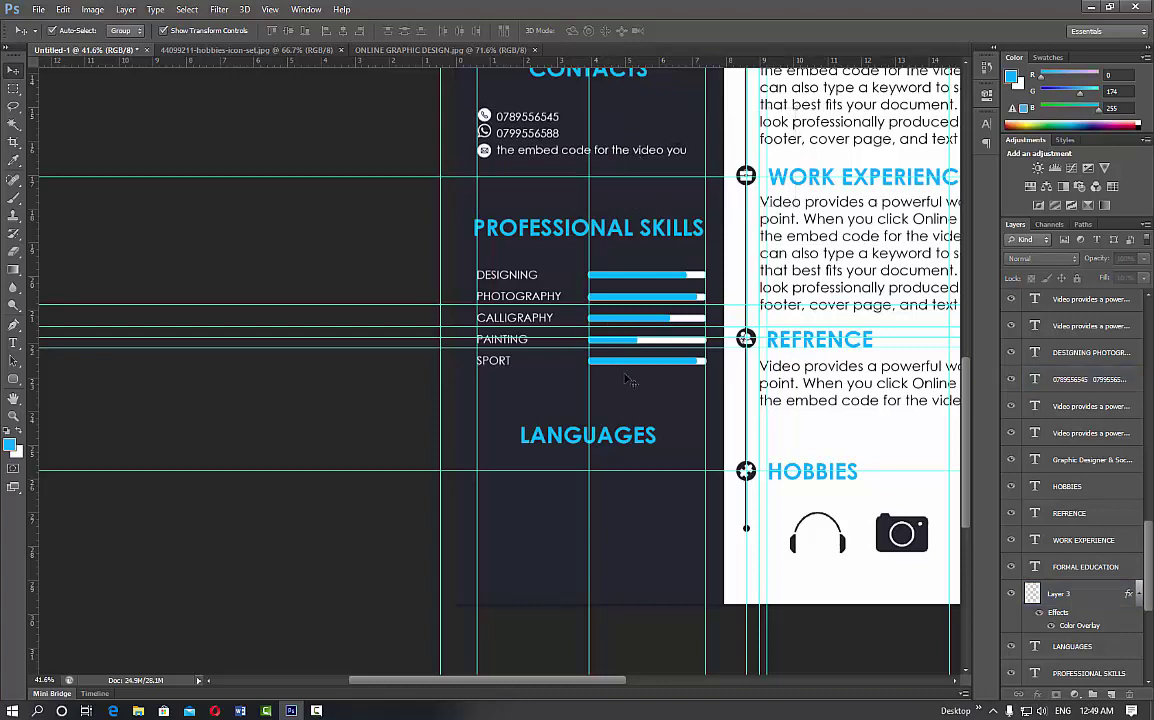
pyautogui.scroll(1, 630, 443)
# Step: Copy the skill labels below LANGUAGES and retype them as DARI, PASHTO, ENGLISH, URDO
pyautogui.moveTo(504, 280); pyautogui.dragTo(504, 537)
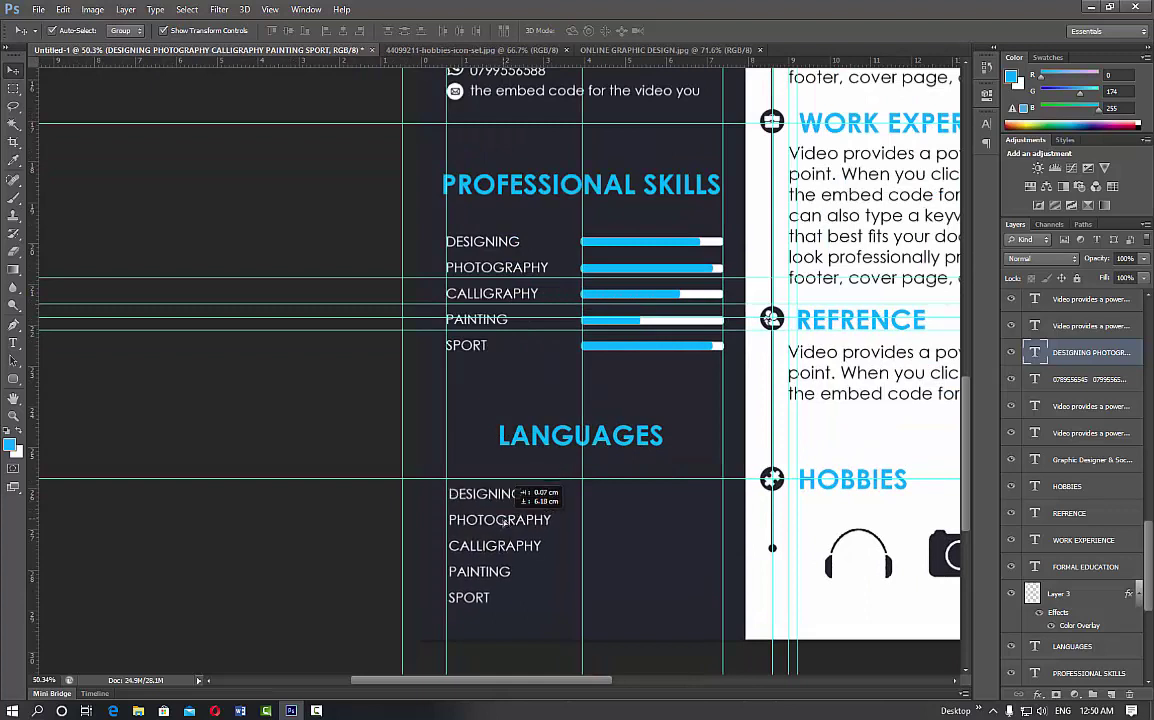
pyautogui.doubleClick(1036, 354)
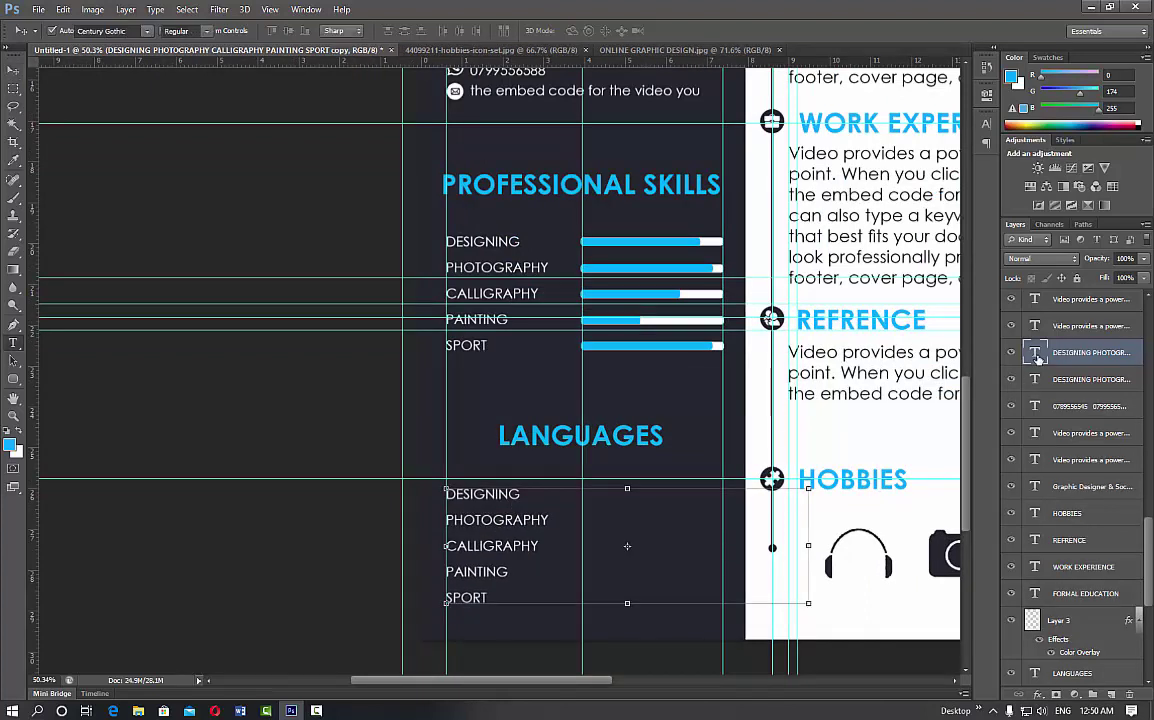
pyautogui.write('DARI')
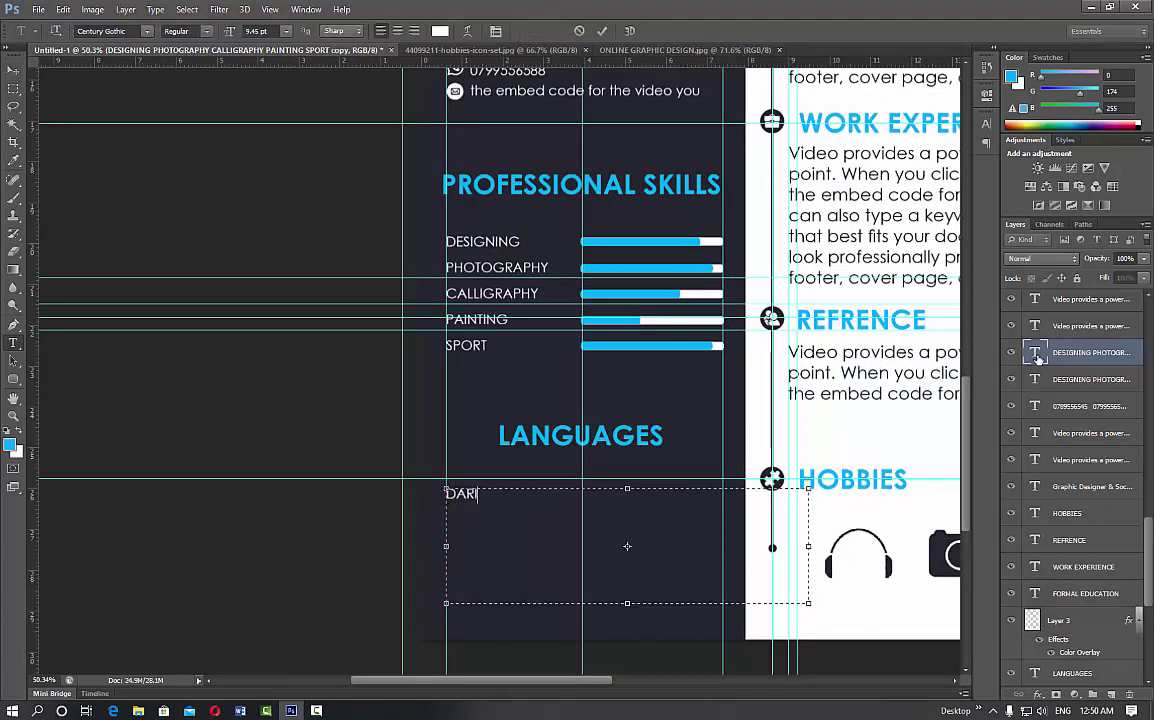
pyautogui.write('D')
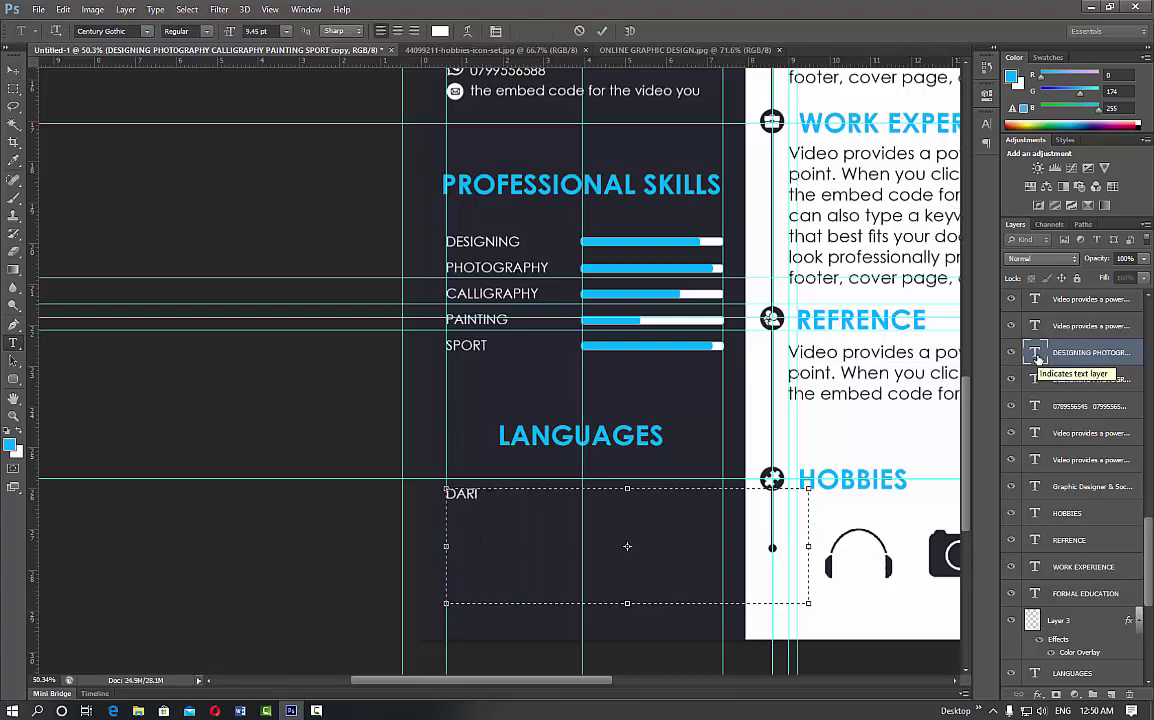
pyautogui.write('ASHTO')
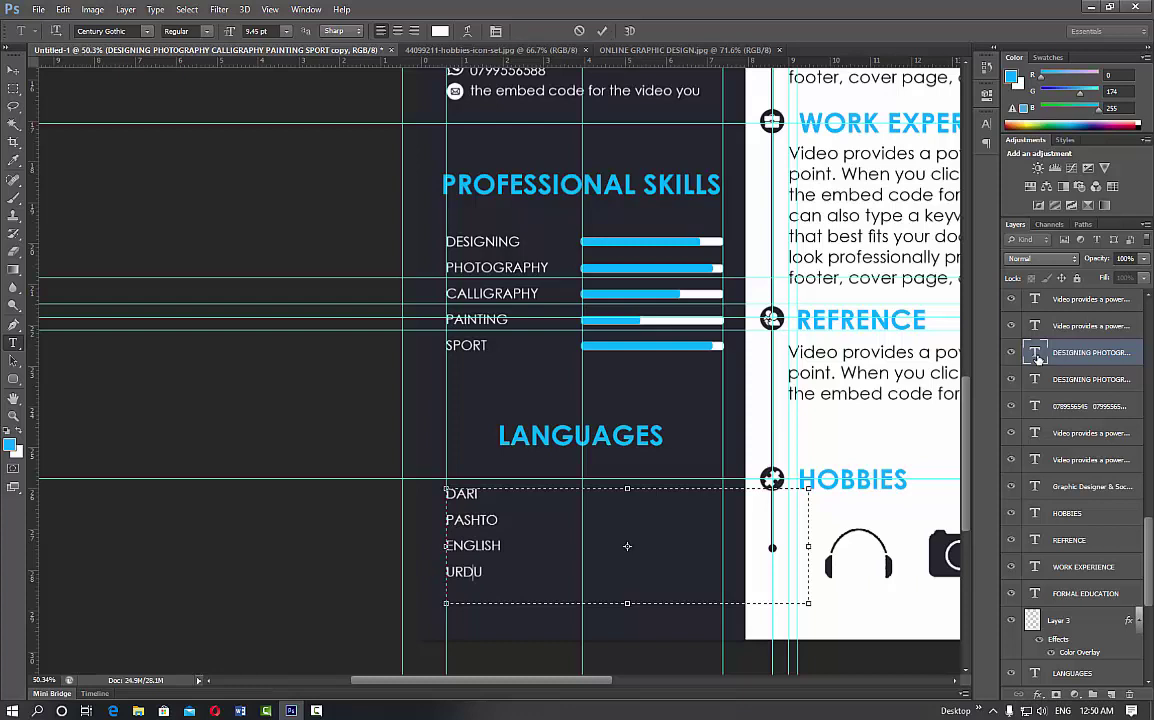
pyautogui.press('BackSpace')
pyautogui.write('O')
pyautogui.click(603, 32)
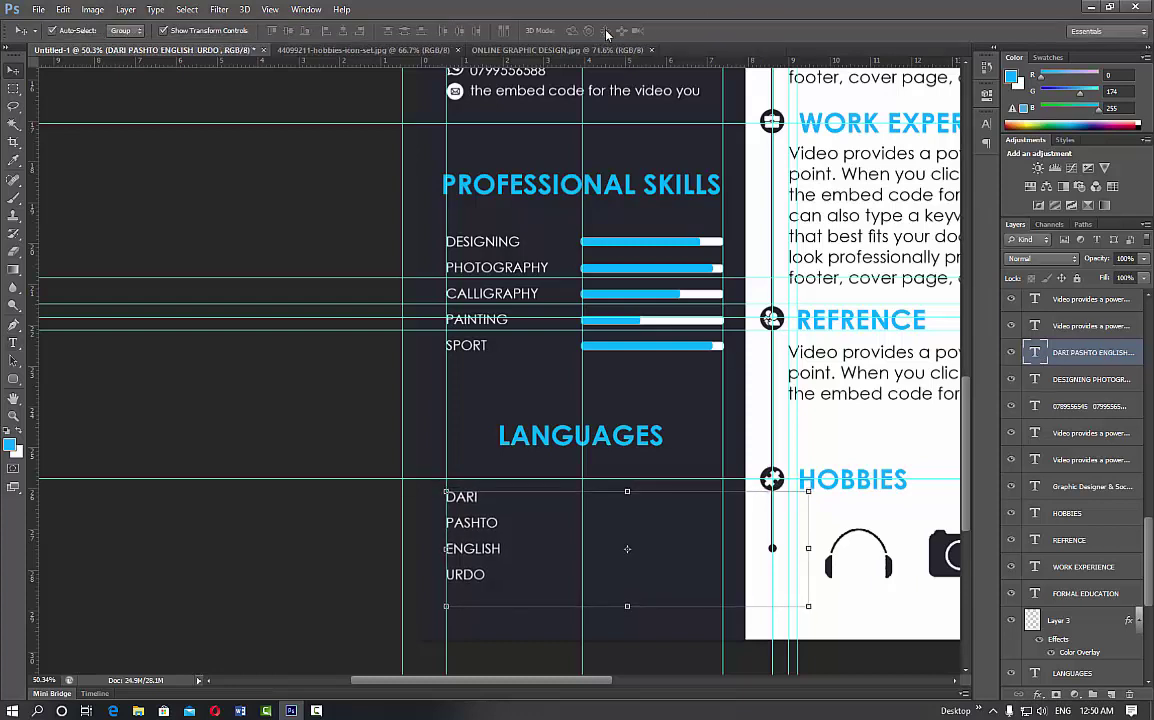
pyautogui.press('Up')
pyautogui.press('Up')
pyautogui.press('Up')
pyautogui.press('Up')
pyautogui.press('Up')
pyautogui.press('Up')
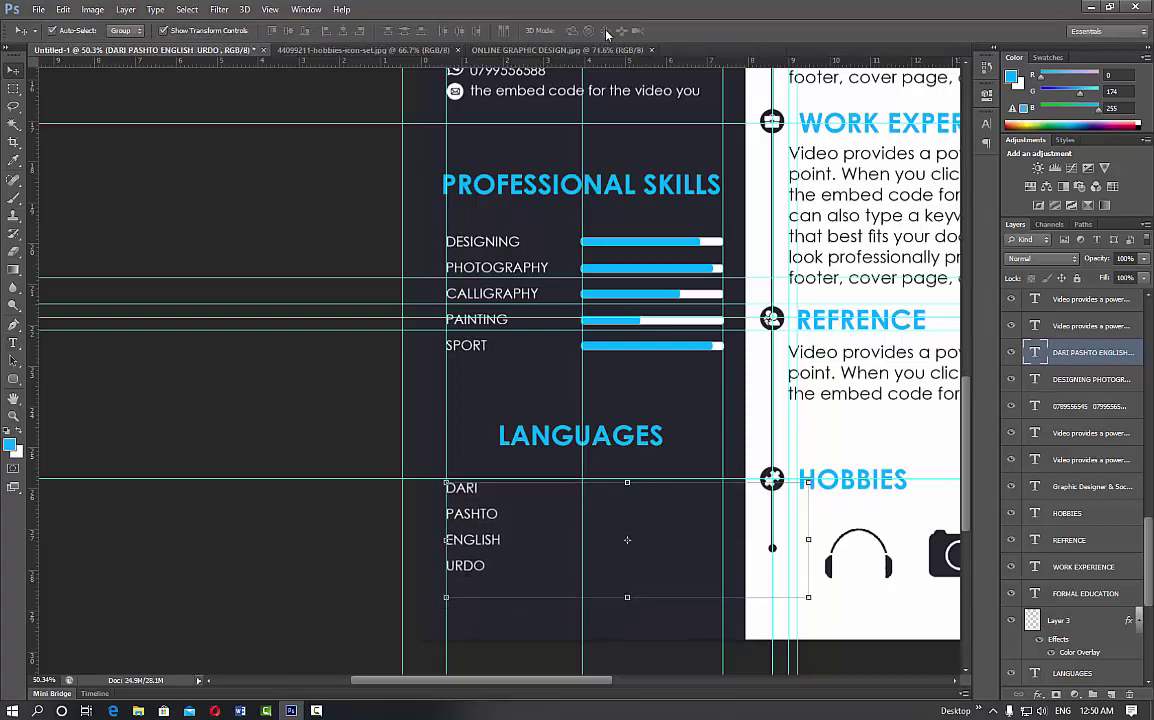
pyautogui.click(268, 343)
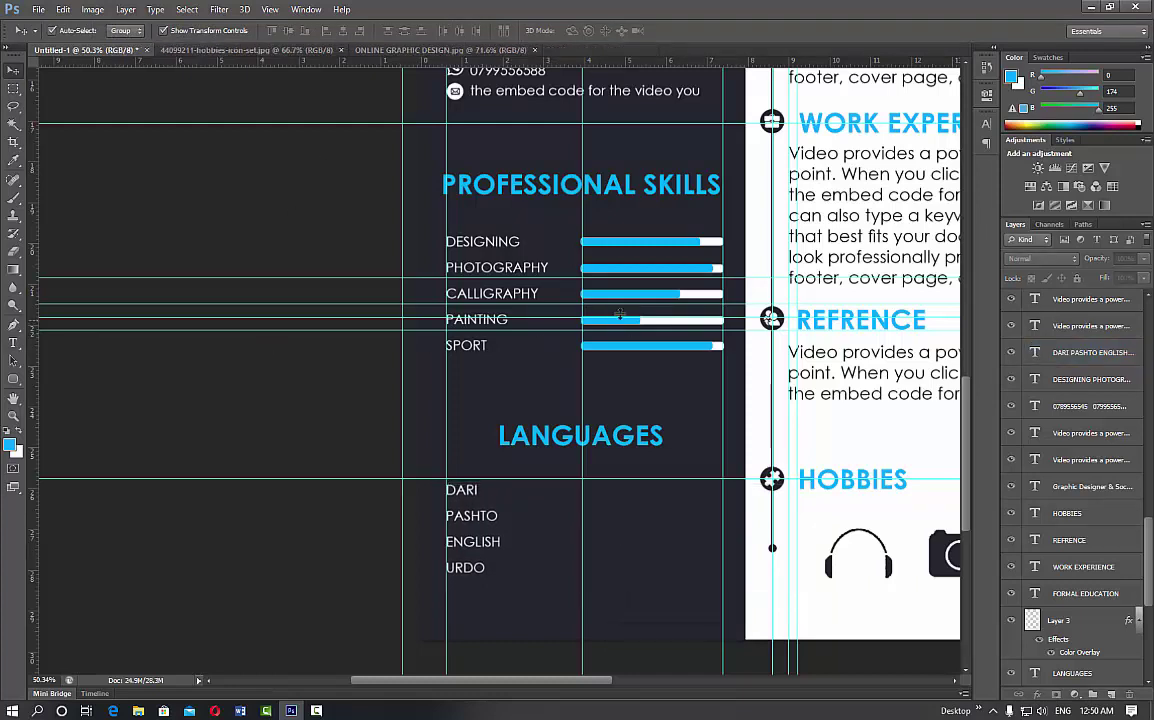
pyautogui.click(458, 240)
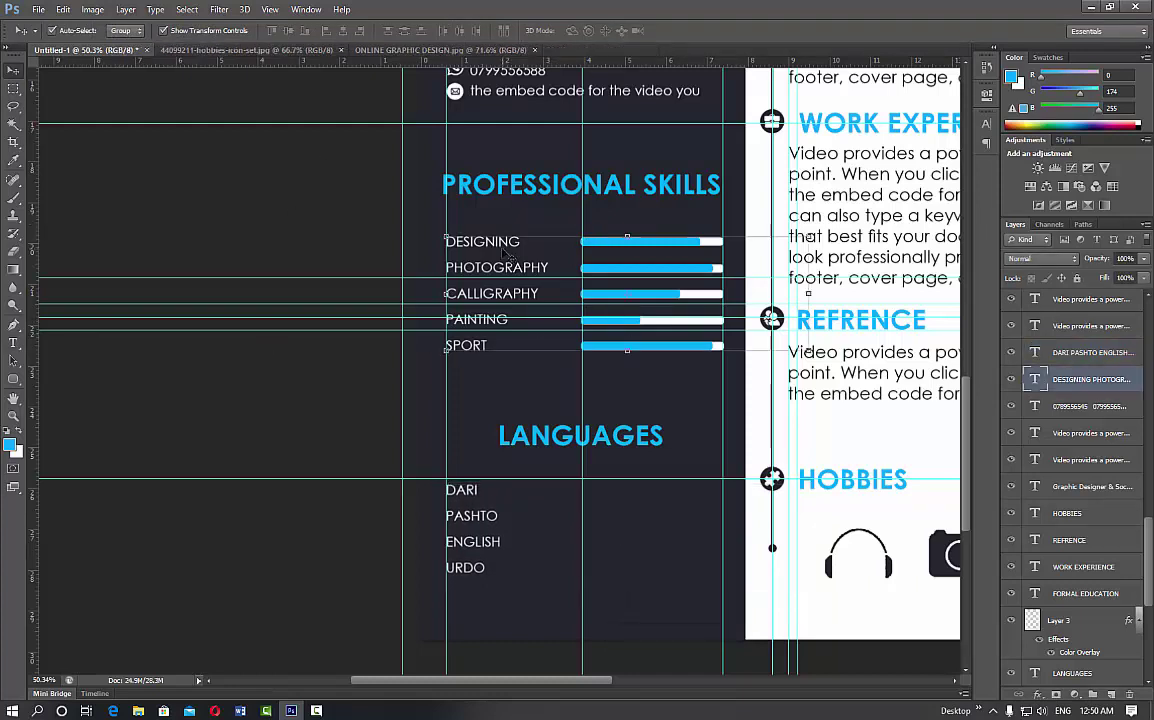
# Step: Lock the skills text, copy the skill bars under Languages, and stretch DARI's bar full
pyautogui.click(1077, 278)
pyautogui.moveTo(604, 221)
pyautogui.mouseDown()
pyautogui.moveTo(651, 330)
pyautogui.moveTo(631, 573)
pyautogui.mouseUp()
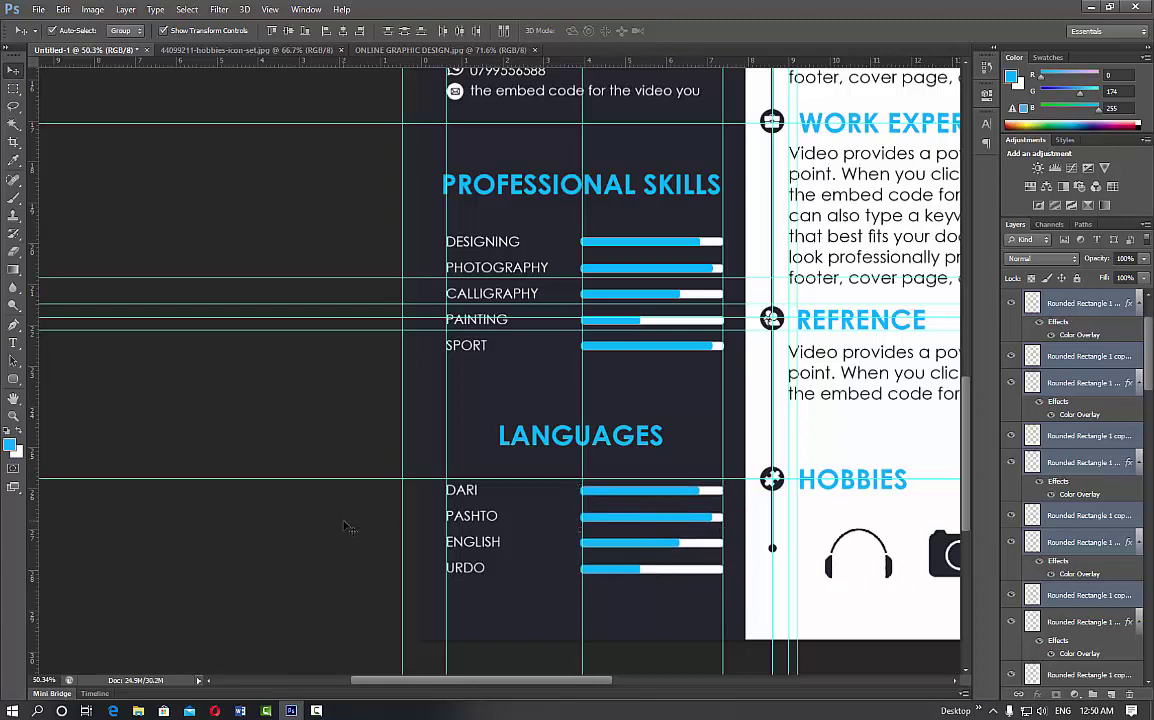
pyautogui.click(690, 490)
pyautogui.scroll(3, 700, 490)
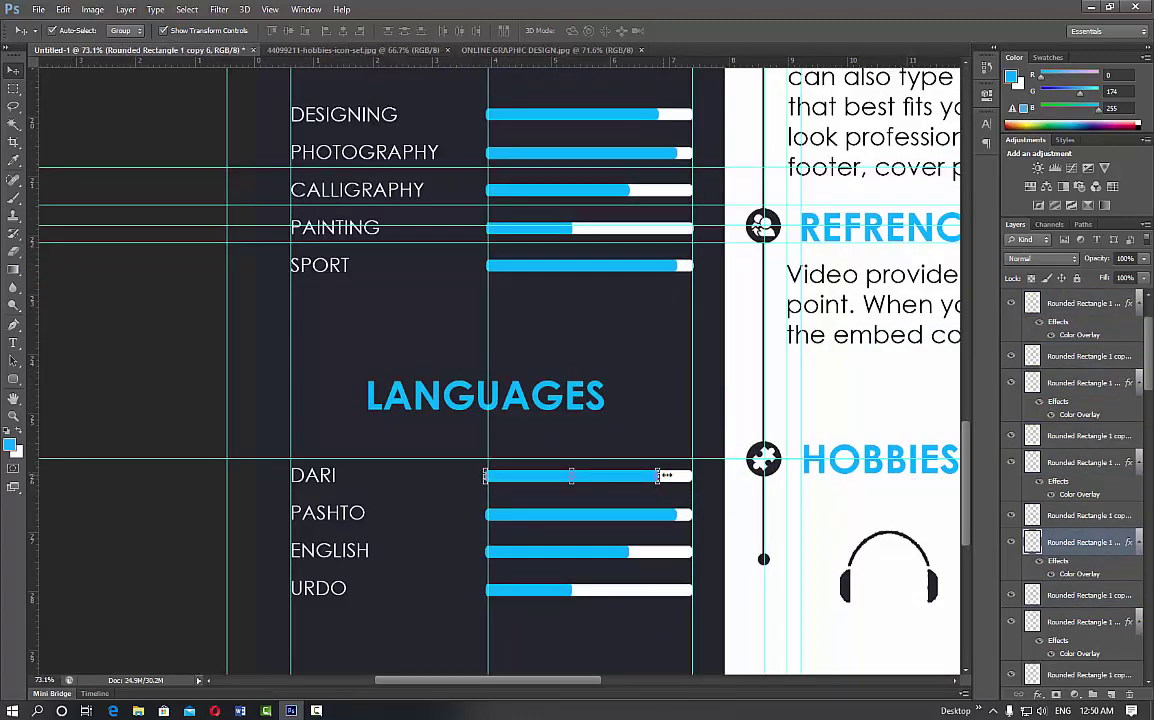
pyautogui.moveTo(660, 476); pyautogui.dragTo(688, 476)
pyautogui.press('Return')
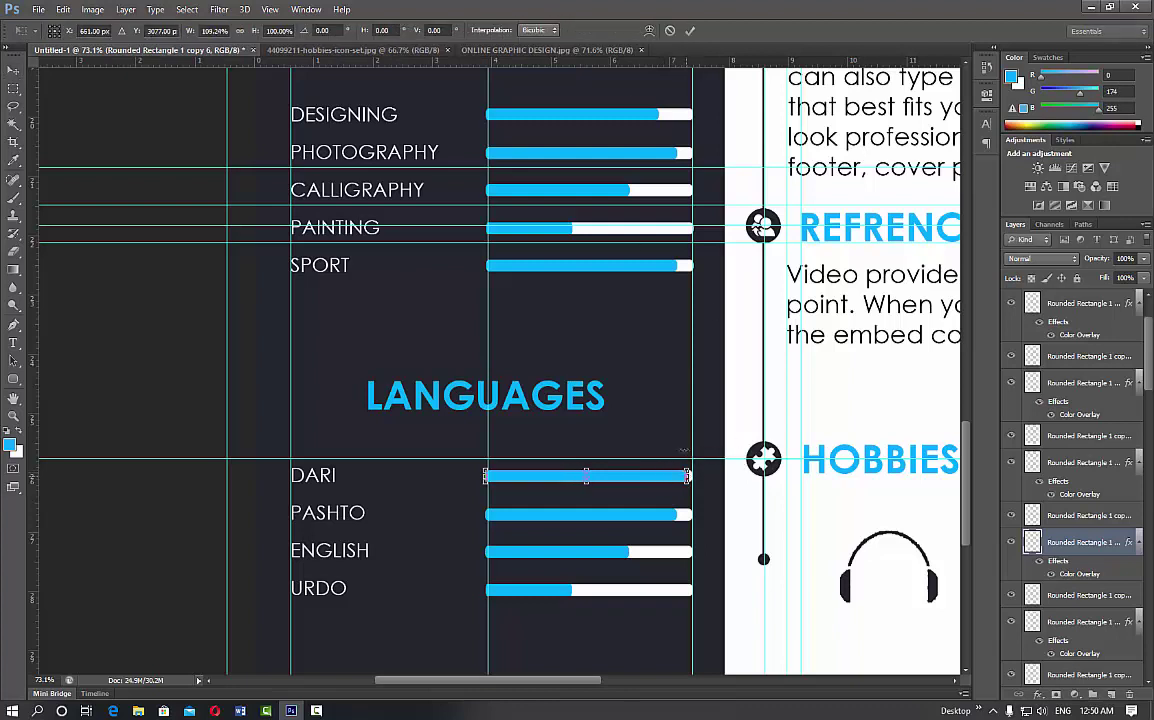
# Step: Lengthen the ENGLISH language bar
pyautogui.click(694, 32)
pyautogui.click(672, 515)
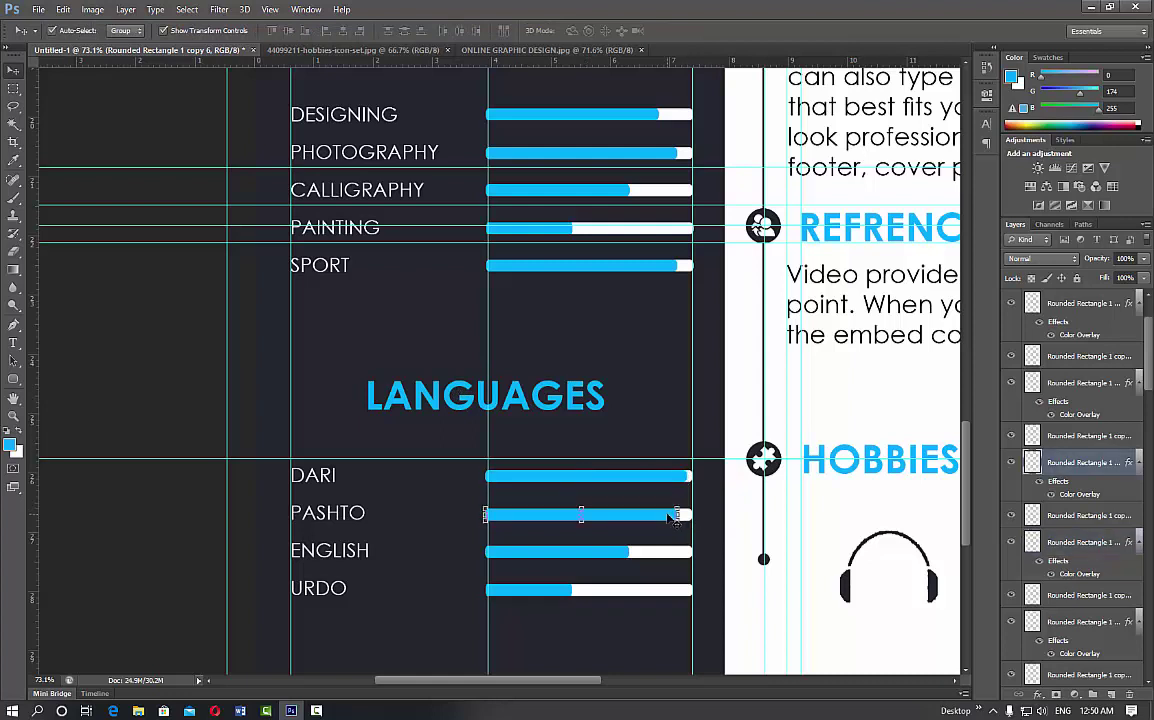
pyautogui.click(622, 556)
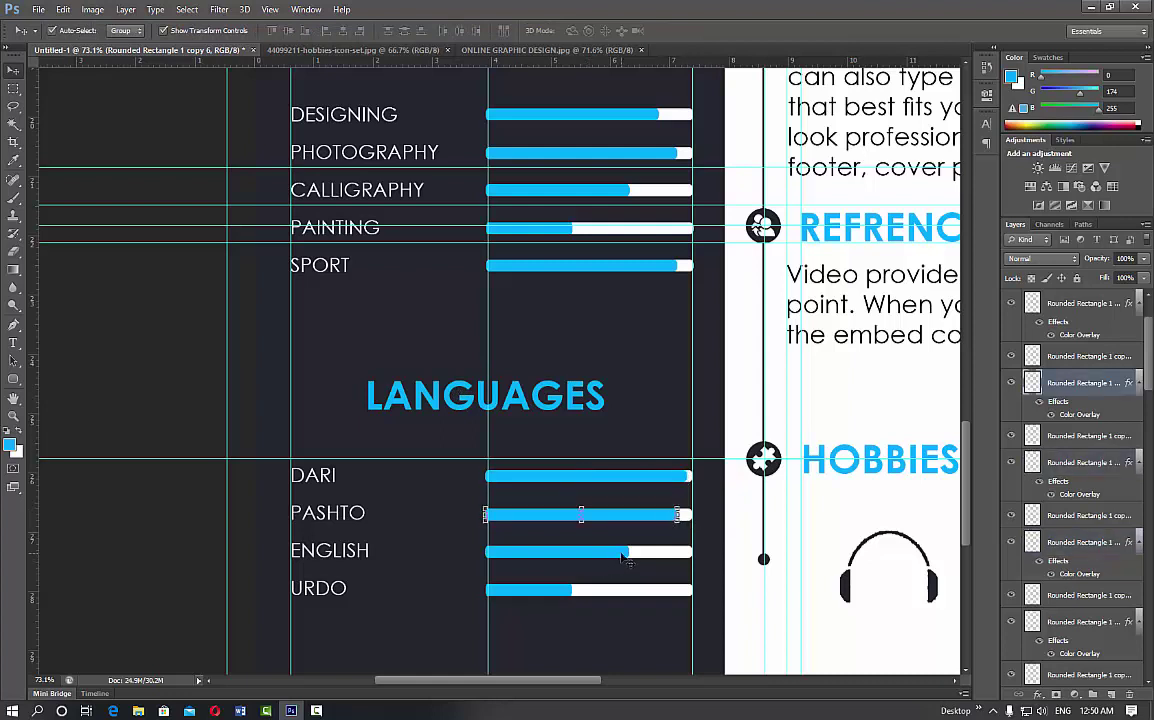
pyautogui.moveTo(656, 551); pyautogui.dragTo(684, 551)
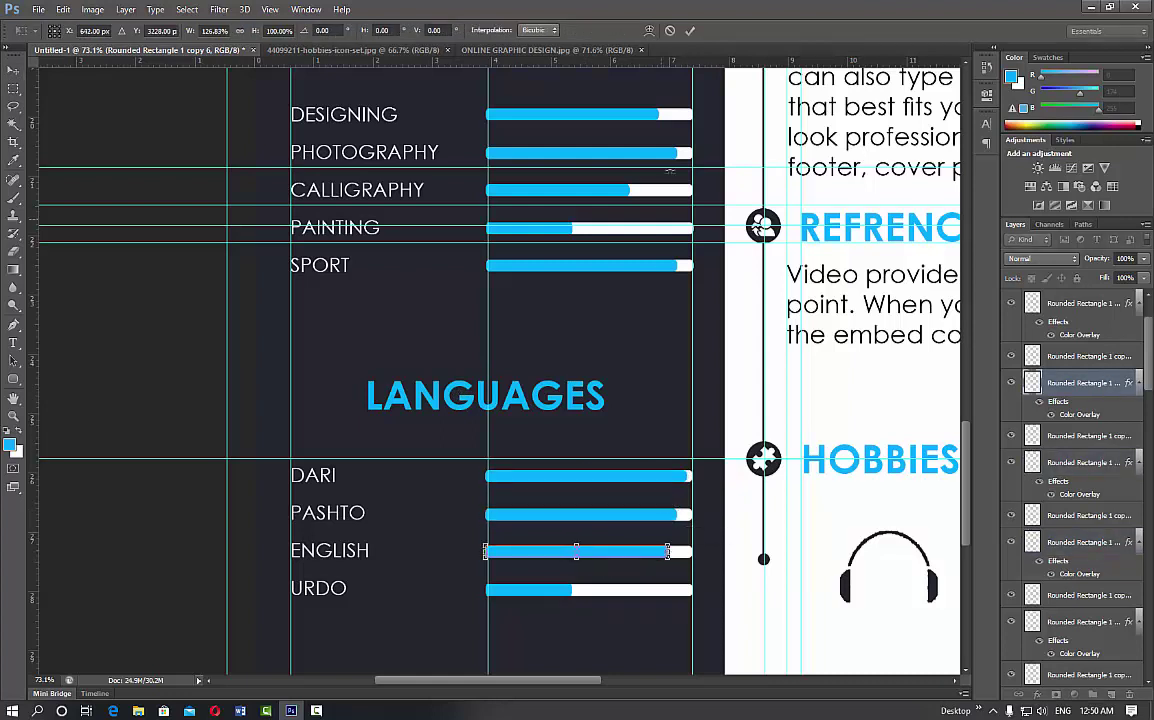
pyautogui.click(690, 31)
pyautogui.scroll(-3, 649, 348)
pyautogui.scroll(-2, 600, 450)
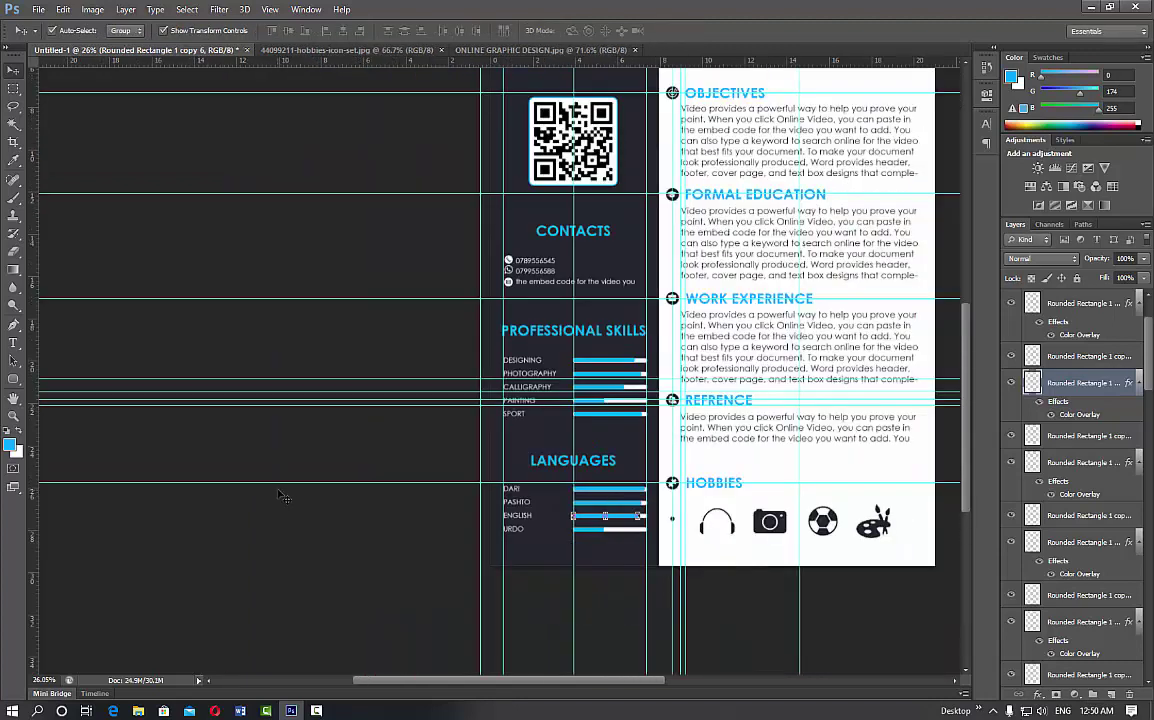
pyautogui.scroll(3, 568, 533)
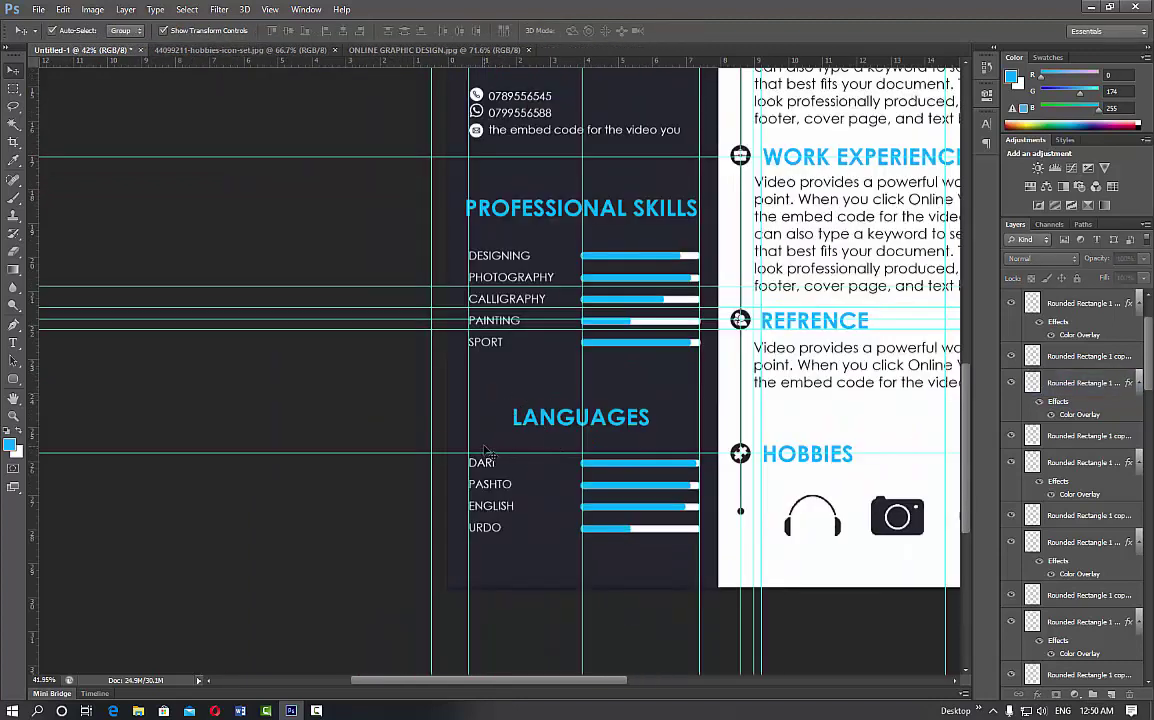
# Step: Nudge the language rows and the LANGUAGES heading each down two steps
pyautogui.moveTo(485, 452); pyautogui.dragTo(652, 570)
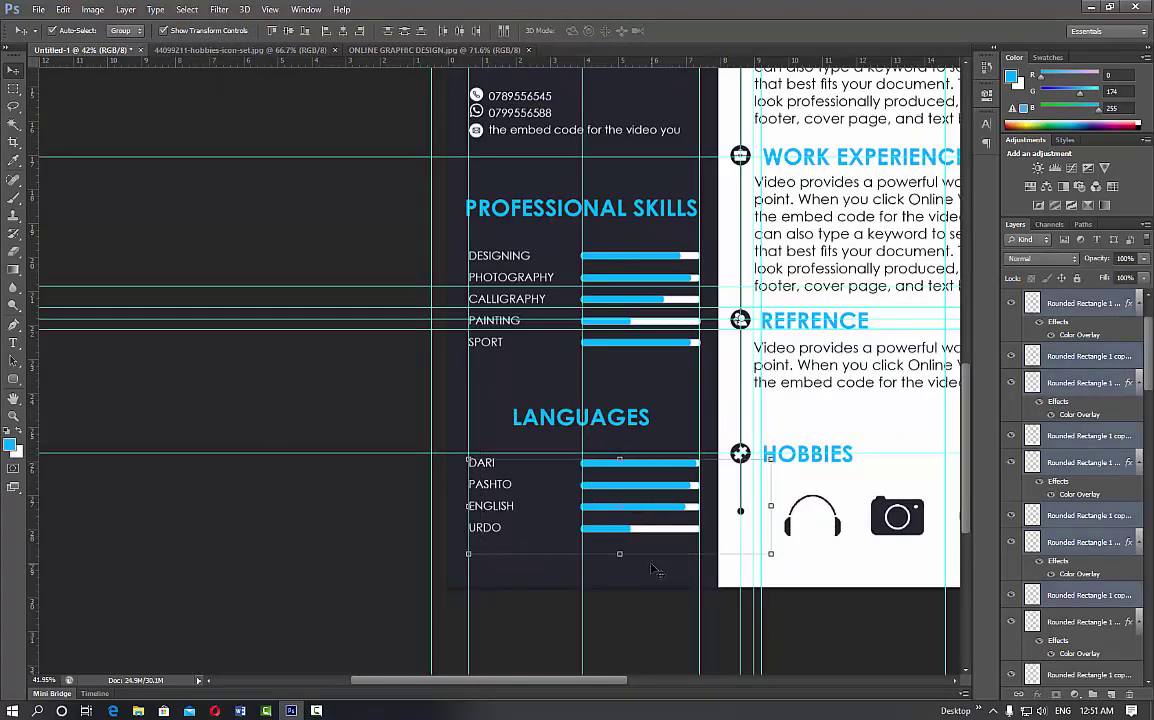
pyautogui.press('Down')
pyautogui.press('Down')
pyautogui.press('Down')
pyautogui.press('Down')
pyautogui.press('Down')
pyautogui.press('Down')
pyautogui.press('Down')
pyautogui.press('Down')
pyautogui.press('Down')
pyautogui.press('Down')
pyautogui.press('Down')
pyautogui.press('Down')
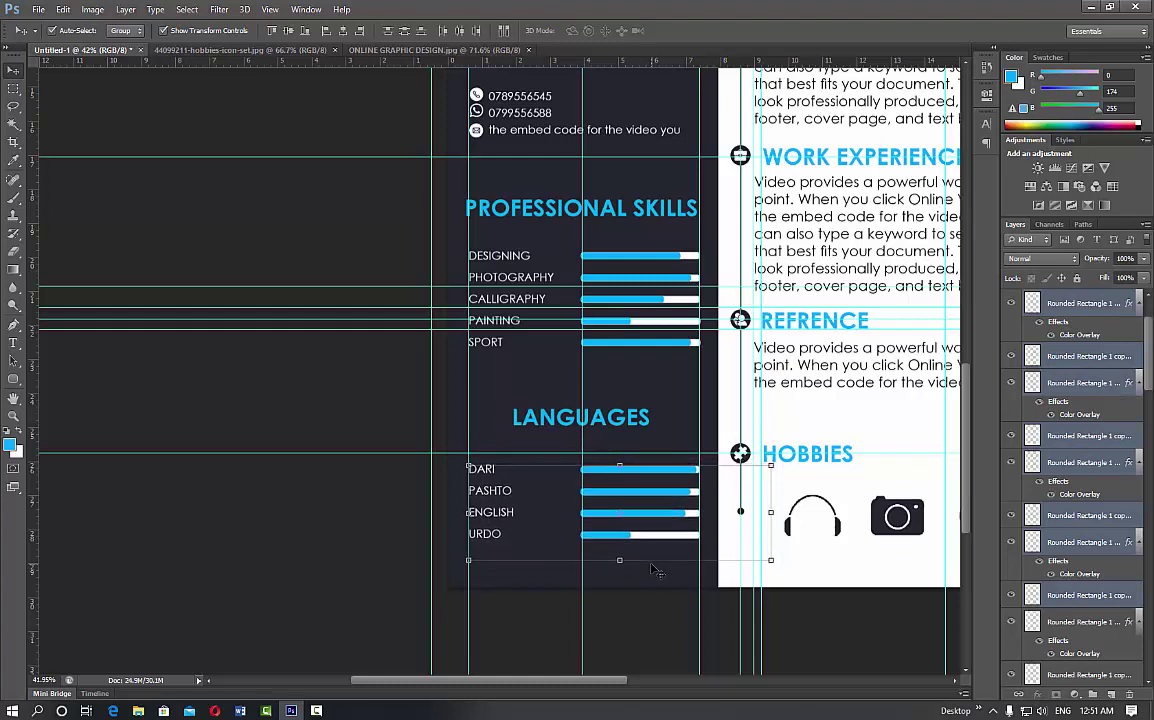
pyautogui.press('Down')
pyautogui.press('Down')
pyautogui.press('Down')
pyautogui.press('Down')
pyautogui.press('Down')
pyautogui.press('Down')
pyautogui.press('Down')
pyautogui.press('Down')
pyautogui.press('Down')
pyautogui.press('Down')
pyautogui.press('Down')
pyautogui.press('Down')
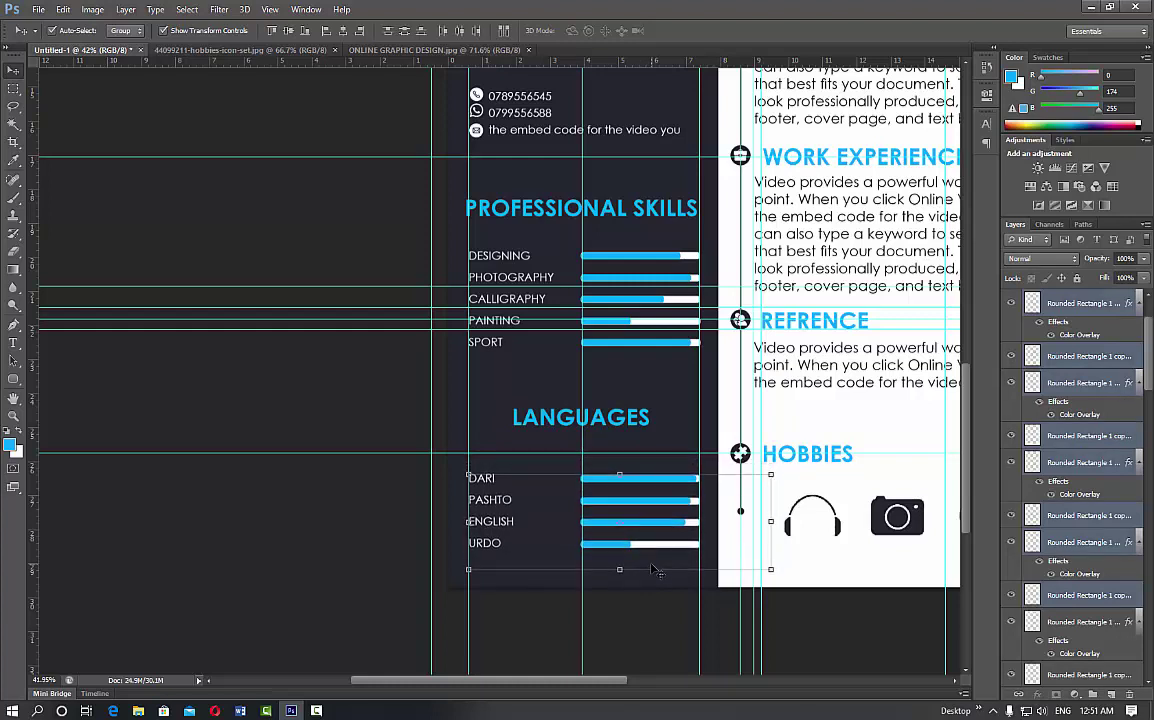
pyautogui.click(276, 407)
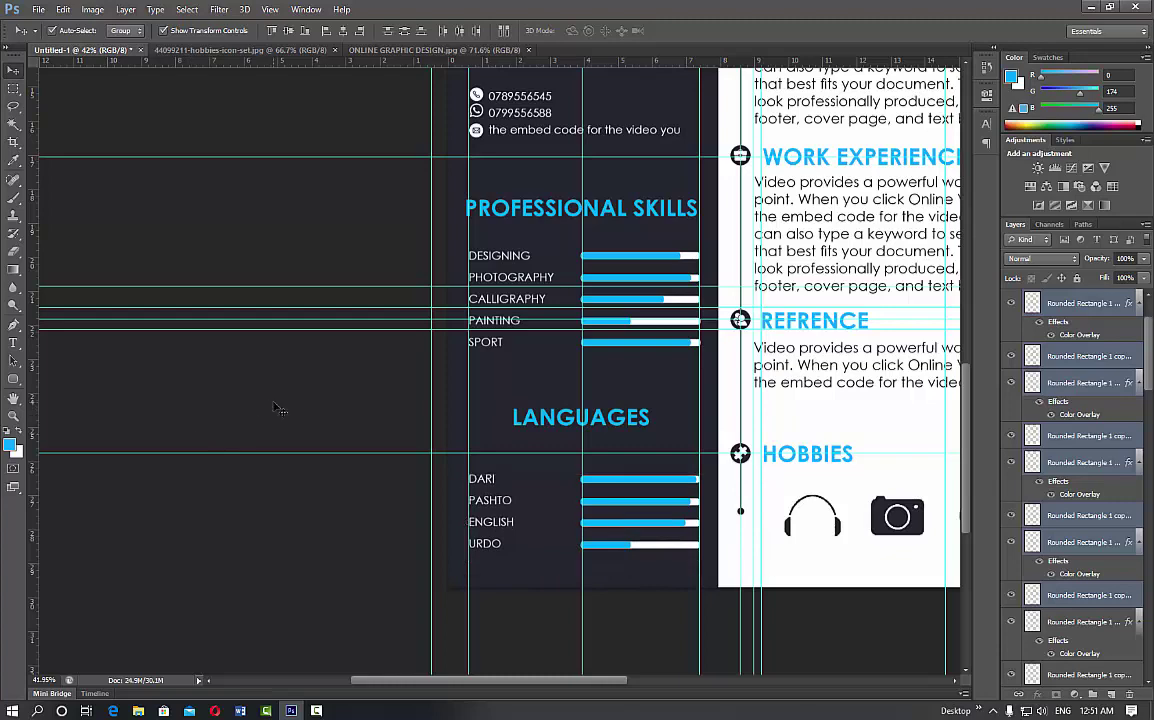
pyautogui.click(540, 420)
pyautogui.press('Down')
pyautogui.press('Down')
pyautogui.press('Down')
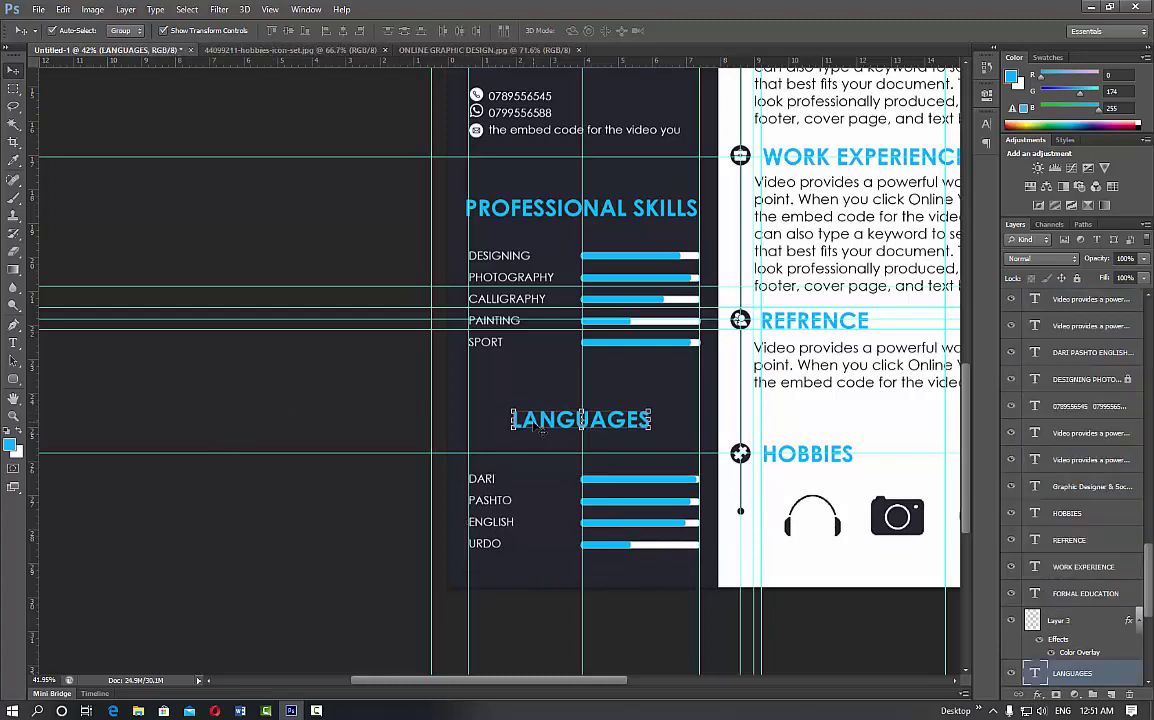
pyautogui.press('Down')
pyautogui.press('Down')
pyautogui.press('Down')
pyautogui.press('Down')
pyautogui.press('Down')
pyautogui.press('Down')
# Step: Reselect the language rows, then the skill rows together
pyautogui.scroll(2, 565, 594)
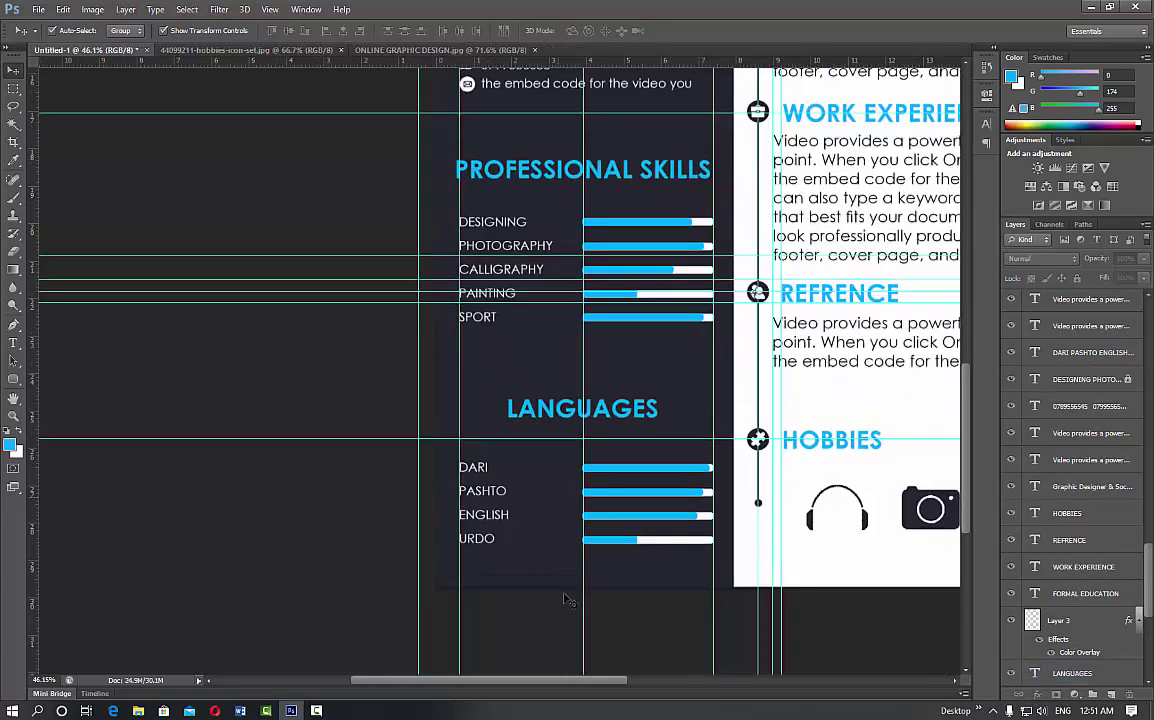
pyautogui.moveTo(463, 563); pyautogui.dragTo(747, 399)
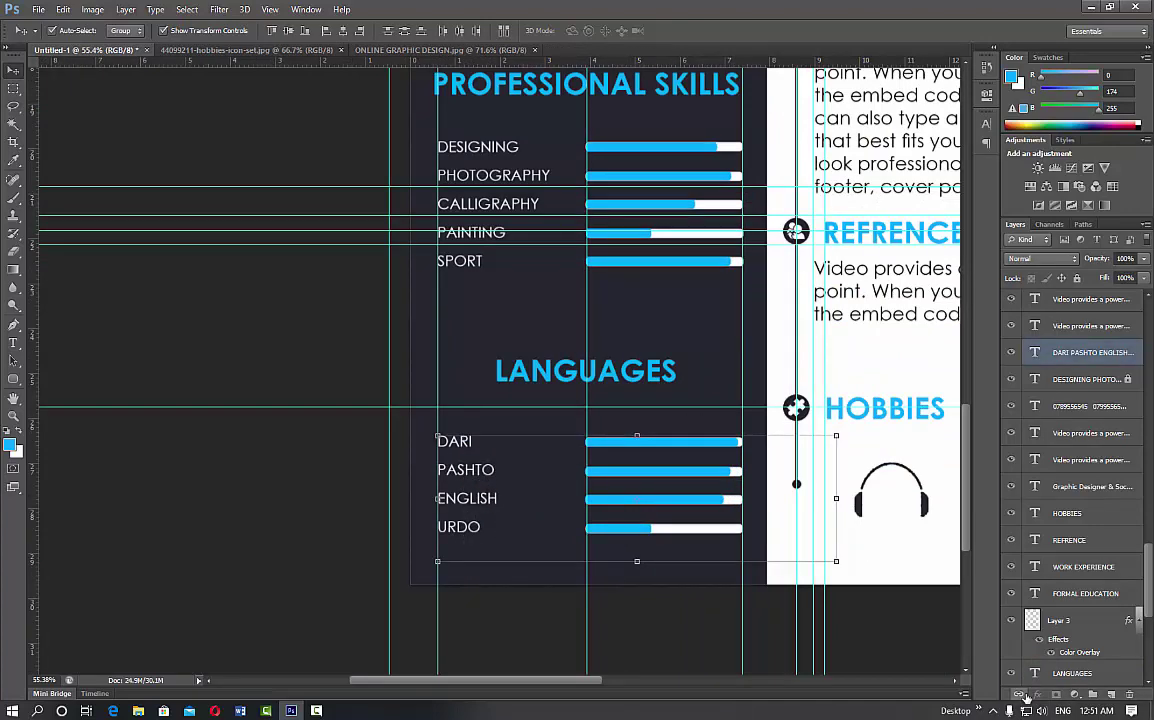
pyautogui.scroll(2, 568, 463)
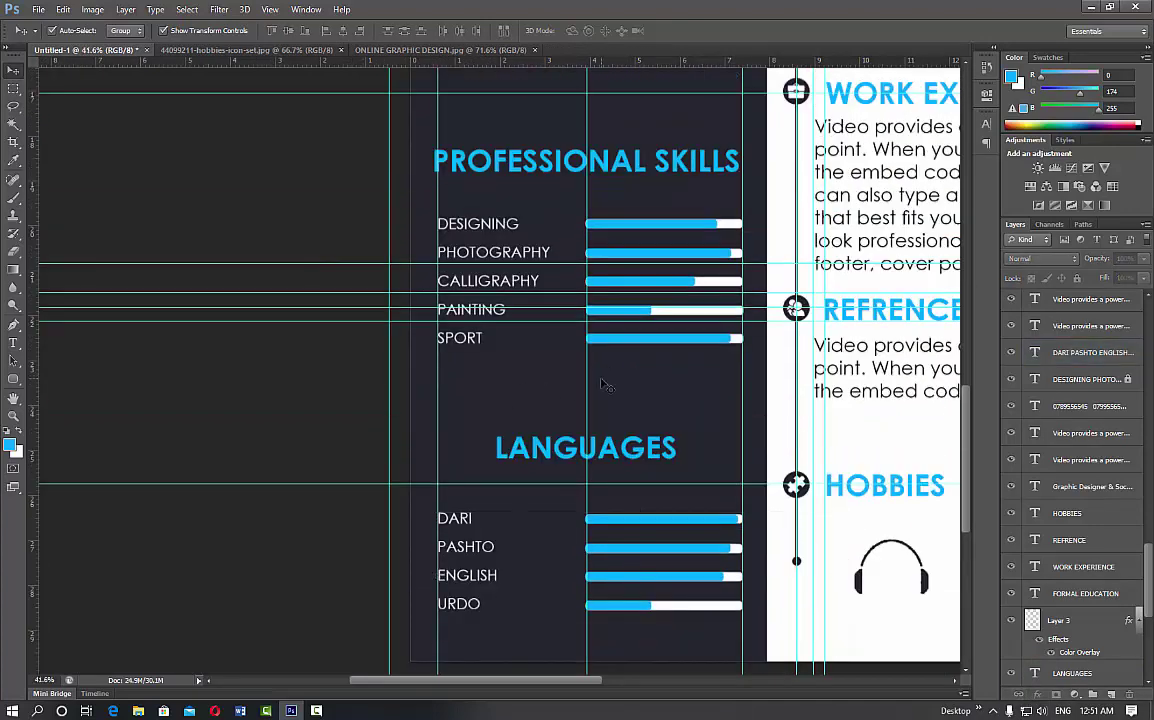
pyautogui.scroll(-2, 600, 390)
pyautogui.scroll(3, 610, 397)
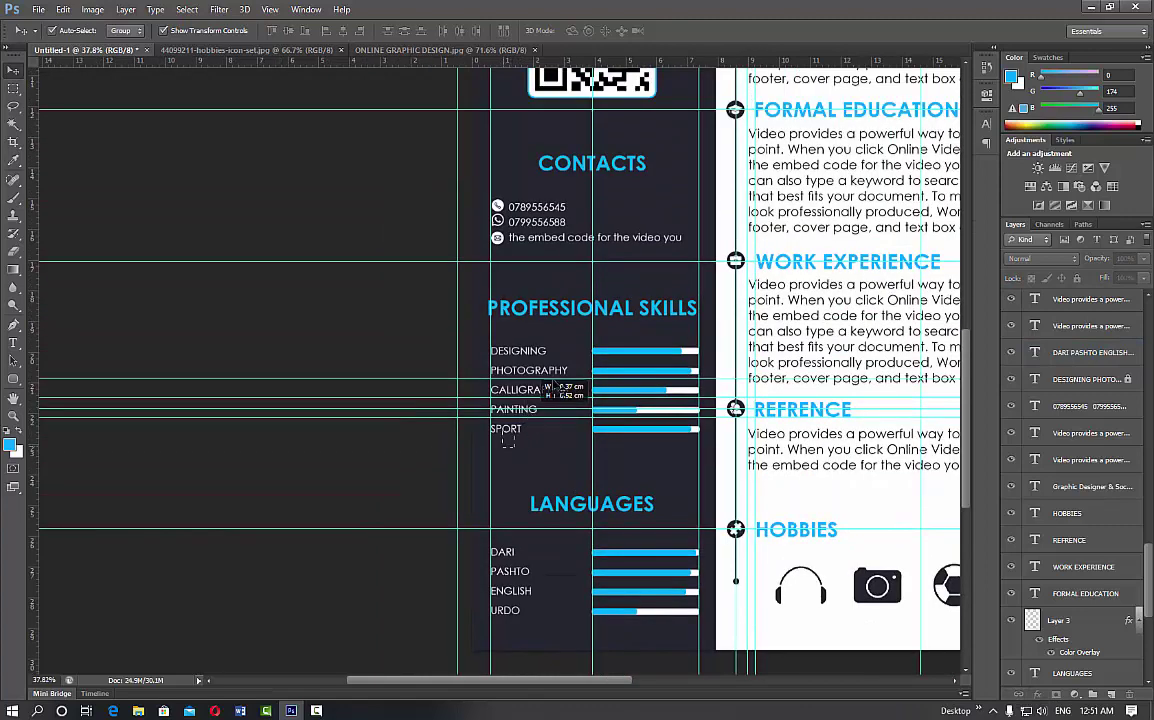
pyautogui.moveTo(502, 447); pyautogui.dragTo(679, 350)
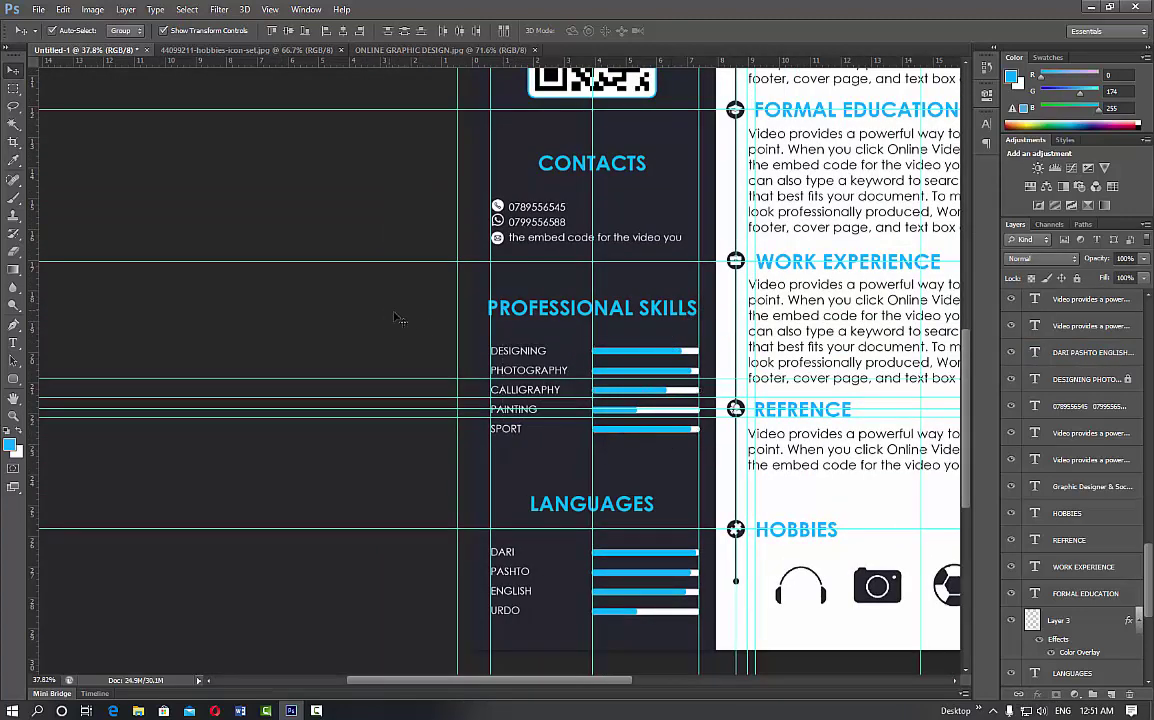
# Step: Unlock the skills text layer and shift the skill rows down one large step
pyautogui.rightClick(458, 313)
pyautogui.click(490, 321)
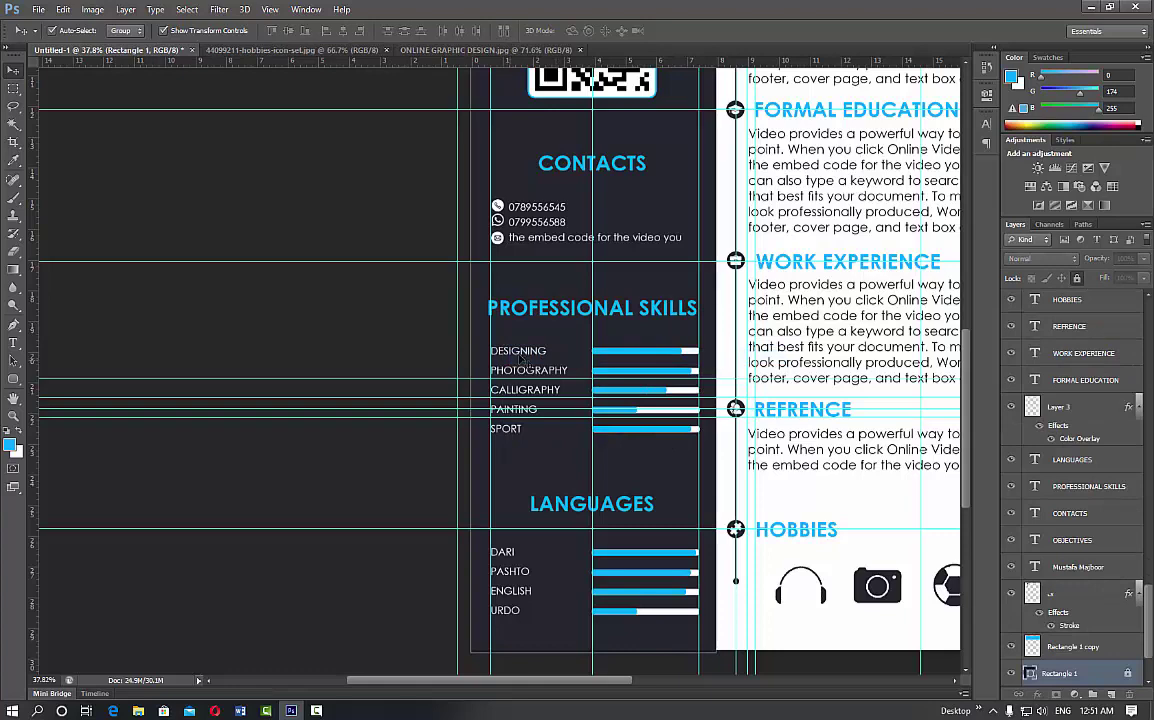
pyautogui.rightClick(521, 358)
pyautogui.click(600, 362)
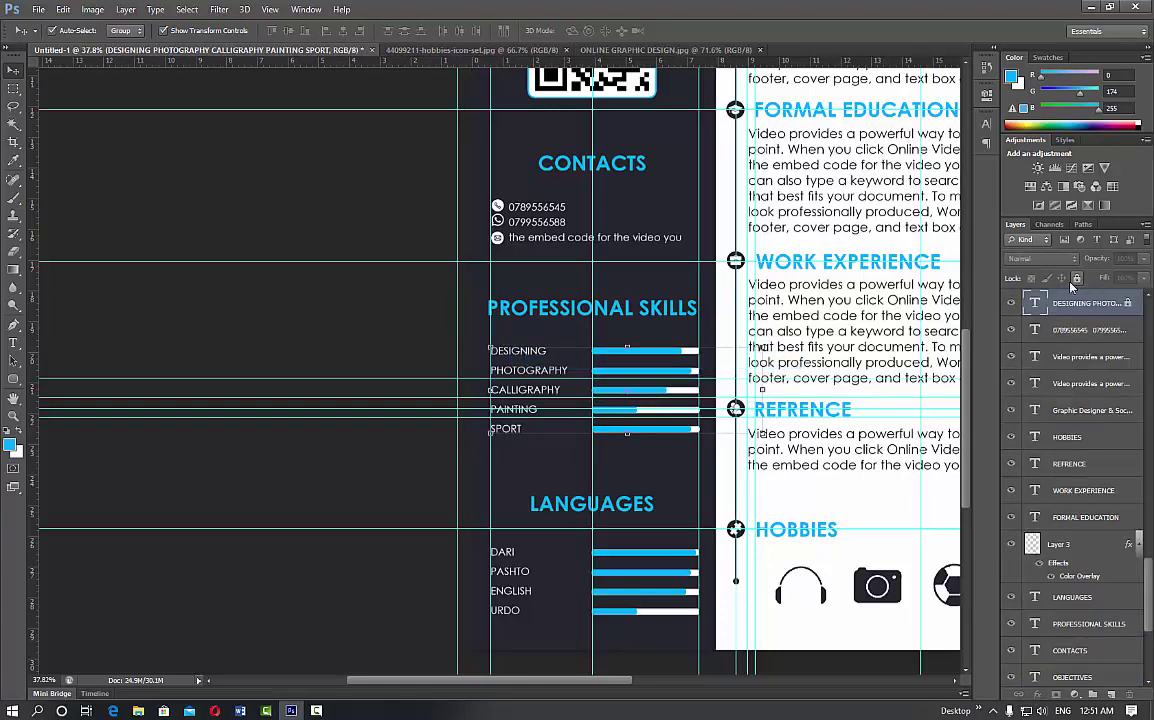
pyautogui.click(1076, 279)
pyautogui.moveTo(493, 440); pyautogui.dragTo(668, 343)
pyautogui.hotkey('shift', 'Down')
pyautogui.hotkey('shift', 'Down')
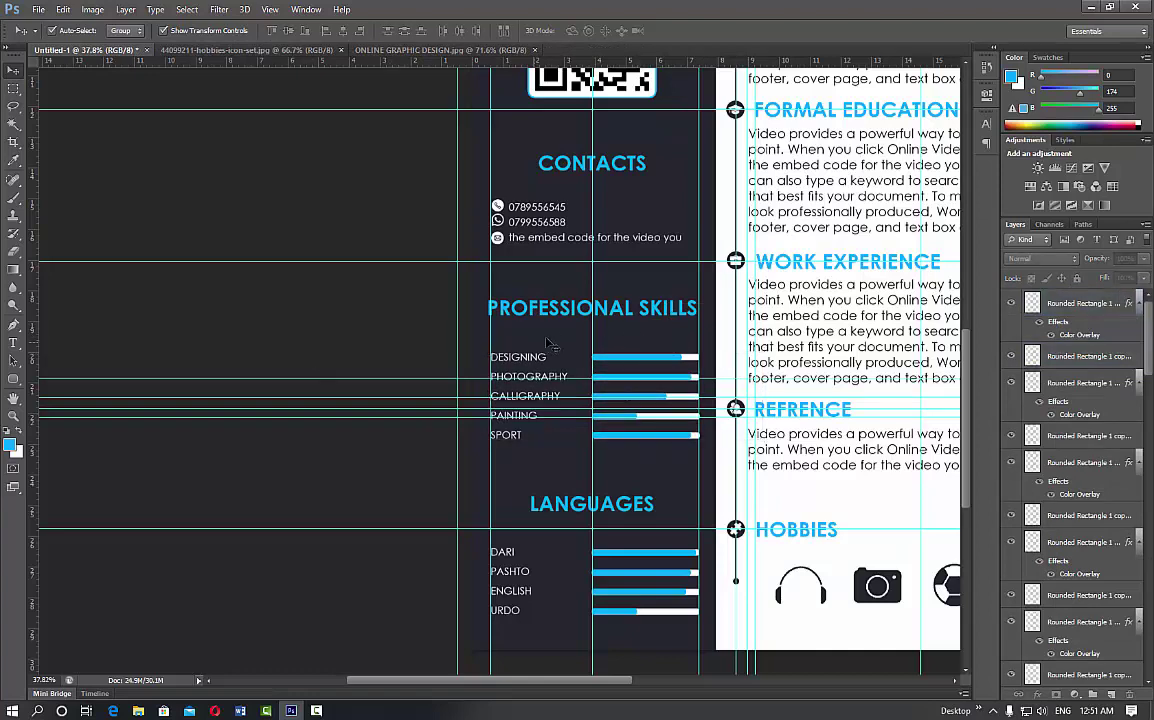
# Step: Scroll through the completed layout and select the header name text
pyautogui.scroll(-1, 545, 350)
pyautogui.scroll(-1, 525, 390)
pyautogui.scroll(-1, 505, 420)
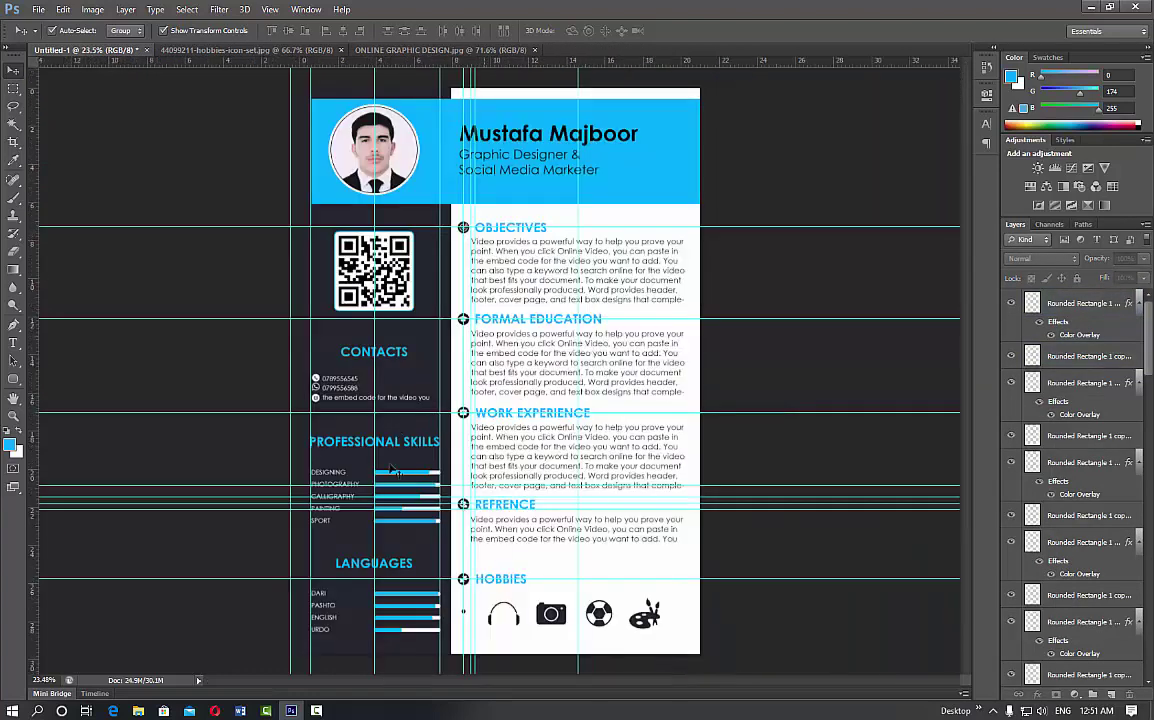
pyautogui.scroll(1, 340, 420)
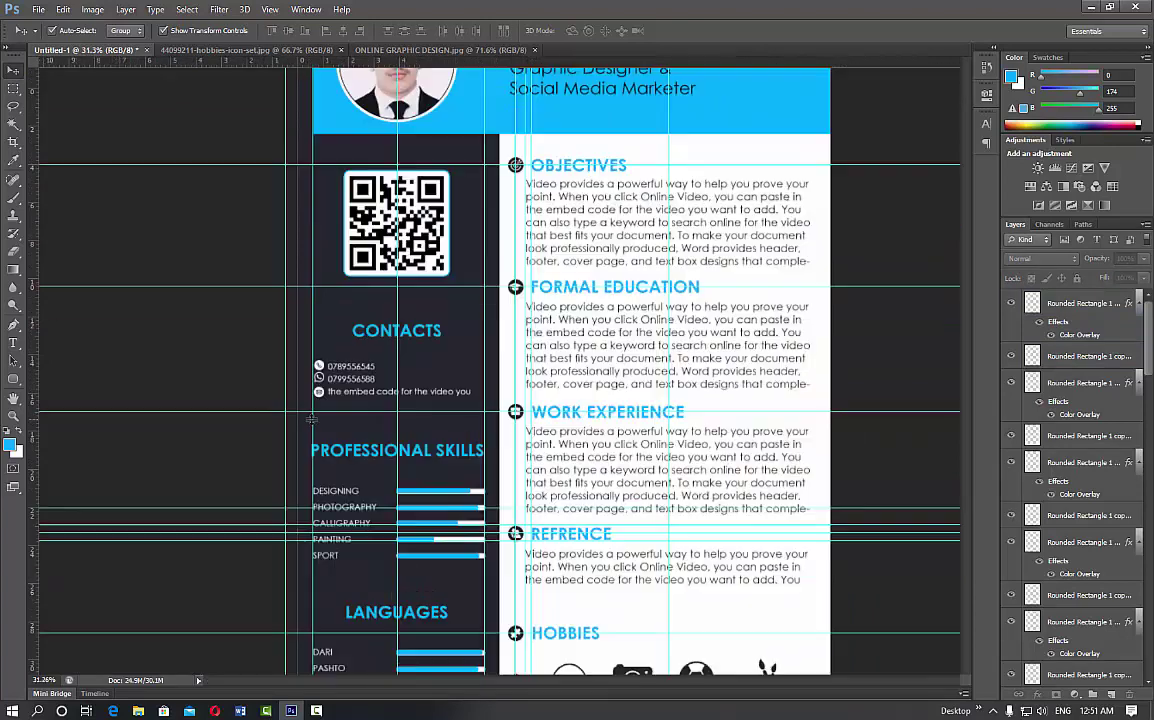
pyautogui.scroll(1, 450, 430)
pyautogui.scroll(-2, 527, 435)
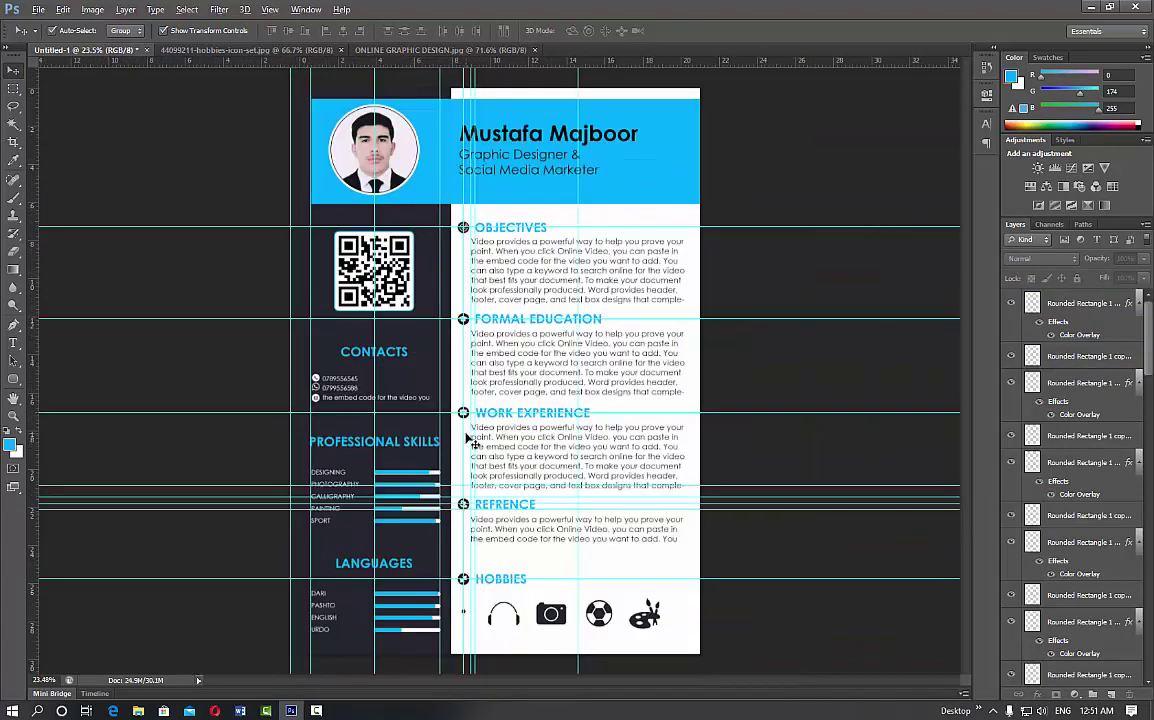
pyautogui.scroll(-1, 470, 438)
pyautogui.scroll(1, 482, 270)
pyautogui.scroll(1, 551, 118)
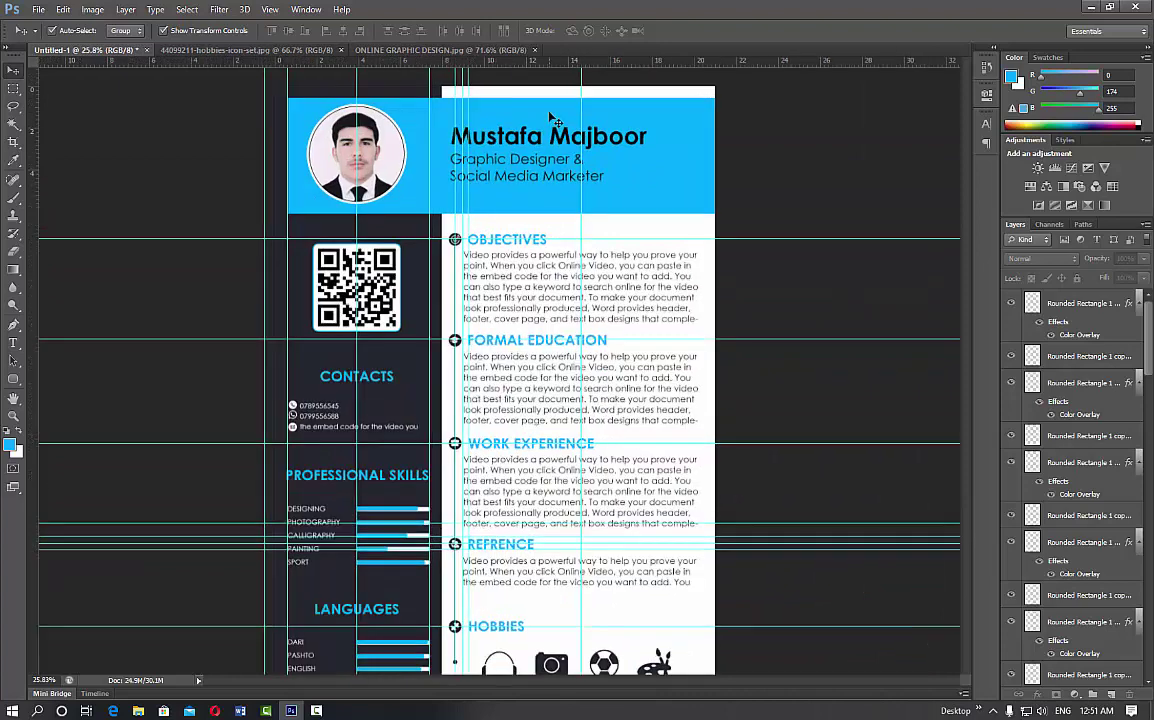
pyautogui.scroll(1, 551, 118)
pyautogui.click(551, 120)
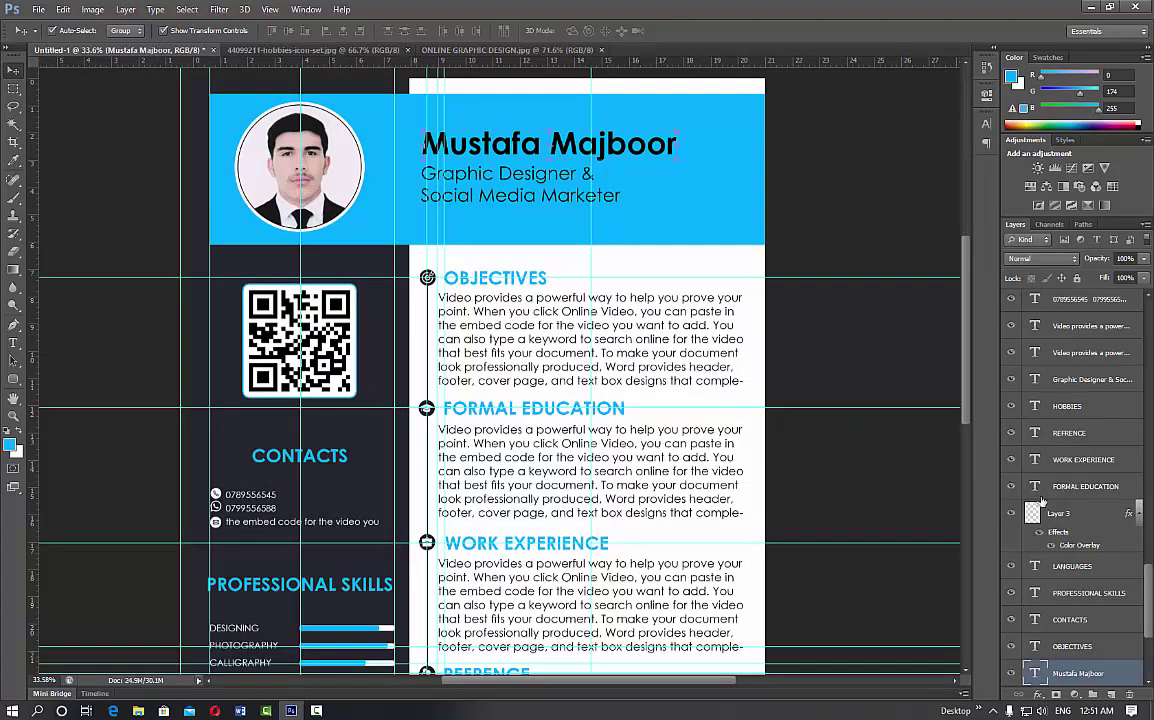
# Step: Make the header name text white and enlarge it slightly
pyautogui.doubleClick(1034, 674)
pyautogui.click(440, 31)
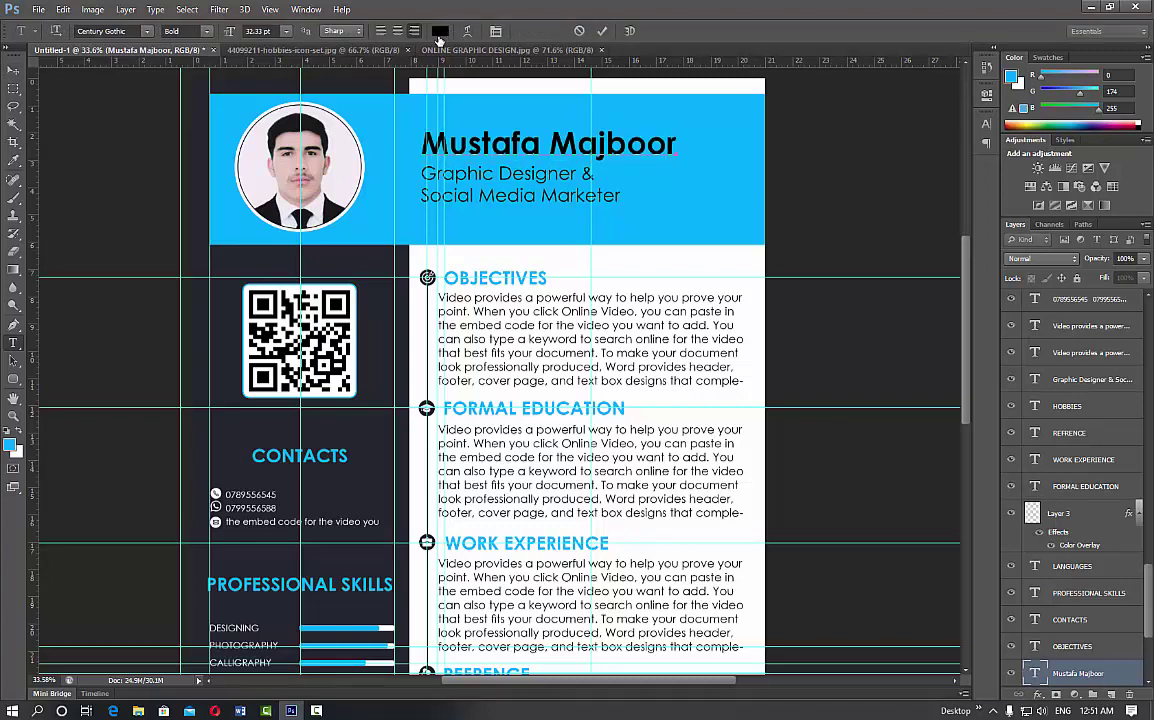
pyautogui.click(687, 97)
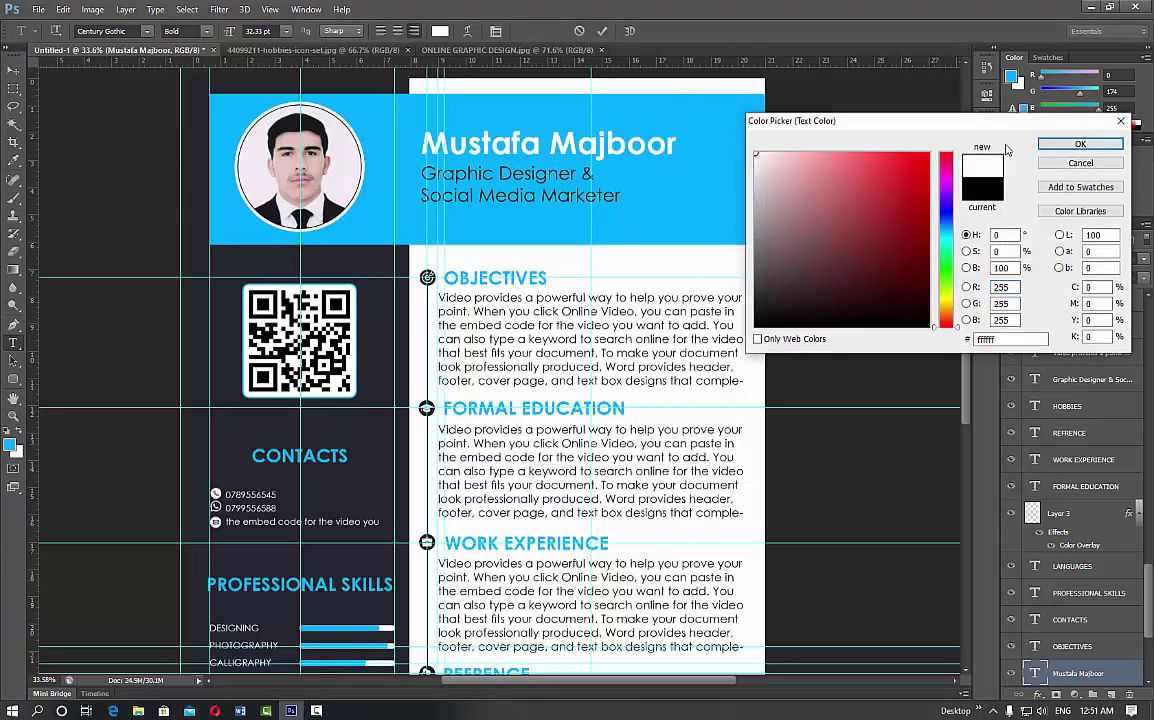
pyautogui.click(1060, 143)
pyautogui.hotkey('ctrl', 'Return')
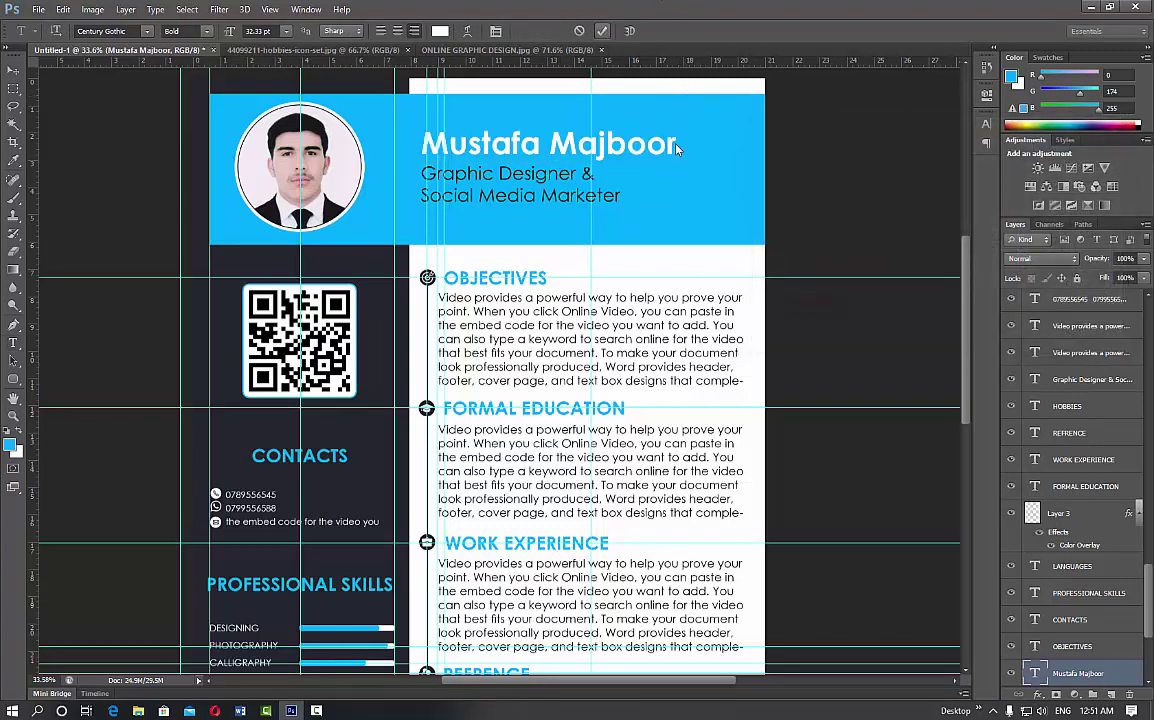
pyautogui.hotkey('ctrl', 't')
pyautogui.moveTo(677, 131); pyautogui.dragTo(699, 127)
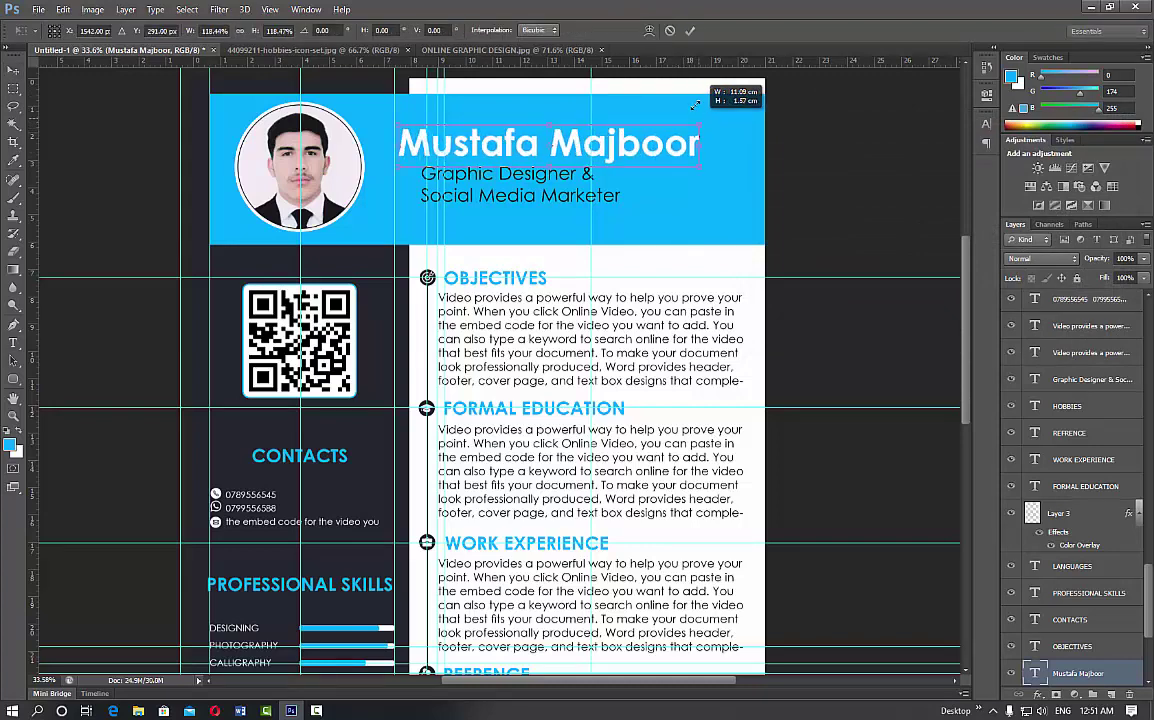
pyautogui.click(688, 31)
# Step: Shift the name slightly right and down, and the job title slightly right
pyautogui.moveTo(480, 142); pyautogui.dragTo(506, 145)
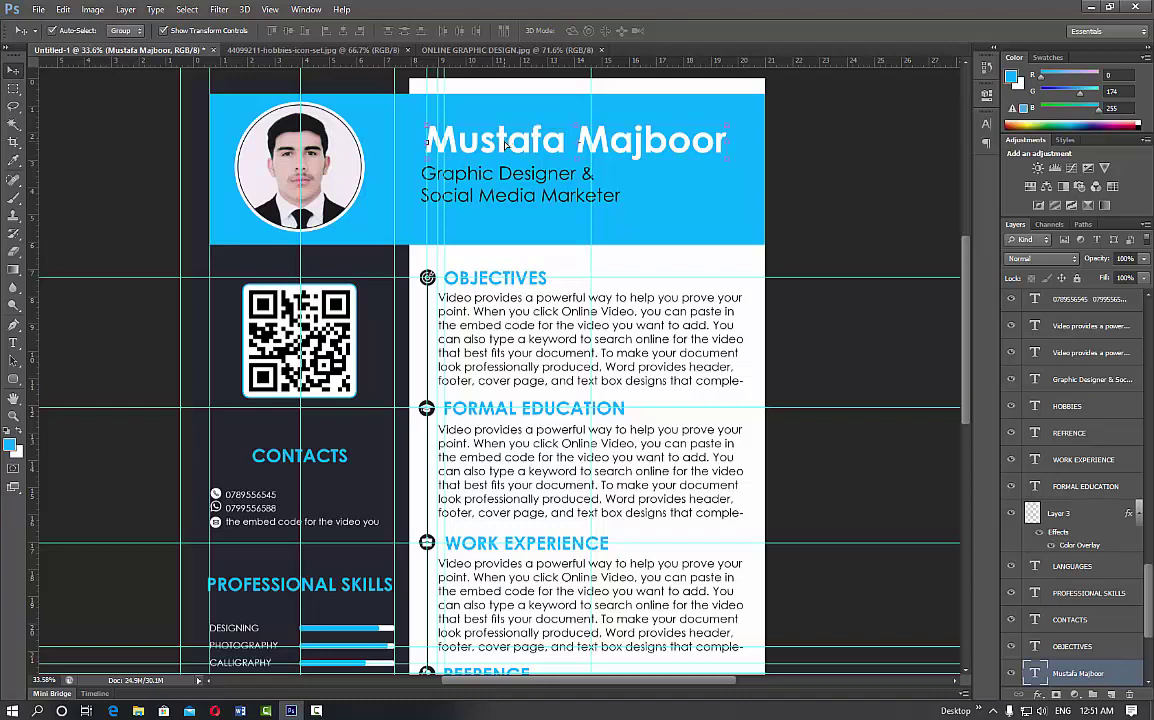
pyautogui.press('Right')
pyautogui.press('Right')
pyautogui.press('Right')
pyautogui.press('Down')
pyautogui.press('Down')
pyautogui.press('Down')
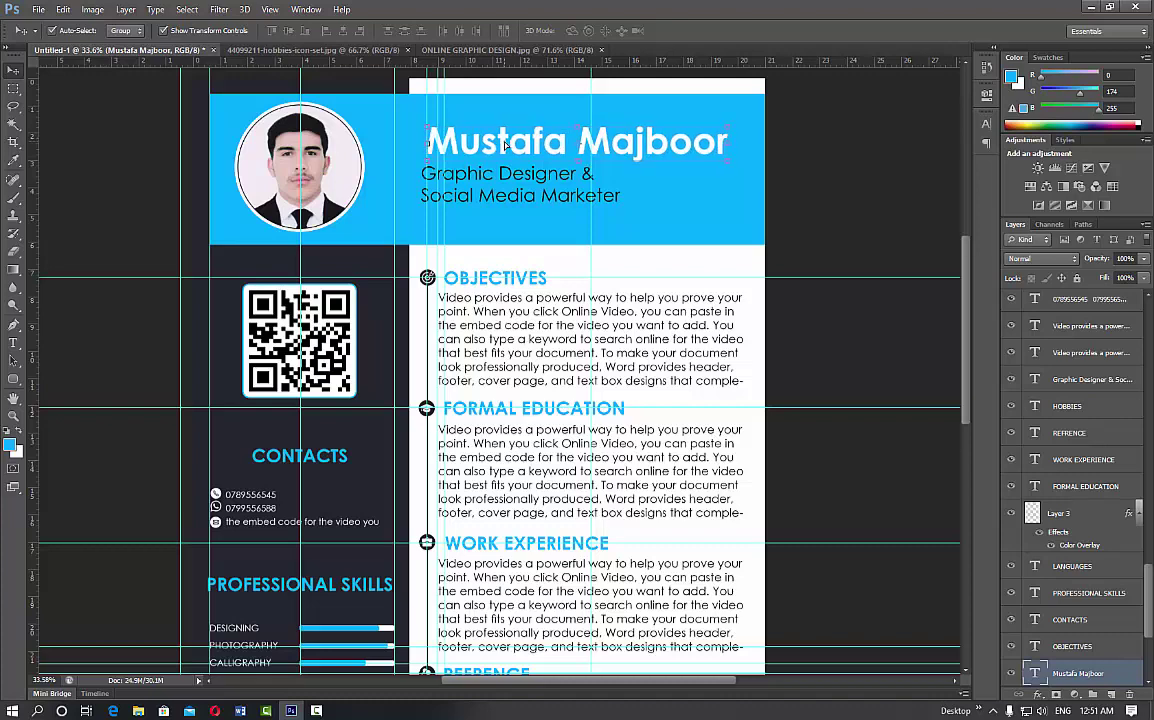
pyautogui.moveTo(502, 196); pyautogui.dragTo(507, 197)
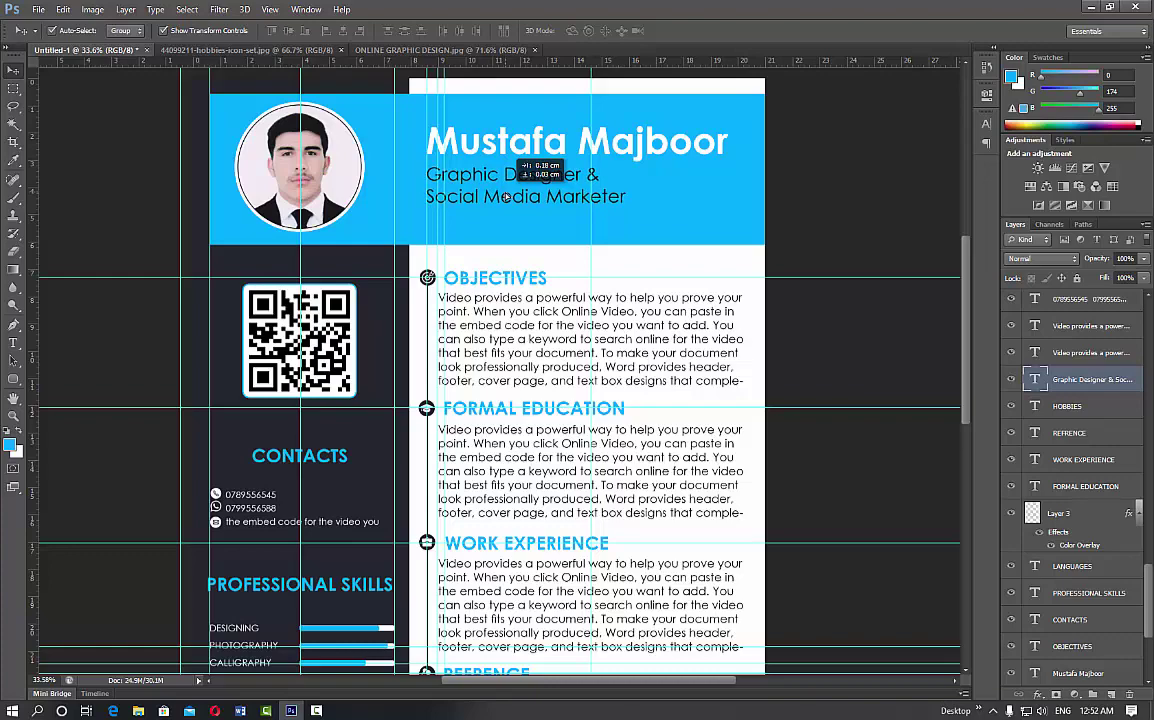
# Step: Add a vertical guide at 8.55 cm from the left ruler
pyautogui.scroll(4, 430, 335)
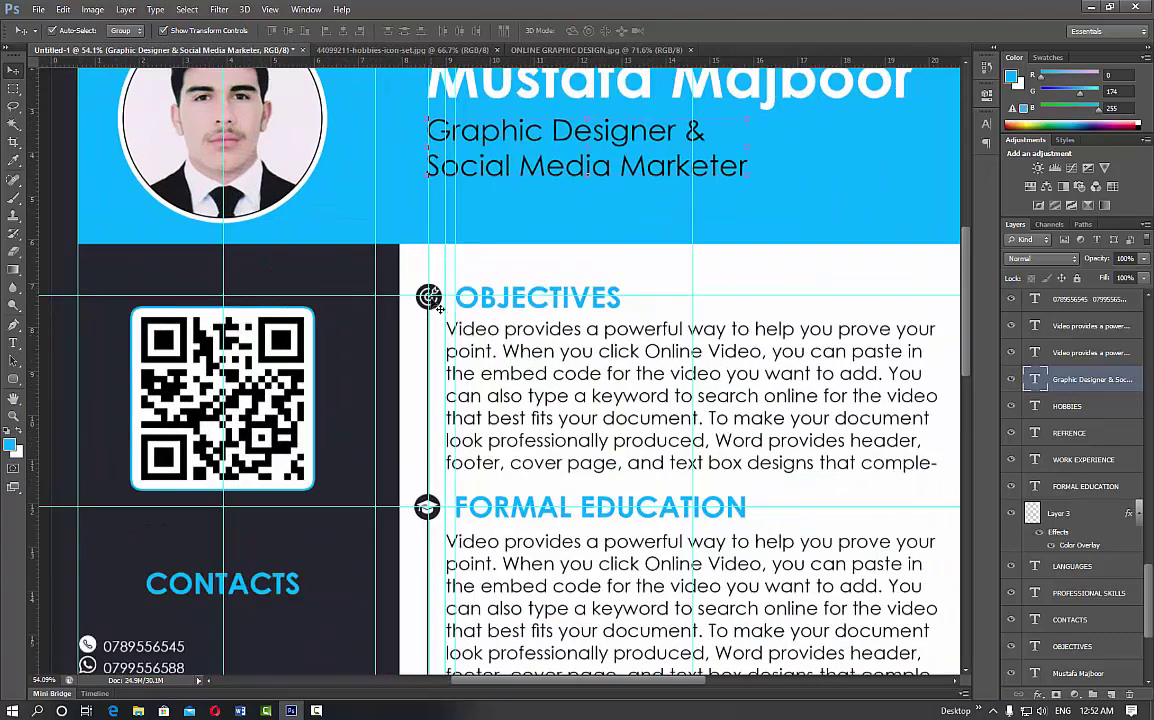
pyautogui.scroll(2, 427, 237)
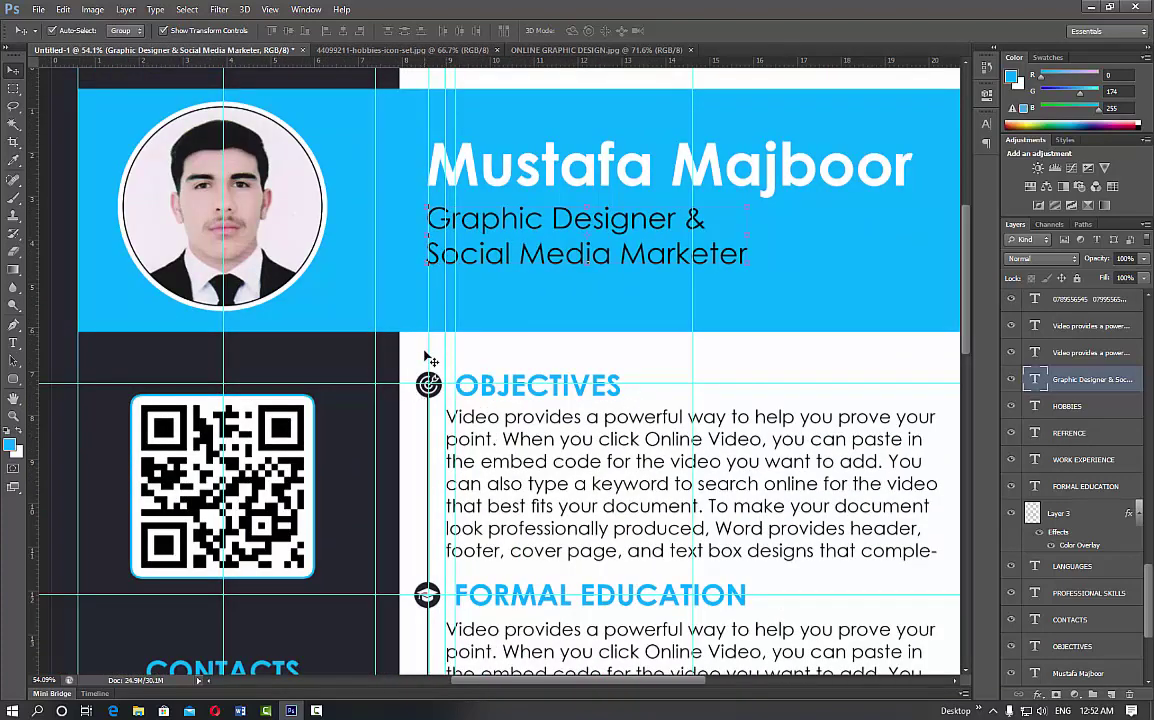
pyautogui.moveTo(32, 229); pyautogui.dragTo(428, 222)
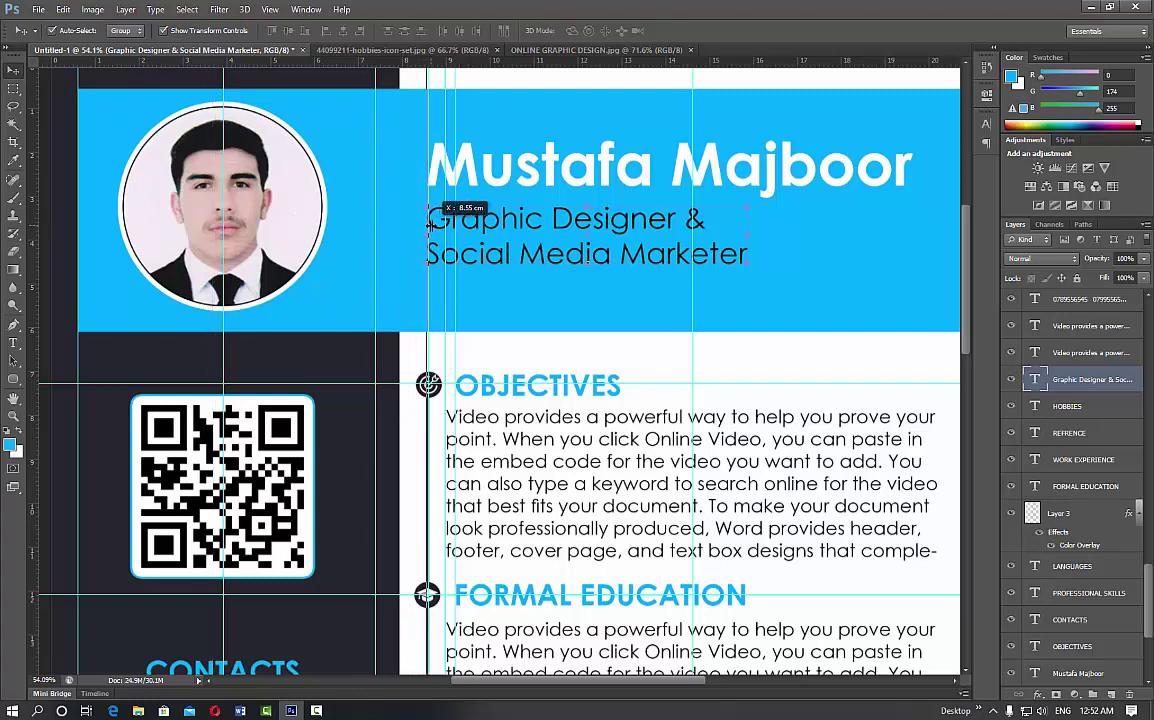
pyautogui.scroll(-2, 449, 243)
pyautogui.scroll(-2, 449, 243)
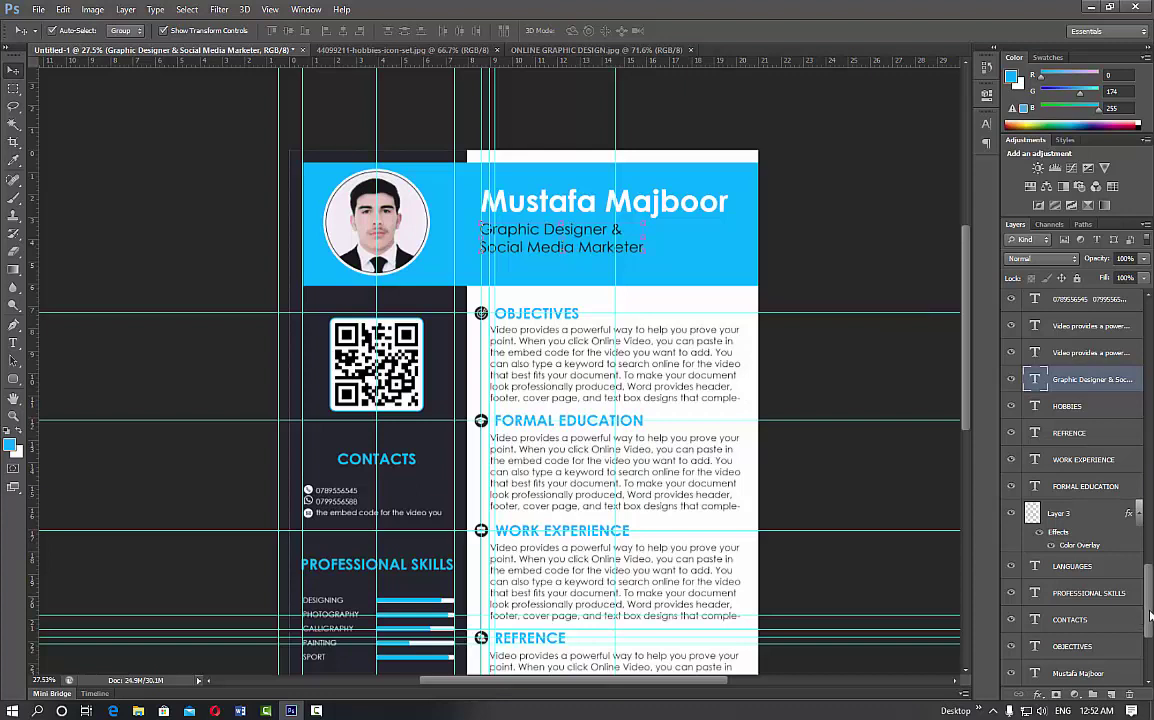
# Step: Nudge the name and job-title text slightly lower with the arrow keys
pyautogui.keyDown('ctrl'); pyautogui.click(1090, 672); pyautogui.keyUp('ctrl')
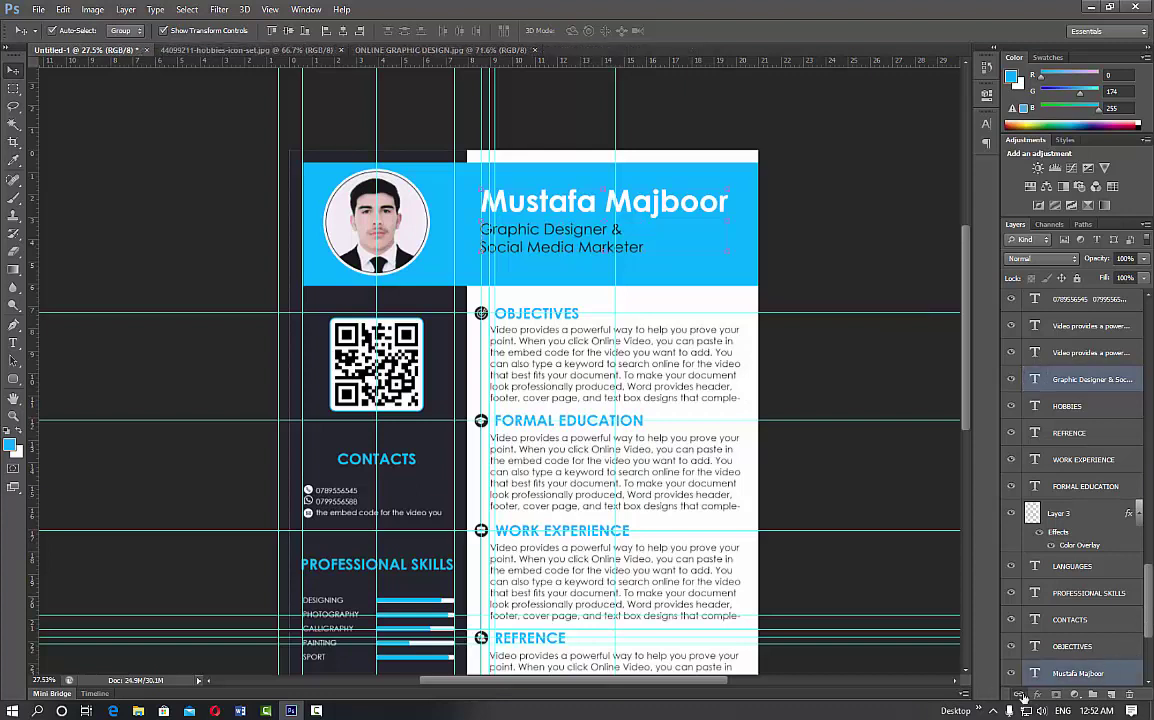
pyautogui.press('Down')
pyautogui.press('Down')
pyautogui.press('Down')
pyautogui.press('Down')
pyautogui.press('Down')
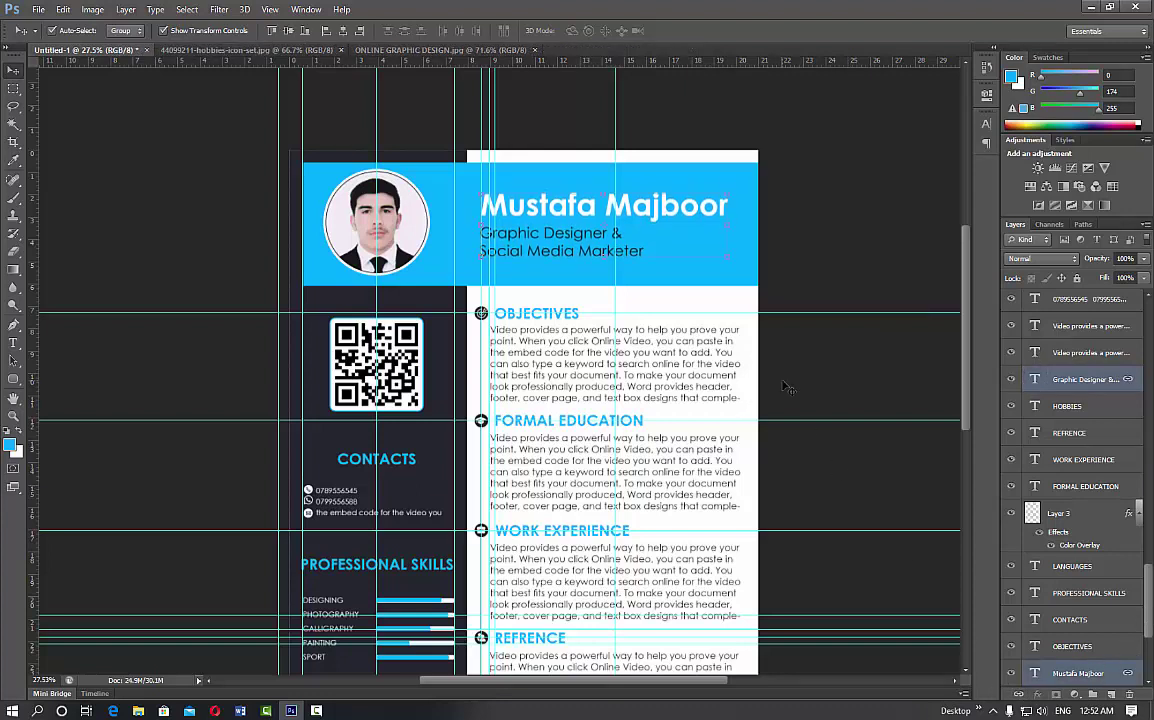
pyautogui.press('Down')
pyautogui.press('Down')
pyautogui.press('Down')
pyautogui.press('Down')
pyautogui.press('Down')
pyautogui.press('Down')
pyautogui.press('Down')
pyautogui.press('Down')
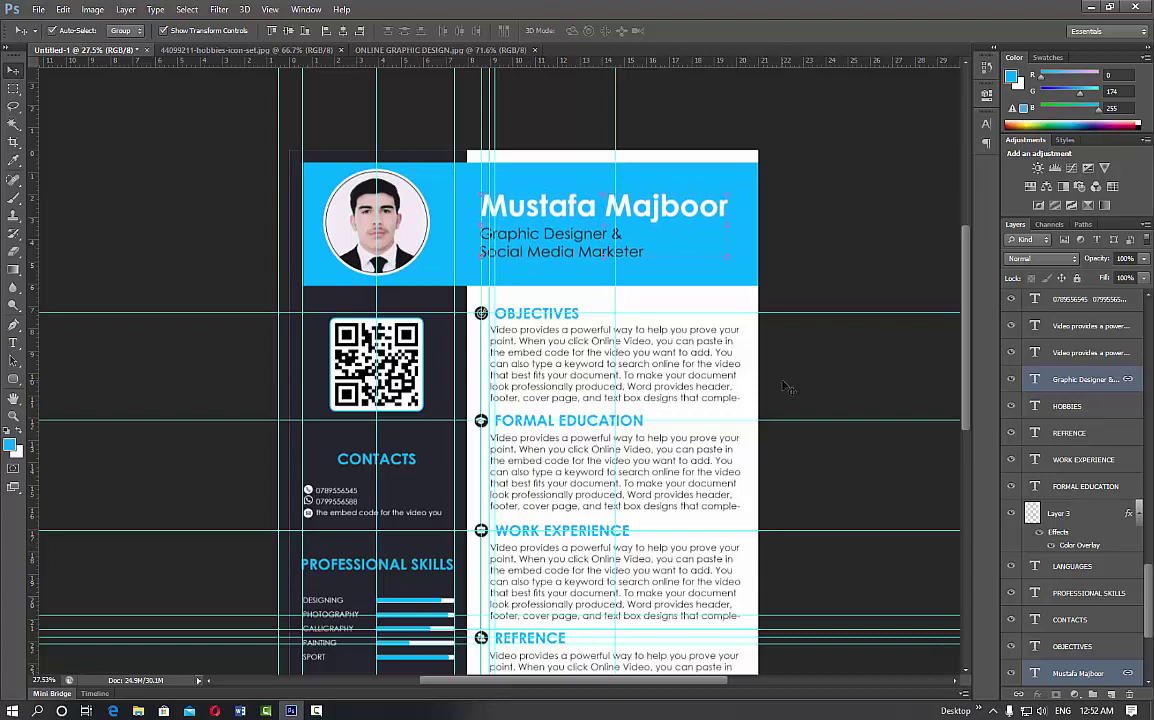
pyautogui.press('Up')
pyautogui.press('Up')
pyautogui.press('Up')
pyautogui.click(890, 330)
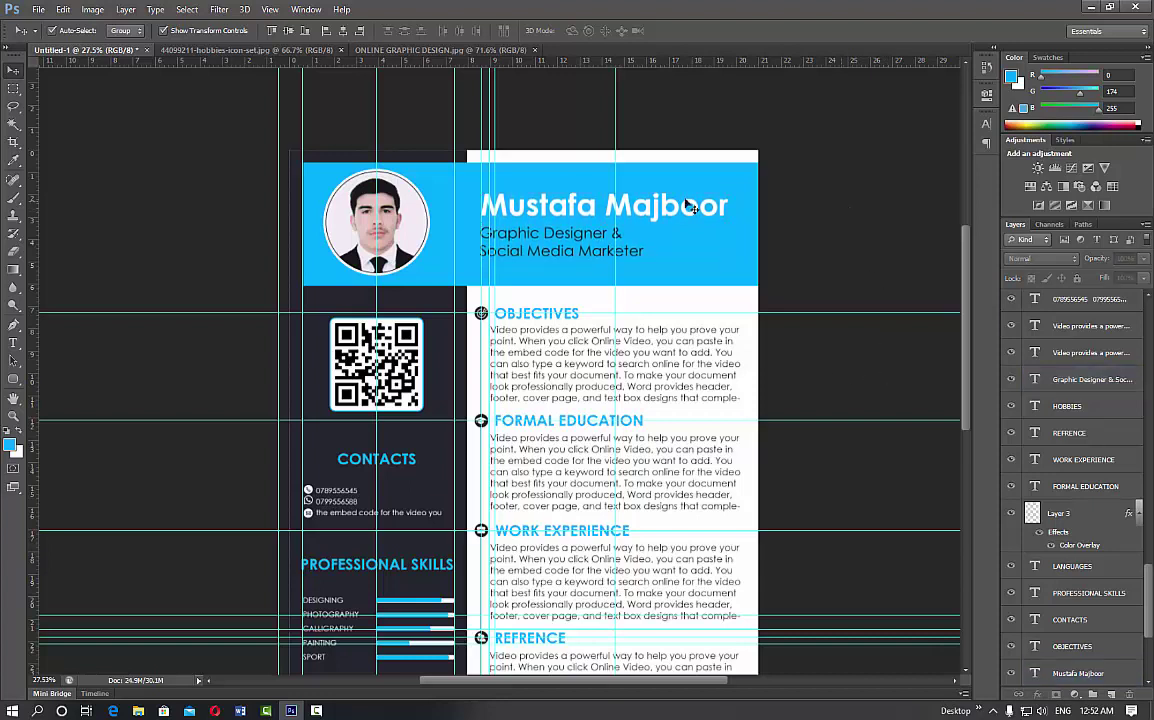
# Step: Give the blue header rectangle (Rectangle 1 copy) a white Stroke layer effect
pyautogui.click(308, 176)
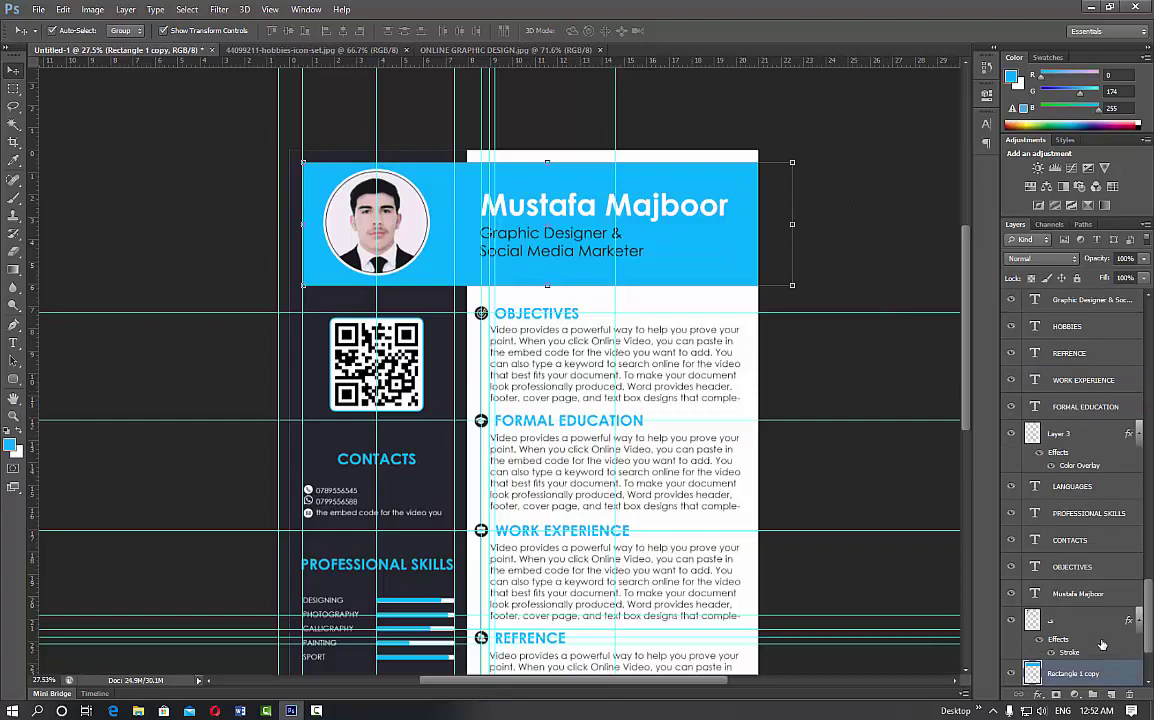
pyautogui.rightClick(1090, 683)
pyautogui.click(1000, 160)
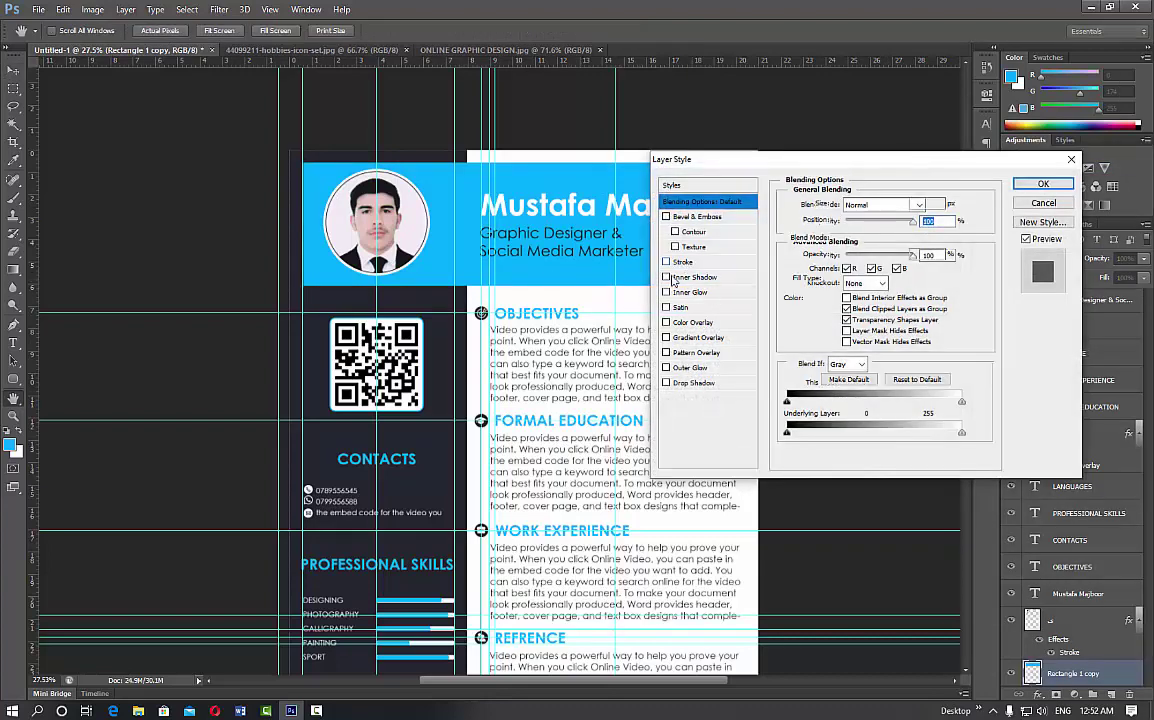
pyautogui.click(682, 261)
pyautogui.click(810, 299)
pyautogui.click(752, 136)
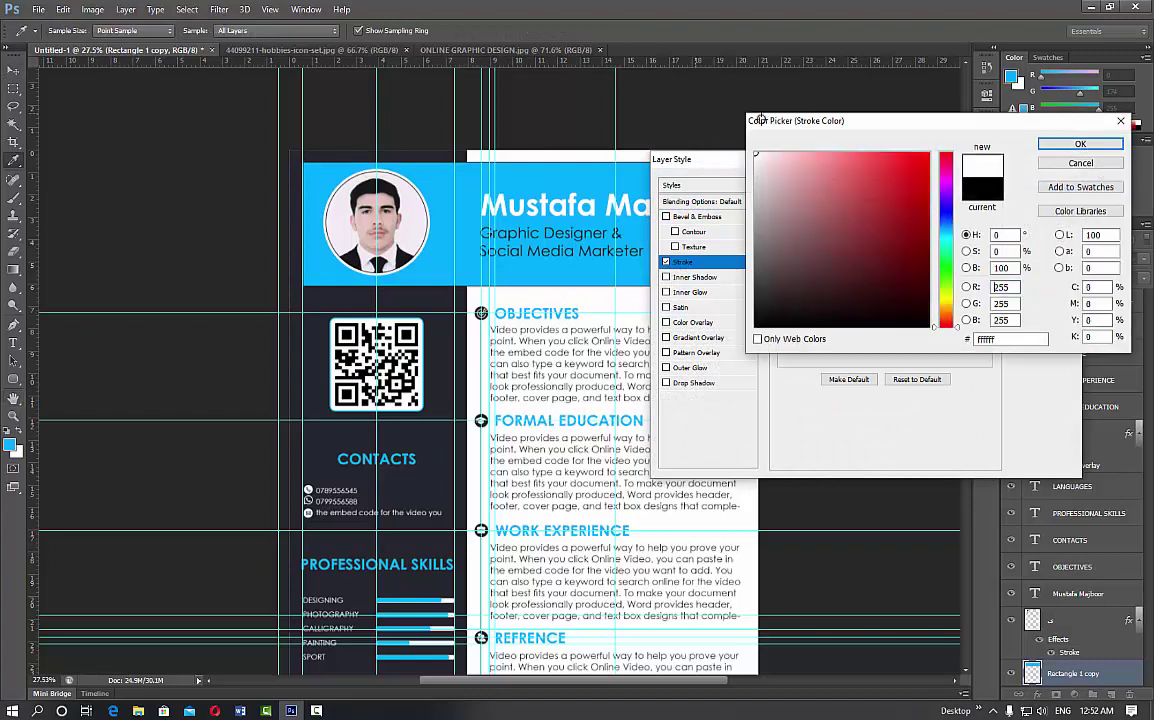
pyautogui.click(1095, 147)
pyautogui.moveTo(843, 207)
pyautogui.mouseDown()
pyautogui.moveTo(920, 201)
pyautogui.moveTo(843, 207)
pyautogui.mouseUp()
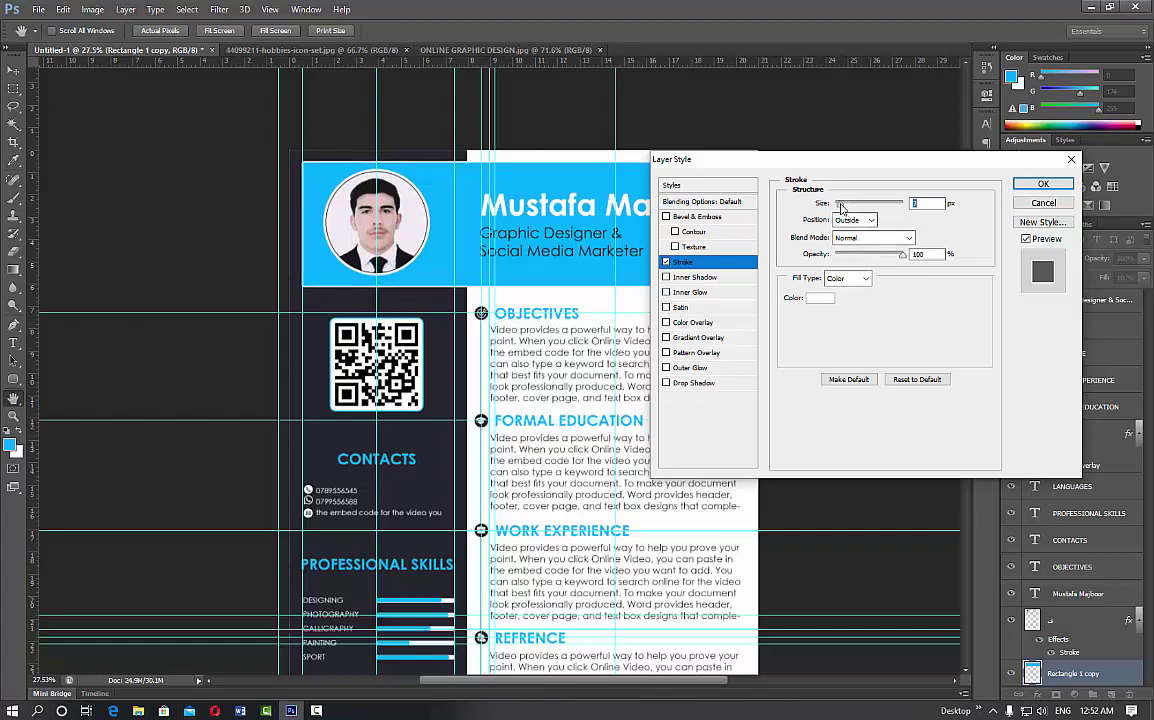
pyautogui.click(1040, 185)
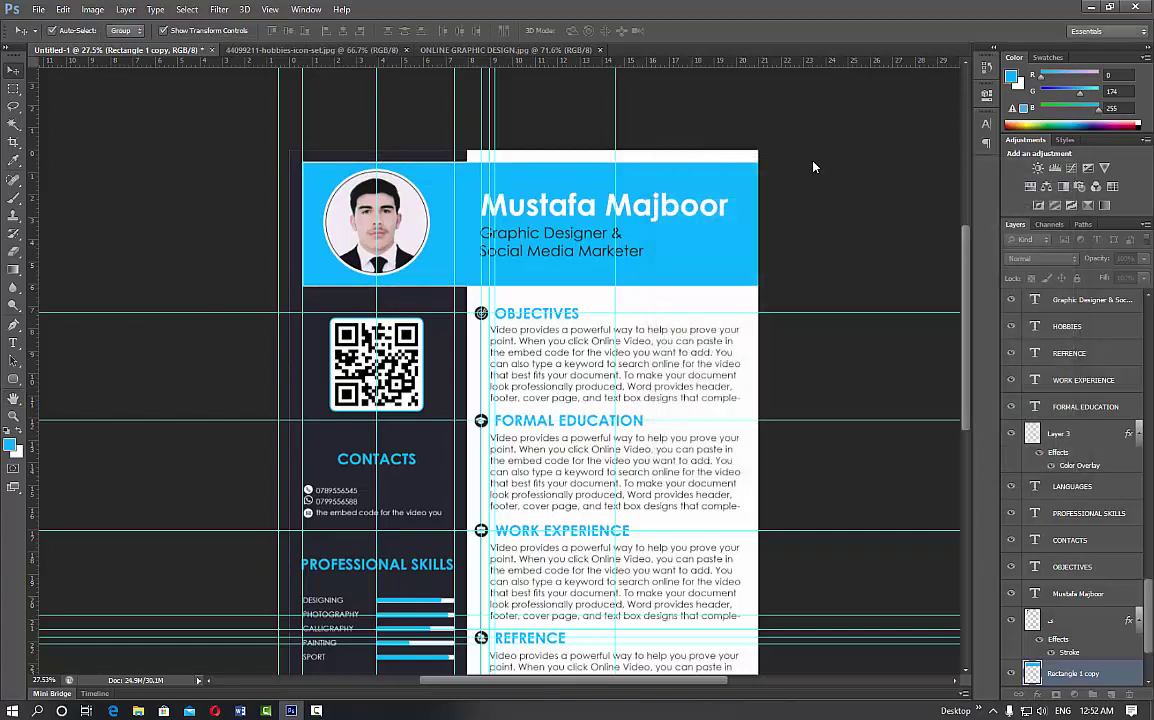
# Step: Apply a free transform to the header rectangle and commit it without changes
pyautogui.hotkey('ctrl', 't')
pyautogui.click(697, 31)
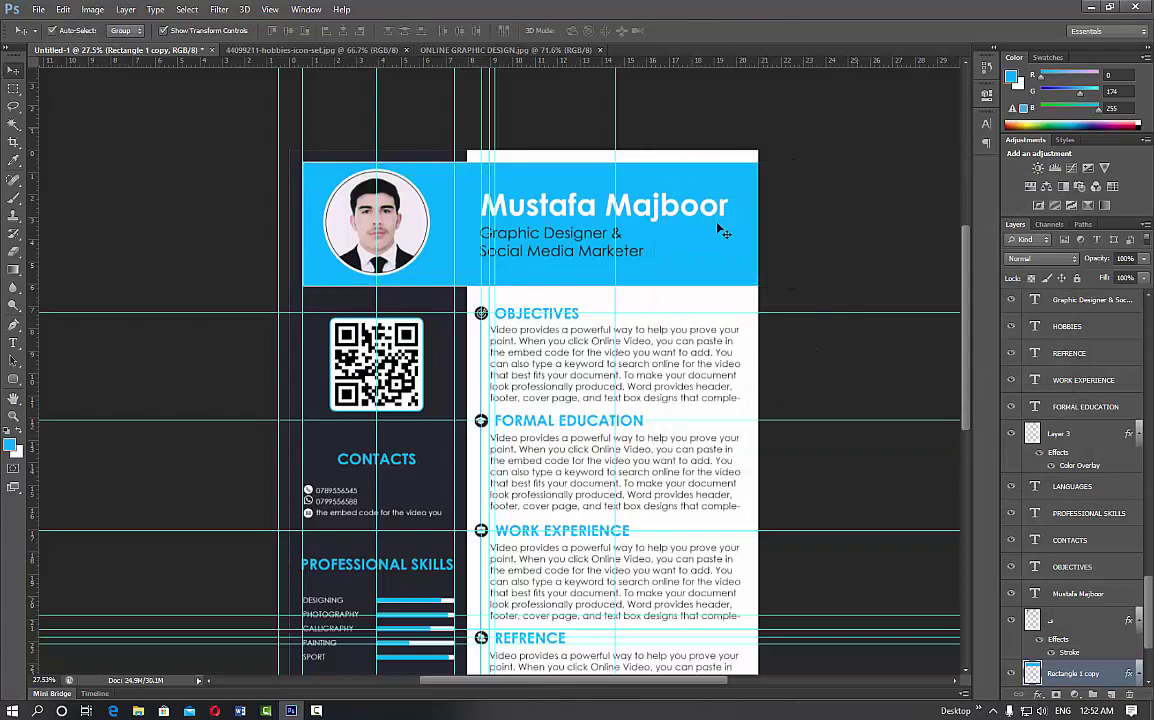
pyautogui.scroll(-2, 567, 386)
pyautogui.scroll(1, 507, 381)
pyautogui.scroll(1, 507, 382)
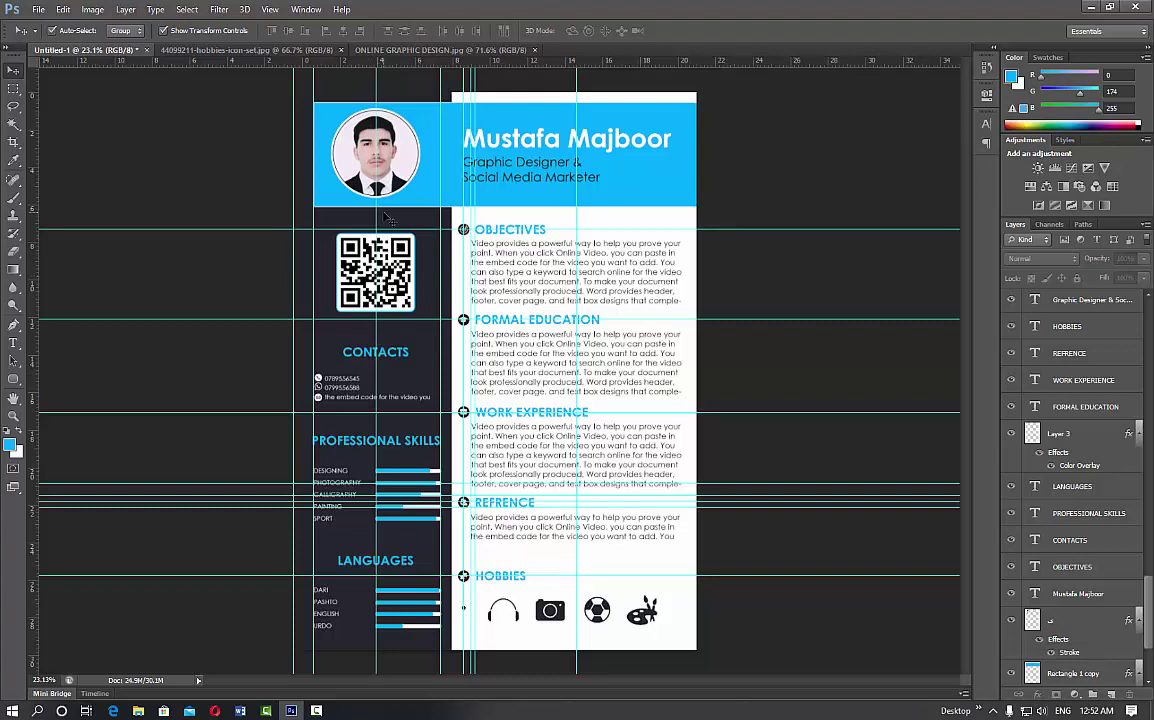
# Step: Drag a vertical guide from the left ruler to X 15.00 cm, then zoom to check the layout
pyautogui.moveTo(346, 190)
pyautogui.mouseDown()
pyautogui.moveTo(787, 210)
pyautogui.moveTo(382, 238)
pyautogui.mouseUp()
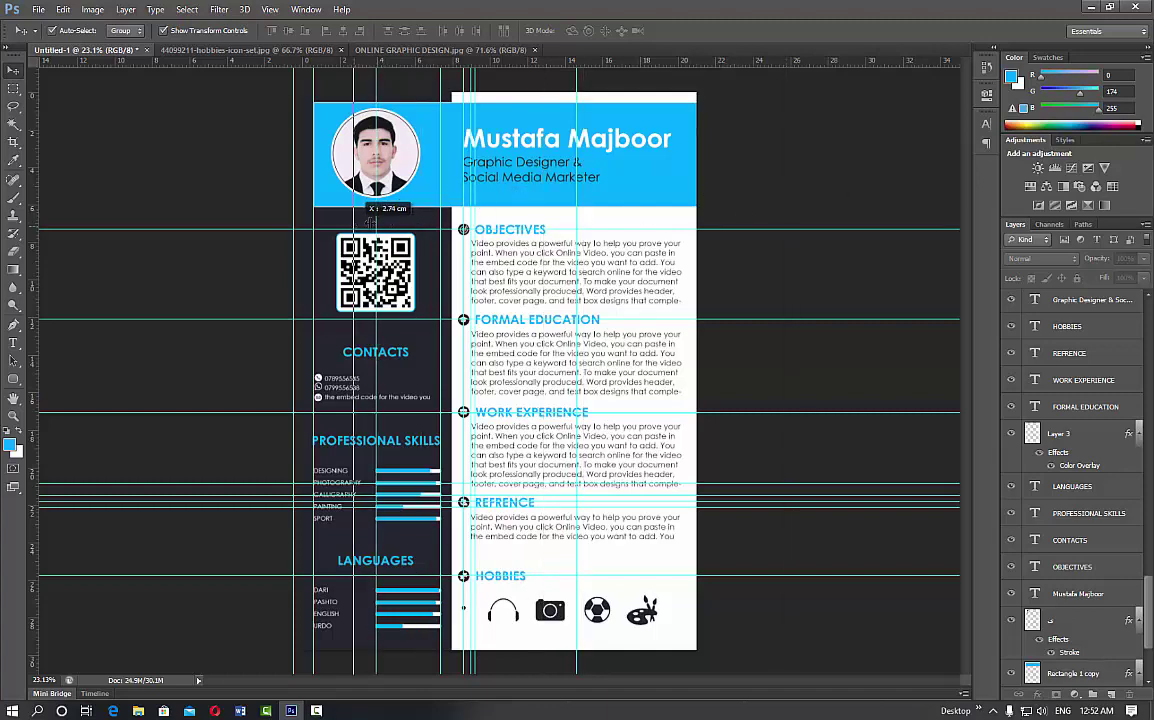
pyautogui.scroll(2, 398, 415)
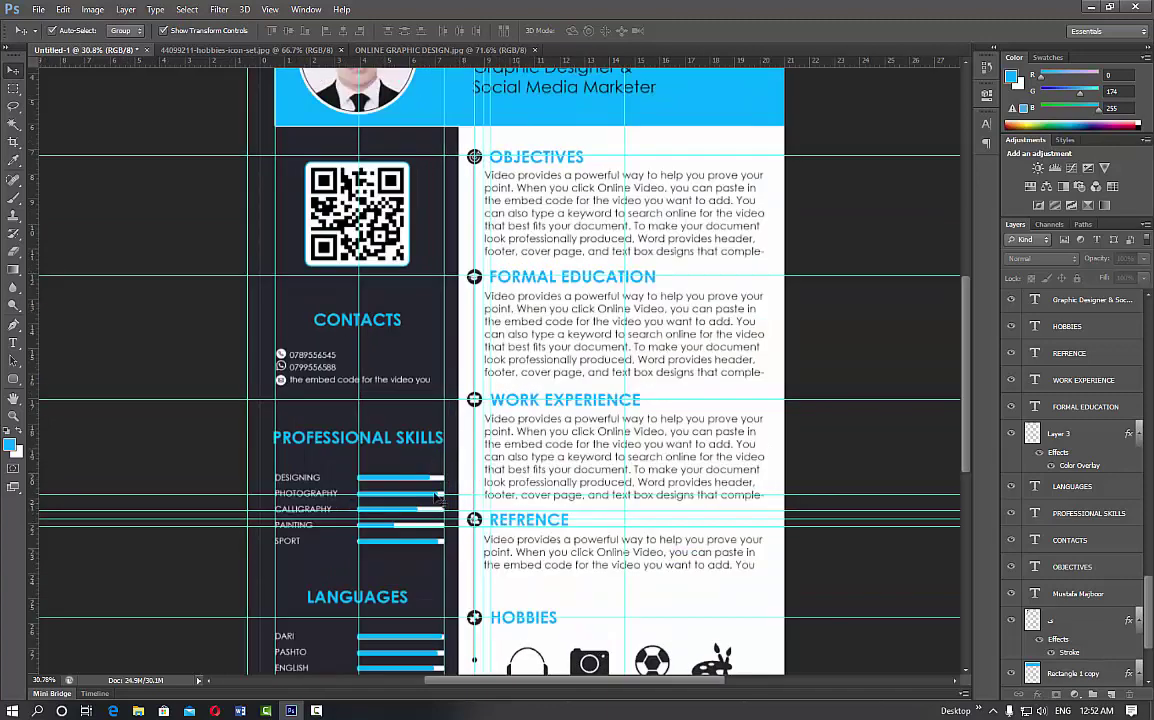
pyautogui.scroll(-2, 397, 452)
pyautogui.scroll(-1, 472, 443)
pyautogui.scroll(-1, 481, 322)
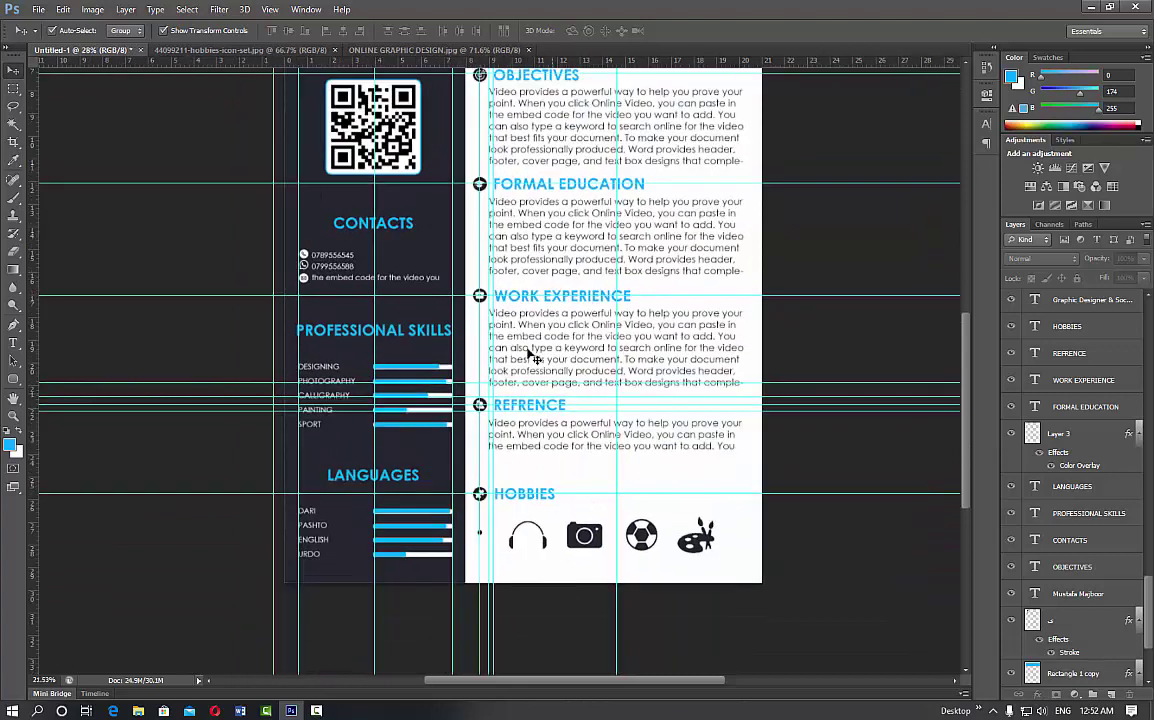
pyautogui.scroll(-1, 481, 322)
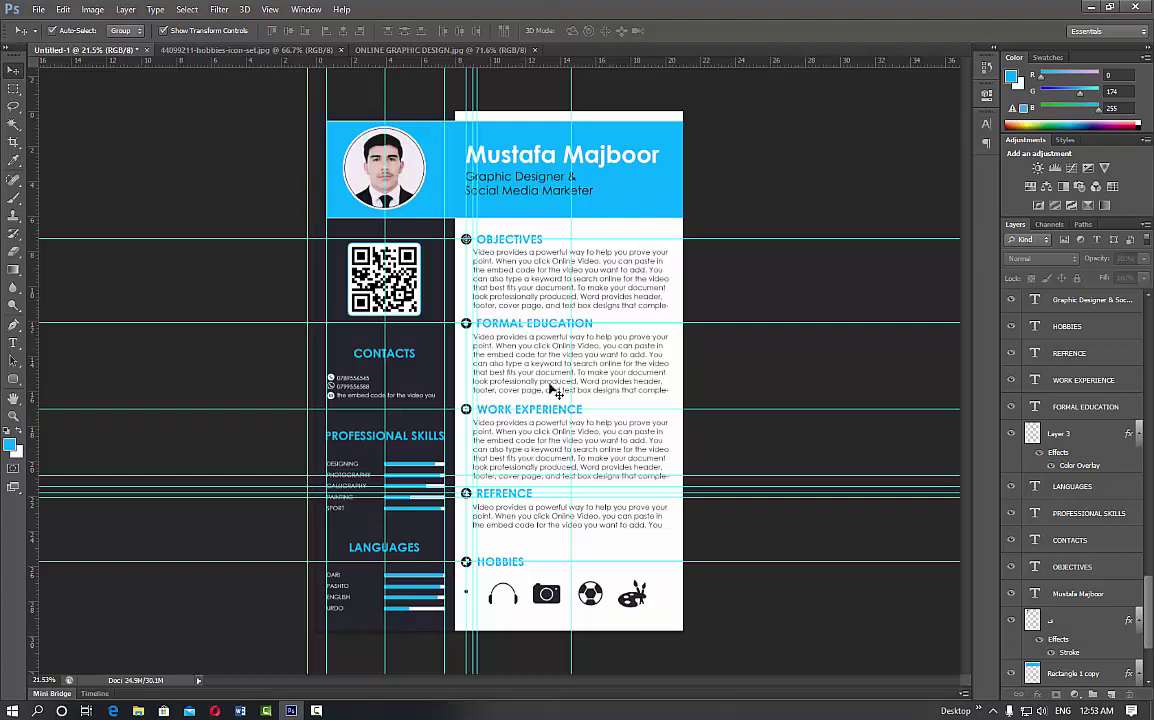
# Step: Save the résumé to the Desktop as a JPEG named 'CV' plus the owner's name, then open it
pyautogui.click(42, 12)
pyautogui.click(90, 157)
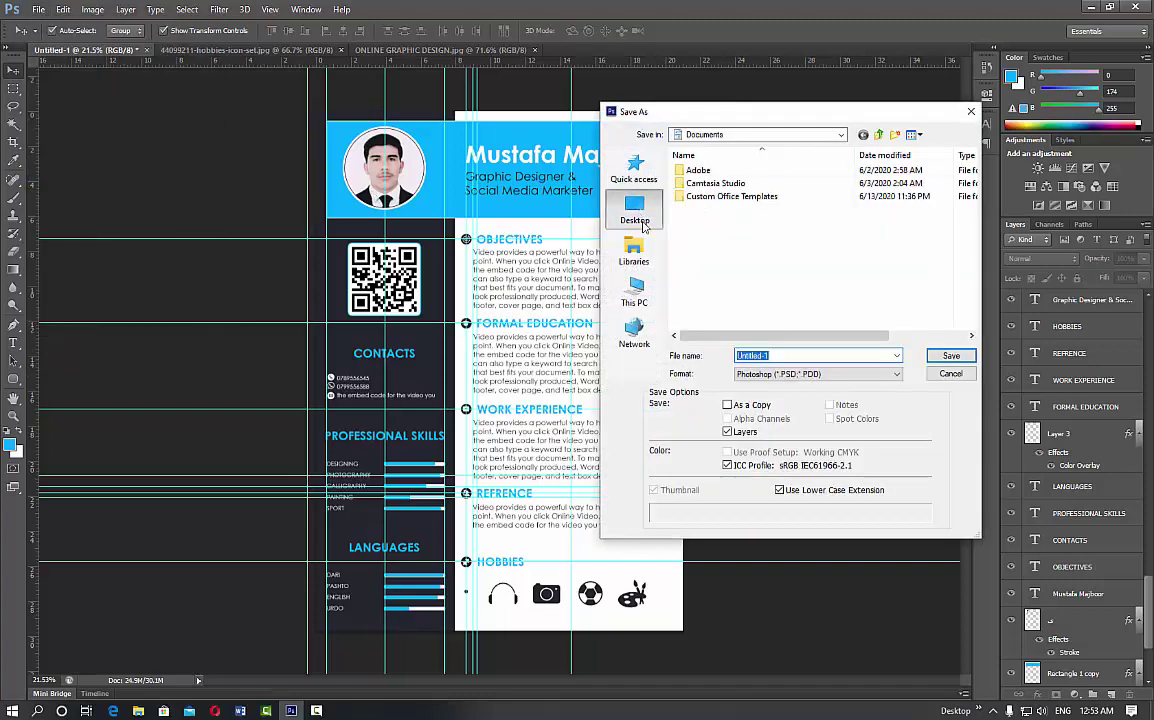
pyautogui.click(634, 208)
pyautogui.click(818, 373)
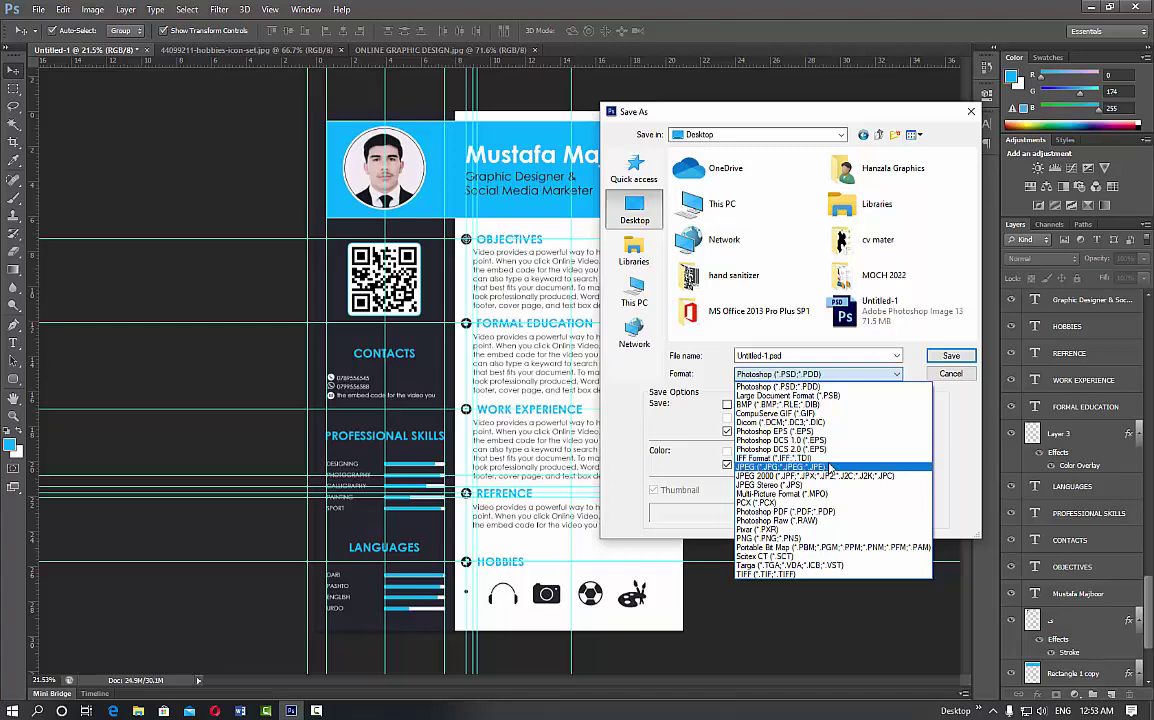
pyautogui.click(800, 478)
pyautogui.write('CV ')
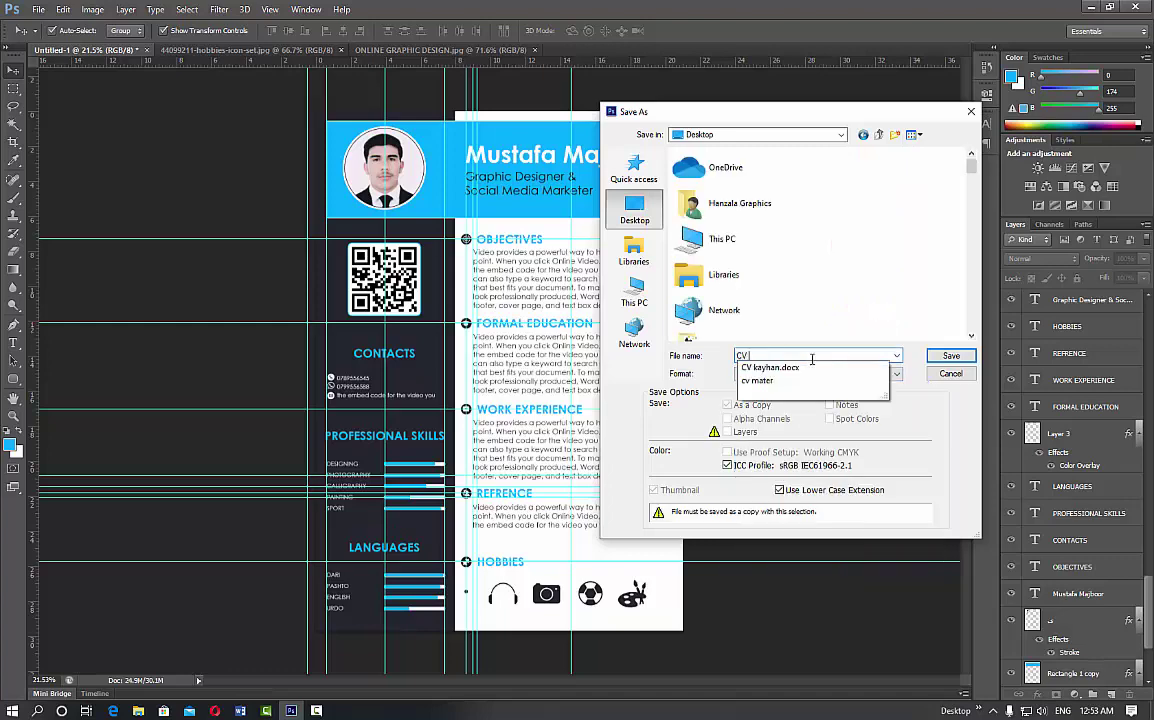
pyautogui.write('Mustafa')
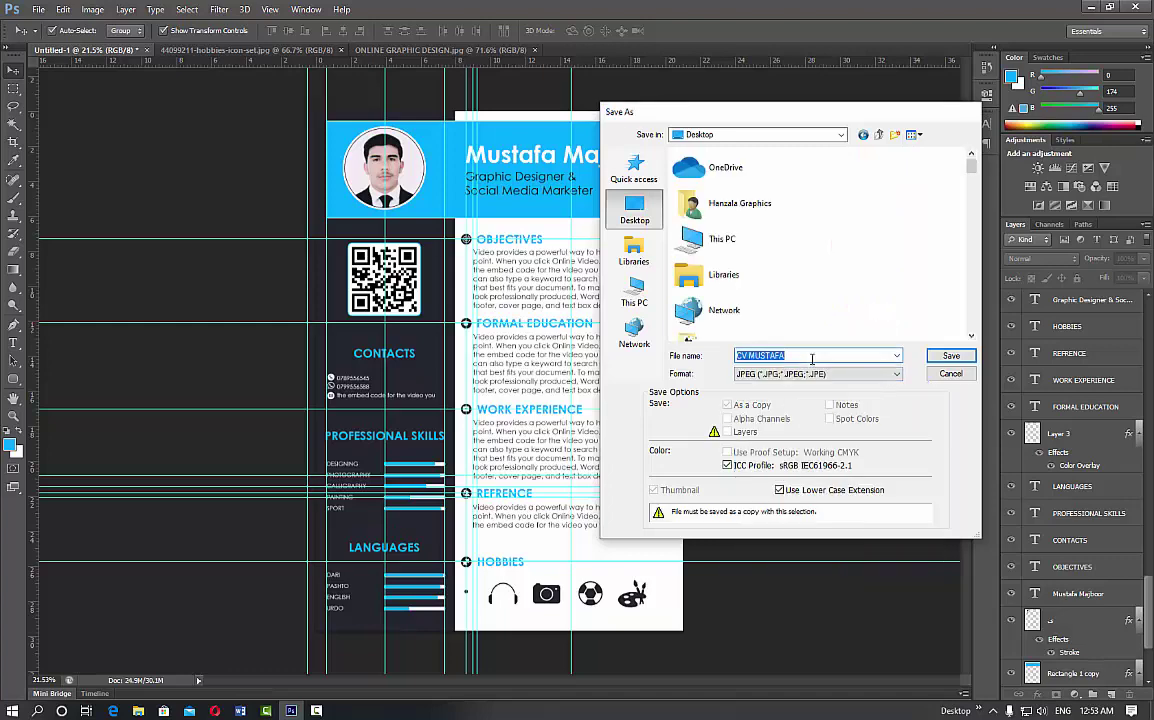
pyautogui.press('Return')
pyautogui.press('Return')
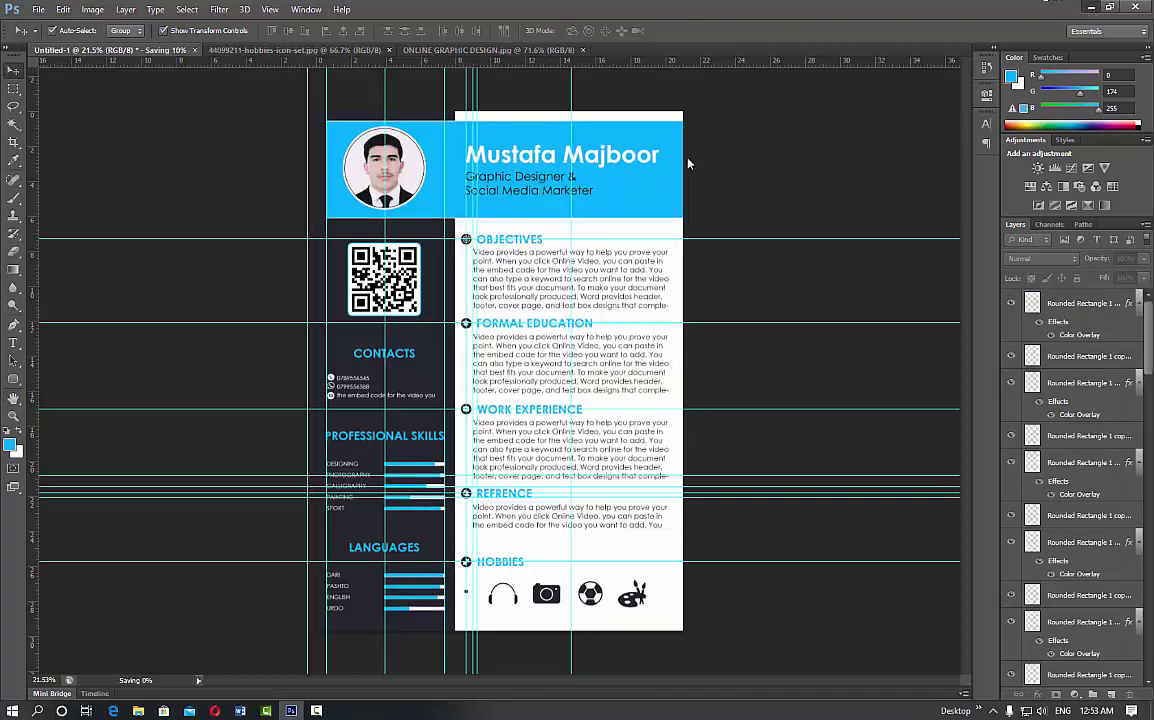
pyautogui.click(1090, 7)
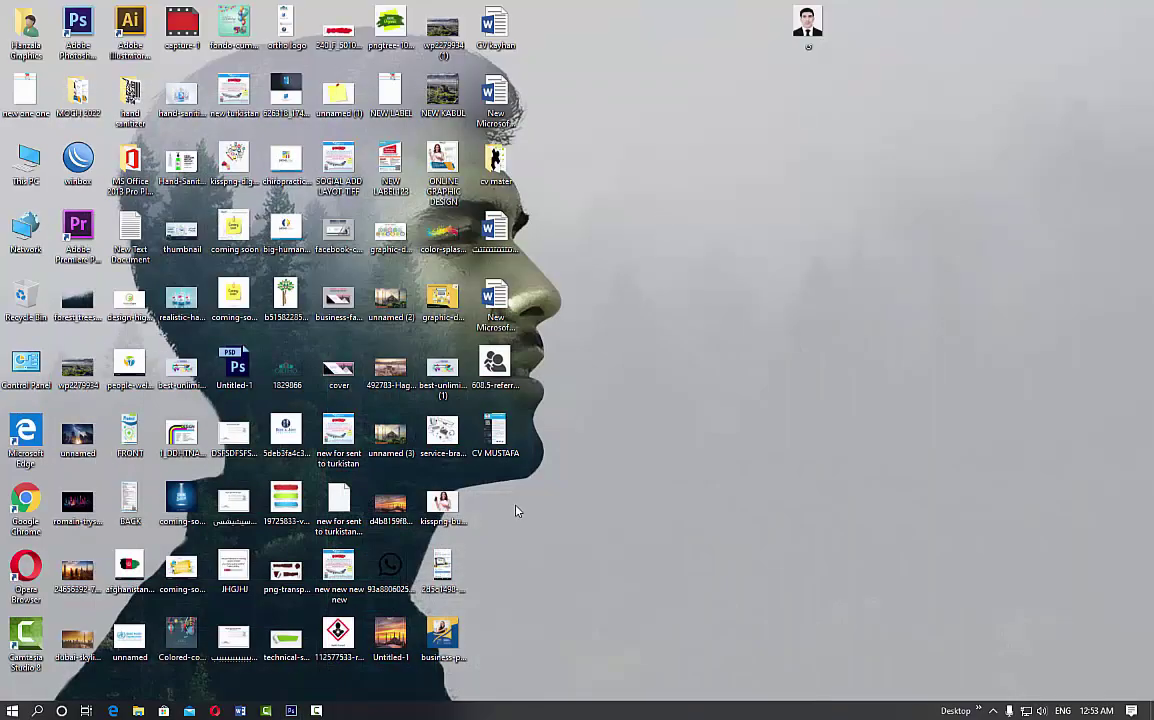
pyautogui.doubleClick(510, 452)
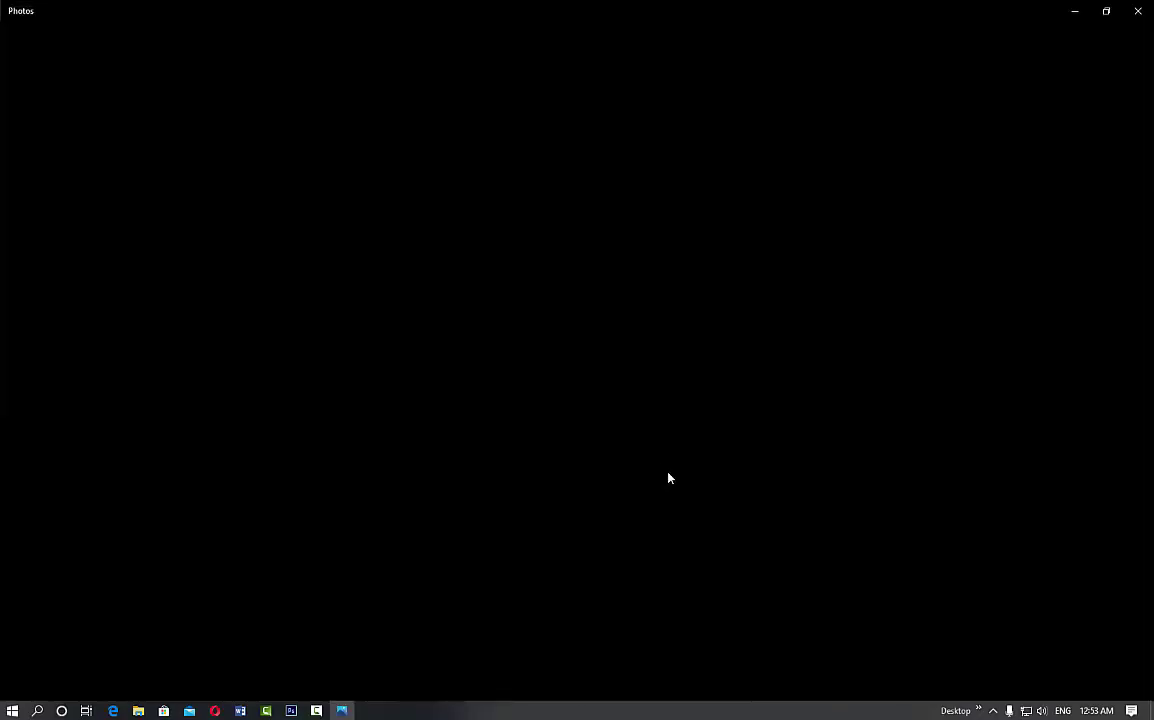